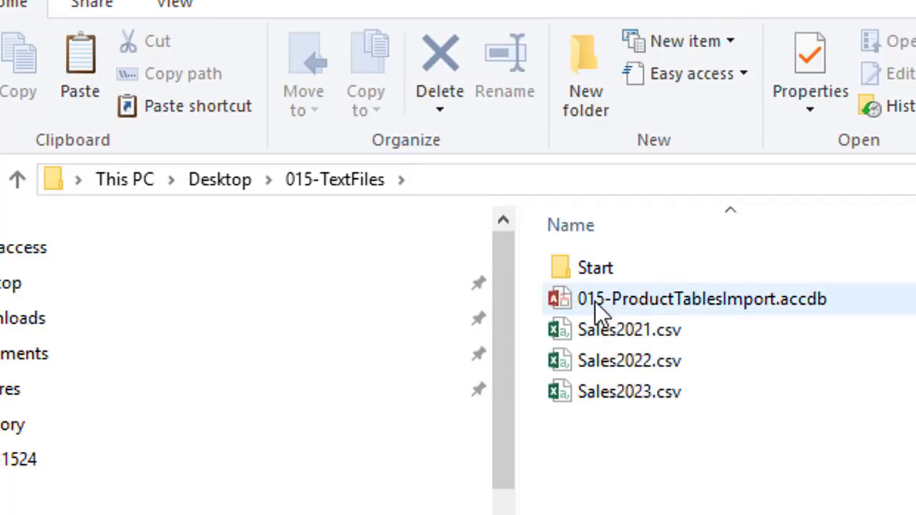
- Review the Sales2017.csv data from the Start folder, close it, and view the SalesRepTable sheet in the comprehensive intro workbook
{"action": "left_click", "coordinate": [600, 273]}
{"action": "double_click", "coordinate": [601, 273]}
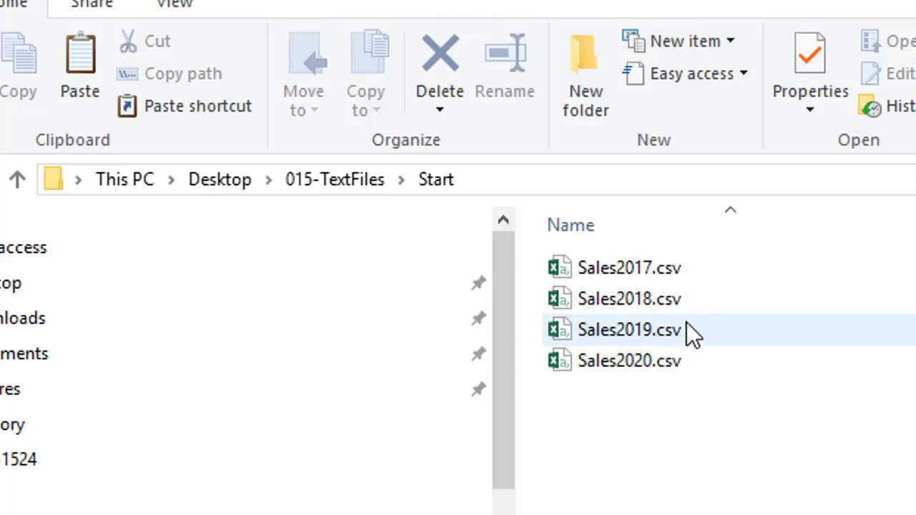
{"action": "left_click", "coordinate": [638, 272]}
{"action": "left_click", "coordinate": [824, 361], "text": "ctrl"}
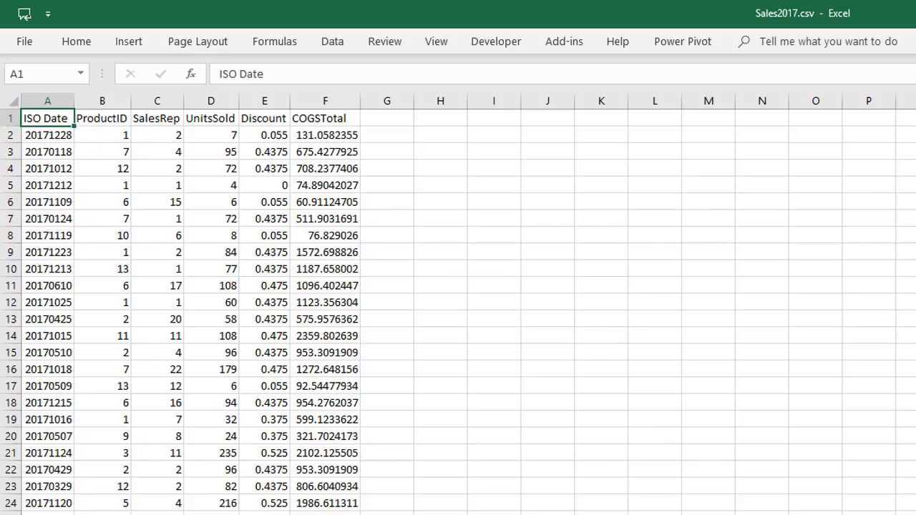
{"action": "key", "text": "ctrl+w"}
{"action": "left_click", "coordinate": [791, 463]}
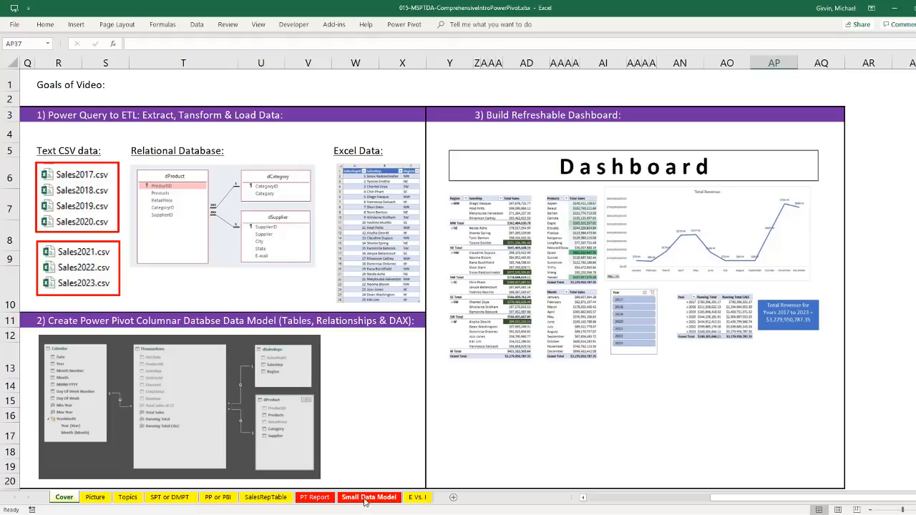
{"action": "left_click", "coordinate": [280, 494]}
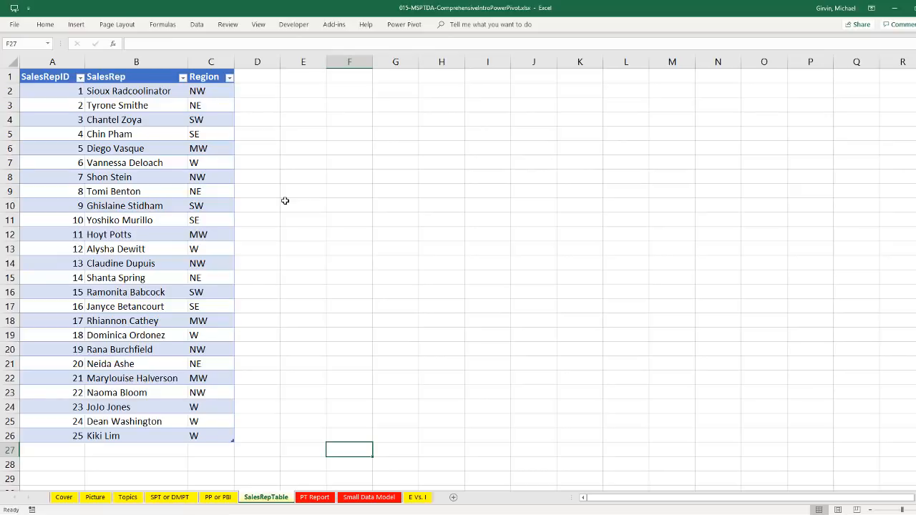
- Create a new blank workbook and save it on the Desktop as 015-FinishedDashboard
{"action": "key", "text": "ctrl+n"}
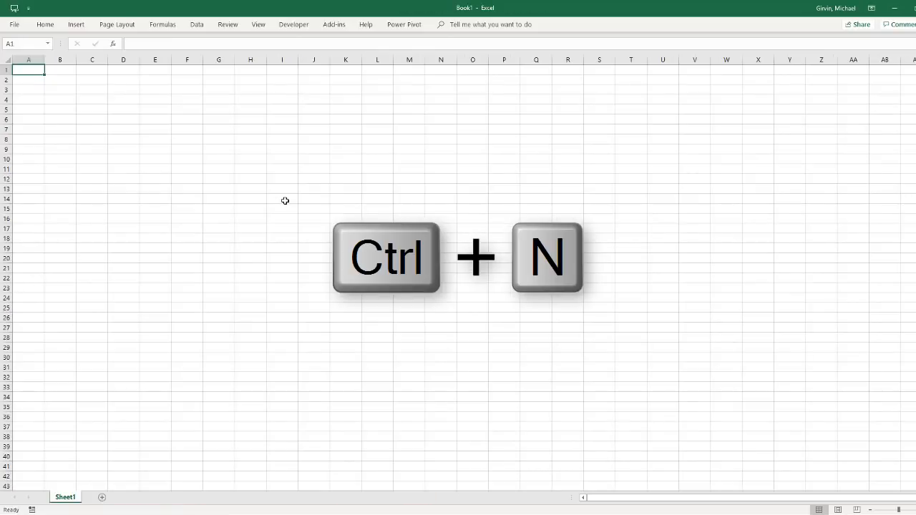
{"action": "key", "text": "F12"}
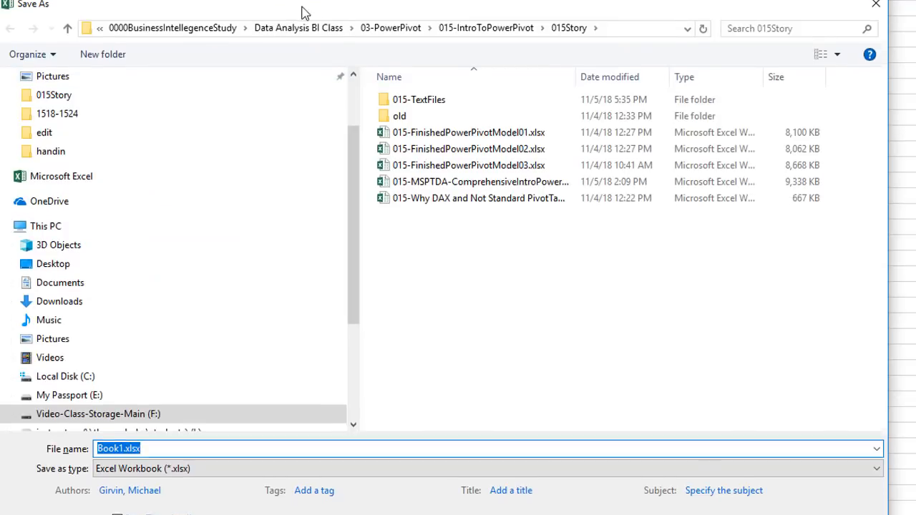
{"action": "type", "text": "015-FinishedDashboard"}
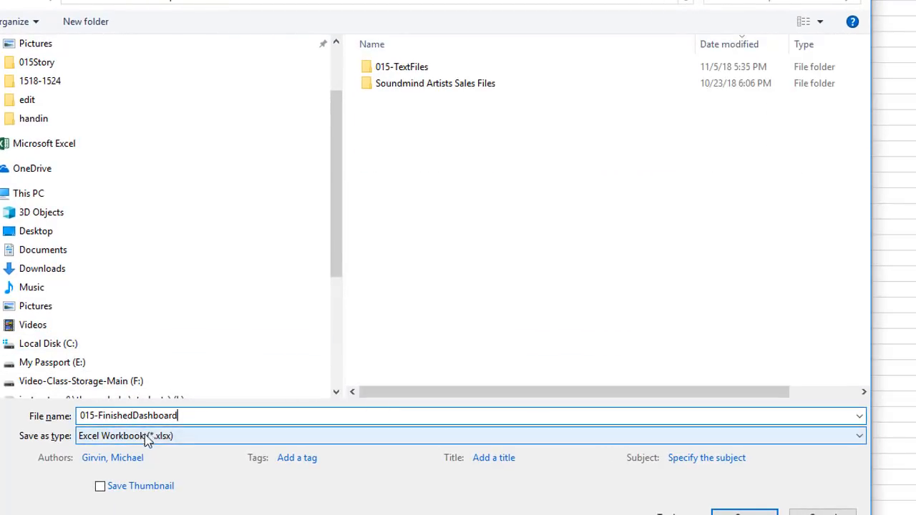
{"action": "key", "text": "Return"}
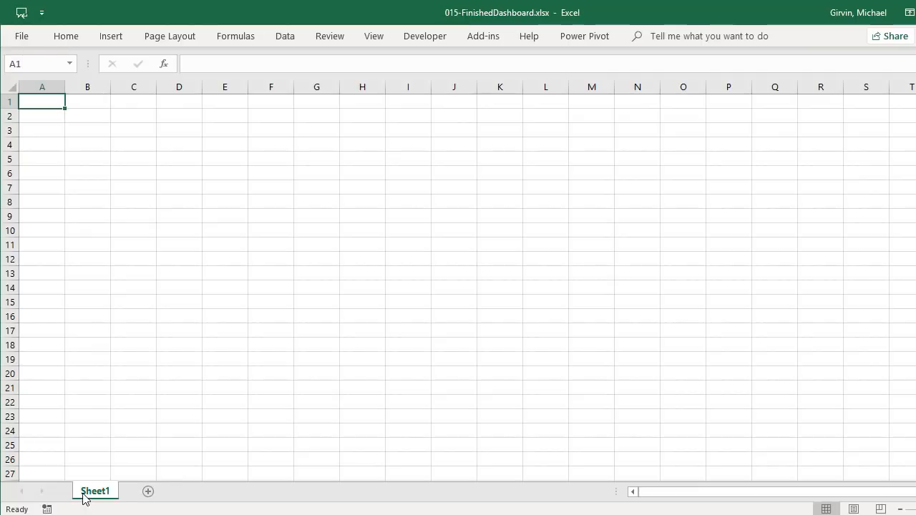
- Rename Sheet1 as Dashboard
{"action": "double_click", "coordinate": [94, 491]}
{"action": "type", "text": "Dashboard"}
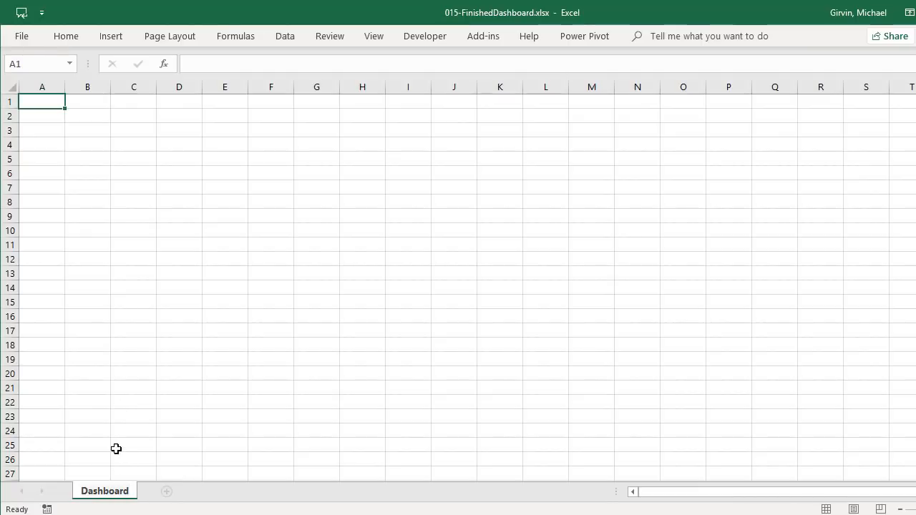
{"action": "key", "text": "Return"}
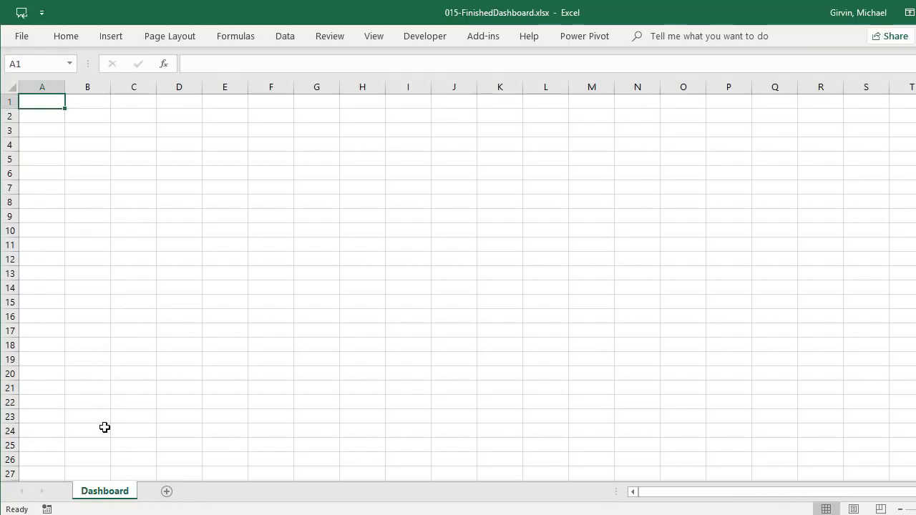
- Examine the empty Power Pivot window and its Home, Design and Advanced commands, and close the window
{"action": "left_click", "coordinate": [286, 37]}
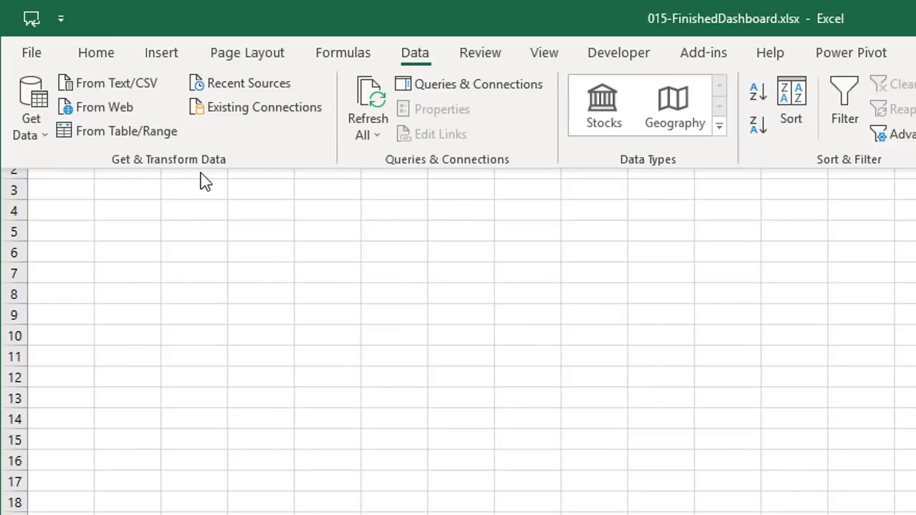
{"action": "left_click", "coordinate": [865, 56]}
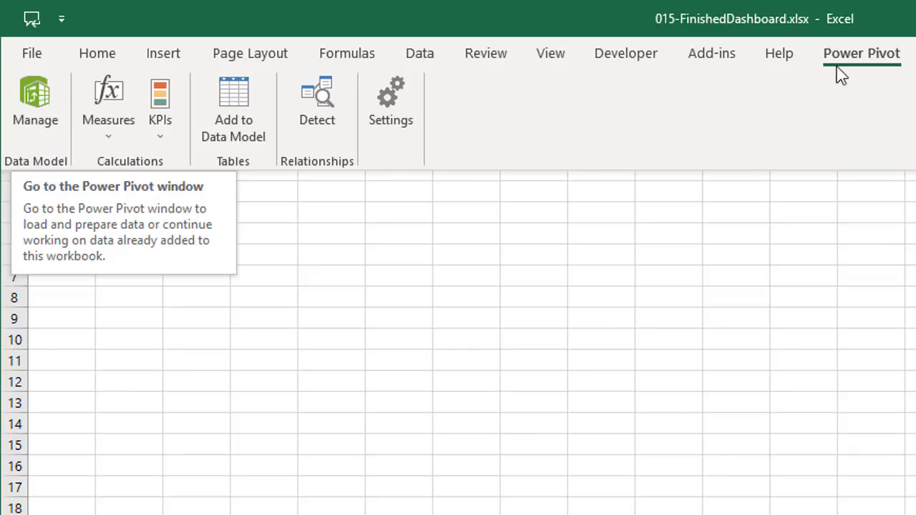
{"action": "left_click", "coordinate": [422, 63]}
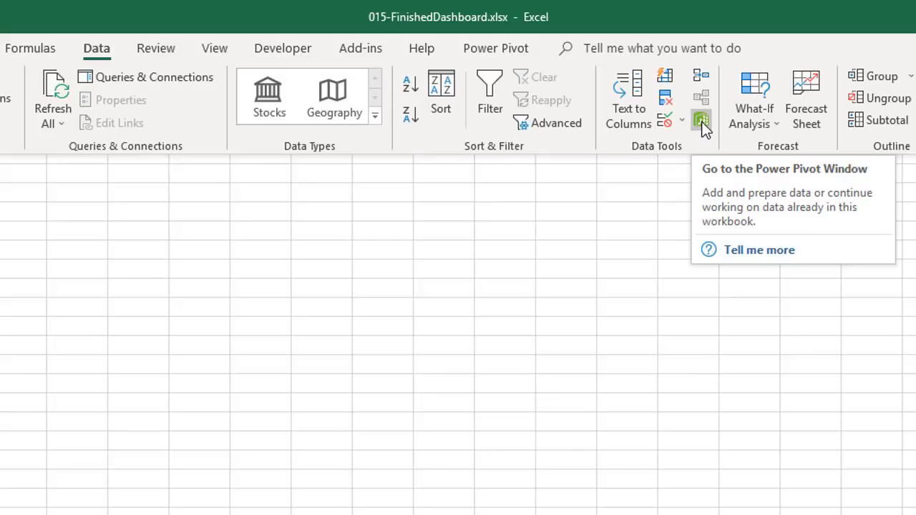
{"action": "left_click", "coordinate": [701, 121]}
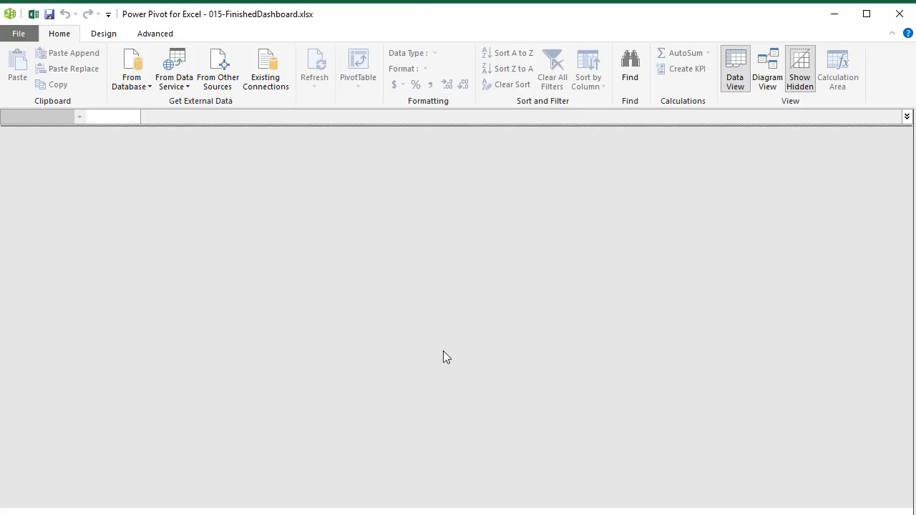
{"action": "left_click", "coordinate": [104, 33]}
{"action": "left_click", "coordinate": [148, 35]}
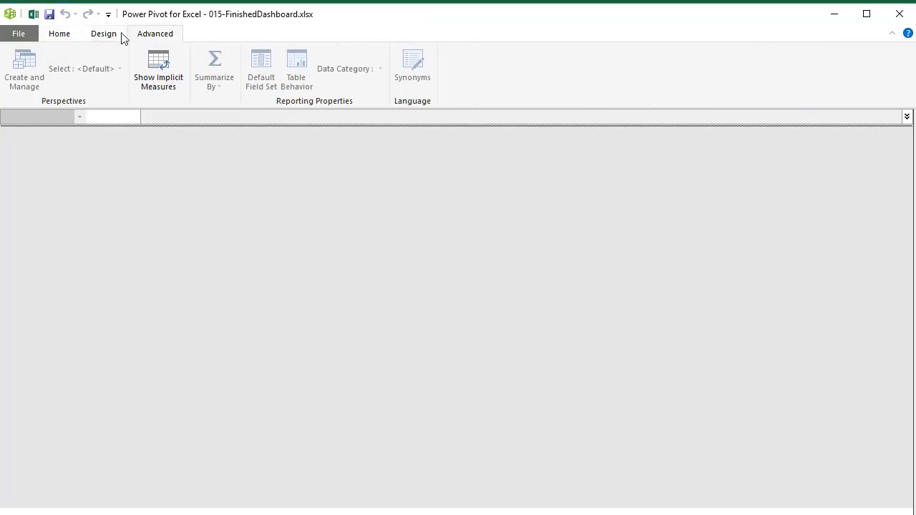
{"action": "left_click", "coordinate": [67, 37]}
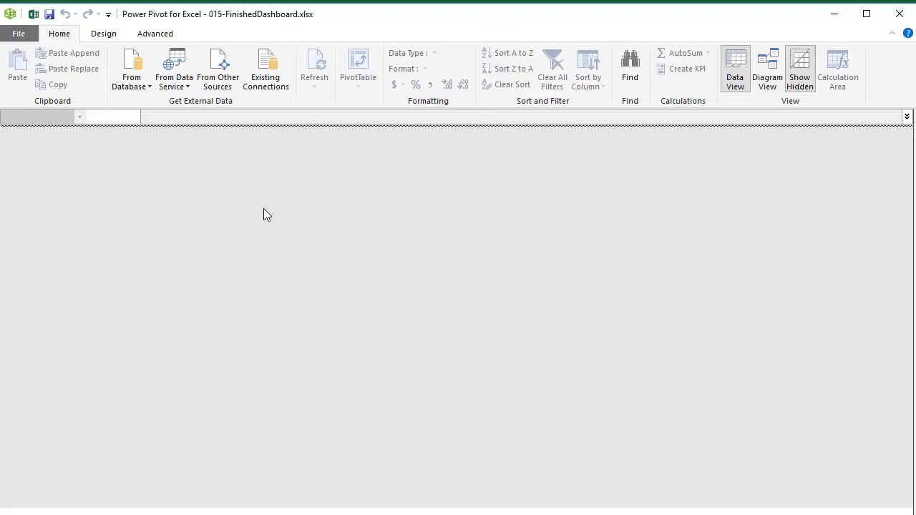
{"action": "left_click", "coordinate": [900, 14]}
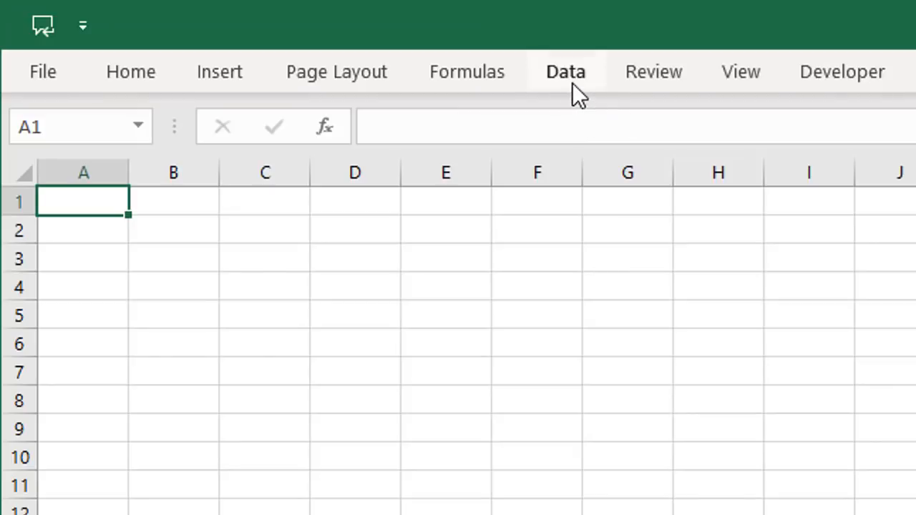
- Get data from the Start folder inside 015-TextFiles and open its file list for editing in Power Query
{"action": "left_click", "coordinate": [285, 36]}
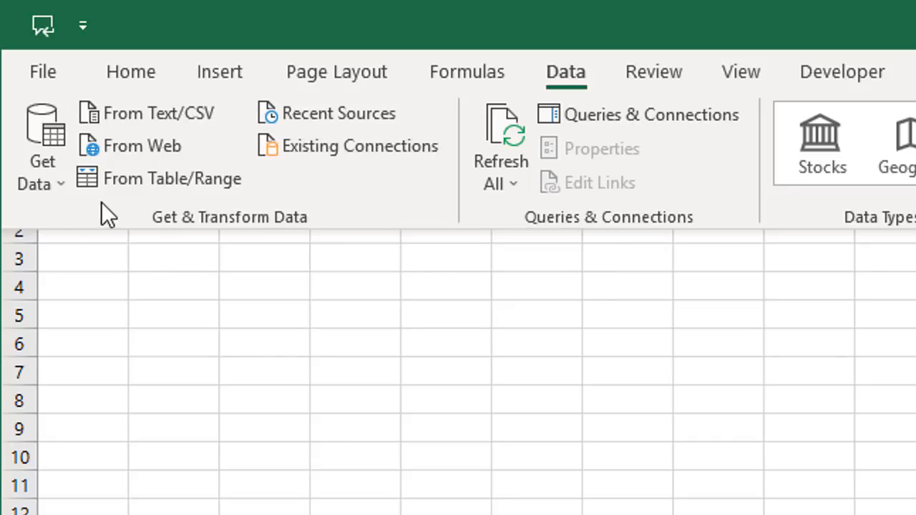
{"action": "left_click", "coordinate": [61, 179]}
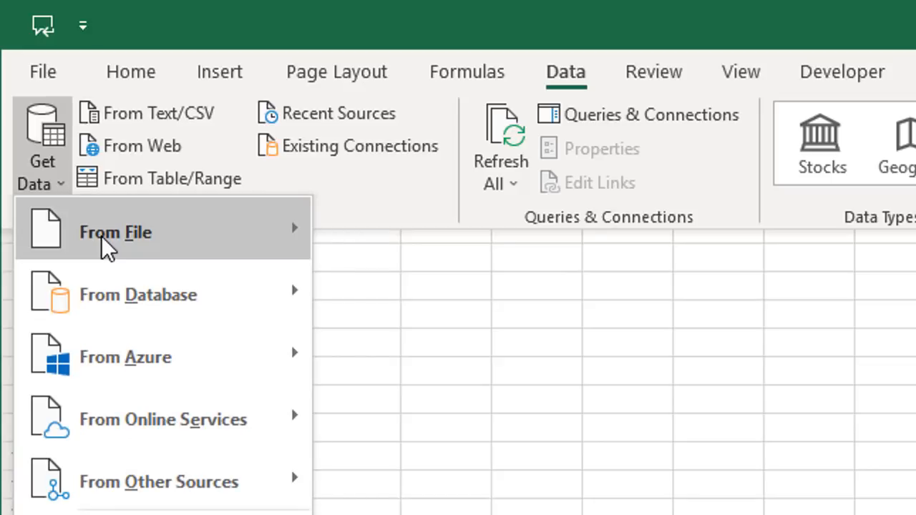
{"action": "mouse_move", "coordinate": [206, 248]}
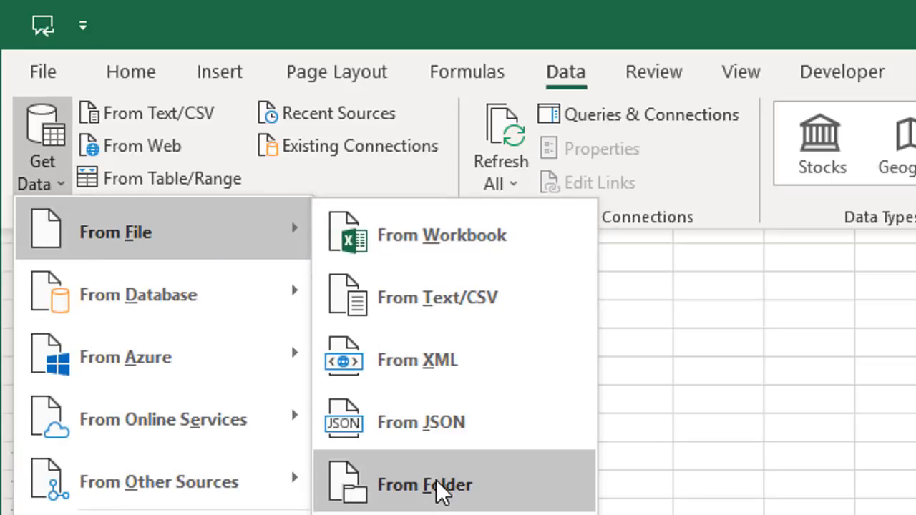
{"action": "left_click", "coordinate": [438, 488]}
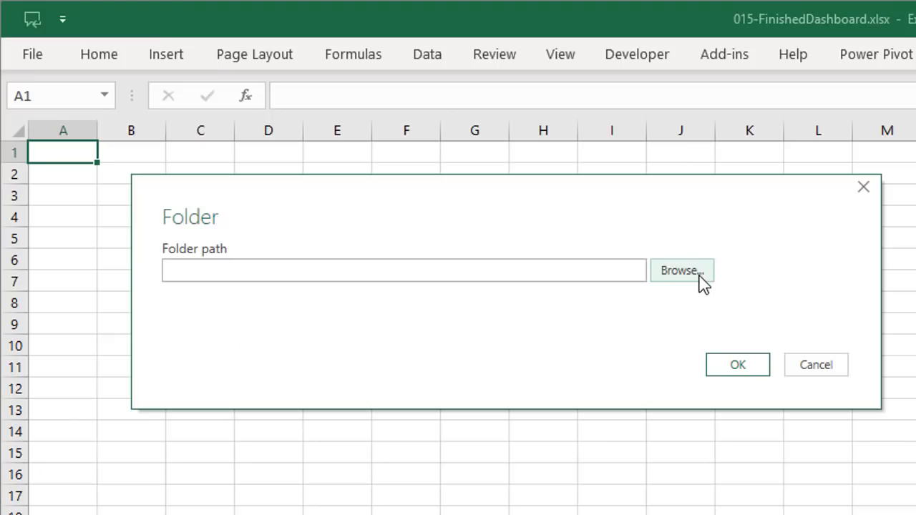
{"action": "left_click", "coordinate": [701, 277]}
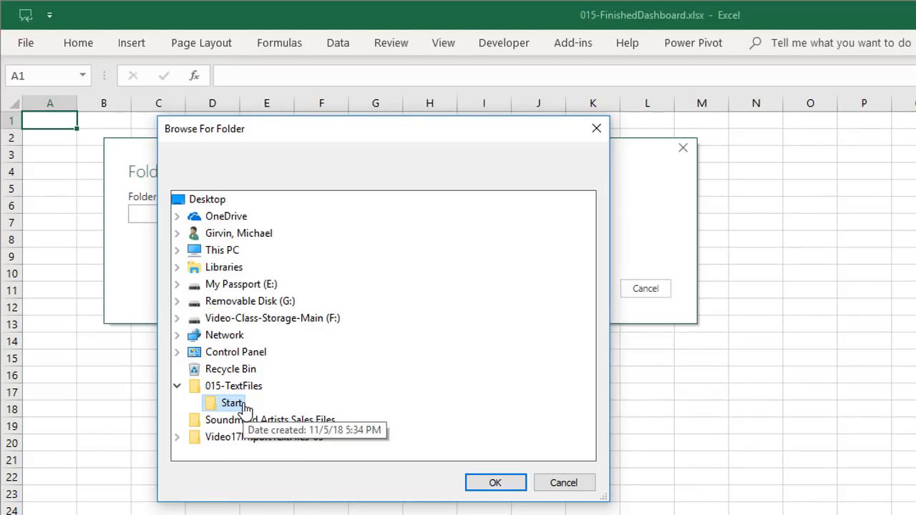
{"action": "left_click", "coordinate": [498, 485]}
{"action": "left_click", "coordinate": [582, 290]}
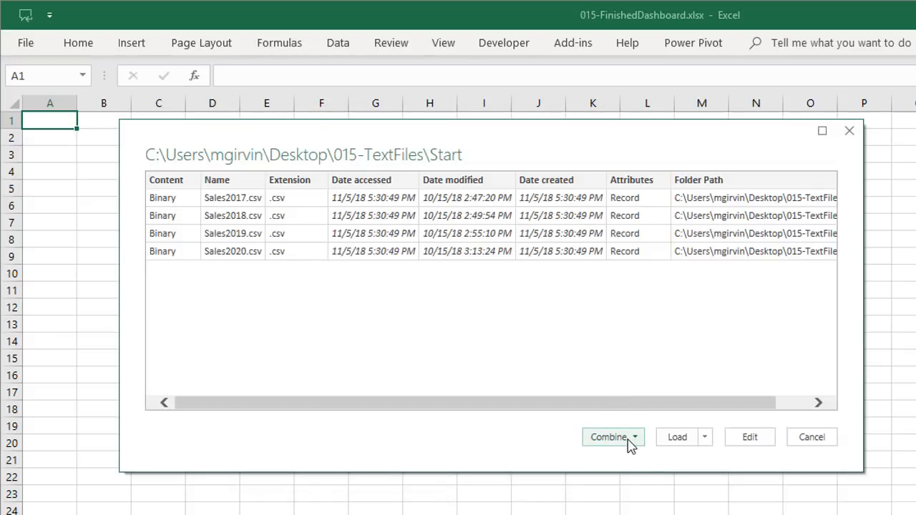
{"action": "left_click", "coordinate": [750, 437]}
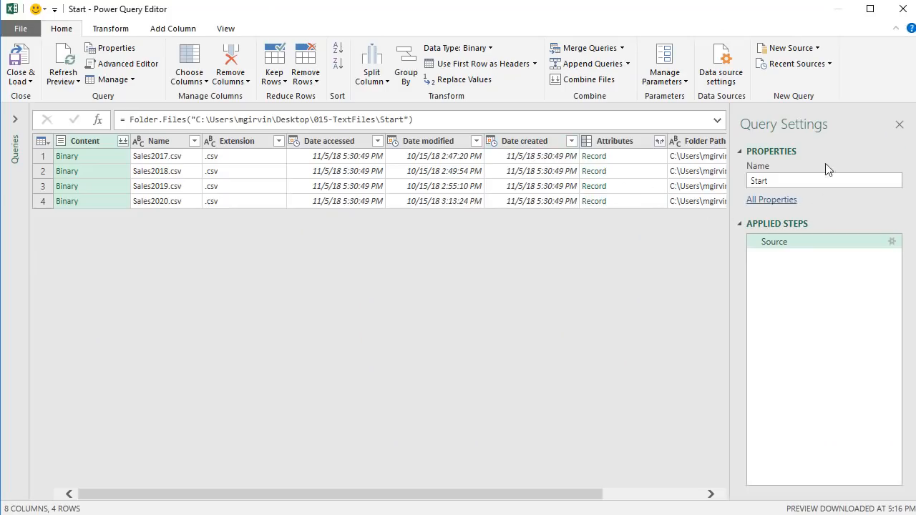
- Rename the folder query as fTransactions
{"action": "double_click", "coordinate": [787, 181]}
{"action": "type", "text": "fTransactions"}
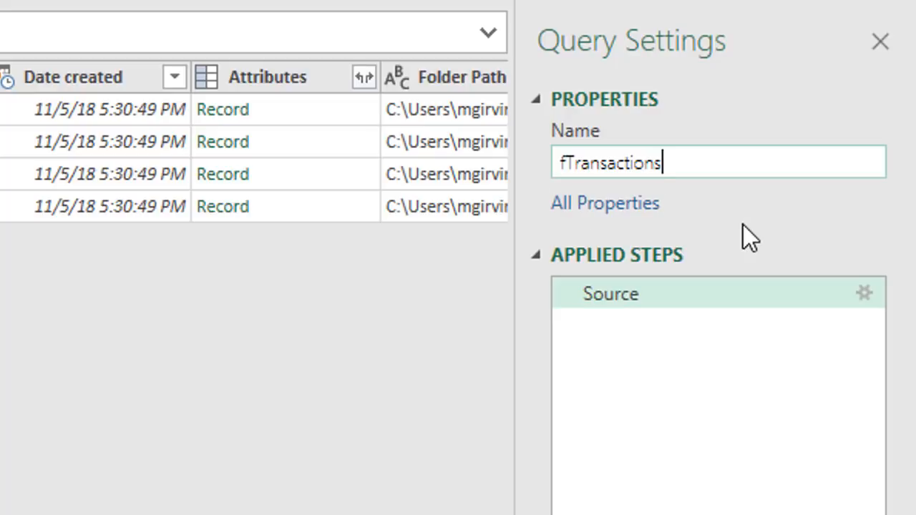
{"action": "key", "text": "Return"}
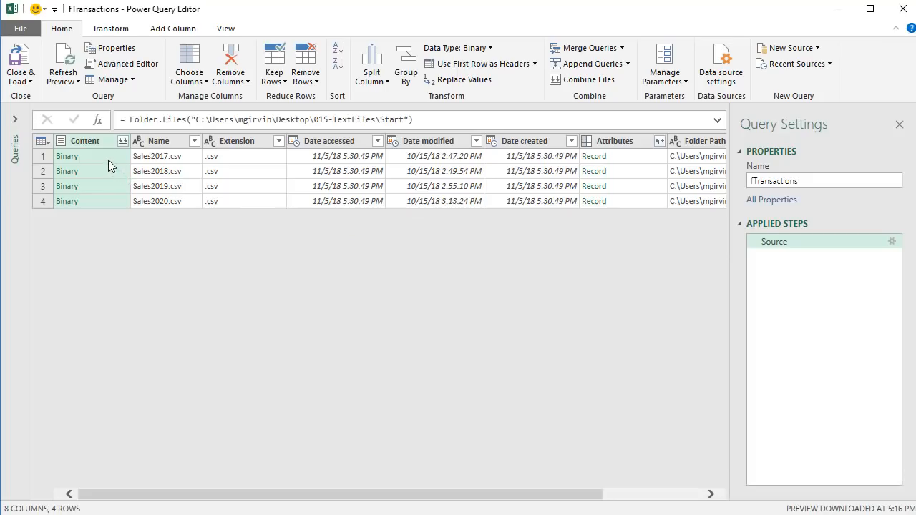
- Check the first binary files in the Content column and remove all columns other than Content
{"action": "left_click", "coordinate": [167, 250]}
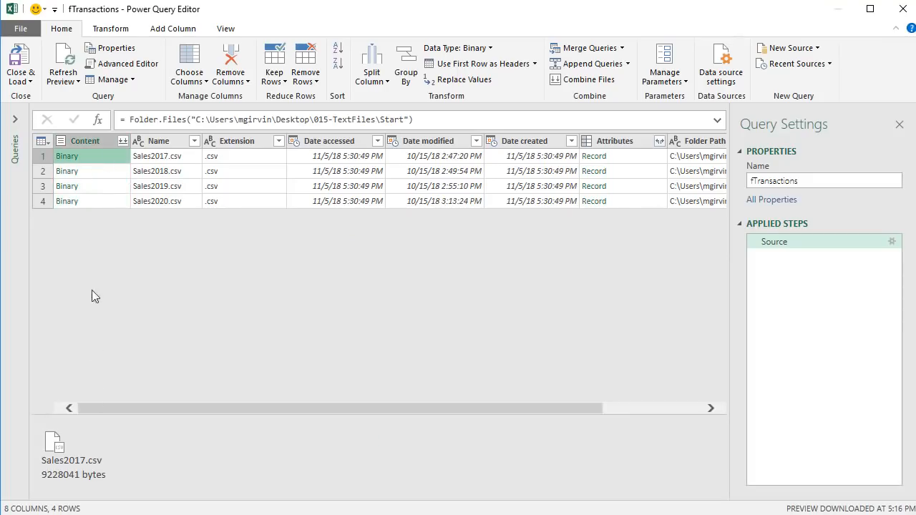
{"action": "left_click", "coordinate": [114, 172]}
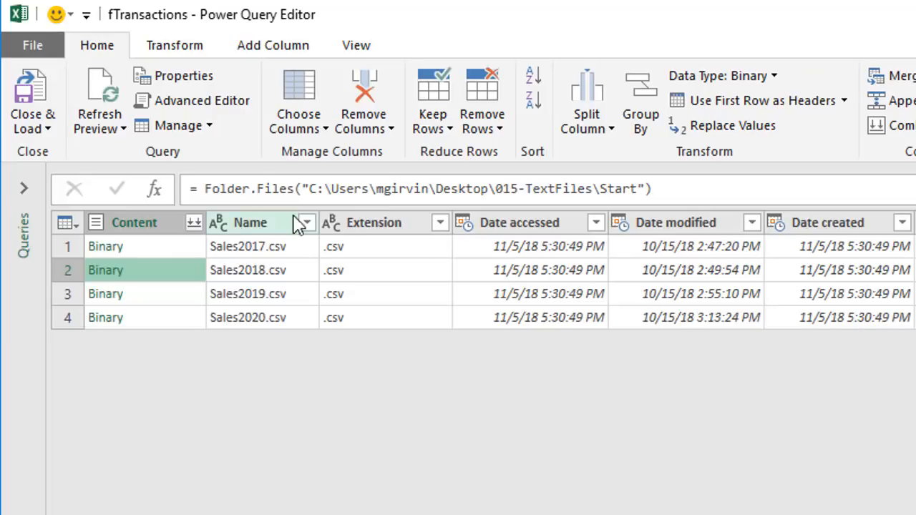
{"action": "right_click", "coordinate": [139, 223]}
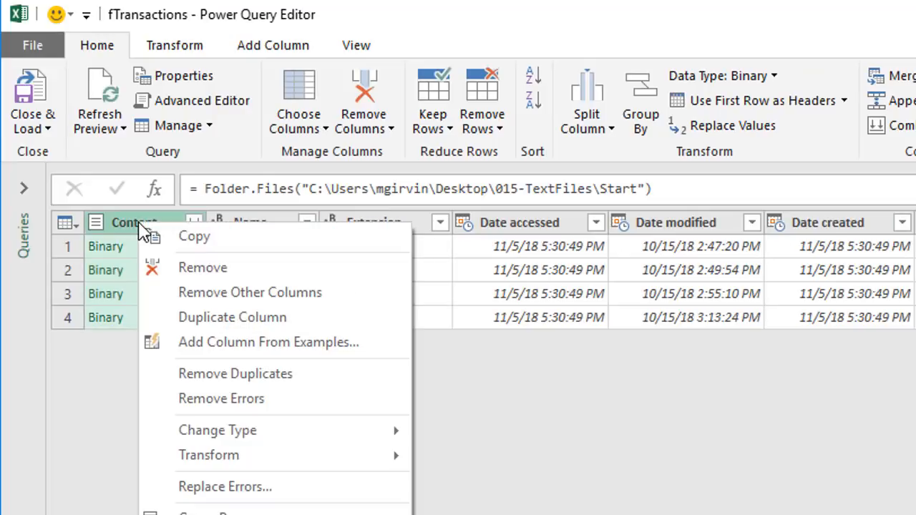
{"action": "left_click", "coordinate": [223, 299]}
- Show the list of queries and combine the CSV files, using the first file as example with comma delimiter
{"action": "left_click", "coordinate": [25, 188]}
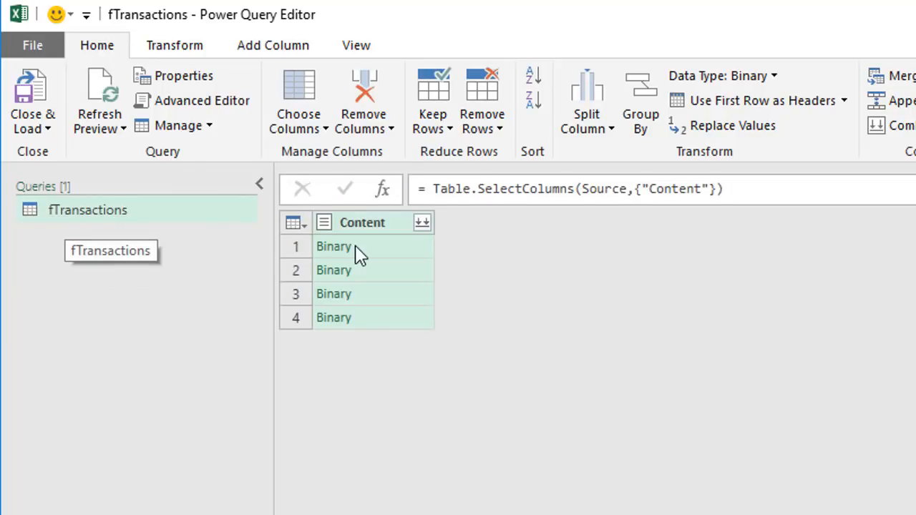
{"action": "left_click", "coordinate": [424, 224]}
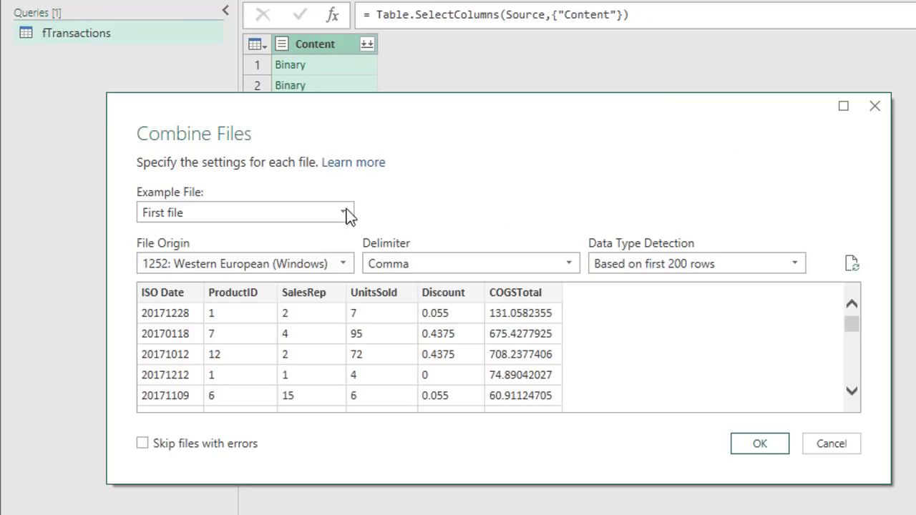
{"action": "left_click", "coordinate": [767, 448]}
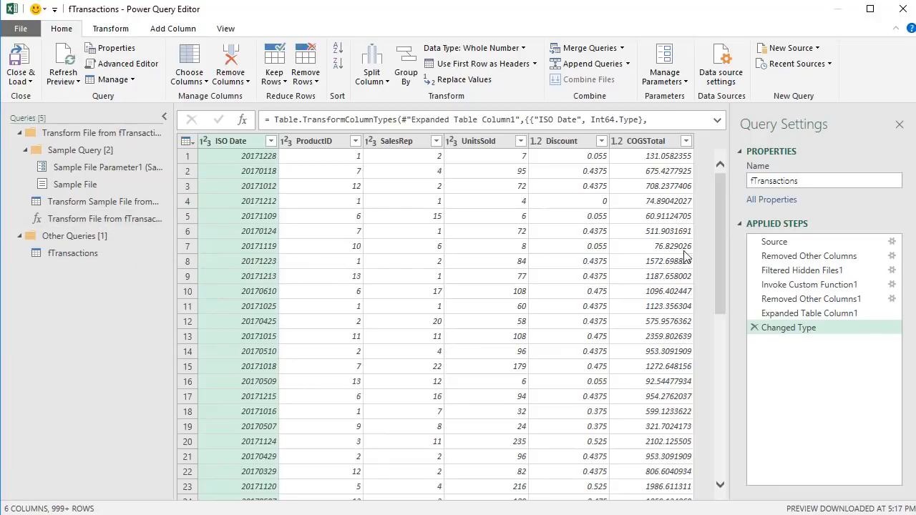
- Inspect the Invoke Custom Function1 step of fTransactions and return to the Changed Type step
{"action": "left_click", "coordinate": [784, 290]}
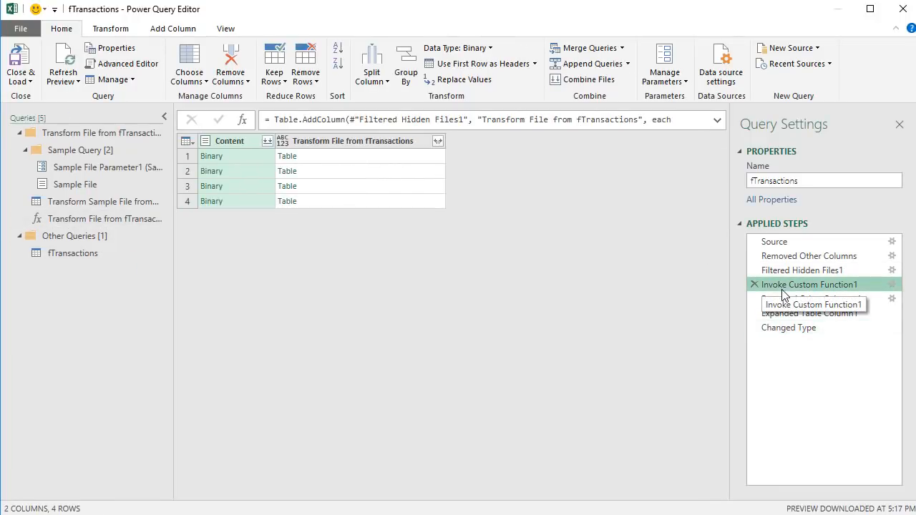
{"action": "left_click", "coordinate": [796, 331]}
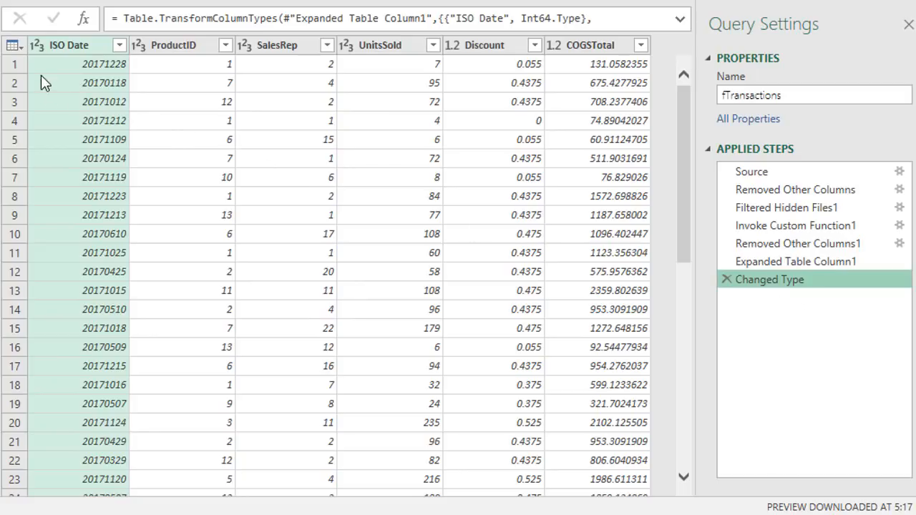
- Change the ISO Date column's data type to Text, replacing the existing type conversion
{"action": "left_click", "coordinate": [38, 48]}
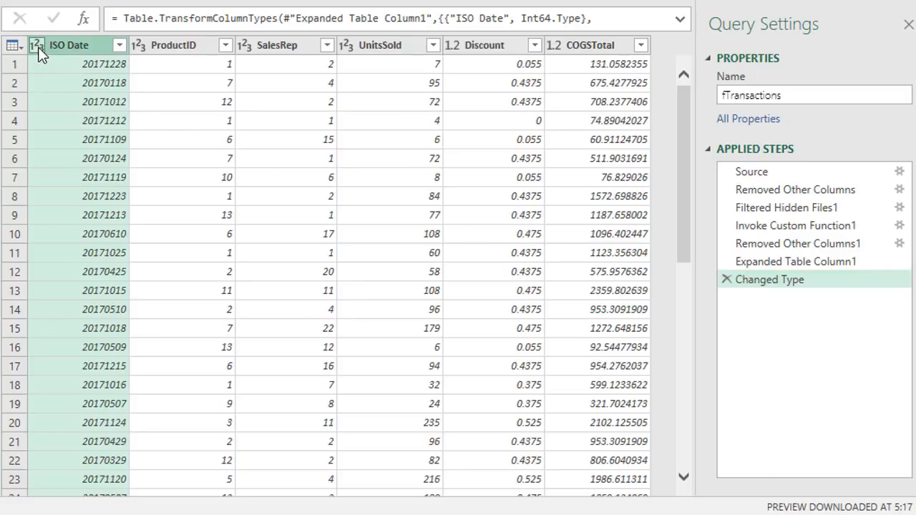
{"action": "left_click", "coordinate": [38, 47]}
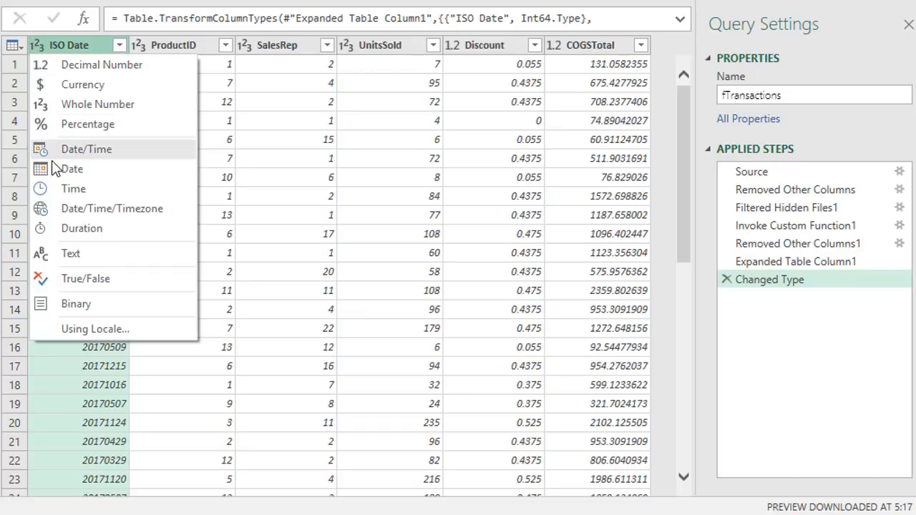
{"action": "left_click", "coordinate": [71, 252]}
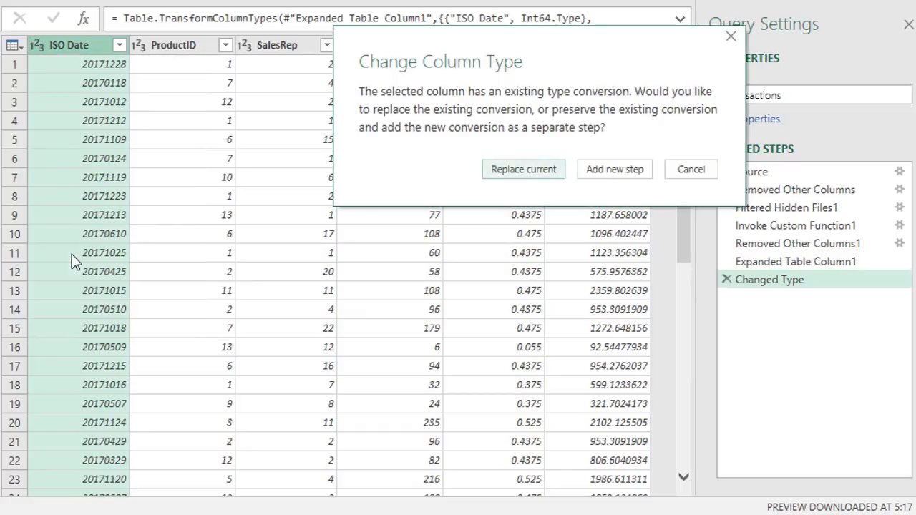
{"action": "left_click", "coordinate": [524, 170]}
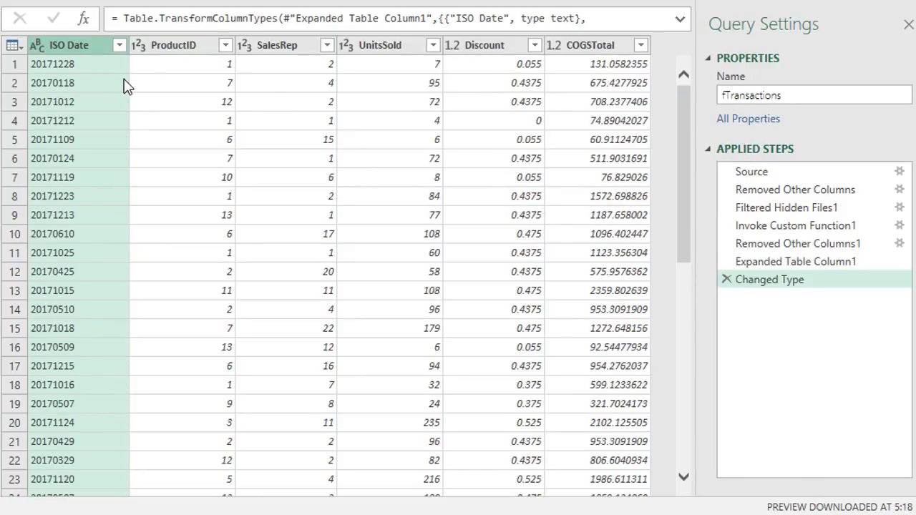
- Convert the ISO Date column to the Date type as a new step, and compare it with the preceding Changed Type step
{"action": "left_click", "coordinate": [36, 45]}
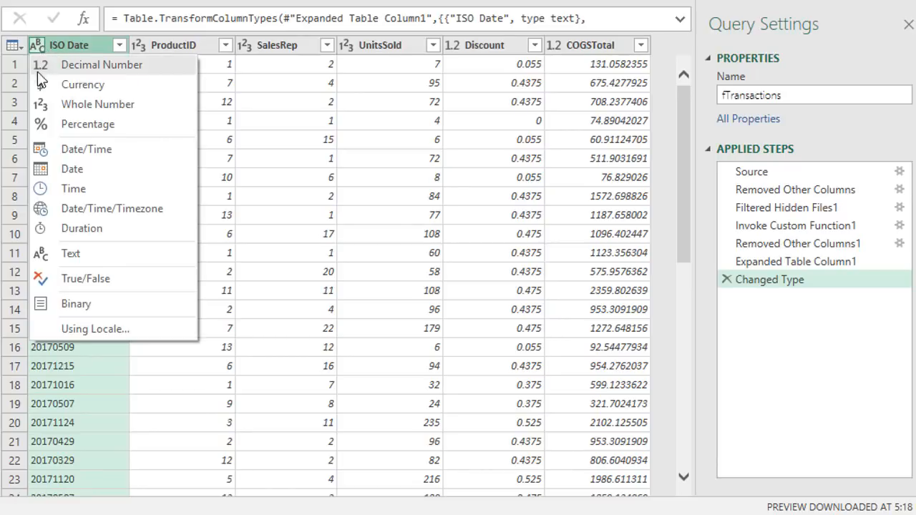
{"action": "left_click", "coordinate": [57, 171]}
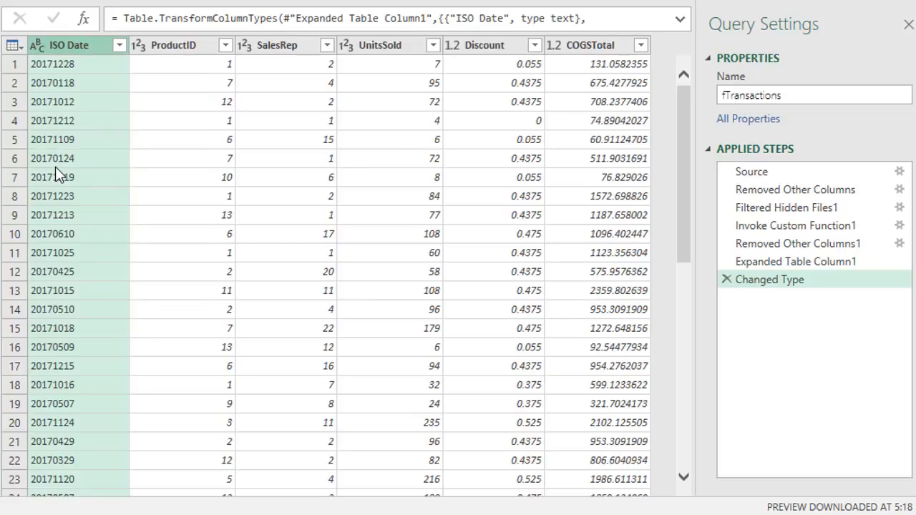
{"action": "left_click", "coordinate": [617, 172]}
{"action": "left_click", "coordinate": [772, 279]}
{"action": "left_click", "coordinate": [773, 299]}
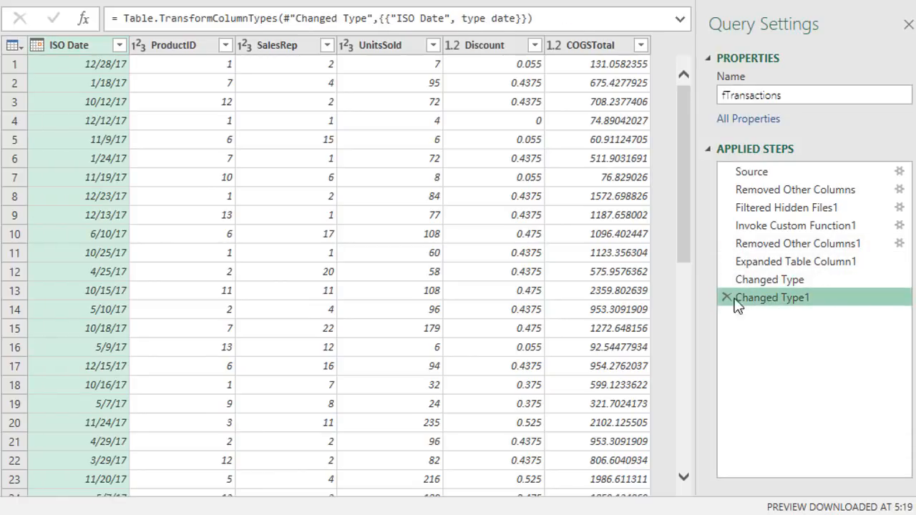
- Rename the ISO Date column as Date
{"action": "double_click", "coordinate": [86, 47]}
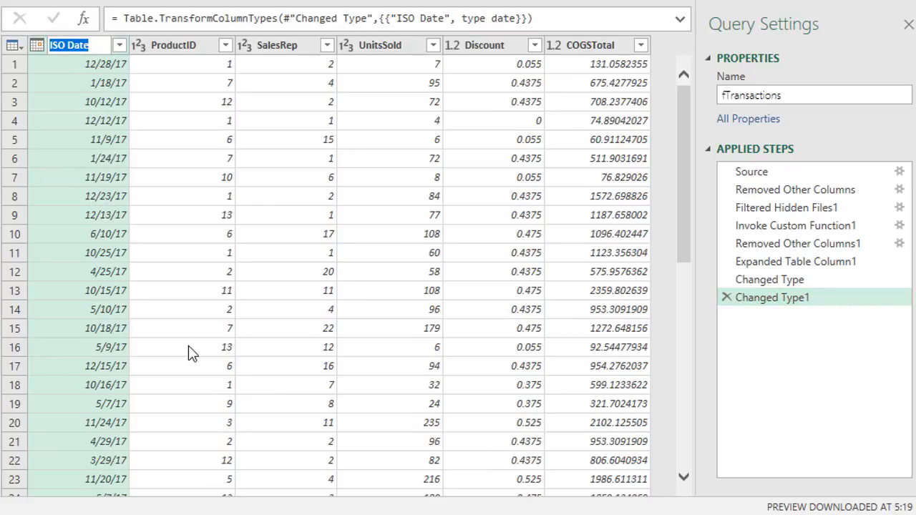
{"action": "type", "text": "Date"}
{"action": "key", "text": "Return"}
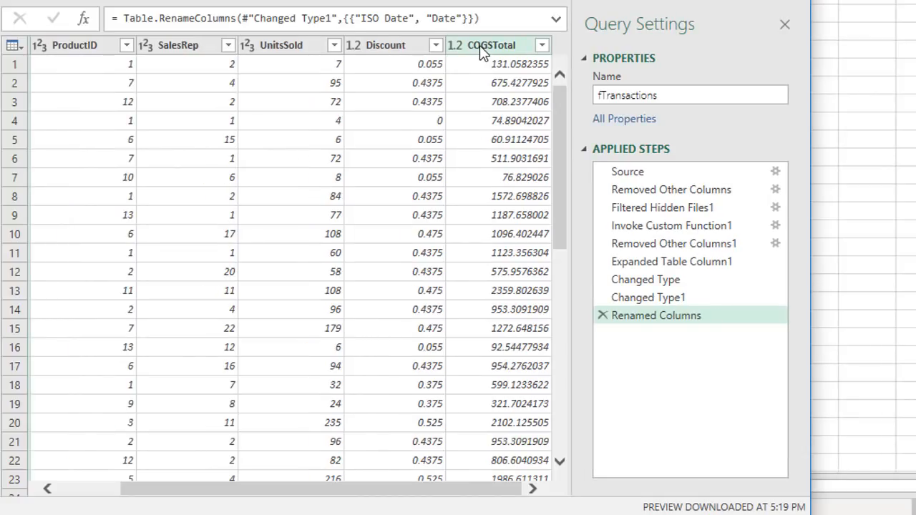
- Round the COGSTotal column to 2 decimal places
{"action": "right_click", "coordinate": [479, 45]}
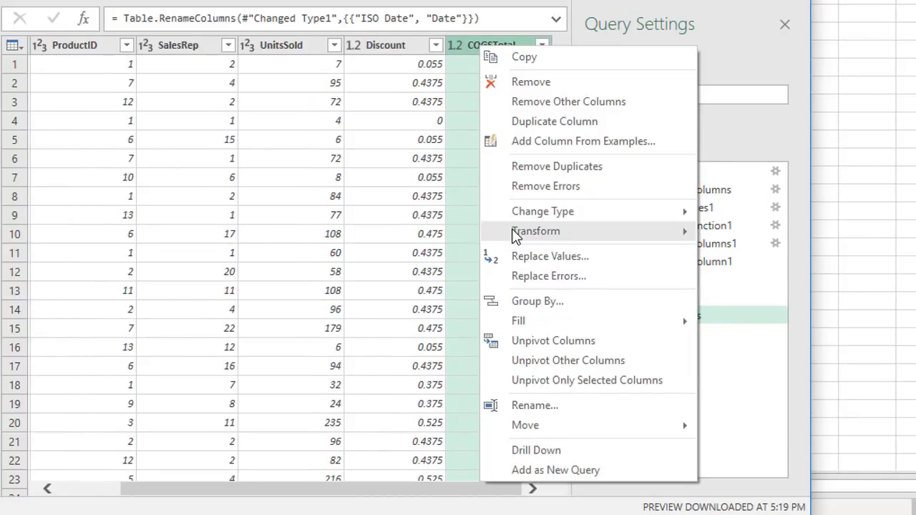
{"action": "mouse_move", "coordinate": [516, 237]}
{"action": "mouse_move", "coordinate": [722, 240]}
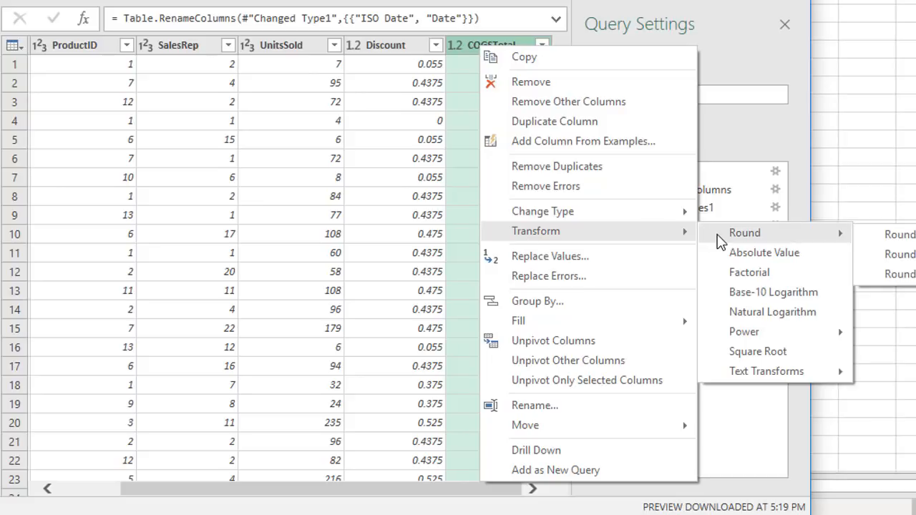
{"action": "left_click", "coordinate": [902, 234]}
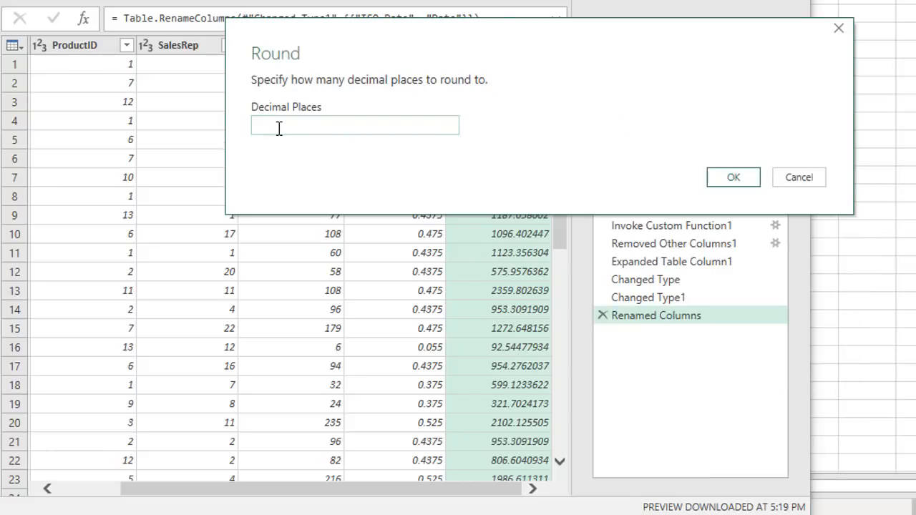
{"action": "type", "text": "2"}
{"action": "left_click", "coordinate": [730, 177]}
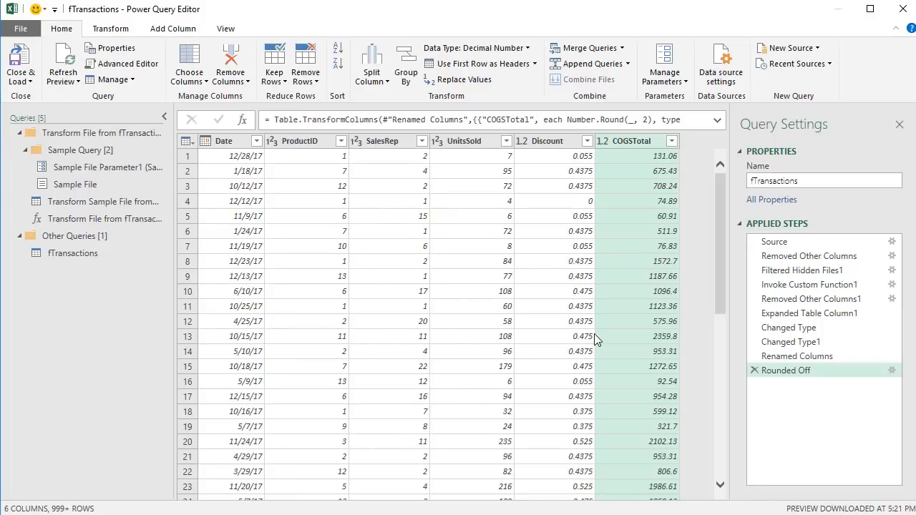
- Close the query editor and load fTransactions as a connection only, adding the data to the Data Model
{"action": "left_click", "coordinate": [30, 82]}
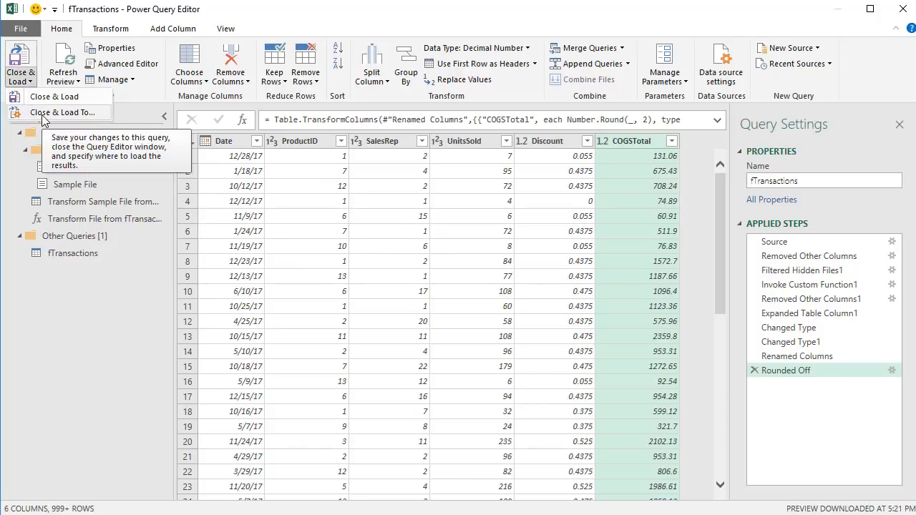
{"action": "left_click", "coordinate": [43, 113]}
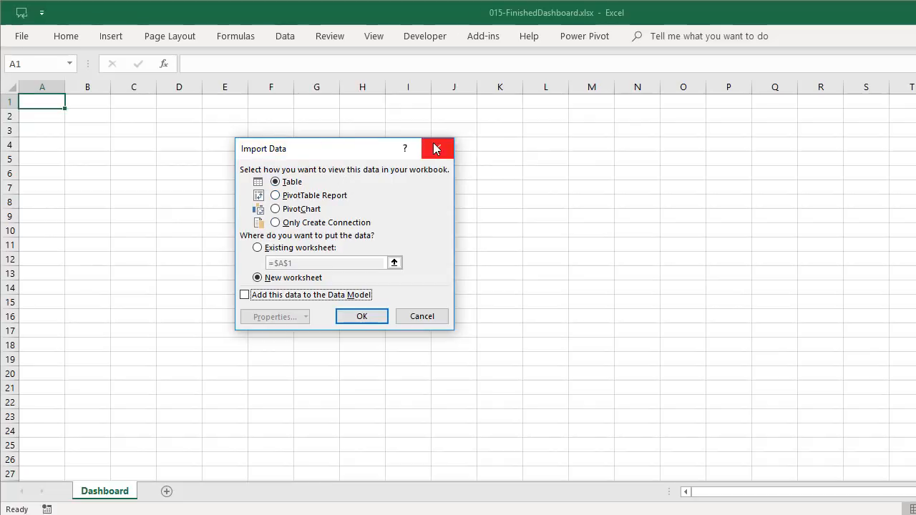
{"action": "left_click", "coordinate": [276, 222]}
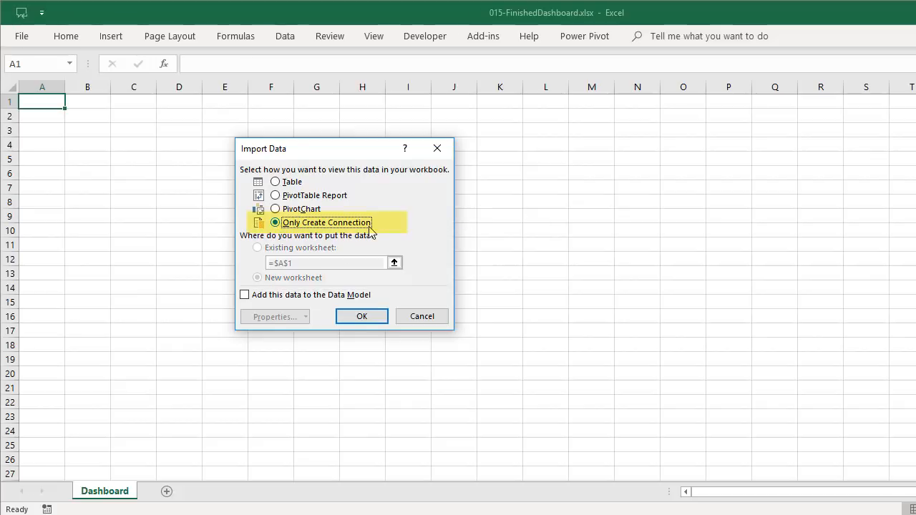
{"action": "left_click", "coordinate": [244, 295]}
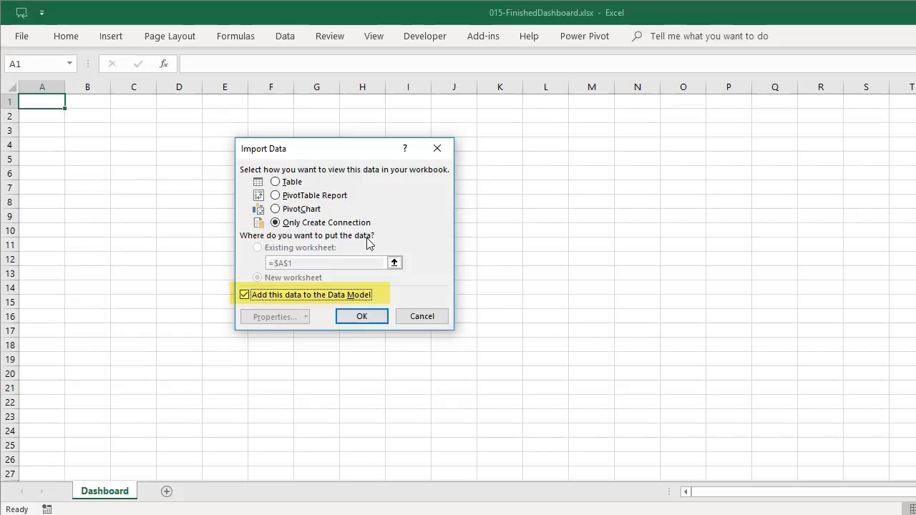
{"action": "left_click", "coordinate": [363, 318]}
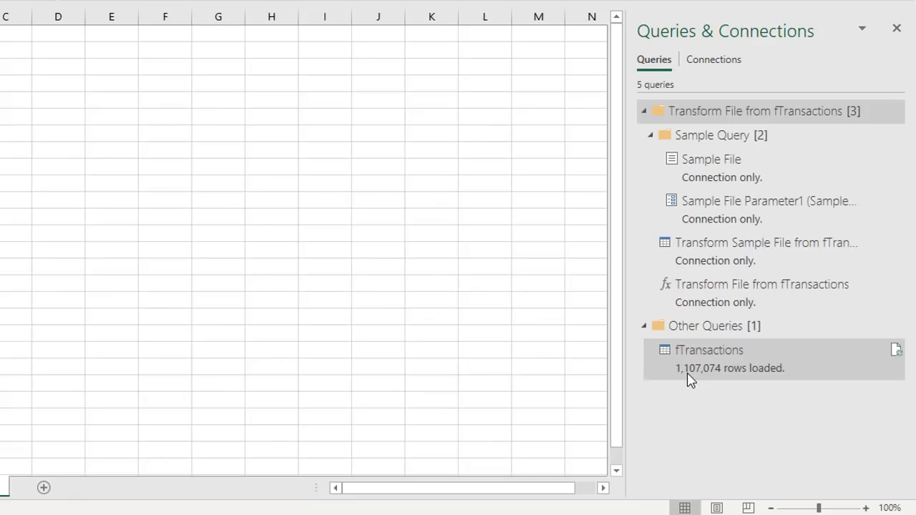
{"action": "mouse_move", "coordinate": [689, 373]}
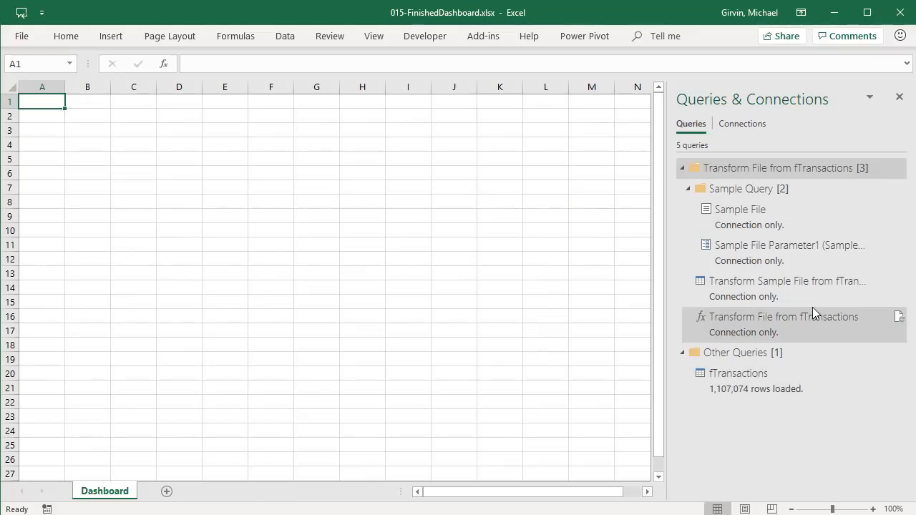
- Open the workbook's data model in the Power Pivot window
{"action": "left_click", "coordinate": [586, 41]}
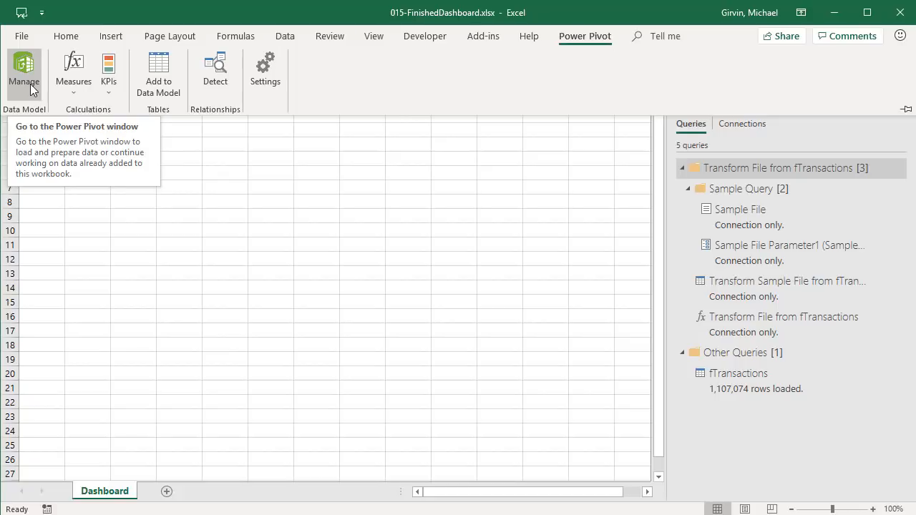
{"action": "left_click", "coordinate": [504, 344]}
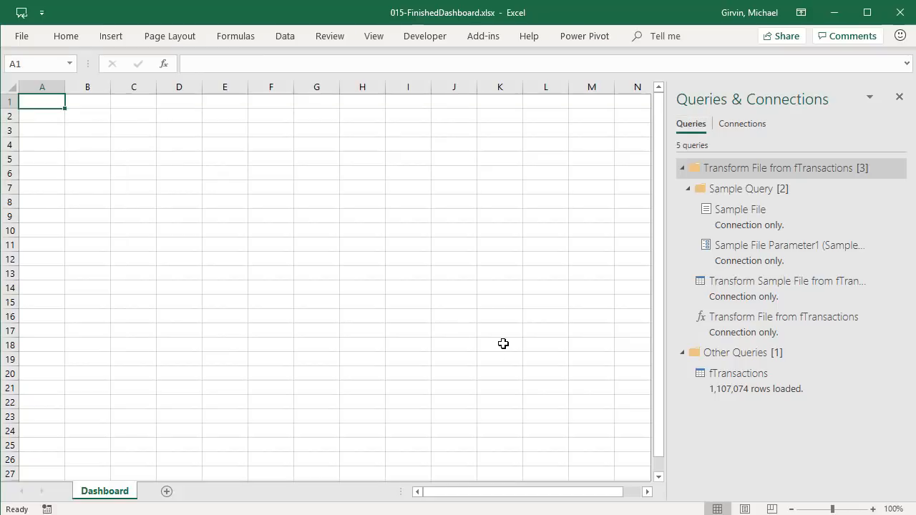
{"action": "key", "text": "alt"}
{"action": "key", "text": "b"}
{"action": "key", "text": "m"}
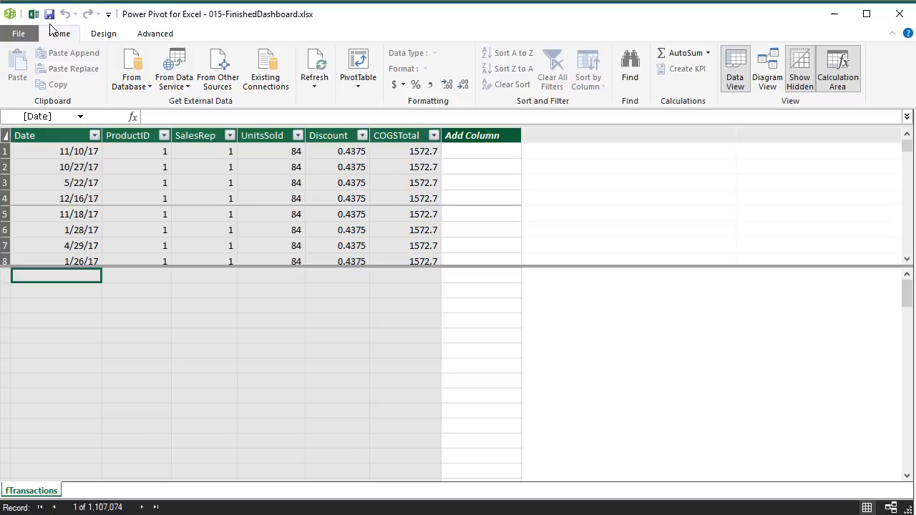
- Look over the Power Pivot design and advanced commands, view the fTransactions table in Diagram View, and return to Data View
{"action": "left_click", "coordinate": [100, 36]}
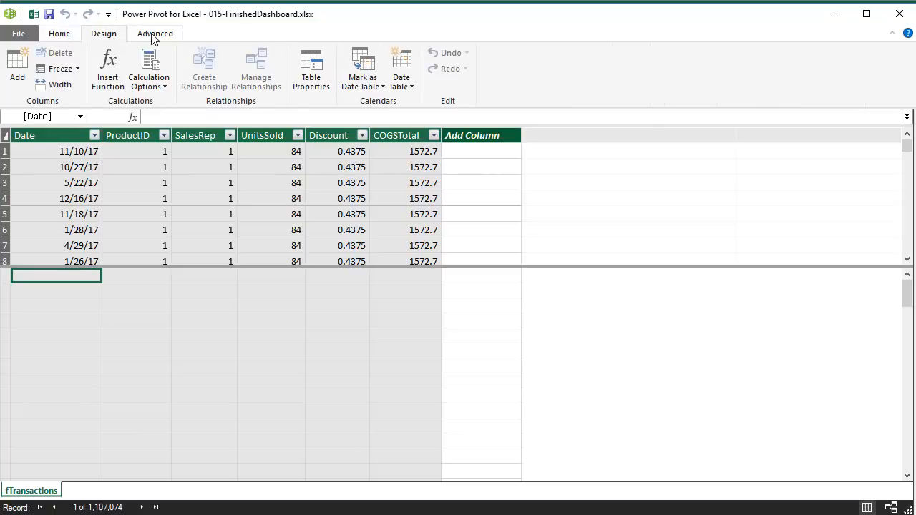
{"action": "left_click", "coordinate": [153, 35]}
{"action": "left_click", "coordinate": [111, 38]}
{"action": "left_click", "coordinate": [59, 36]}
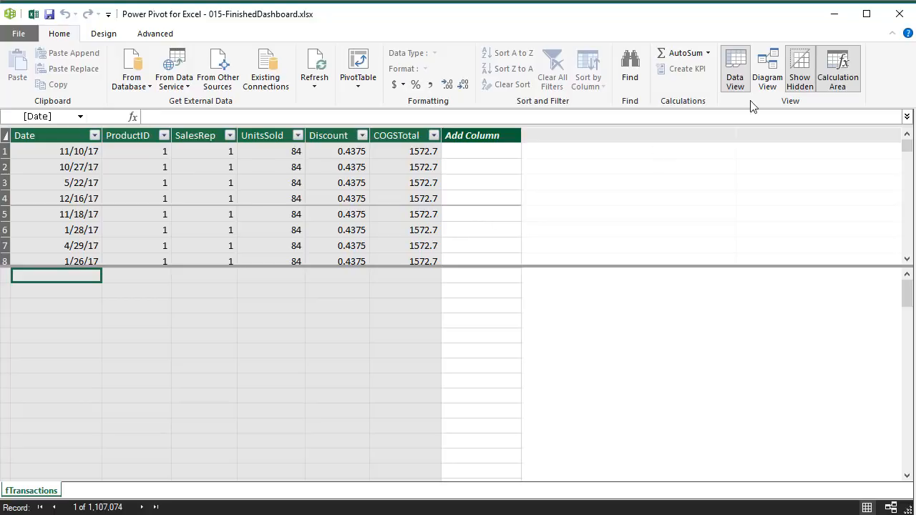
{"action": "left_click", "coordinate": [768, 82]}
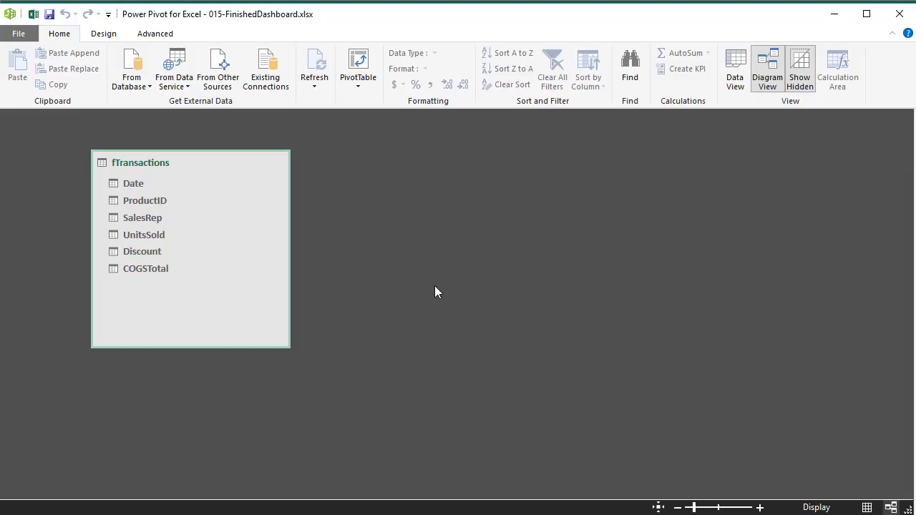
{"action": "left_click", "coordinate": [737, 79]}
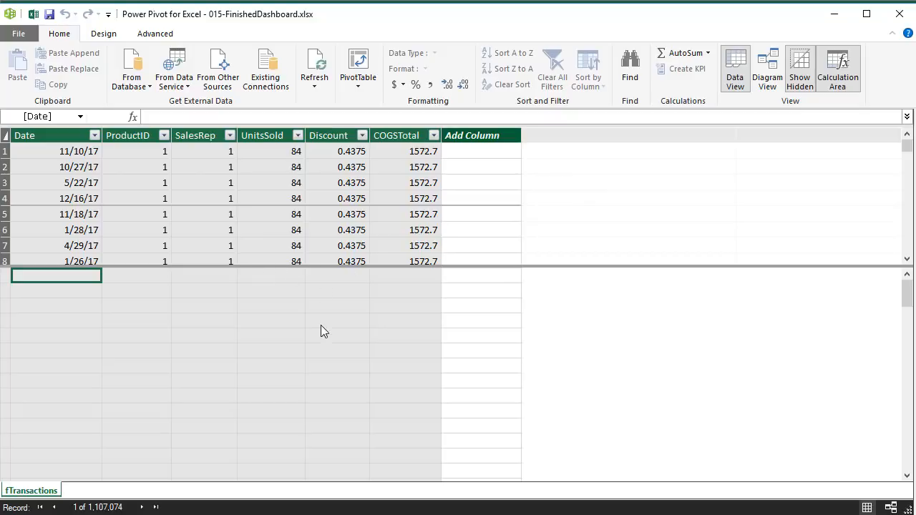
- Enlarge the Calculation Area slightly, hide and show it again, and switch the data model to Diagram View
{"action": "mouse_move", "coordinate": [325, 265]}
{"action": "left_mouse_down"}
{"action": "mouse_move", "coordinate": [321, 301]}
{"action": "mouse_move", "coordinate": [334, 260]}
{"action": "left_mouse_up"}
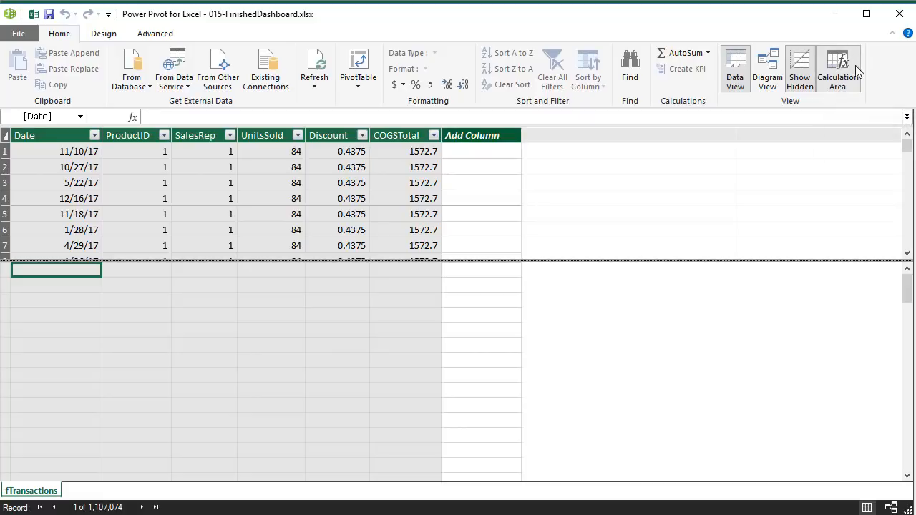
{"action": "left_click", "coordinate": [834, 78]}
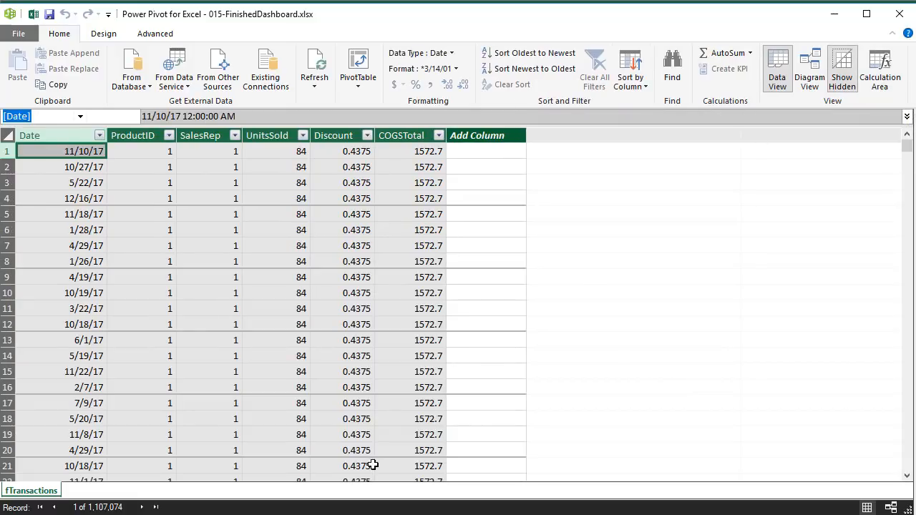
{"action": "left_click", "coordinate": [884, 87]}
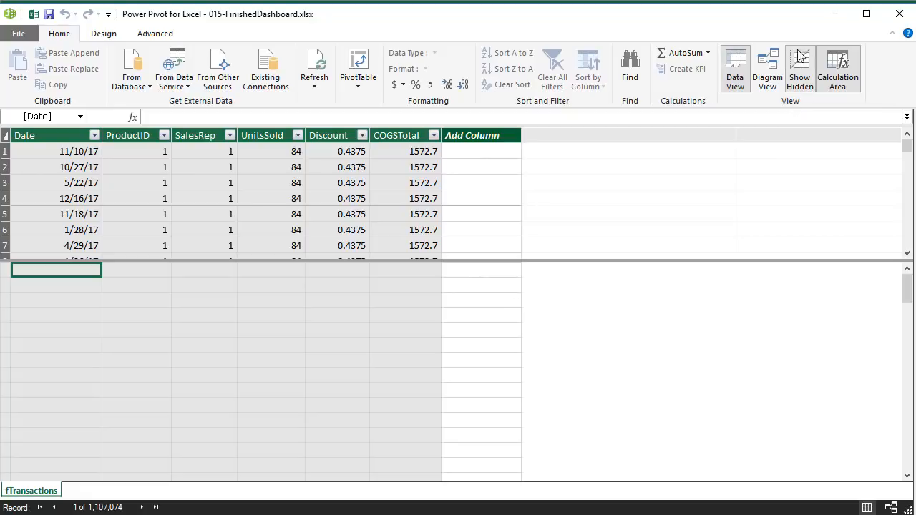
{"action": "left_click", "coordinate": [768, 79]}
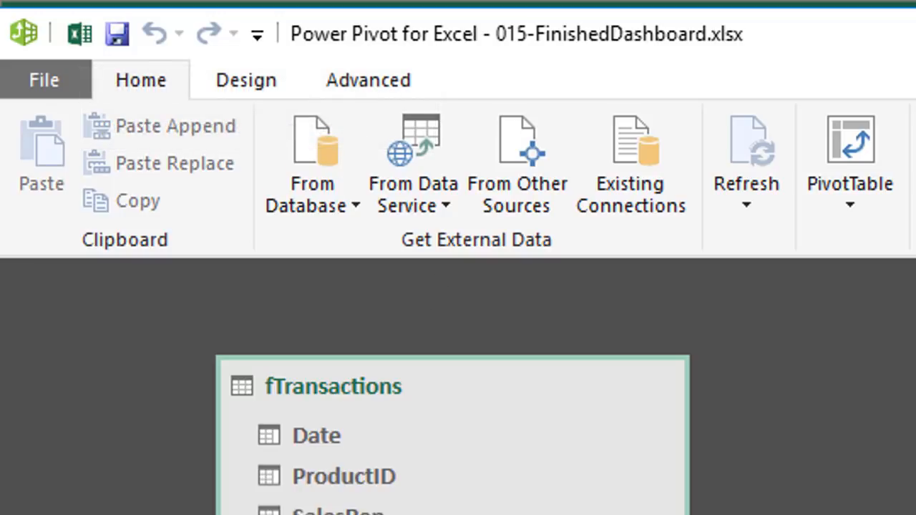
- Switch to the Excel workbook and import from the workbook file 015-MSPTDA-ComprehensiveIntroPowerPivot.xlsx
{"action": "key", "text": "alt+Tab"}
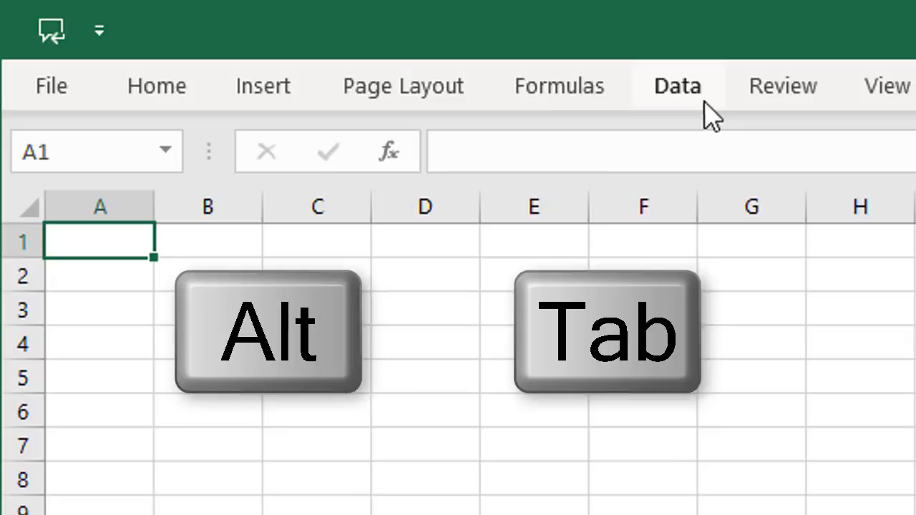
{"action": "left_click", "coordinate": [691, 100]}
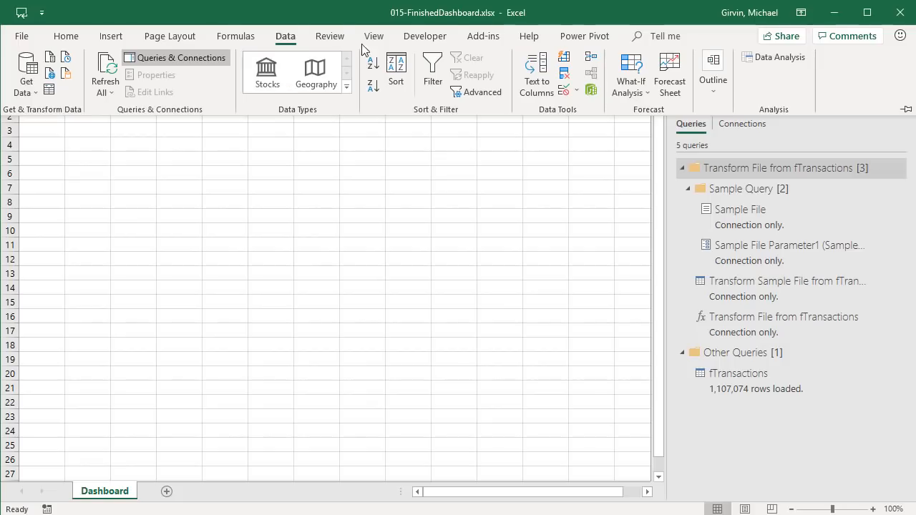
{"action": "left_click", "coordinate": [585, 36]}
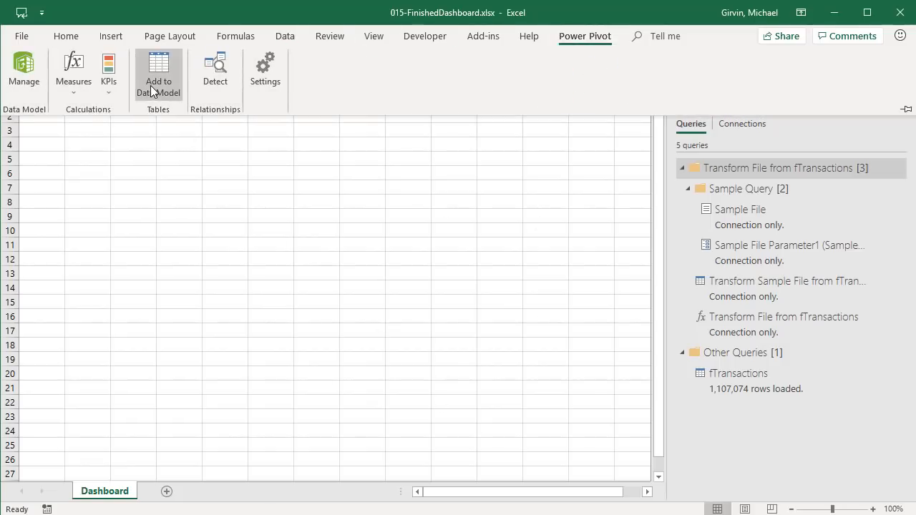
{"action": "left_click", "coordinate": [286, 37]}
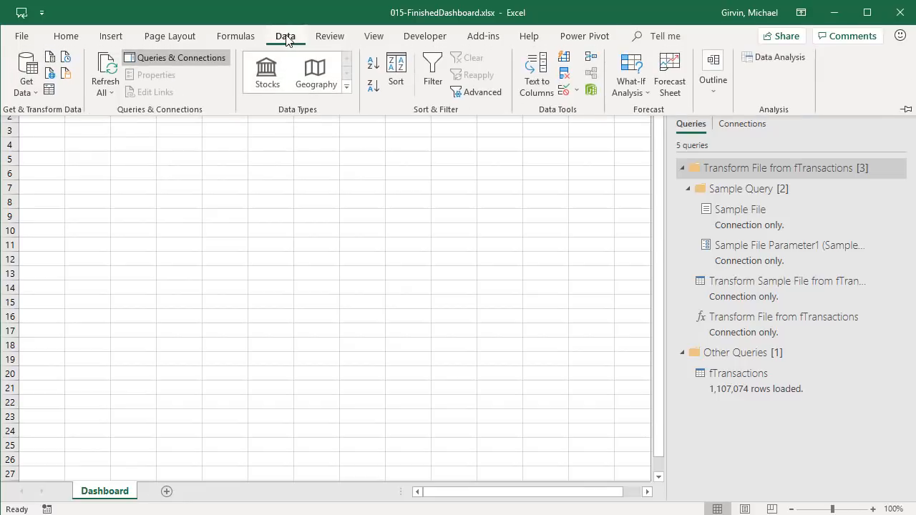
{"action": "left_click", "coordinate": [34, 97]}
{"action": "mouse_move", "coordinate": [54, 117]}
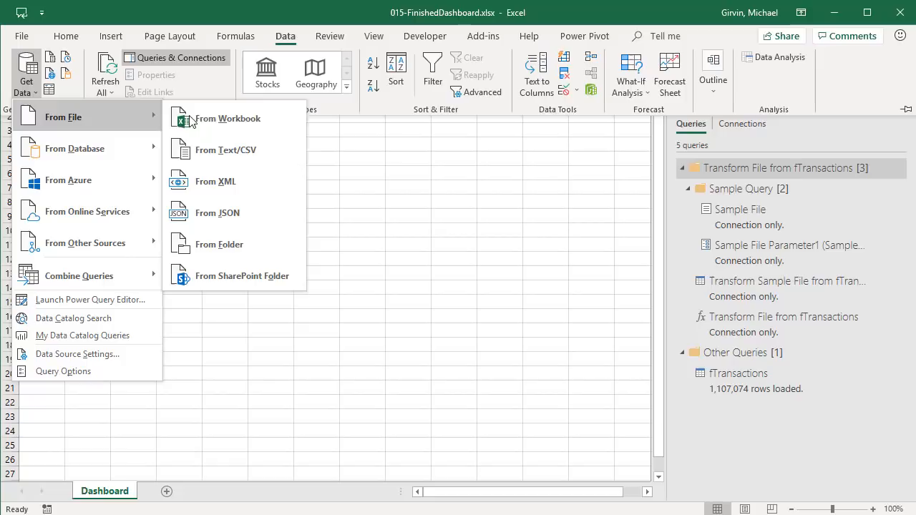
{"action": "left_click", "coordinate": [238, 120]}
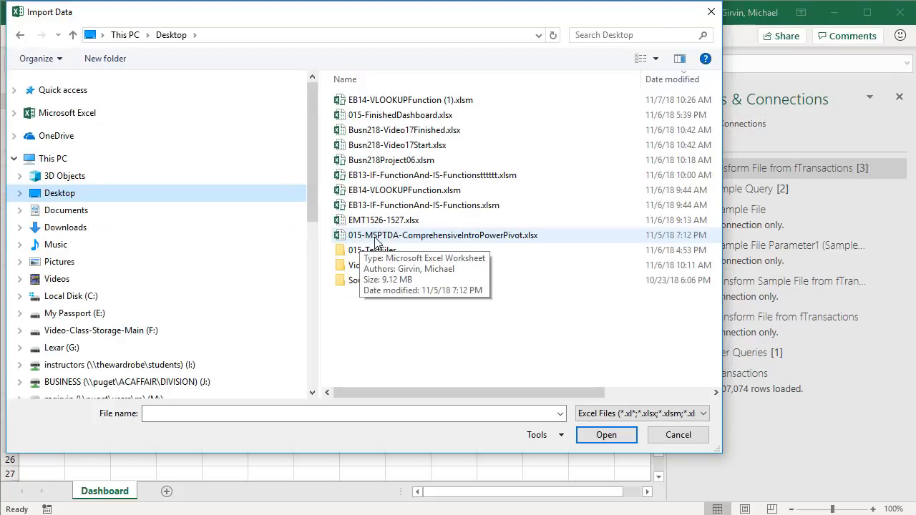
{"action": "double_click", "coordinate": [473, 238]}
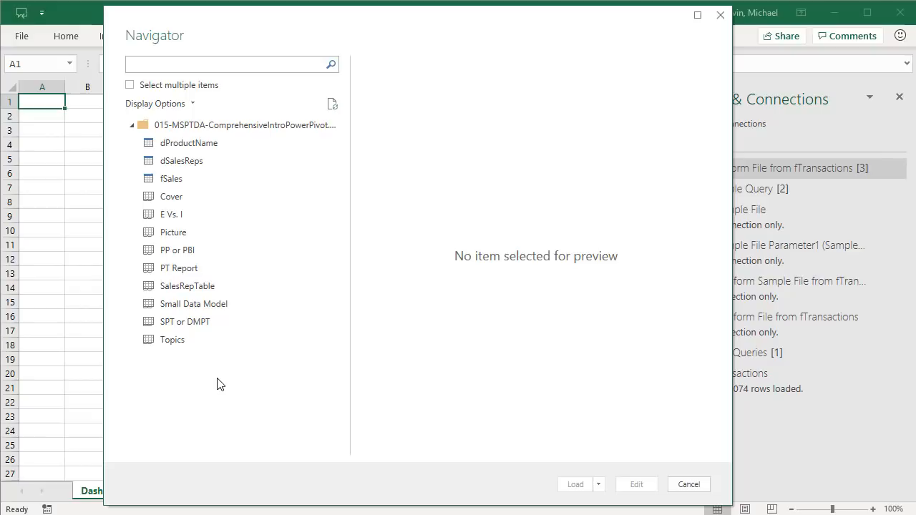
- Open the source workbook's dSalesReps table for editing in Power Query and show the list of queries
{"action": "left_click", "coordinate": [169, 166]}
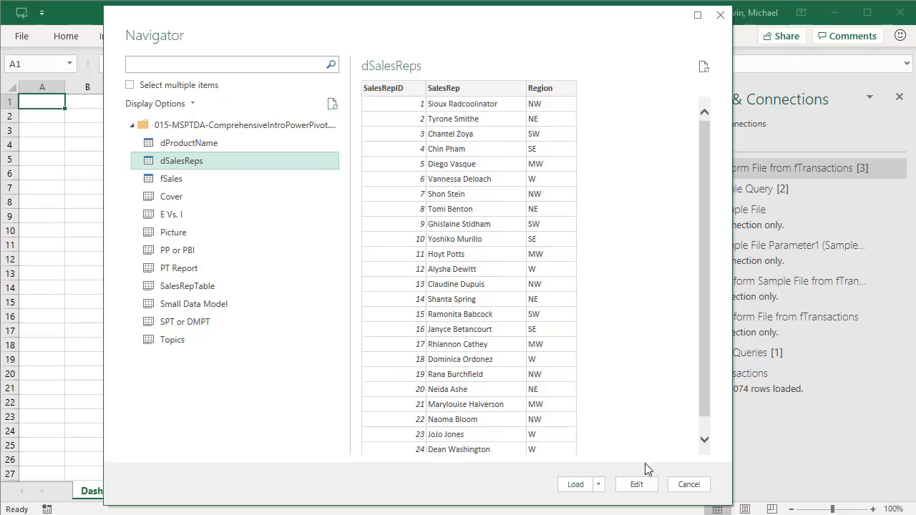
{"action": "left_click", "coordinate": [636, 484]}
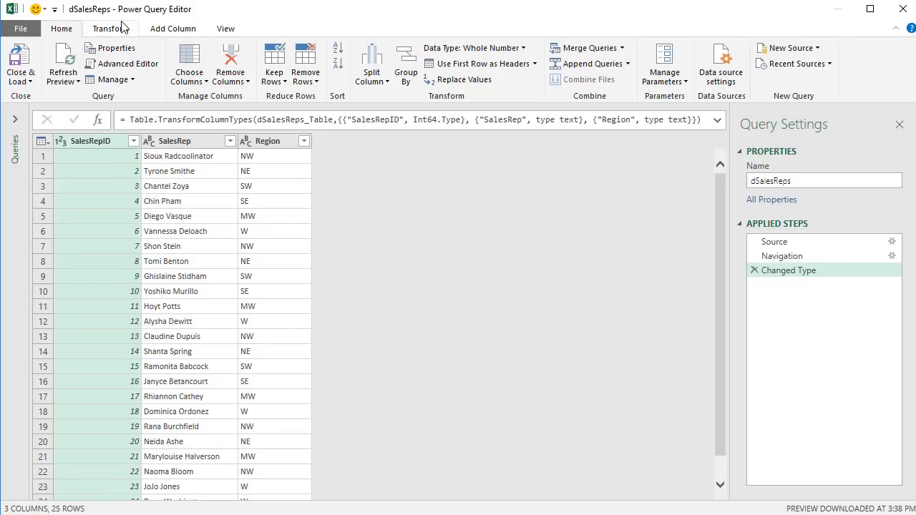
{"action": "left_click", "coordinate": [15, 119]}
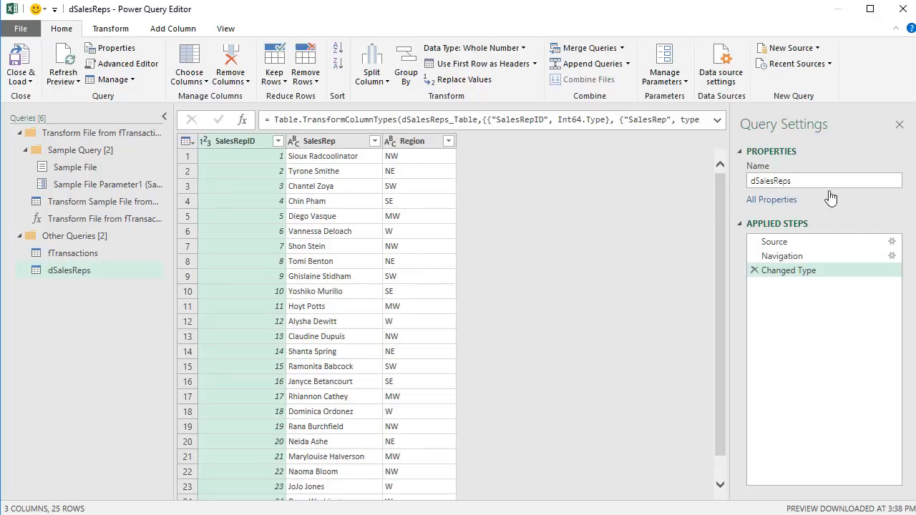
- Close the query editor and load dSalesReps as a connection only, adding the data to the Data Model
{"action": "left_click", "coordinate": [30, 82]}
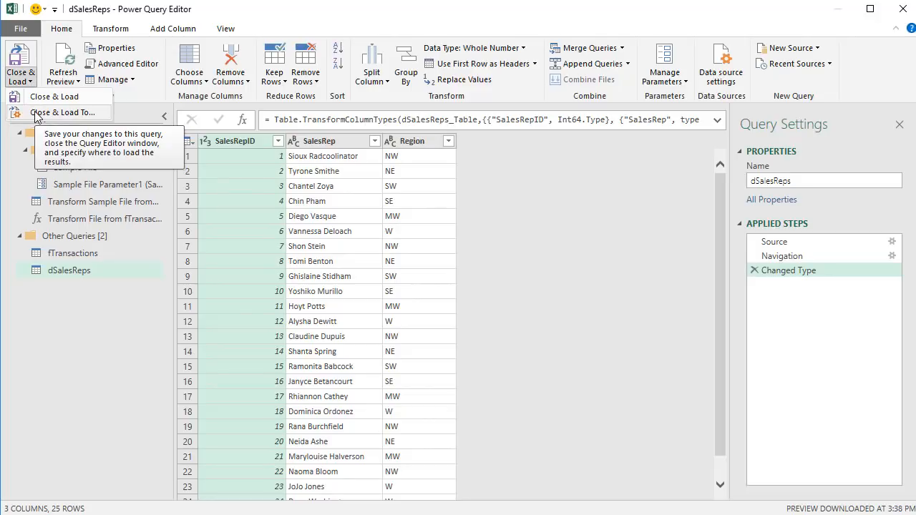
{"action": "left_click", "coordinate": [36, 113]}
{"action": "left_click", "coordinate": [293, 222]}
{"action": "left_click", "coordinate": [250, 299]}
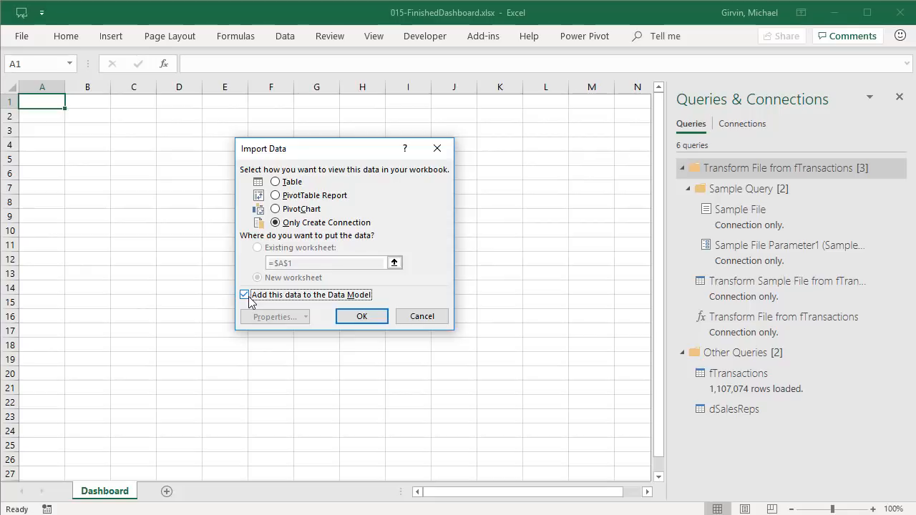
{"action": "left_click", "coordinate": [369, 317]}
- Check the loaded dSalesReps query, view its table in the Power Pivot diagram, and return to the Excel workbook
{"action": "mouse_move", "coordinate": [755, 423]}
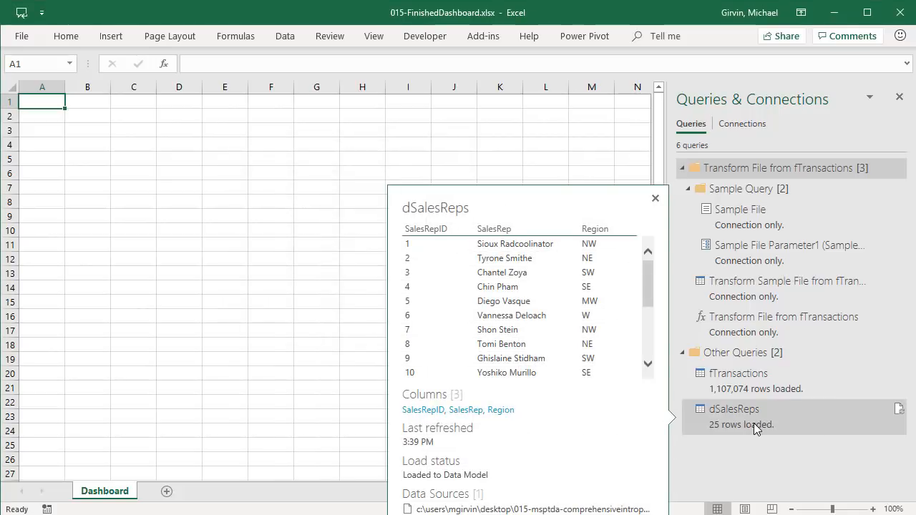
{"action": "key", "text": "alt+Tab"}
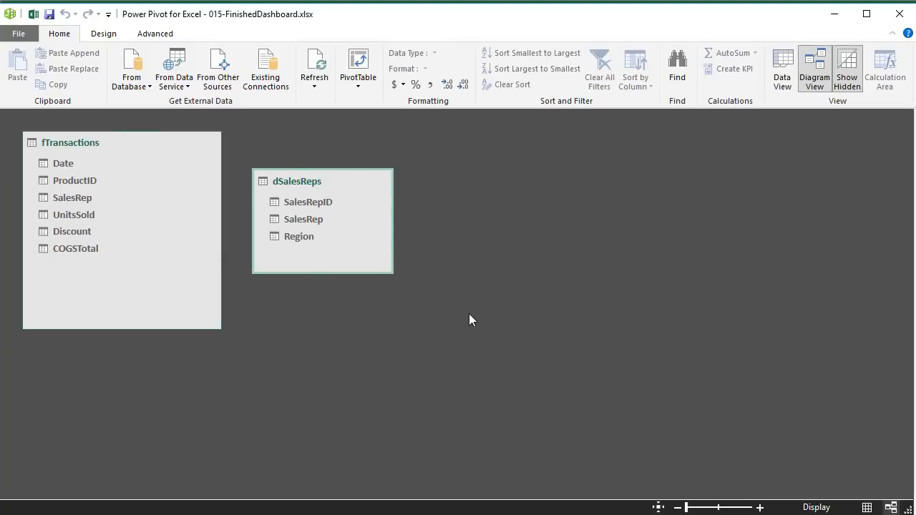
{"action": "key", "text": "alt+Tab"}
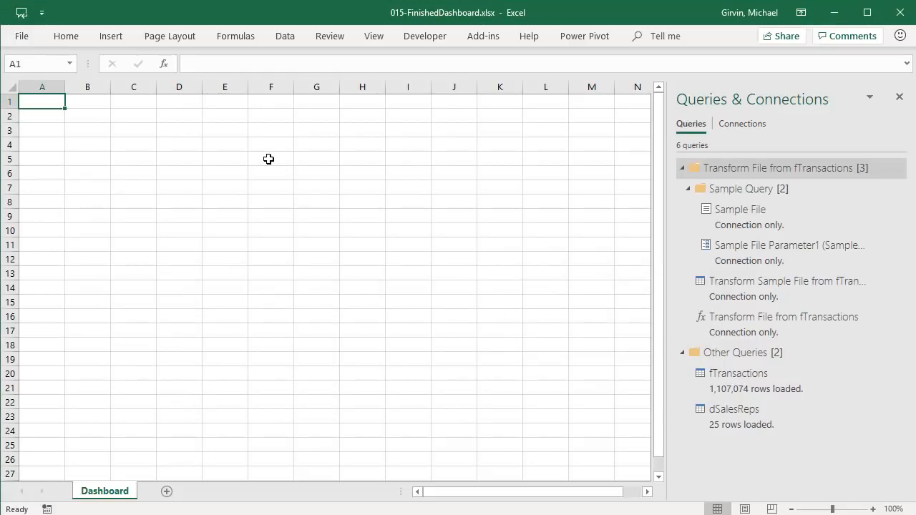
{"action": "key", "text": "alt+Tab"}
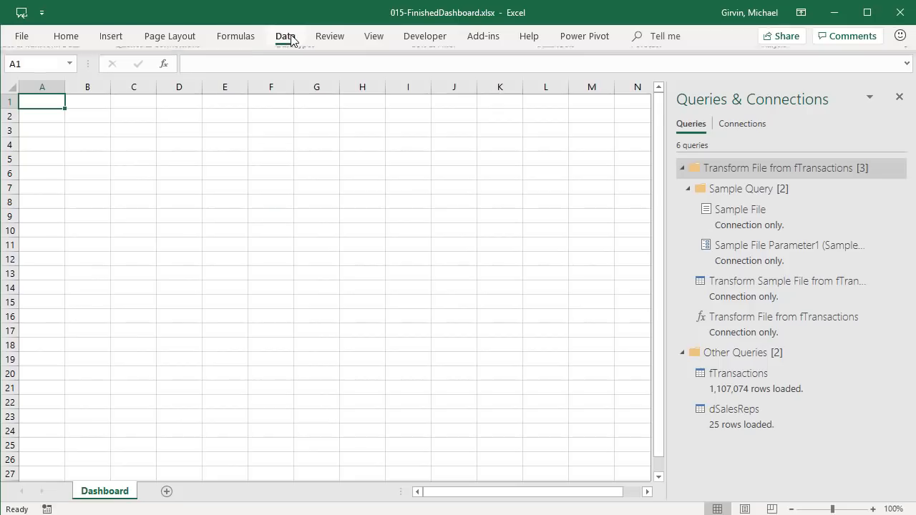
- Import from the Microsoft Access database file 015-ProductTablesImport.accdb
{"action": "left_click", "coordinate": [286, 37]}
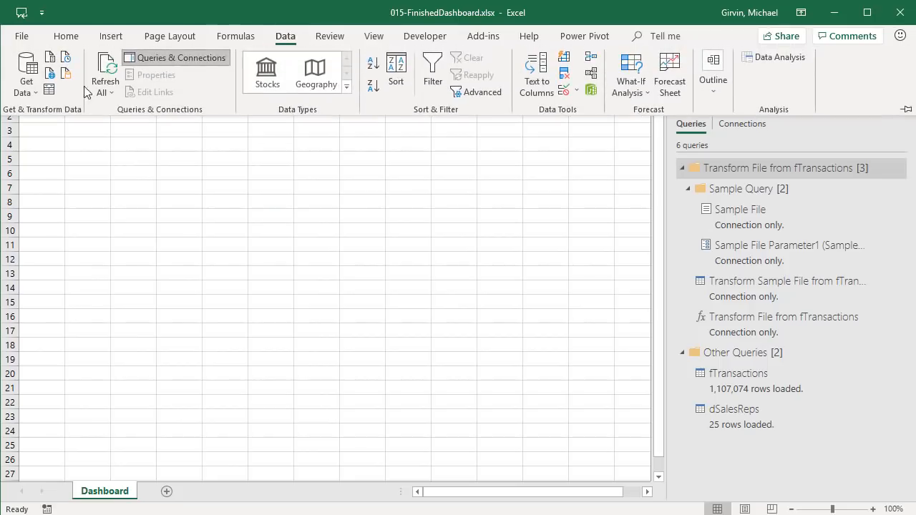
{"action": "left_click", "coordinate": [36, 91]}
{"action": "mouse_move", "coordinate": [72, 148]}
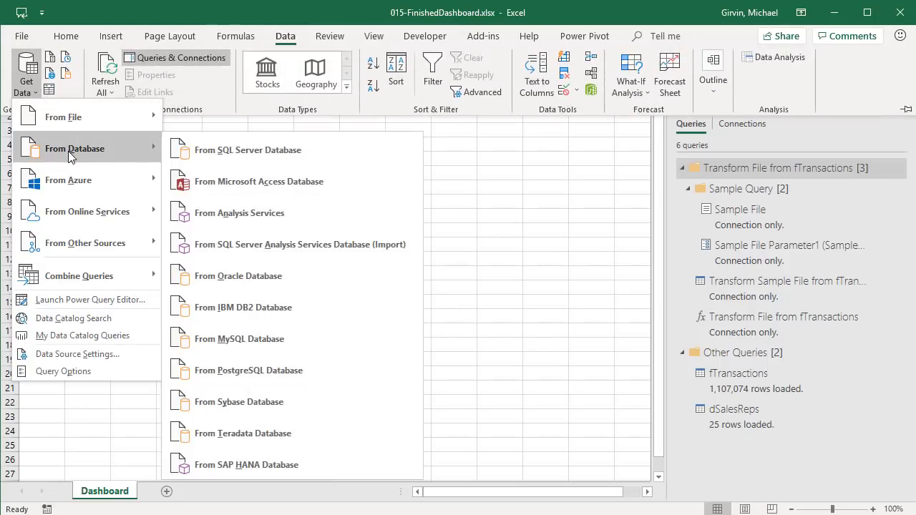
{"action": "left_click", "coordinate": [228, 186]}
{"action": "double_click", "coordinate": [363, 124]}
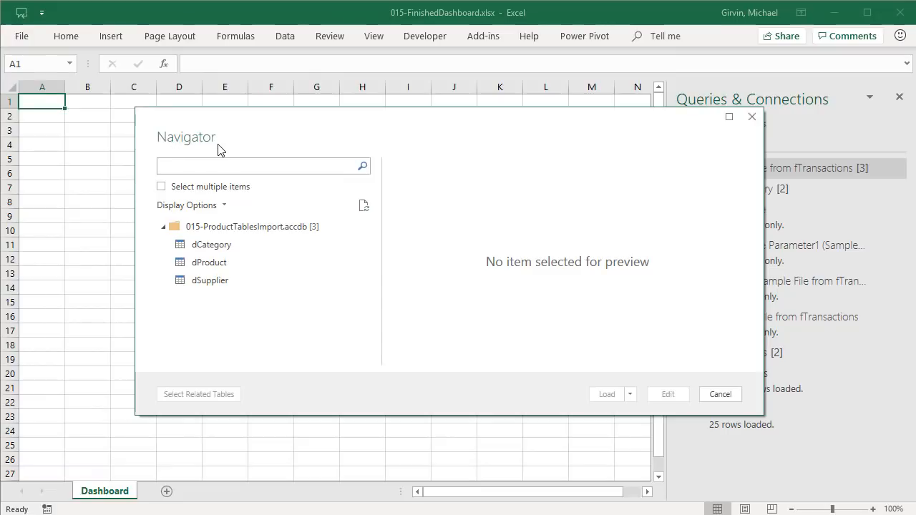
- Preview the database's dProduct table through its related-table columns, open it for editing in Power Query, and show the list of queries
{"action": "left_click", "coordinate": [209, 263]}
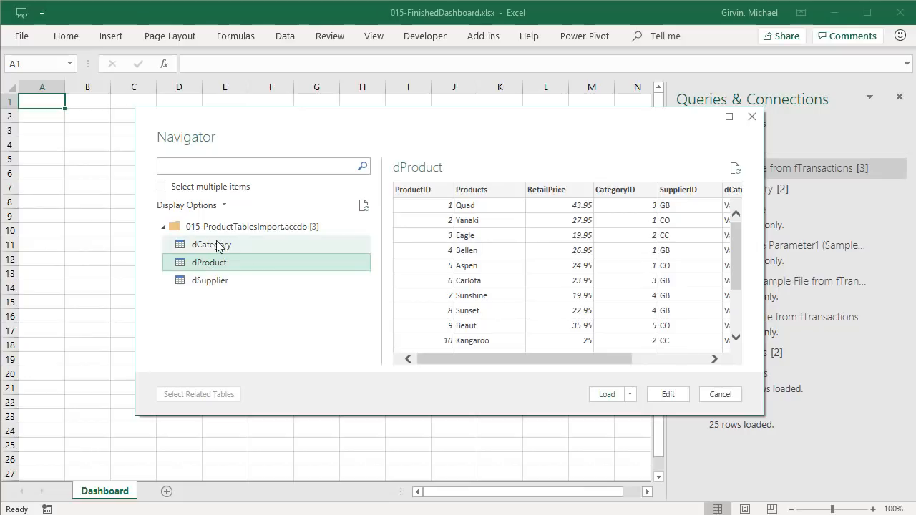
{"action": "left_click_drag", "start_coordinate": [480, 358], "coordinate": [618, 358]}
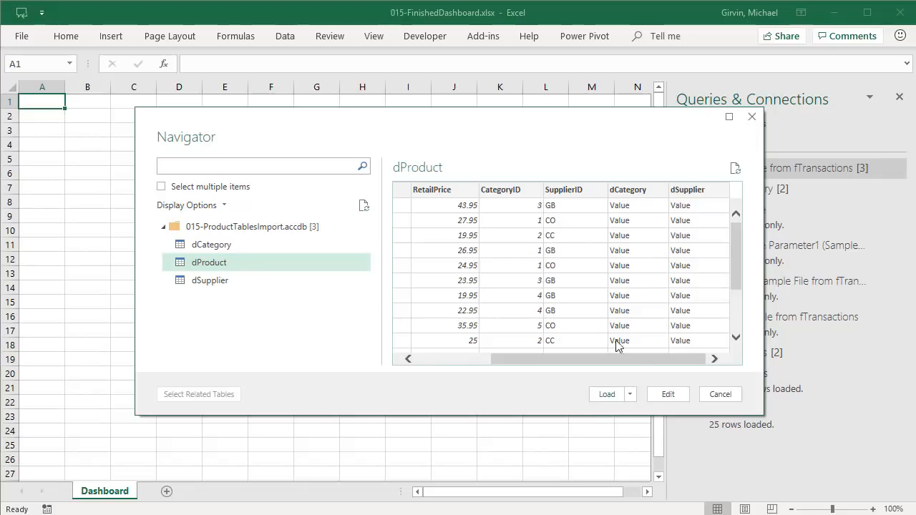
{"action": "left_click", "coordinate": [668, 394]}
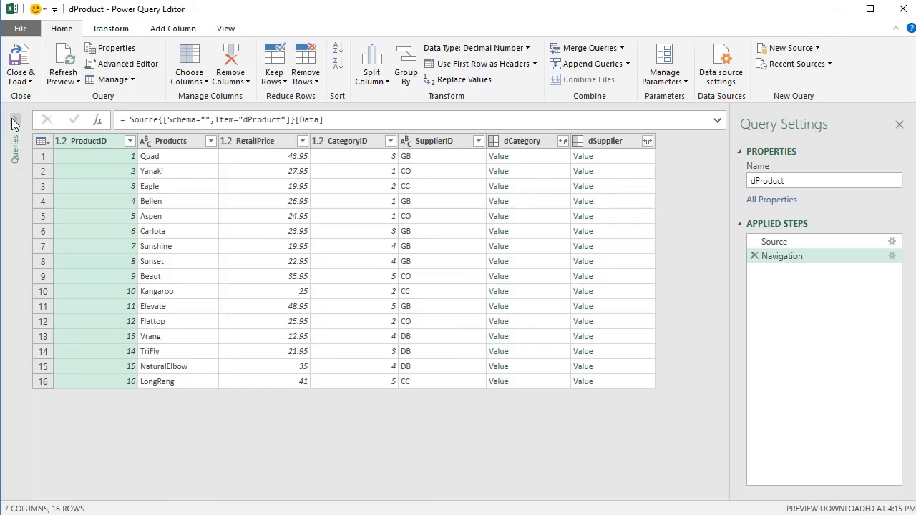
{"action": "left_click", "coordinate": [11, 120]}
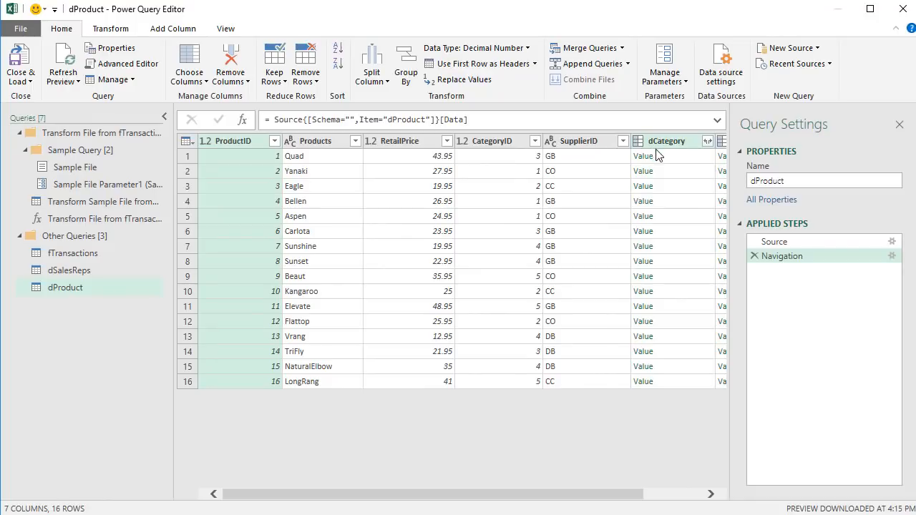
- Expand the dCategory column of dProduct to only the Category field, without the original column name as prefix
{"action": "left_click_drag", "start_coordinate": [620, 498], "coordinate": [693, 493]}
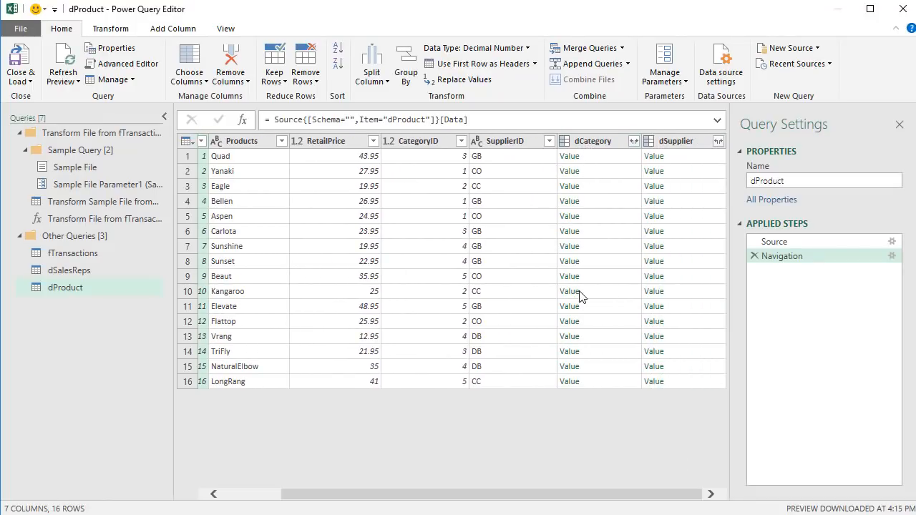
{"action": "left_click", "coordinate": [634, 143]}
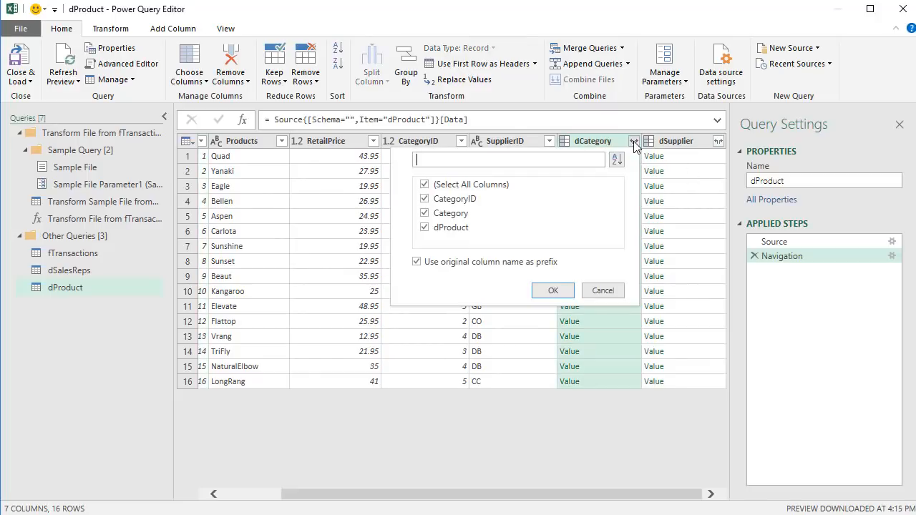
{"action": "left_click", "coordinate": [417, 263]}
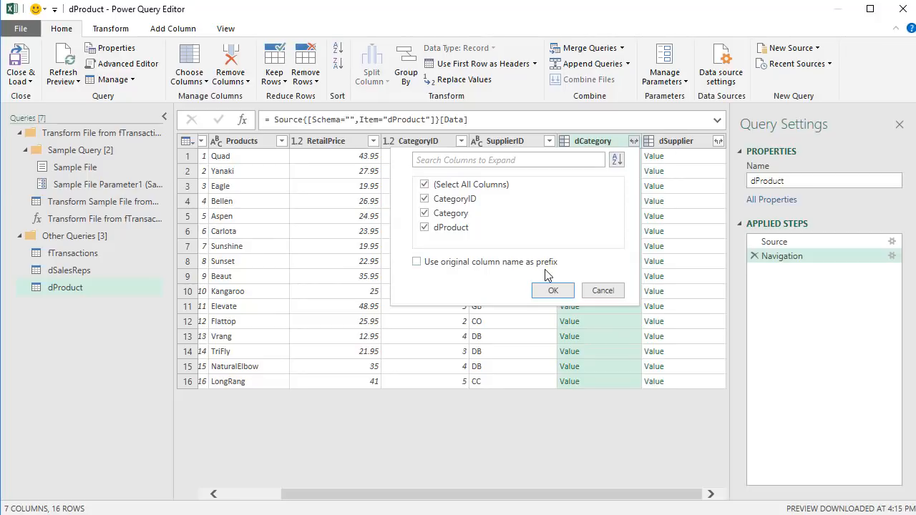
{"action": "left_click", "coordinate": [425, 185]}
{"action": "left_click", "coordinate": [423, 215]}
{"action": "left_click", "coordinate": [556, 291]}
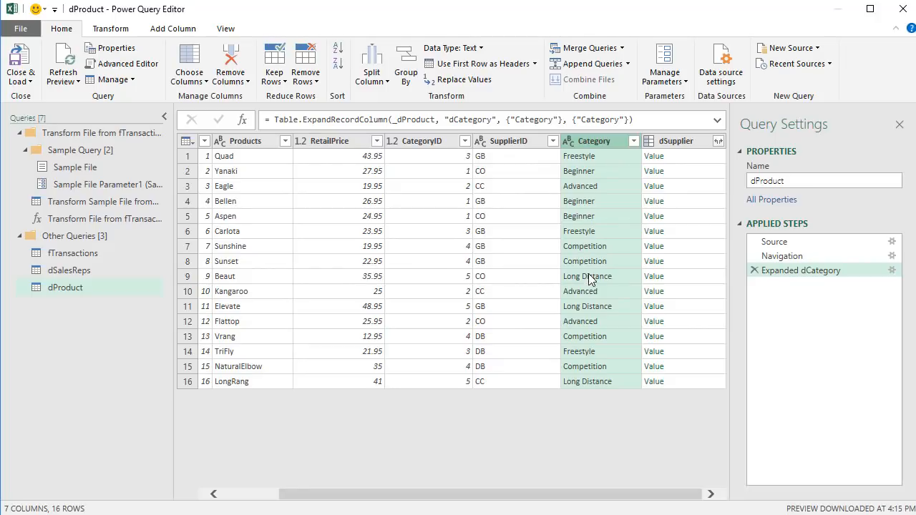
- Expand the dSupplier column of dProduct to only the Supplier field, without a column name prefix
{"action": "left_click", "coordinate": [717, 141]}
{"action": "left_click", "coordinate": [509, 184]}
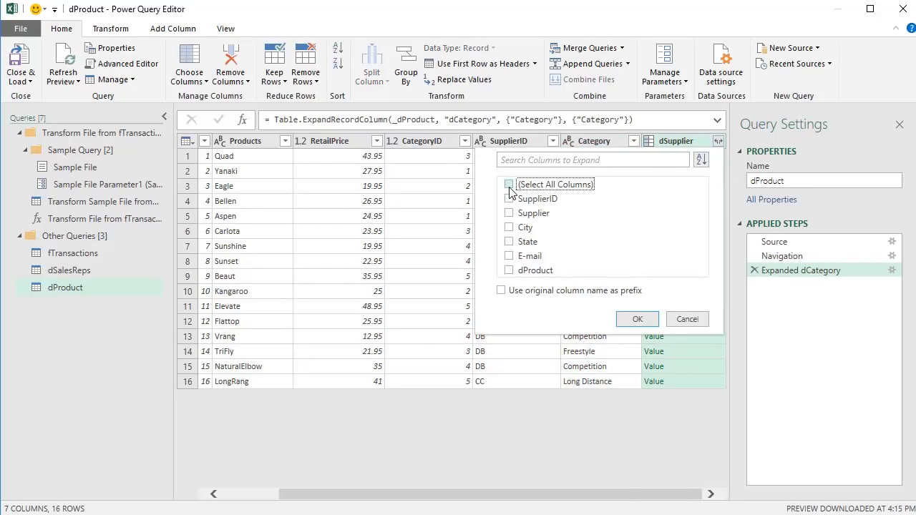
{"action": "left_click", "coordinate": [509, 214]}
{"action": "left_click", "coordinate": [637, 319]}
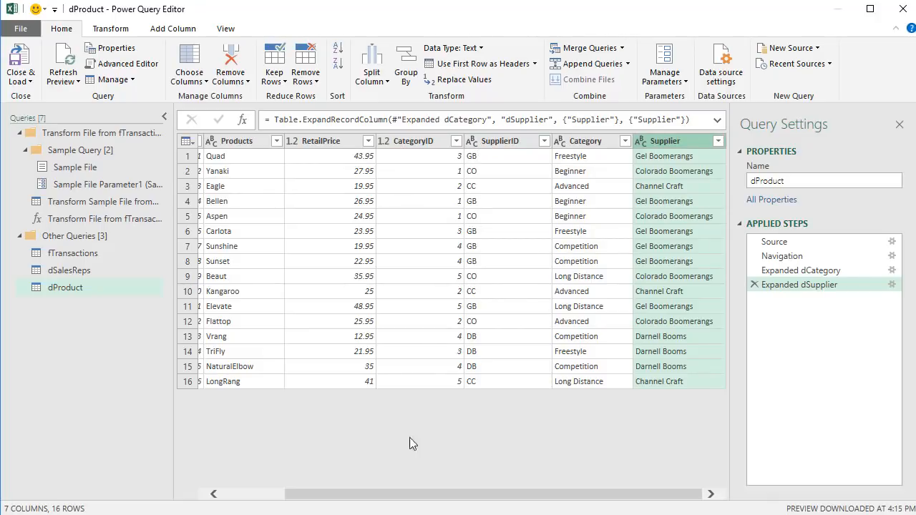
- Close the query editor and load dProduct as a connection only, adding the data to the Data Model
{"action": "scroll", "coordinate": [406, 413], "scroll_direction": "left", "scroll_amount": 2}
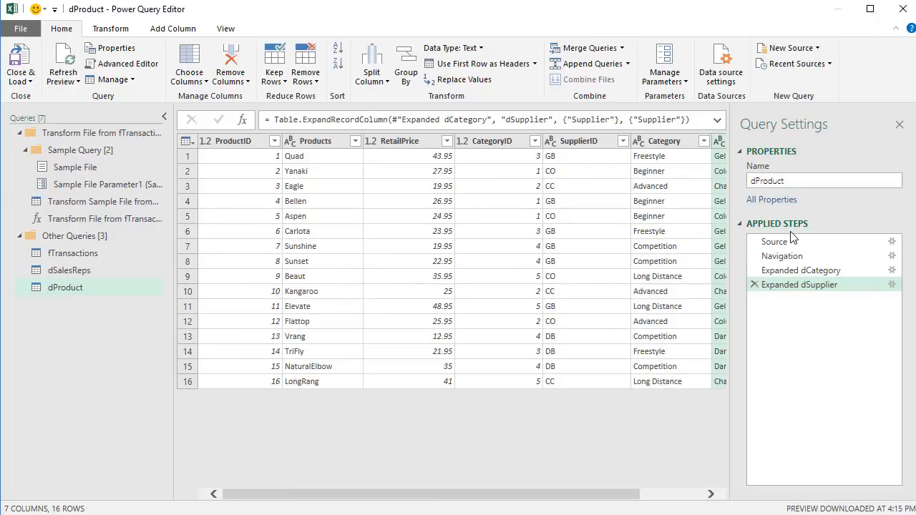
{"action": "left_click", "coordinate": [27, 81]}
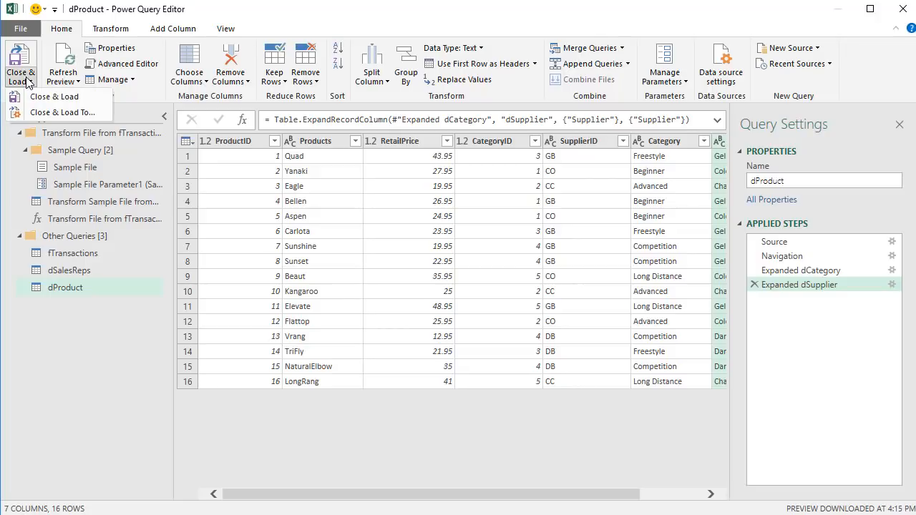
{"action": "left_click", "coordinate": [52, 113]}
{"action": "left_click", "coordinate": [276, 222]}
{"action": "left_click", "coordinate": [245, 295]}
{"action": "left_click", "coordinate": [362, 318]}
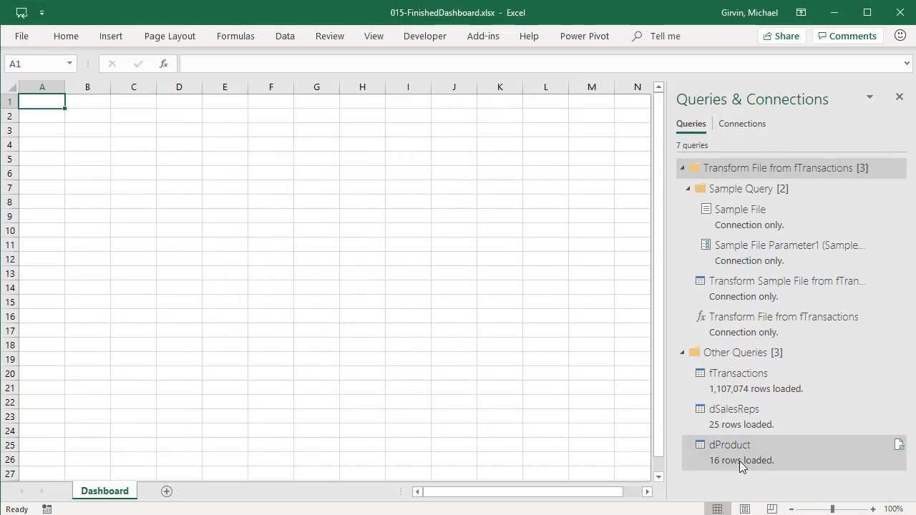
- Switch to the Power Pivot diagram and rearrange the tables, with dProduct beside fTransactions and dSalesReps below dProduct
{"action": "key", "text": "alt+Tab"}
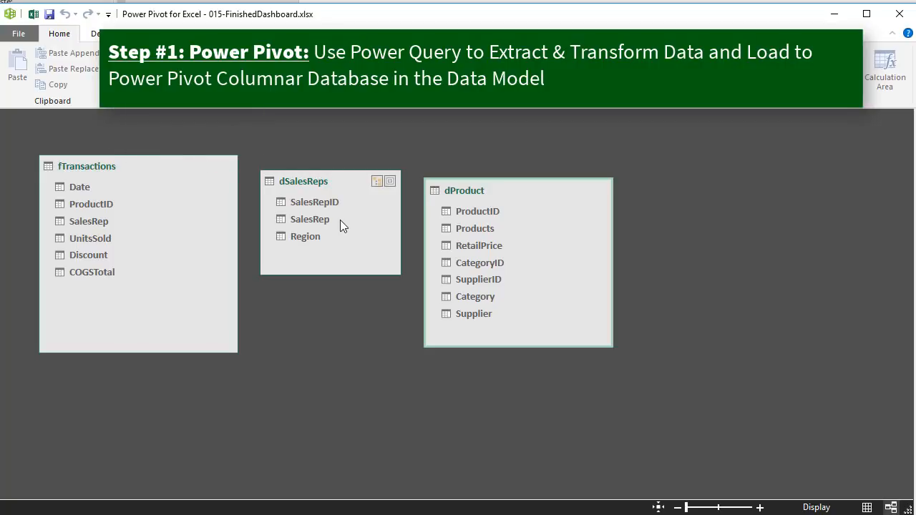
{"action": "left_click_drag", "start_coordinate": [335, 184], "coordinate": [468, 364]}
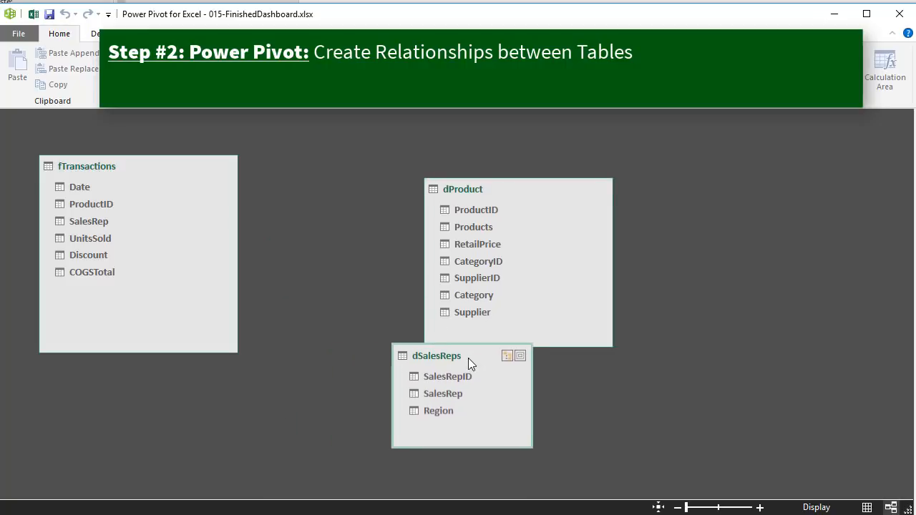
{"action": "left_click_drag", "start_coordinate": [516, 195], "coordinate": [446, 161]}
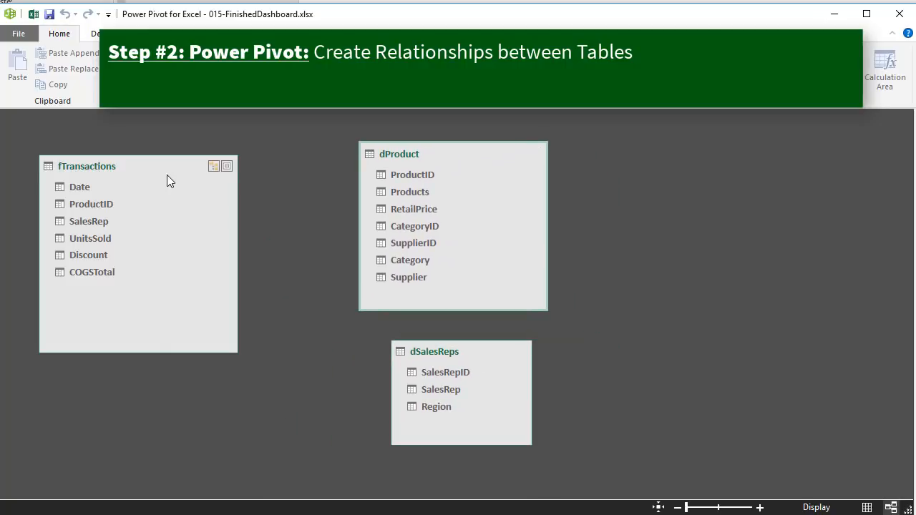
- Move fTransactions and dSalesReps closer together in the diagram, and relate dProduct's ProductID to ProductID in fTransactions
{"action": "left_click_drag", "start_coordinate": [165, 173], "coordinate": [219, 197]}
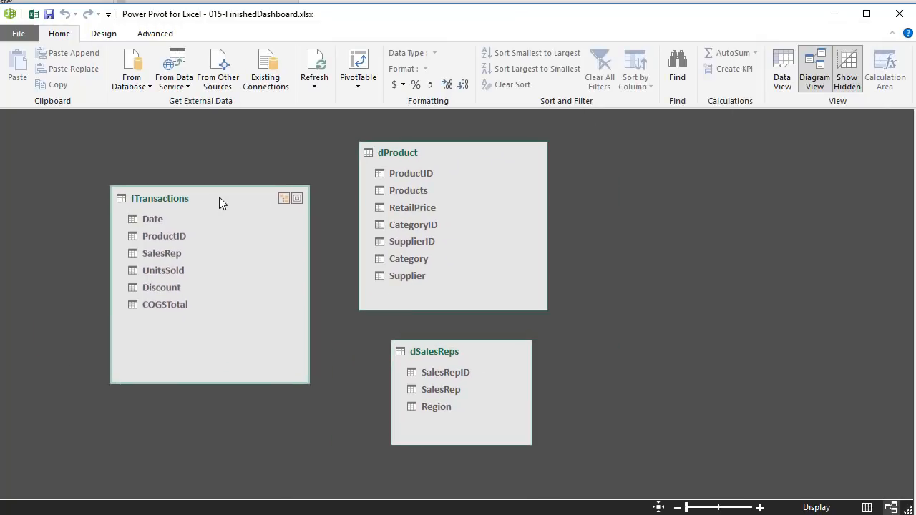
{"action": "left_click_drag", "start_coordinate": [427, 351], "coordinate": [403, 348]}
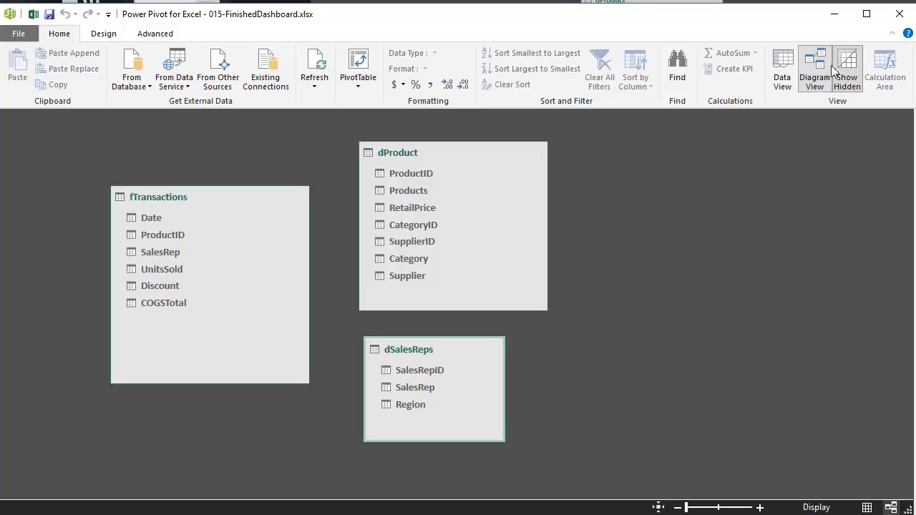
{"action": "left_click", "coordinate": [412, 174]}
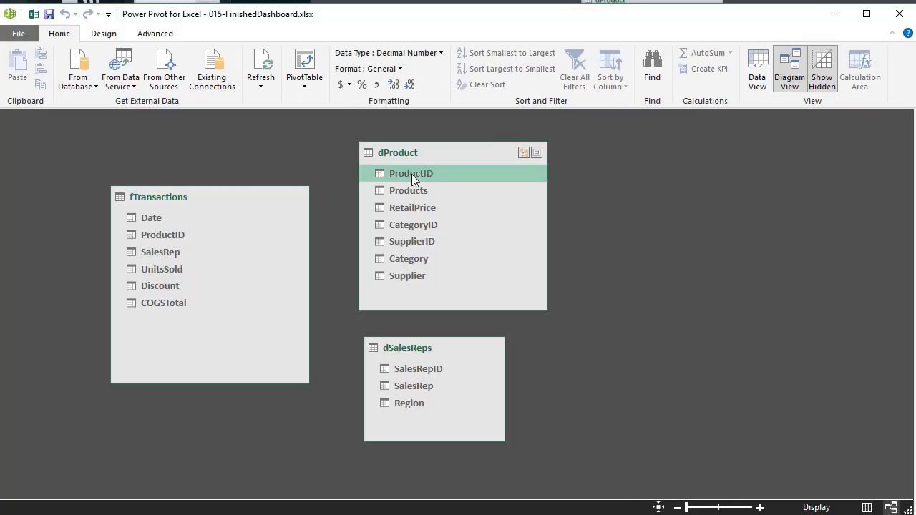
{"action": "left_click_drag", "start_coordinate": [412, 174], "coordinate": [184, 238]}
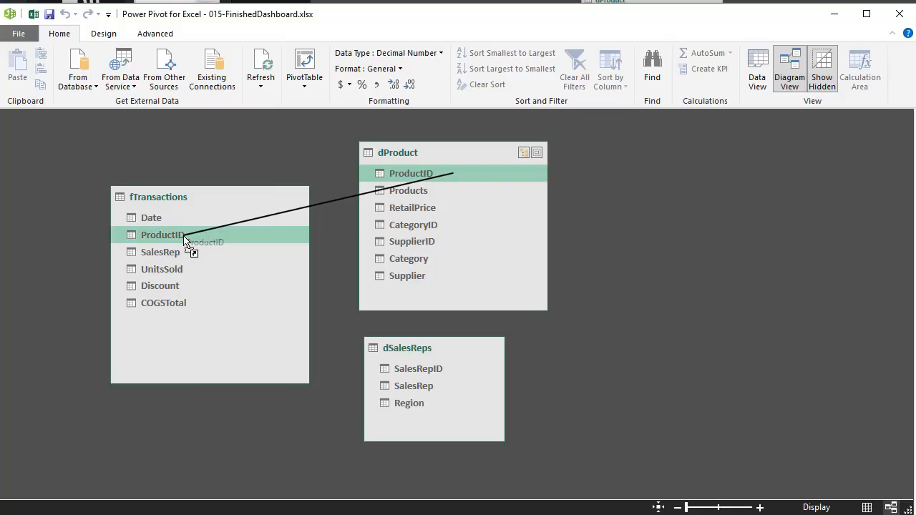
{"action": "left_click_drag", "start_coordinate": [184, 238], "coordinate": [184, 238]}
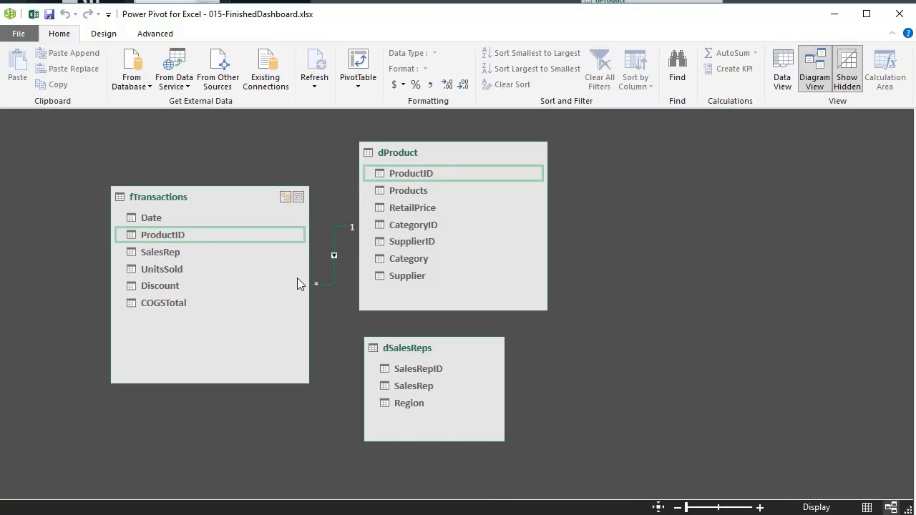
- Create a relationship from SalesRepID in dSalesReps to SalesRep in fTransactions
{"action": "left_click", "coordinate": [406, 371]}
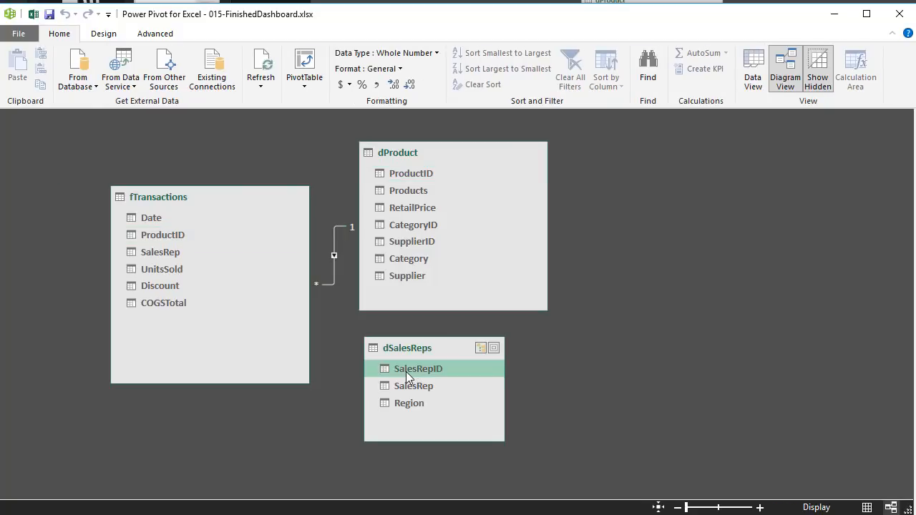
{"action": "left_click_drag", "start_coordinate": [406, 371], "coordinate": [197, 254]}
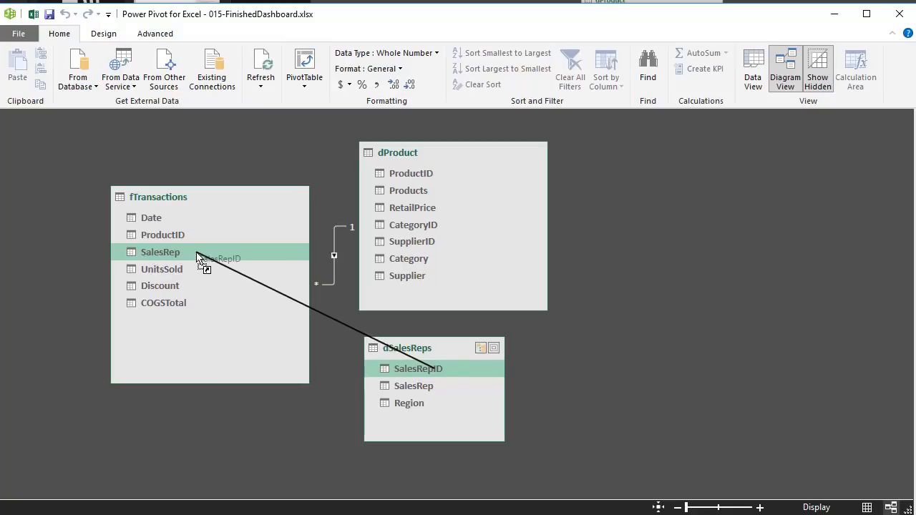
{"action": "left_click_drag", "start_coordinate": [196, 255], "coordinate": [198, 256]}
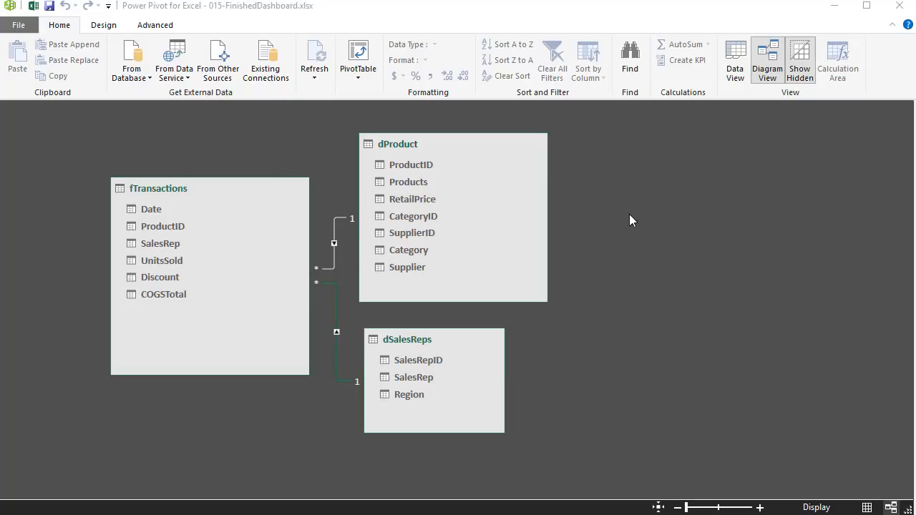
- Switch to the data grid of fTransactions and widen the ProductID and SalesRep columns to show their full names
{"action": "left_click", "coordinate": [737, 72]}
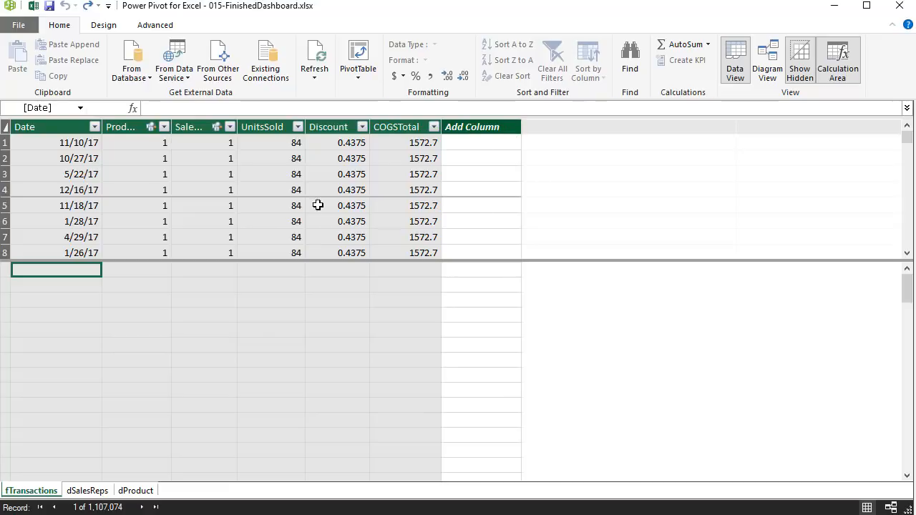
{"action": "left_click_drag", "start_coordinate": [172, 126], "coordinate": [194, 126]}
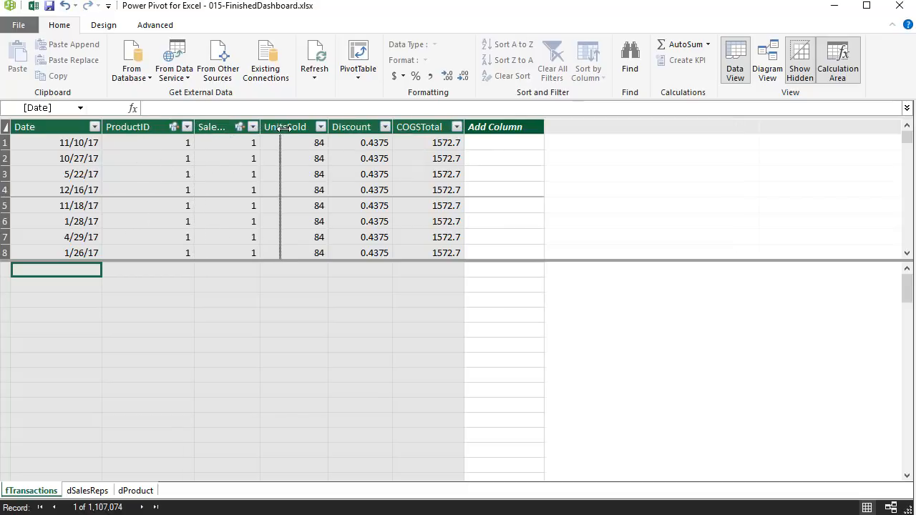
{"action": "left_click_drag", "start_coordinate": [282, 127], "coordinate": [291, 129]}
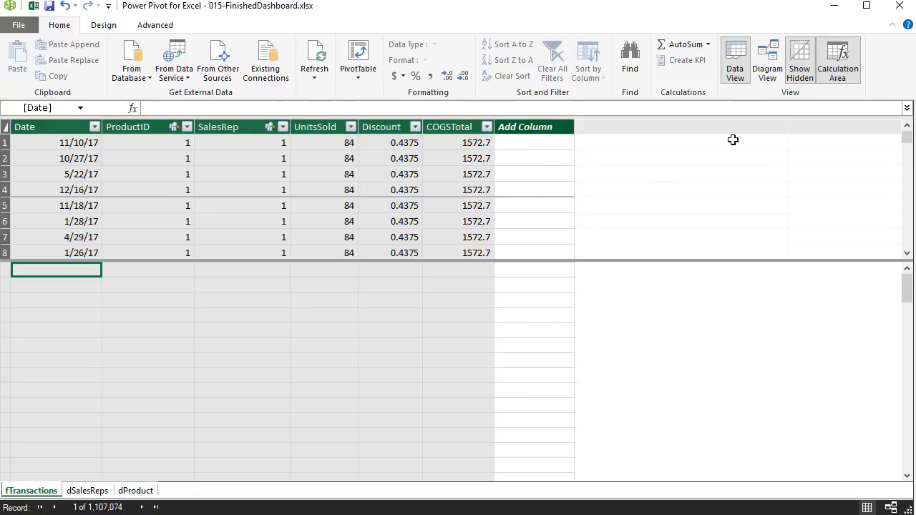
- Examine the relationship between dProduct and fTransactions in the diagram, and return to the data grid
{"action": "left_click", "coordinate": [769, 71]}
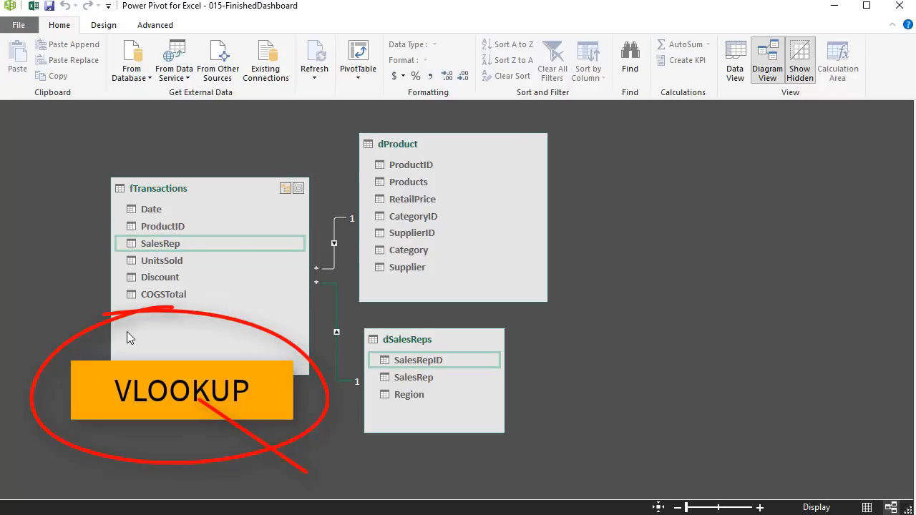
{"action": "left_click", "coordinate": [334, 262]}
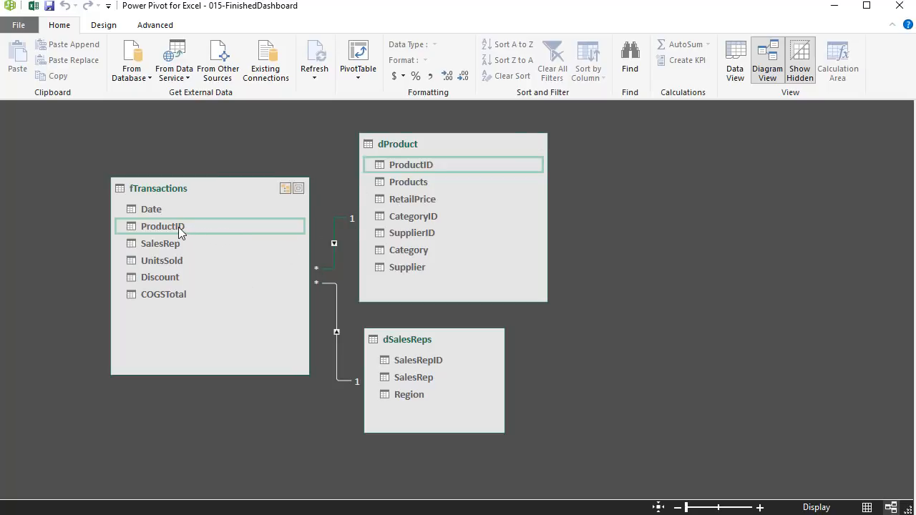
{"action": "left_click", "coordinate": [737, 73]}
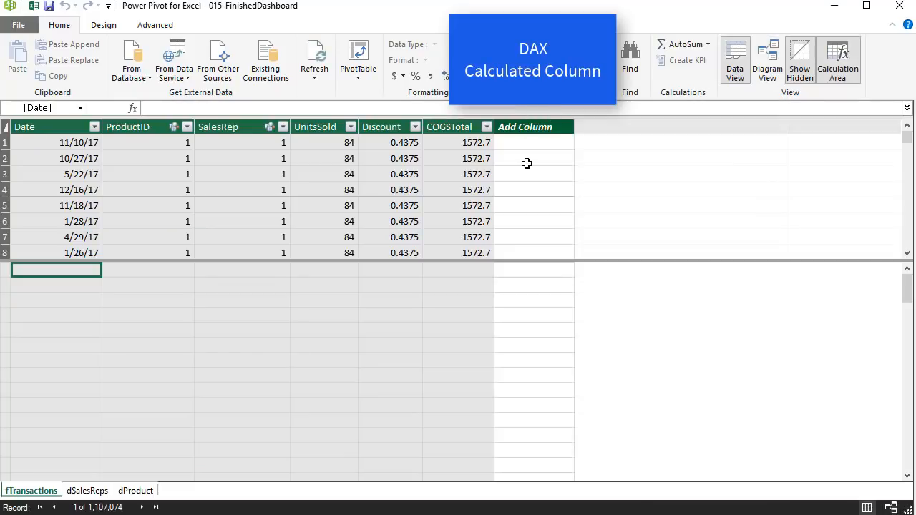
- Add a calculated column named Revenue to the fTransactions table
{"action": "double_click", "coordinate": [535, 128]}
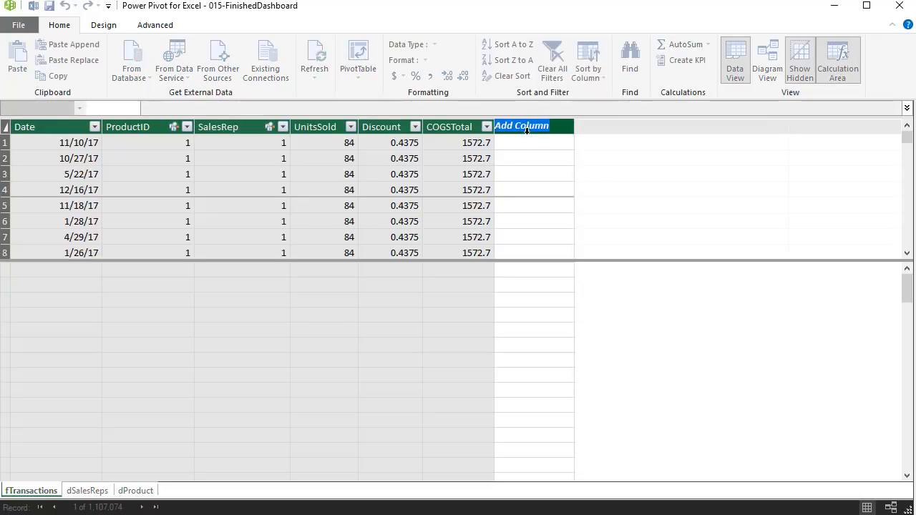
{"action": "type", "text": "Revenue"}
{"action": "key", "text": "Return"}
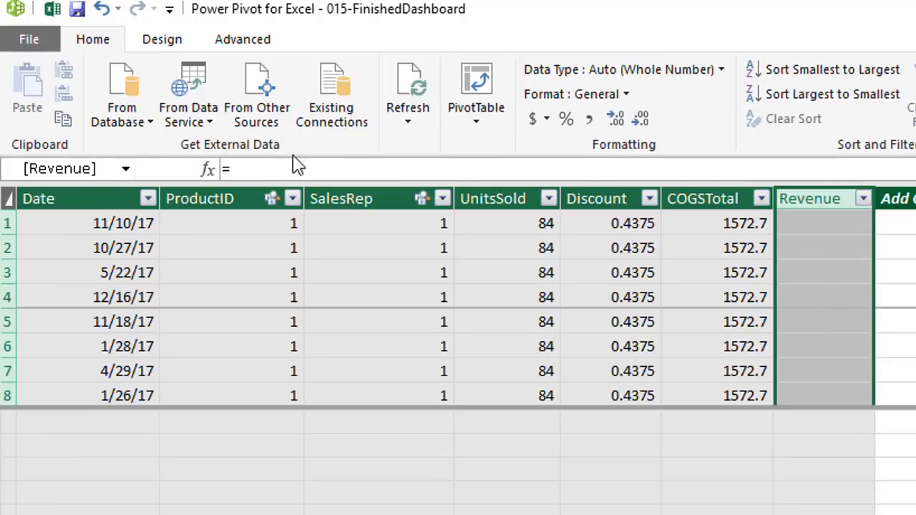
- Enter the formula =RELATED(dProduct[RetailPrice]) in the Revenue column
{"action": "left_click", "coordinate": [254, 163]}
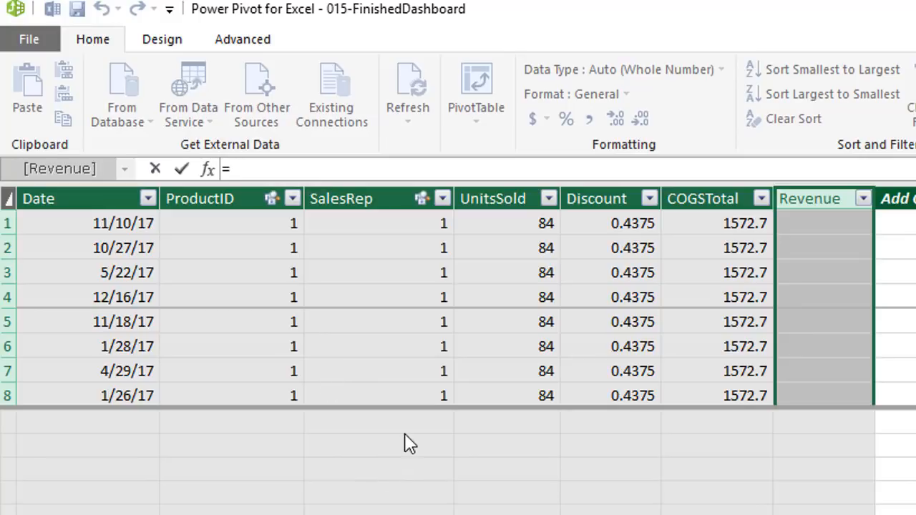
{"action": "type", "text": "re"}
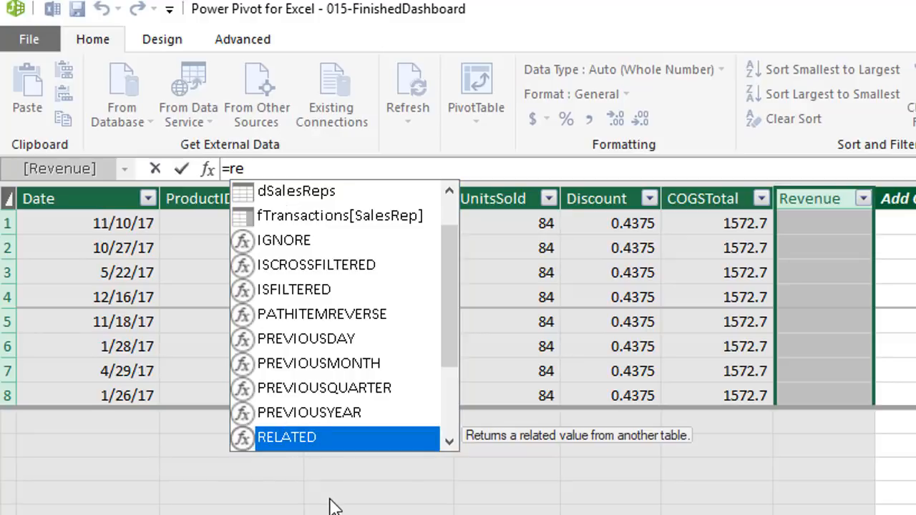
{"action": "key", "text": "Tab"}
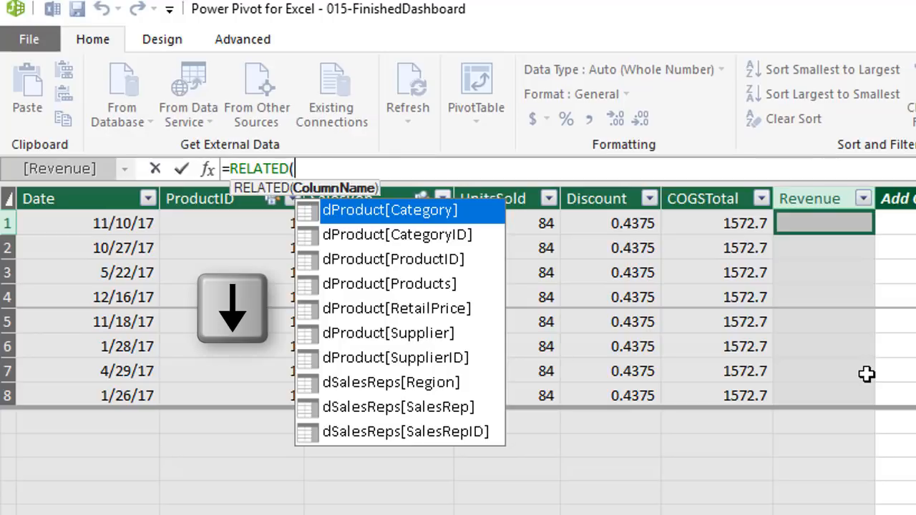
{"action": "key", "text": "Down"}
{"action": "key", "text": "Down"}
{"action": "key", "text": "Down"}
{"action": "key", "text": "Down"}
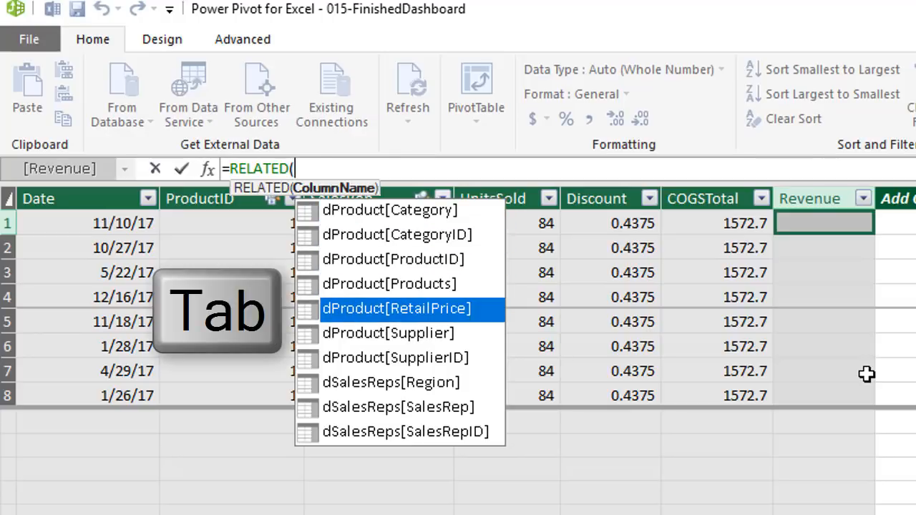
{"action": "key", "text": "Tab"}
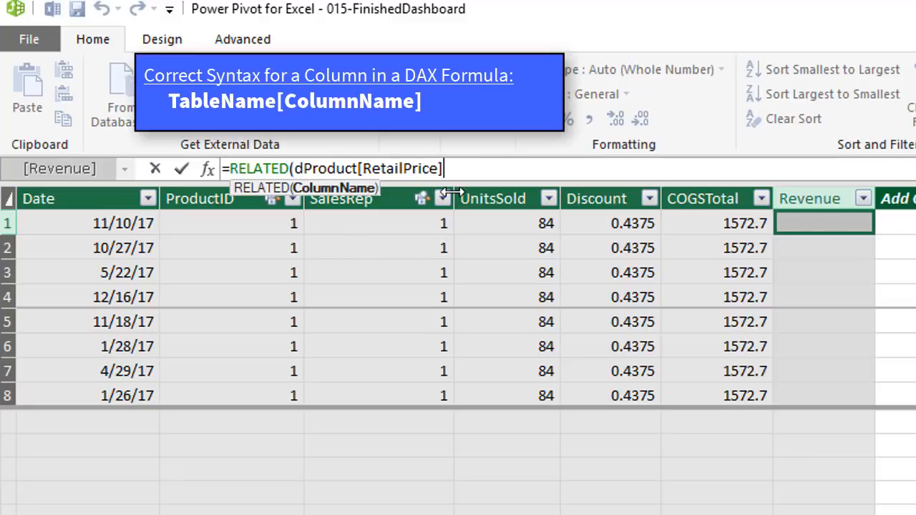
{"action": "type", "text": ")"}
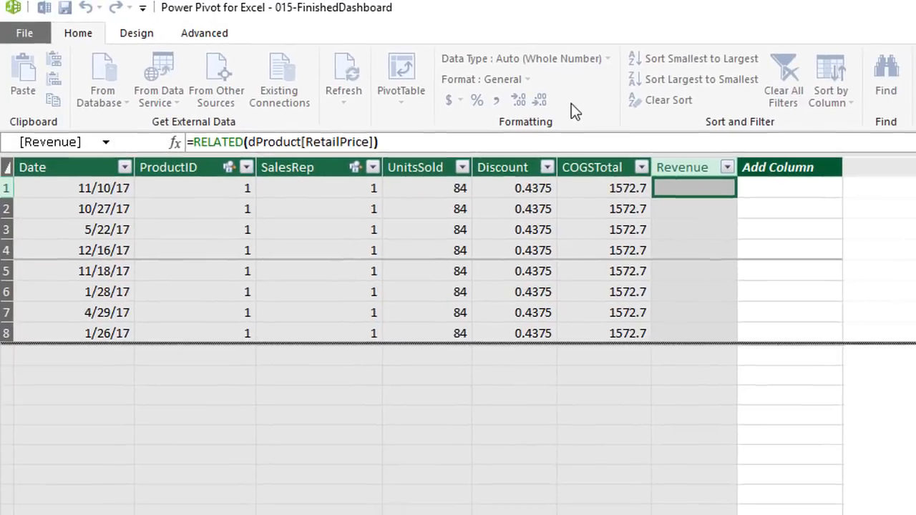
{"action": "key", "text": "Return"}
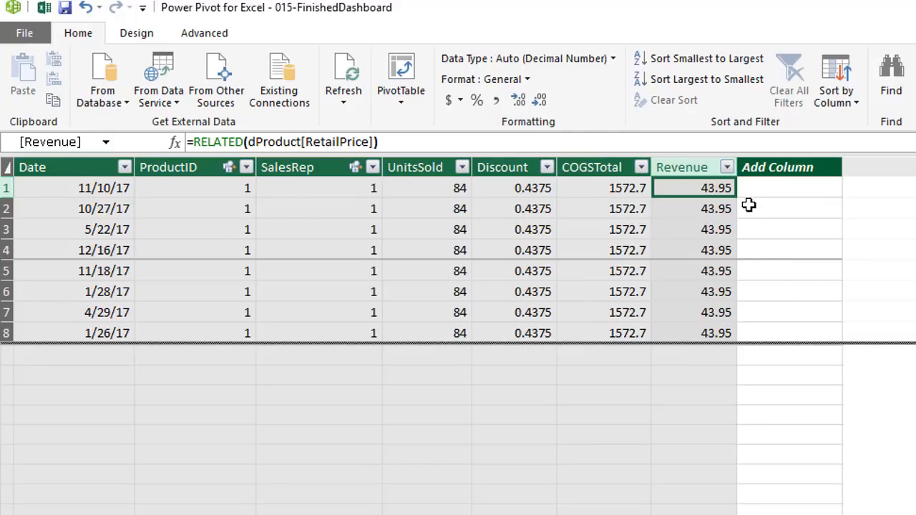
- Examine the retail prices looked up in the Revenue column, further down the table and row by row at its start
{"action": "key", "text": "ctrl+Down"}
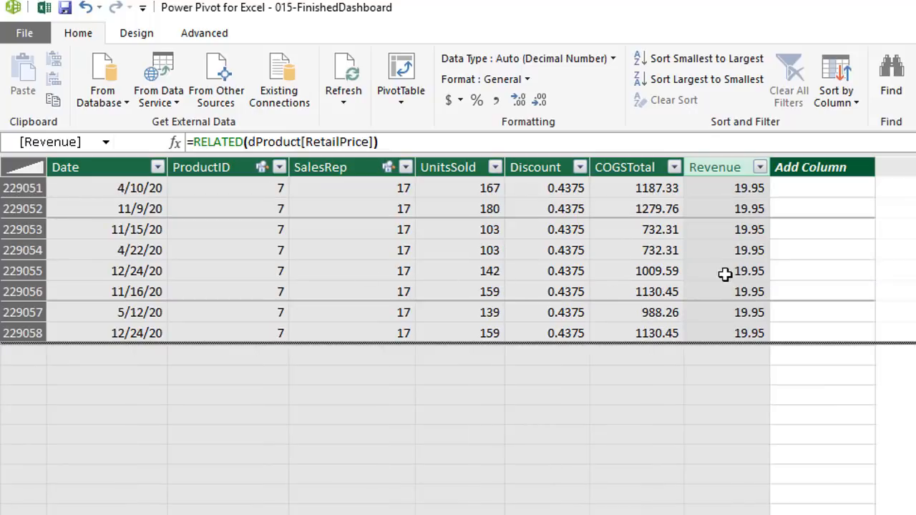
{"action": "key", "text": "ctrl+Up"}
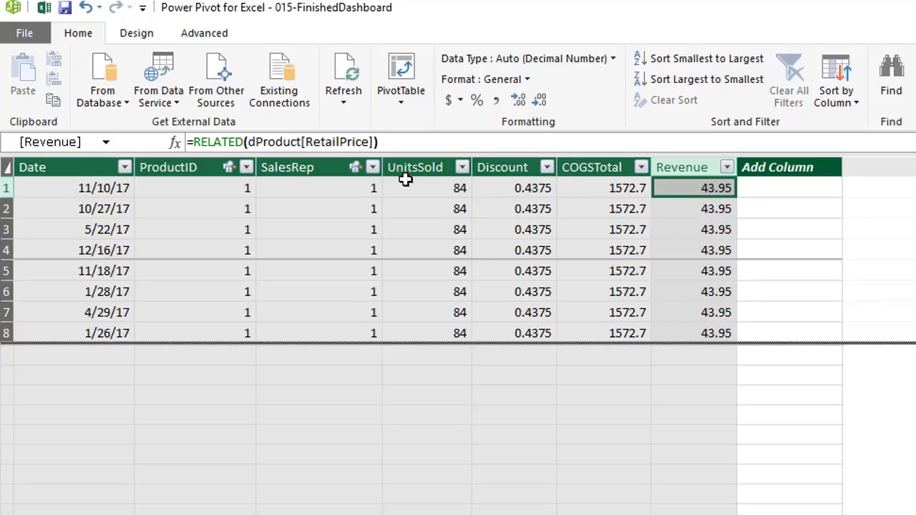
{"action": "left_click", "coordinate": [695, 209]}
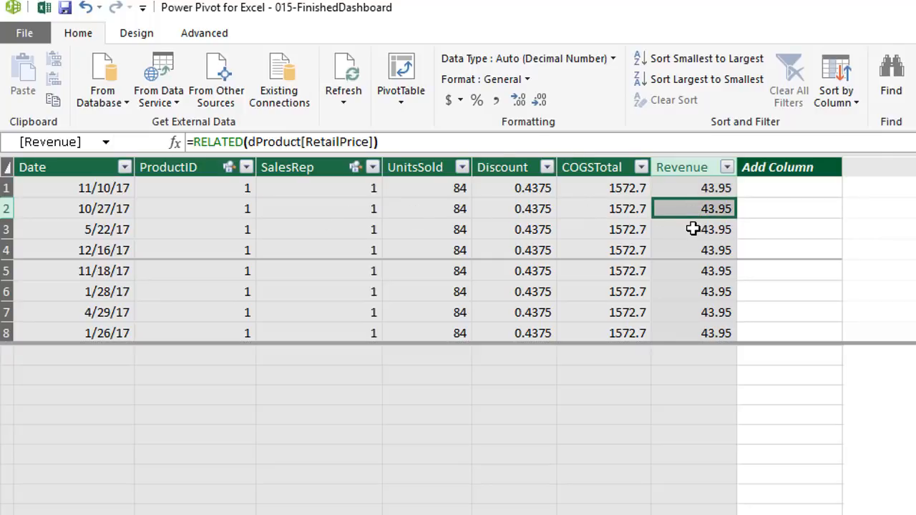
{"action": "left_click", "coordinate": [692, 229]}
{"action": "left_click", "coordinate": [676, 251]}
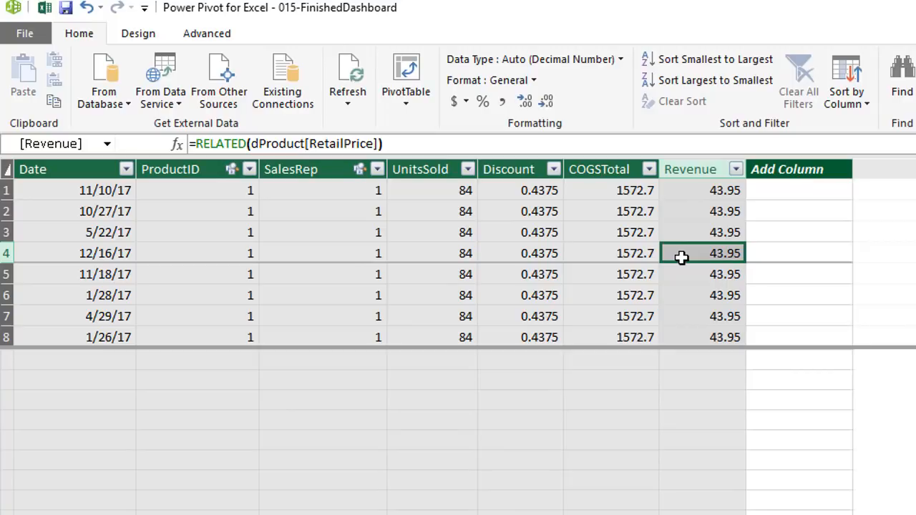
{"action": "left_click", "coordinate": [673, 276]}
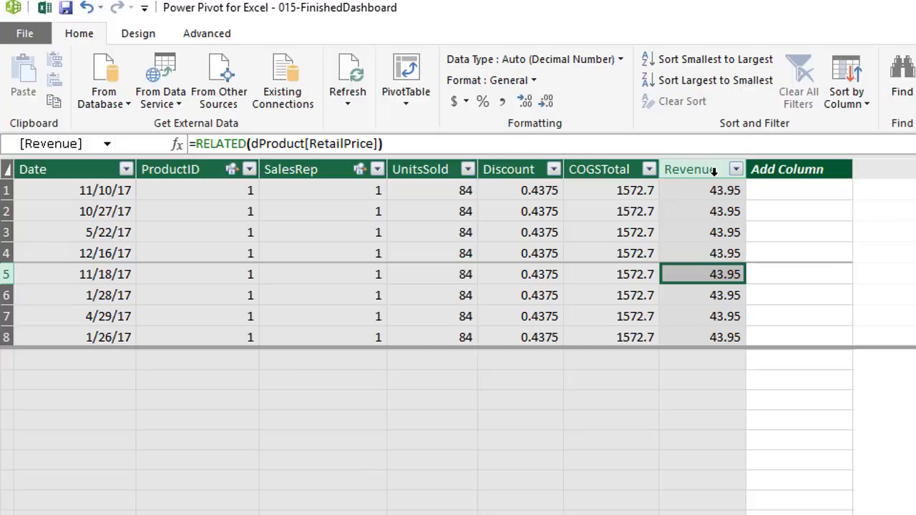
{"action": "left_click", "coordinate": [689, 296]}
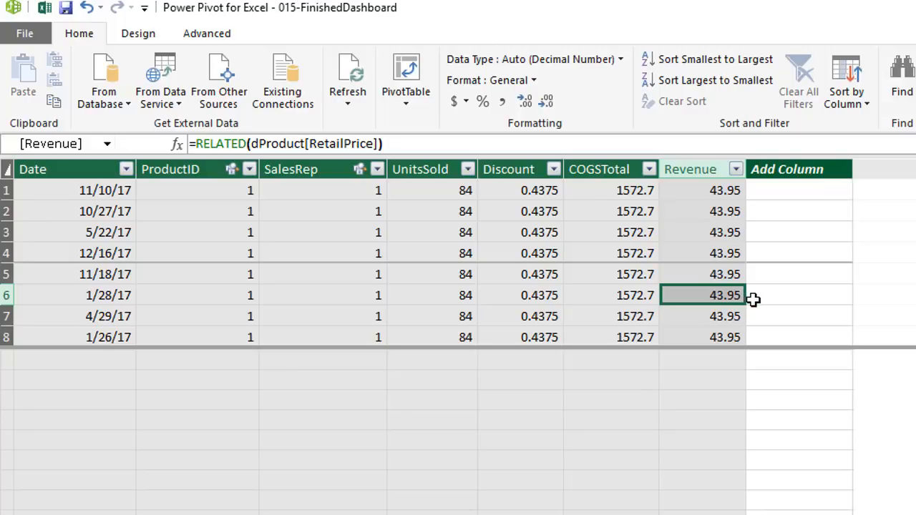
- Extend the Revenue formula to =RELATED(dProduct[RetailPrice])*fTransactions[UnitsSold]*(1-fTransactions[Discount]) and check the results in the first three rows
{"action": "left_click", "coordinate": [410, 138]}
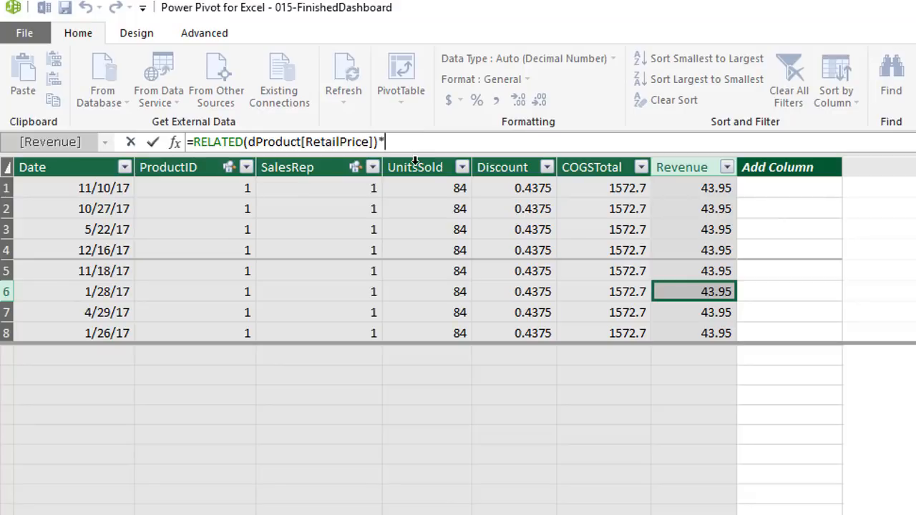
{"action": "left_click", "coordinate": [404, 168]}
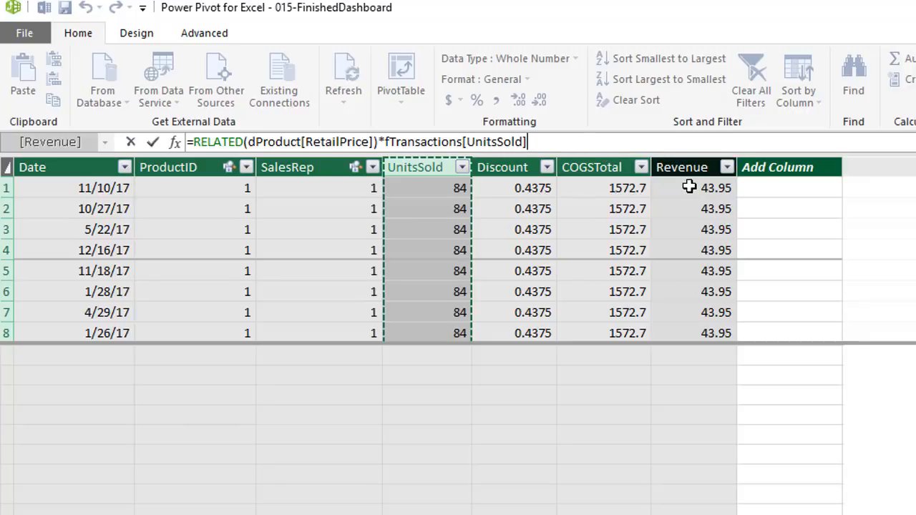
{"action": "type", "text": "*("}
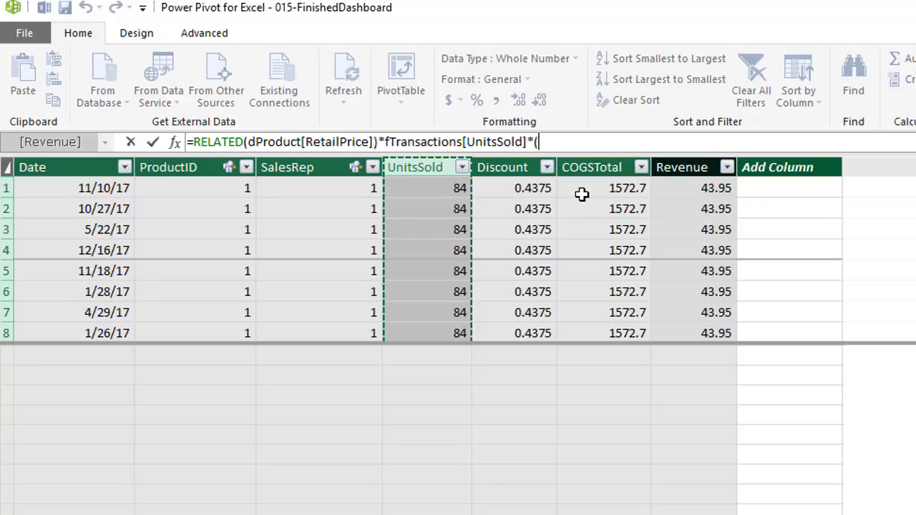
{"action": "type", "text": "1-"}
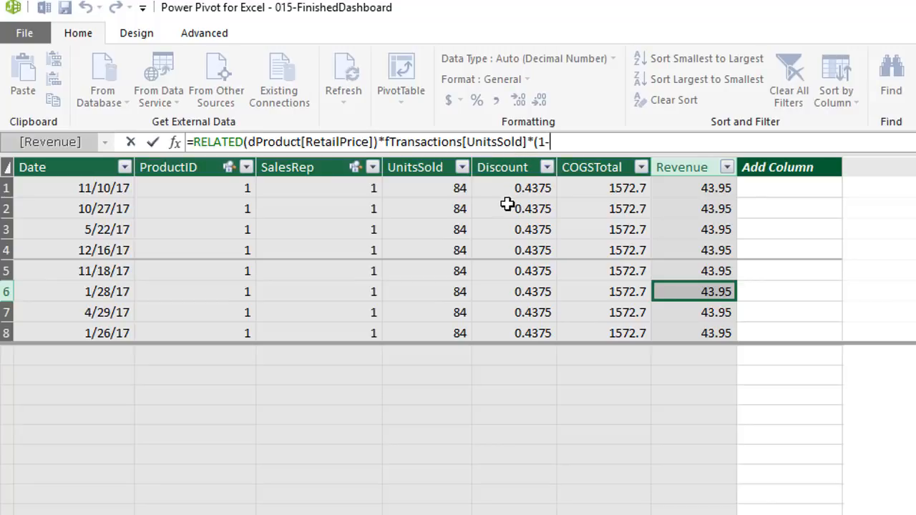
{"action": "left_click", "coordinate": [509, 165]}
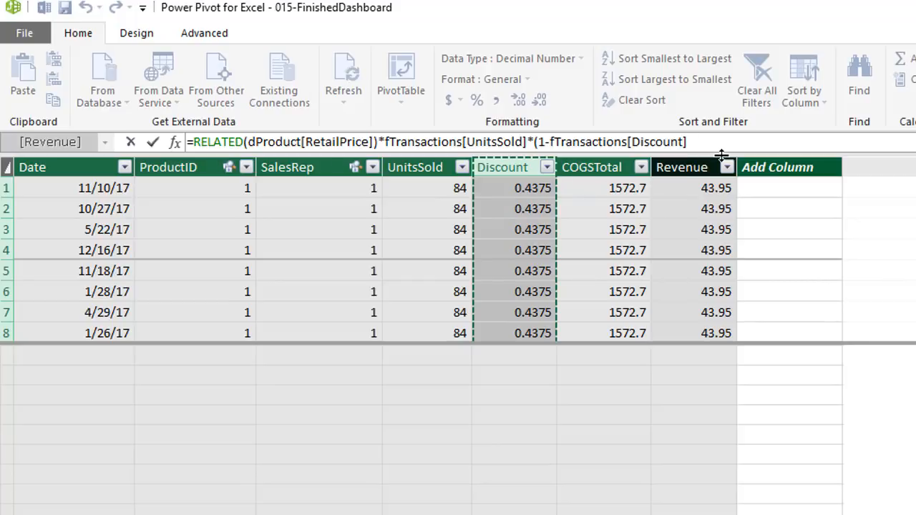
{"action": "type", "text": ")"}
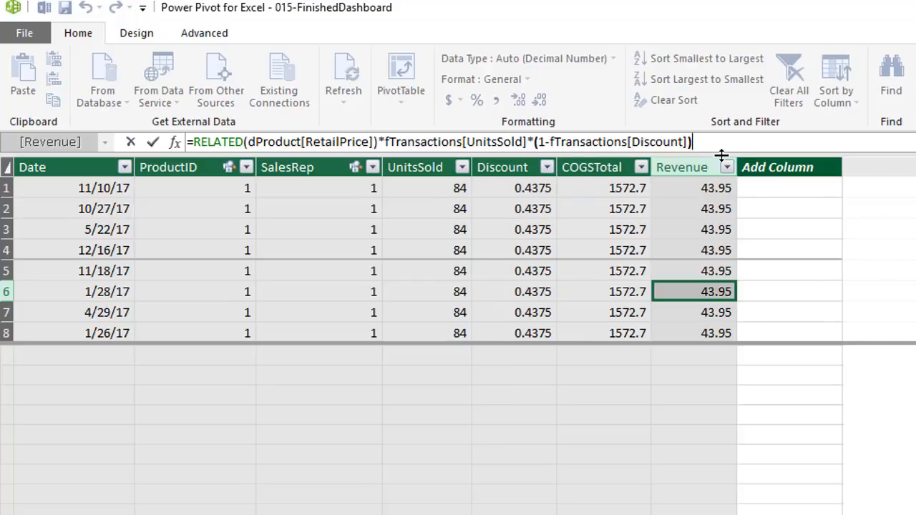
{"action": "key", "text": "Return"}
{"action": "left_click", "coordinate": [712, 188]}
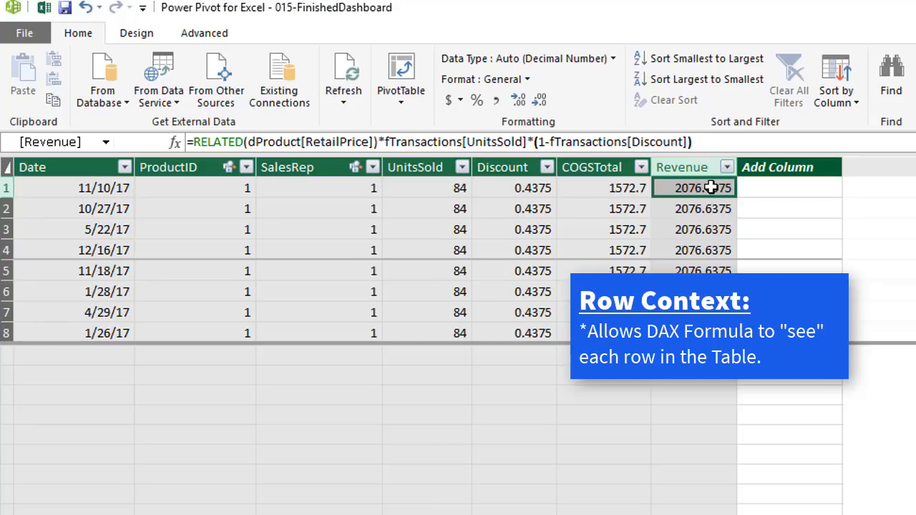
{"action": "left_click", "coordinate": [710, 209]}
{"action": "left_click", "coordinate": [712, 229]}
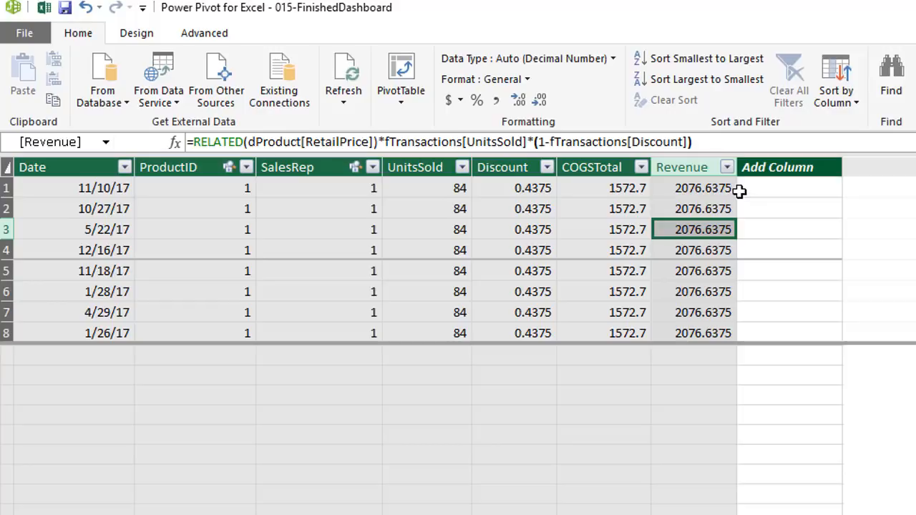
- Wrap the Revenue column's formula in ROUND with 2 as the number of digits
{"action": "left_click", "coordinate": [195, 142]}
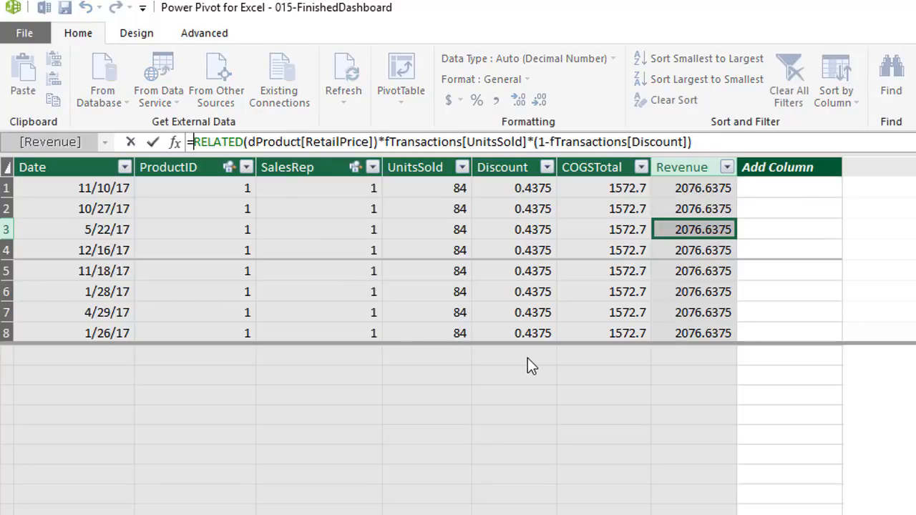
{"action": "type", "text": "ROUND("}
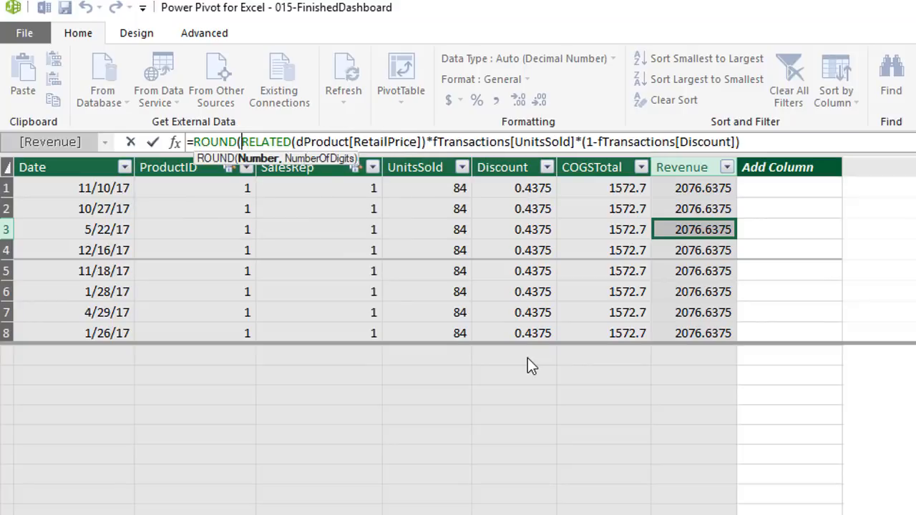
{"action": "left_click", "coordinate": [751, 141]}
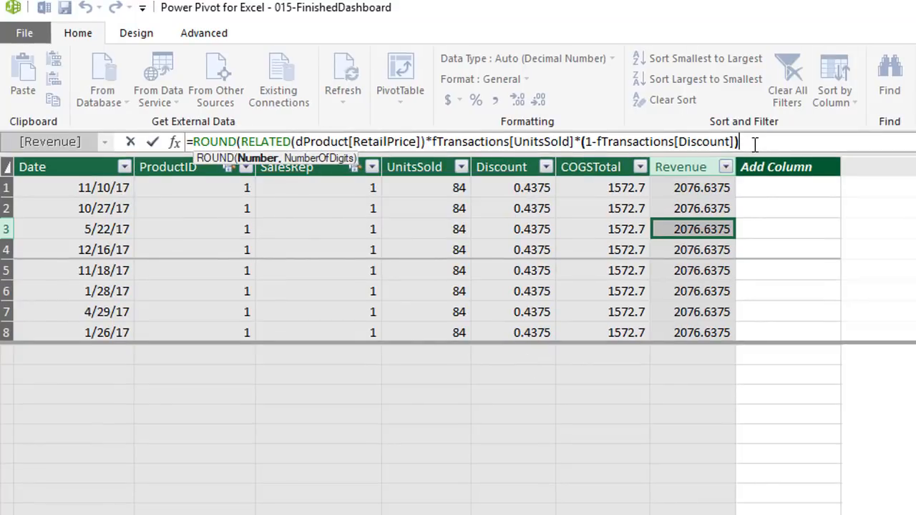
{"action": "type", "text": ","}
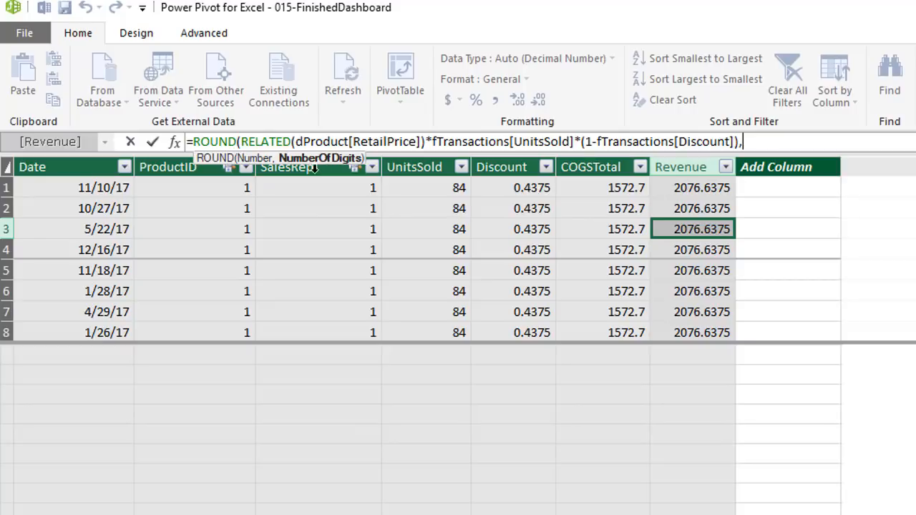
{"action": "type", "text": "2)"}
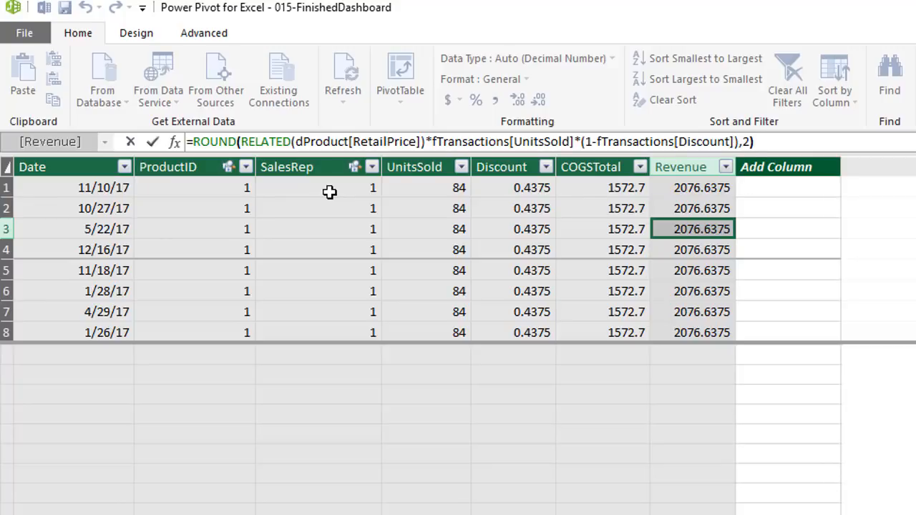
{"action": "key", "text": "Return"}
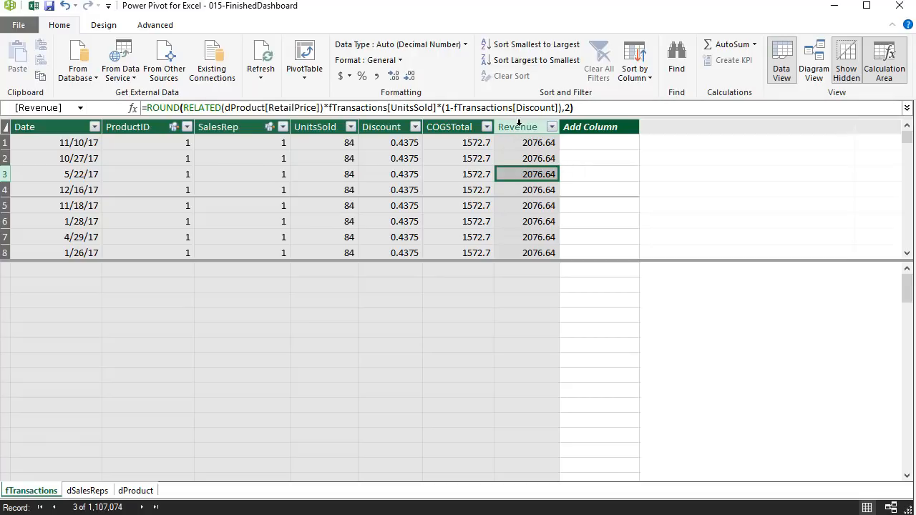
- Create the measure Total Revenue:=SUM(fTransactions[Revenue]) in the calculation area beneath the COGSTotal column
{"action": "left_click", "coordinate": [479, 300]}
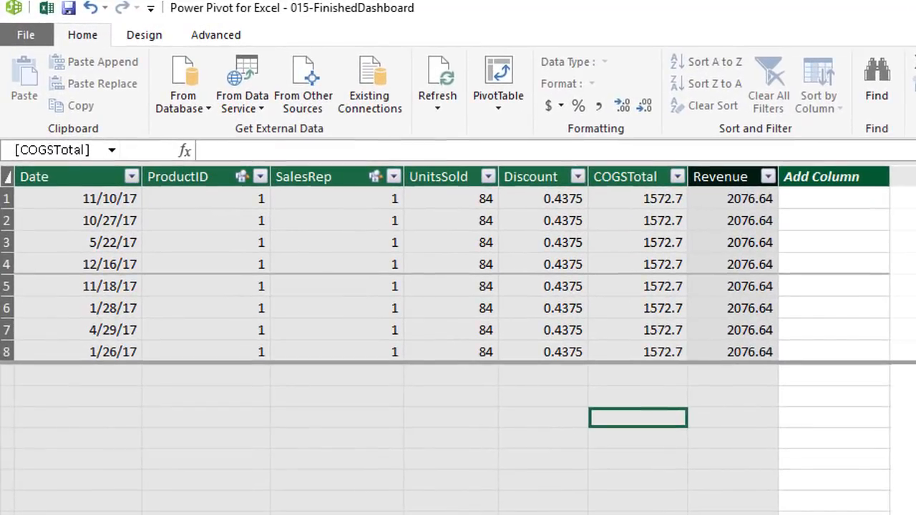
{"action": "type", "text": "Total"}
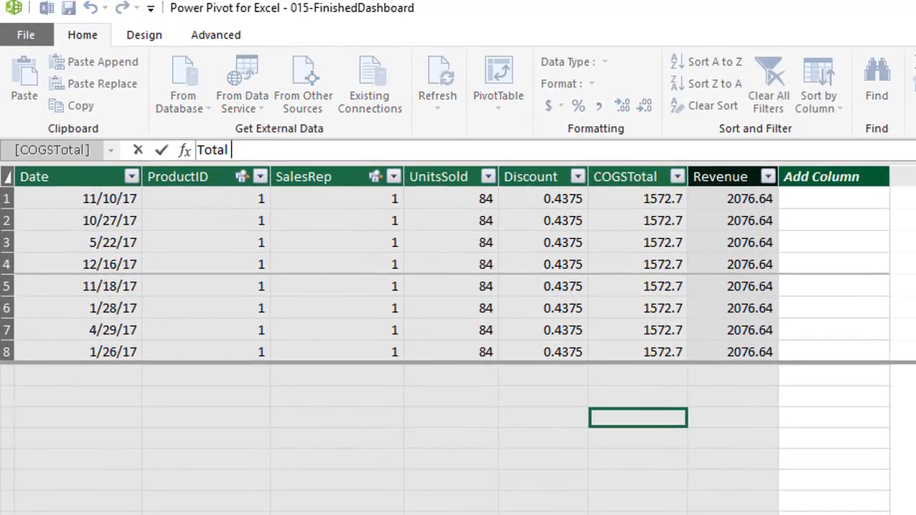
{"action": "type", "text": " Revenue"}
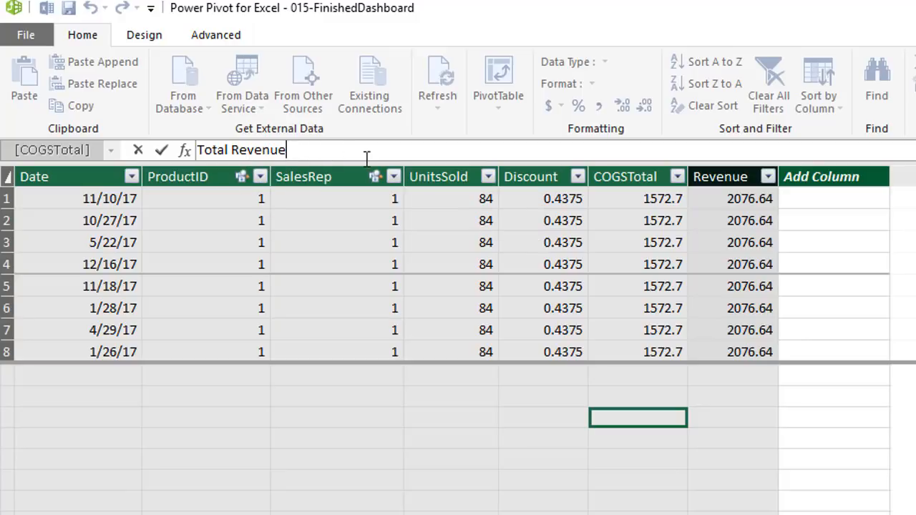
{"action": "type", "text": ":=sum("}
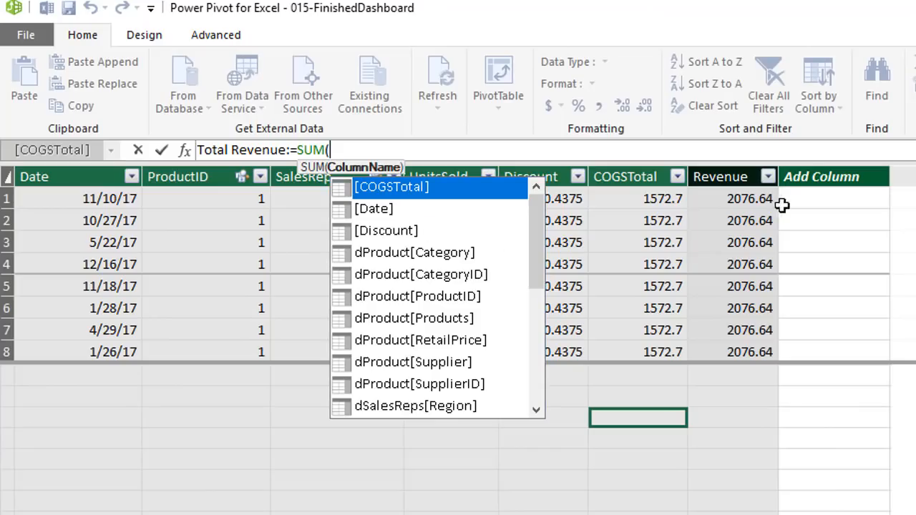
{"action": "type", "text": "fTransactions"}
{"action": "left_click", "coordinate": [714, 169]}
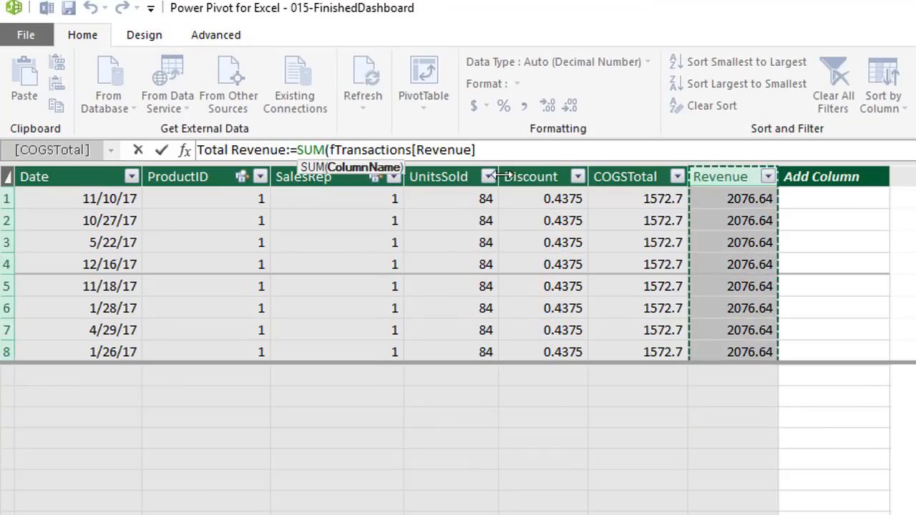
{"action": "type", "text": ")"}
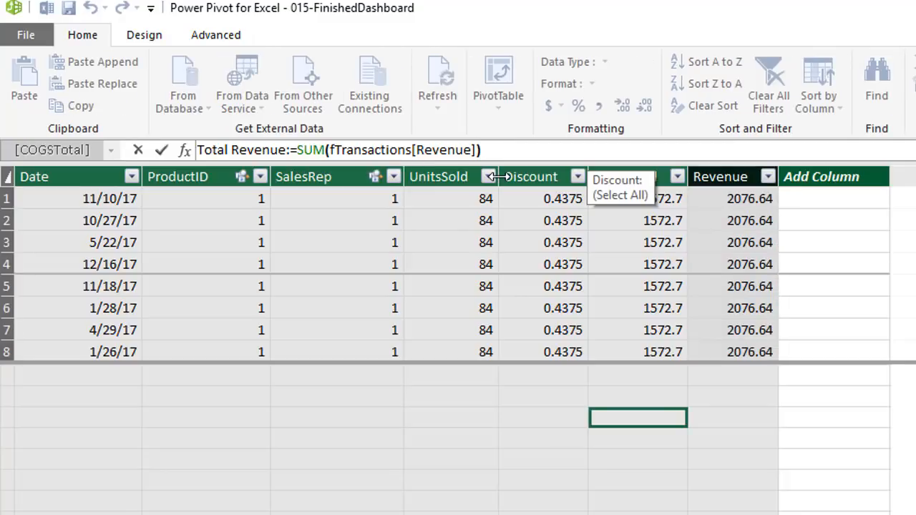
{"action": "key", "text": "Return"}
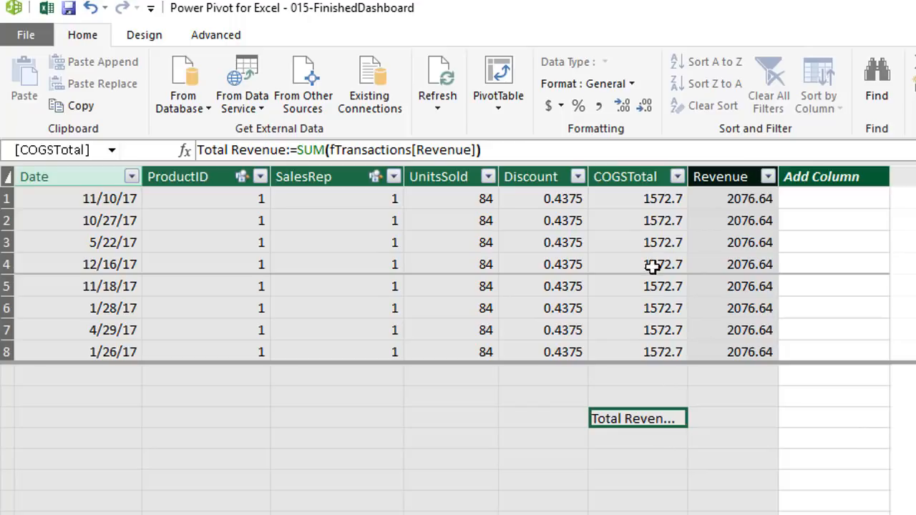
- Widen the COGSTotal column to fit the Total Revenue measure and format the measure as $ English (United States) currency
{"action": "left_click_drag", "start_coordinate": [779, 177], "coordinate": [802, 178]}
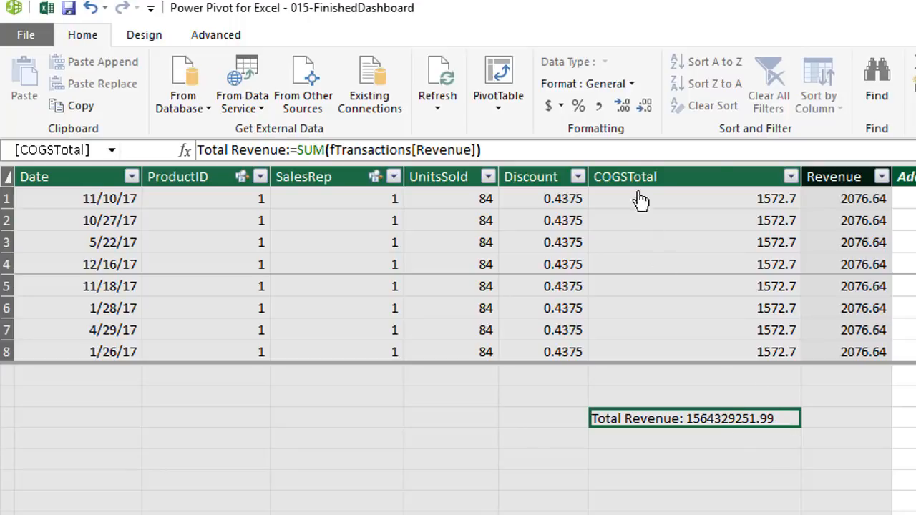
{"action": "left_click", "coordinate": [561, 106]}
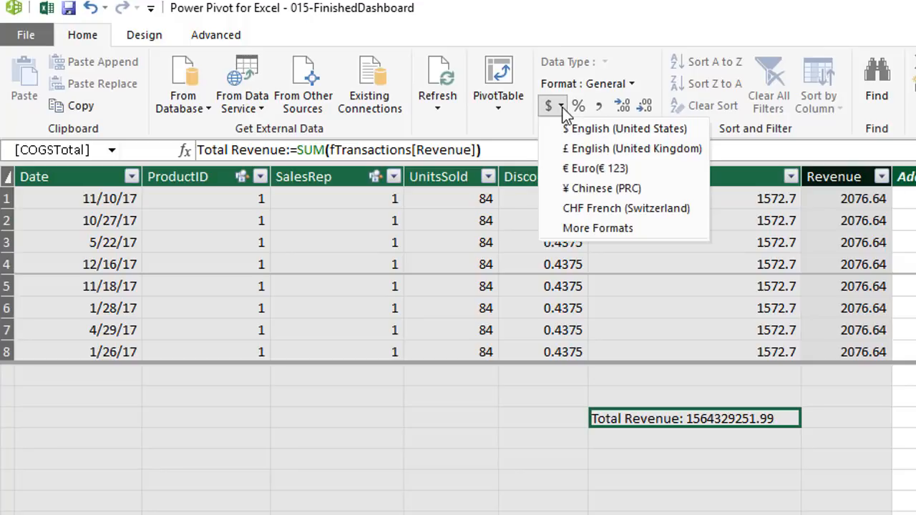
{"action": "left_click", "coordinate": [586, 134]}
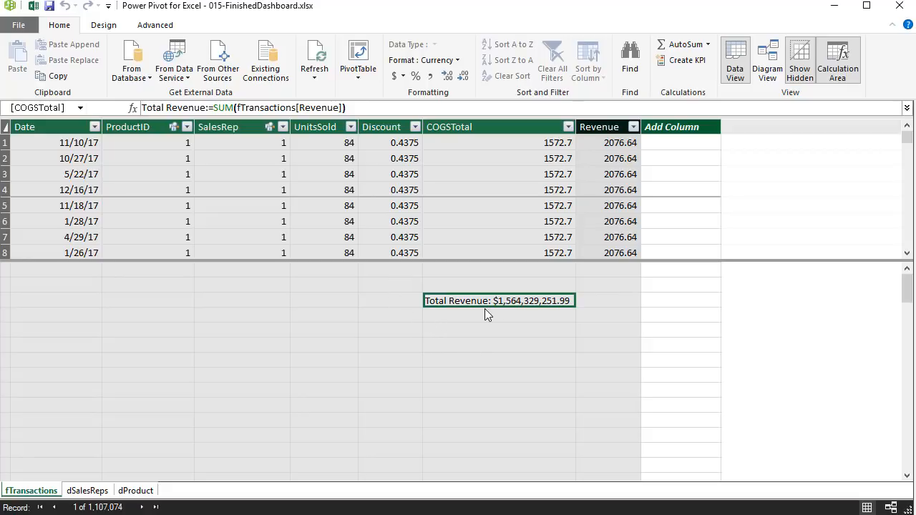
- Look through the dSalesReps and dProduct tables, and return to the Total Revenue measure in fTransactions
{"action": "left_click", "coordinate": [88, 491]}
{"action": "left_click", "coordinate": [136, 491]}
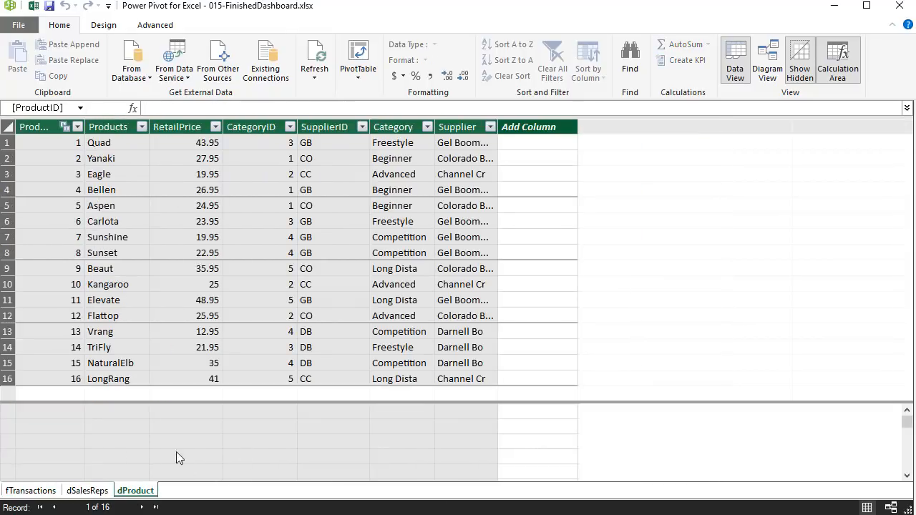
{"action": "left_click", "coordinate": [31, 491]}
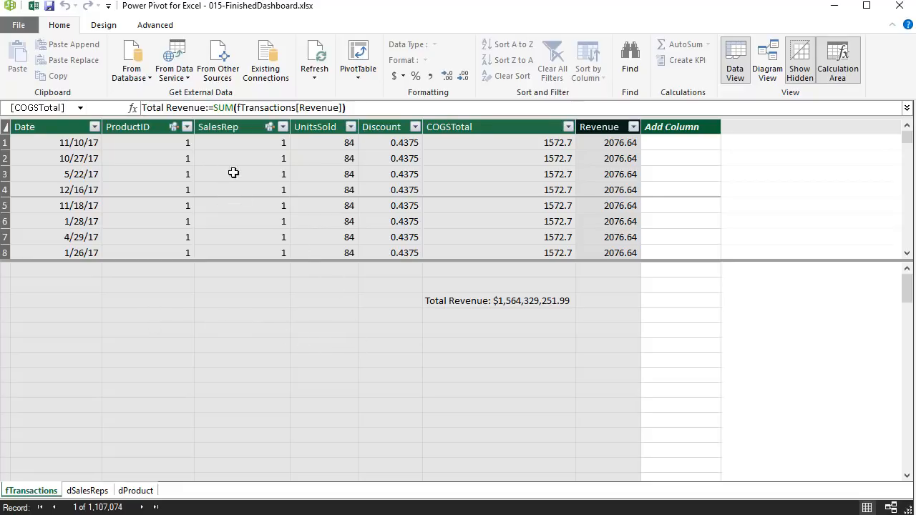
{"action": "left_click", "coordinate": [501, 301]}
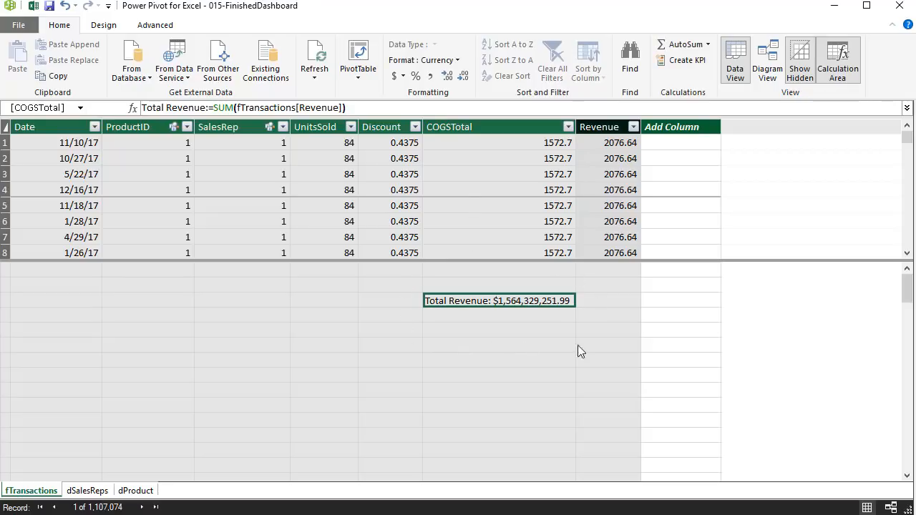
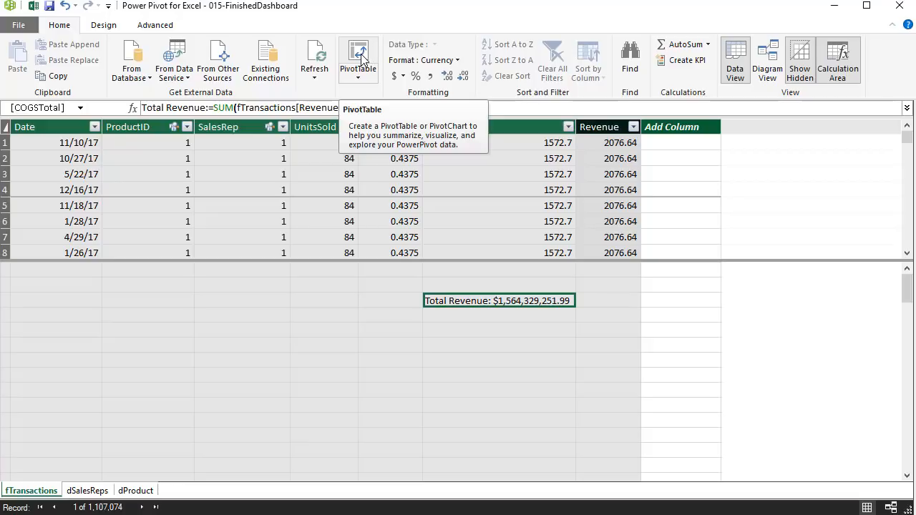
- Create a PivotTable from the data model on a new worksheet and place dProduct's Products field in Rows
{"action": "left_click", "coordinate": [361, 54]}
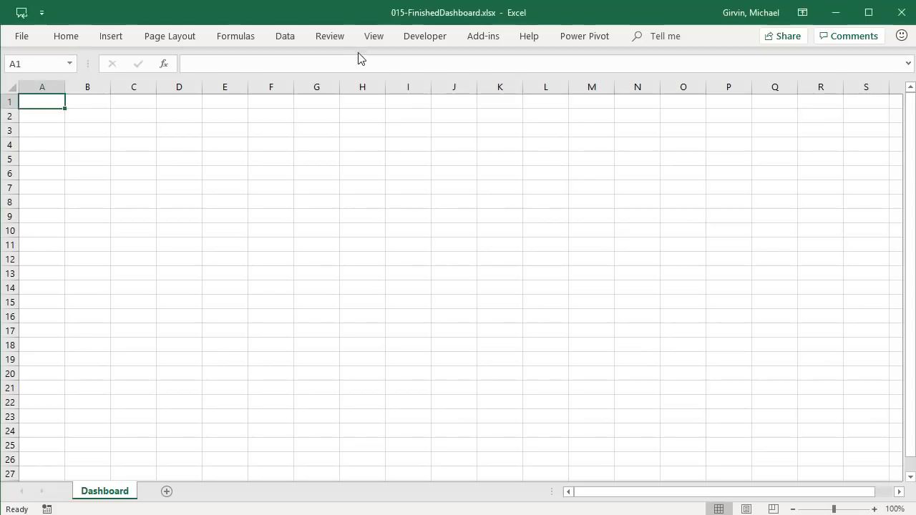
{"action": "left_click_drag", "start_coordinate": [568, 153], "coordinate": [250, 167]}
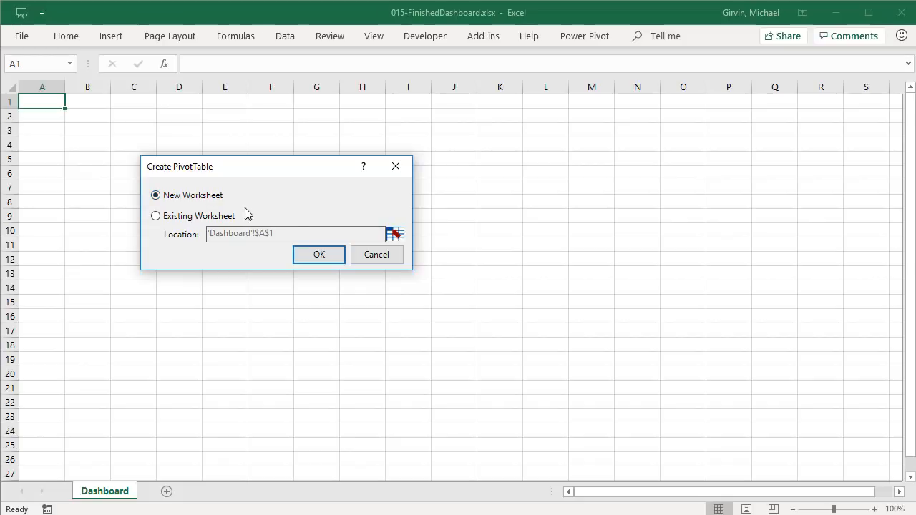
{"action": "left_click", "coordinate": [311, 259]}
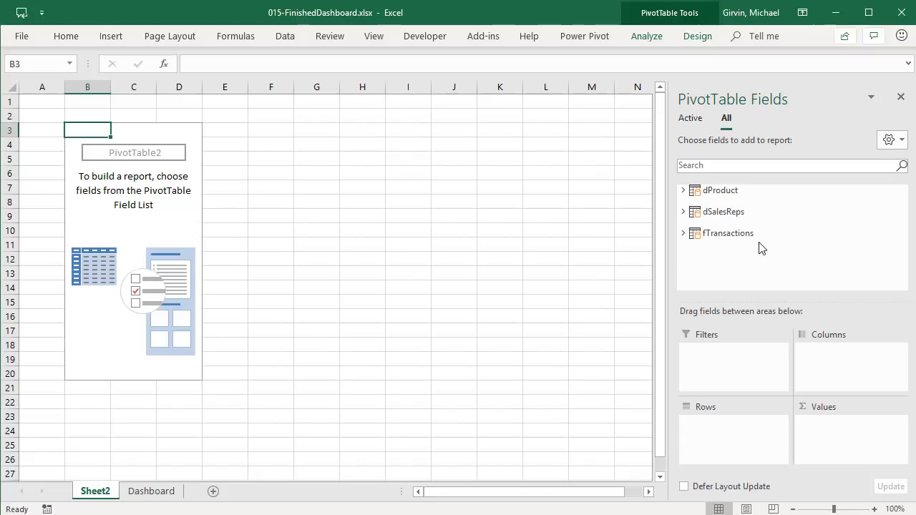
{"action": "left_click", "coordinate": [683, 192]}
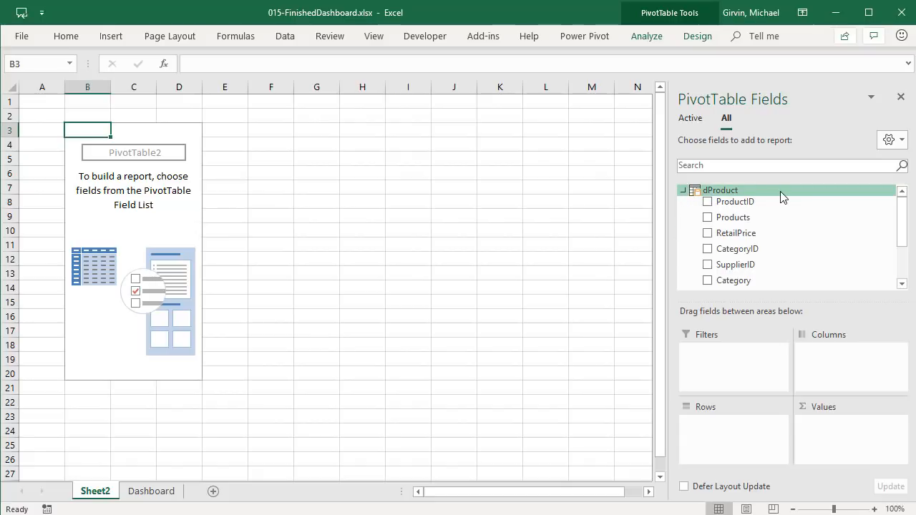
{"action": "left_click_drag", "start_coordinate": [730, 217], "coordinate": [731, 427]}
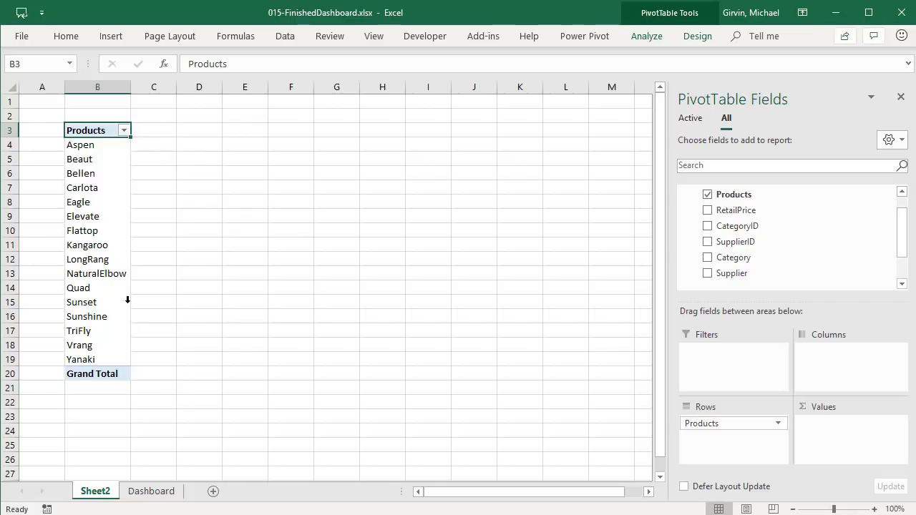
- Add the Total Revenue measure from fTransactions to the Values of the Products PivotTable
{"action": "left_click_drag", "start_coordinate": [903, 226], "coordinate": [865, 272]}
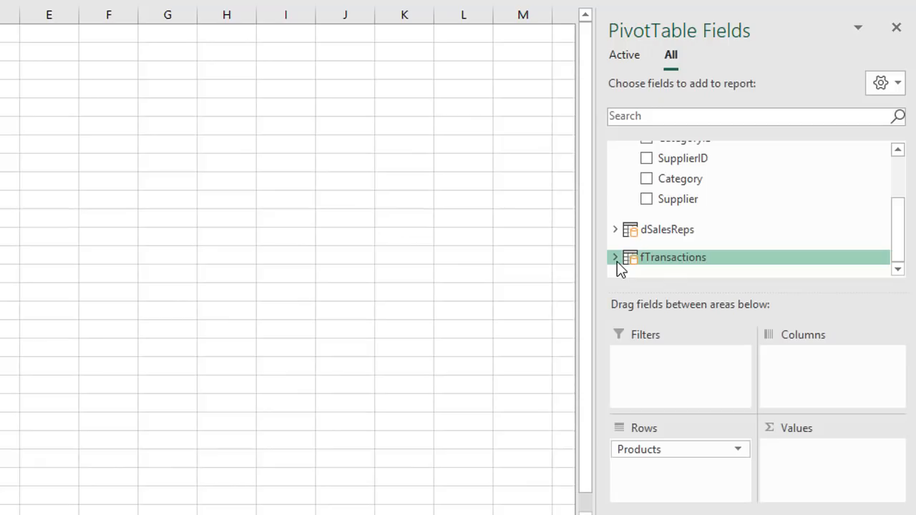
{"action": "left_click", "coordinate": [616, 259]}
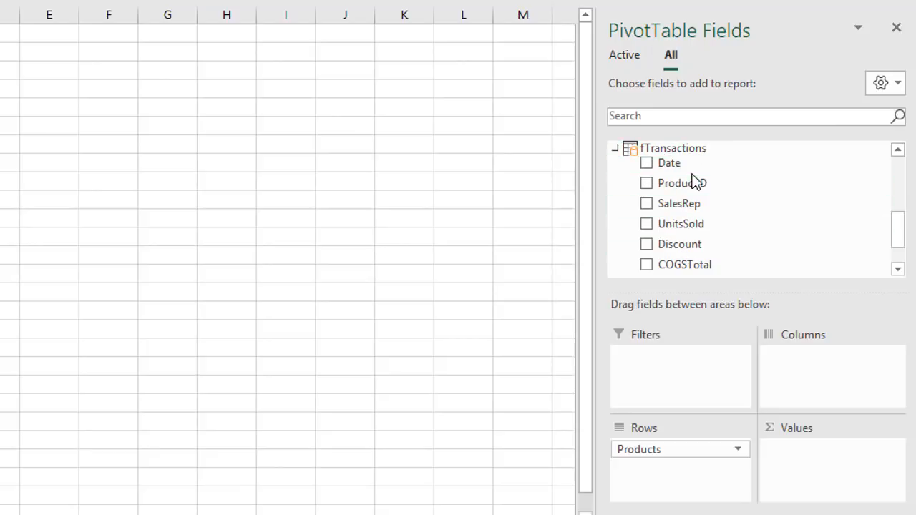
{"action": "left_click_drag", "start_coordinate": [898, 237], "coordinate": [880, 279]}
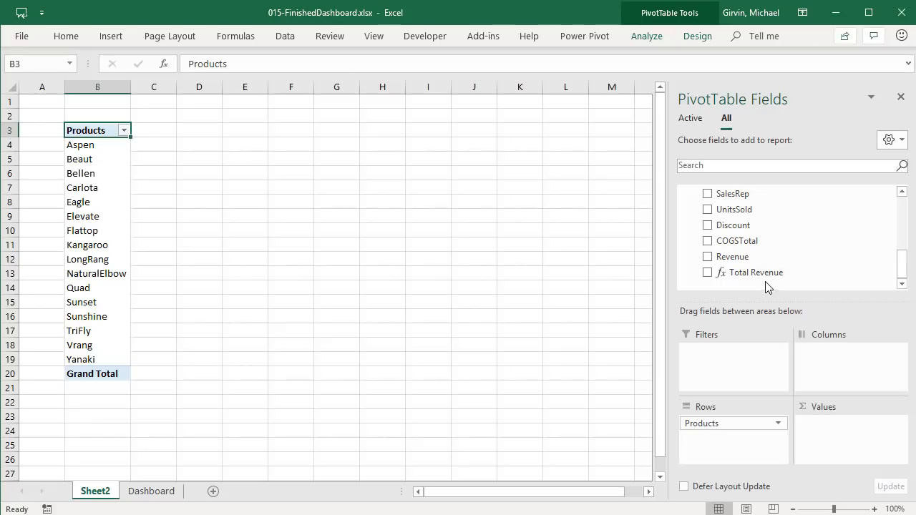
{"action": "left_click_drag", "start_coordinate": [743, 272], "coordinate": [820, 433]}
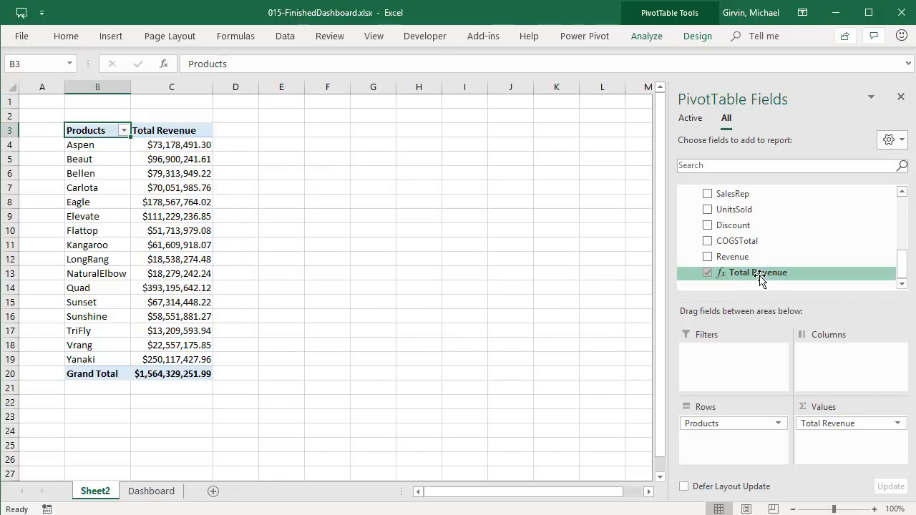
{"action": "left_click_drag", "start_coordinate": [906, 267], "coordinate": [908, 236]}
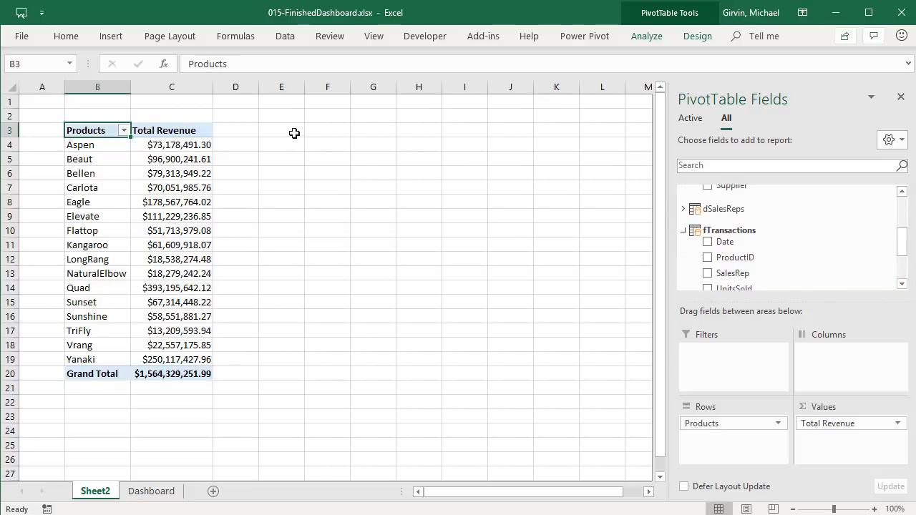
- Create a second PivotTable from the workbook's data model at cell E3 of the existing worksheet Sheet2
{"action": "left_click", "coordinate": [295, 133]}
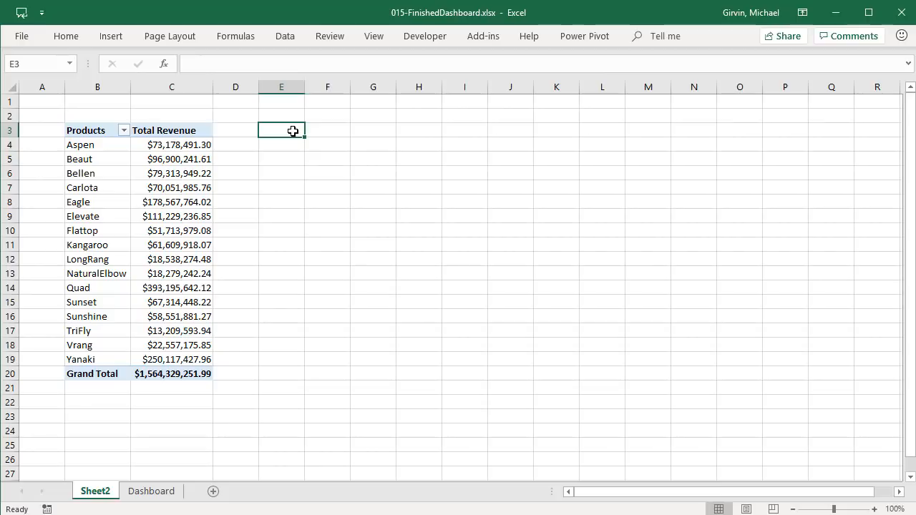
{"action": "left_click", "coordinate": [102, 39]}
{"action": "left_click", "coordinate": [375, 198]}
{"action": "key", "text": "alt+n"}
{"action": "key", "text": "v"}
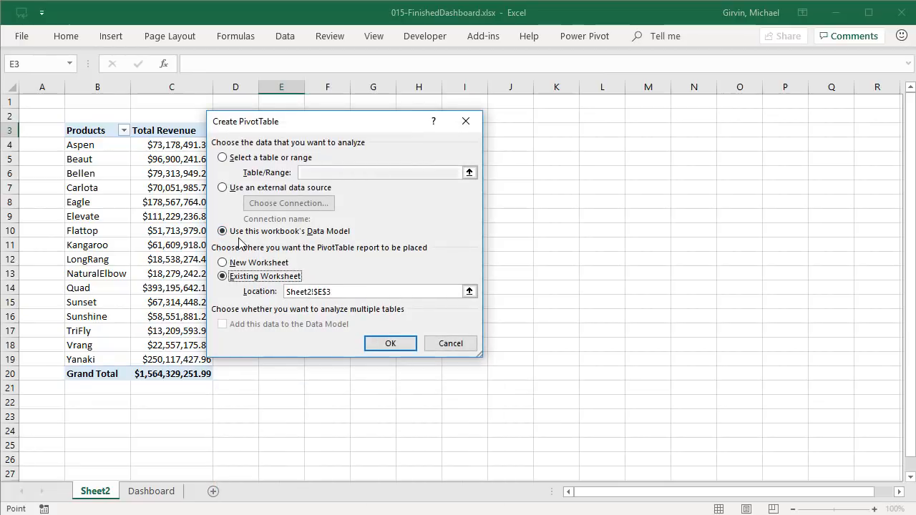
{"action": "left_click", "coordinate": [387, 345]}
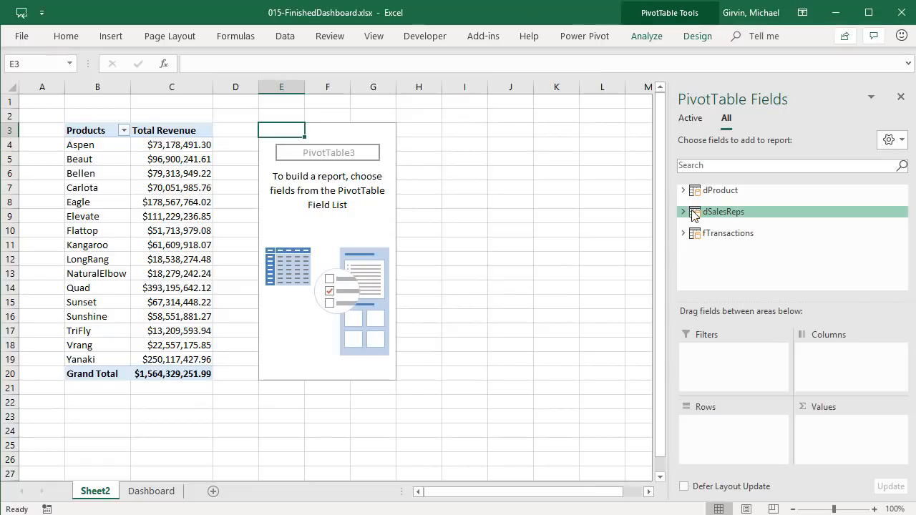
- Place dSalesReps' Region in Rows and the Total Revenue measure in Values, and narrow the field list pane
{"action": "left_click", "coordinate": [695, 214]}
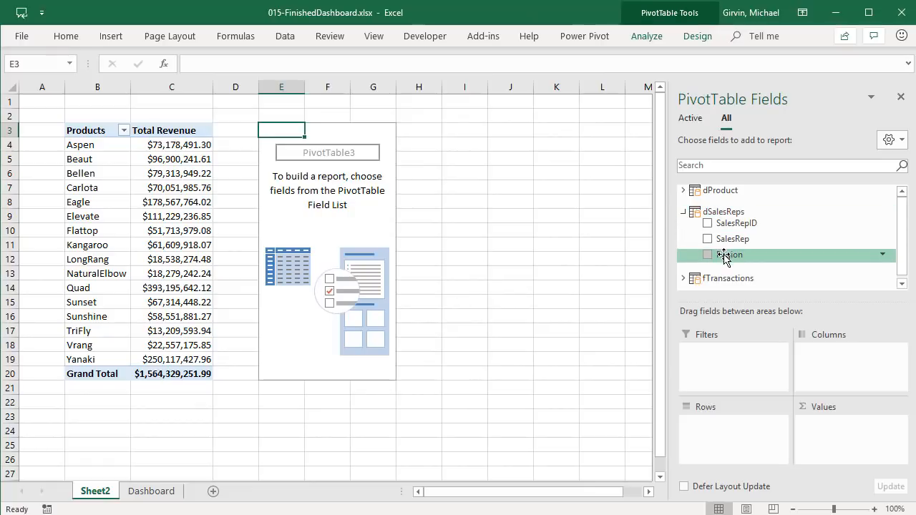
{"action": "left_click_drag", "start_coordinate": [724, 256], "coordinate": [730, 433]}
{"action": "left_click", "coordinate": [684, 278]}
{"action": "scroll", "coordinate": [680, 242], "scroll_direction": "down", "scroll_amount": 2}
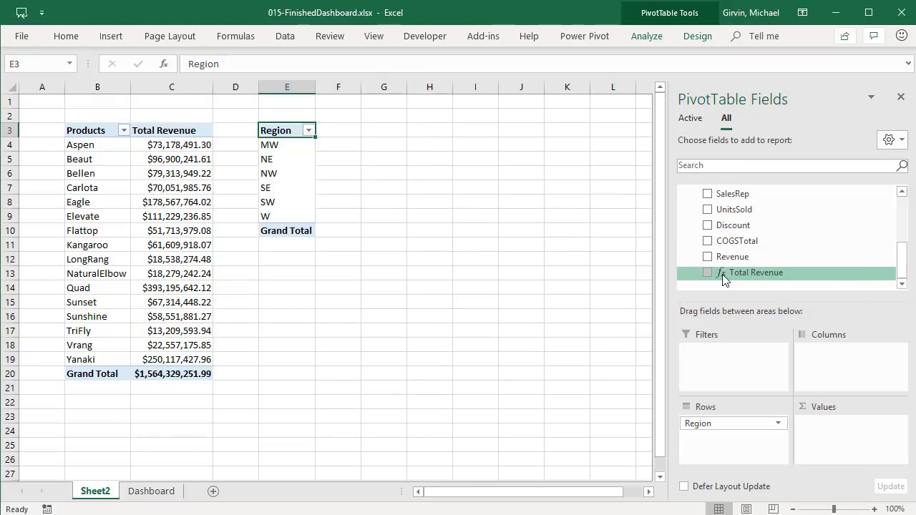
{"action": "left_click_drag", "start_coordinate": [722, 273], "coordinate": [836, 458]}
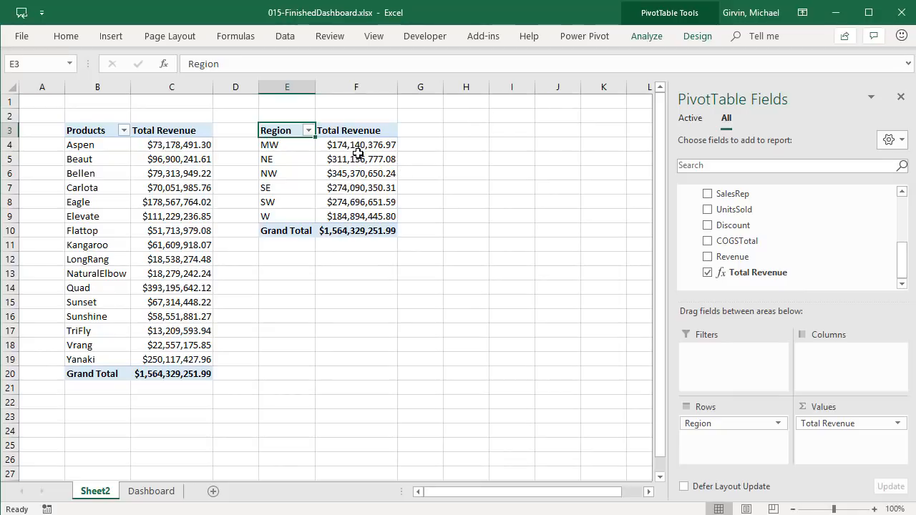
{"action": "mouse_move", "coordinate": [357, 187]}
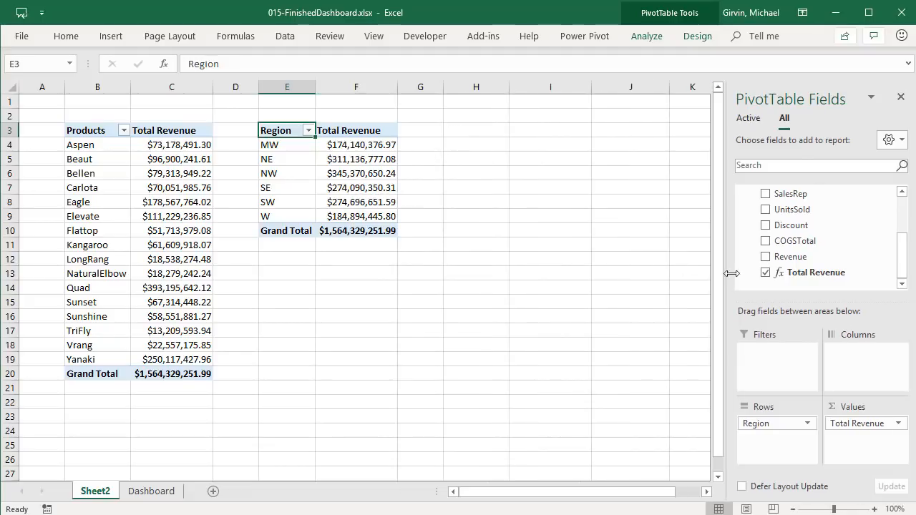
{"action": "left_click_drag", "start_coordinate": [759, 273], "coordinate": [816, 281]}
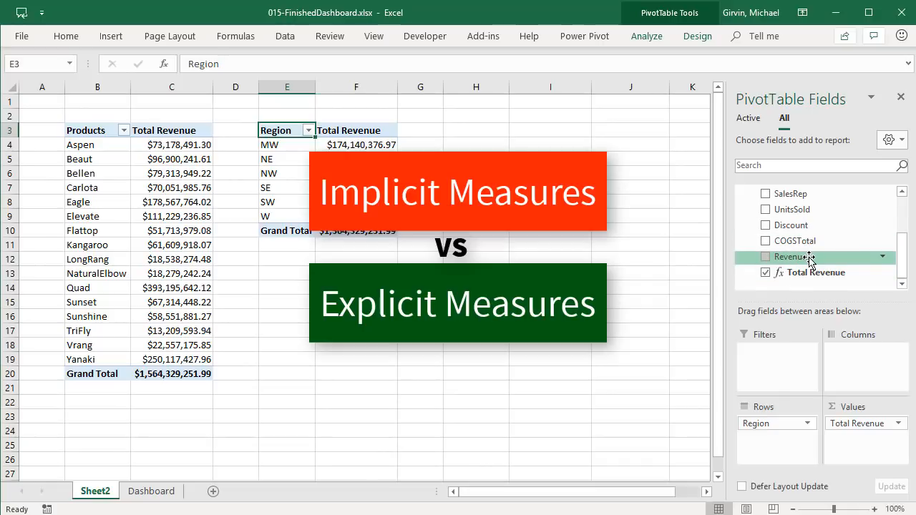
- Create a third data model PivotTable at cell H3 of Sheet2 and place dProduct's Products field in Rows
{"action": "left_click", "coordinate": [466, 131]}
{"action": "key", "text": "alt"}
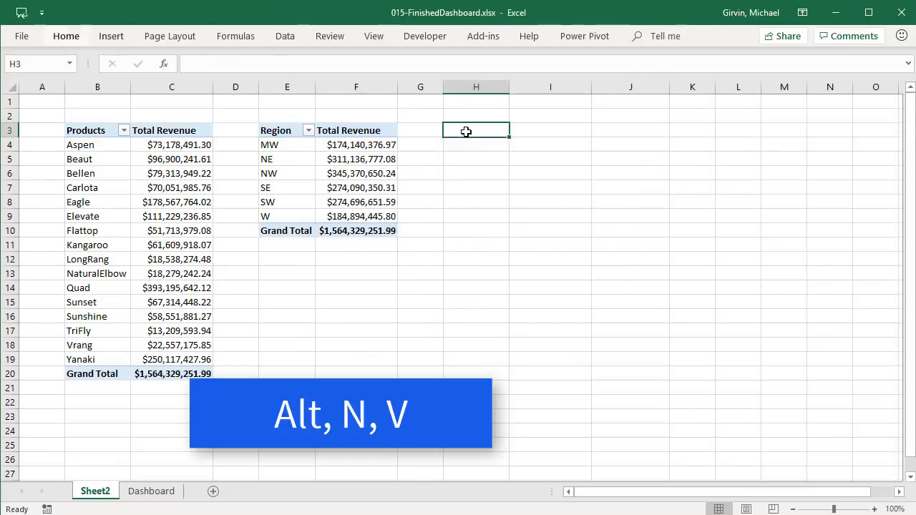
{"action": "key", "text": "n"}
{"action": "key", "text": "v"}
{"action": "left_click", "coordinate": [391, 344]}
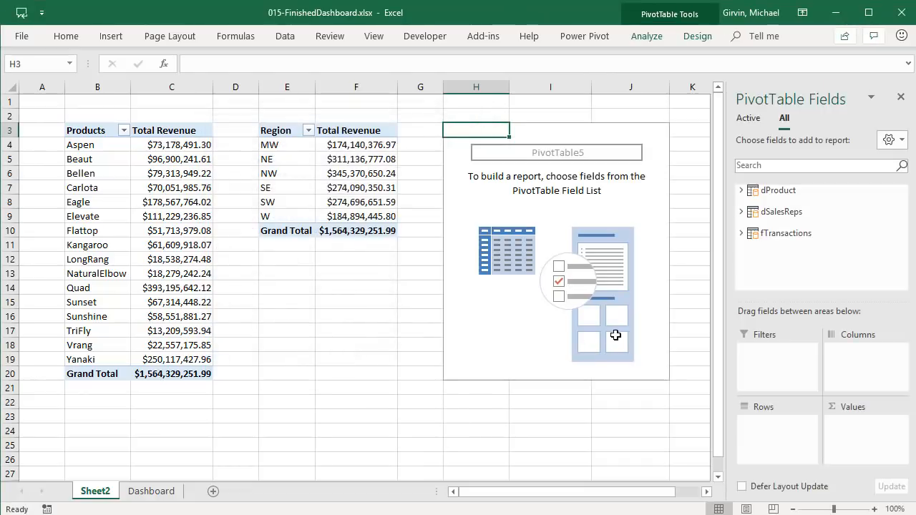
{"action": "left_click", "coordinate": [757, 190]}
{"action": "left_click_drag", "start_coordinate": [792, 222], "coordinate": [764, 430]}
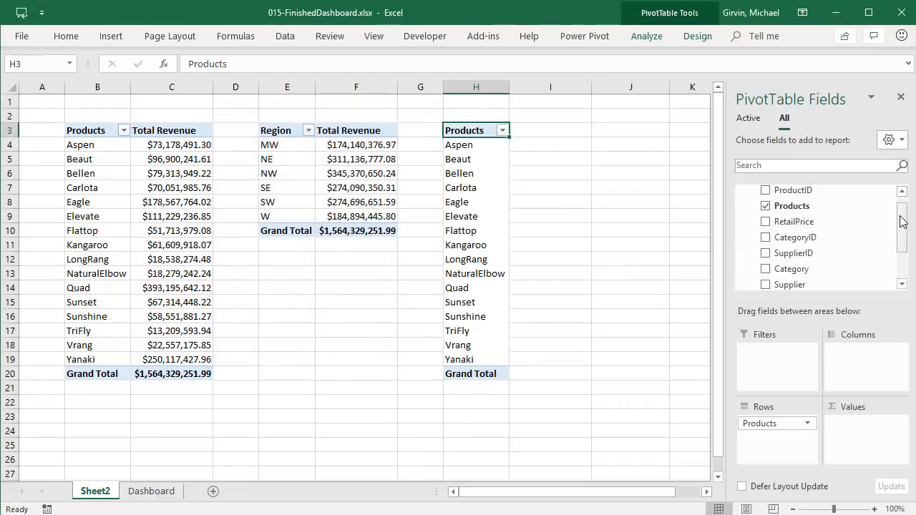
- Add the Revenue column from fTransactions to the Values of the PivotTable at H3 as an implicit measure
{"action": "scroll", "coordinate": [904, 229], "scroll_direction": "down", "scroll_amount": 2}
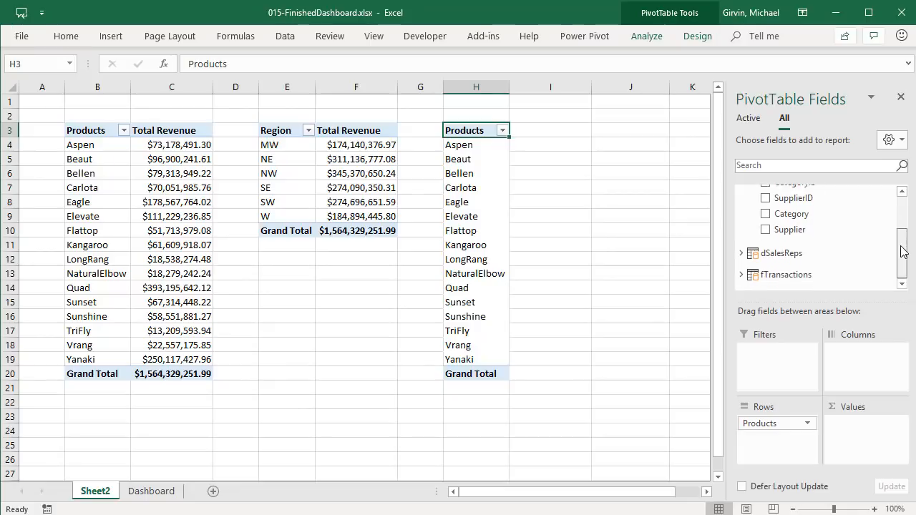
{"action": "left_click", "coordinate": [741, 274]}
{"action": "scroll", "coordinate": [816, 251], "scroll_direction": "down", "scroll_amount": 1}
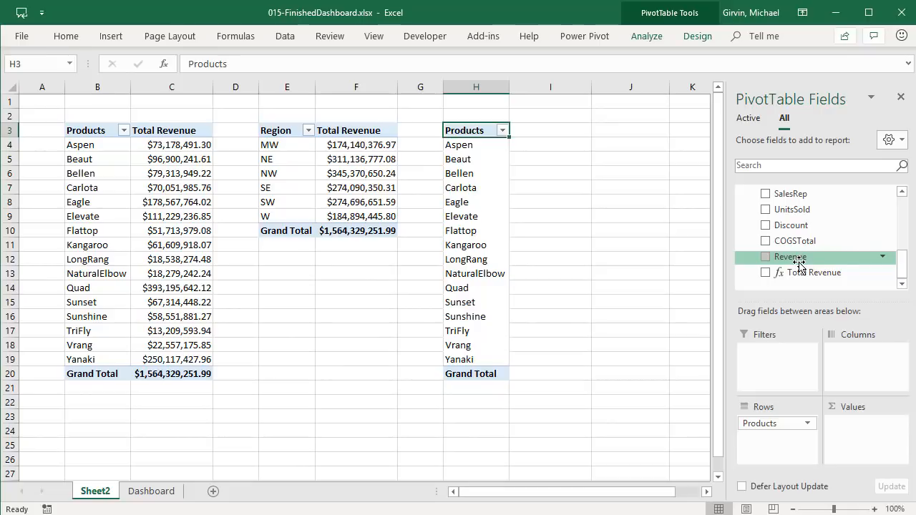
{"action": "left_click_drag", "start_coordinate": [783, 258], "coordinate": [860, 441]}
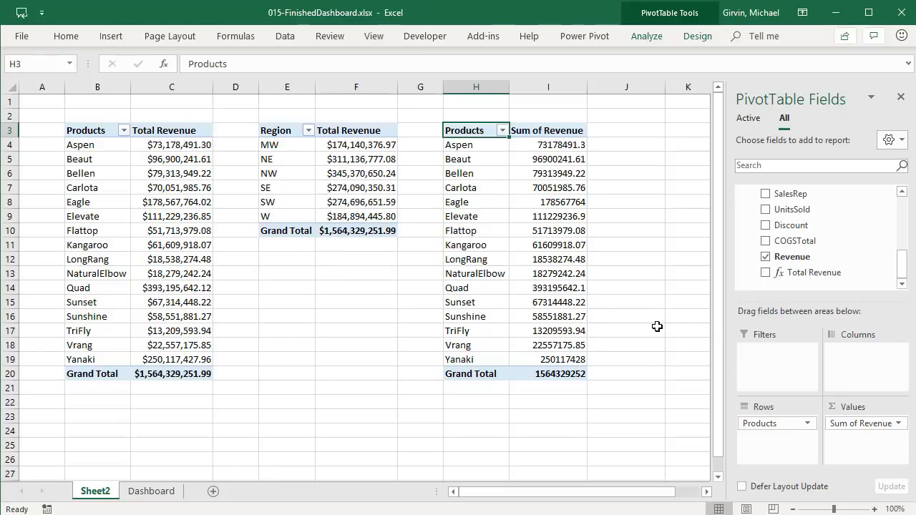
- Add the Revenue column to the Values of the PivotTable at H3 a second time, leaving its number format as is
{"action": "right_click", "coordinate": [546, 147]}
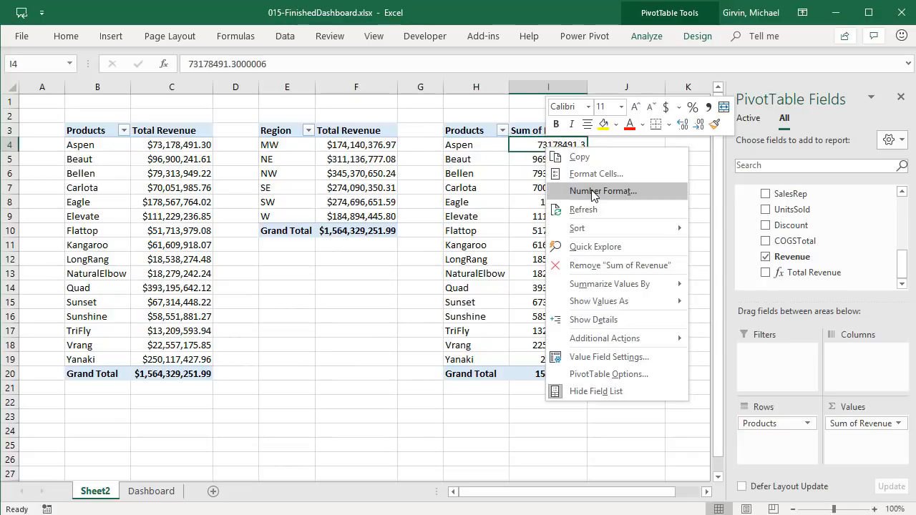
{"action": "left_click", "coordinate": [804, 268]}
{"action": "left_click_drag", "start_coordinate": [790, 257], "coordinate": [863, 445]}
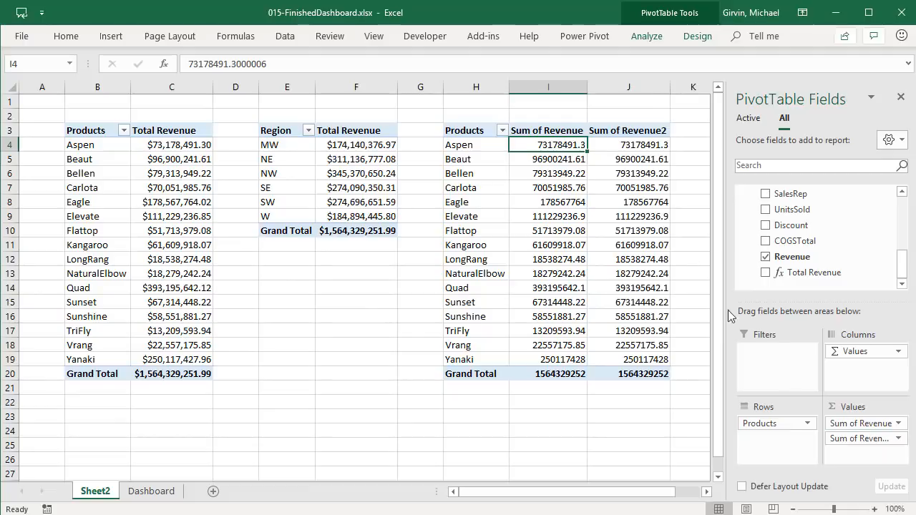
{"action": "right_click", "coordinate": [614, 144]}
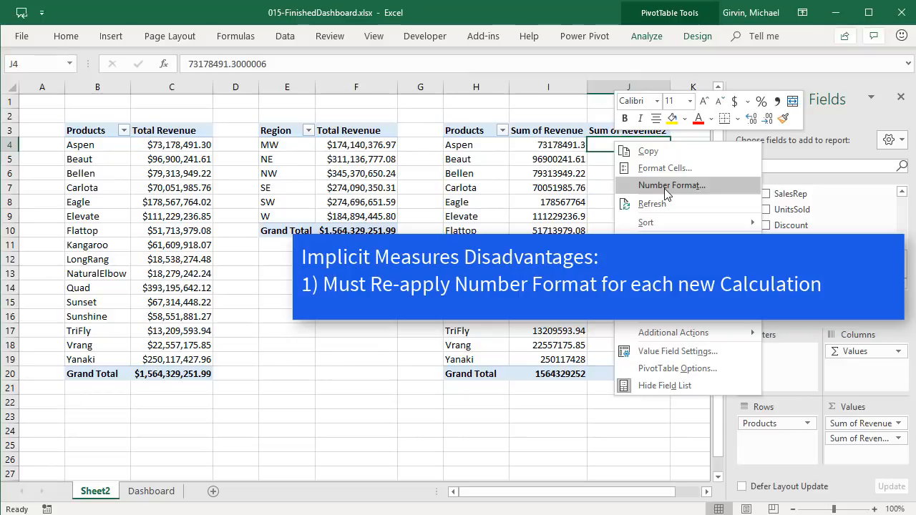
{"action": "key", "text": "Escape"}
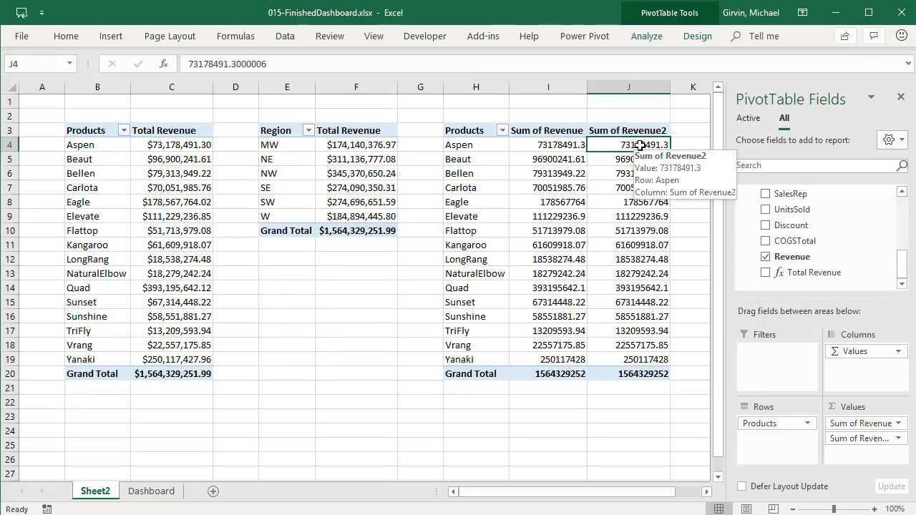
- Summarize the second Revenue value field by Count, and switch it to Max
{"action": "right_click", "coordinate": [617, 144]}
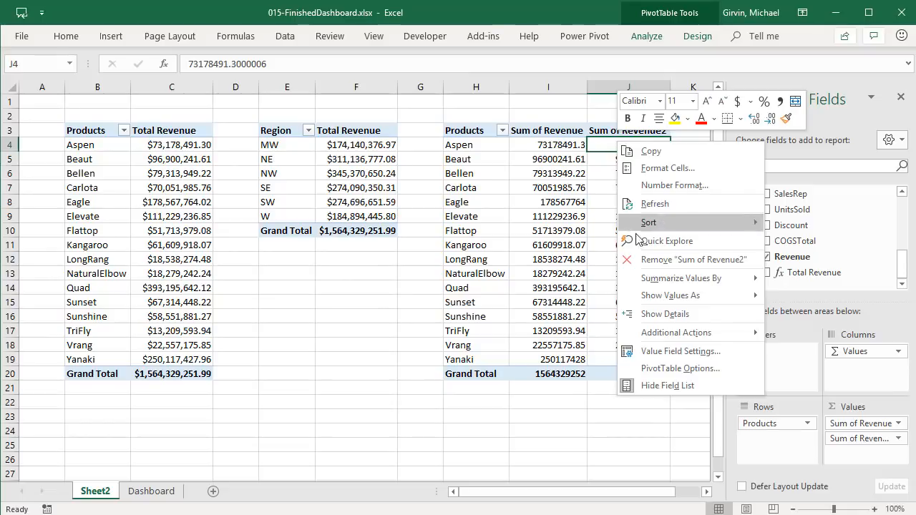
{"action": "mouse_move", "coordinate": [654, 280]}
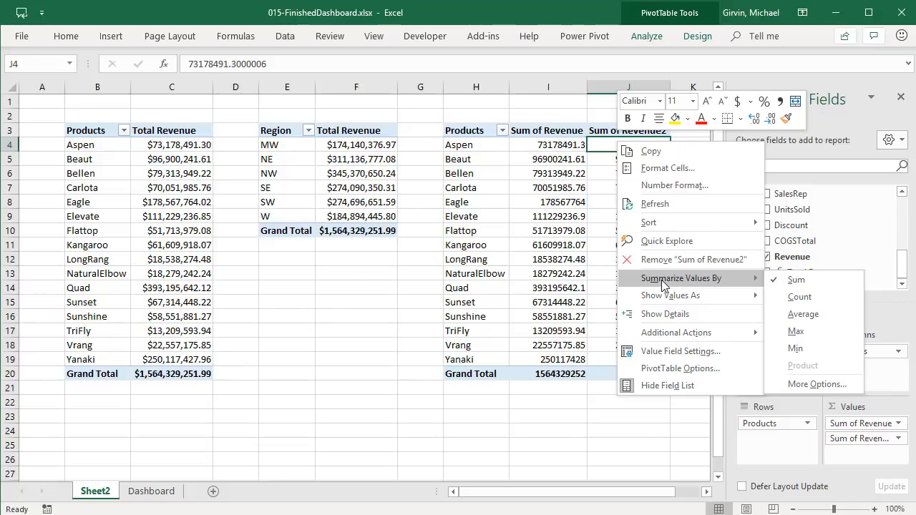
{"action": "left_click", "coordinate": [800, 297]}
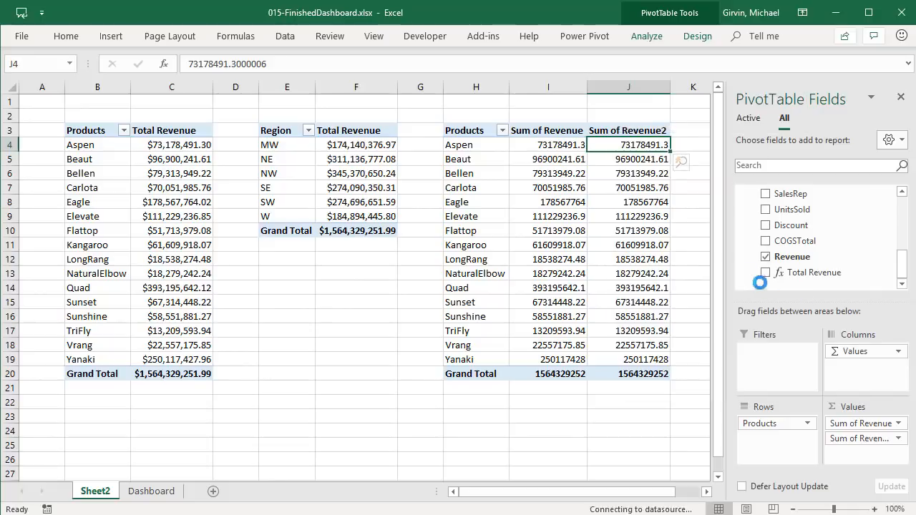
{"action": "right_click", "coordinate": [613, 150]}
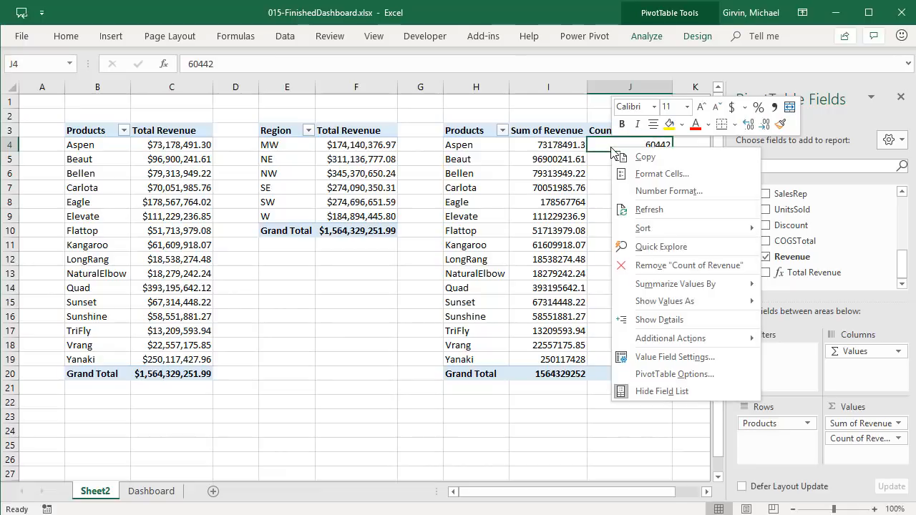
{"action": "mouse_move", "coordinate": [716, 284]}
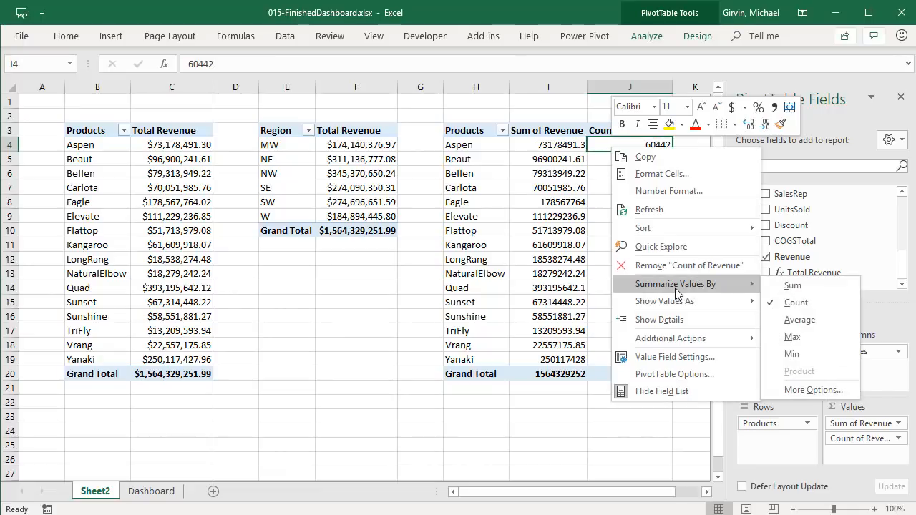
{"action": "left_click", "coordinate": [794, 337]}
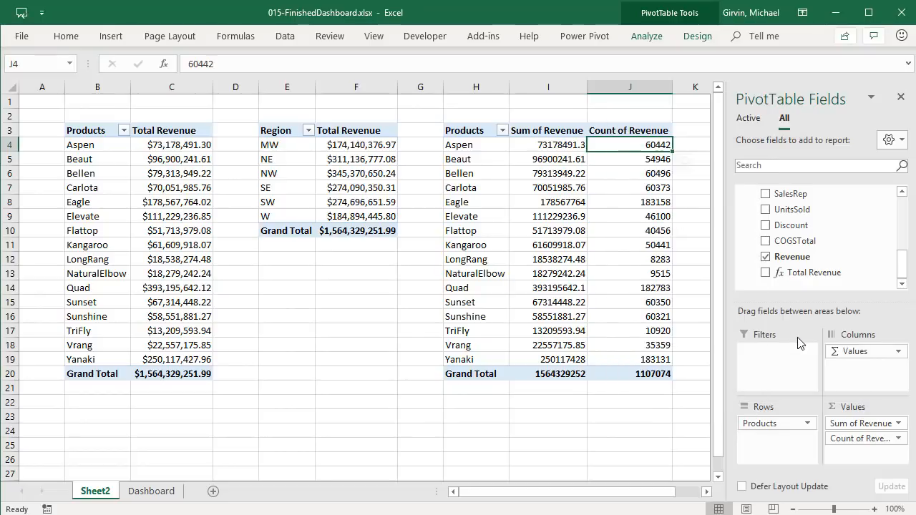
- Summarize the second Revenue value field of the PivotTable at H3 by Average
{"action": "right_click", "coordinate": [617, 148]}
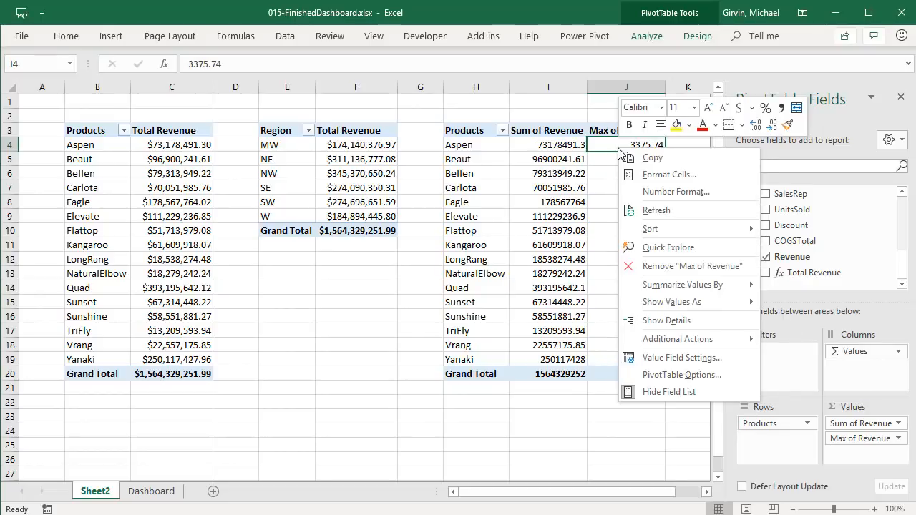
{"action": "mouse_move", "coordinate": [686, 286]}
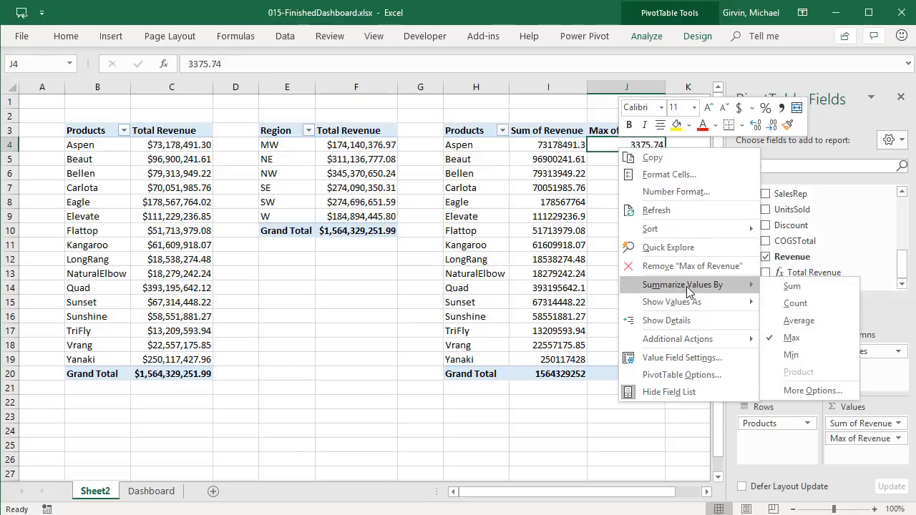
{"action": "left_click", "coordinate": [800, 322]}
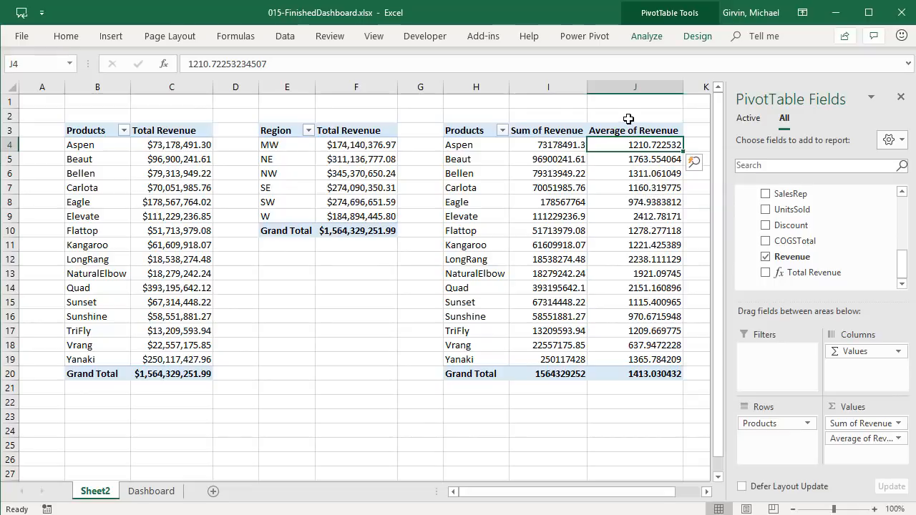
- Switch to the Power Pivot window, show the implicit measures of fTransactions, and widen the Revenue column
{"action": "mouse_move", "coordinate": [645, 177]}
{"action": "key", "text": "alt+Tab"}
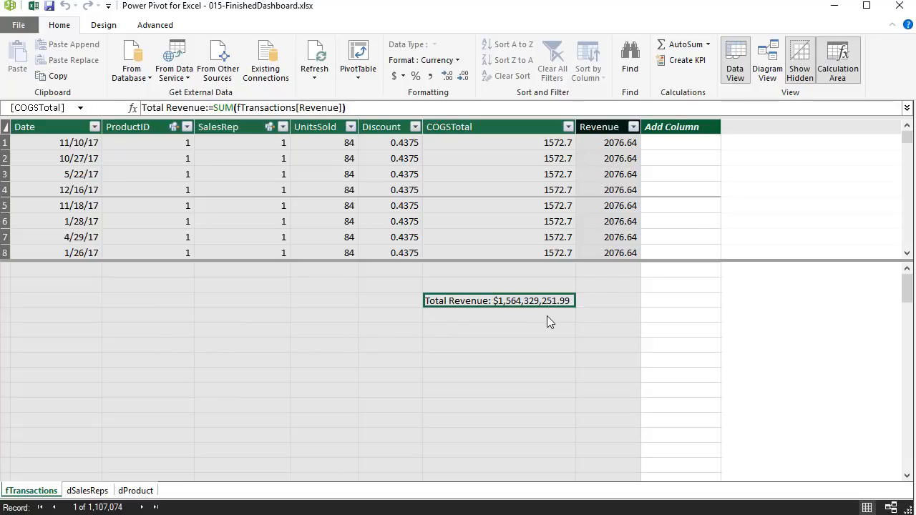
{"action": "left_click", "coordinate": [97, 25]}
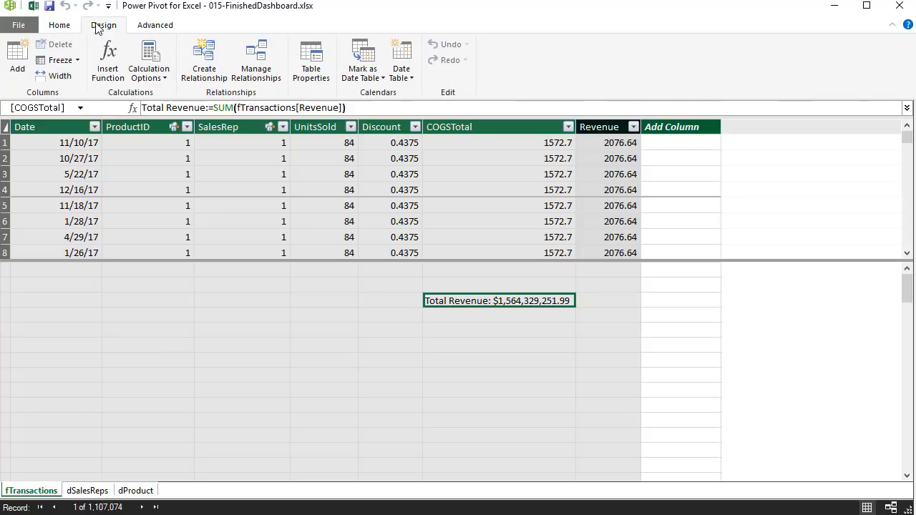
{"action": "left_click", "coordinate": [146, 29]}
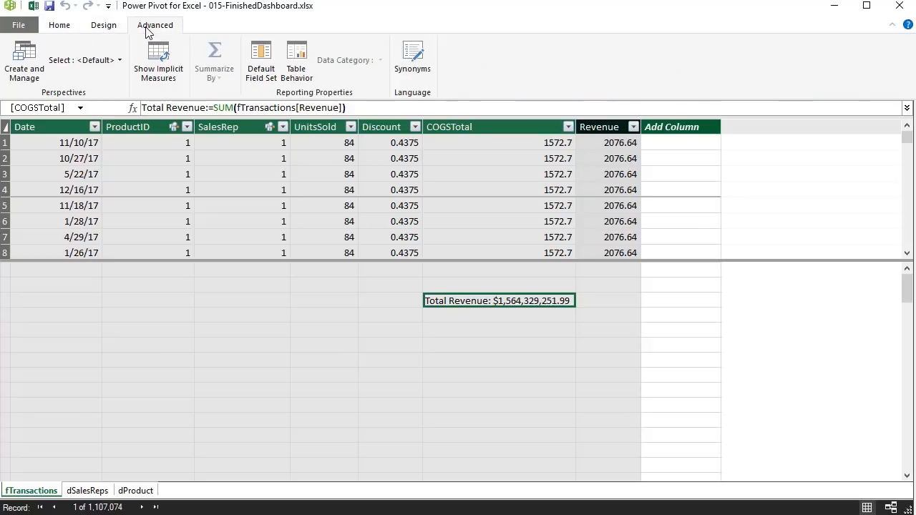
{"action": "left_click", "coordinate": [164, 72]}
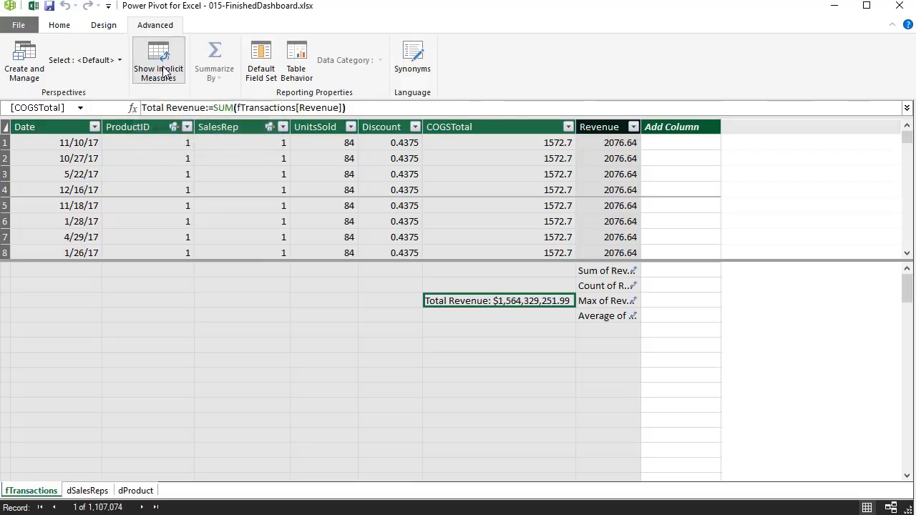
{"action": "left_click_drag", "start_coordinate": [646, 127], "coordinate": [683, 129]}
- Examine the formulas of the implicit Sum, Count, Max and Average of Revenue measures, comparing them with the PivotTable field list in Excel
{"action": "left_click", "coordinate": [634, 276]}
{"action": "left_click", "coordinate": [633, 287]}
{"action": "left_click", "coordinate": [631, 301]}
{"action": "left_click", "coordinate": [629, 316]}
{"action": "left_click", "coordinate": [642, 276]}
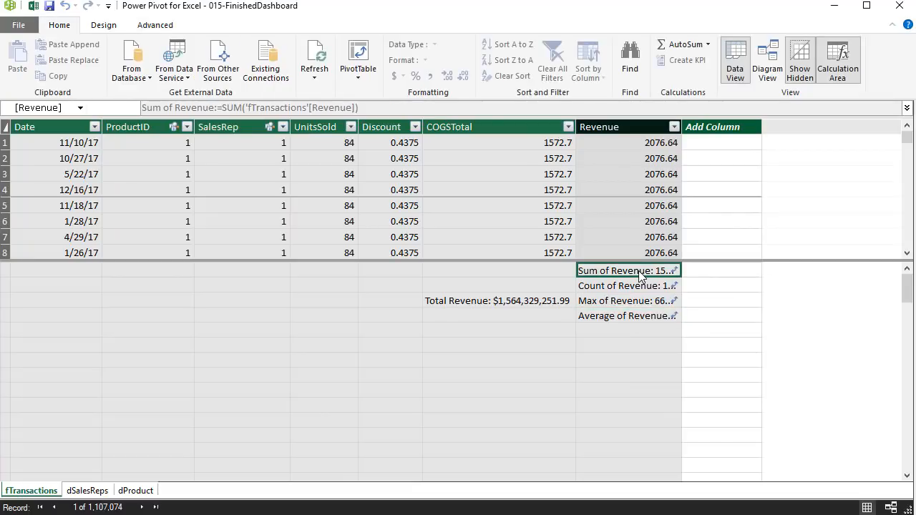
{"action": "left_click", "coordinate": [628, 316]}
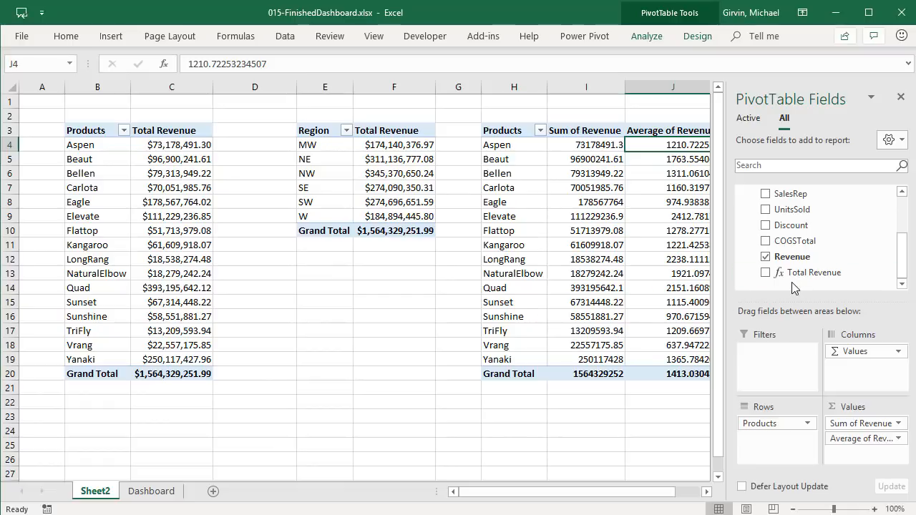
{"action": "key", "text": "alt+Tab"}
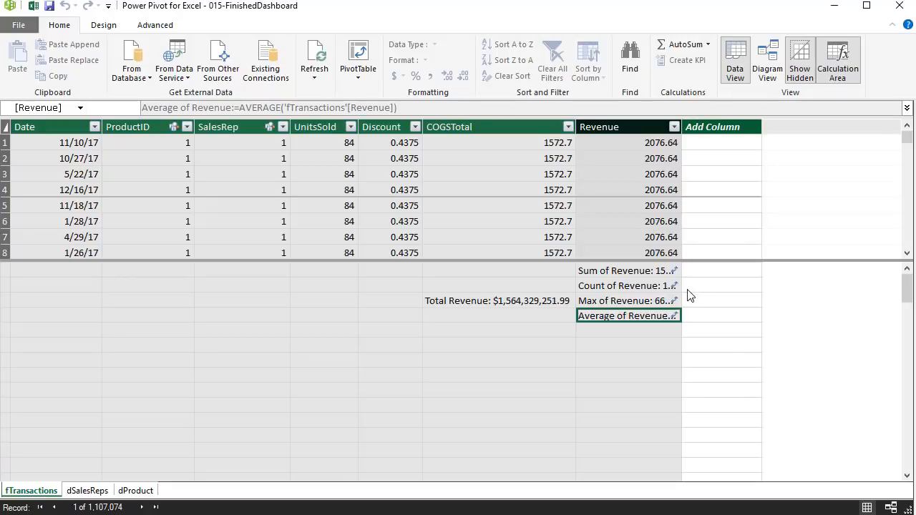
{"action": "left_click", "coordinate": [657, 299]}
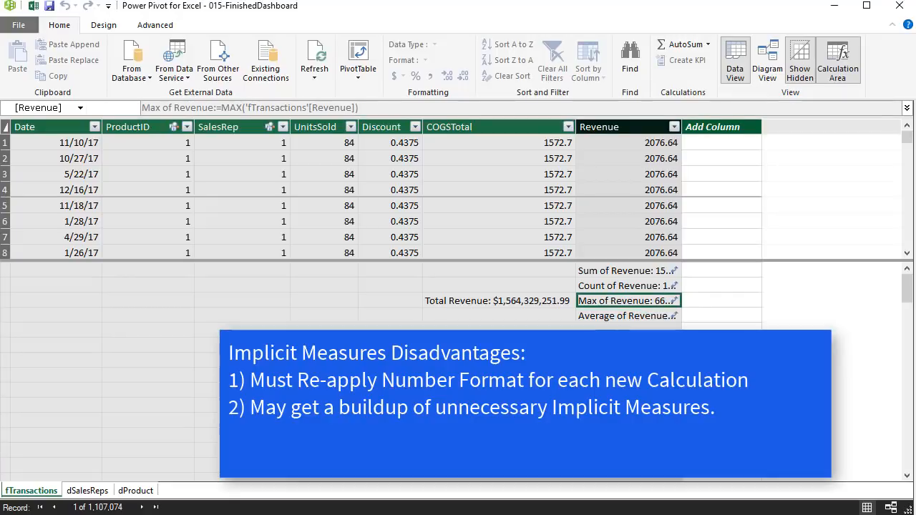
{"action": "left_click", "coordinate": [639, 288]}
{"action": "left_click", "coordinate": [633, 301]}
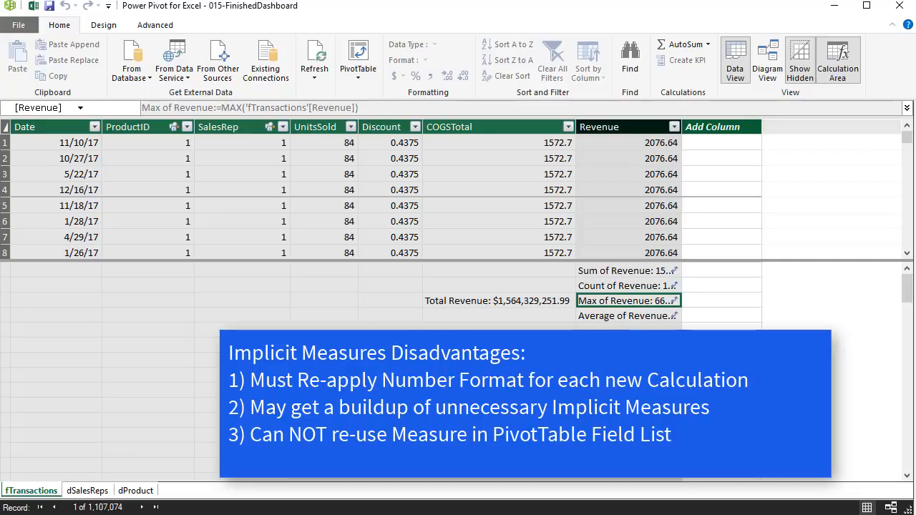
{"action": "left_click", "coordinate": [598, 272]}
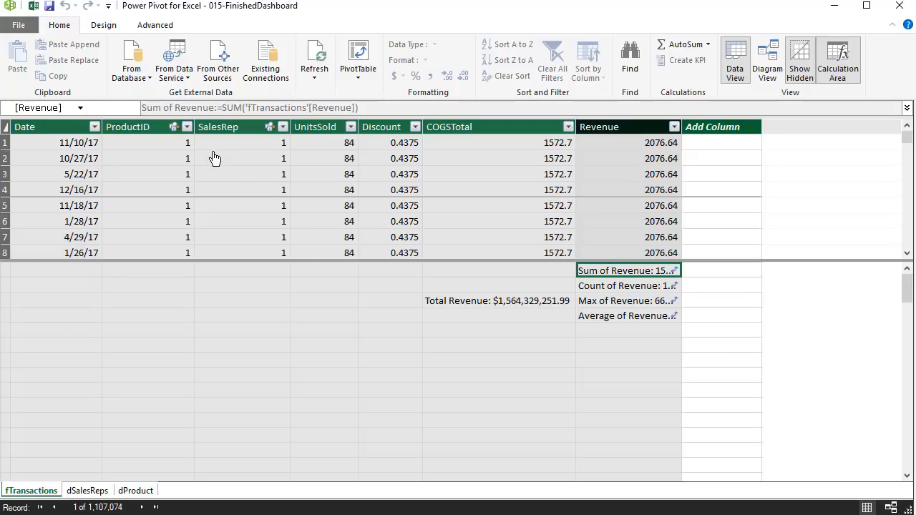
{"action": "left_click", "coordinate": [603, 304]}
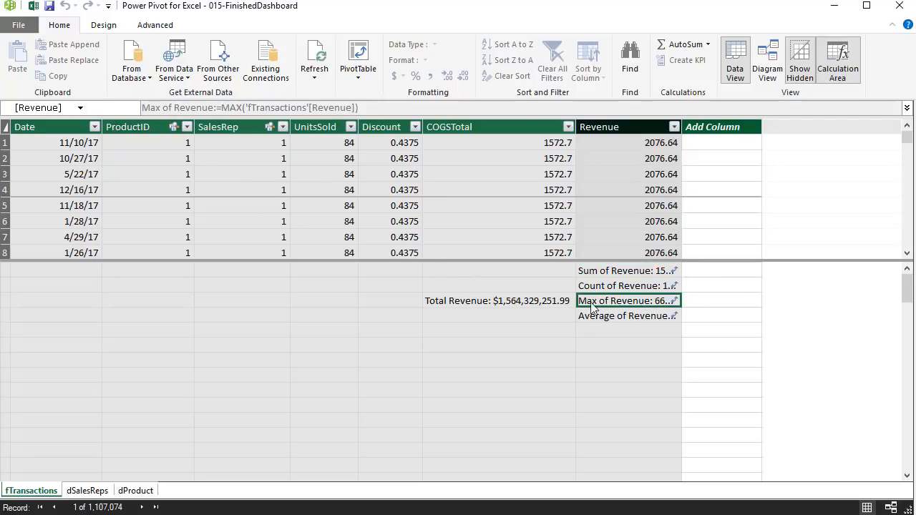
{"action": "left_click", "coordinate": [612, 320]}
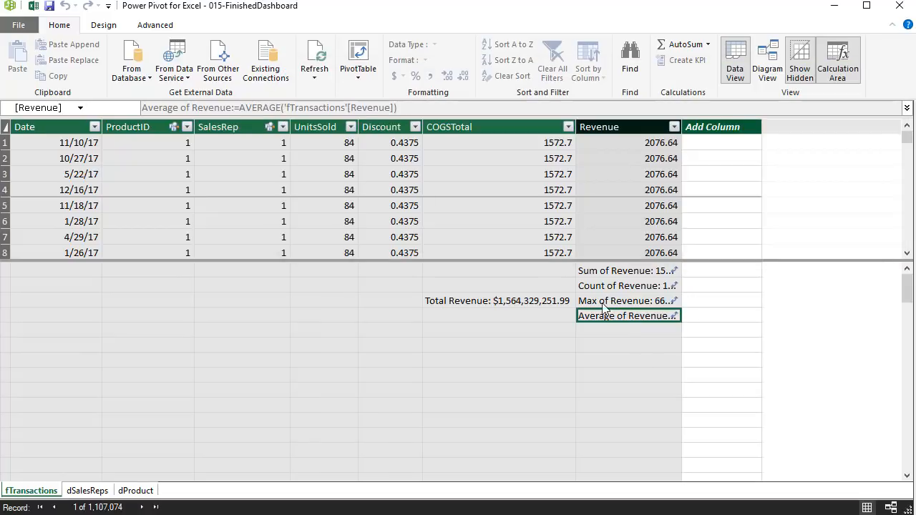
- Delete the four implicit Revenue measures (Sum, Count, Max and Average) from the data model
{"action": "left_click_drag", "start_coordinate": [605, 276], "coordinate": [621, 320]}
{"action": "key", "text": "Delete"}
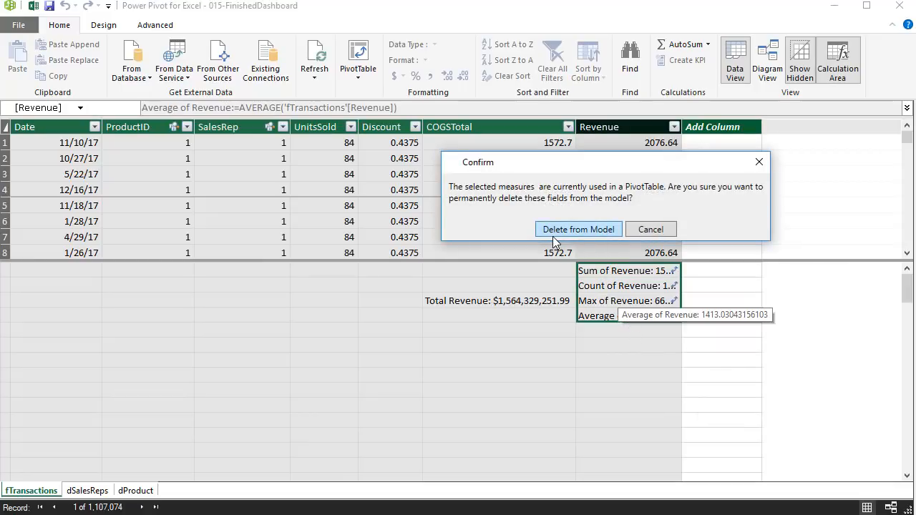
{"action": "left_click", "coordinate": [591, 232]}
- Create the measure Average Revenue:=AVERAGE(fTransactions[Revenue]) below Total Revenue and format it as $ English (United States) currency
{"action": "left_click", "coordinate": [554, 313]}
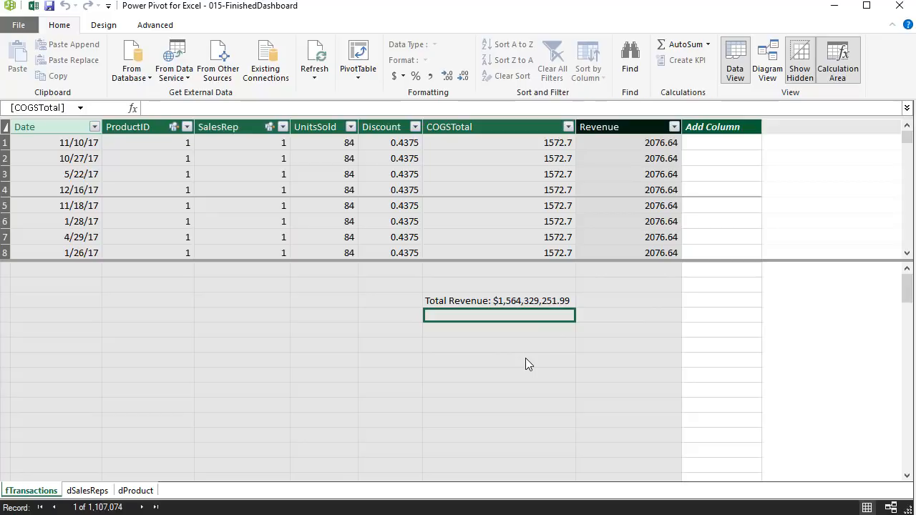
{"action": "type", "text": "Aver"}
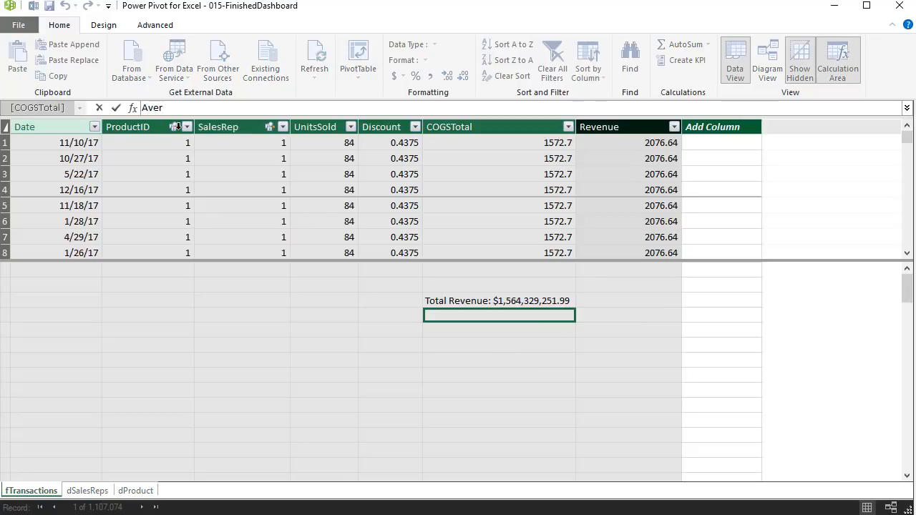
{"action": "type", "text": "age Revenue"}
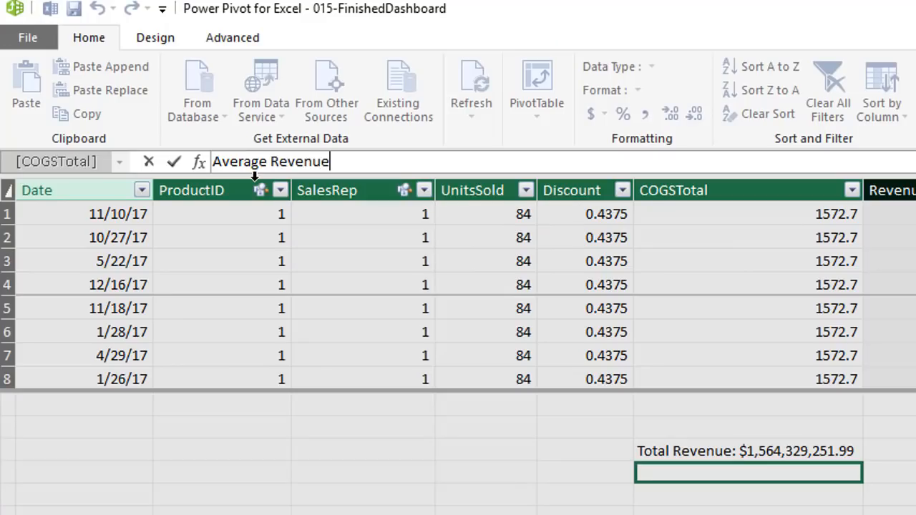
{"action": "type", "text": ":=ave"}
{"action": "key", "text": "Tab"}
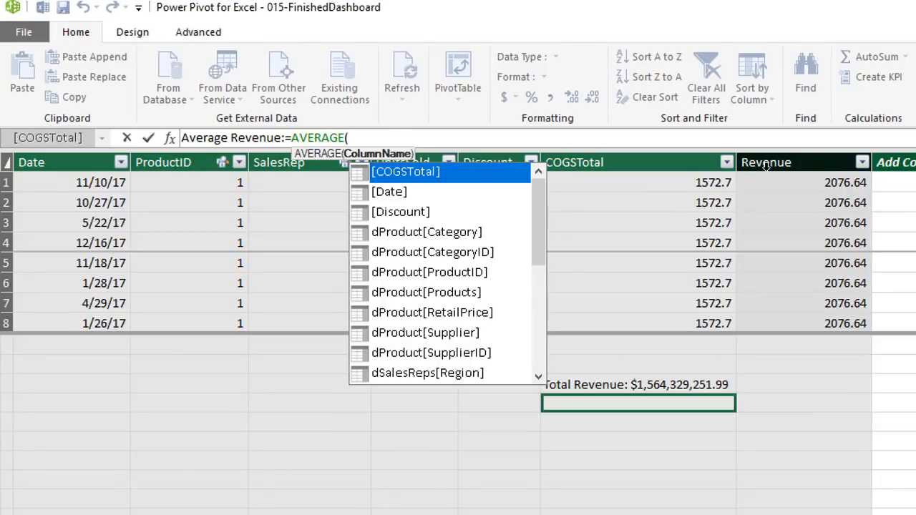
{"action": "left_click", "coordinate": [772, 164]}
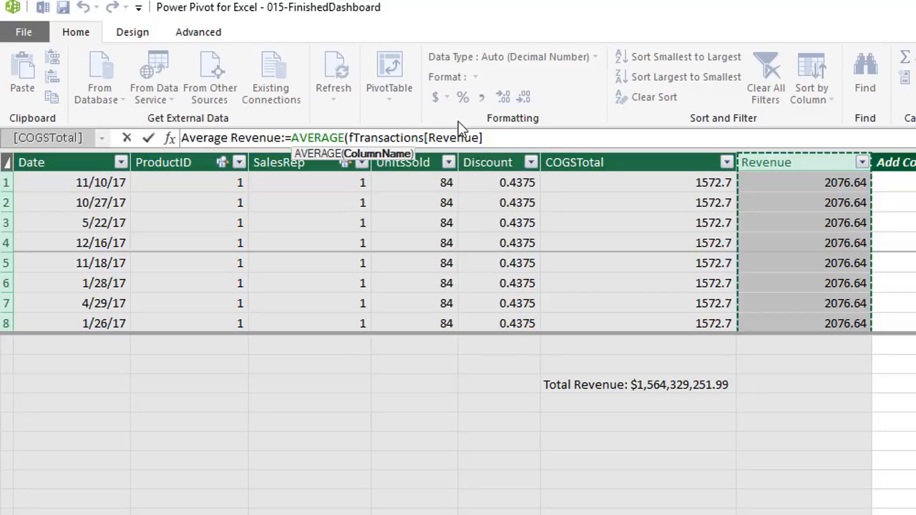
{"action": "type", "text": ")"}
{"action": "key", "text": "Return"}
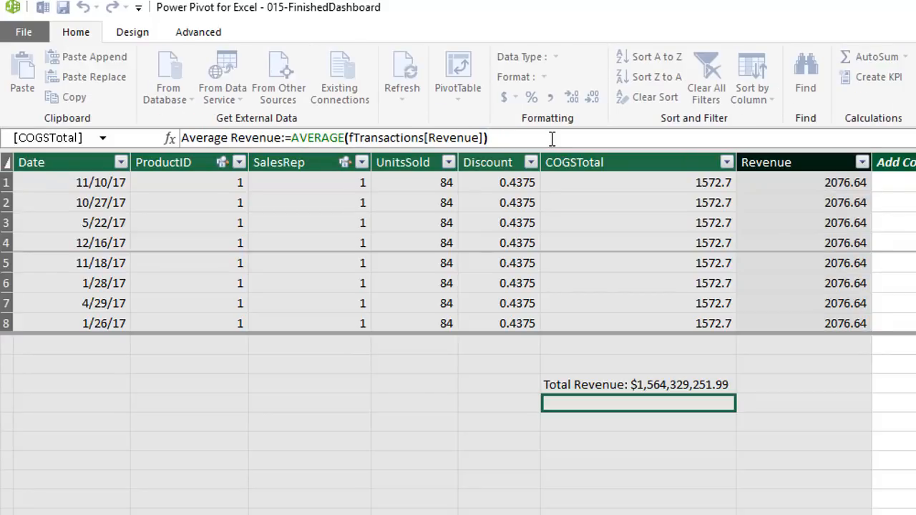
{"action": "left_click", "coordinate": [516, 96]}
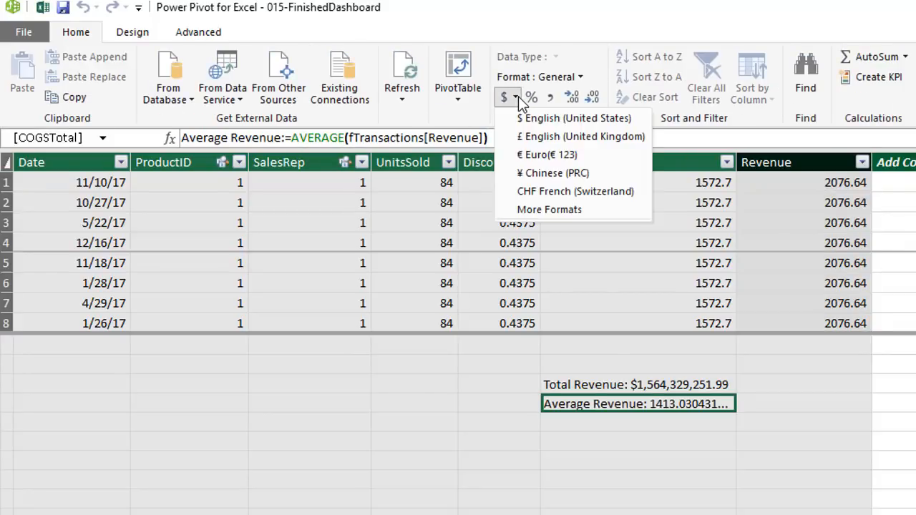
{"action": "left_click", "coordinate": [533, 122]}
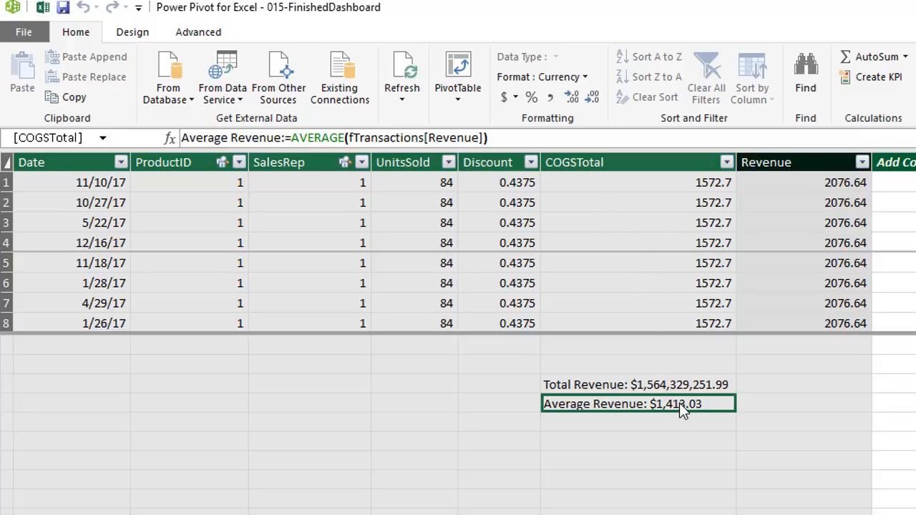
- Switch to Excel and add the Average Revenue measure to the Values of the PivotTable at H3
{"action": "key", "text": "alt+Tab"}
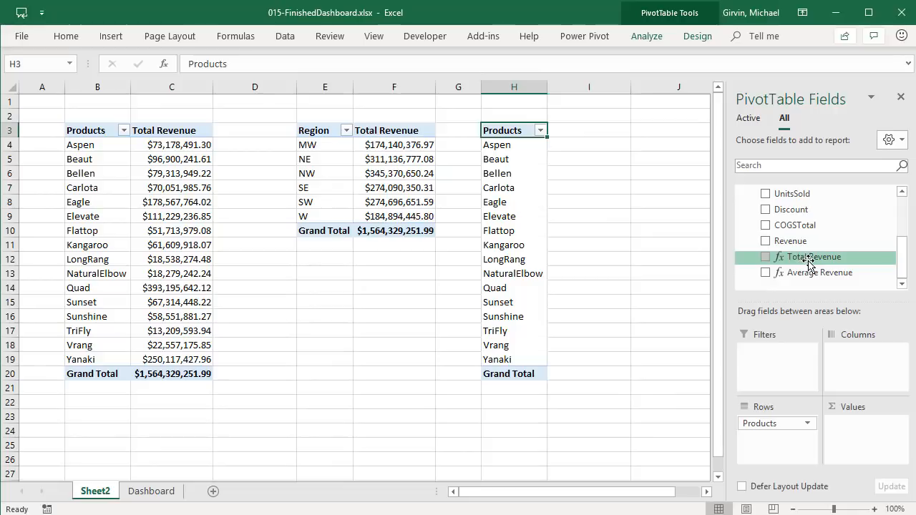
{"action": "left_click_drag", "start_coordinate": [825, 273], "coordinate": [830, 440]}
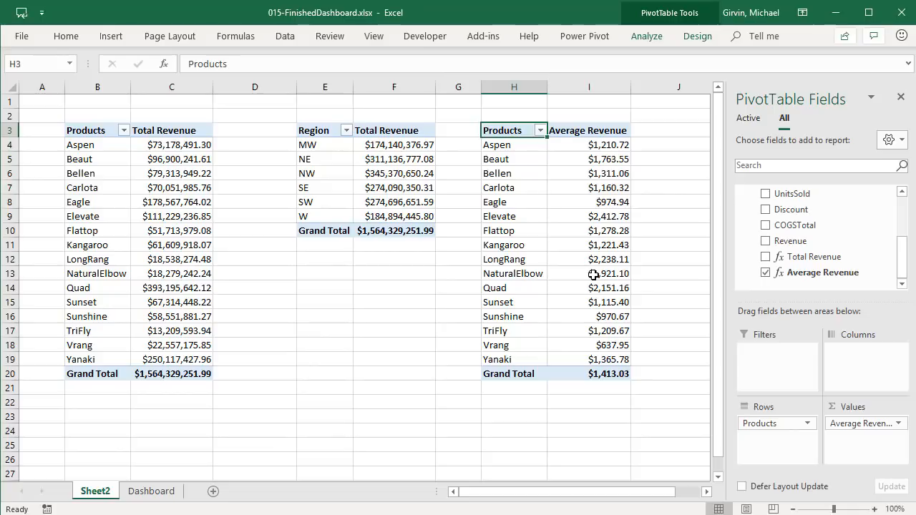
- Expand fTransactions in the field lists of the PivotTables at E3 and B3 to check which explicit measures are available
{"action": "left_click", "coordinate": [417, 147]}
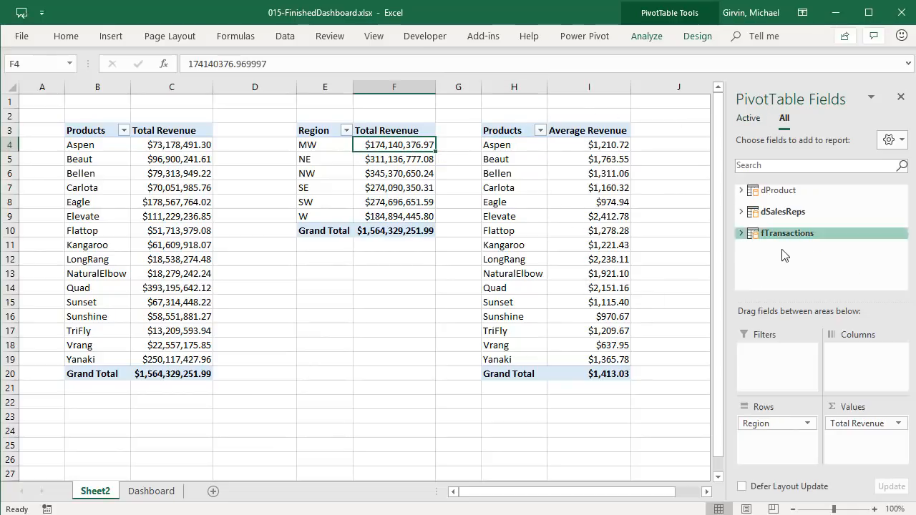
{"action": "left_click", "coordinate": [742, 234]}
{"action": "scroll", "coordinate": [745, 237], "scroll_direction": "down", "scroll_amount": 2}
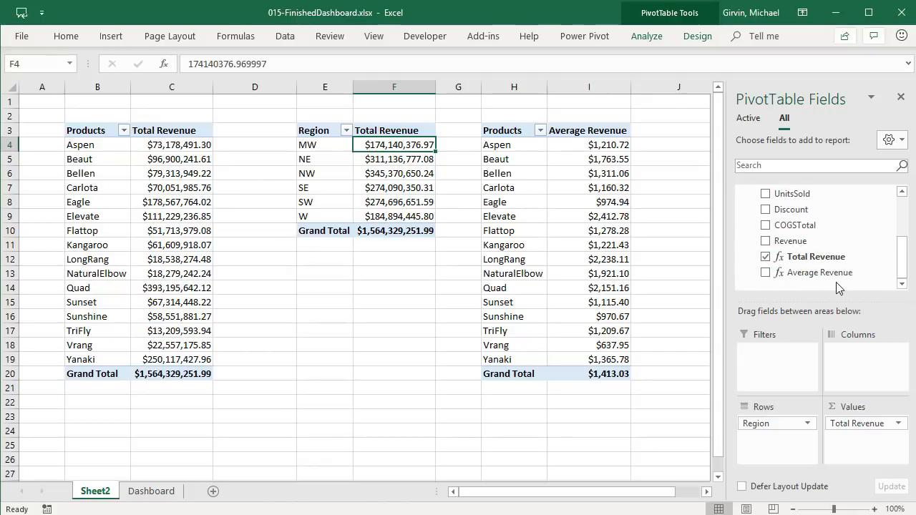
{"action": "left_click", "coordinate": [181, 177]}
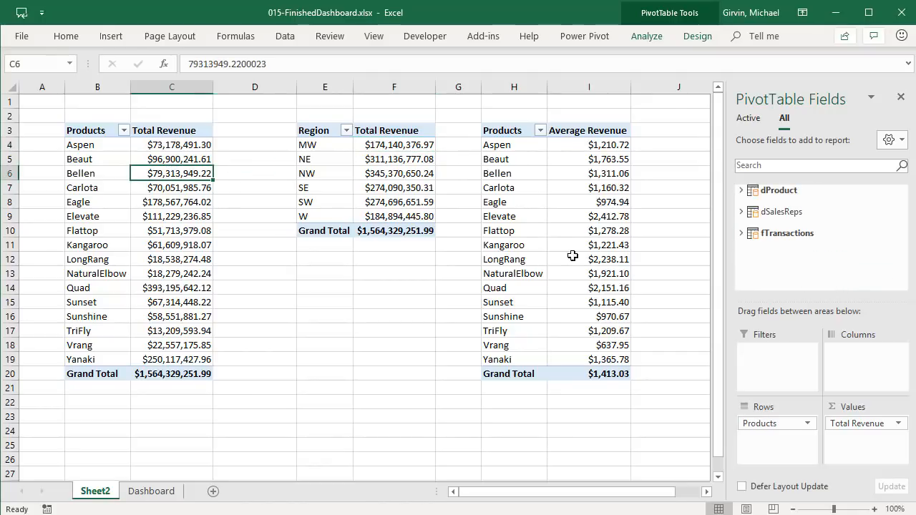
{"action": "left_click", "coordinate": [743, 234]}
{"action": "scroll", "coordinate": [756, 247], "scroll_direction": "down", "scroll_amount": 3}
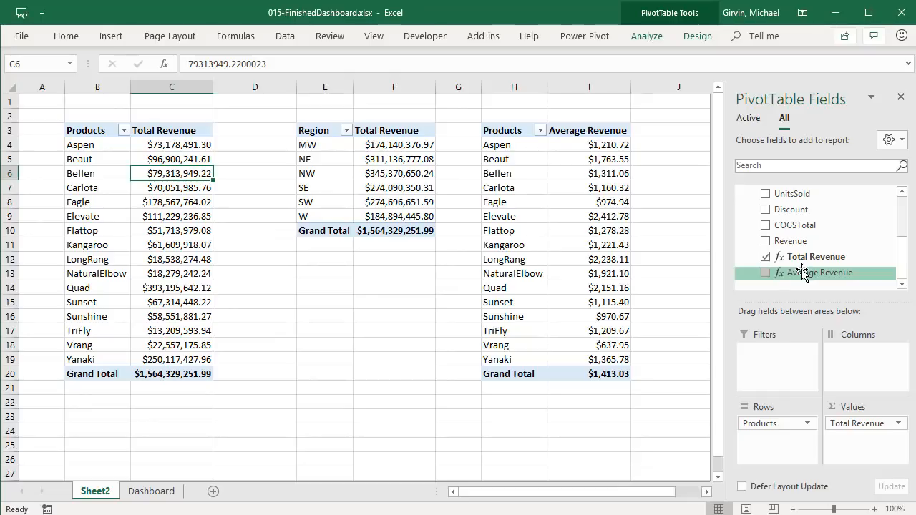
- Examine the Total Revenue cells for individual products, from Aspen to Eagle, in the PivotTable at B3
{"action": "left_click", "coordinate": [158, 146]}
{"action": "left_click", "coordinate": [166, 163]}
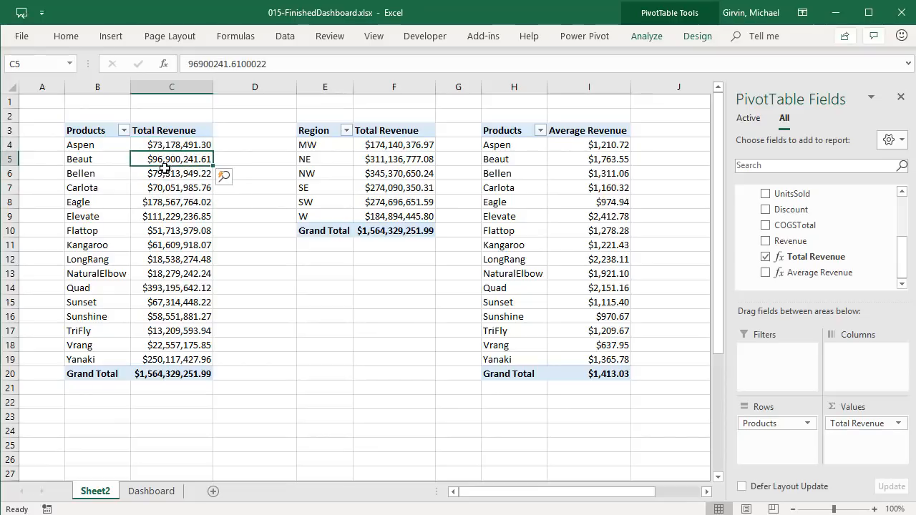
{"action": "left_click", "coordinate": [168, 175]}
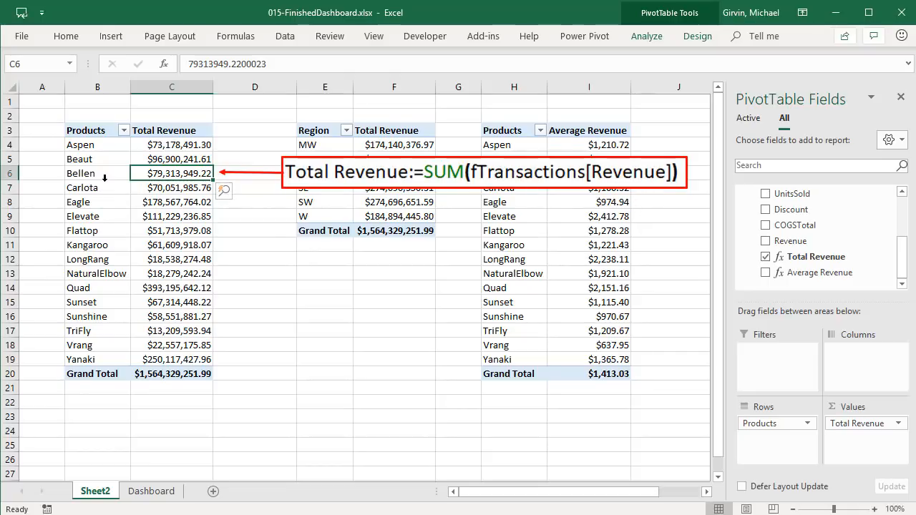
{"action": "left_click", "coordinate": [151, 189]}
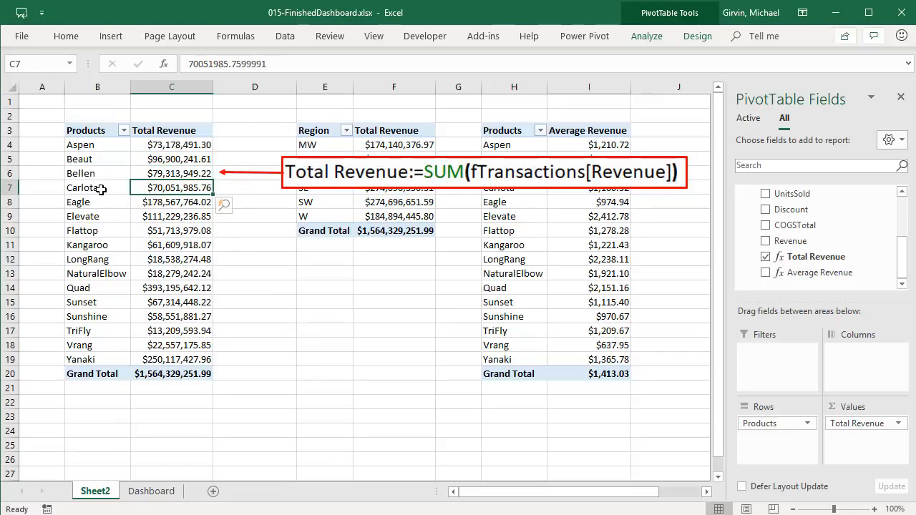
{"action": "left_click", "coordinate": [163, 176]}
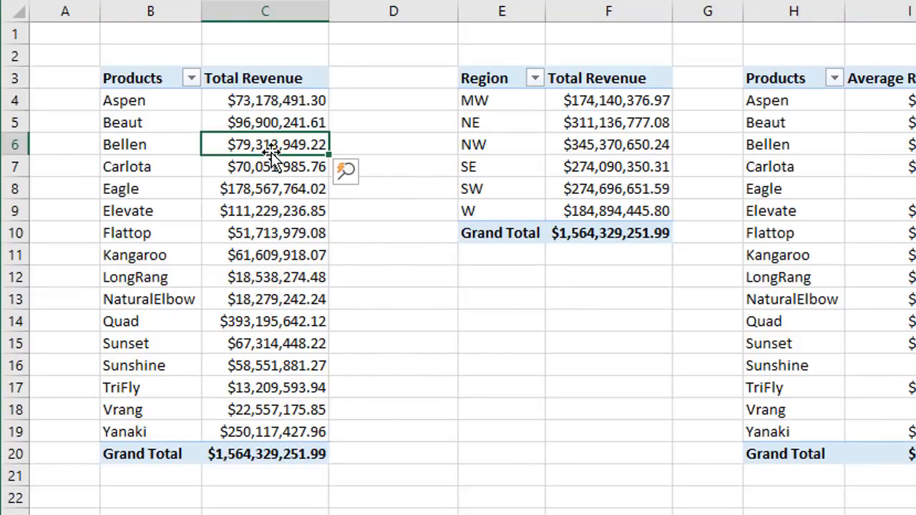
{"action": "left_click", "coordinate": [141, 145]}
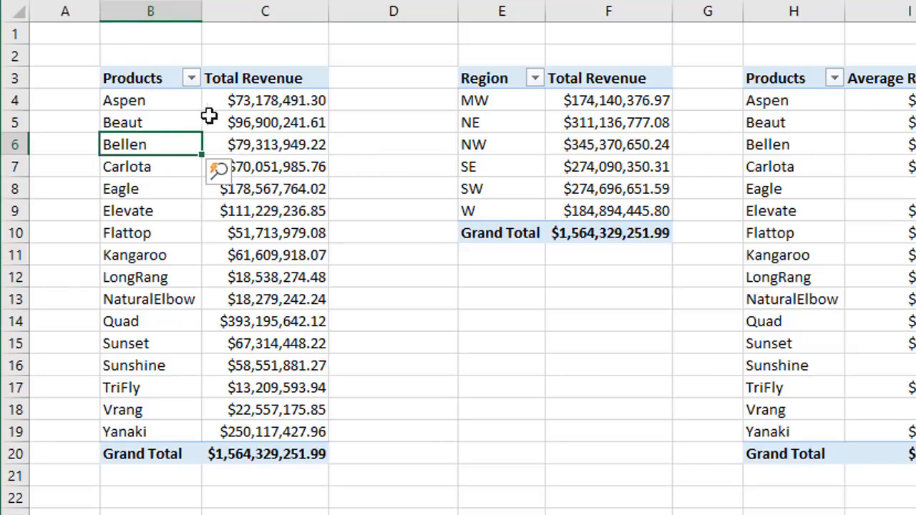
{"action": "left_click", "coordinate": [256, 139]}
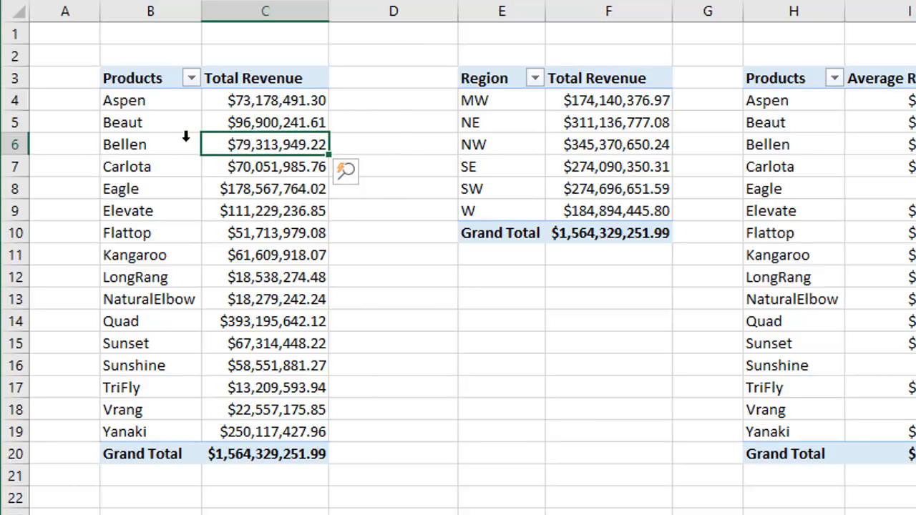
{"action": "left_click", "coordinate": [234, 169]}
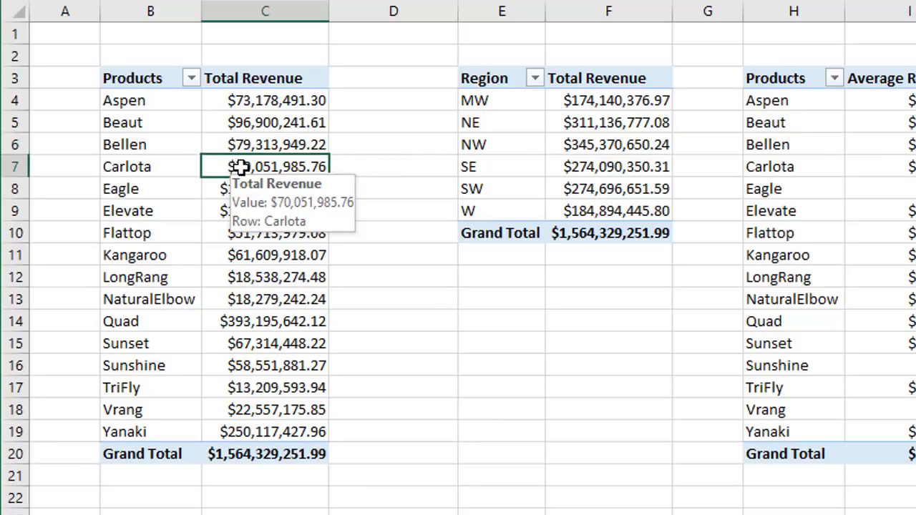
{"action": "left_click", "coordinate": [239, 188]}
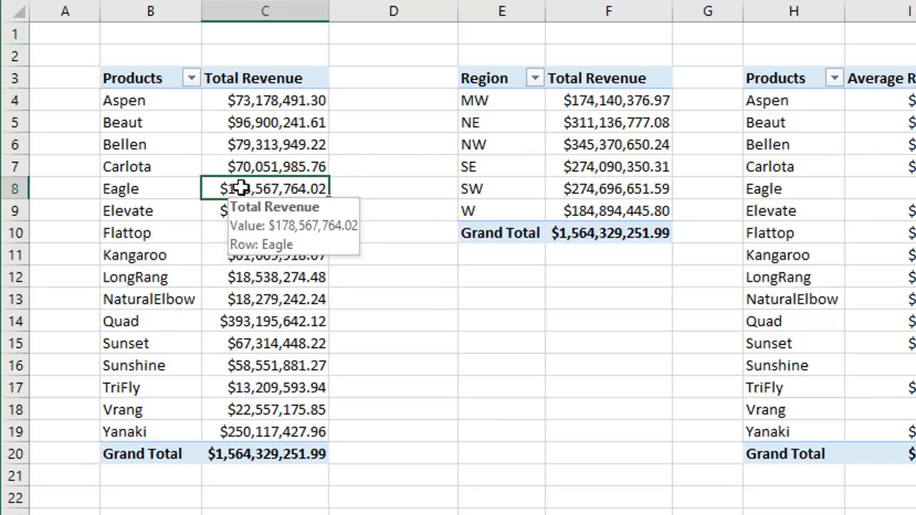
- Examine the Total Revenue cells for Bellen and Carlota against their product names in the PivotTable at B3
{"action": "left_click", "coordinate": [238, 144]}
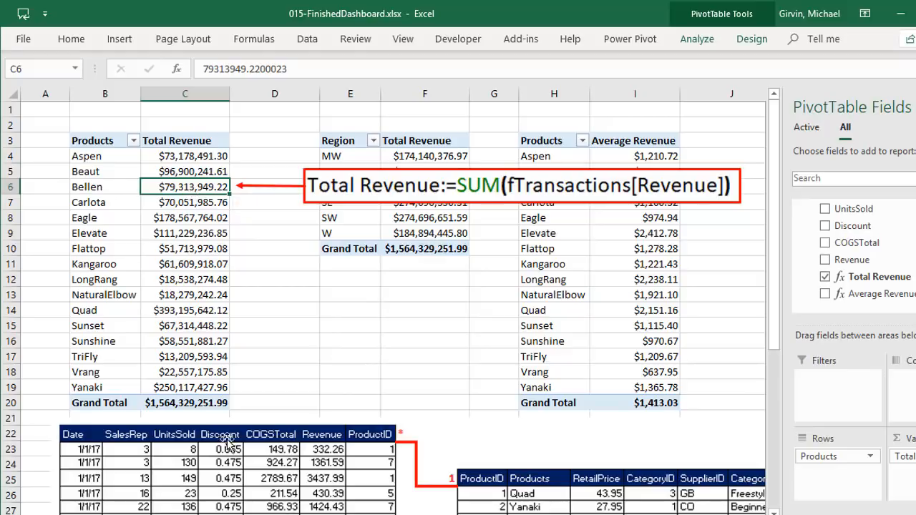
{"action": "left_click_drag", "start_coordinate": [227, 463], "coordinate": [180, 143]}
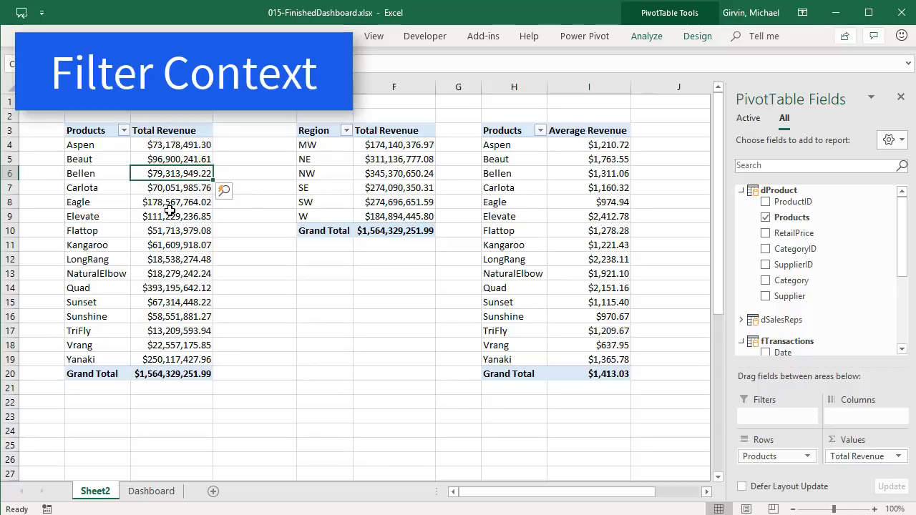
{"action": "mouse_move", "coordinate": [169, 208]}
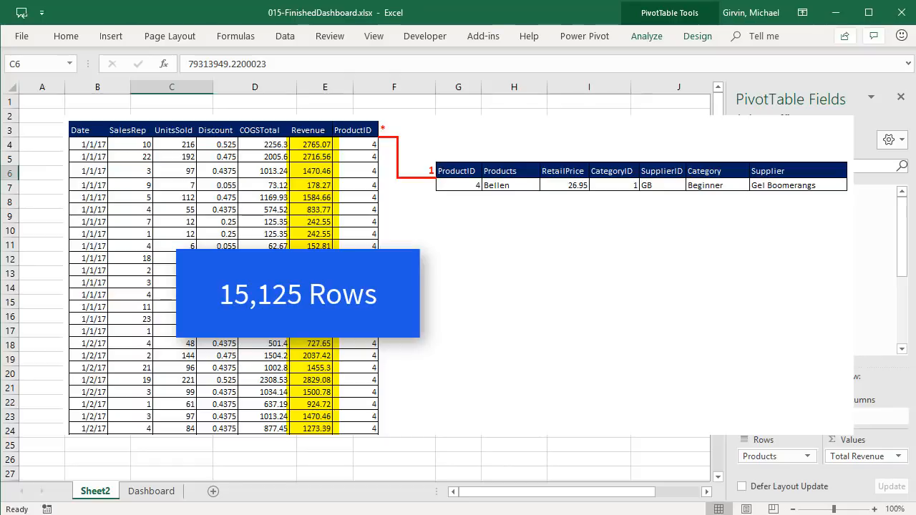
{"action": "left_click", "coordinate": [98, 174]}
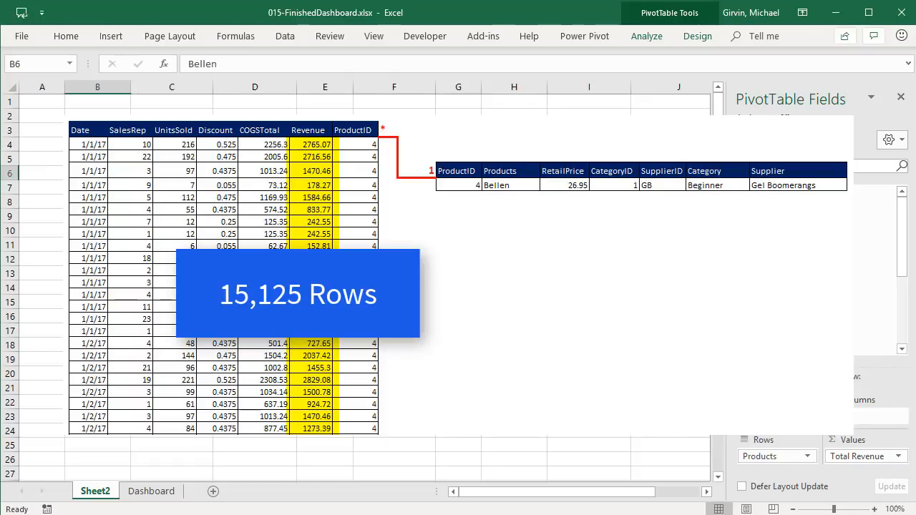
{"action": "left_click", "coordinate": [172, 173]}
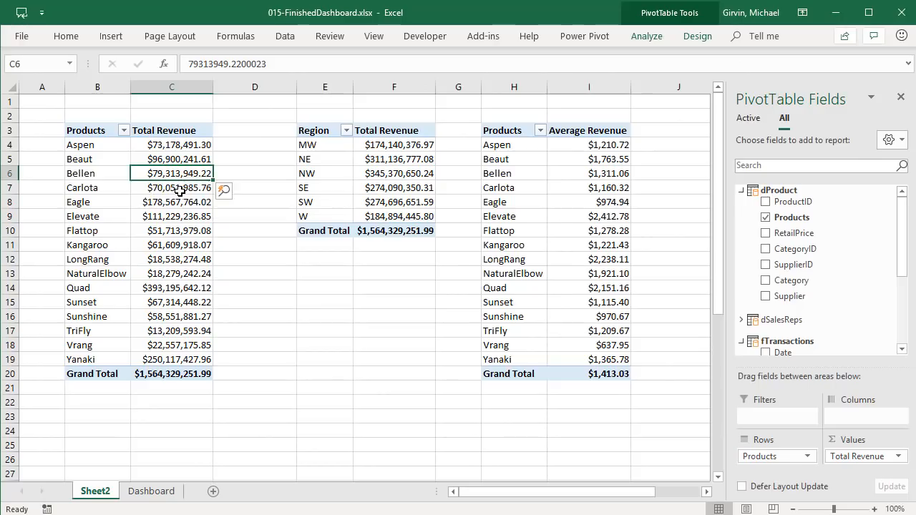
{"action": "left_click", "coordinate": [170, 187]}
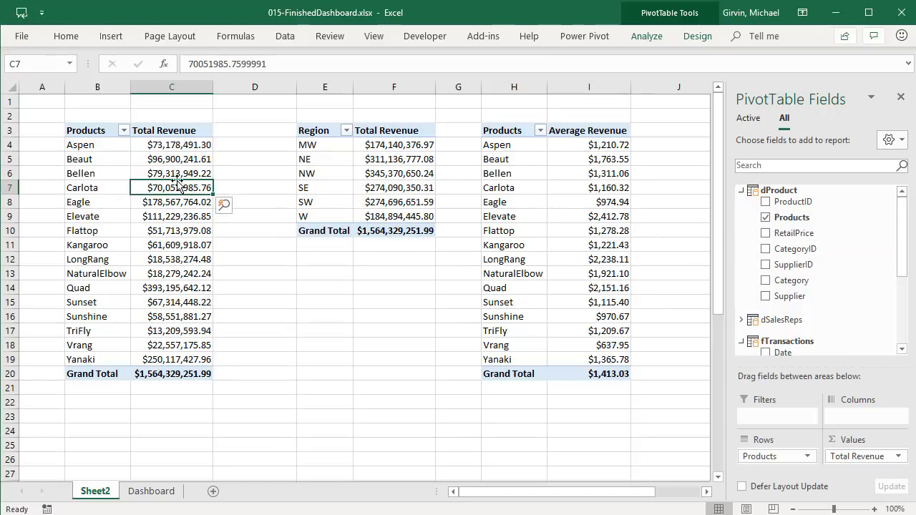
{"action": "scroll", "coordinate": [859, 292], "scroll_direction": "down", "scroll_amount": 3}
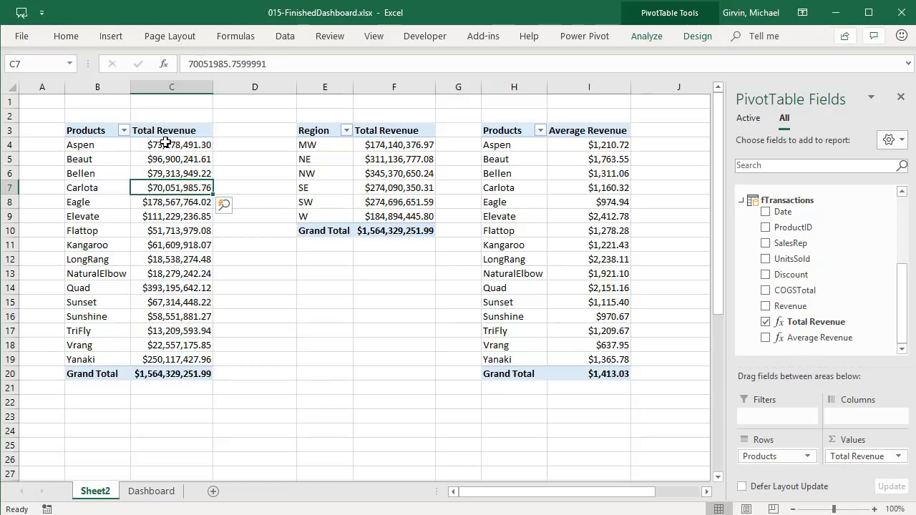
- Switch to the Power Pivot diagram and move the dProduct table slightly farther from fTransactions
{"action": "mouse_move", "coordinate": [172, 307]}
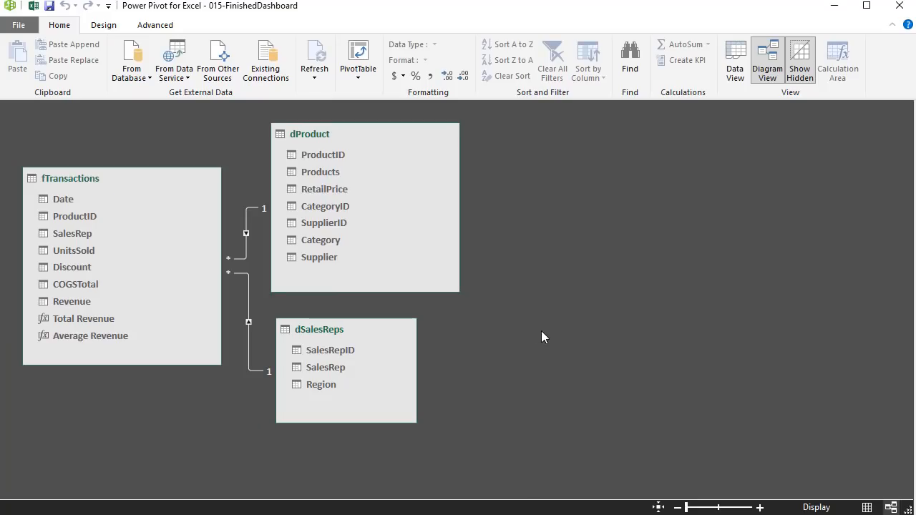
{"action": "left_click_drag", "start_coordinate": [356, 135], "coordinate": [374, 135]}
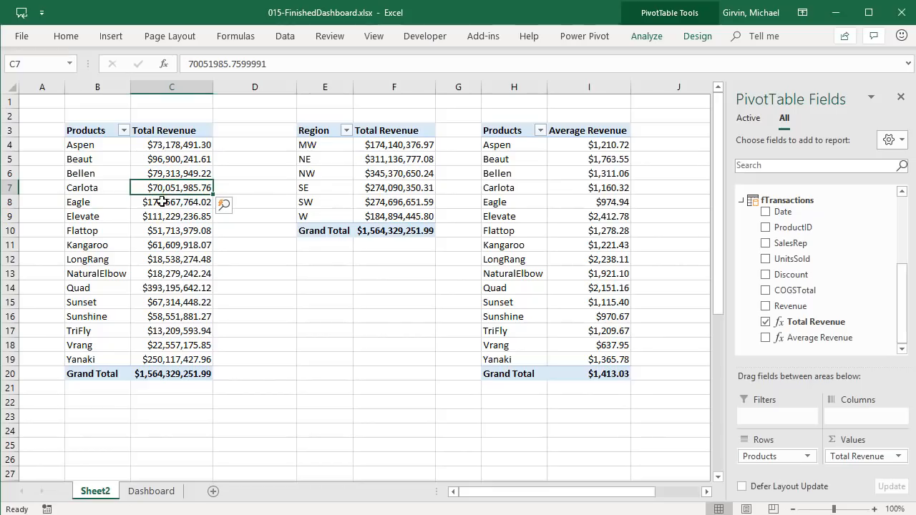
- Return to Excel and examine the Total Revenue cells for Eagle, Elevate and Flattop in the PivotTable at B3
{"action": "left_click", "coordinate": [160, 202]}
{"action": "left_click", "coordinate": [166, 216]}
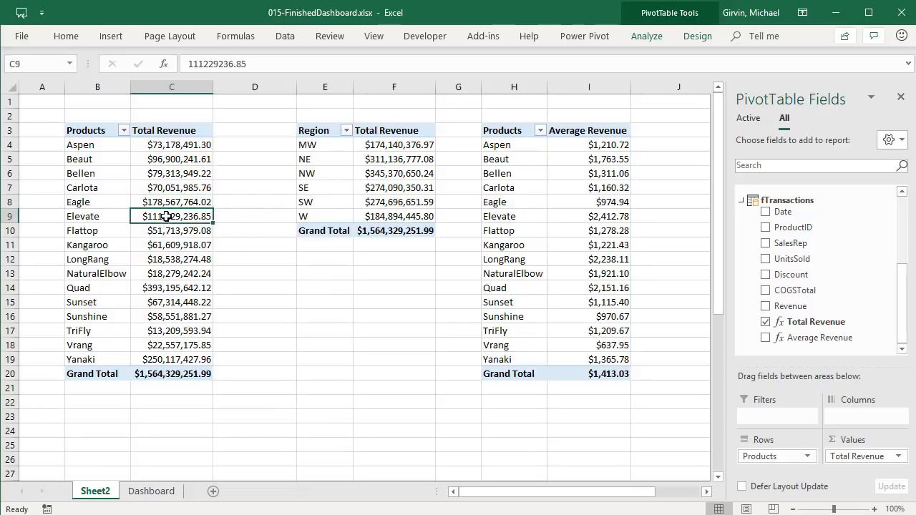
{"action": "left_click", "coordinate": [179, 230]}
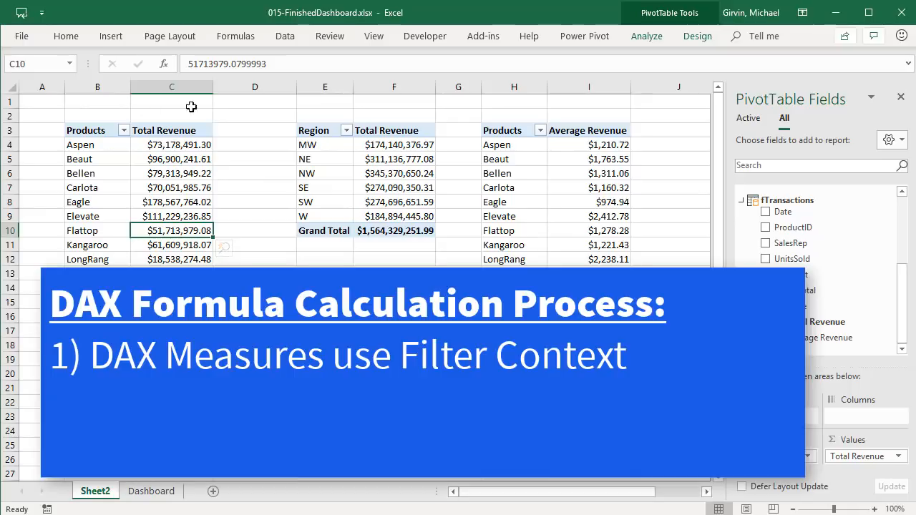
{"action": "mouse_move", "coordinate": [185, 233]}
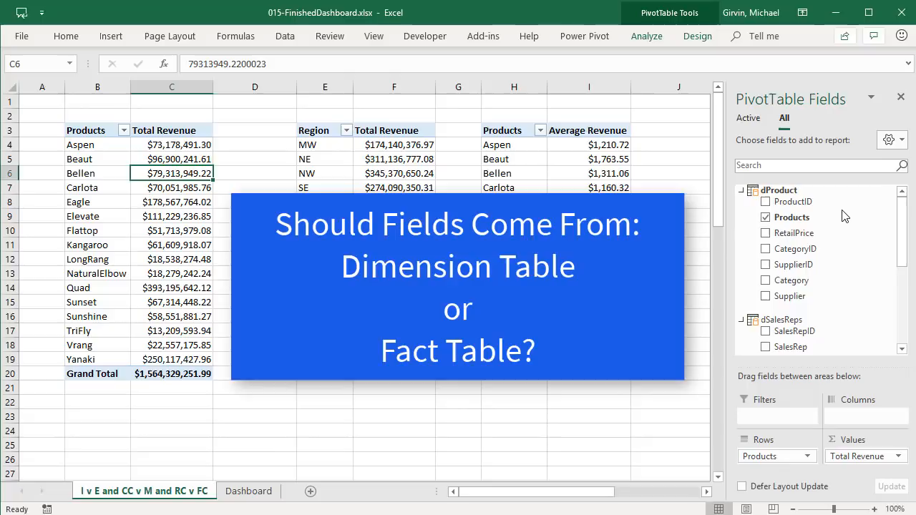
- Replace Products with ProductID from dProduct in the Rows of the PivotTable at B3
{"action": "mouse_move", "coordinate": [901, 254]}
{"action": "left_mouse_down"}
{"action": "mouse_move", "coordinate": [902, 328]}
{"action": "mouse_move", "coordinate": [902, 245]}
{"action": "left_mouse_up"}
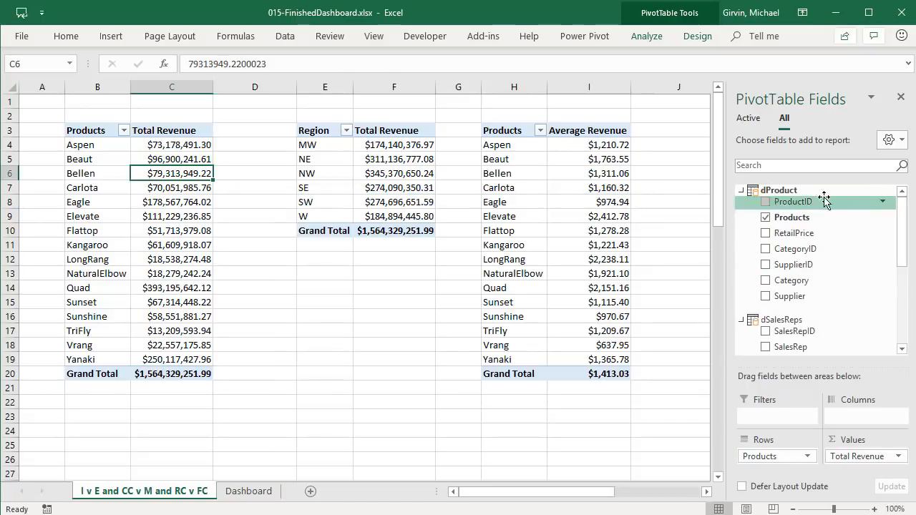
{"action": "left_click", "coordinate": [766, 218]}
{"action": "left_click_drag", "start_coordinate": [788, 202], "coordinate": [776, 463]}
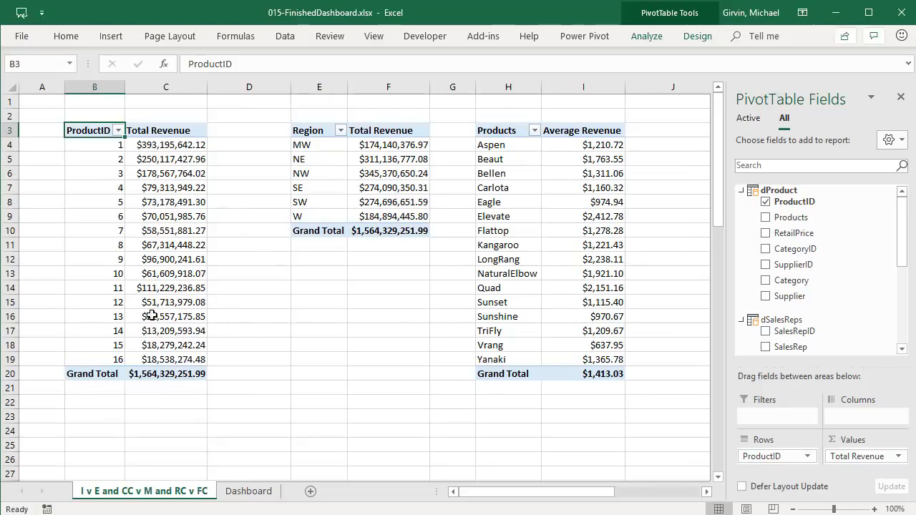
- Replace dProduct's ProductID with ProductID from fTransactions in the Rows of the PivotTable at B3
{"action": "left_click", "coordinate": [765, 202]}
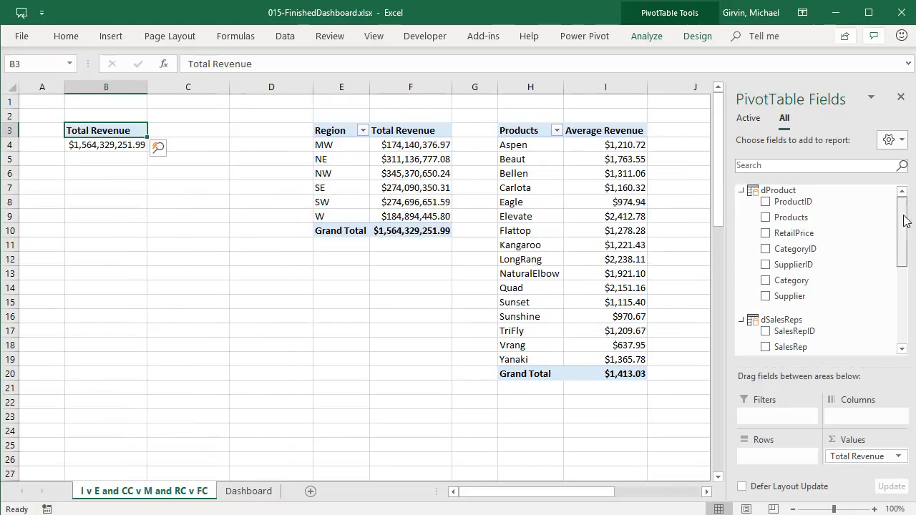
{"action": "left_click_drag", "start_coordinate": [903, 215], "coordinate": [903, 300]}
{"action": "left_click_drag", "start_coordinate": [784, 228], "coordinate": [767, 459]}
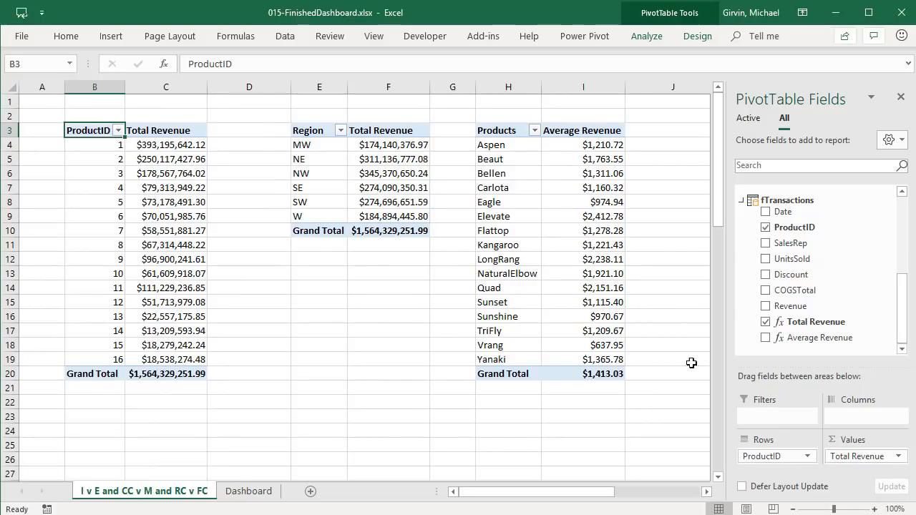
- Remove fTransactions' ProductID from the PivotTable at B3 and put Products from dProduct back in Rows
{"action": "left_click", "coordinate": [766, 227]}
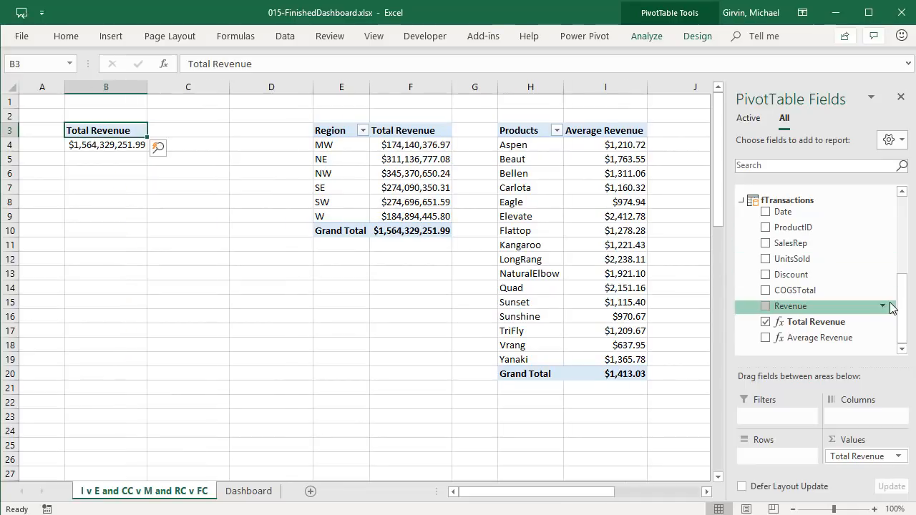
{"action": "scroll", "coordinate": [787, 300], "scroll_direction": "up", "scroll_amount": 5}
{"action": "left_click", "coordinate": [767, 218]}
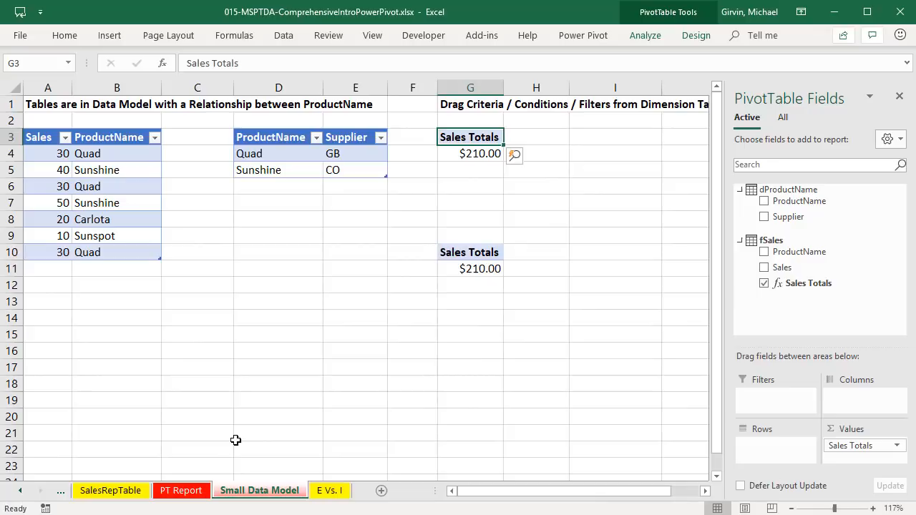
- On the Small Data Model sheet, compare the tables' ProductName columns and check the fSales to dProductName relationship in Power Pivot
{"action": "left_click", "coordinate": [99, 155]}
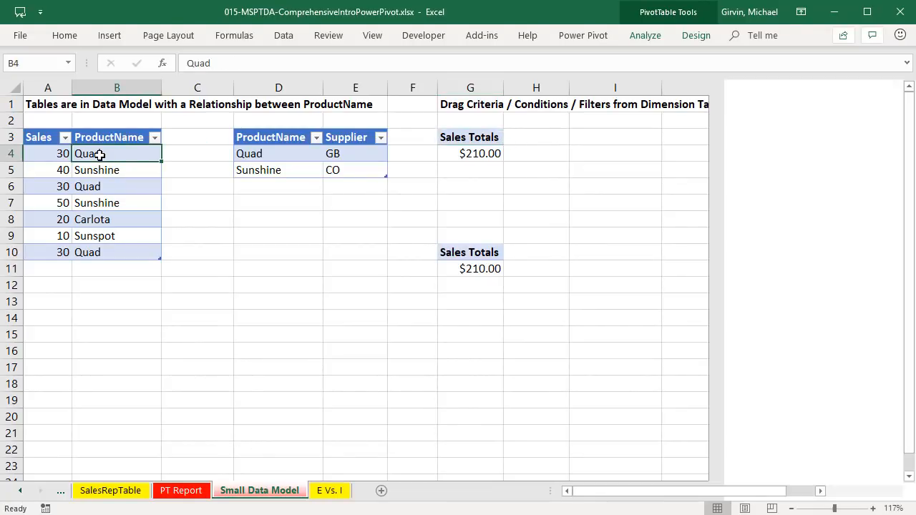
{"action": "left_click", "coordinate": [265, 155]}
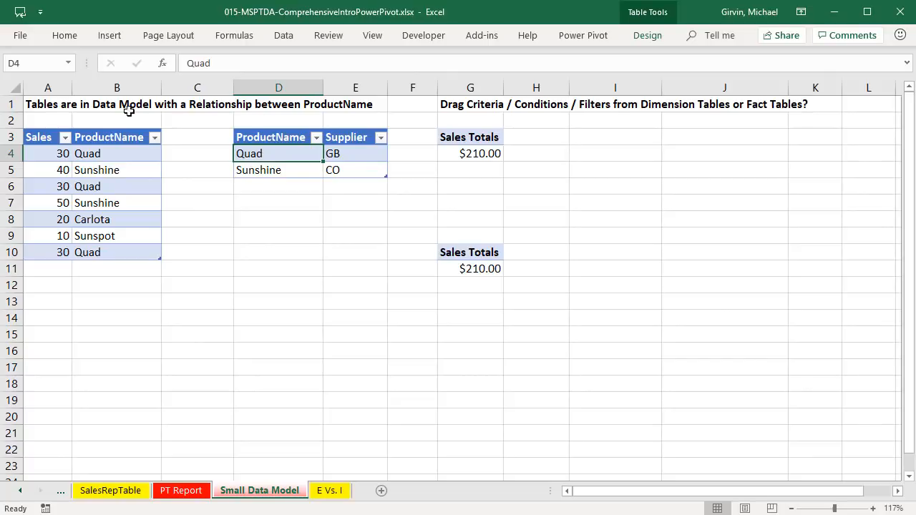
{"action": "key", "text": "alt+Tab"}
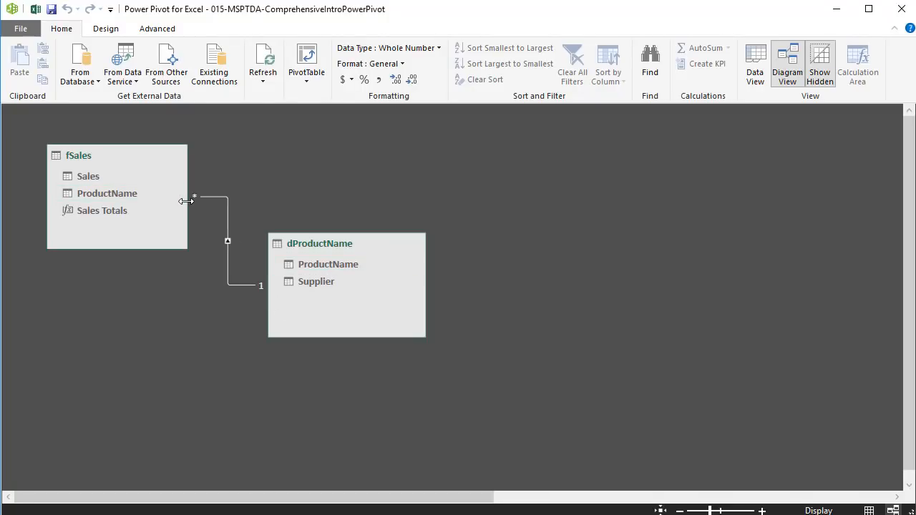
{"action": "key", "text": "alt+Tab"}
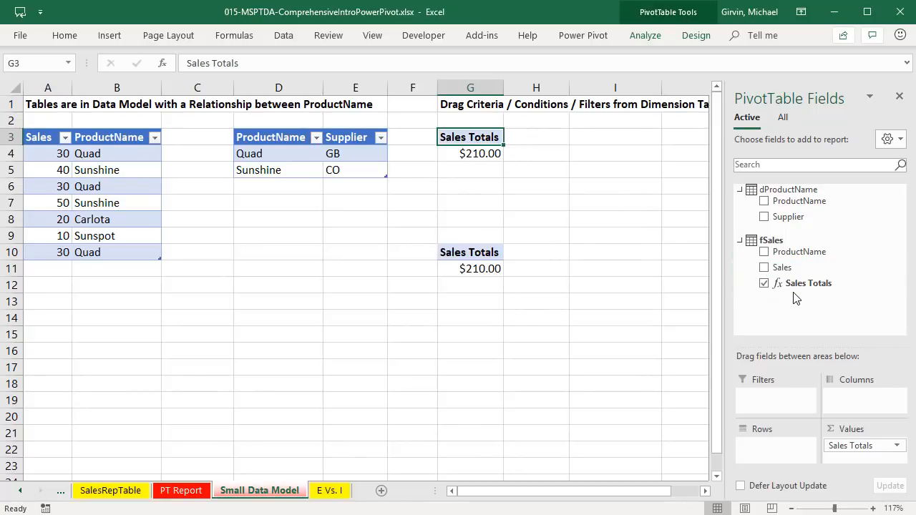
- Add ProductName from dProductName to the Rows of the PivotTable at G3 and ProductName from fSales to the Rows of the one at G10
{"action": "left_click", "coordinate": [470, 252]}
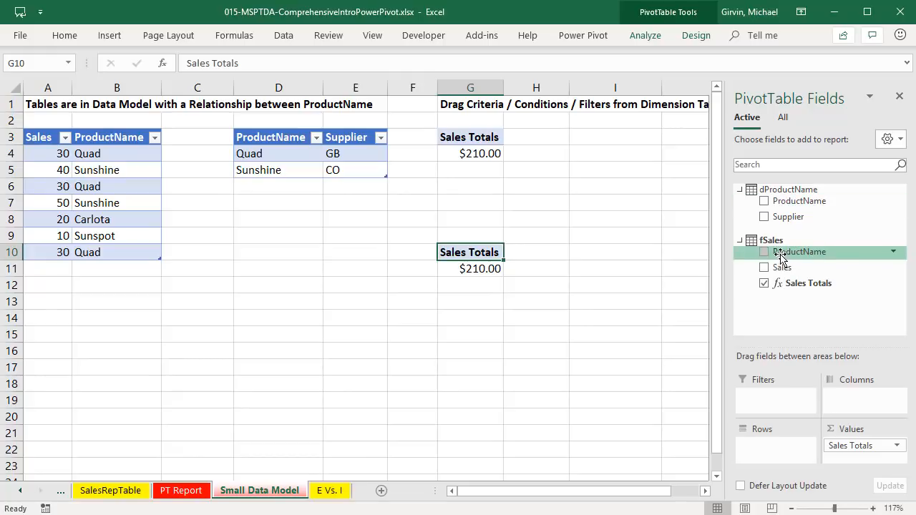
{"action": "left_click", "coordinate": [475, 136]}
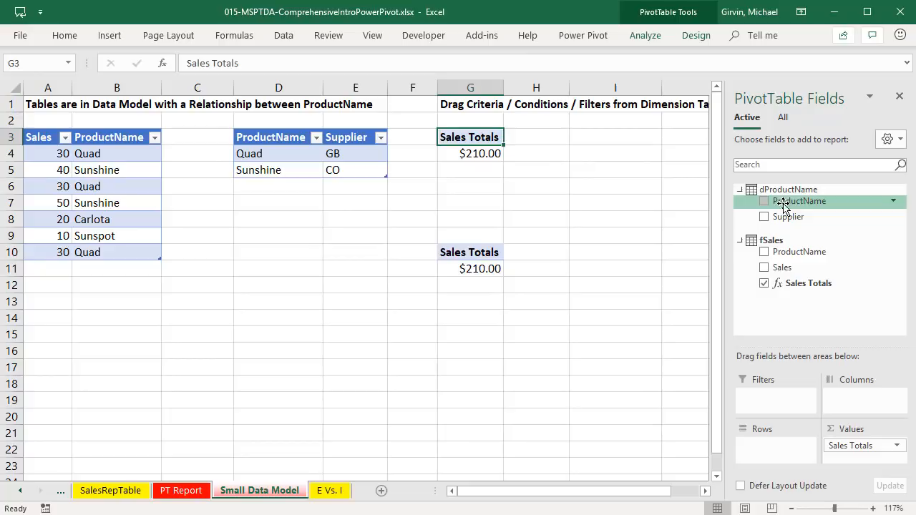
{"action": "left_click_drag", "start_coordinate": [792, 204], "coordinate": [774, 455]}
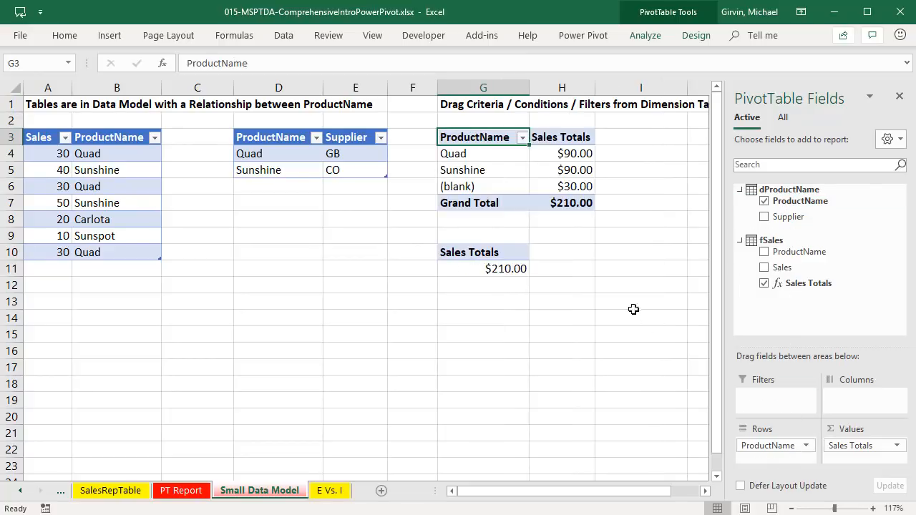
{"action": "left_click", "coordinate": [503, 254]}
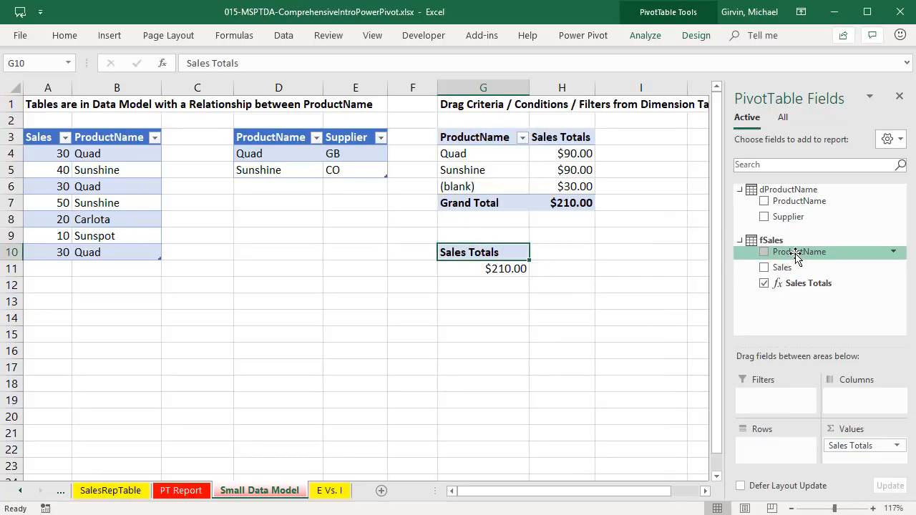
{"action": "left_click_drag", "start_coordinate": [796, 256], "coordinate": [768, 440]}
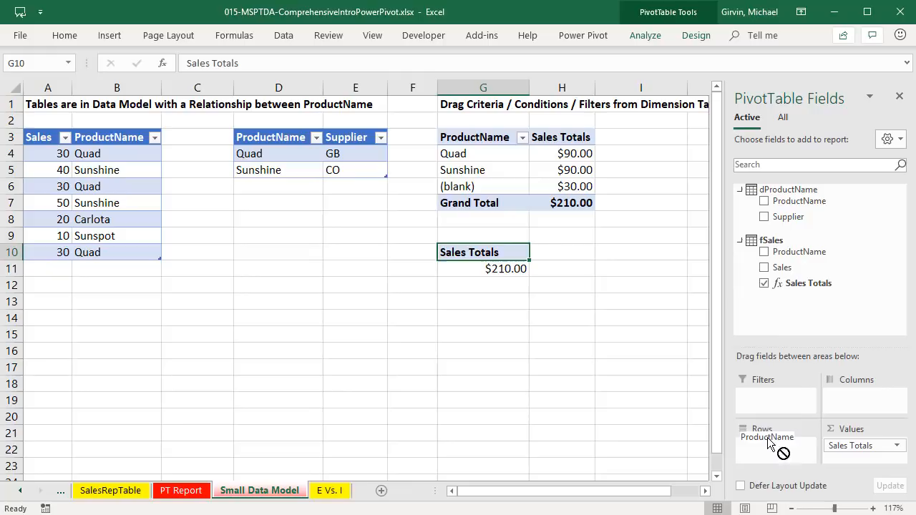
- Examine the (blank) row of the PivotTable at G3 against the product names in the PivotTable at G10 and the source tables
{"action": "left_click_drag", "start_coordinate": [467, 188], "coordinate": [555, 186]}
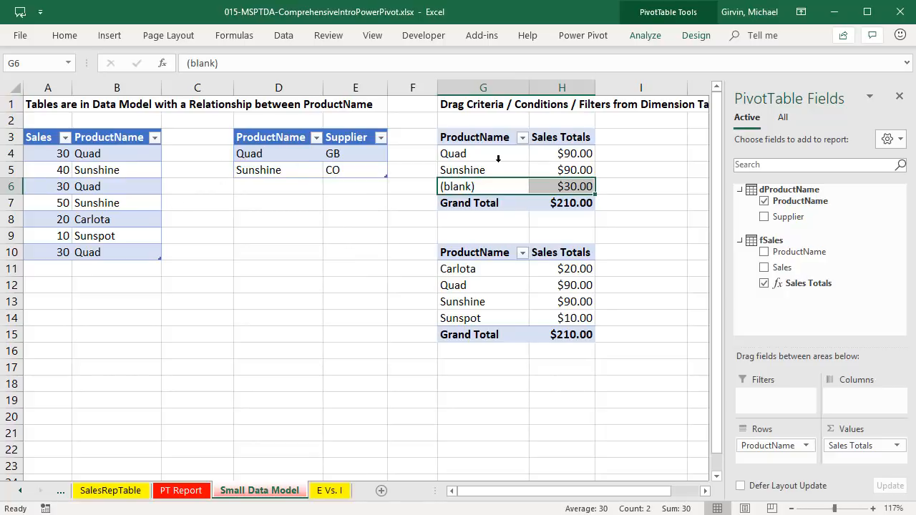
{"action": "left_click", "coordinate": [483, 255]}
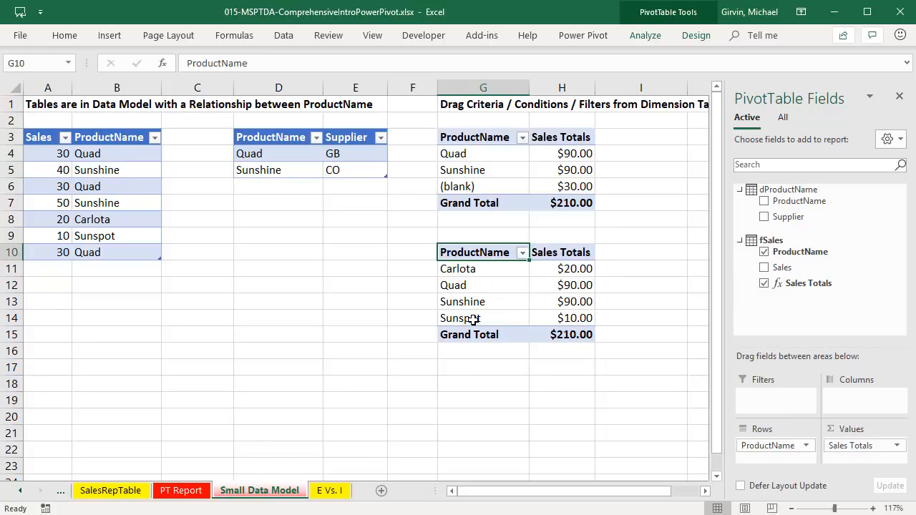
{"action": "left_click", "coordinate": [506, 158]}
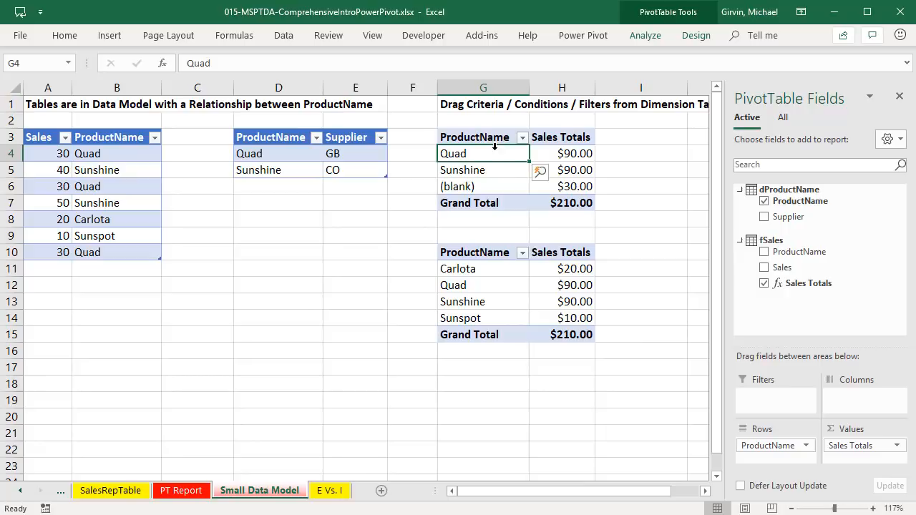
{"action": "left_click_drag", "start_coordinate": [466, 187], "coordinate": [582, 188]}
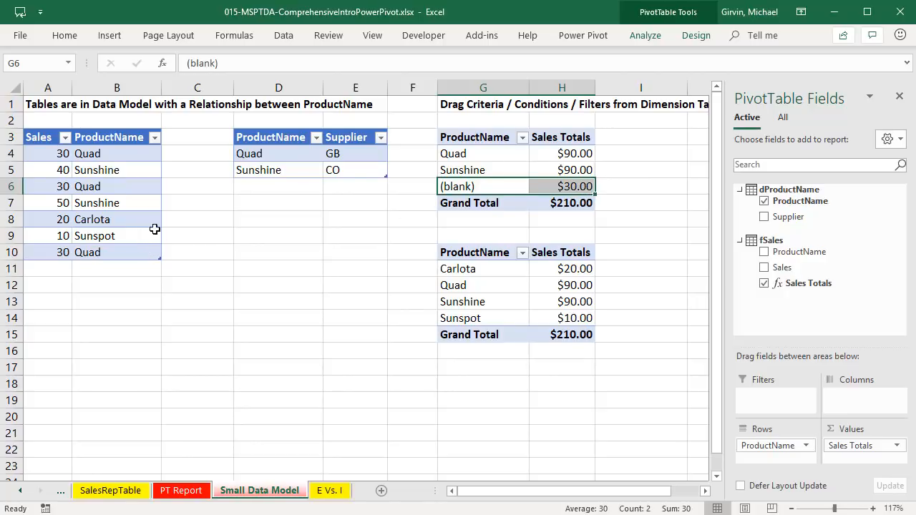
{"action": "left_click", "coordinate": [544, 187]}
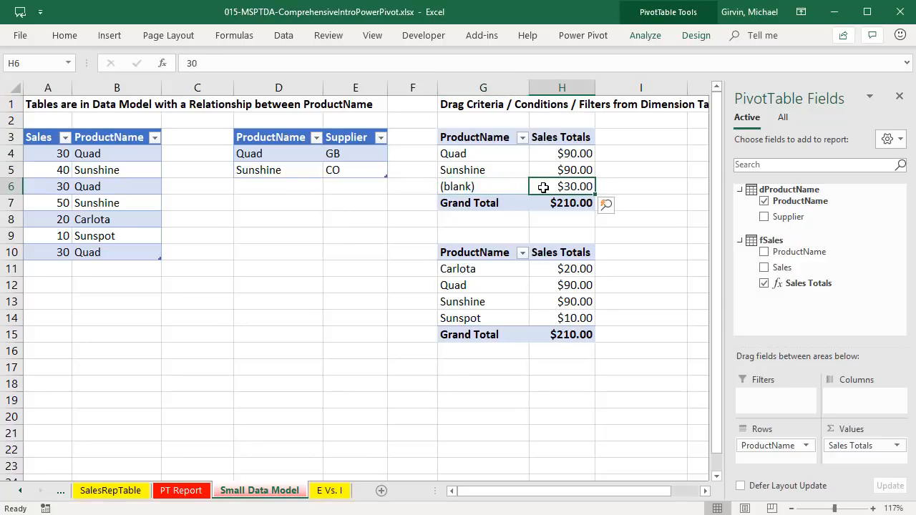
{"action": "left_click", "coordinate": [474, 187]}
{"action": "left_click", "coordinate": [538, 187]}
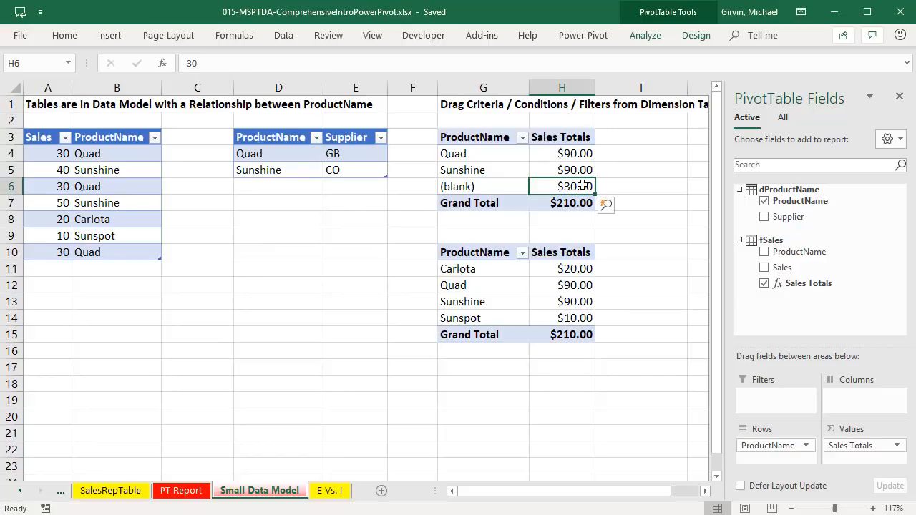
{"action": "left_click_drag", "start_coordinate": [587, 185], "coordinate": [556, 186]}
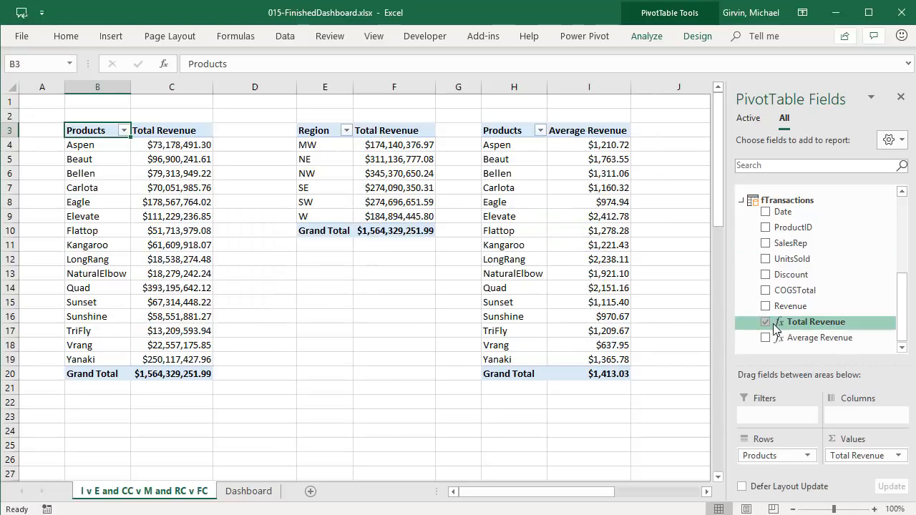
- In Power Pivot, hide fTransactions' ProductID, SalesRep, UnitsSold, Discount, COGSTotal and Revenue columns from client tools and review them in Data View
{"action": "key", "text": "alt+Tab"}
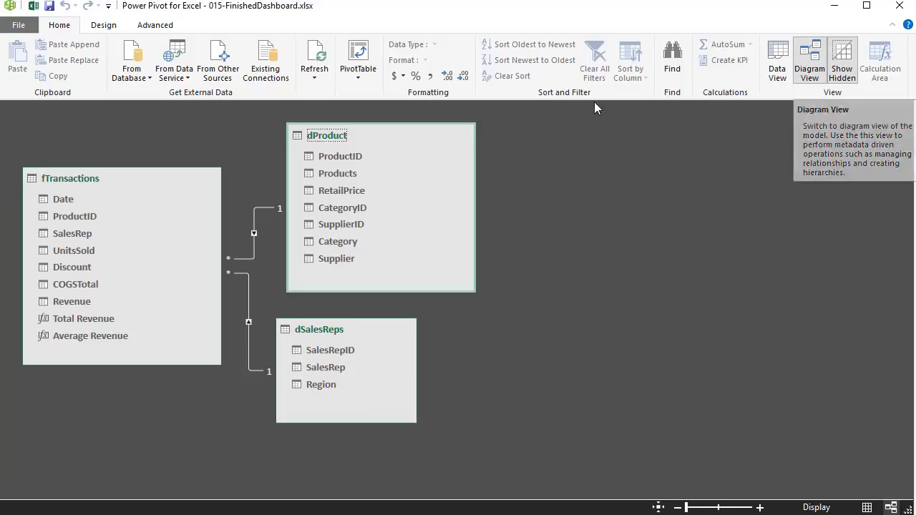
{"action": "left_click", "coordinate": [67, 201]}
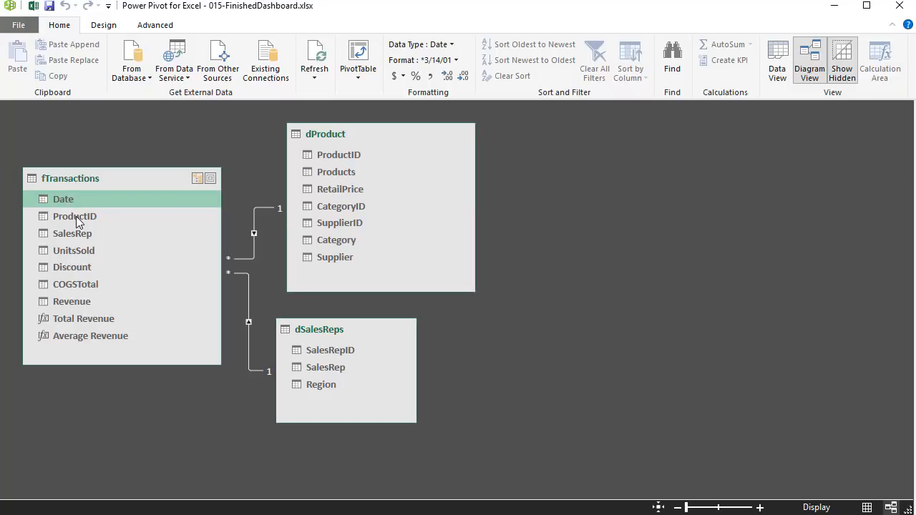
{"action": "left_click", "coordinate": [76, 215]}
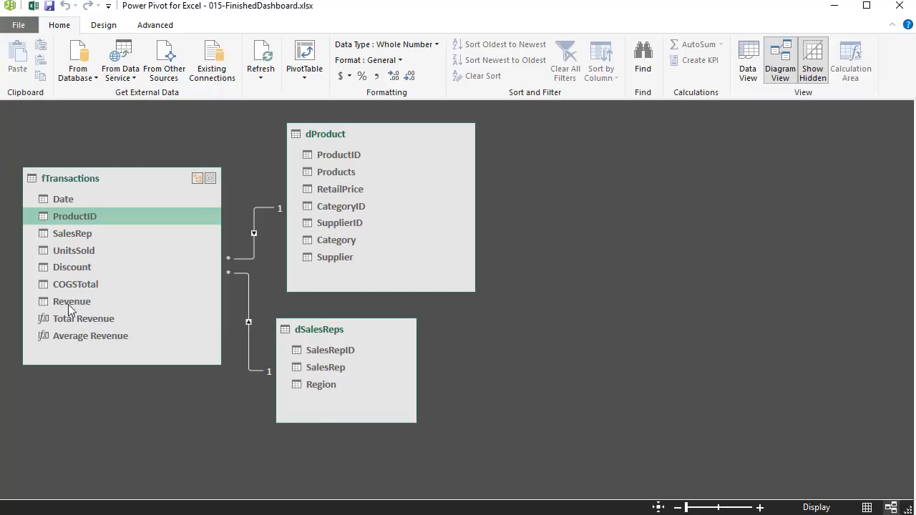
{"action": "key", "text": "shift"}
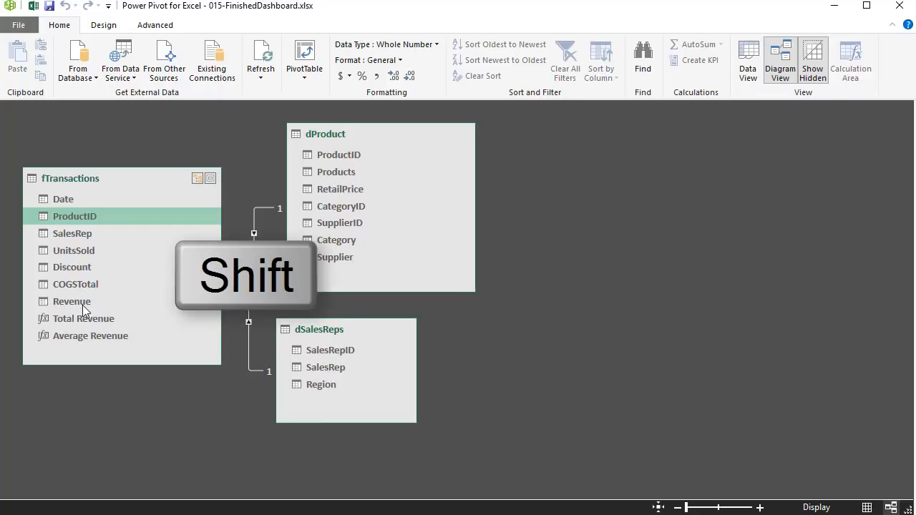
{"action": "left_click", "coordinate": [82, 307], "text": "shift"}
{"action": "right_click", "coordinate": [110, 240]}
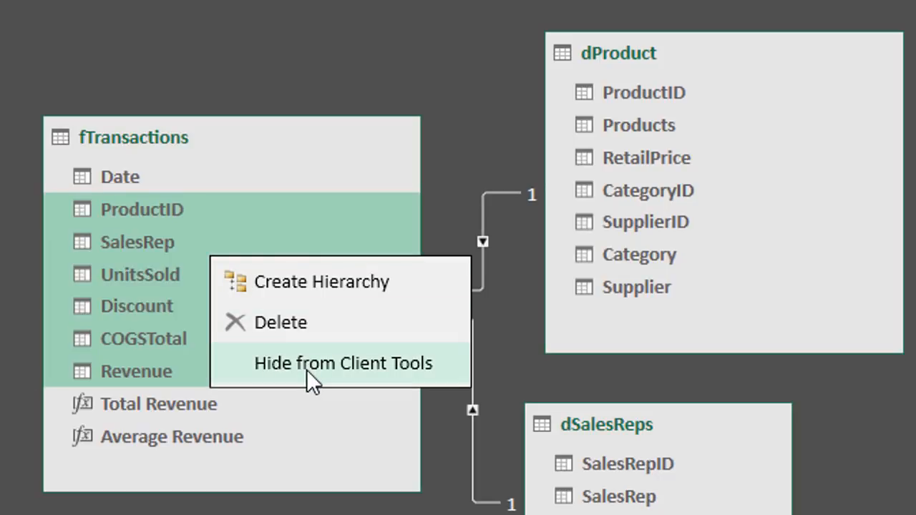
{"action": "left_click", "coordinate": [308, 365]}
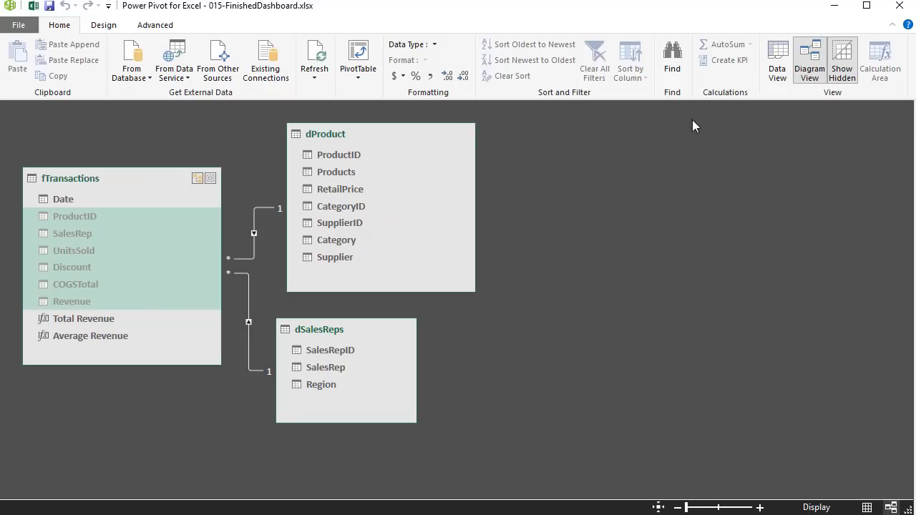
{"action": "left_click", "coordinate": [777, 74]}
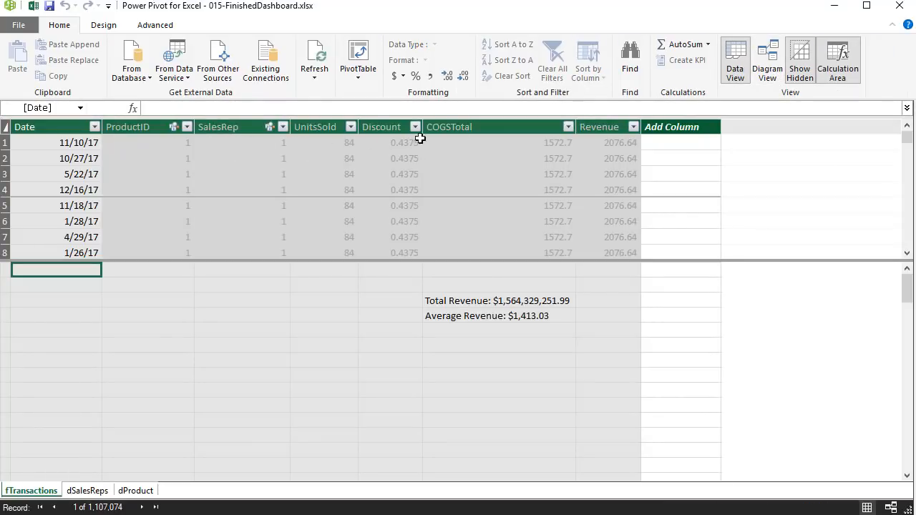
{"action": "key", "text": "alt+Tab"}
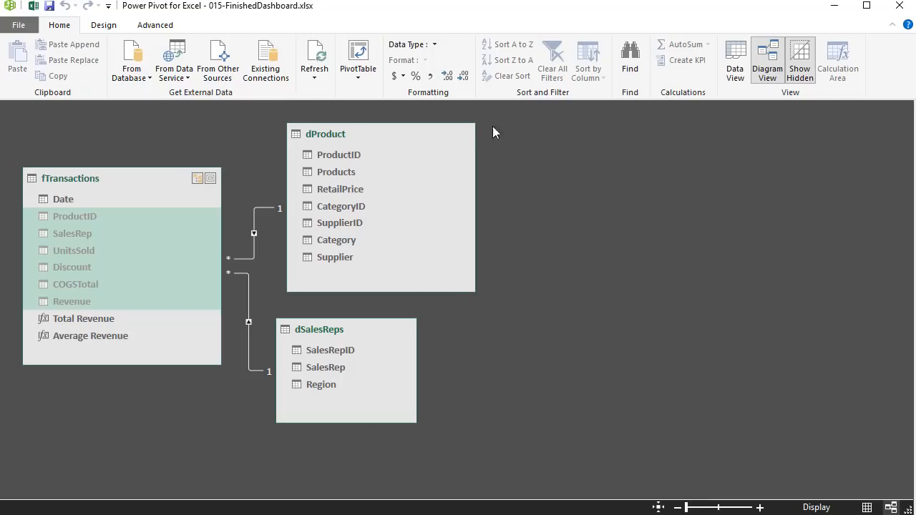
{"action": "left_click", "coordinate": [359, 156]}
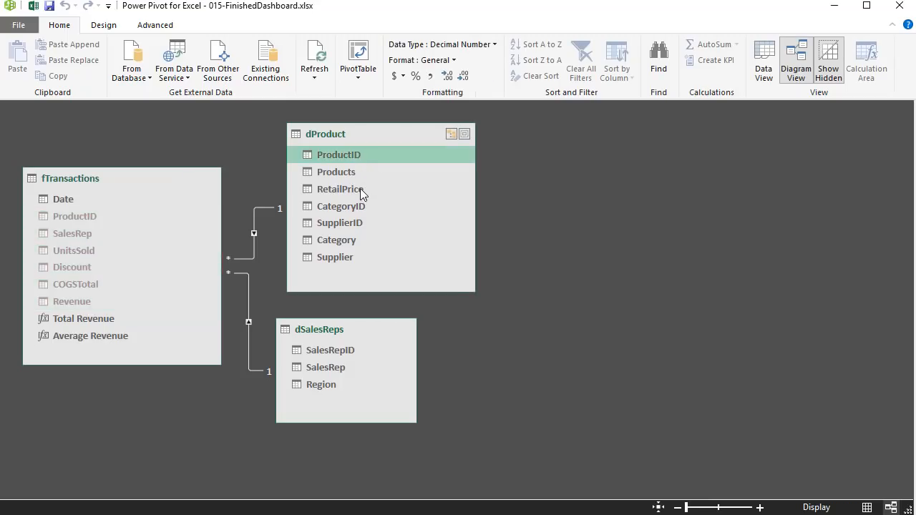
{"action": "left_click", "coordinate": [359, 189], "text": "ctrl"}
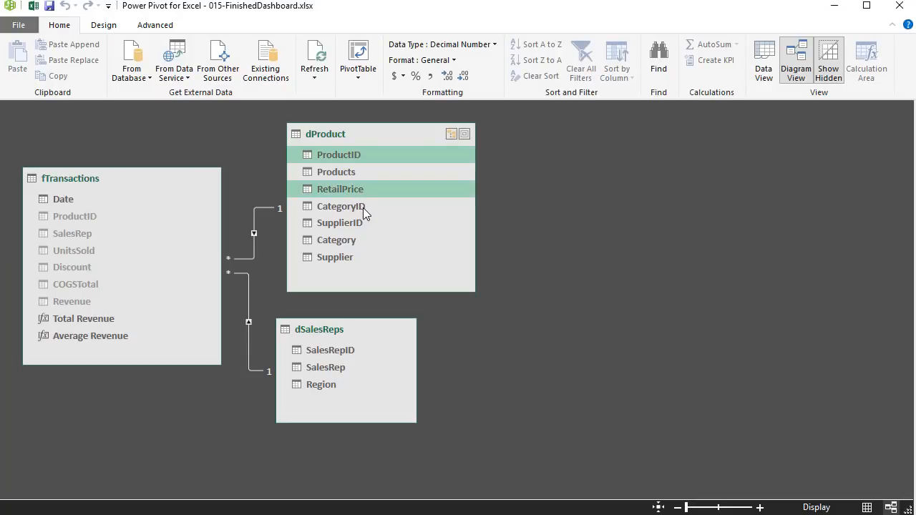
{"action": "left_click", "coordinate": [360, 208], "text": "ctrl"}
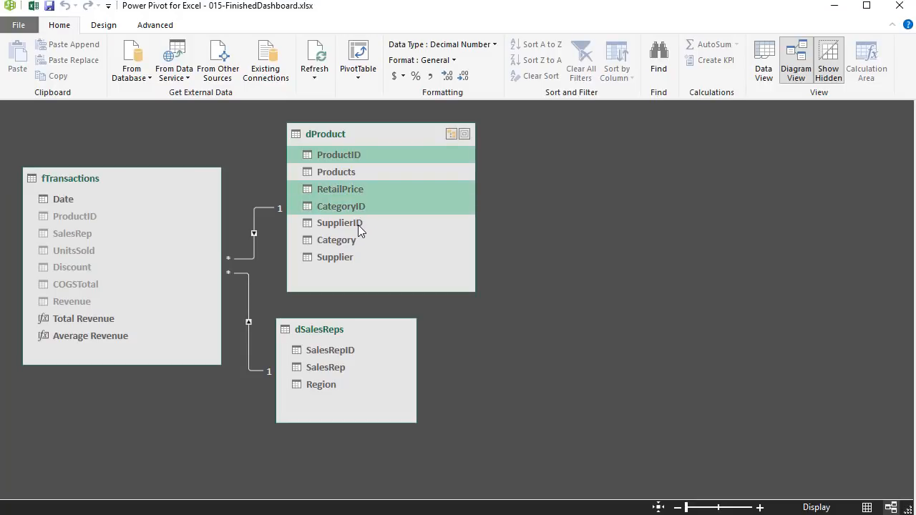
{"action": "left_click", "coordinate": [360, 224], "text": "ctrl"}
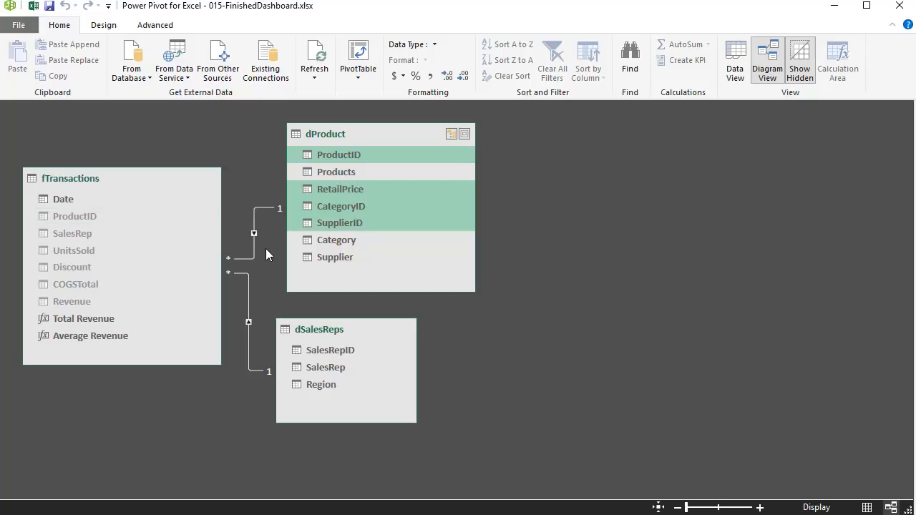
- Hide the ProductID and RetailPrice fields of the dProduct table from client tools
{"action": "left_click", "coordinate": [349, 154]}
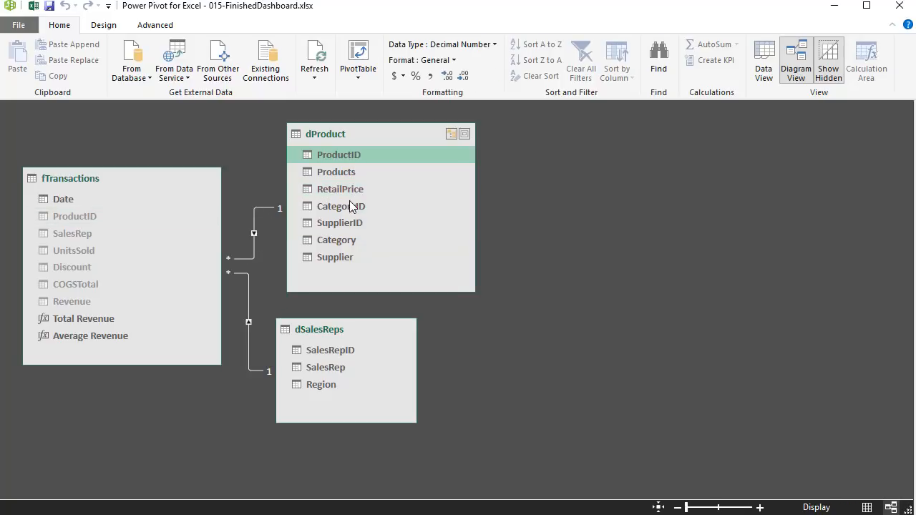
{"action": "left_click", "coordinate": [343, 191], "text": "ctrl"}
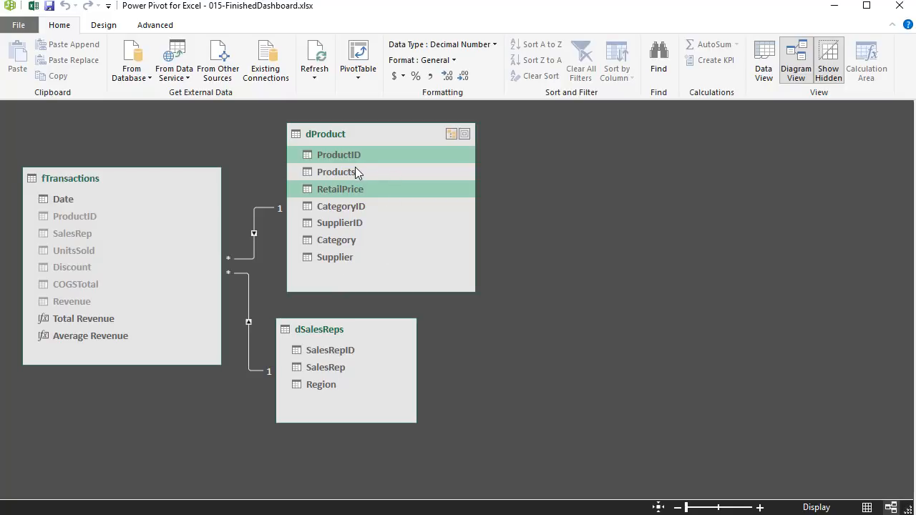
{"action": "right_click", "coordinate": [368, 191]}
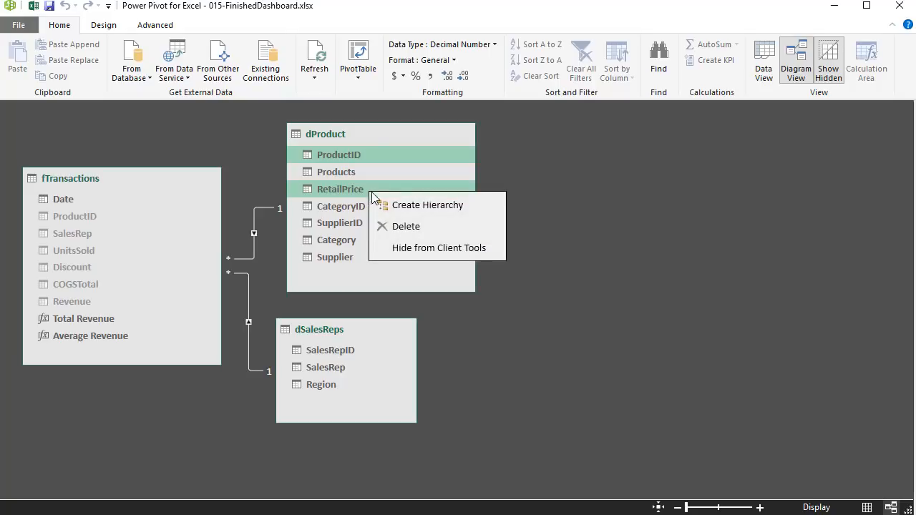
{"action": "left_click", "coordinate": [426, 248]}
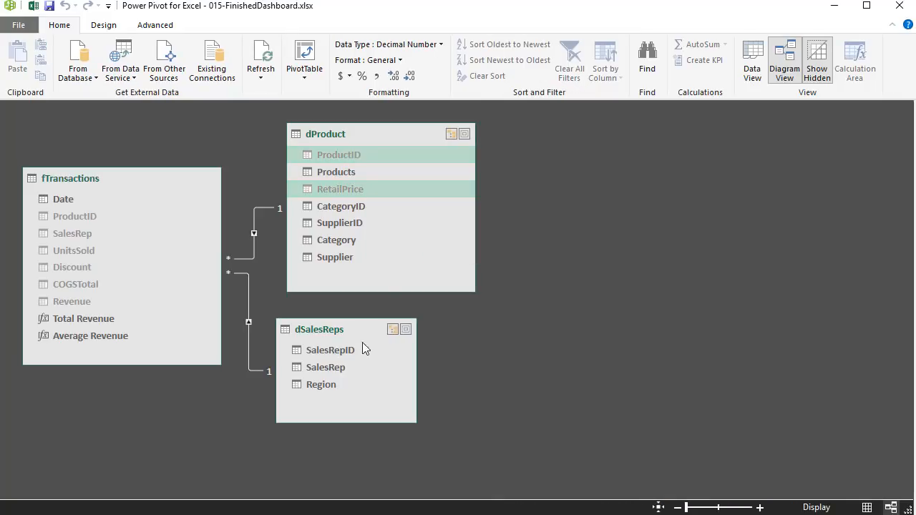
- Hide the SalesRepID field of the dSalesReps table from client tools
{"action": "left_click", "coordinate": [343, 349]}
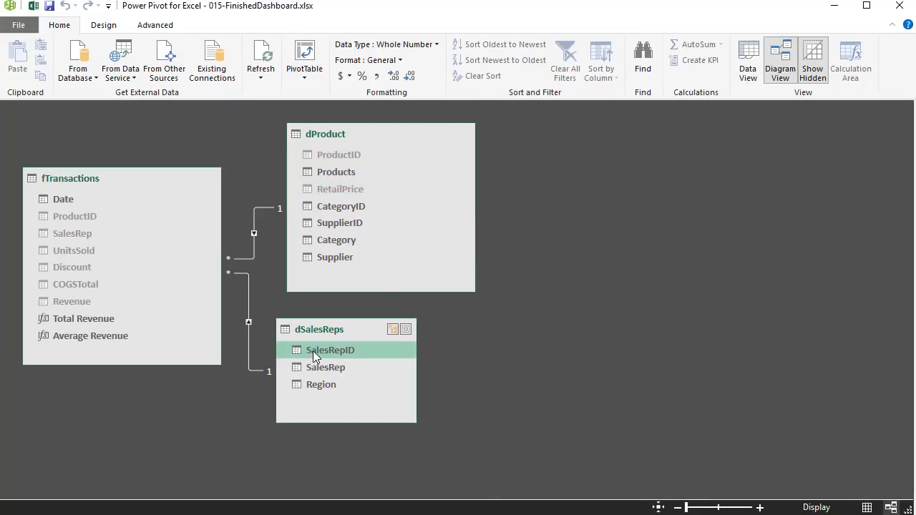
{"action": "right_click", "coordinate": [358, 351]}
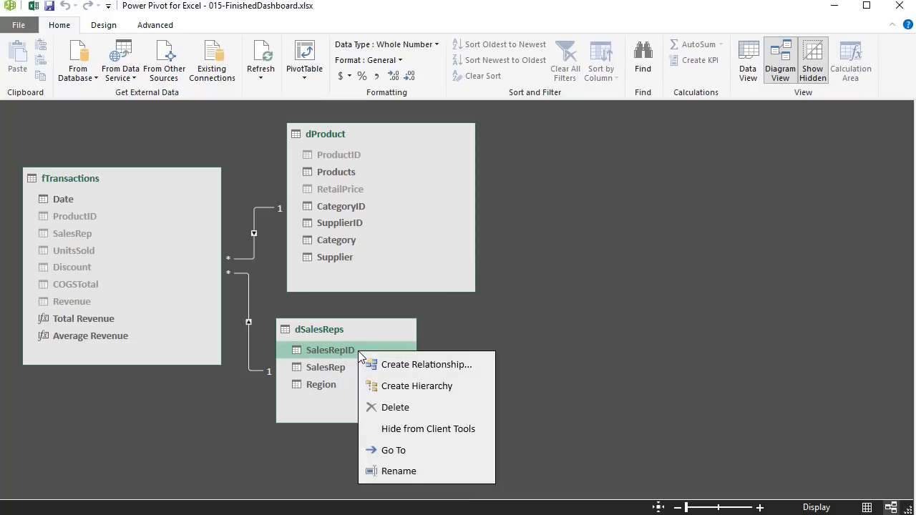
{"action": "left_click", "coordinate": [419, 429]}
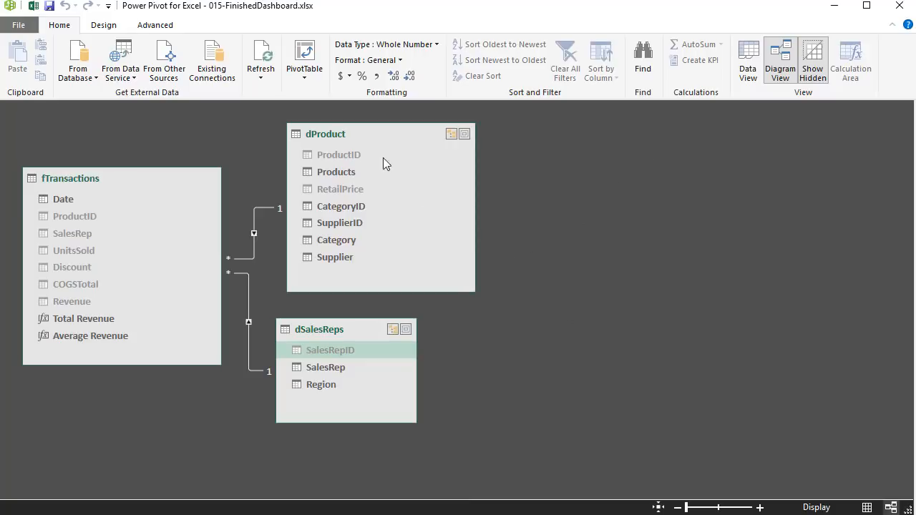
- Check dProduct's table options in Power Pivot, then switch to Excel and examine the fields listed for the PivotTable at B3
{"action": "right_click", "coordinate": [367, 130]}
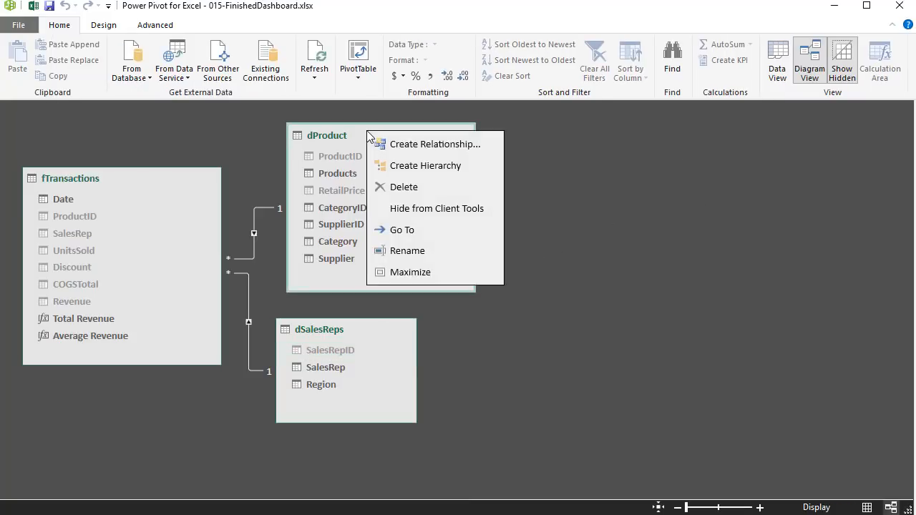
{"action": "left_click", "coordinate": [419, 209]}
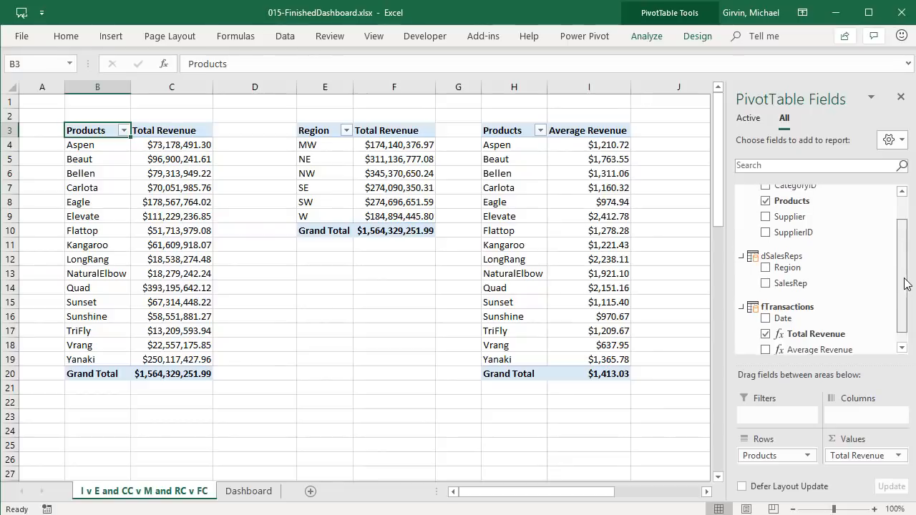
{"action": "scroll", "coordinate": [856, 215], "scroll_direction": "up", "scroll_amount": 2}
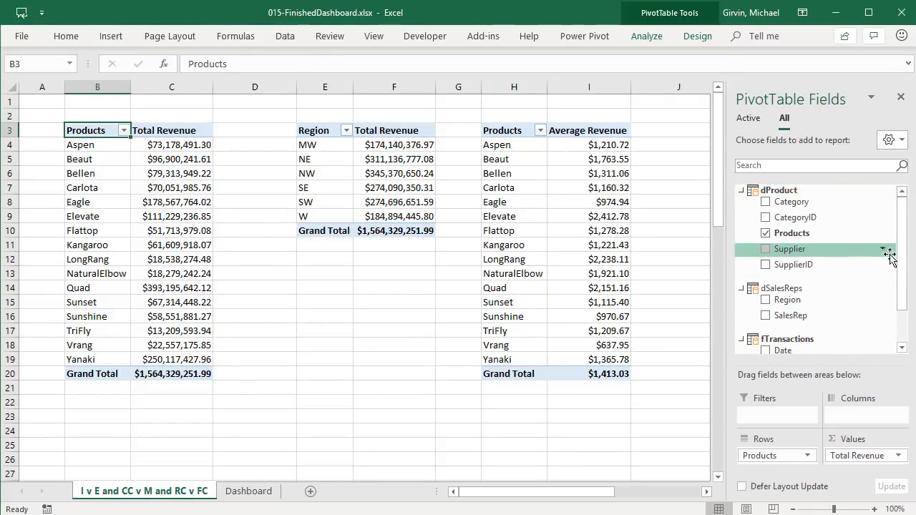
{"action": "left_click_drag", "start_coordinate": [902, 257], "coordinate": [904, 231]}
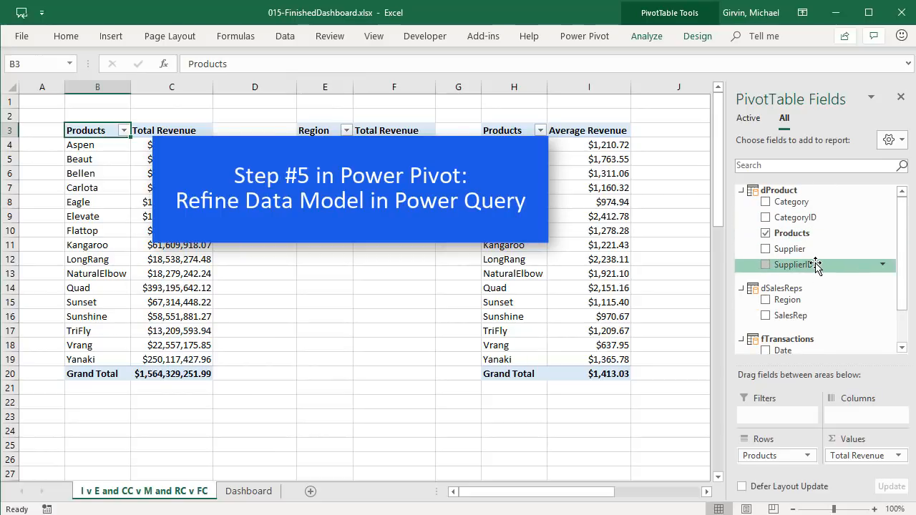
- Edit the dProduct query in Power Query and remove its CategoryID and SupplierID columns
{"action": "left_click", "coordinate": [282, 40]}
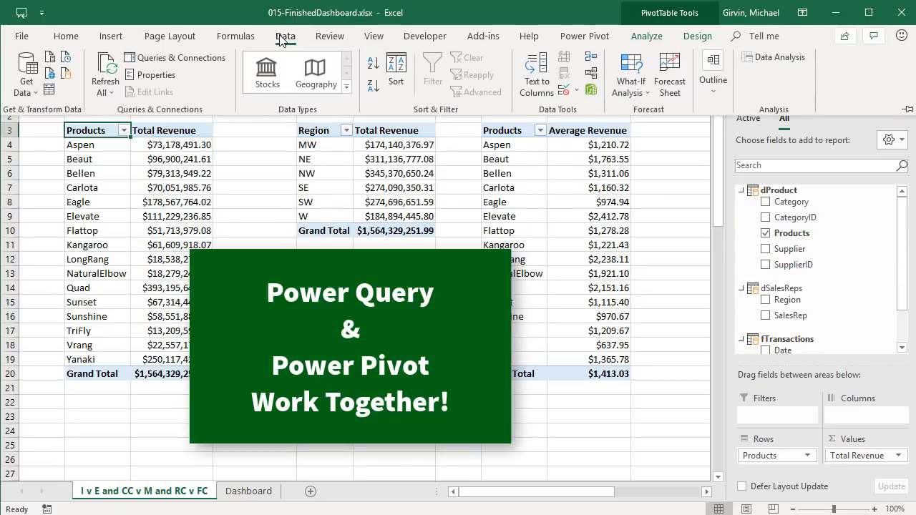
{"action": "left_click", "coordinate": [187, 58]}
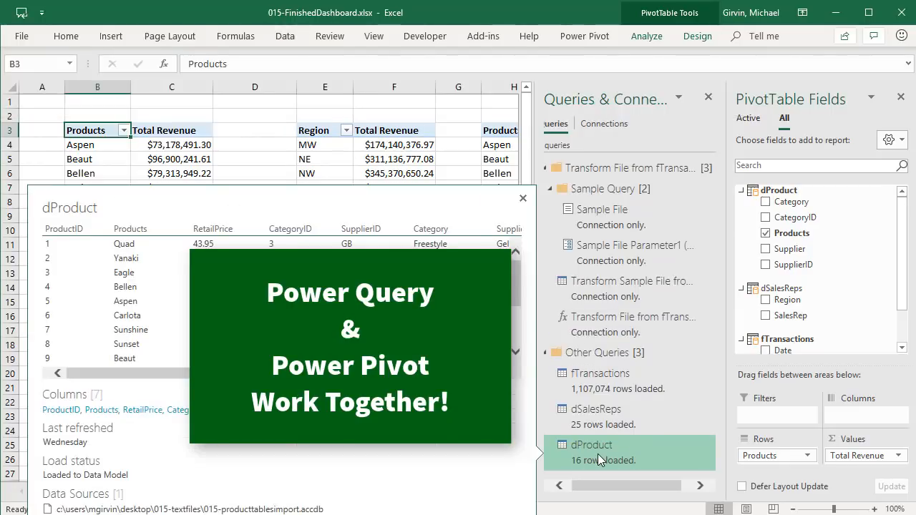
{"action": "double_click", "coordinate": [597, 453]}
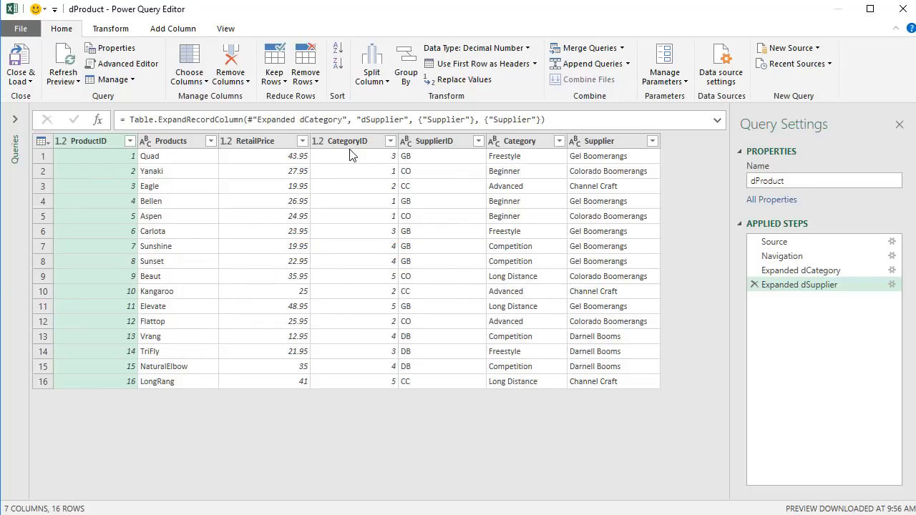
{"action": "left_click", "coordinate": [347, 143]}
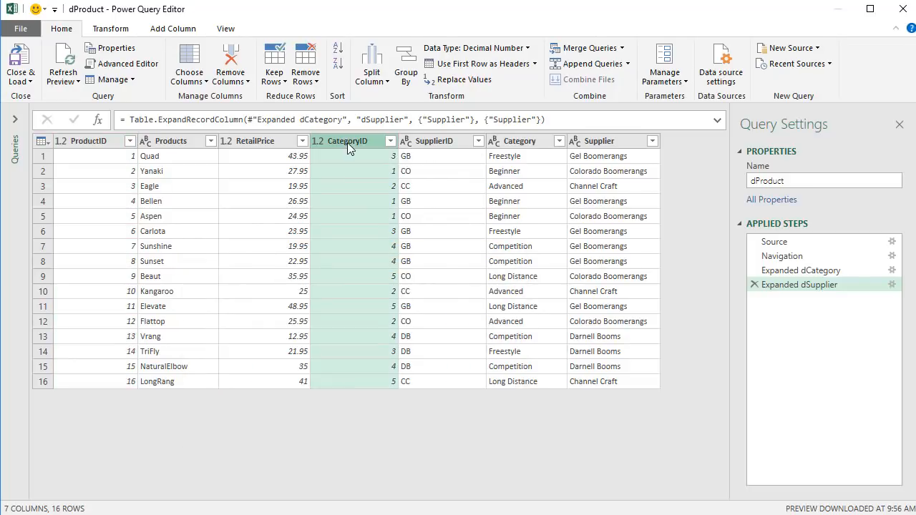
{"action": "left_click", "coordinate": [463, 141], "text": "ctrl"}
{"action": "right_click", "coordinate": [431, 141]}
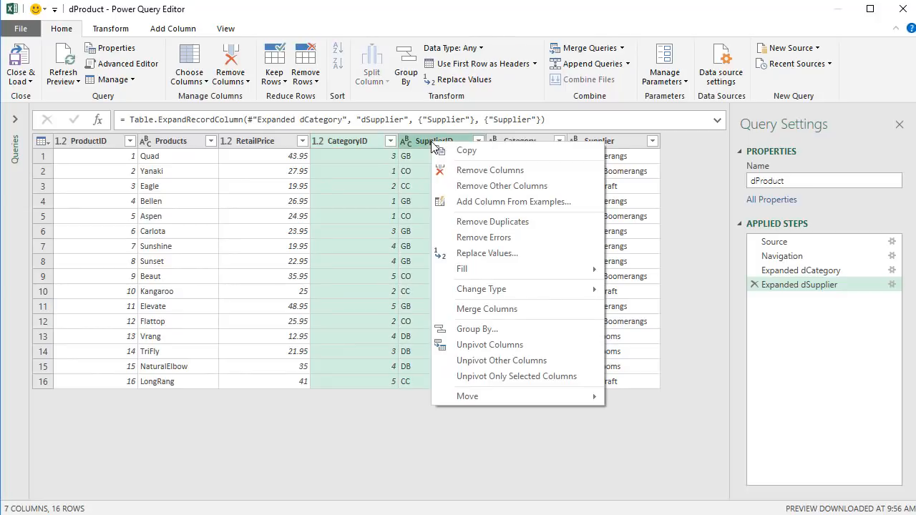
{"action": "left_click", "coordinate": [467, 174]}
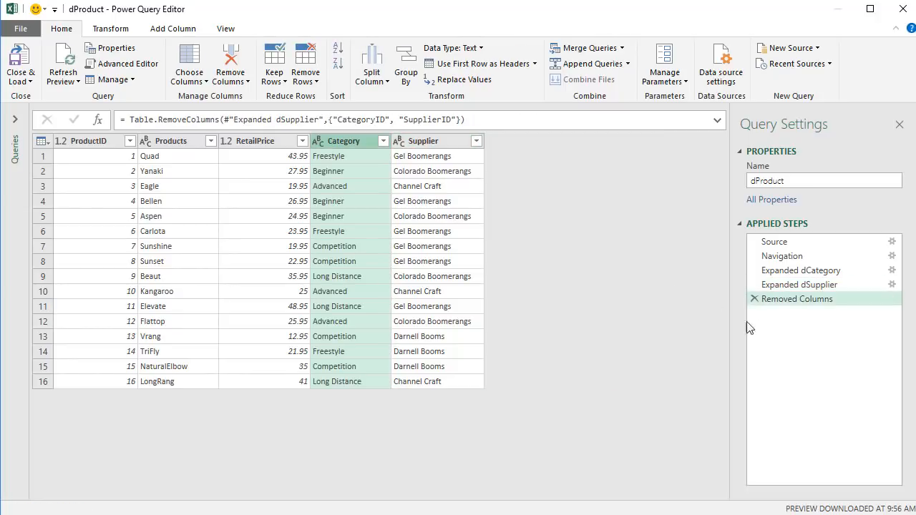
- Load the edited dProduct query back to the data model and close the queries list
{"action": "left_click", "coordinate": [20, 63]}
{"action": "mouse_move", "coordinate": [670, 454]}
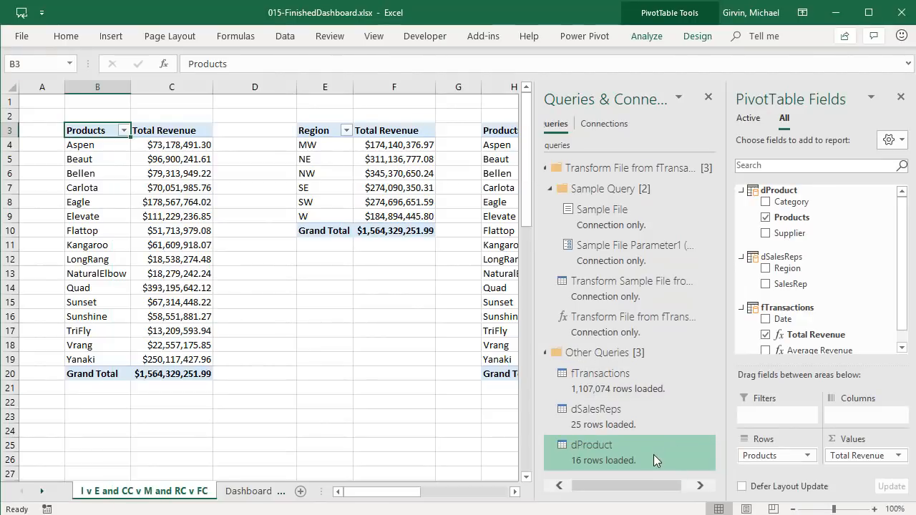
{"action": "left_click", "coordinate": [709, 98]}
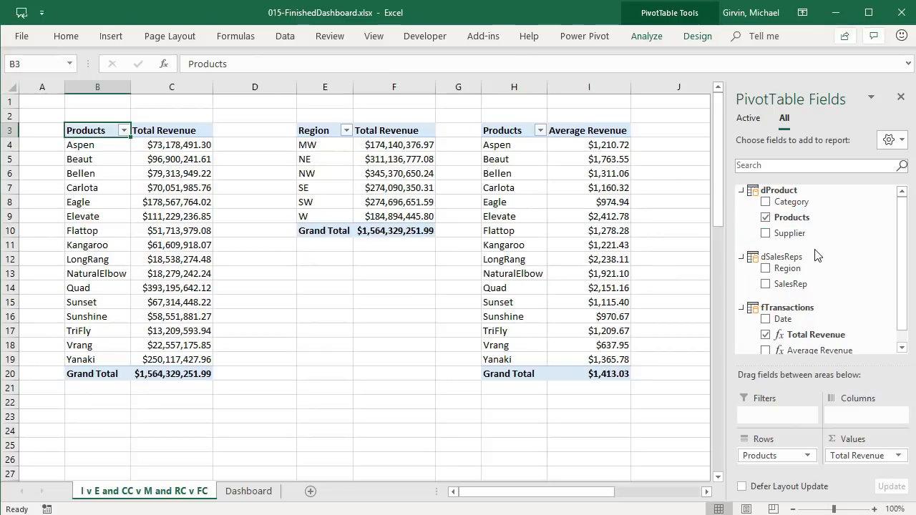
- Switch to the Power Pivot window and show the fTransactions table in Data View with its hidden columns displayed
{"action": "key", "text": "alt+Tab"}
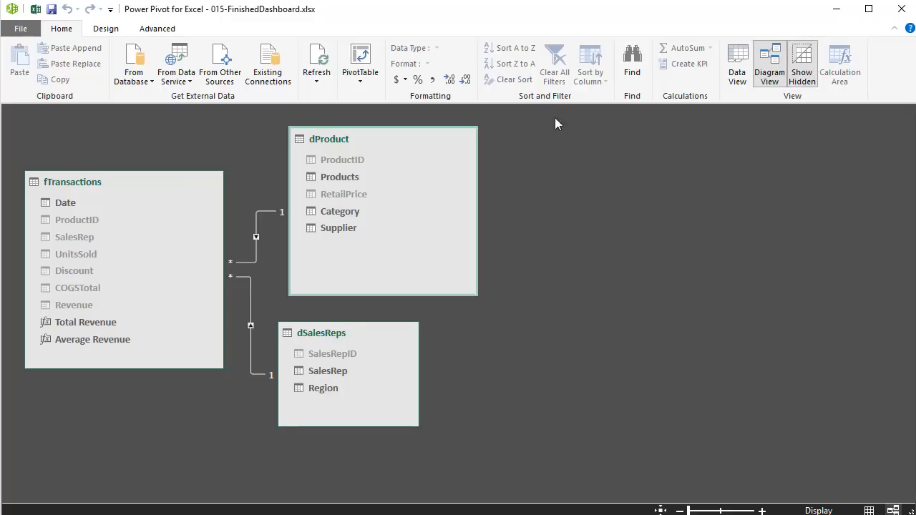
{"action": "mouse_move", "coordinate": [441, 148]}
{"action": "left_click", "coordinate": [813, 65]}
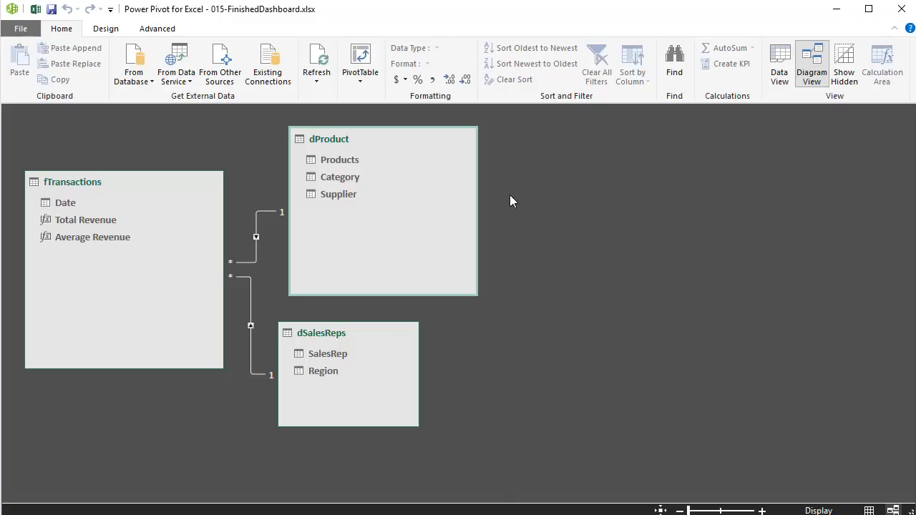
{"action": "left_click", "coordinate": [779, 77]}
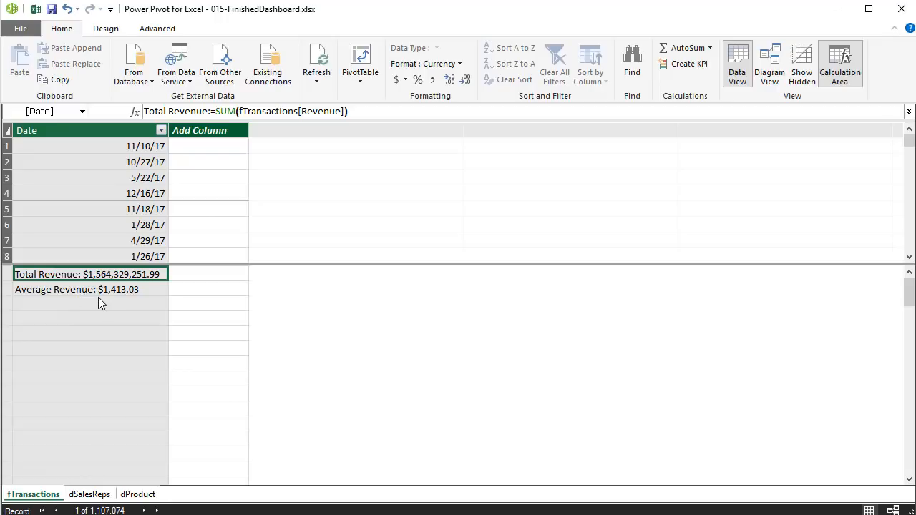
{"action": "left_click", "coordinate": [807, 74]}
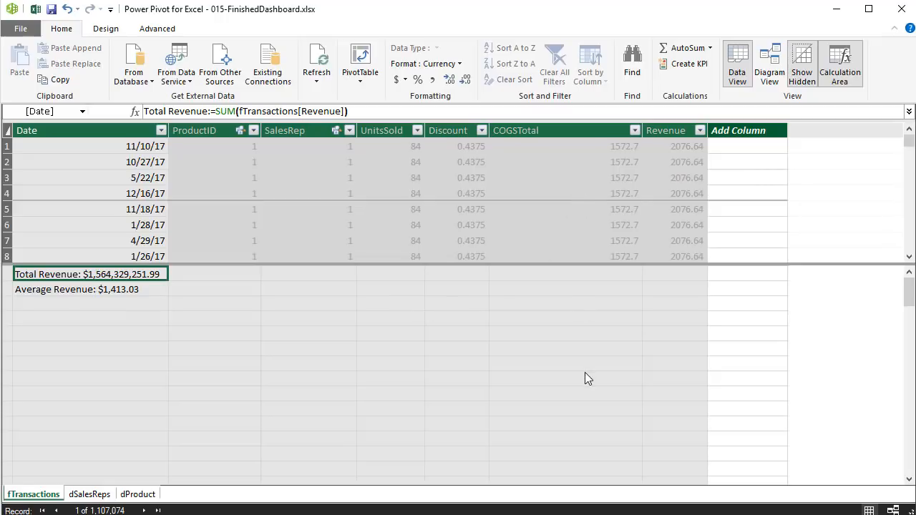
- Move the Total Revenue and Average Revenue measures to the third and fourth calculation-area rows under the COGSTotal column
{"action": "key", "text": "ctrl+x"}
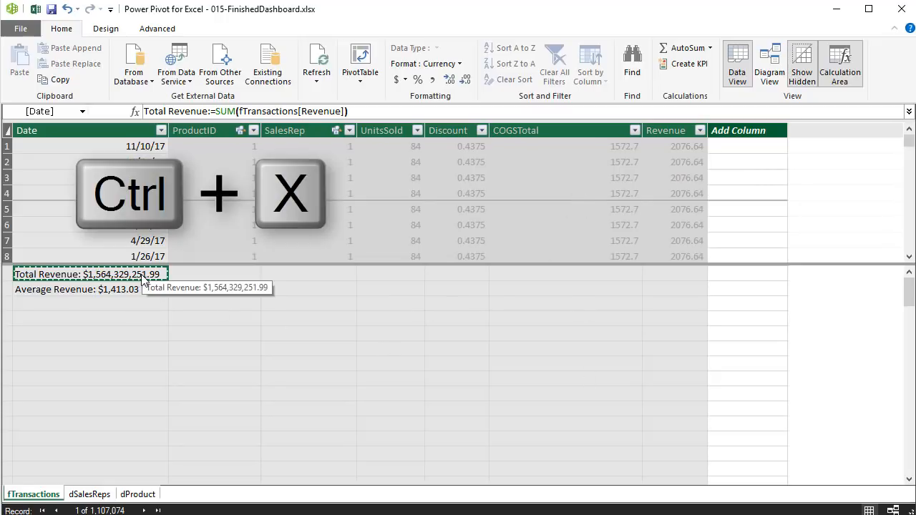
{"action": "left_click", "coordinate": [529, 304]}
{"action": "key", "text": "ctrl+v"}
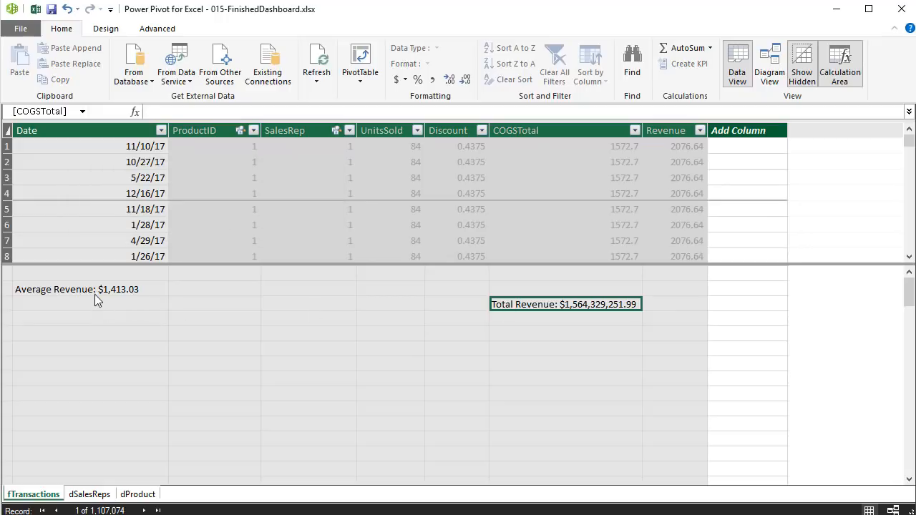
{"action": "left_click", "coordinate": [95, 290]}
{"action": "key", "text": "ctrl+x"}
{"action": "left_click", "coordinate": [559, 319]}
{"action": "key", "text": "ctrl+v"}
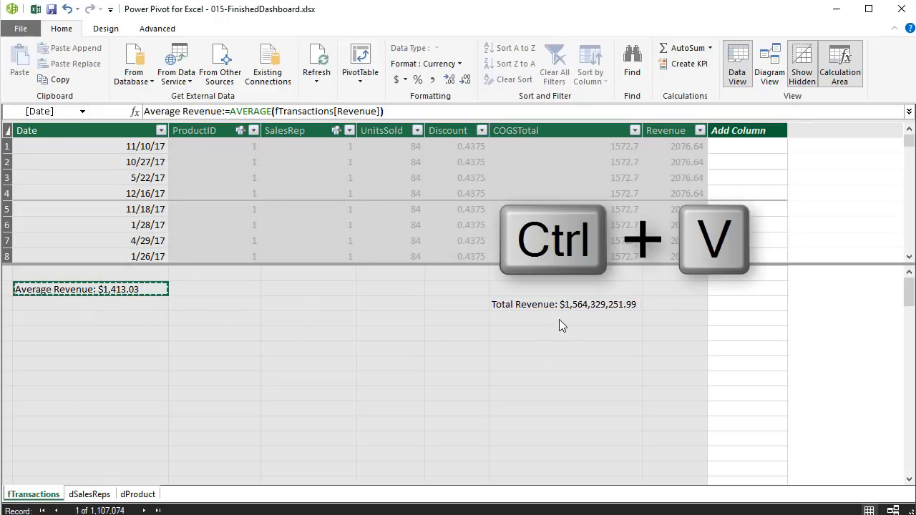
{"action": "left_click", "coordinate": [803, 66]}
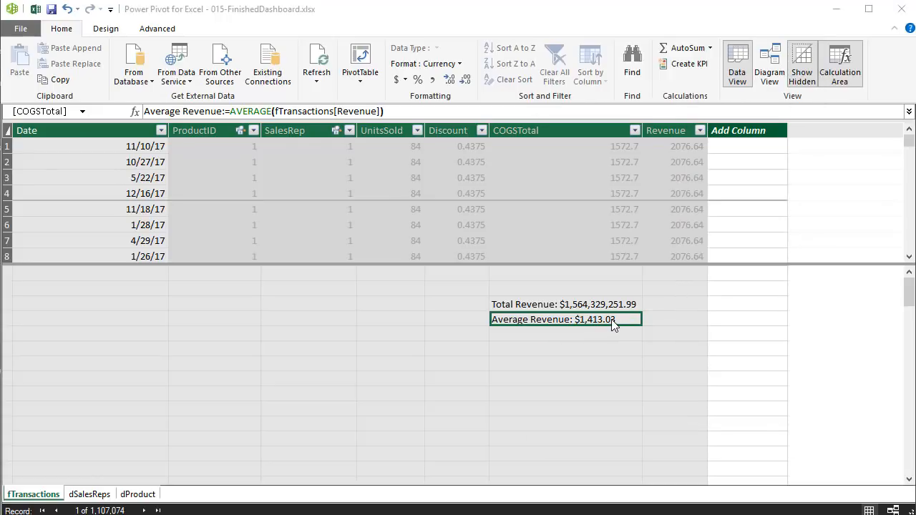
- Examine the Revenue calculated column's formula and the formula of the Total Revenue measure
{"action": "left_click", "coordinate": [666, 147]}
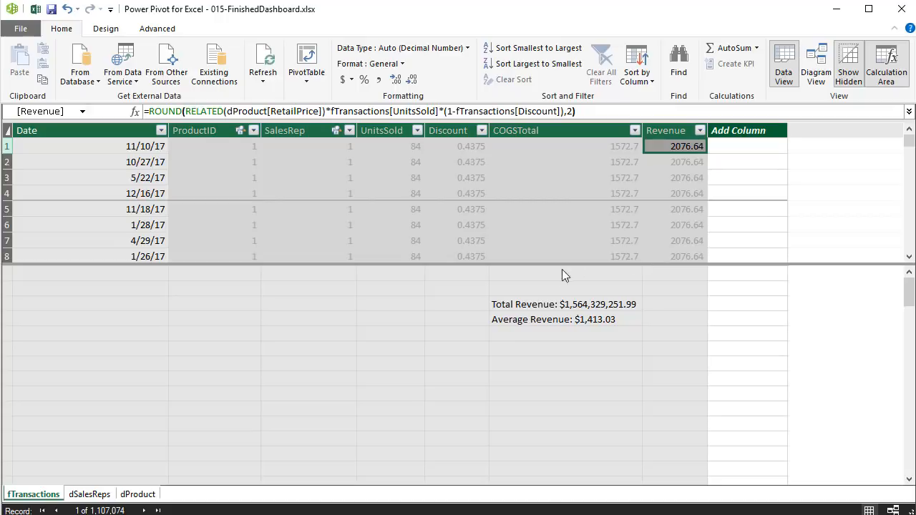
{"action": "left_click", "coordinate": [520, 307]}
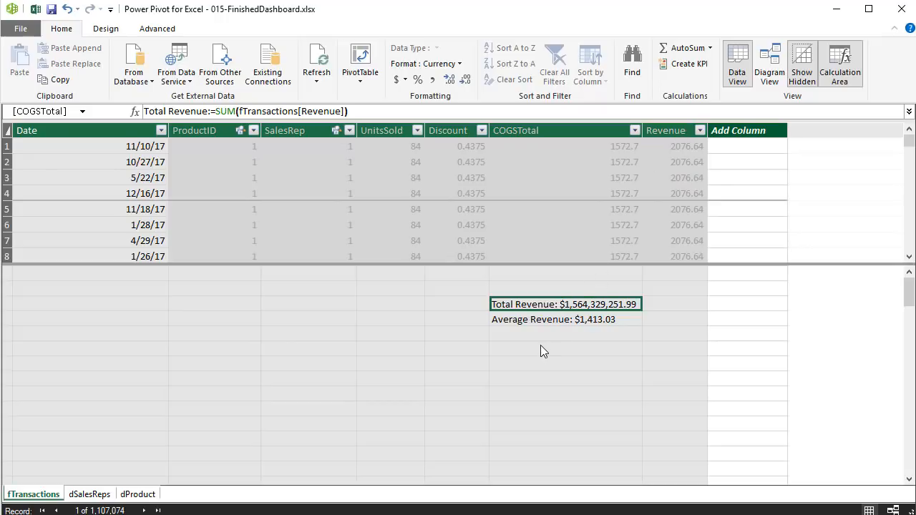
{"action": "left_click", "coordinate": [507, 334]}
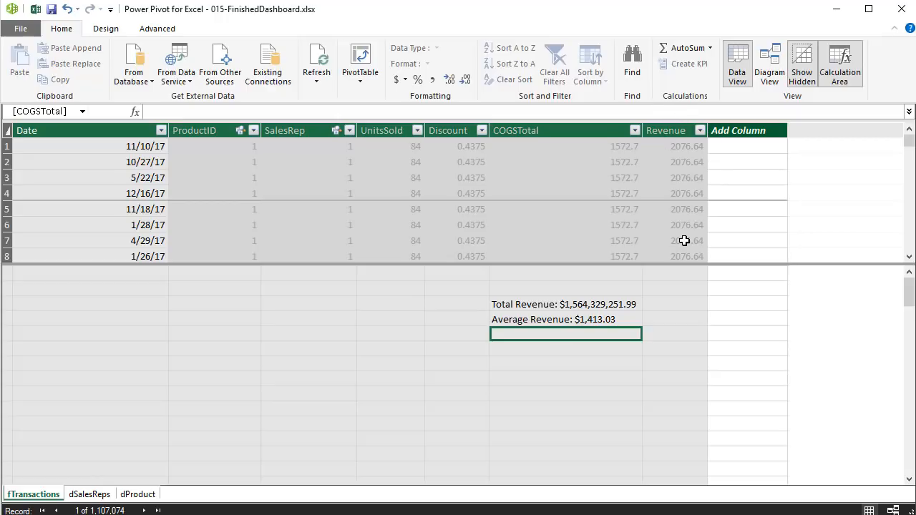
- Copy the Revenue column's ROUND expression without the equals sign, leaving the column formula as it is
{"action": "left_click", "coordinate": [668, 150]}
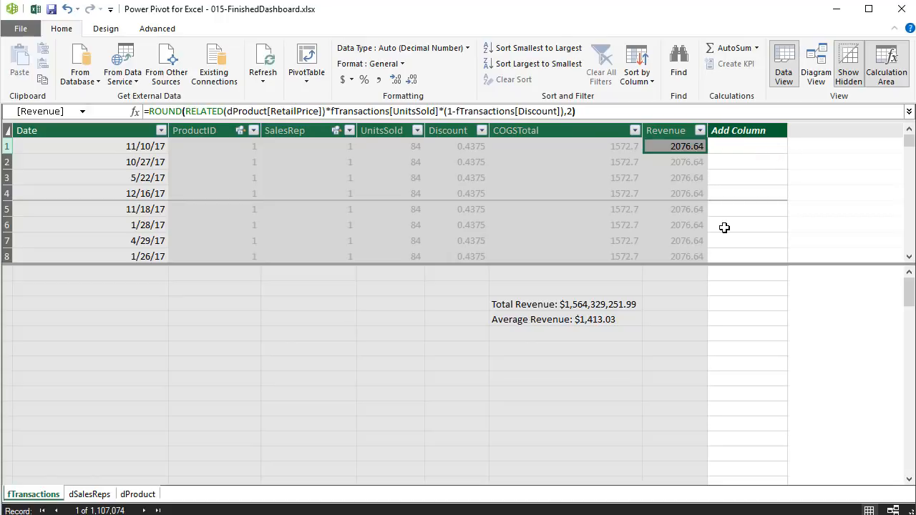
{"action": "left_click", "coordinate": [152, 110]}
{"action": "left_click_drag", "start_coordinate": [313, 107], "coordinate": [614, 126]}
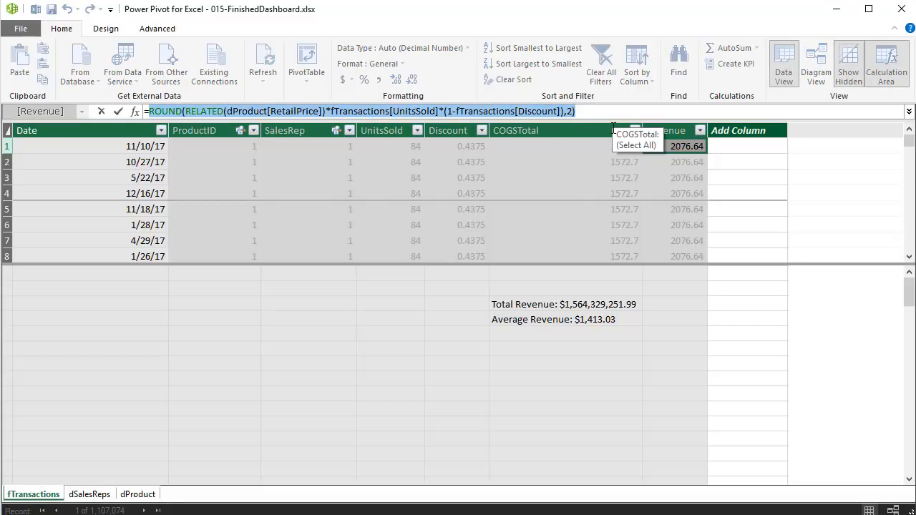
{"action": "key", "text": "ctrl+c"}
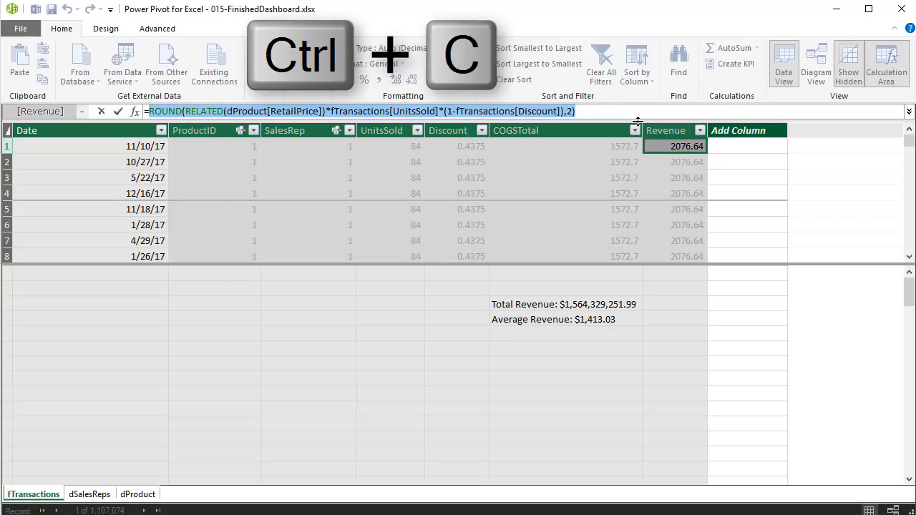
{"action": "key", "text": "Escape"}
- Begin a measure named Total Revenue SUMX below Average Revenue, using the SUMX function with fTransactions as its table argument
{"action": "left_click", "coordinate": [582, 338]}
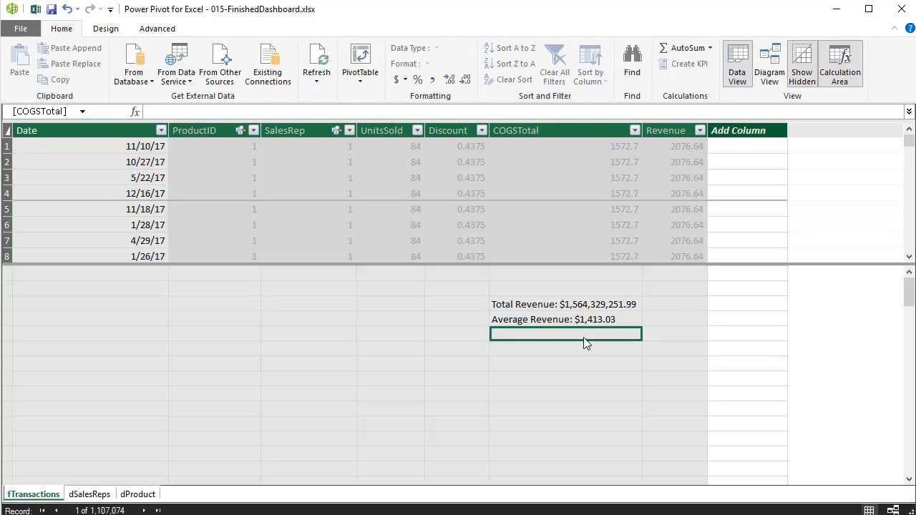
{"action": "type", "text": "Total Revenue SUMX"}
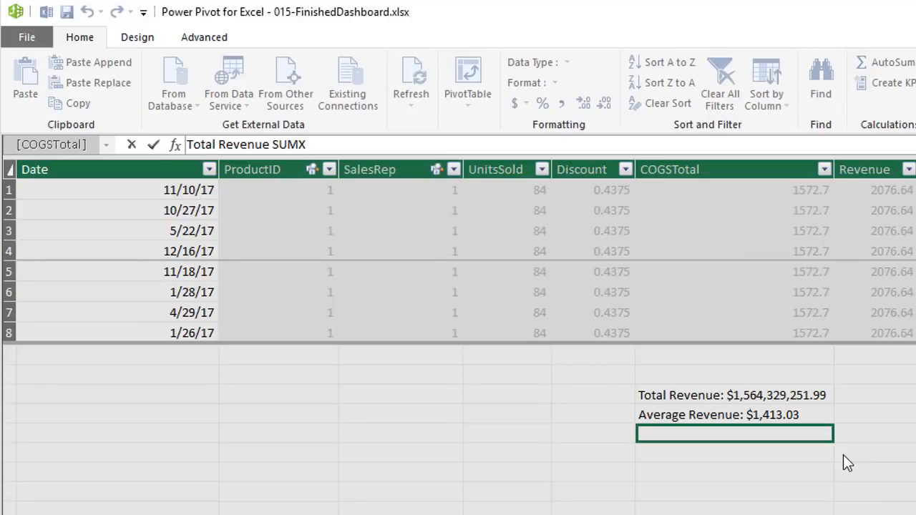
{"action": "type", "text": ":=sumx"}
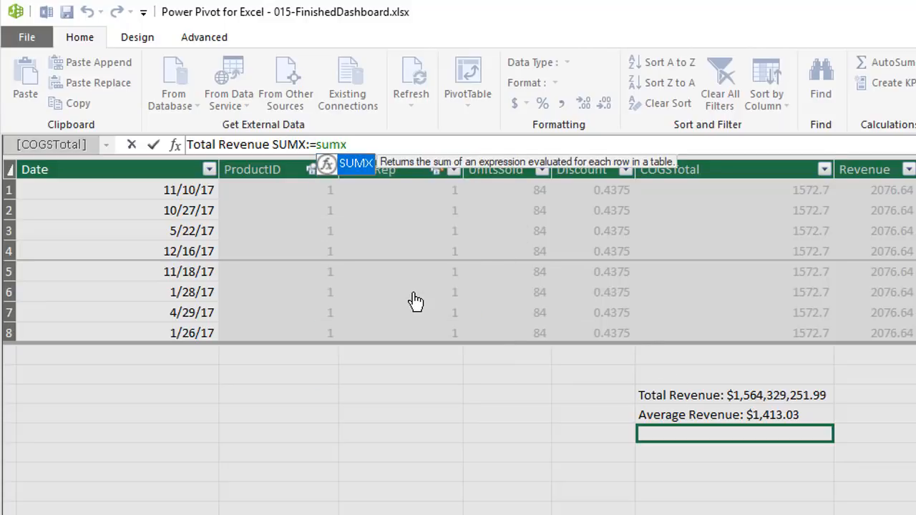
{"action": "key", "text": "Tab"}
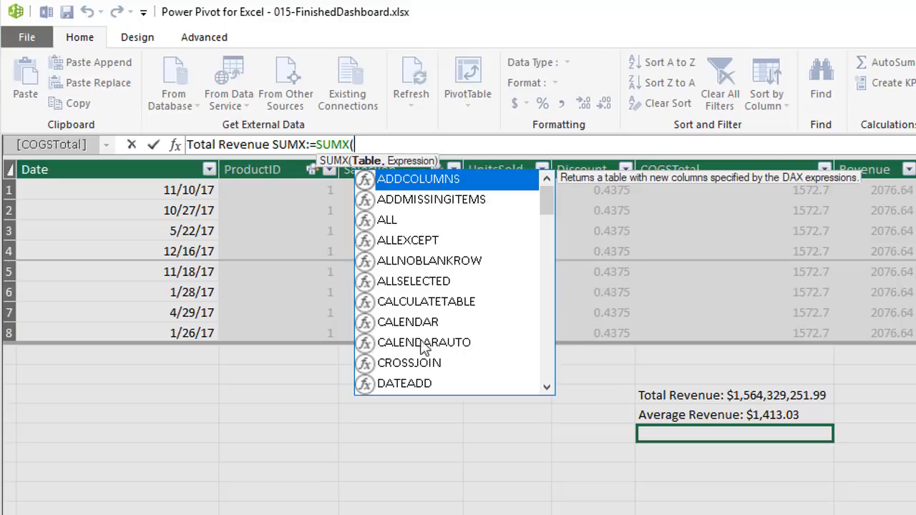
{"action": "type", "text": "ft"}
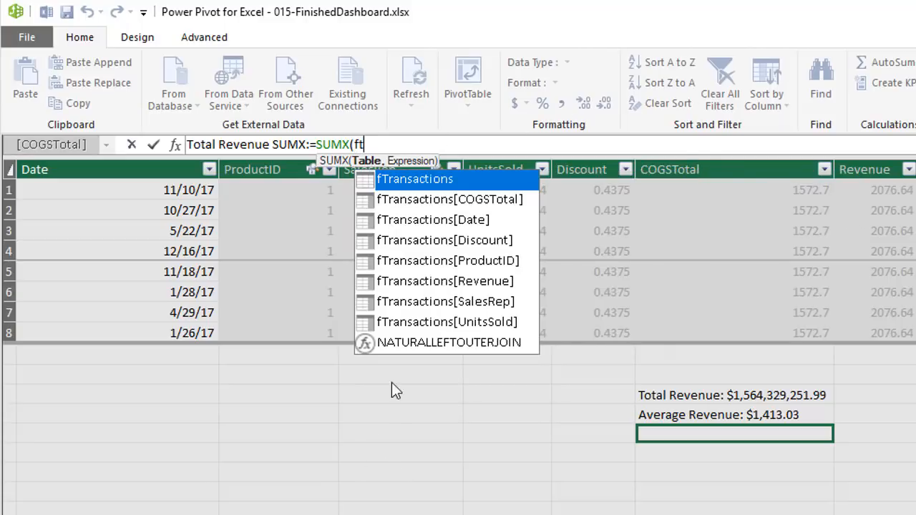
{"action": "key", "text": "Tab"}
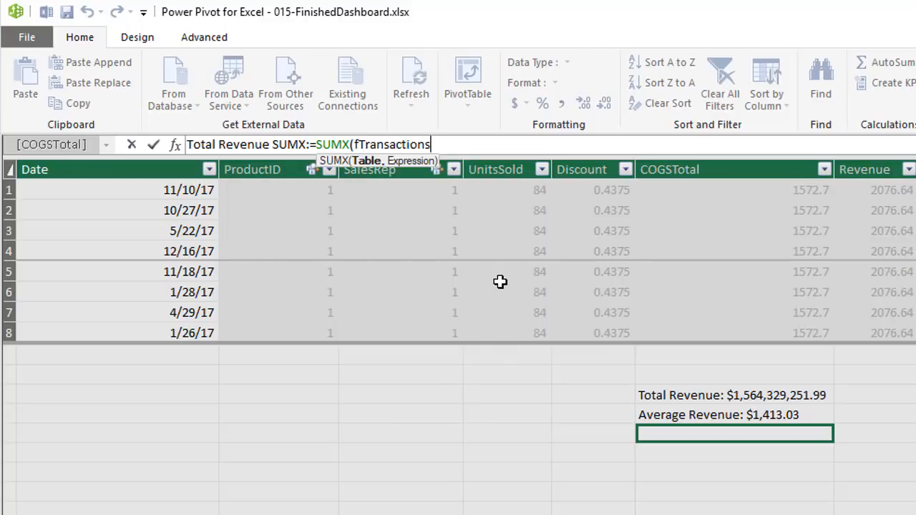
{"action": "type", "text": ","}
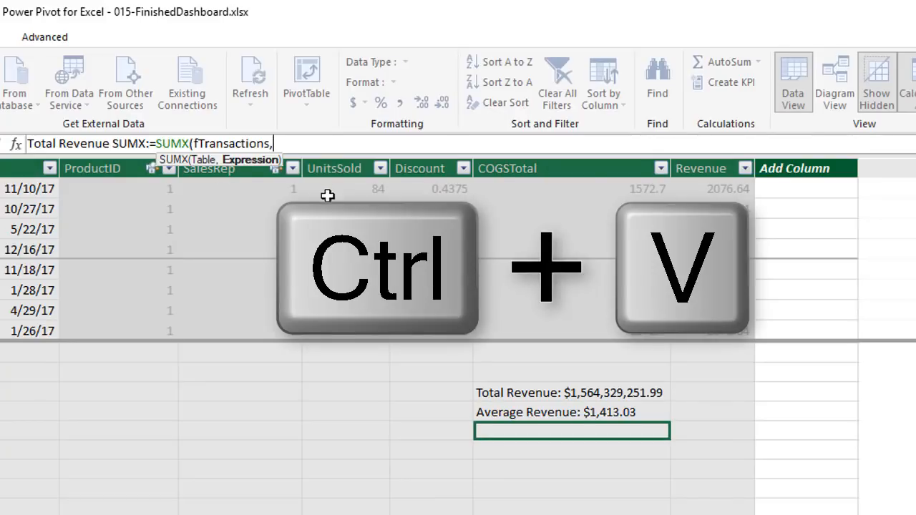
- Complete the SUMX measure with the copied ROUND expression and a closing parenthesis, and format it as $ English (United States) currency
{"action": "key", "text": "ctrl+v"}
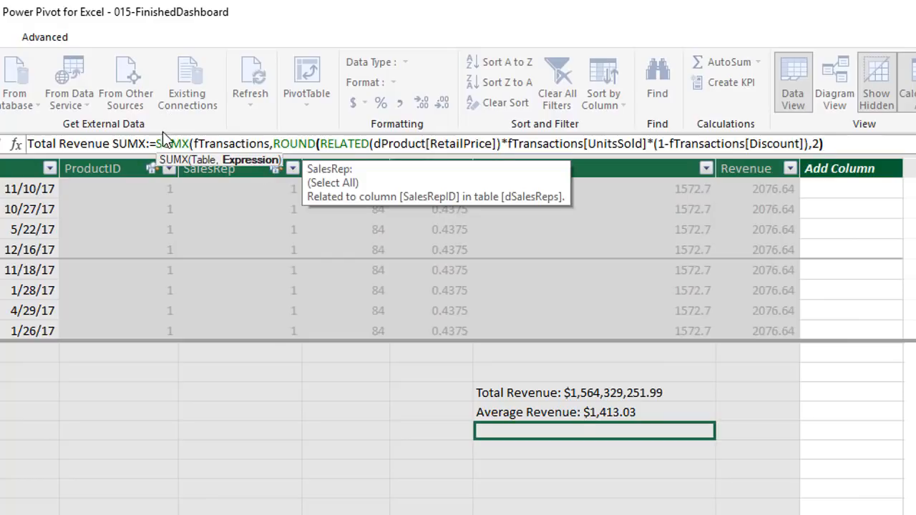
{"action": "left_click_drag", "start_coordinate": [274, 145], "coordinate": [839, 152]}
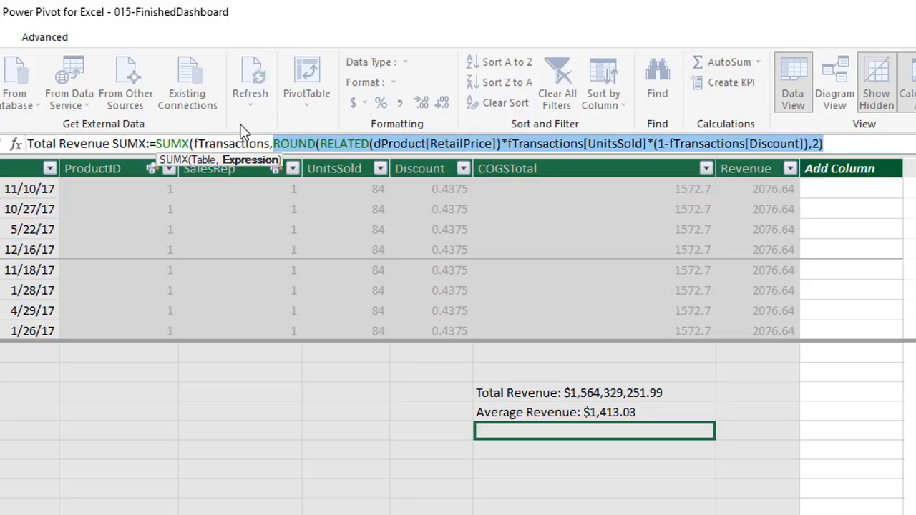
{"action": "left_click_drag", "start_coordinate": [157, 144], "coordinate": [188, 143]}
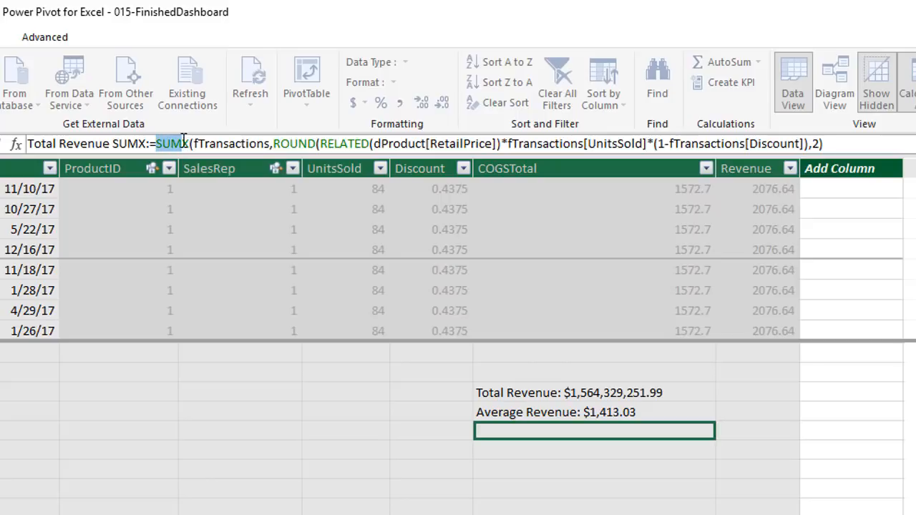
{"action": "left_click", "coordinate": [869, 143]}
{"action": "type", "text": ")"}
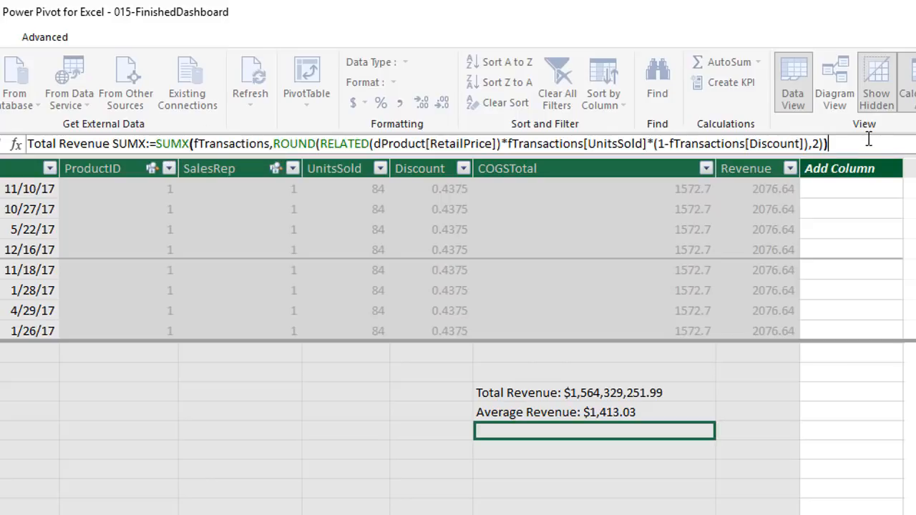
{"action": "key", "text": "Return"}
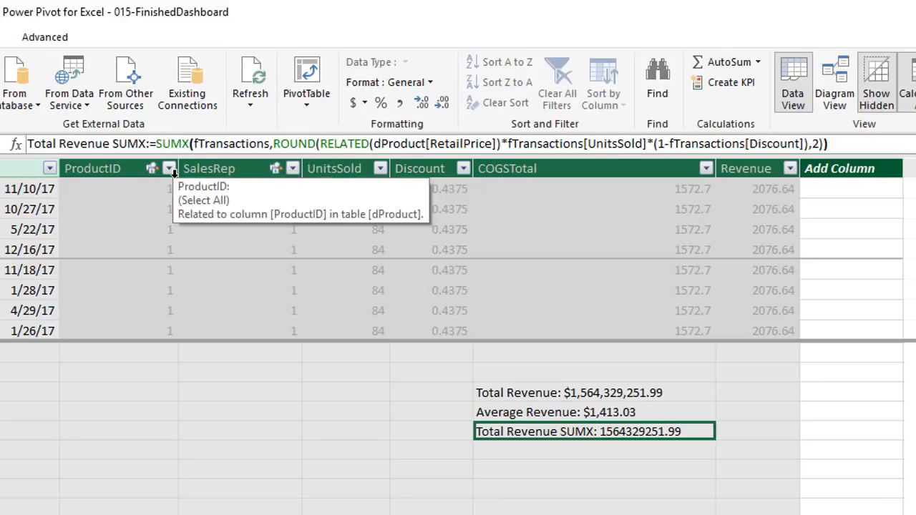
{"action": "left_click", "coordinate": [365, 104]}
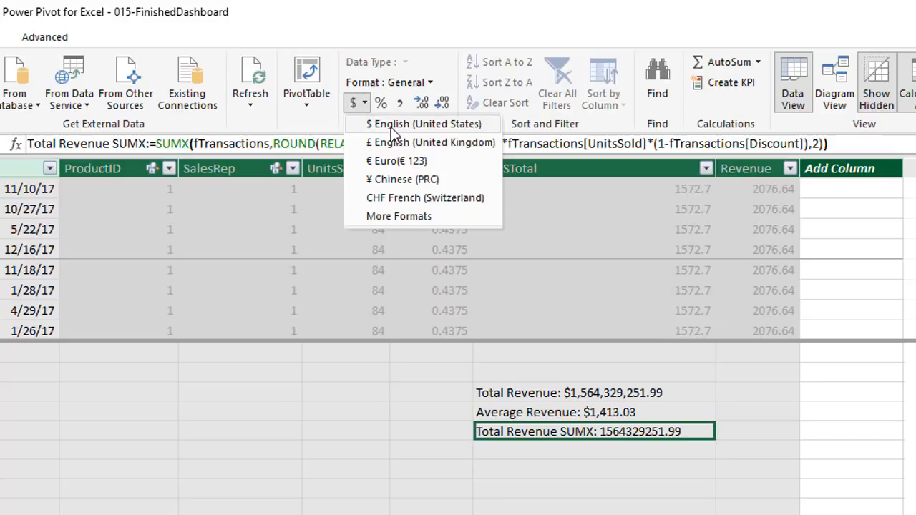
{"action": "left_click", "coordinate": [390, 125]}
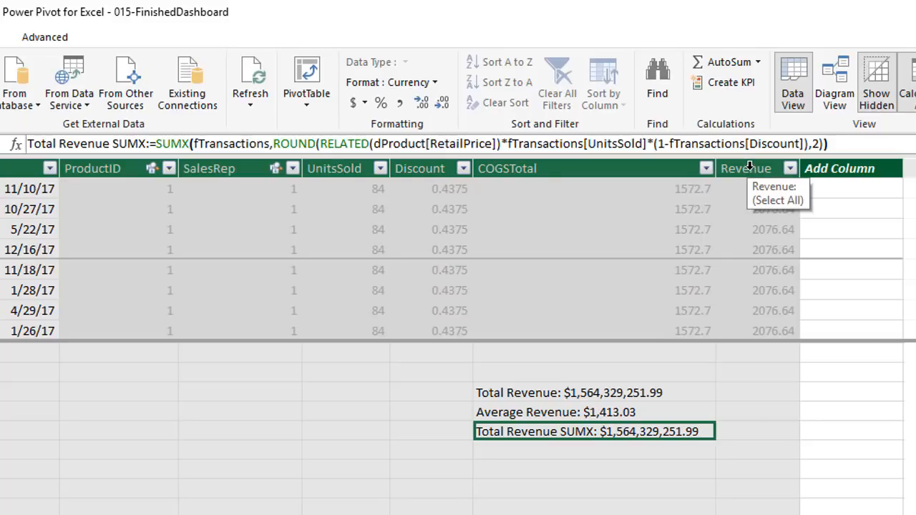
- Compare the formulas of the Total Revenue and Total Revenue SUMX measures
{"action": "left_click", "coordinate": [621, 394]}
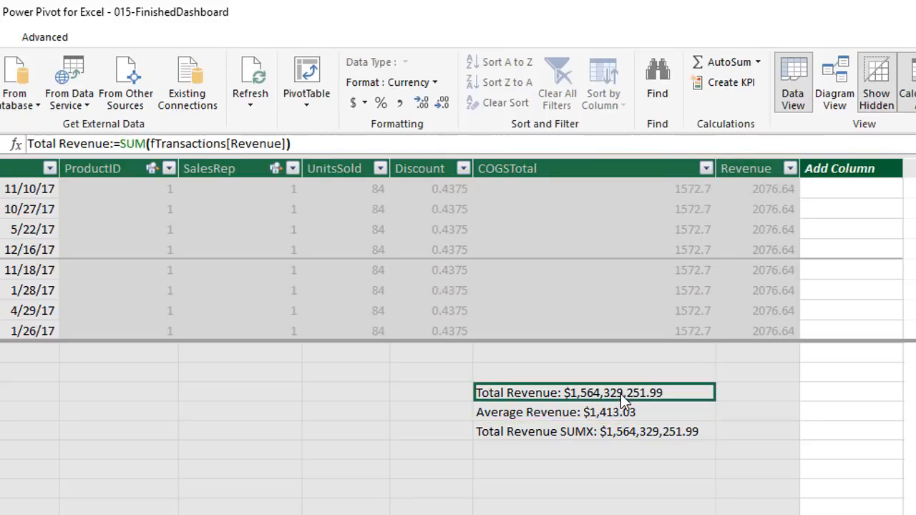
{"action": "left_click", "coordinate": [617, 433]}
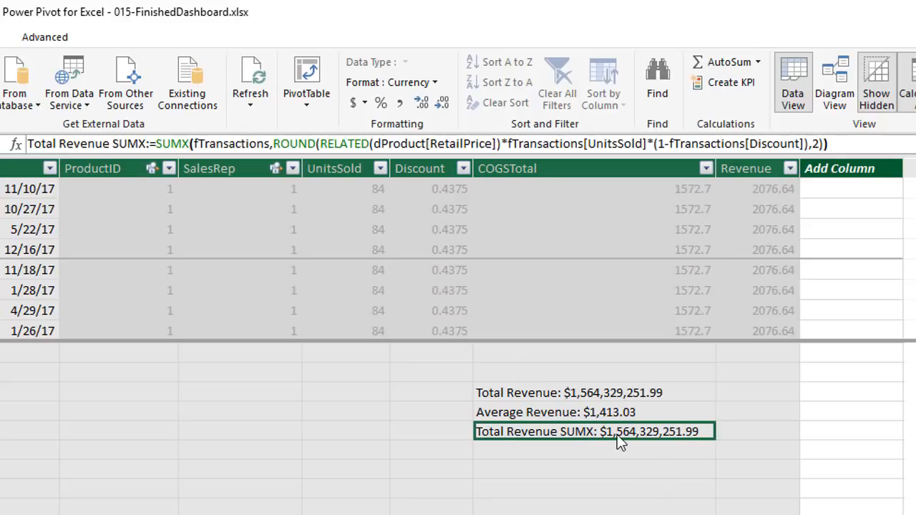
{"action": "left_click", "coordinate": [609, 393]}
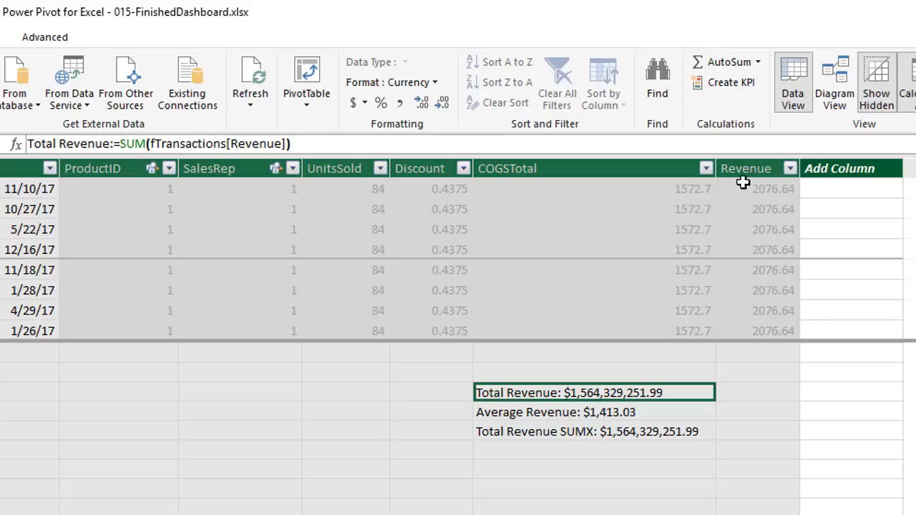
{"action": "left_click", "coordinate": [536, 434]}
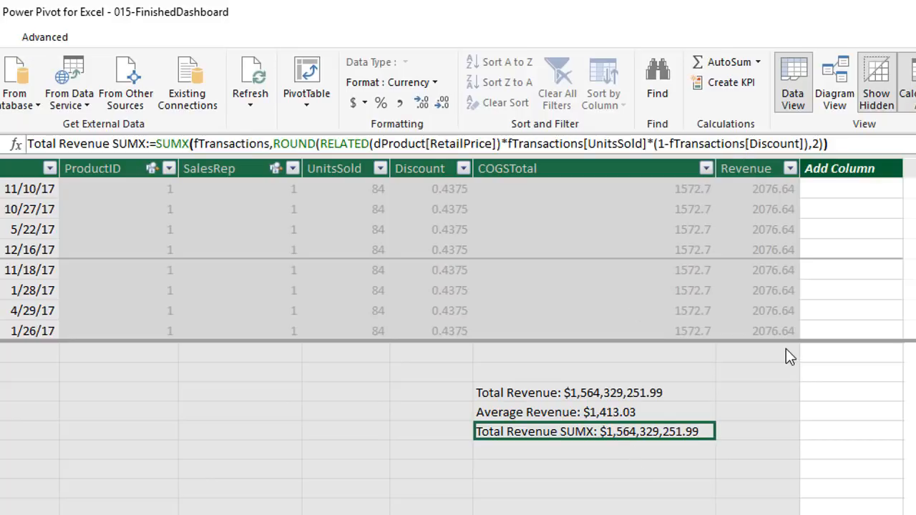
- Switch to the Excel workbook and add Total Revenue and Total Revenue SUMX as values in the products PivotTable with Average Revenue
{"action": "key", "text": "alt+Tab"}
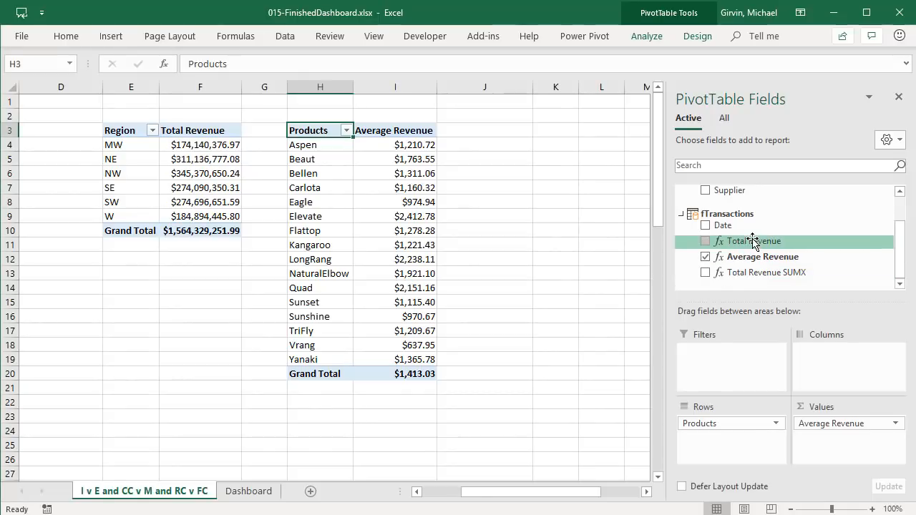
{"action": "left_click_drag", "start_coordinate": [755, 242], "coordinate": [851, 436]}
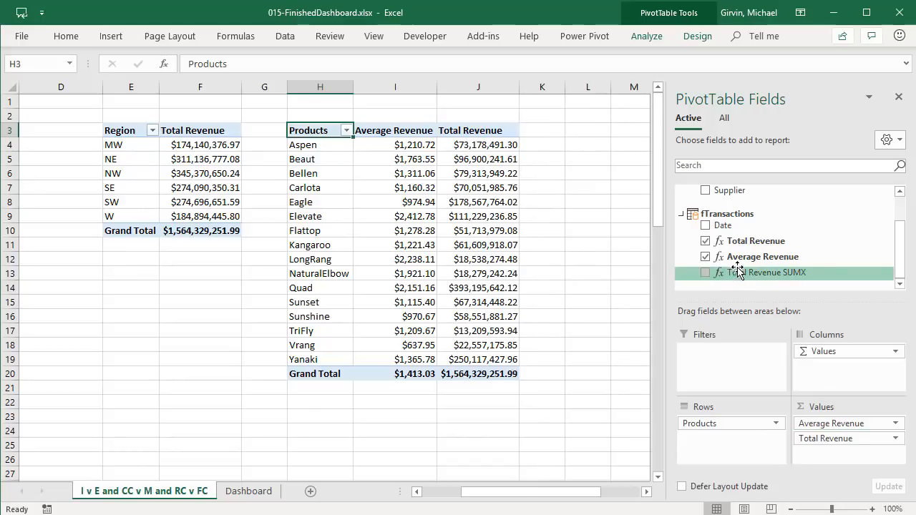
{"action": "left_click_drag", "start_coordinate": [737, 272], "coordinate": [830, 453]}
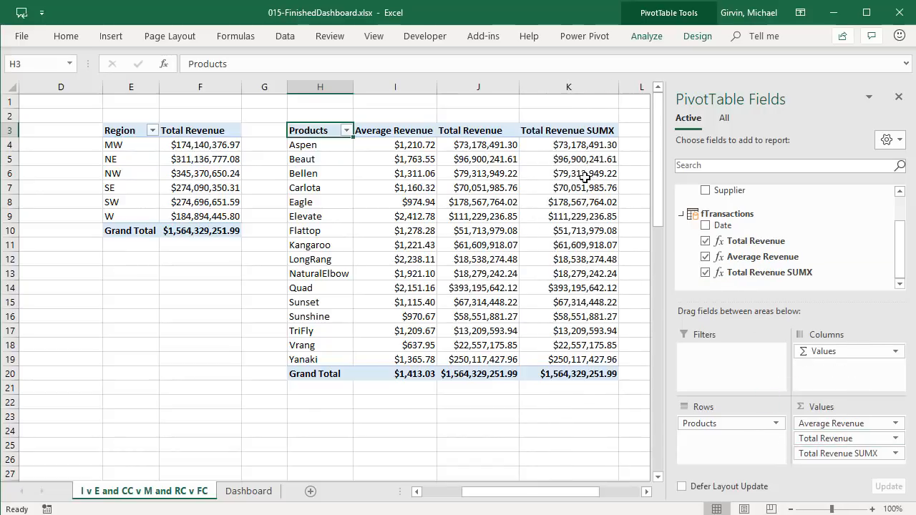
- Switch to Power Pivot, rename the SUM-based Total Revenue measure as Total Revenue CC, and hide it from client tools
{"action": "key", "text": "alt+Tab"}
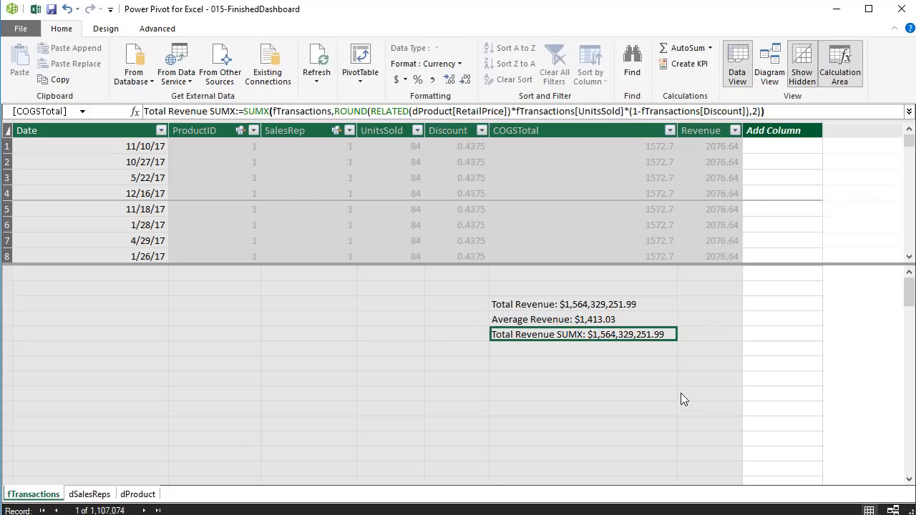
{"action": "left_click", "coordinate": [577, 306]}
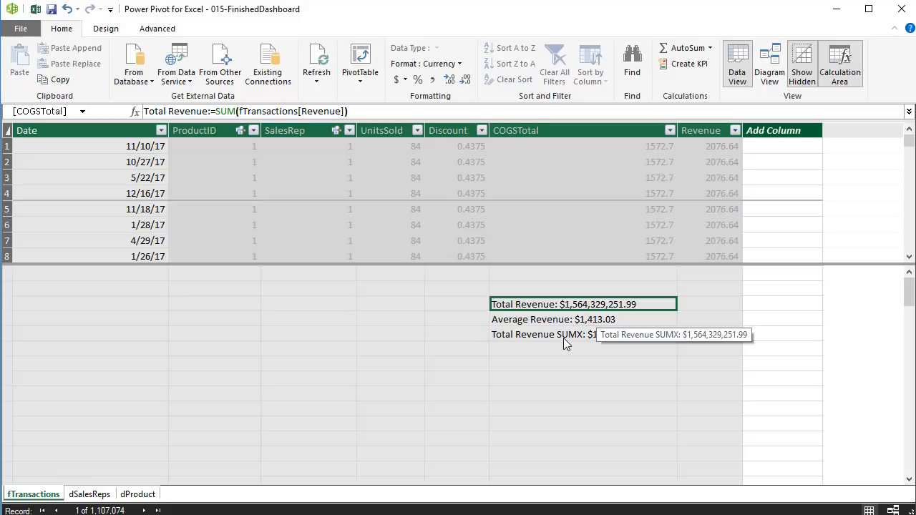
{"action": "left_click", "coordinate": [208, 112]}
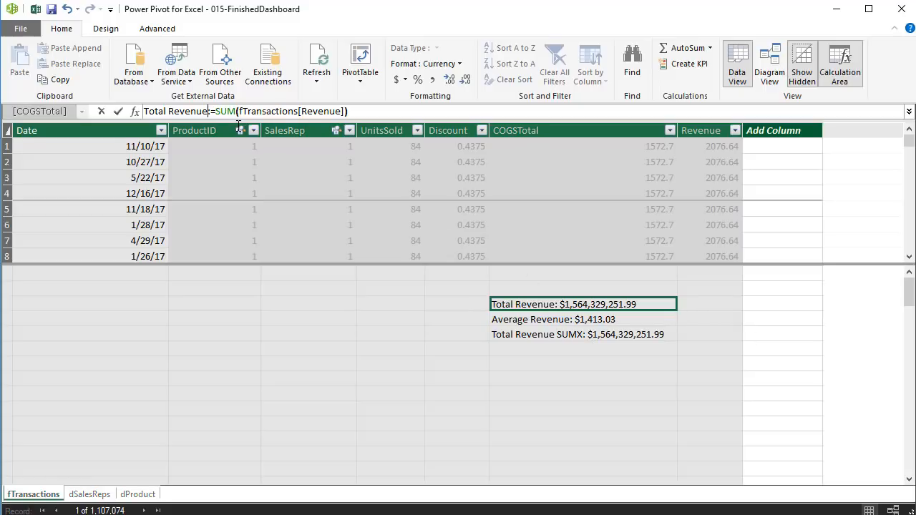
{"action": "type", "text": "CC"}
{"action": "key", "text": "Return"}
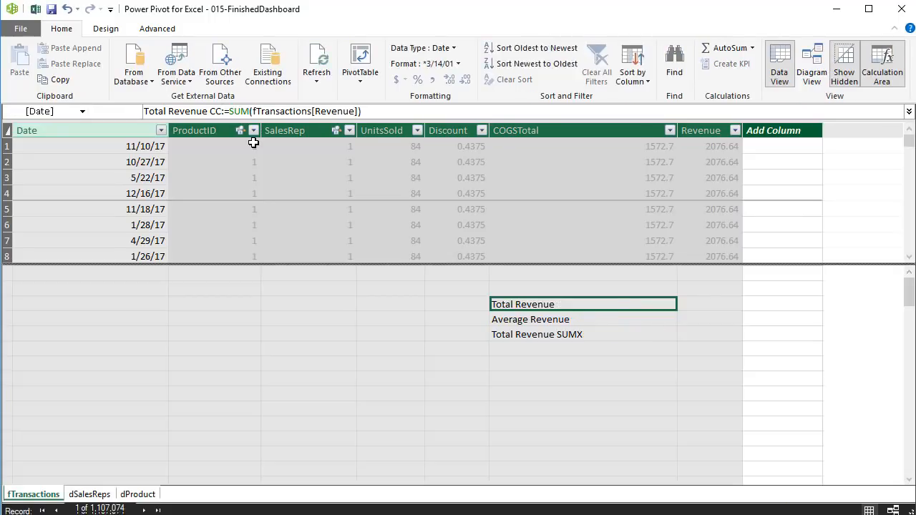
{"action": "right_click", "coordinate": [562, 312]}
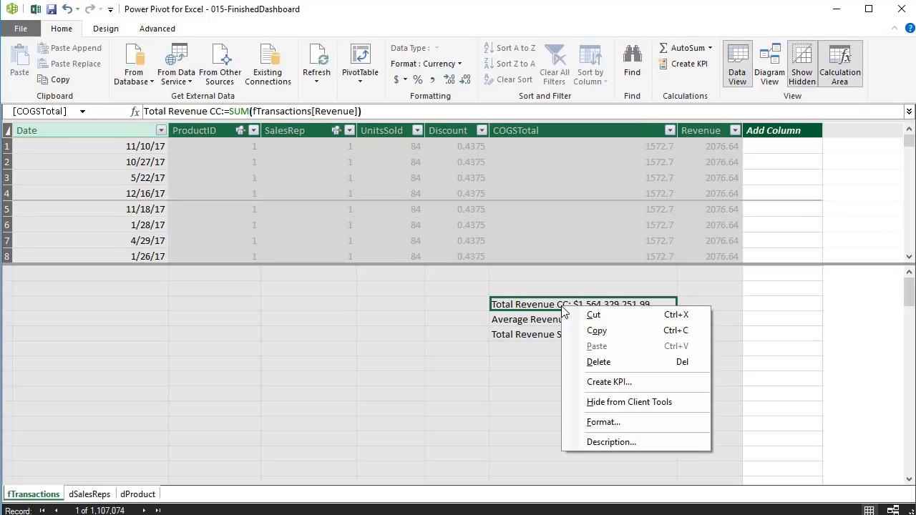
{"action": "left_click", "coordinate": [600, 402]}
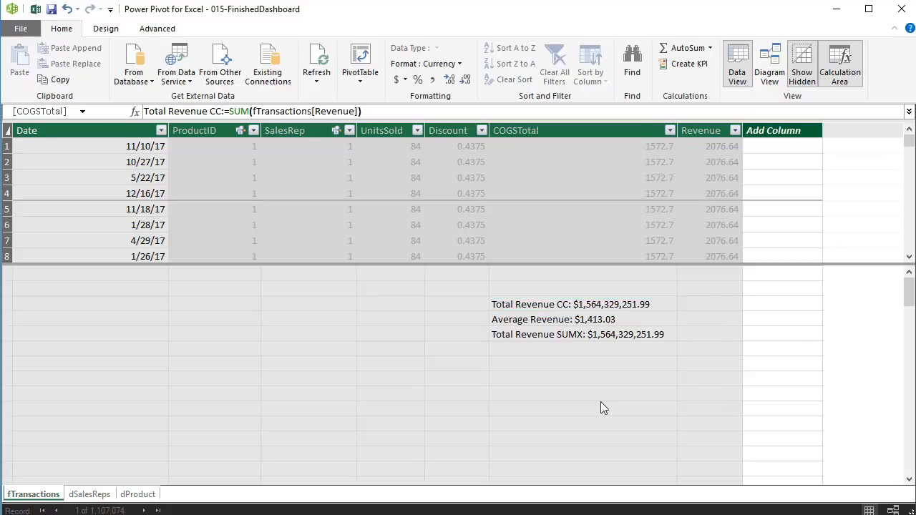
- Rename the Total Revenue SUMX measure as Total Revenue, keeping its SUMX formula
{"action": "left_click", "coordinate": [554, 337]}
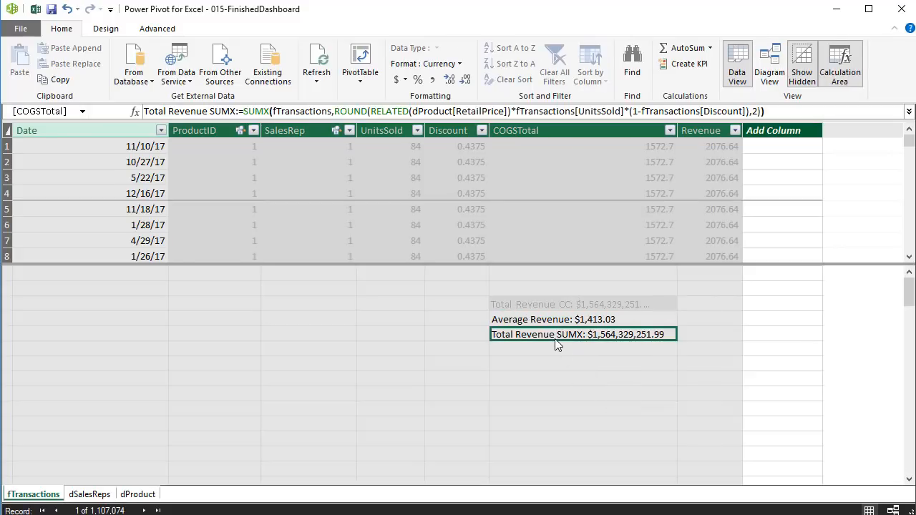
{"action": "left_click", "coordinate": [237, 110]}
{"action": "key", "text": "BackSpace"}
{"action": "key", "text": "BackSpace"}
{"action": "key", "text": "BackSpace"}
{"action": "key", "text": "BackSpace"}
{"action": "key", "text": "BackSpace"}
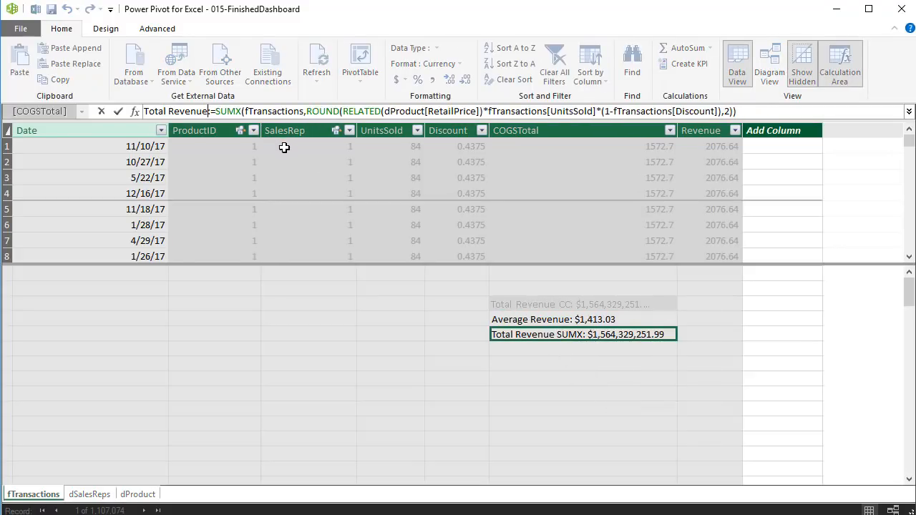
{"action": "key", "text": "Return"}
- Switch to the Excel workbook and replace Total Revenue CC with Total Revenue in the two-column products PivotTable and the Region PivotTable
{"action": "key", "text": "alt+Tab"}
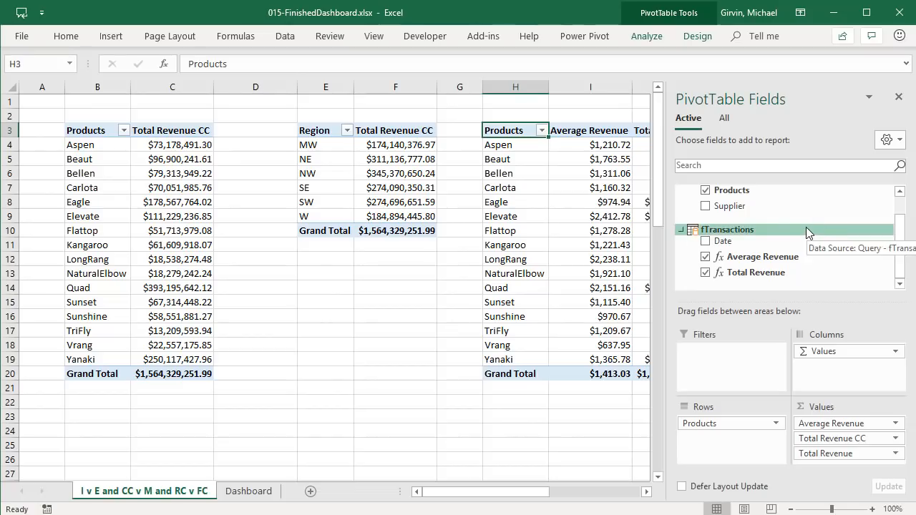
{"action": "right_click", "coordinate": [162, 143]}
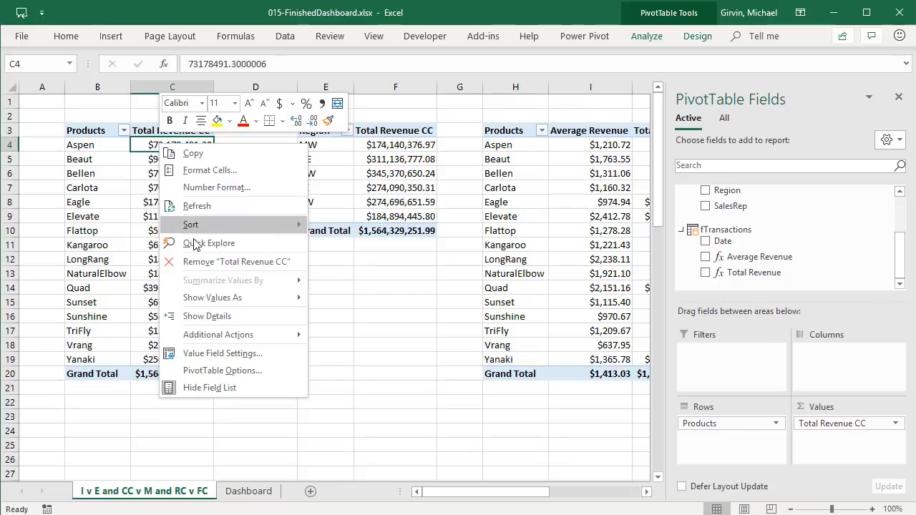
{"action": "left_click", "coordinate": [218, 261]}
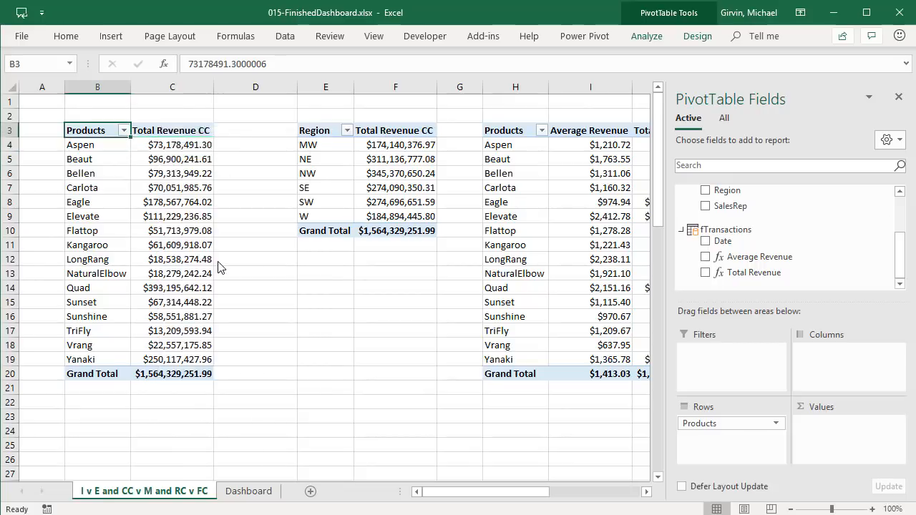
{"action": "left_click_drag", "start_coordinate": [779, 274], "coordinate": [833, 433]}
{"action": "right_click", "coordinate": [372, 171]}
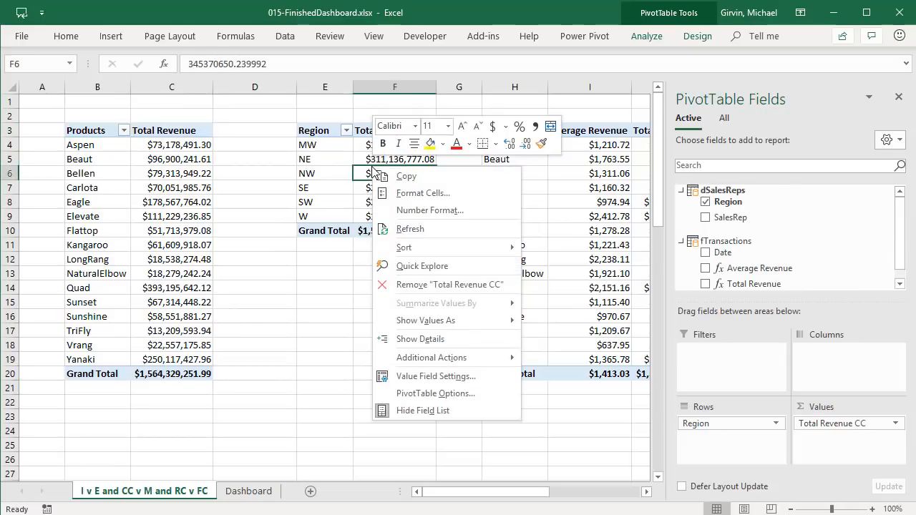
{"action": "left_click", "coordinate": [428, 286]}
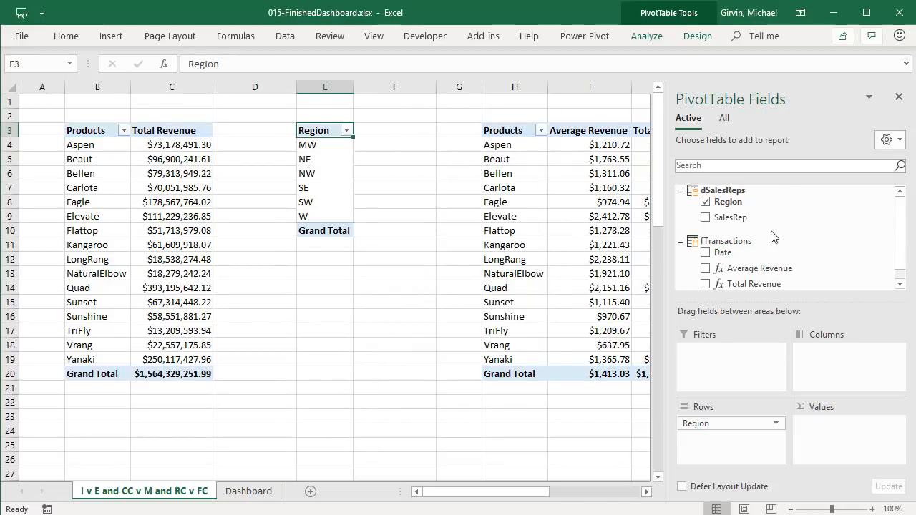
{"action": "left_click_drag", "start_coordinate": [741, 284], "coordinate": [816, 429]}
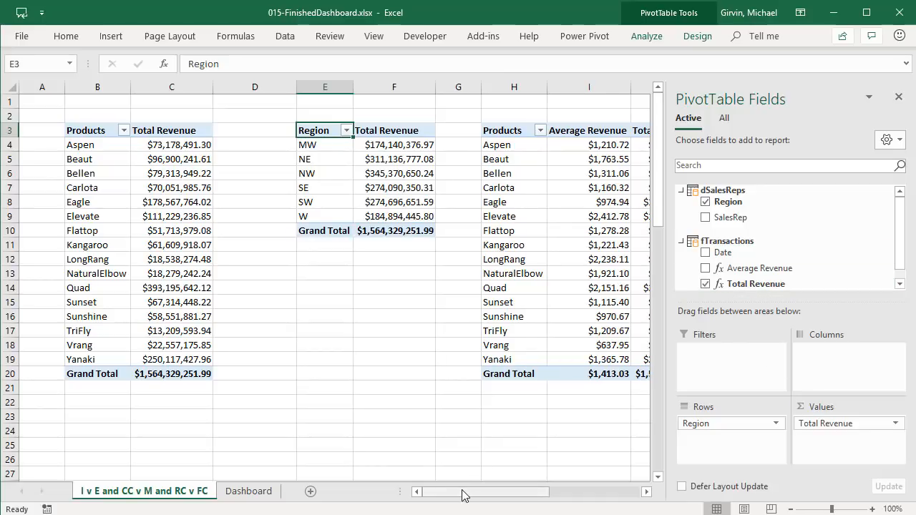
- Insert a PivotTable based on the workbook's Data Model at cell M3 of the existing worksheet
{"action": "left_click_drag", "start_coordinate": [463, 496], "coordinate": [528, 496]}
{"action": "left_click", "coordinate": [345, 174]}
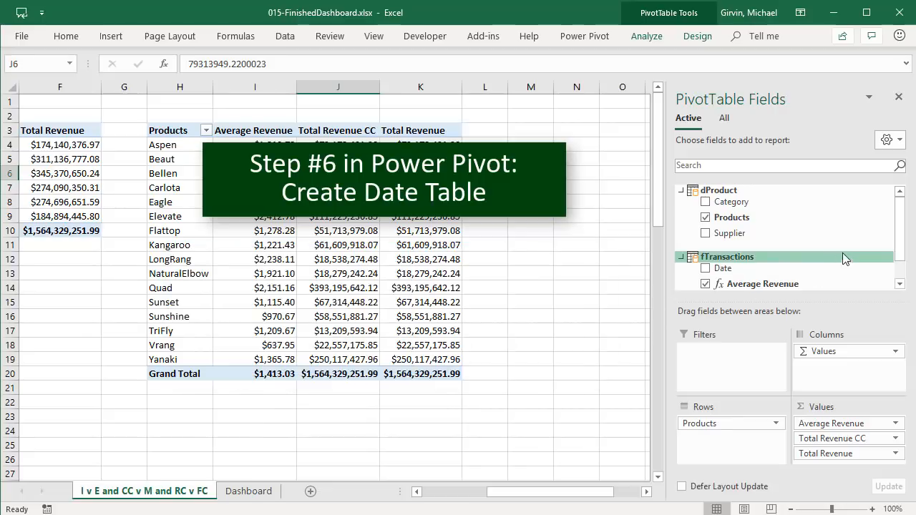
{"action": "scroll", "coordinate": [900, 232], "scroll_direction": "down", "scroll_amount": 1}
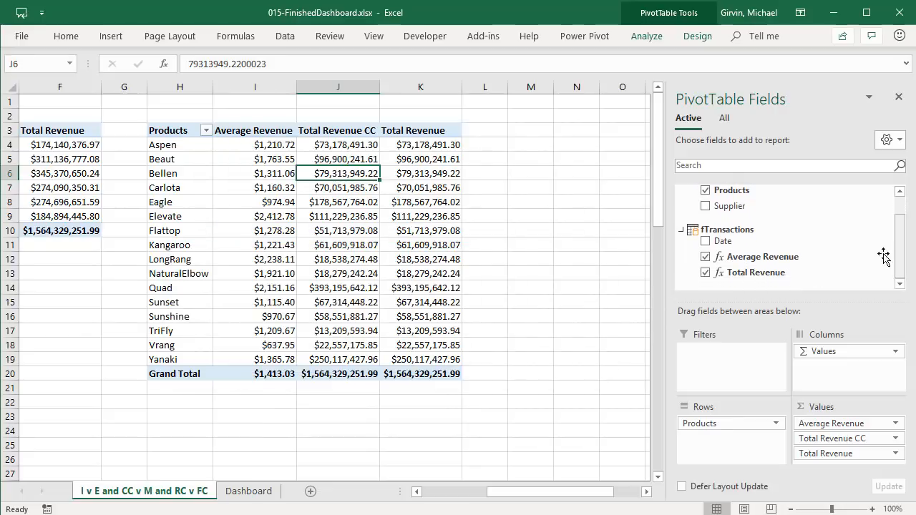
{"action": "left_click_drag", "start_coordinate": [545, 499], "coordinate": [573, 499]}
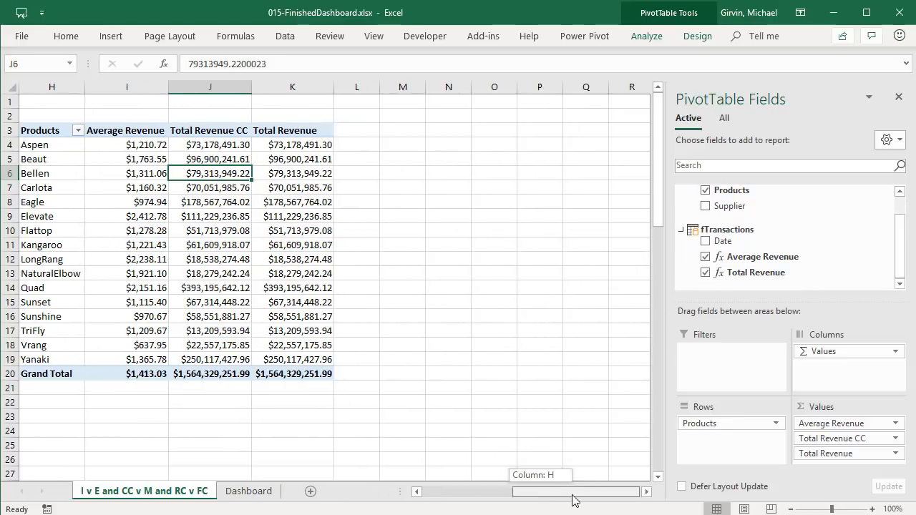
{"action": "left_click", "coordinate": [410, 130]}
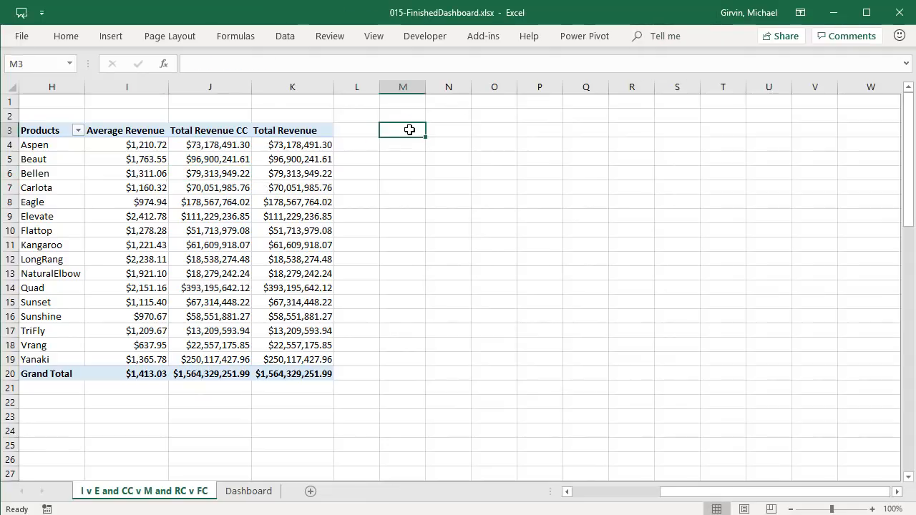
{"action": "key", "text": "alt+n"}
{"action": "key", "text": "v"}
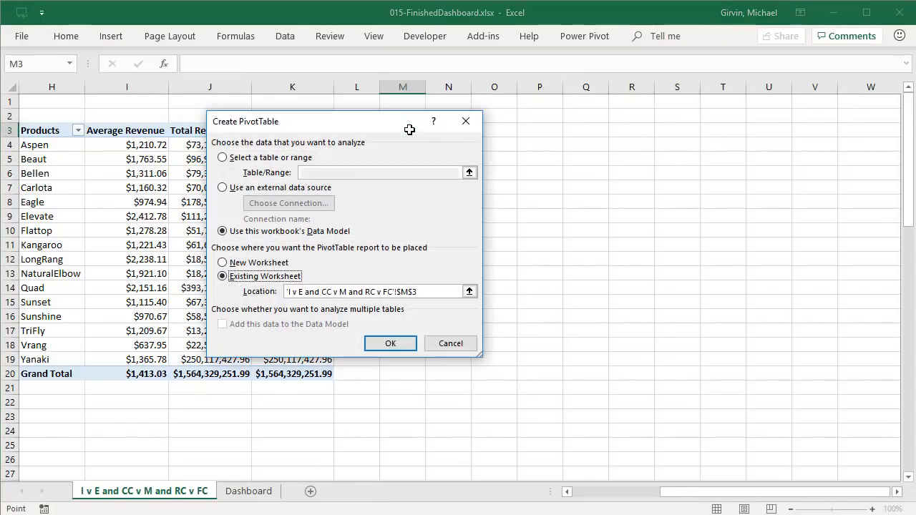
{"action": "key", "text": "Return"}
- Add the Date field from fTransactions to the rows of the PivotTable at M3
{"action": "left_click", "coordinate": [724, 232]}
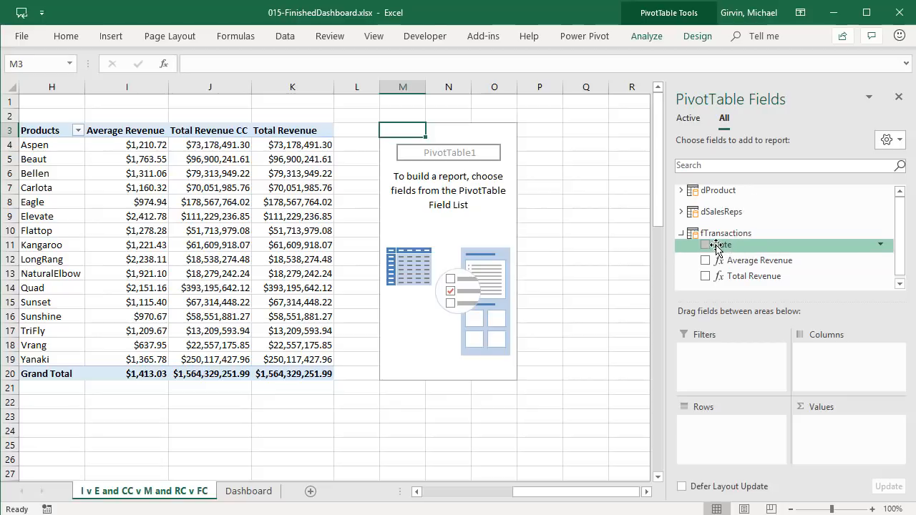
{"action": "left_click_drag", "start_coordinate": [737, 245], "coordinate": [738, 428]}
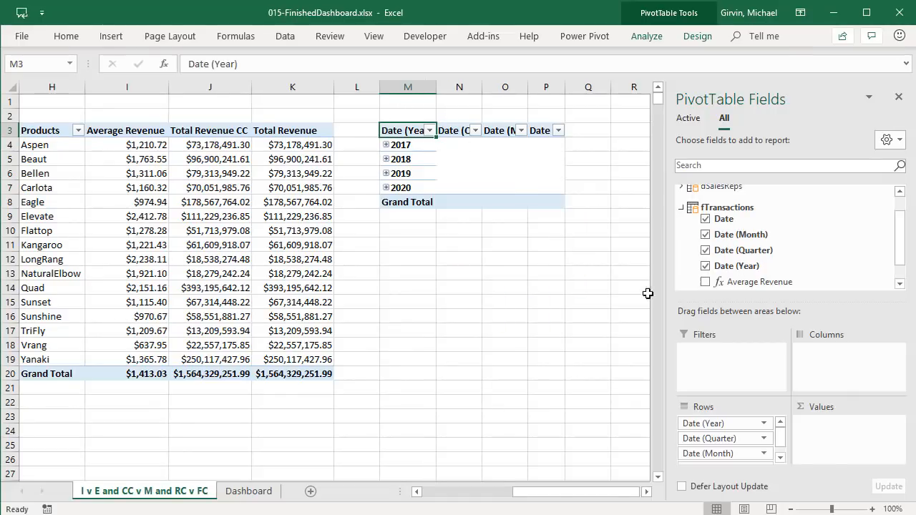
{"action": "scroll", "coordinate": [787, 458], "scroll_direction": "down", "scroll_amount": 1}
{"action": "scroll", "coordinate": [786, 441], "scroll_direction": "up", "scroll_amount": 1}
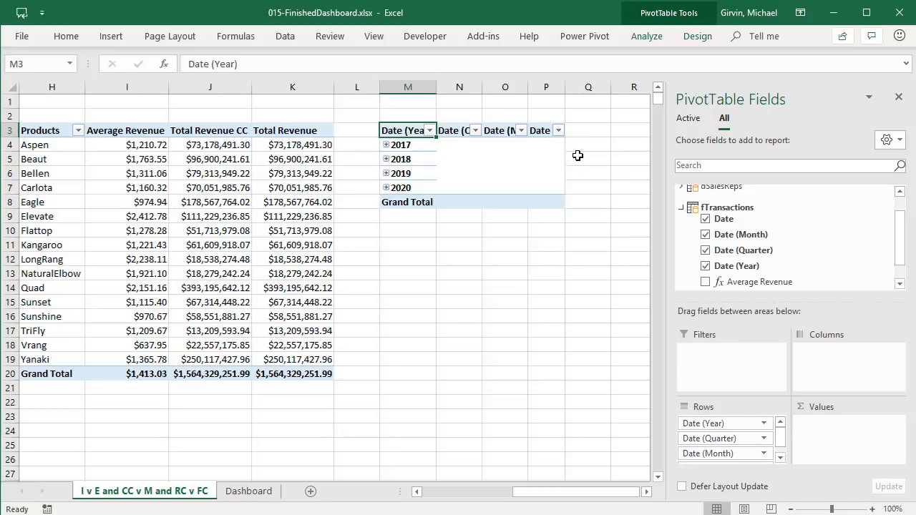
- Switch to Power Pivot and delete the Date (Year), Date (Quarter), Date (Month Index) and Date (Month) columns from fTransactions
{"action": "key", "text": "alt+Tab"}
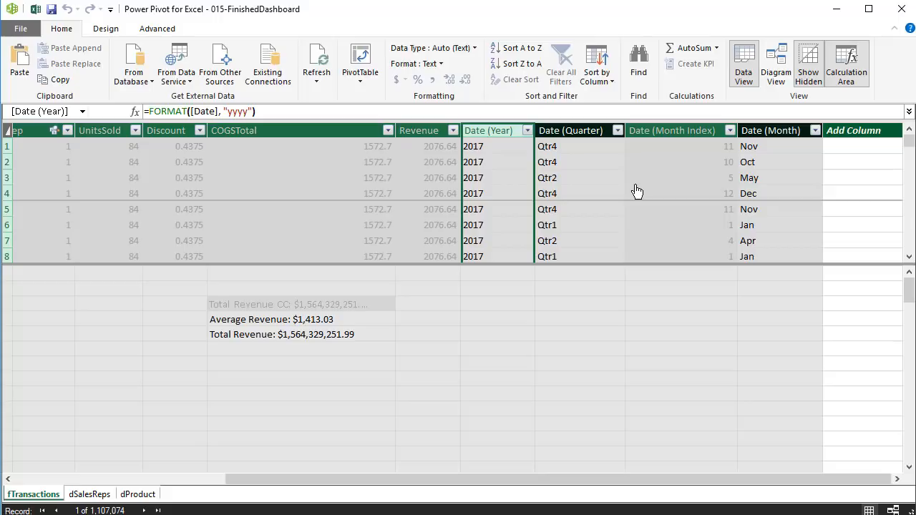
{"action": "left_click", "coordinate": [776, 74]}
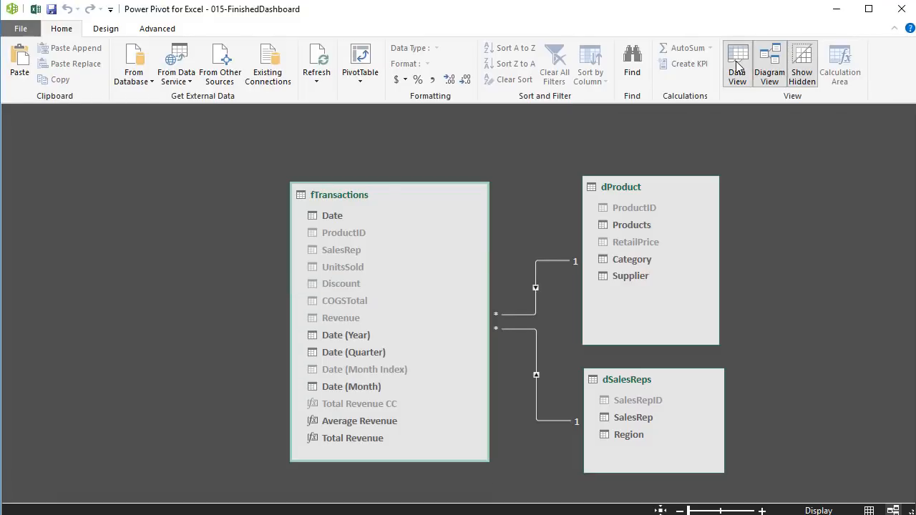
{"action": "left_click", "coordinate": [737, 64]}
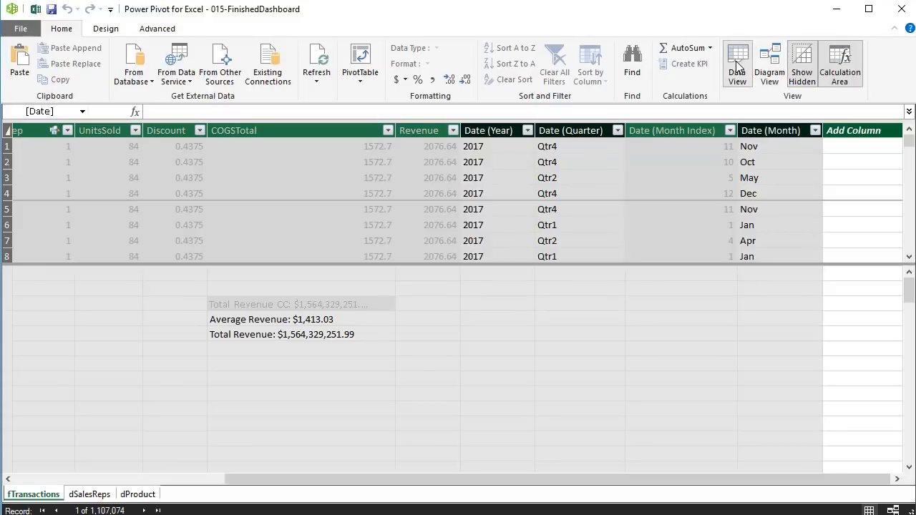
{"action": "left_click", "coordinate": [501, 131]}
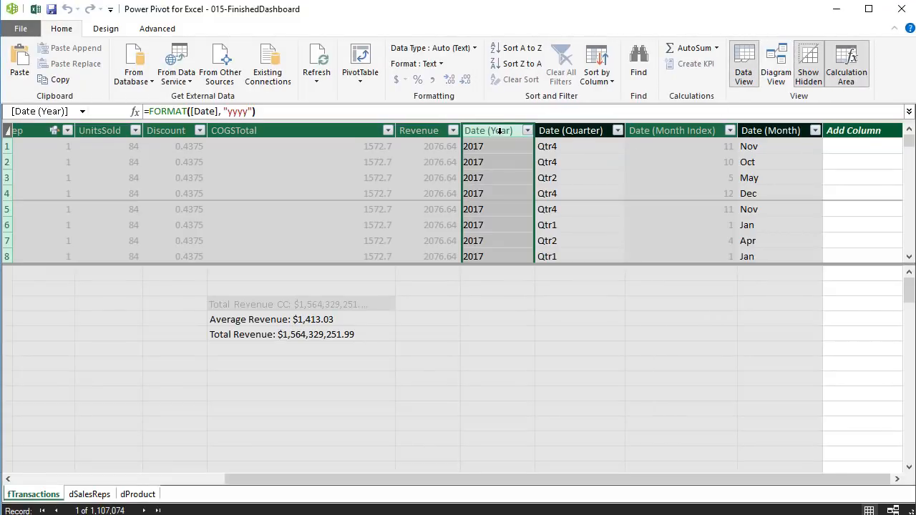
{"action": "left_click", "coordinate": [762, 131], "text": "shift"}
{"action": "right_click", "coordinate": [763, 131]}
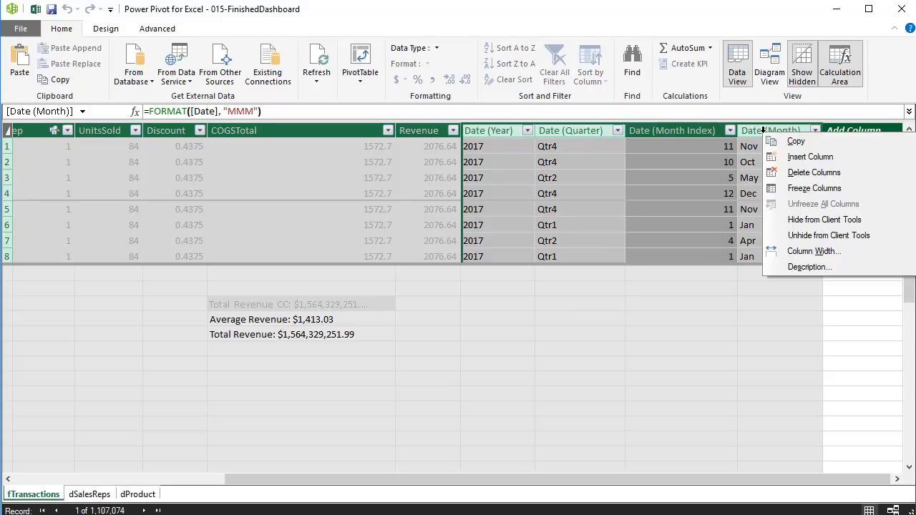
{"action": "left_click", "coordinate": [783, 176]}
{"action": "left_click", "coordinate": [426, 289]}
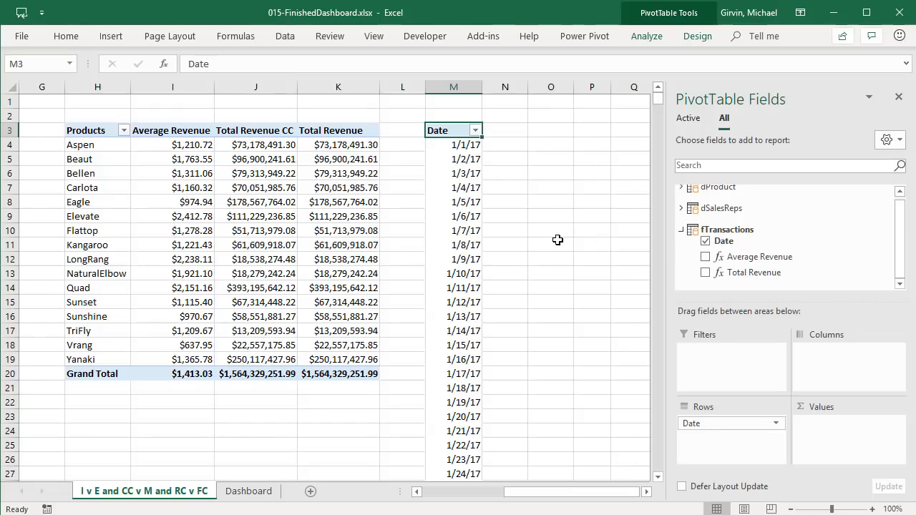
- Return to the Excel workbook and delete the entire Date PivotTable starting at cell M3
{"action": "key", "text": "ctrl+shift+Down"}
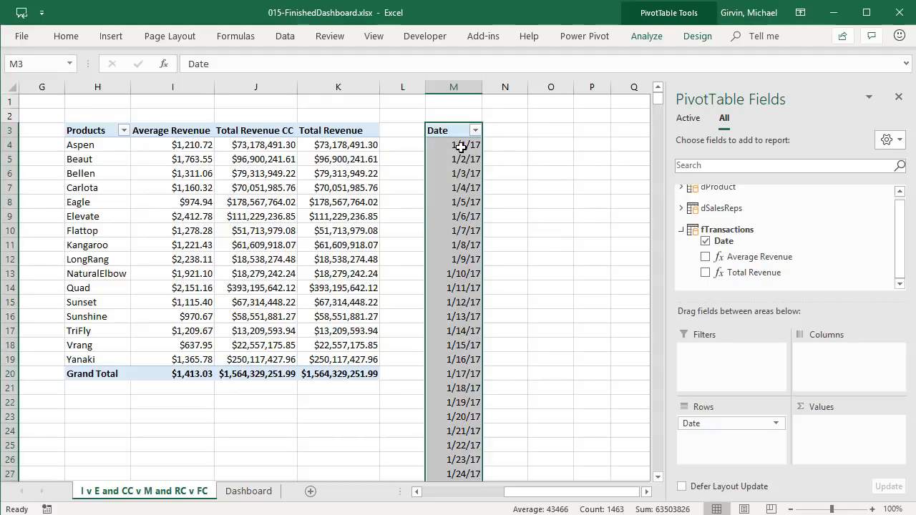
{"action": "key", "text": "Delete"}
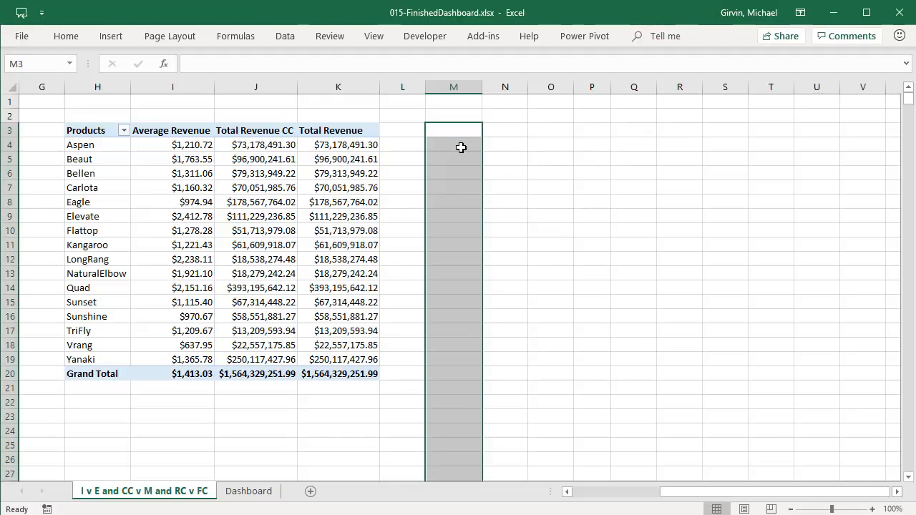
{"action": "left_click", "coordinate": [455, 129]}
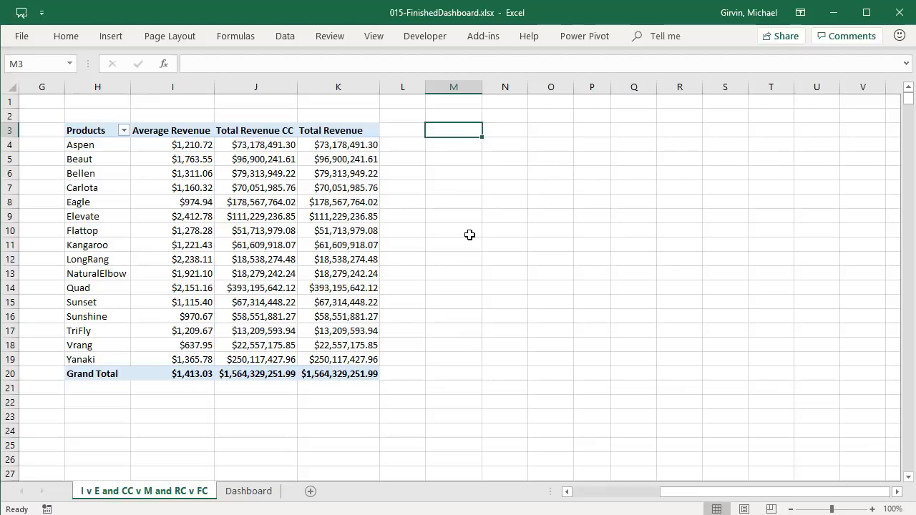
- Switch to the Power Pivot window and create a new date table for the data model
{"action": "key", "text": "alt+Tab"}
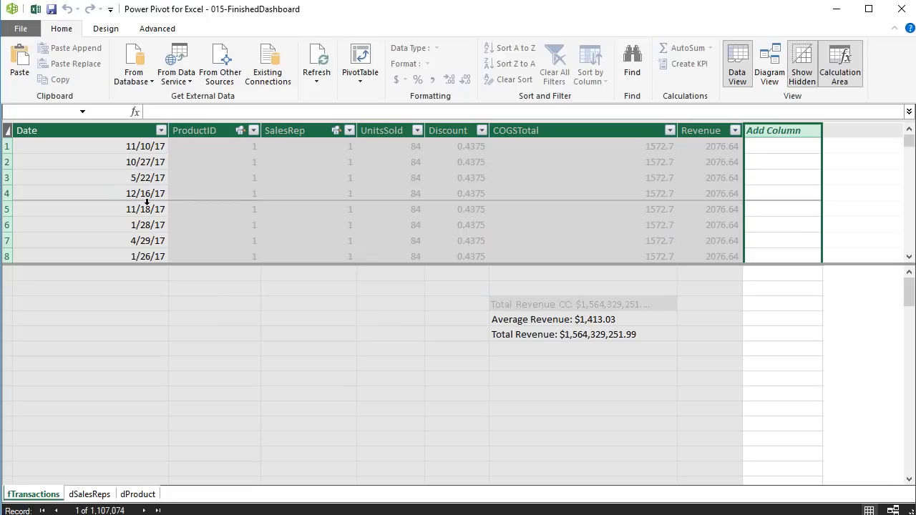
{"action": "left_click", "coordinate": [150, 221]}
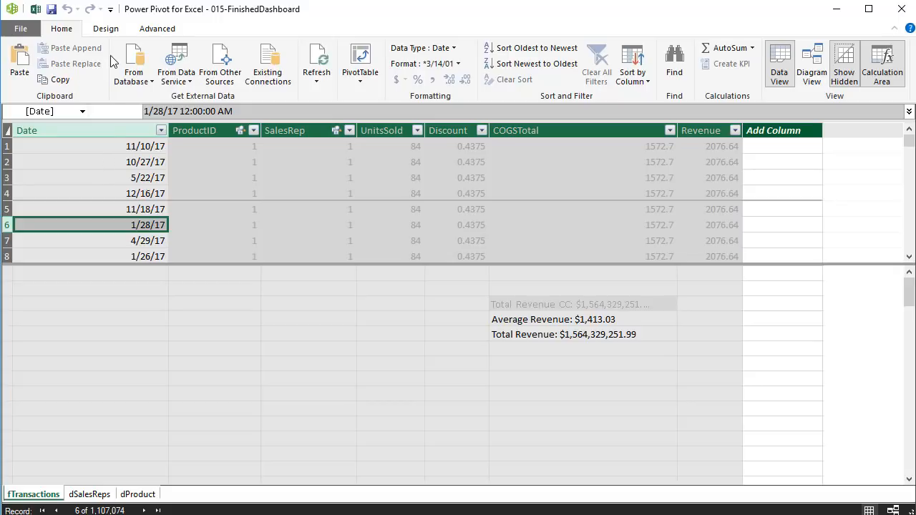
{"action": "left_click", "coordinate": [106, 29]}
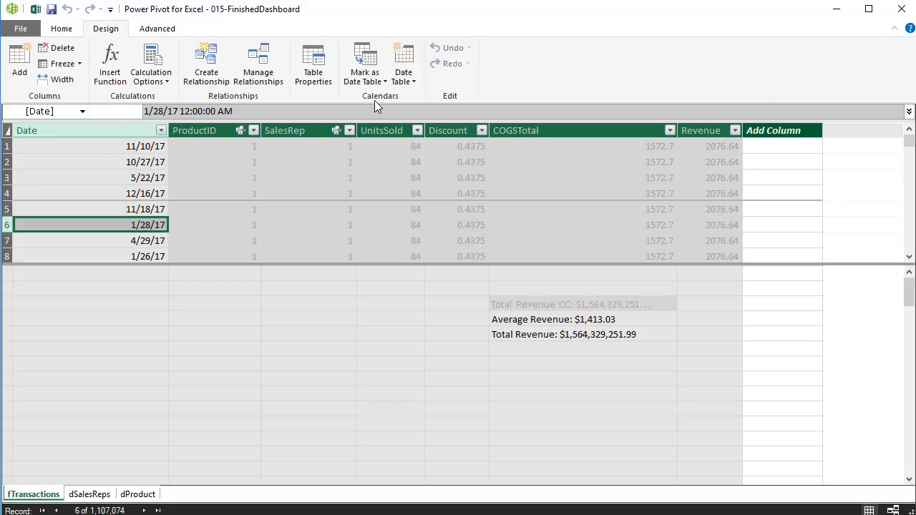
{"action": "left_click", "coordinate": [404, 74]}
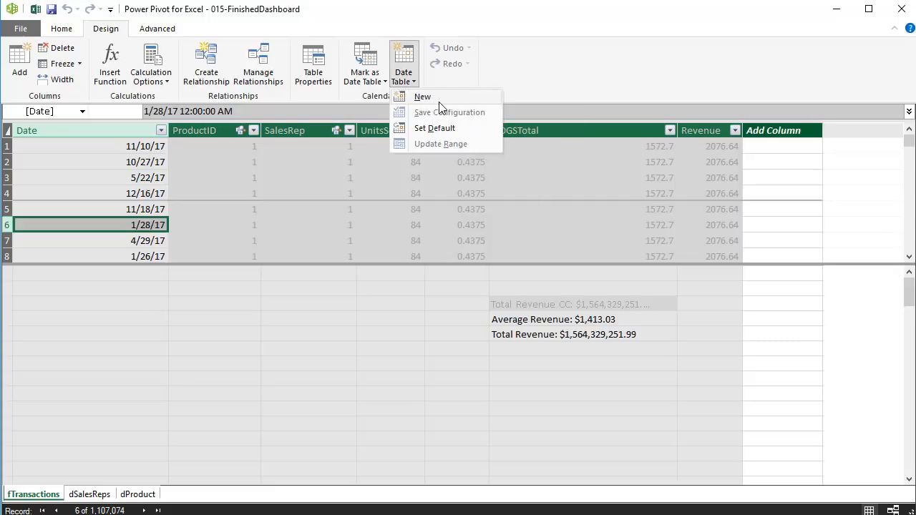
{"action": "left_click", "coordinate": [436, 100]}
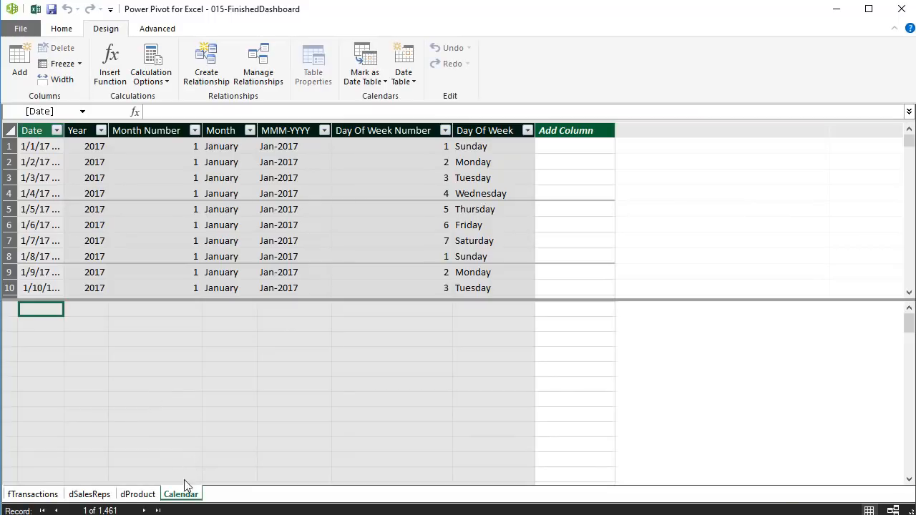
- Rename the new Calendar table as dDate
{"action": "double_click", "coordinate": [184, 495]}
{"action": "type", "text": "d"}
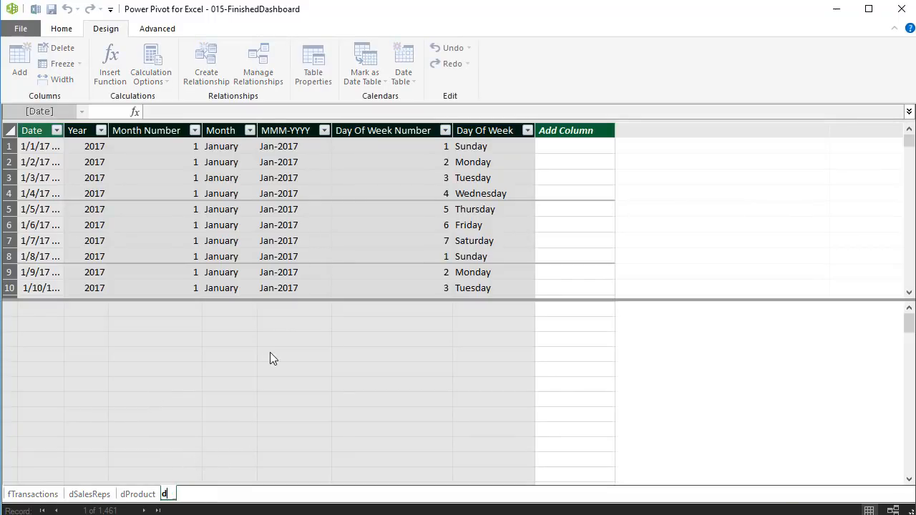
{"action": "type", "text": "Date"}
{"action": "key", "text": "Return"}
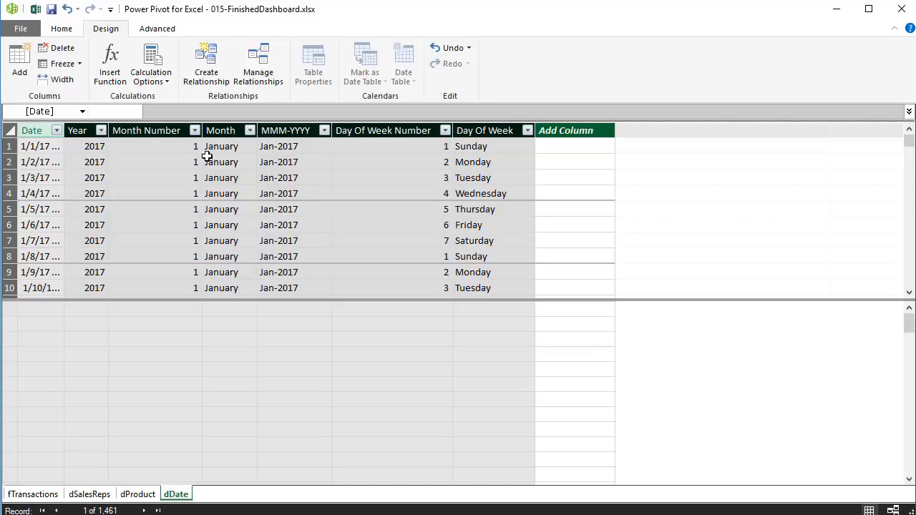
- Widen the Date column of the dDate table and check whether the table is marked as a date table
{"action": "left_click_drag", "start_coordinate": [64, 128], "coordinate": [91, 129]}
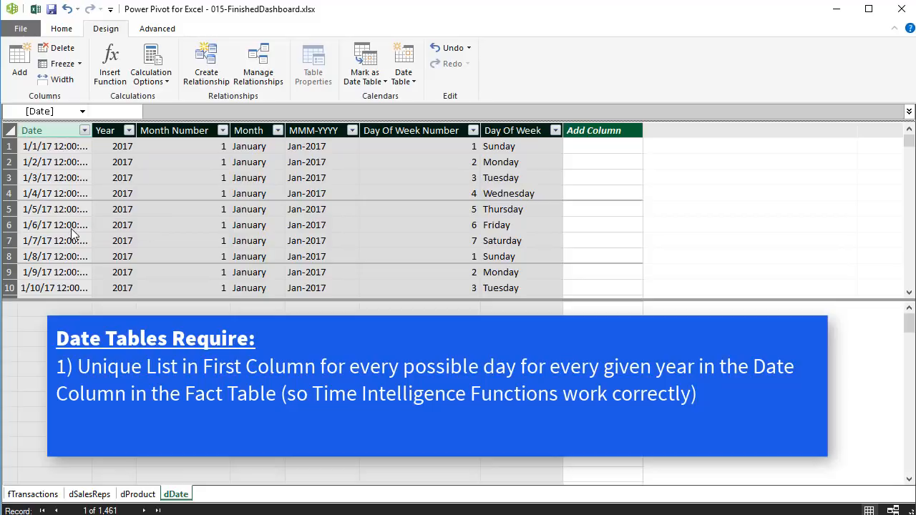
{"action": "left_click", "coordinate": [76, 178]}
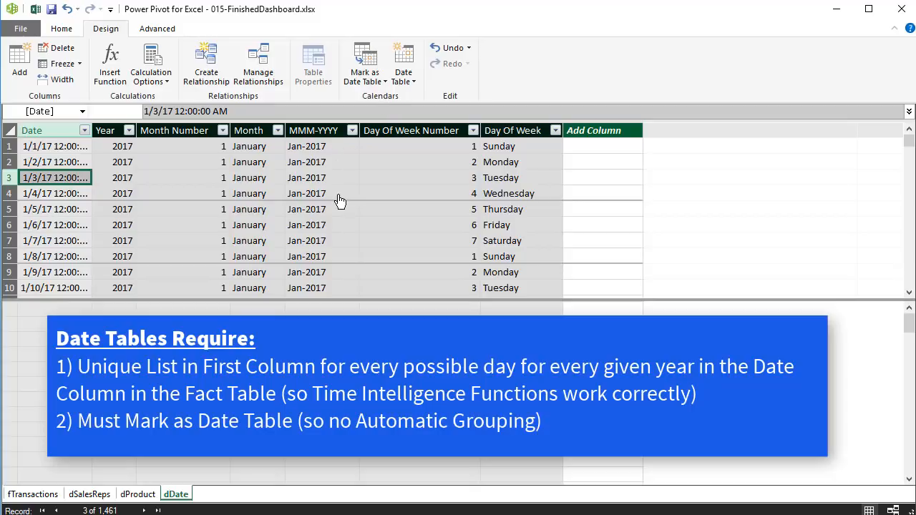
{"action": "left_click", "coordinate": [386, 83]}
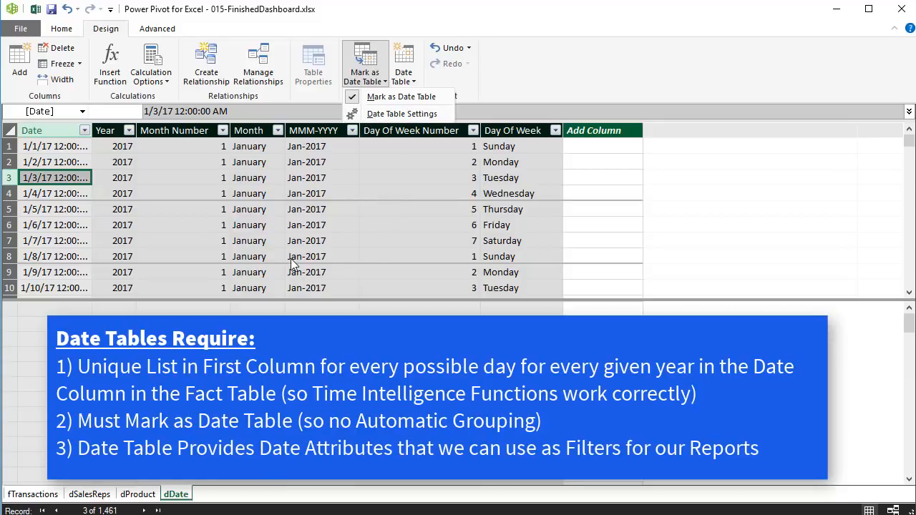
{"action": "left_click", "coordinate": [115, 115]}
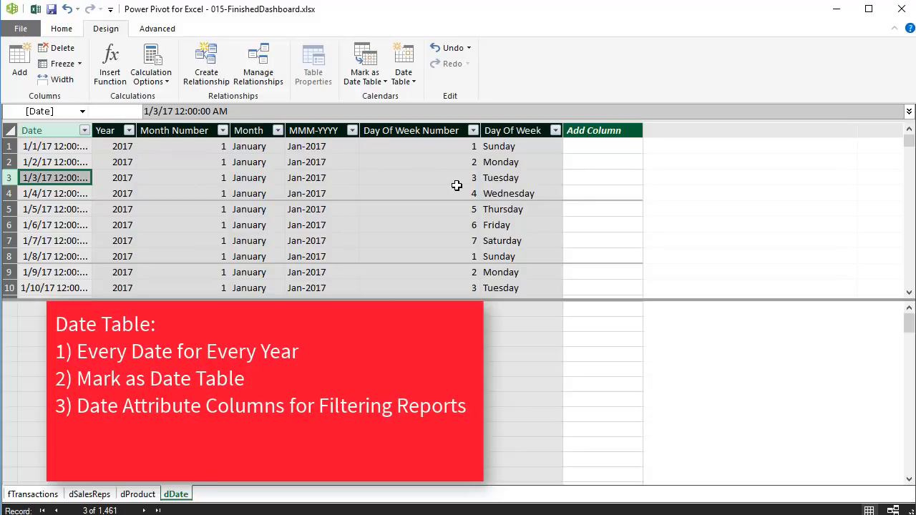
- Arrange the tables in the relationship diagram with dDate on one side of fTransactions, dProduct and dSalesReps on the other, and enlarge dDate to show all its fields
{"action": "left_click", "coordinate": [61, 30]}
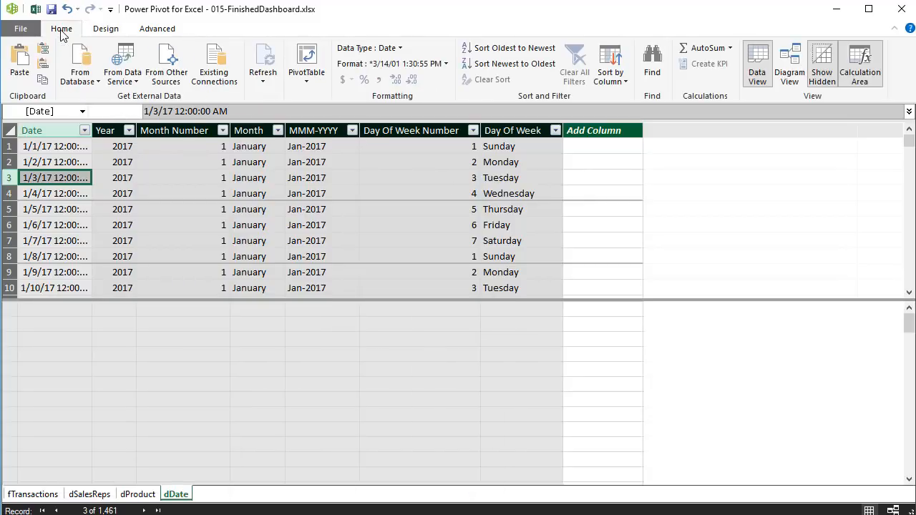
{"action": "left_click", "coordinate": [790, 77]}
{"action": "left_click_drag", "start_coordinate": [560, 234], "coordinate": [204, 294]}
{"action": "left_click_drag", "start_coordinate": [197, 156], "coordinate": [587, 192]}
{"action": "left_click_drag", "start_coordinate": [401, 137], "coordinate": [756, 154]}
{"action": "left_click_drag", "start_coordinate": [401, 334], "coordinate": [716, 371]}
{"action": "left_click_drag", "start_coordinate": [505, 194], "coordinate": [352, 181]}
{"action": "left_click_drag", "start_coordinate": [172, 294], "coordinate": [49, 180]}
{"action": "left_click_drag", "start_coordinate": [164, 294], "coordinate": [202, 427]}
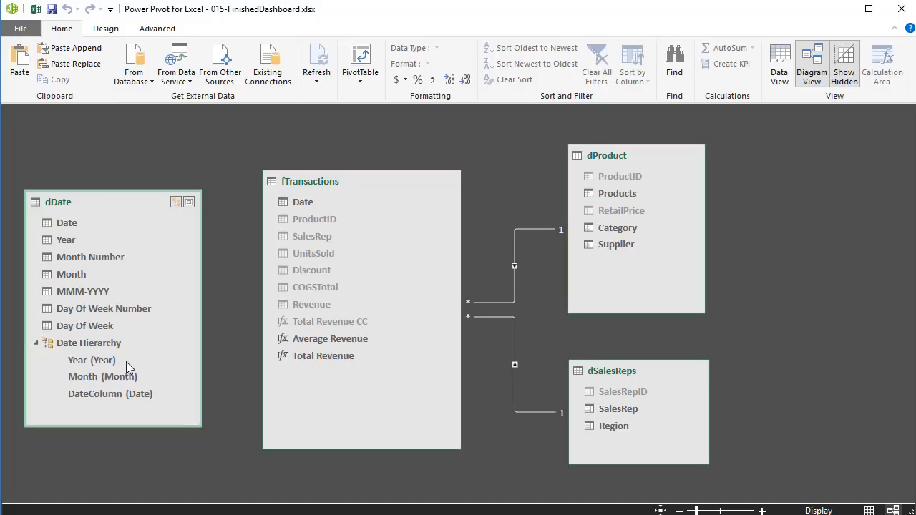
- Remove the DateColumn level from the Date Hierarchy in the dDate table
{"action": "left_click", "coordinate": [107, 393]}
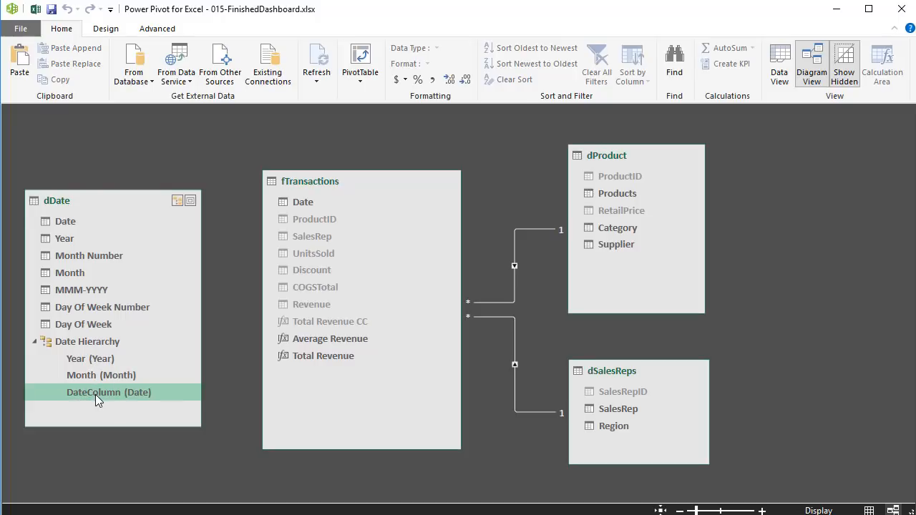
{"action": "right_click", "coordinate": [96, 395]}
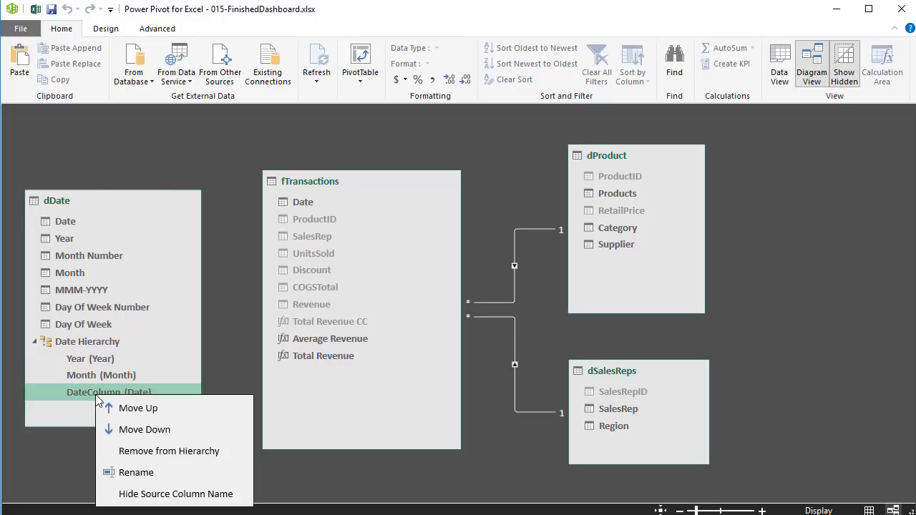
{"action": "left_click", "coordinate": [157, 451]}
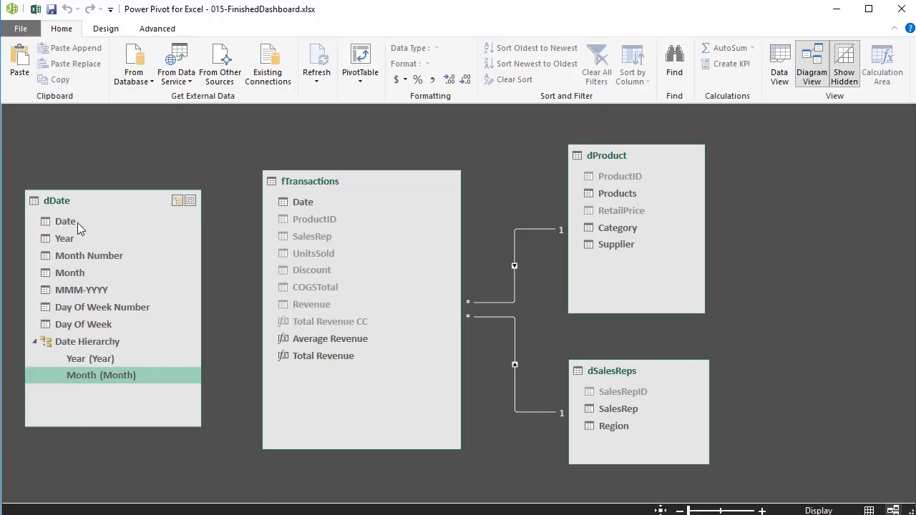
- Create a relationship between the Date fields of dDate and fTransactions, and move the dDate table slightly higher in the diagram
{"action": "left_click_drag", "start_coordinate": [70, 227], "coordinate": [297, 205]}
{"action": "left_click_drag", "start_coordinate": [137, 203], "coordinate": [141, 168]}
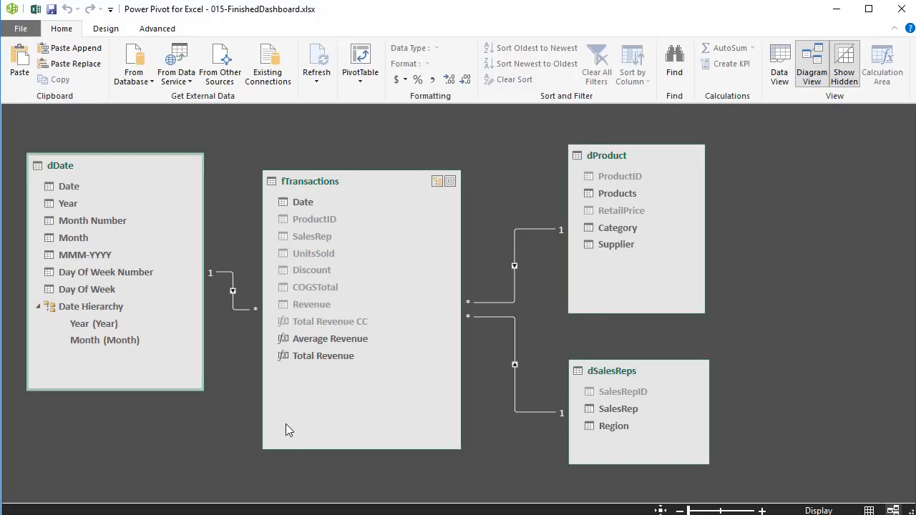
- Return to the data grid and use Update Range on the dDate table for 1/1/17 to 12/31/20
{"action": "left_click", "coordinate": [784, 68]}
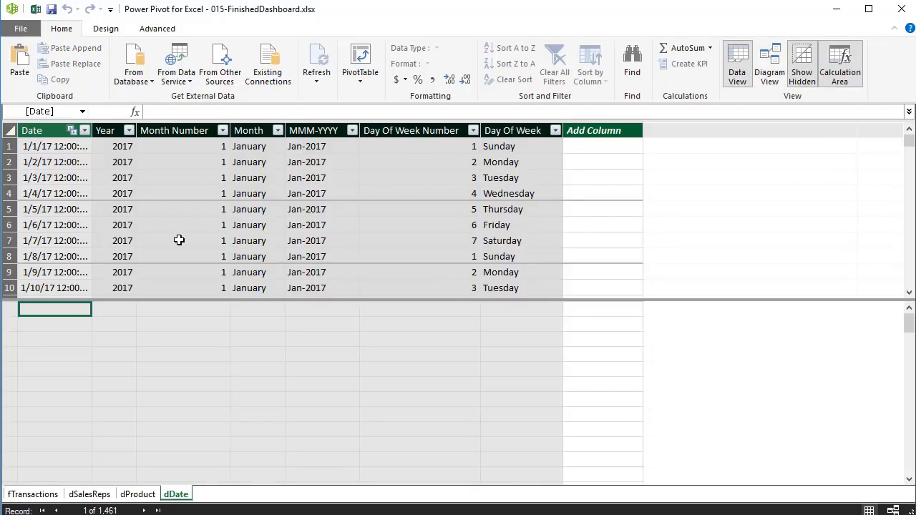
{"action": "left_click", "coordinate": [109, 32]}
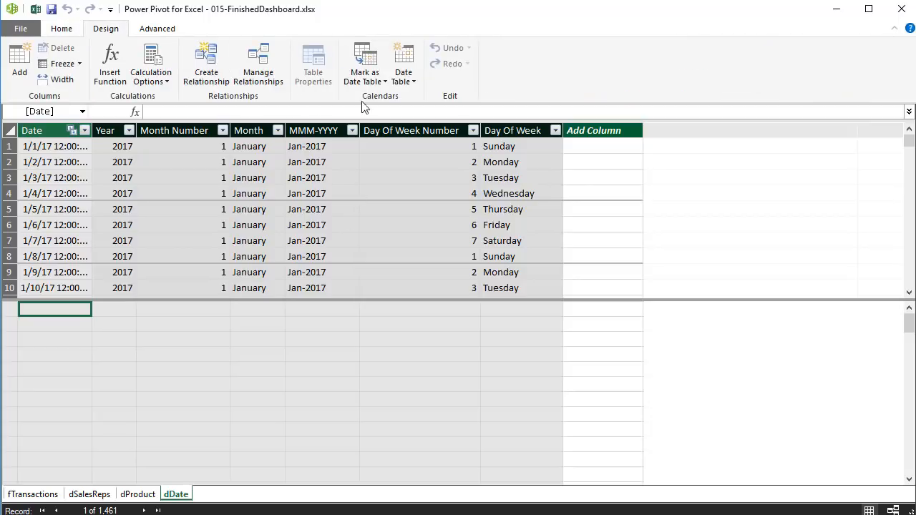
{"action": "left_click", "coordinate": [414, 82]}
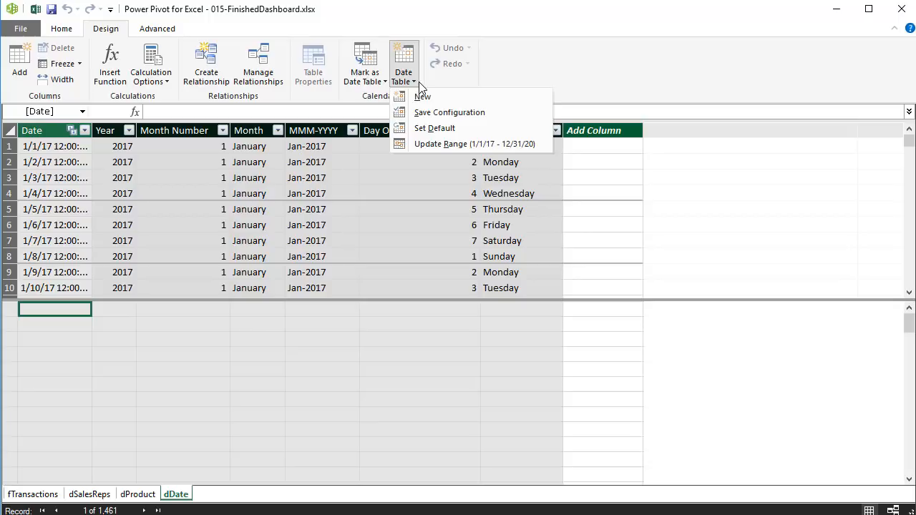
{"action": "left_click", "coordinate": [534, 145]}
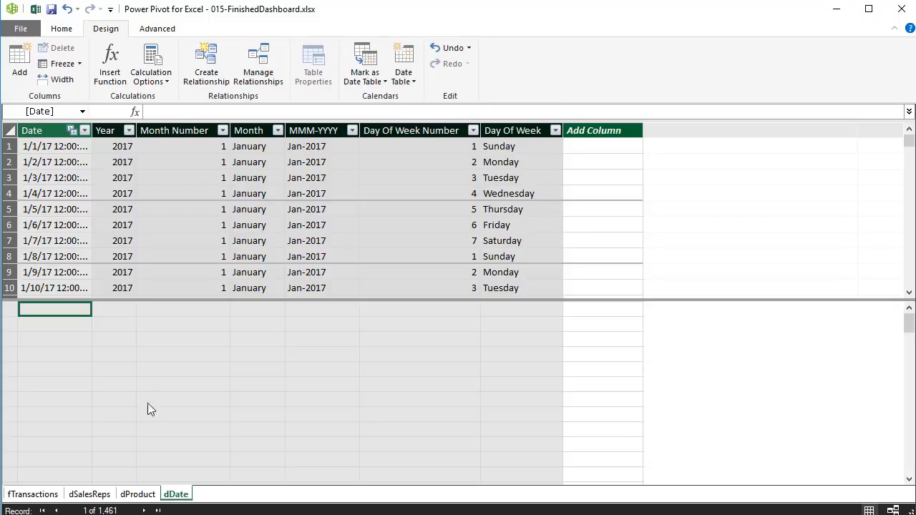
- Hide the Date column of the fTransactions table from client tools
{"action": "left_click", "coordinate": [39, 495]}
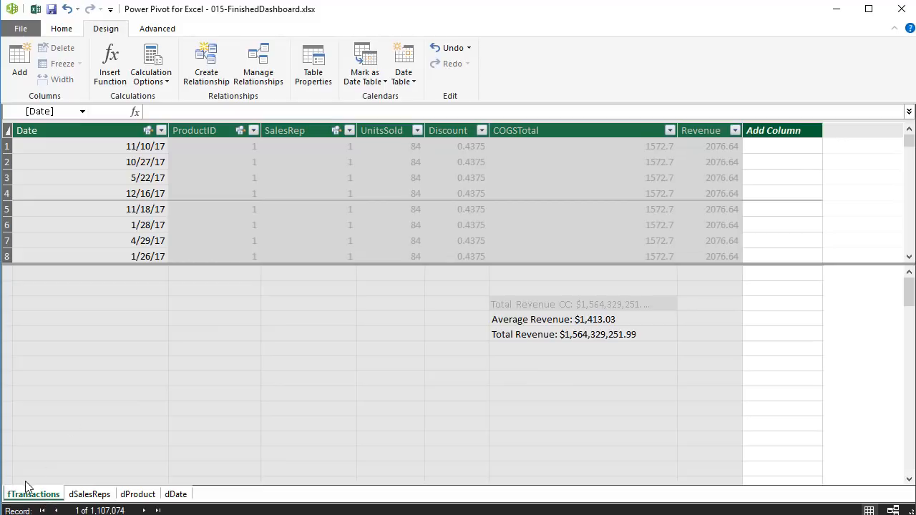
{"action": "left_click", "coordinate": [103, 129]}
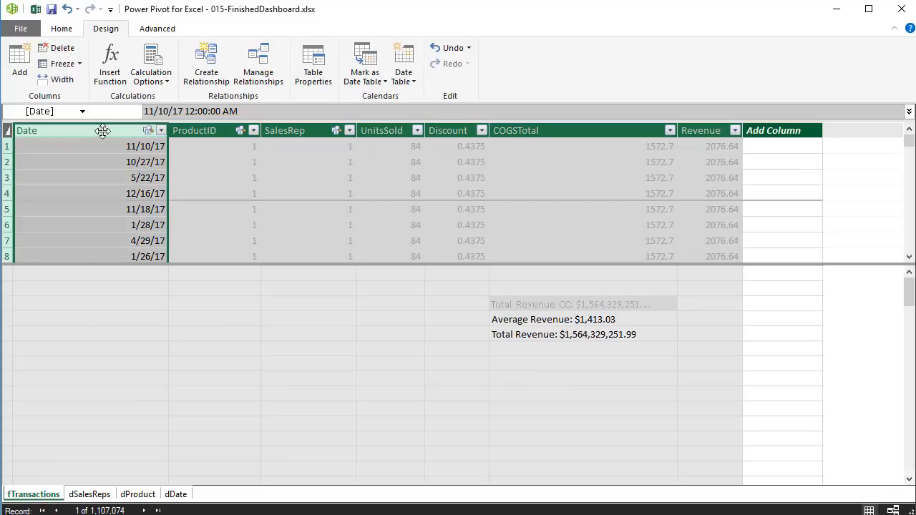
{"action": "right_click", "coordinate": [103, 131]}
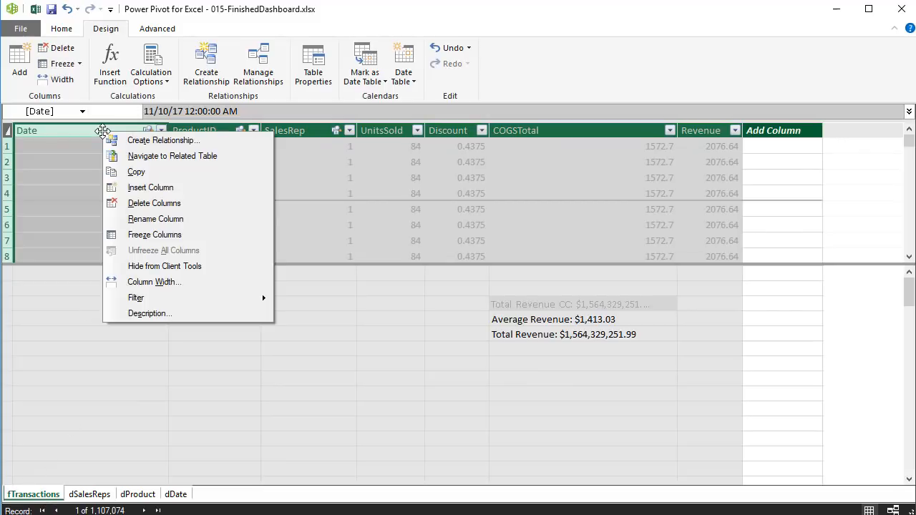
{"action": "left_click", "coordinate": [159, 268]}
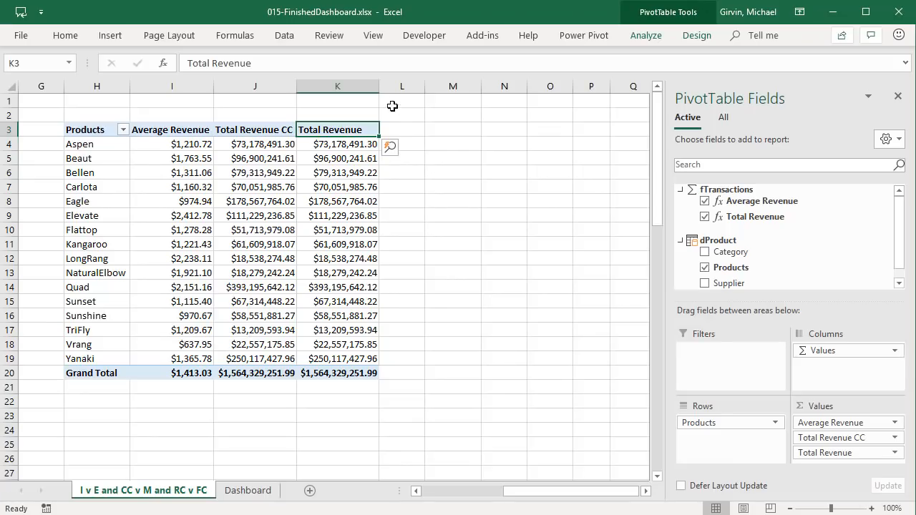
- In the Excel workbook, insert a PivotTable based on the Data Model at cell M3 of the existing worksheet
{"action": "left_click", "coordinate": [449, 131]}
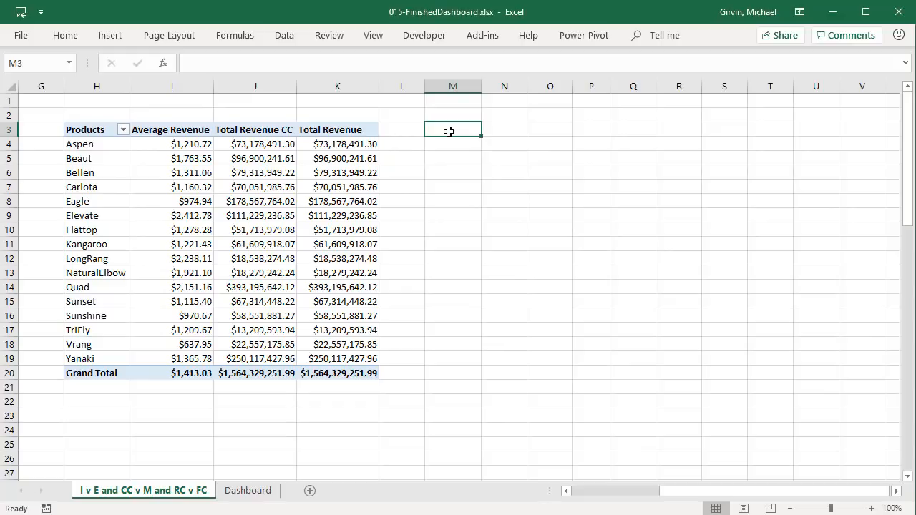
{"action": "key", "text": "alt+n"}
{"action": "key", "text": "v"}
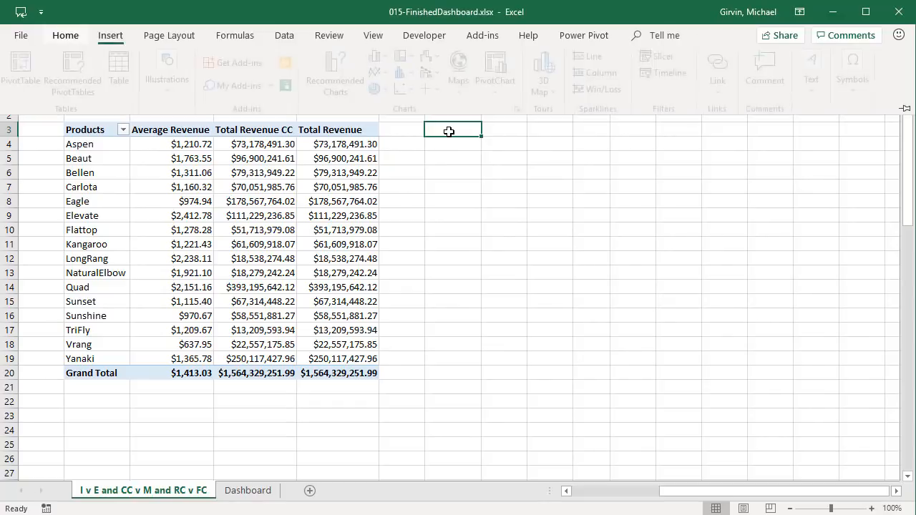
{"action": "left_click", "coordinate": [389, 343]}
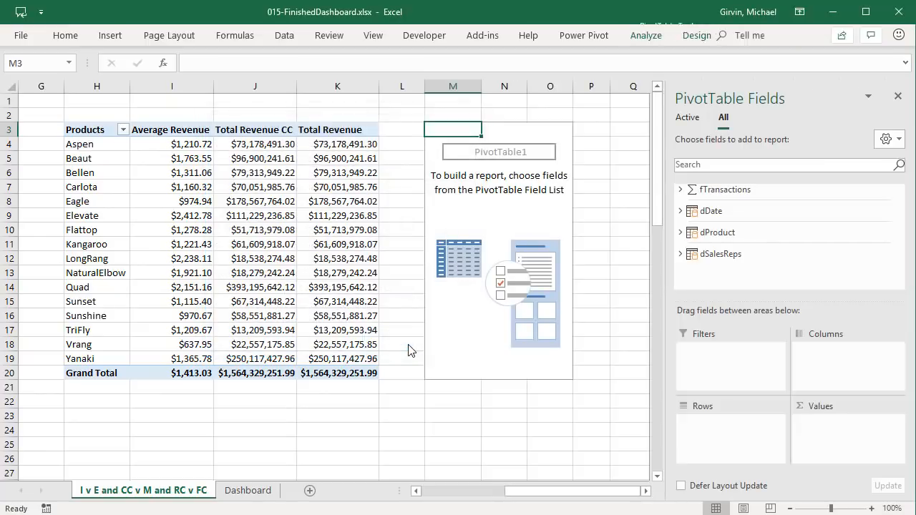
- Add the dDate and dSalesReps tables to the PivotTable's active field list and display that list
{"action": "right_click", "coordinate": [711, 214]}
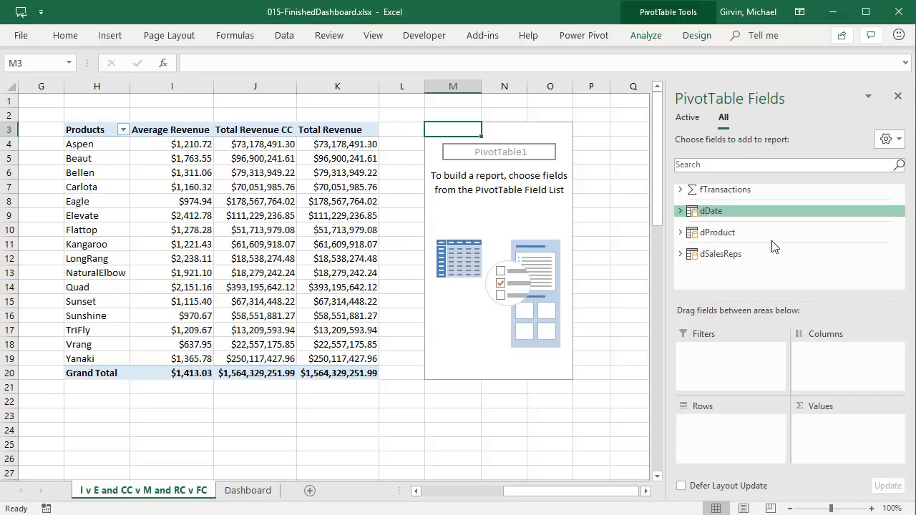
{"action": "left_click", "coordinate": [773, 246]}
{"action": "right_click", "coordinate": [718, 259]}
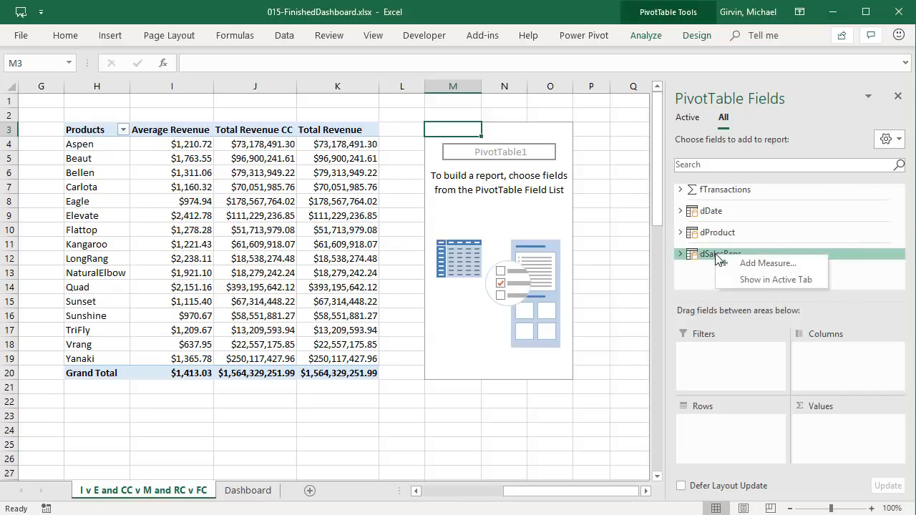
{"action": "left_click", "coordinate": [758, 282]}
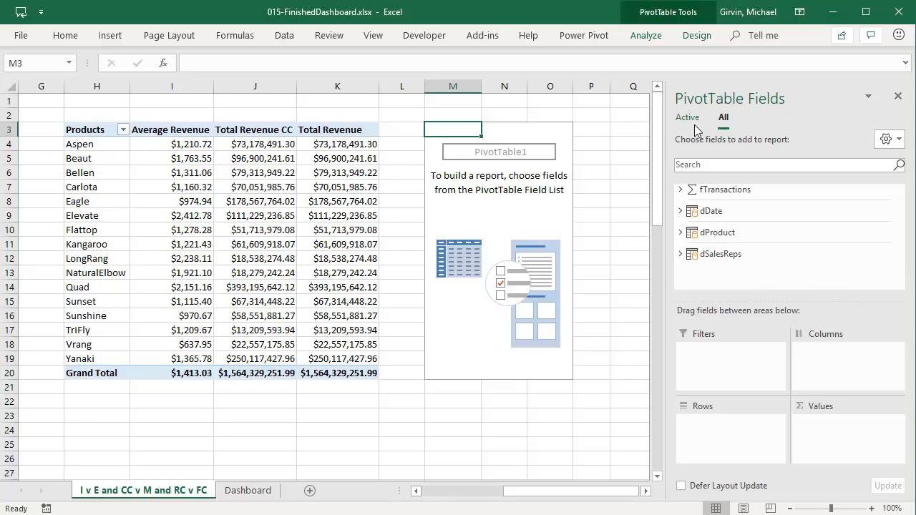
{"action": "left_click", "coordinate": [695, 126]}
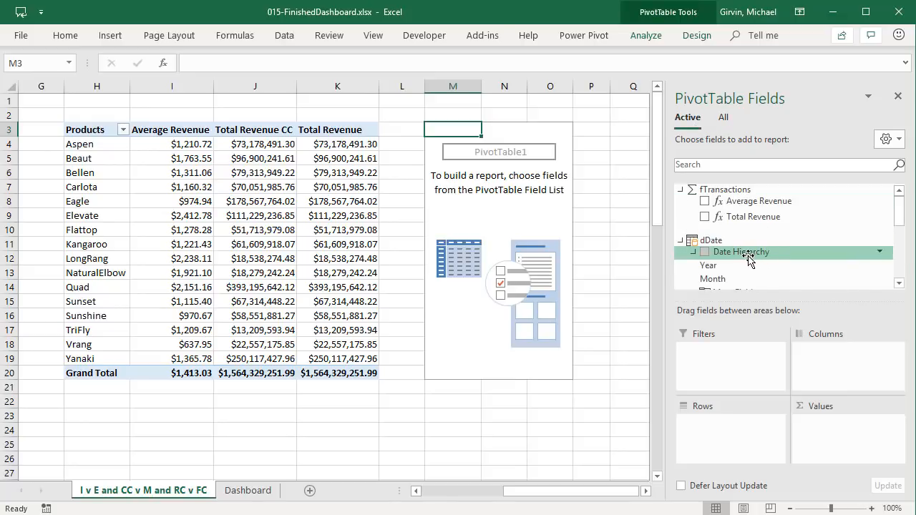
- Add Date Hierarchy to the PivotTable's rows and Total Revenue to its values, expanding 2017 and 2018 to show their months
{"action": "left_click_drag", "start_coordinate": [724, 256], "coordinate": [722, 425]}
{"action": "left_click", "coordinate": [454, 144]}
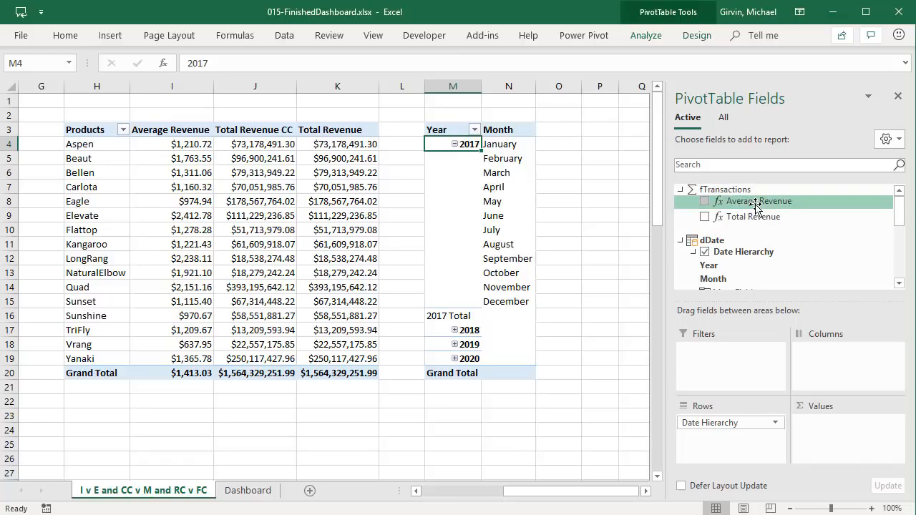
{"action": "left_click_drag", "start_coordinate": [759, 216], "coordinate": [829, 440]}
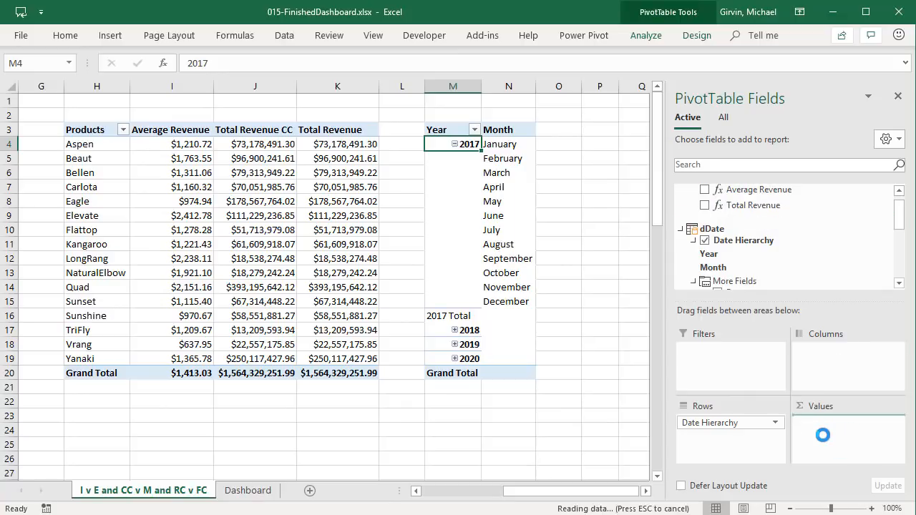
{"action": "left_click", "coordinate": [455, 333]}
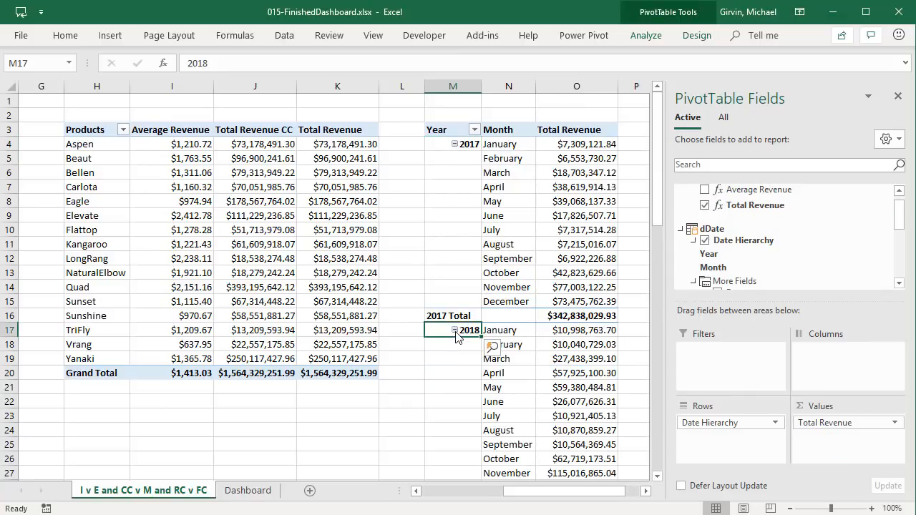
- Expand 2019 and 2020 in the date PivotTable to show their months, and select the January 2017 Total Revenue cell
{"action": "scroll", "coordinate": [456, 335], "scroll_direction": "down", "scroll_amount": 4}
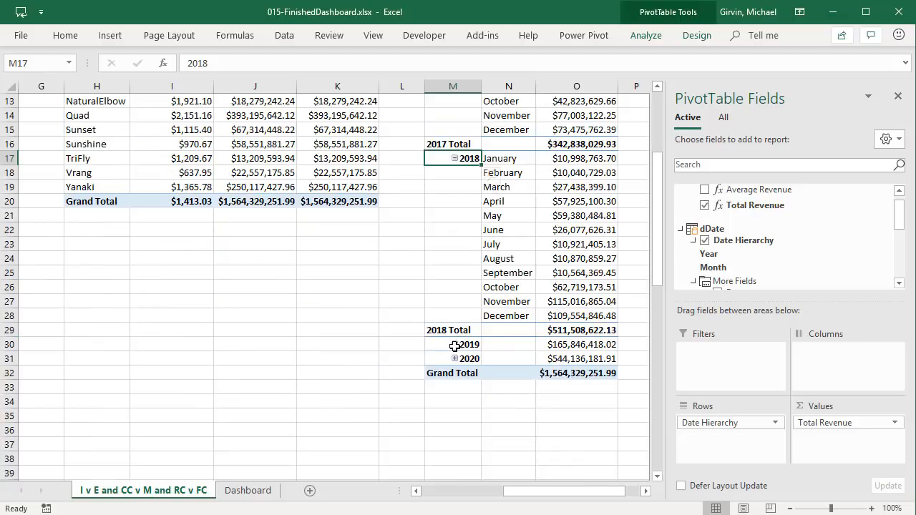
{"action": "left_click", "coordinate": [454, 345]}
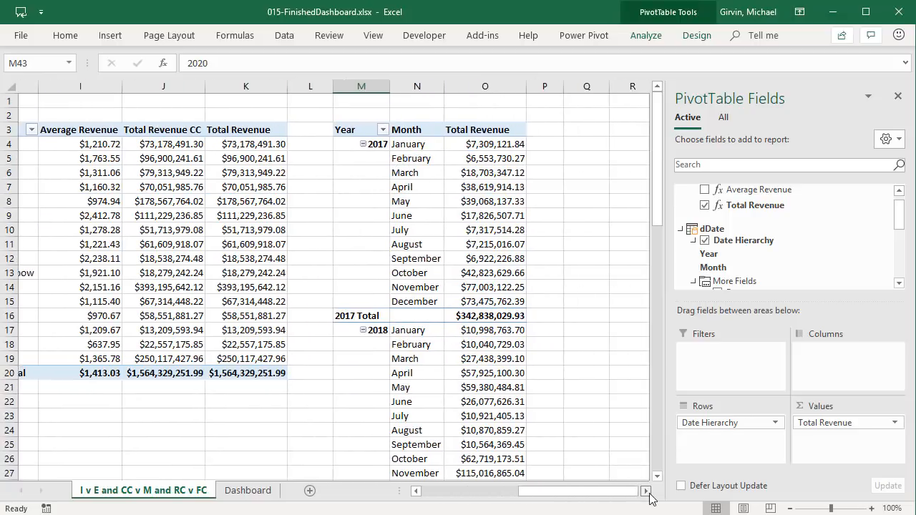
{"action": "left_click", "coordinate": [647, 491]}
{"action": "left_click", "coordinate": [647, 491]}
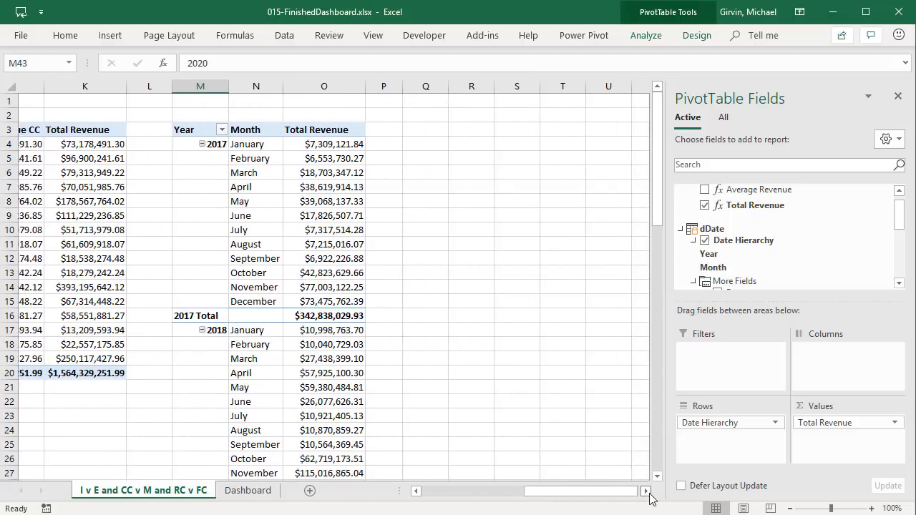
{"action": "left_click", "coordinate": [303, 144]}
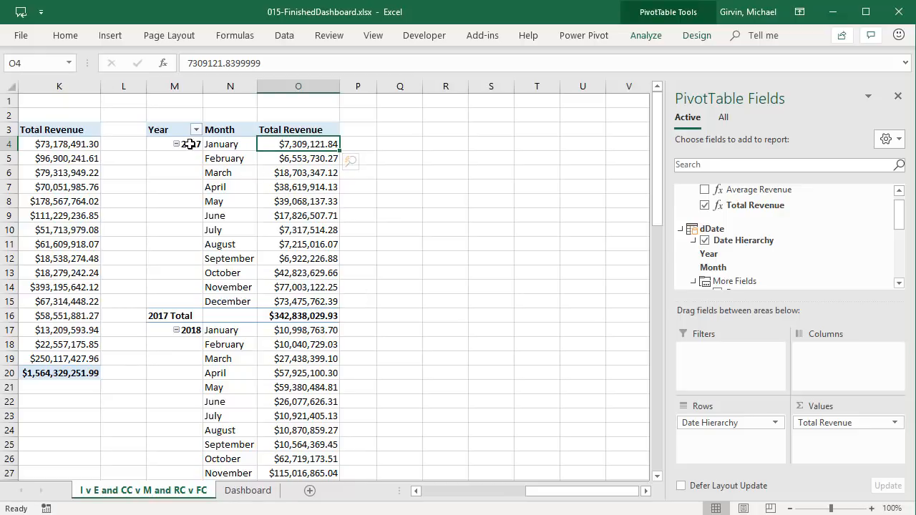
- Switch to the Power Pivot window and begin a Cumulative Yearly Total measure below Total Revenue in fTransactions, using the TOTALYTD function
{"action": "key", "text": "alt+Tab"}
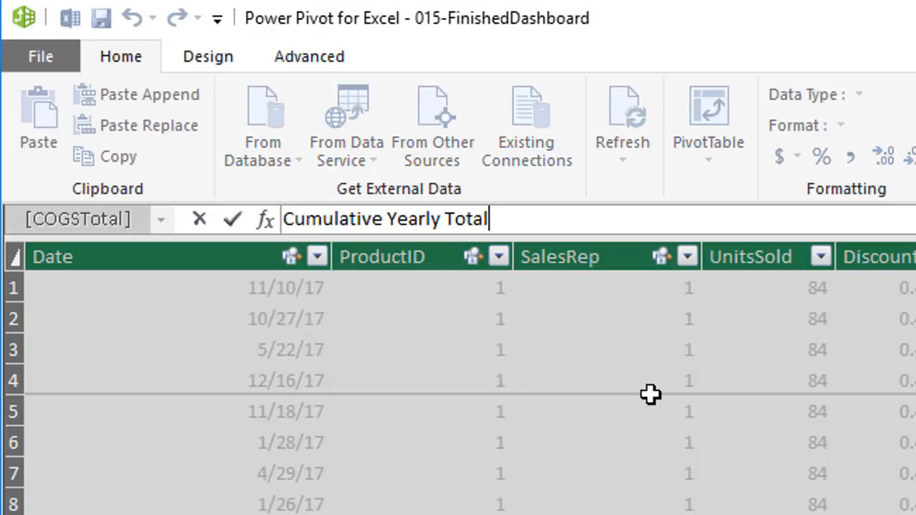
{"action": "type", "text": ":=to"}
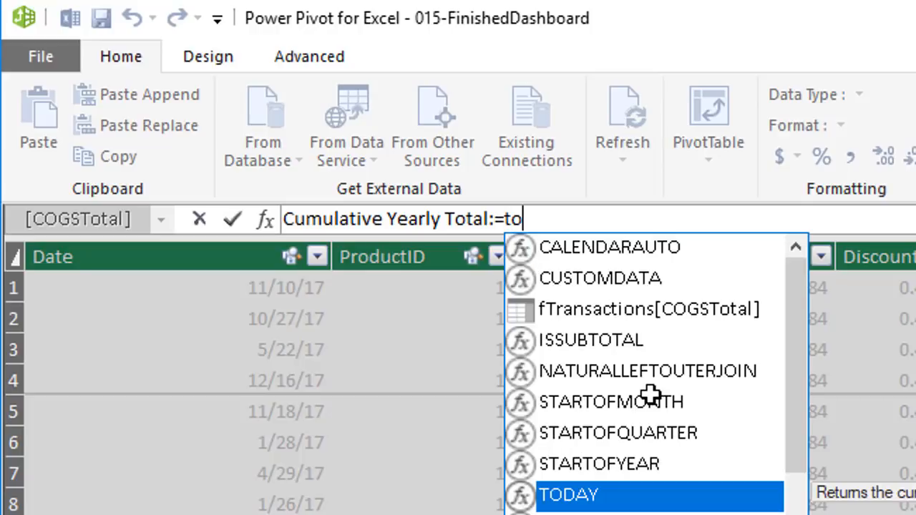
{"action": "type", "text": "t"}
{"action": "key", "text": "Down"}
{"action": "key", "text": "Down"}
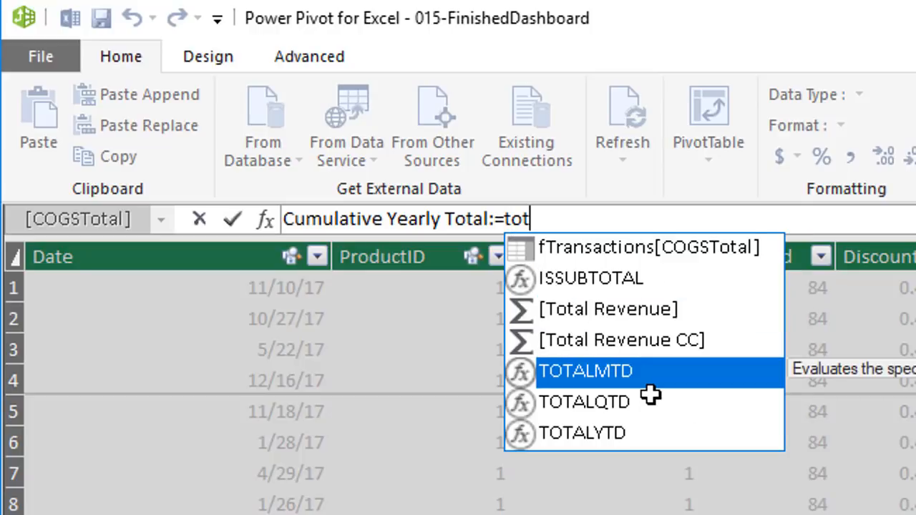
{"action": "key", "text": "Down"}
{"action": "key", "text": "Down"}
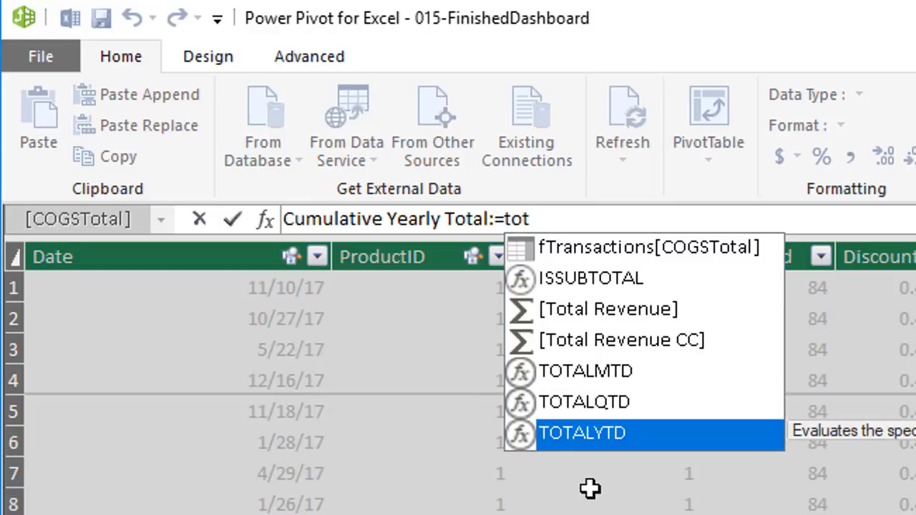
{"action": "key", "text": "Tab"}
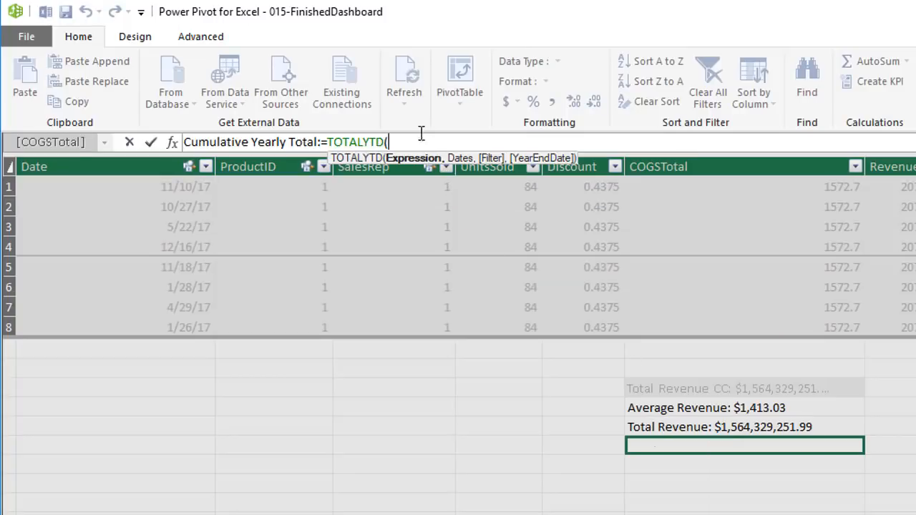
- Complete the TOTALYTD formula with [Total Revenue] as the expression and dDate[Date] as the dates, and enter the measure
{"action": "type", "text": "["}
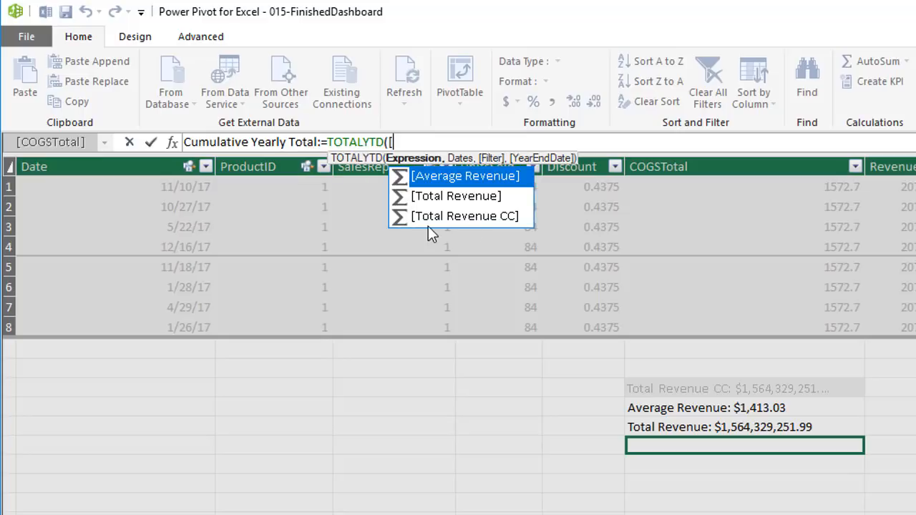
{"action": "key", "text": "Down"}
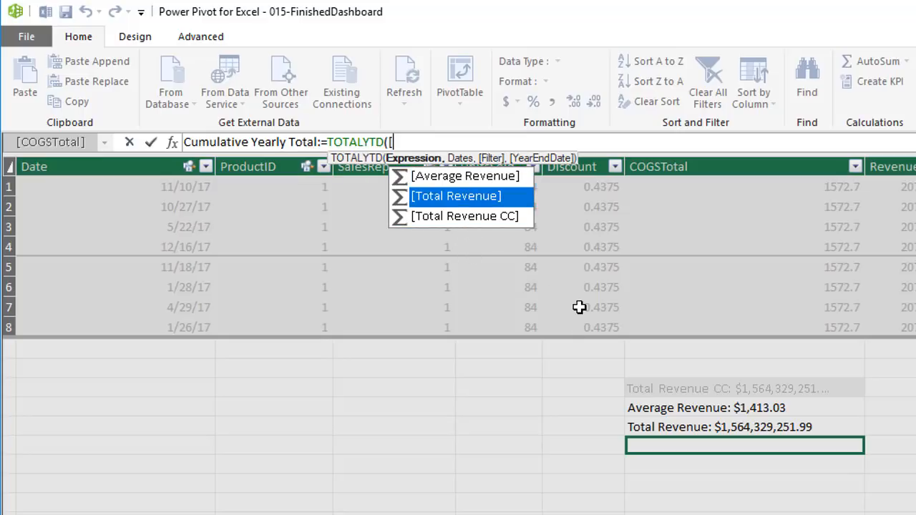
{"action": "key", "text": "Tab"}
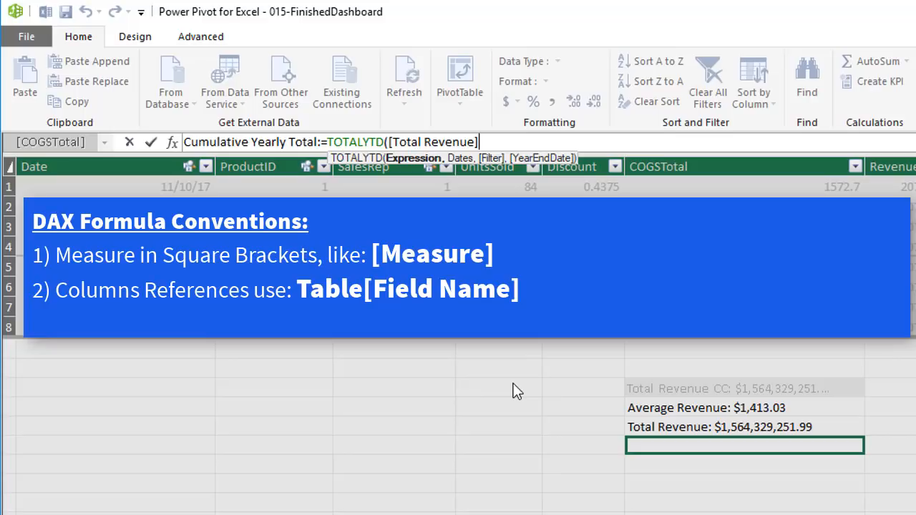
{"action": "type", "text": ","}
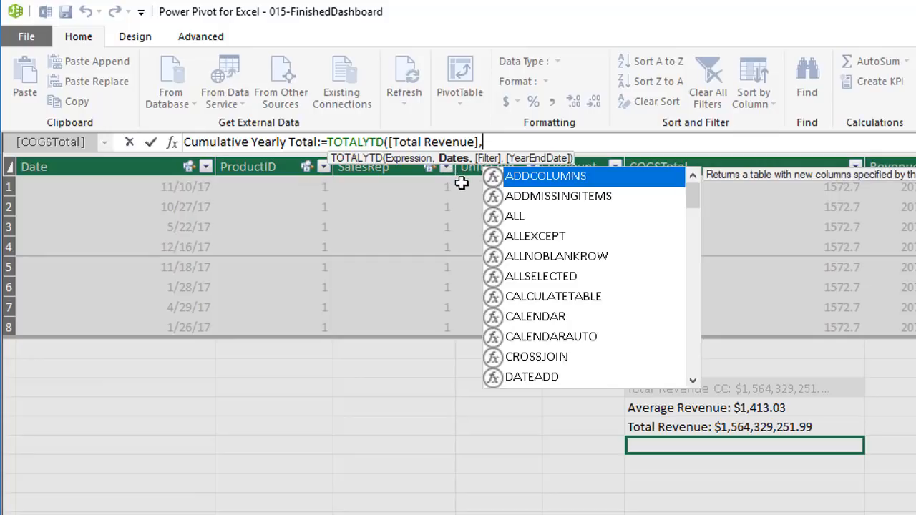
{"action": "type", "text": "dd"}
{"action": "key", "text": "Down"}
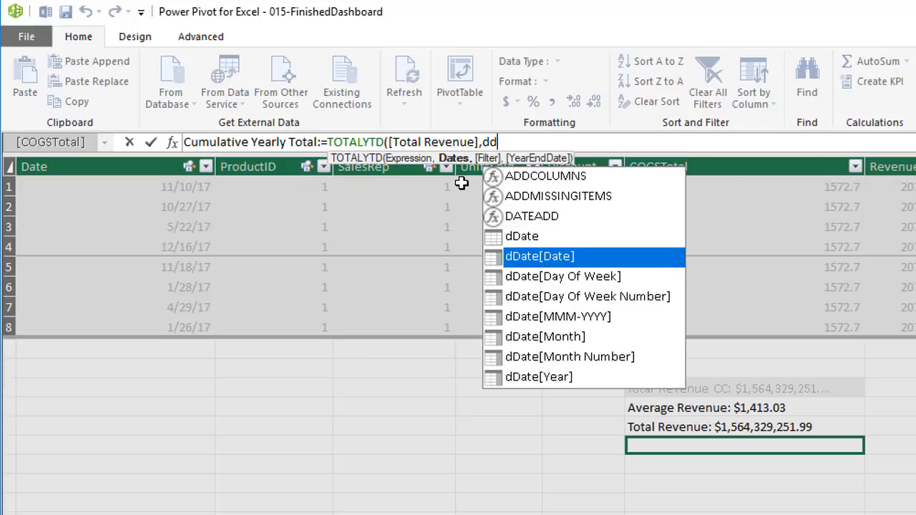
{"action": "key", "text": "Tab"}
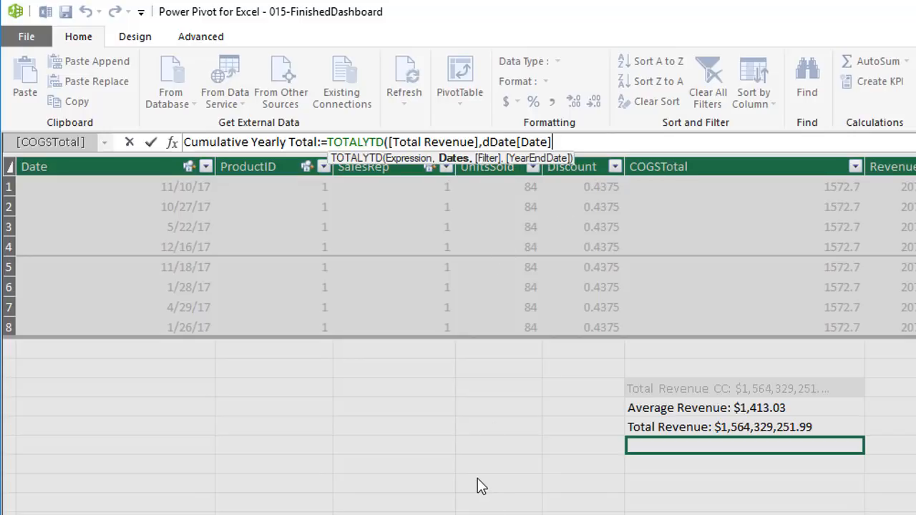
{"action": "type", "text": ")"}
{"action": "key", "text": "Return"}
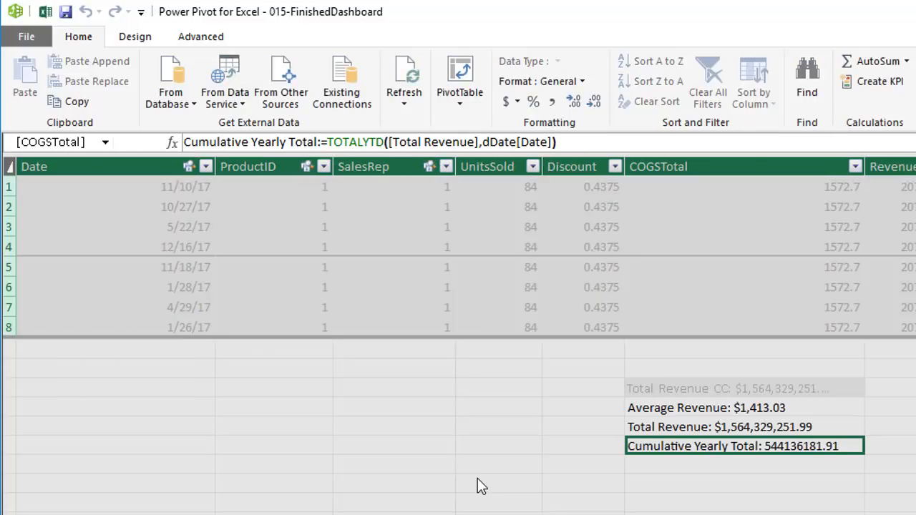
- Format the Cumulative Yearly Total measure as $ English (United States) currency and add it to the date PivotTable's values in Excel
{"action": "left_click", "coordinate": [516, 101]}
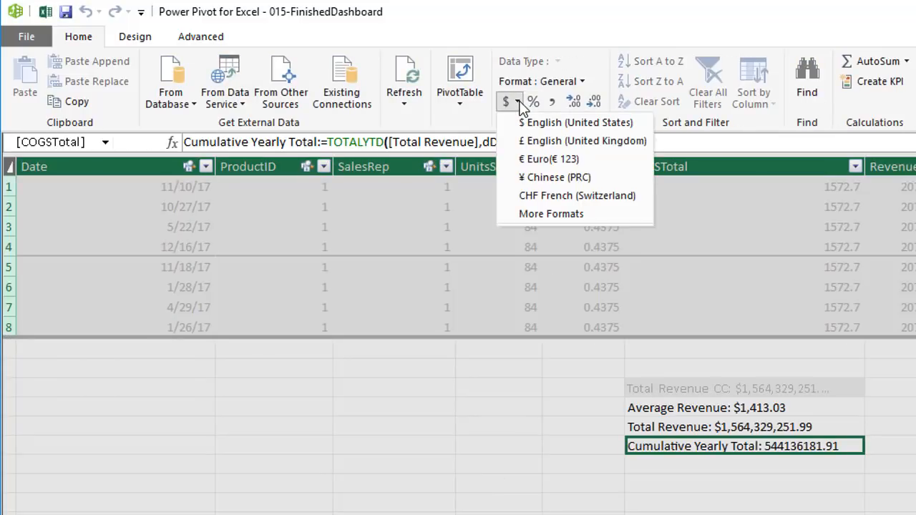
{"action": "left_click", "coordinate": [531, 126]}
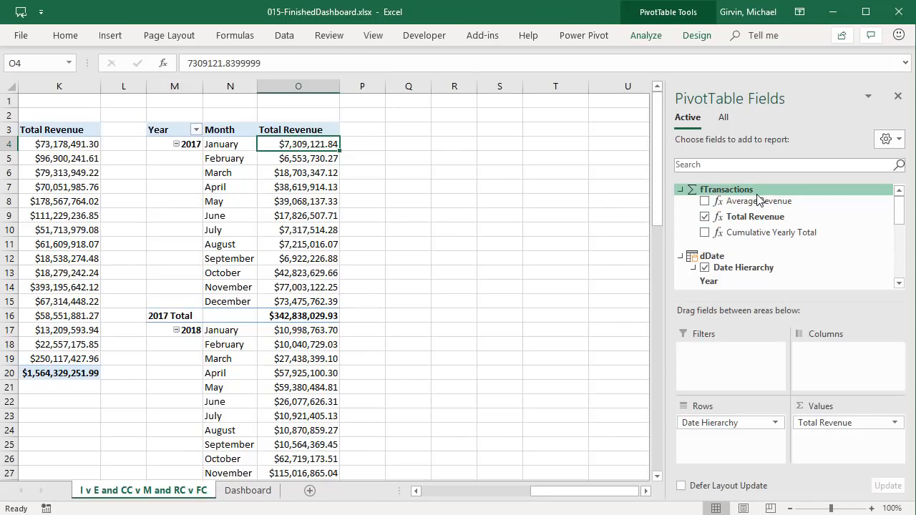
{"action": "left_click_drag", "start_coordinate": [734, 233], "coordinate": [816, 438]}
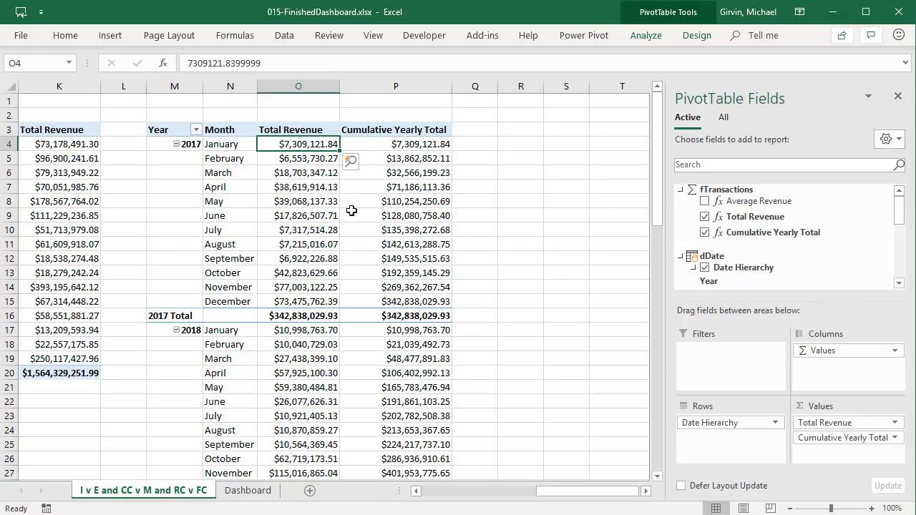
- Compare the running sums of 2017 monthly Total Revenue with the Cumulative Yearly Total values down to December
{"action": "left_click_drag", "start_coordinate": [313, 143], "coordinate": [313, 169]}
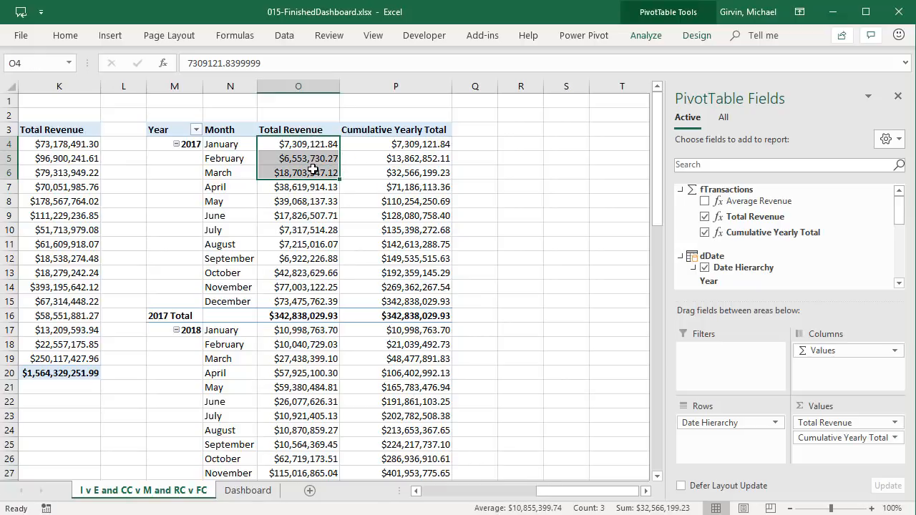
{"action": "left_click", "coordinate": [375, 176]}
{"action": "left_click_drag", "start_coordinate": [315, 144], "coordinate": [319, 230]}
{"action": "left_click", "coordinate": [401, 232]}
{"action": "key", "text": "Down"}
{"action": "key", "text": "Down"}
{"action": "key", "text": "Down"}
{"action": "key", "text": "Down"}
{"action": "key", "text": "Down"}
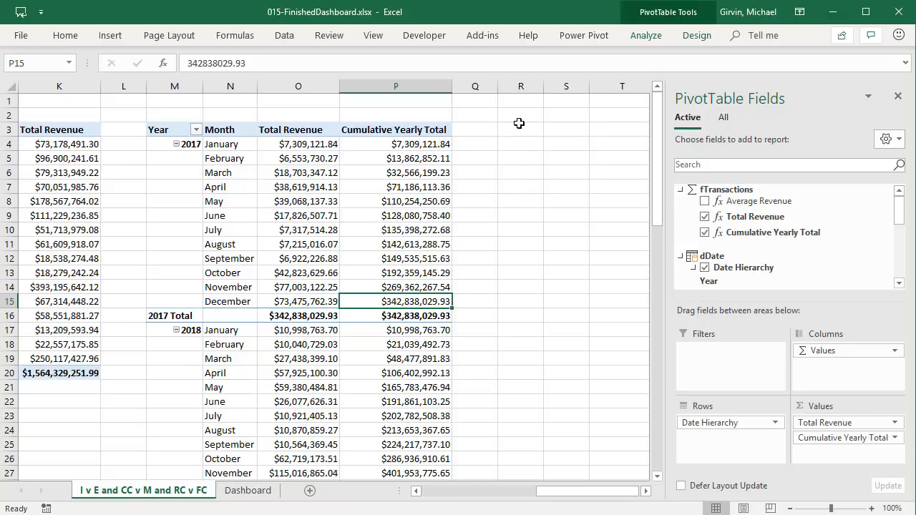
- Replace Date Hierarchy in the PivotTable with Year in the columns and Month in the rows
{"action": "mouse_move", "coordinate": [432, 223]}
{"action": "scroll", "coordinate": [845, 215], "scroll_direction": "down", "scroll_amount": 2}
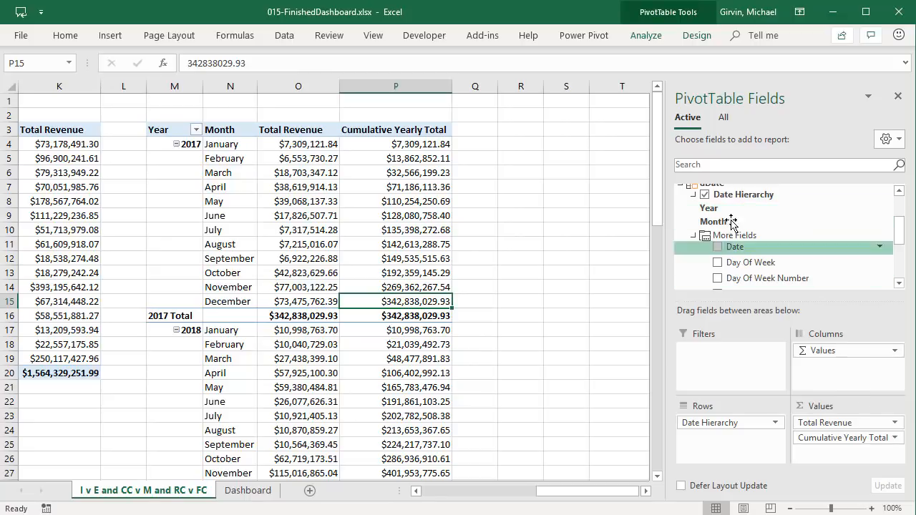
{"action": "left_click", "coordinate": [705, 195]}
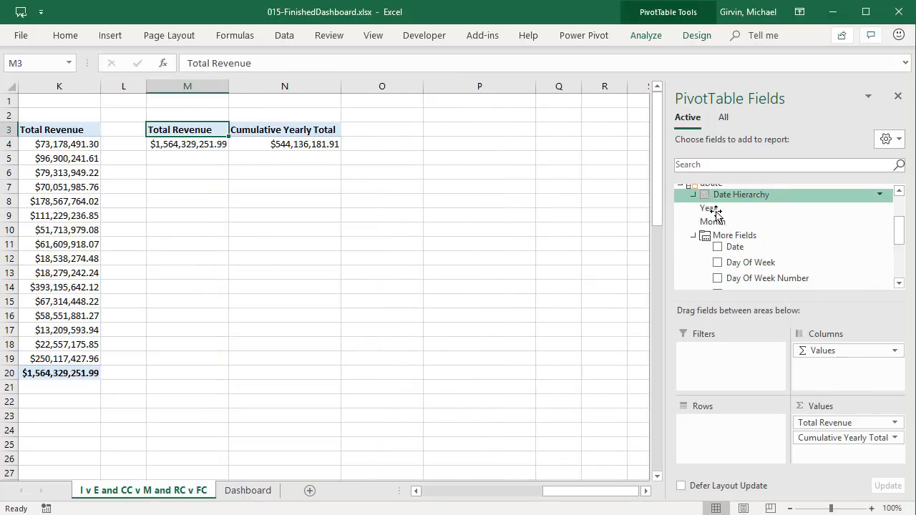
{"action": "left_click", "coordinate": [696, 236]}
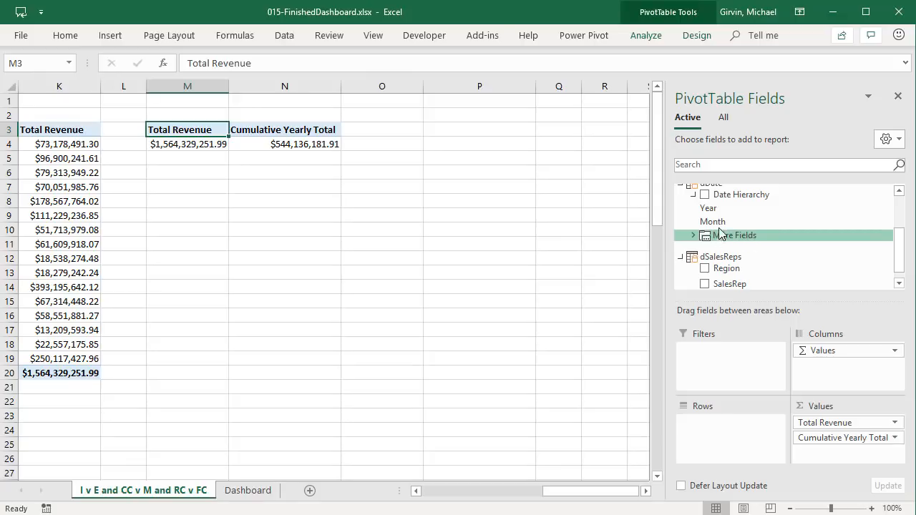
{"action": "left_click", "coordinate": [694, 237]}
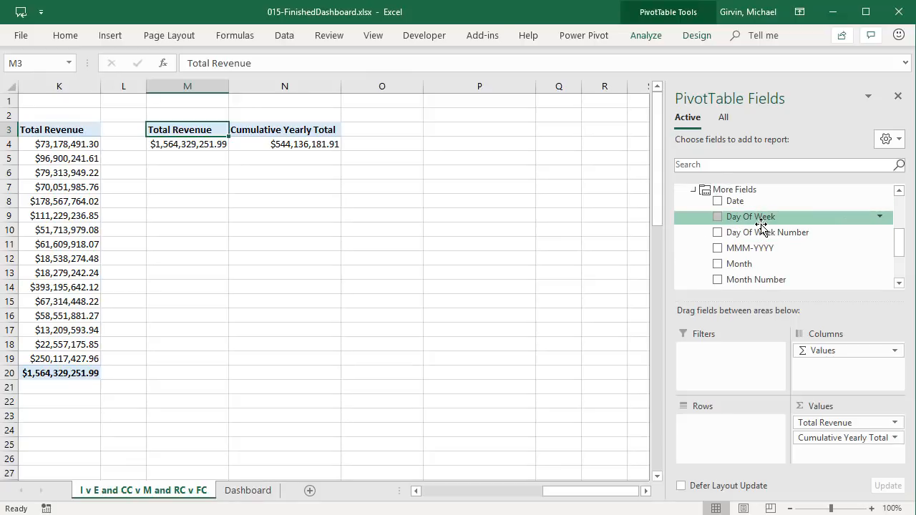
{"action": "scroll", "coordinate": [758, 241], "scroll_direction": "down", "scroll_amount": 1}
{"action": "left_click_drag", "start_coordinate": [758, 245], "coordinate": [832, 342]}
{"action": "left_click_drag", "start_coordinate": [740, 229], "coordinate": [677, 411]}
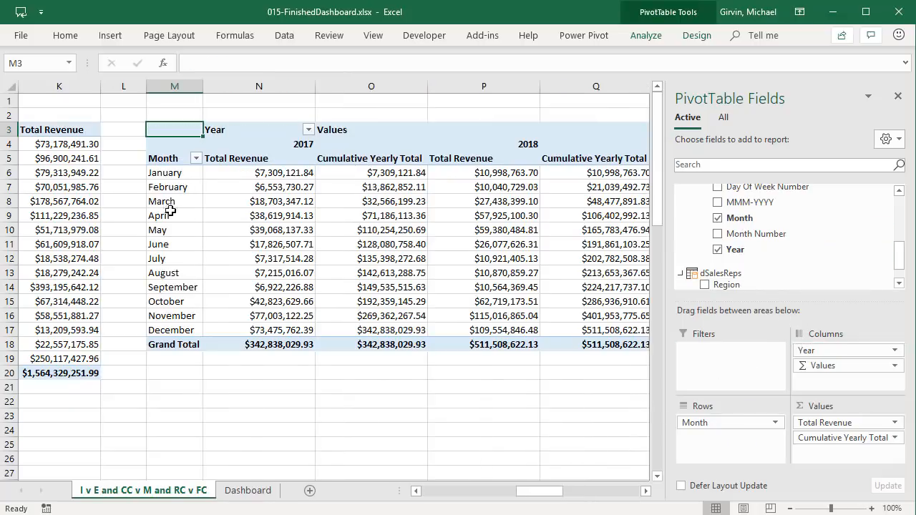
- Examine the 2017 monthly Total Revenue and Cumulative Yearly Total columns in the rearranged PivotTable
{"action": "left_click_drag", "start_coordinate": [259, 175], "coordinate": [265, 326]}
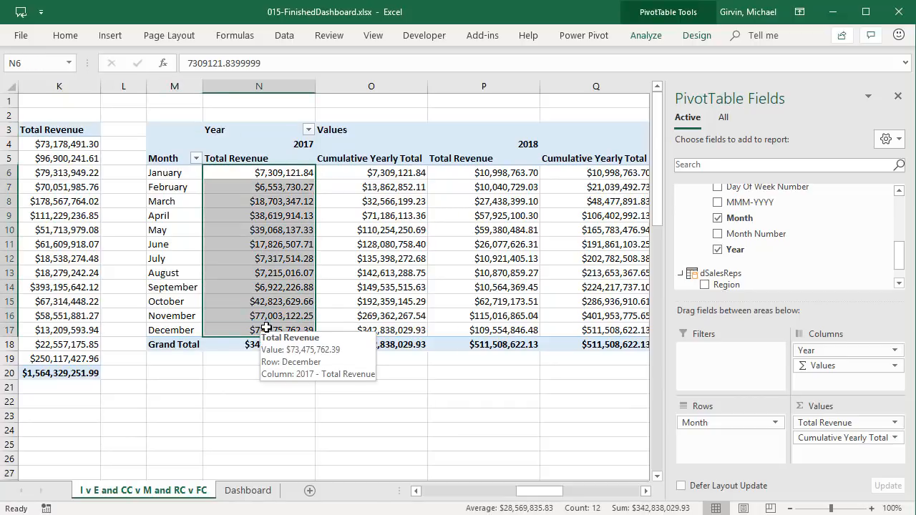
{"action": "left_click_drag", "start_coordinate": [363, 171], "coordinate": [372, 330]}
- Examine the Total Revenue cells for Aspen, Grand Total, Eagle, Elevate and Flattop in the Products PivotTable in columns B and C
{"action": "left_click_drag", "start_coordinate": [539, 491], "coordinate": [420, 494]}
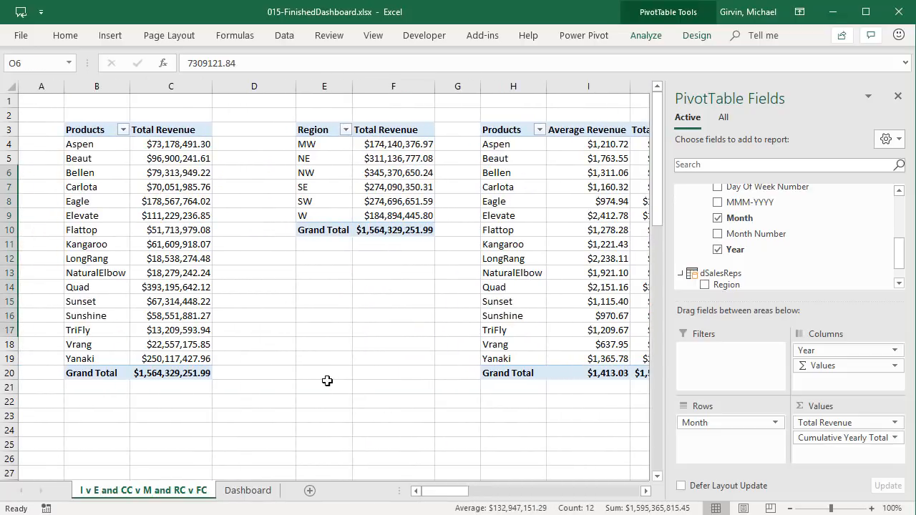
{"action": "left_click", "coordinate": [164, 146]}
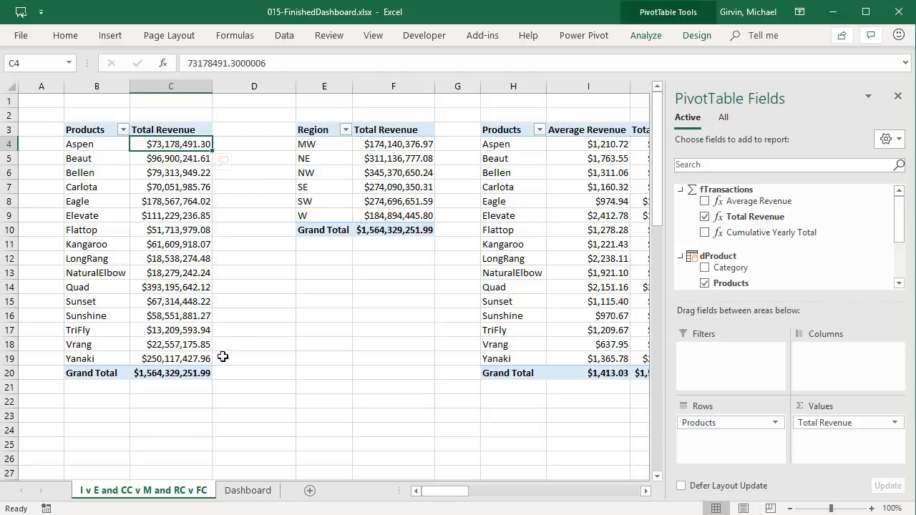
{"action": "mouse_move", "coordinate": [210, 374]}
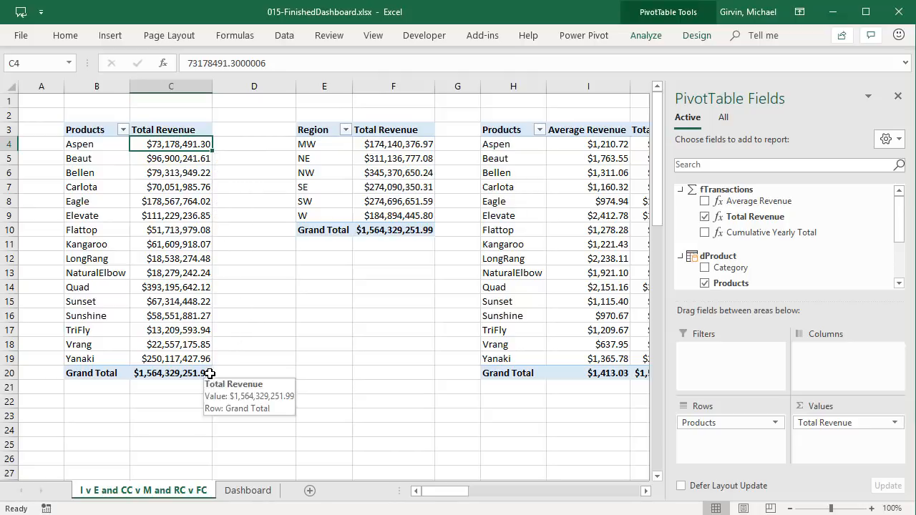
{"action": "left_click", "coordinate": [171, 372]}
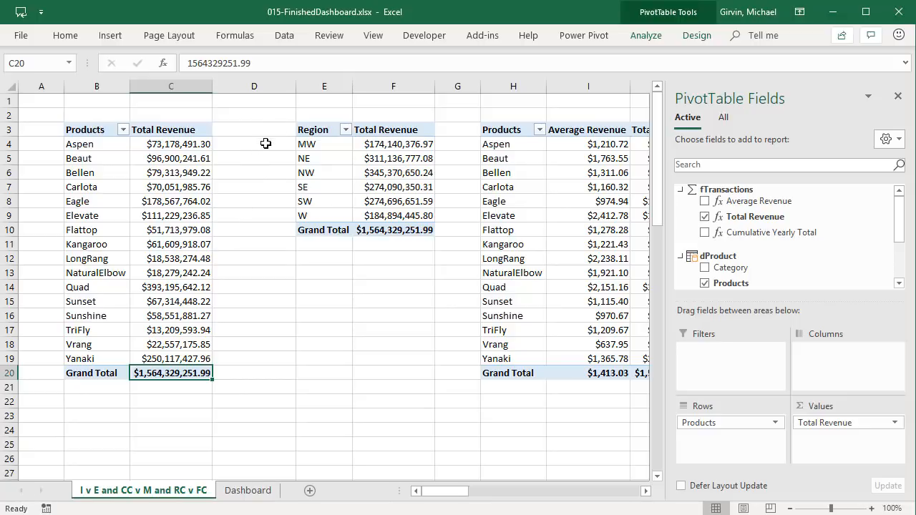
{"action": "mouse_move", "coordinate": [184, 205]}
{"action": "left_click", "coordinate": [173, 203]}
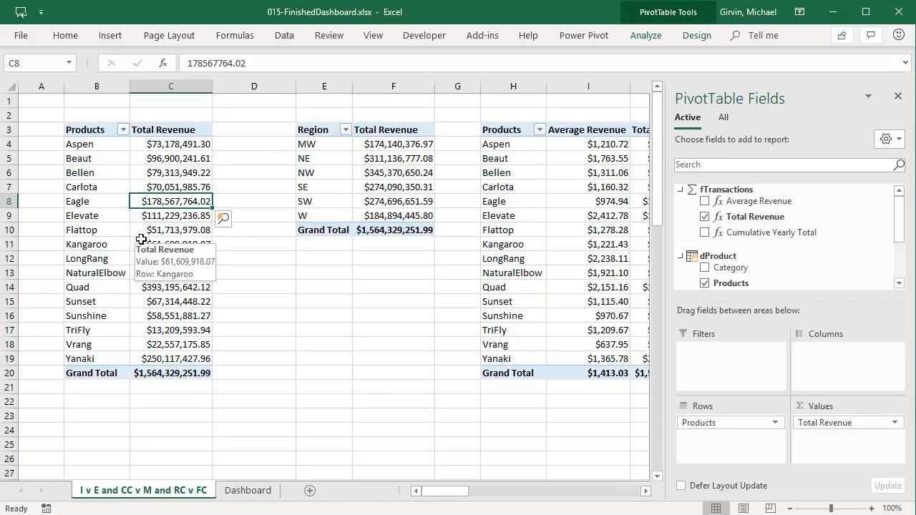
{"action": "left_click", "coordinate": [166, 218]}
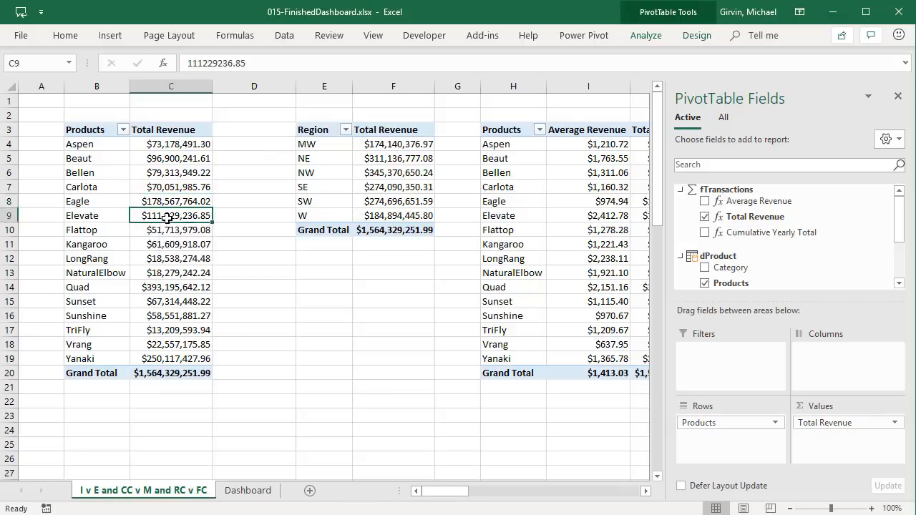
{"action": "left_click", "coordinate": [135, 226]}
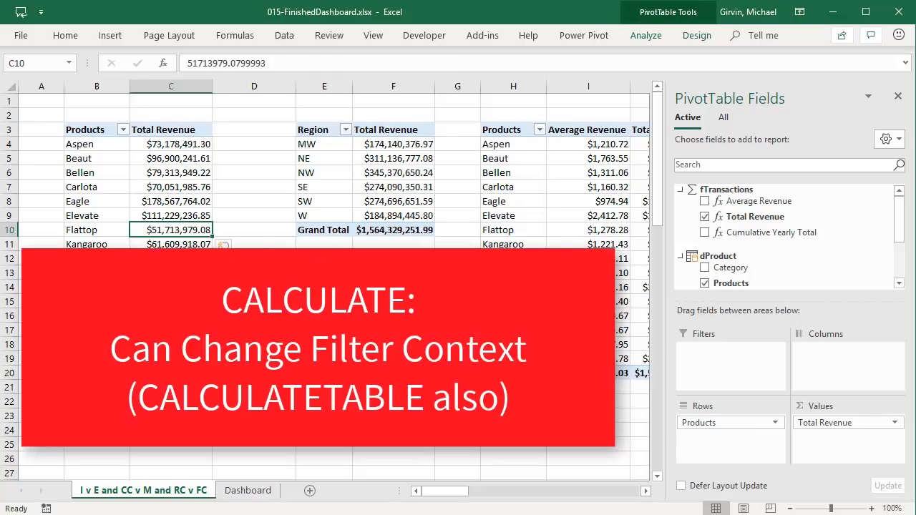
{"action": "left_click", "coordinate": [166, 198]}
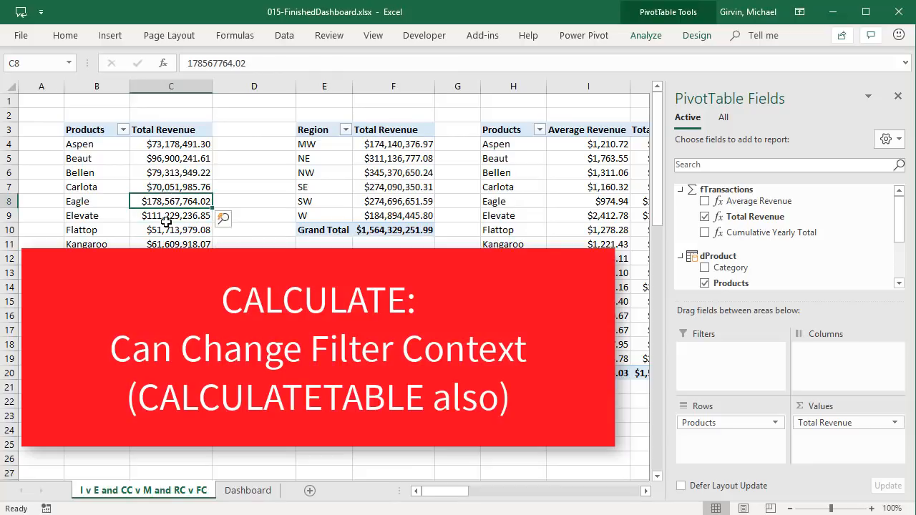
- Examine the Total Revenue cells for Elevate and Bellen against their row labels in the Products PivotTable
{"action": "left_click", "coordinate": [169, 214]}
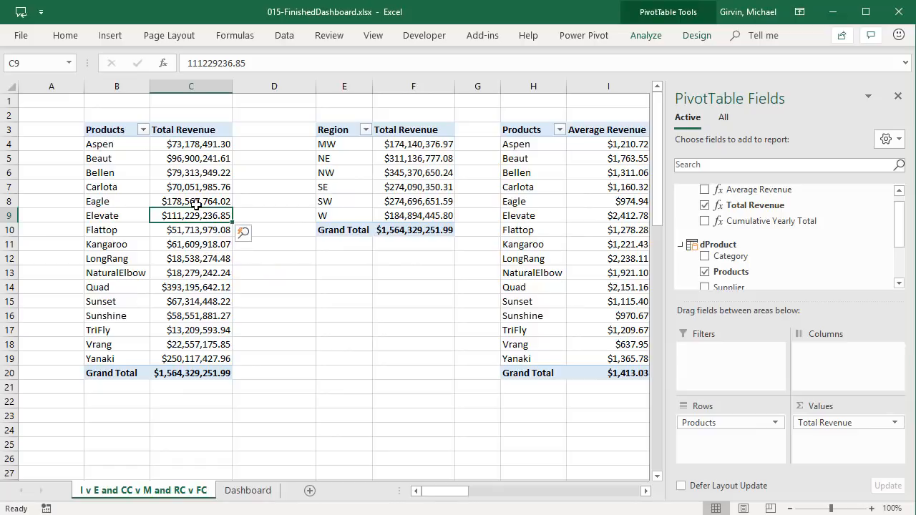
{"action": "left_click", "coordinate": [188, 176]}
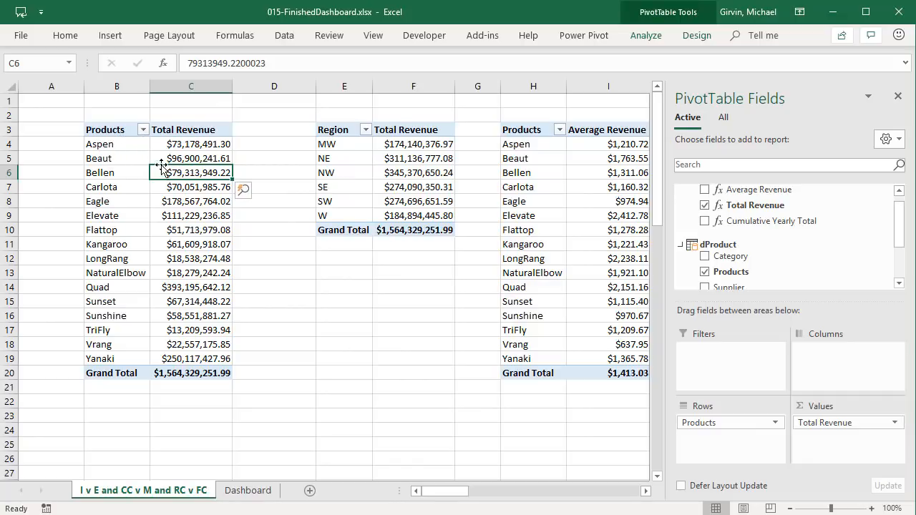
{"action": "left_click", "coordinate": [128, 175]}
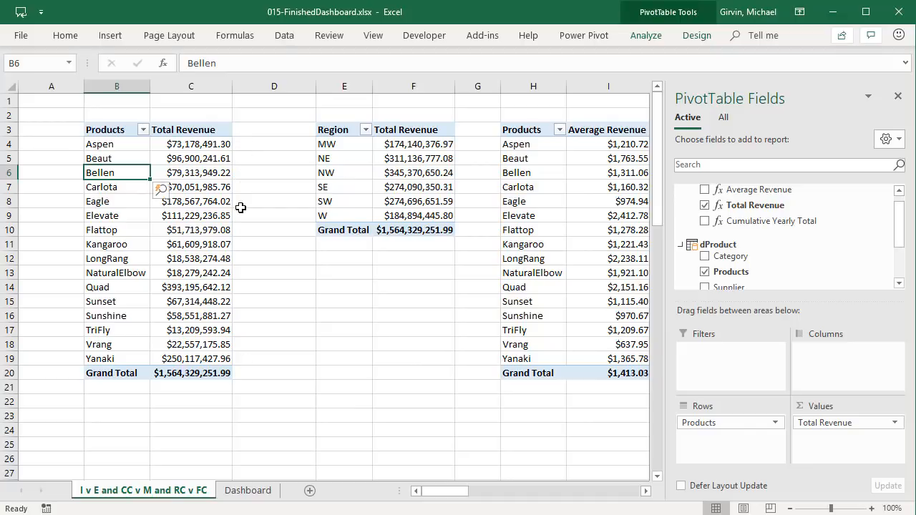
{"action": "left_click", "coordinate": [177, 174]}
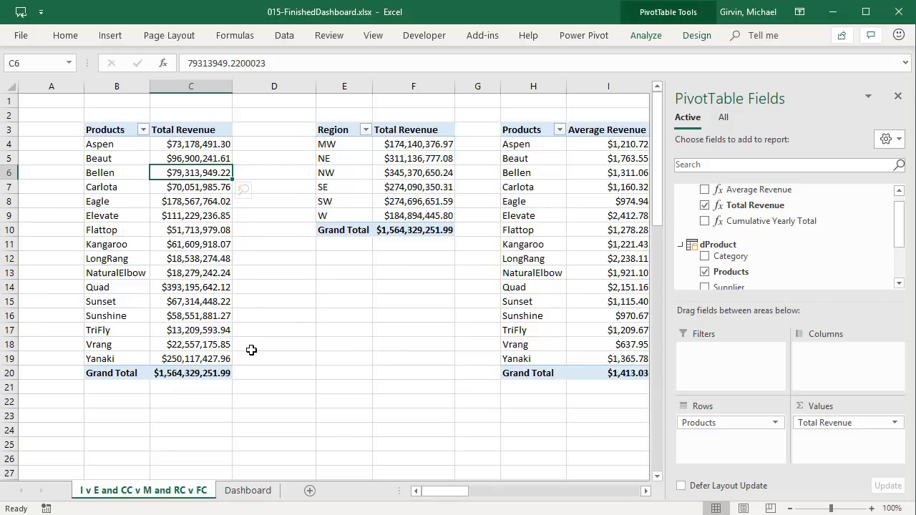
- Switch to Power Pivot and start a measure named Bellen Total using CALCULATE with [Total Revenue] as the expression
{"action": "key", "text": "alt+Tab"}
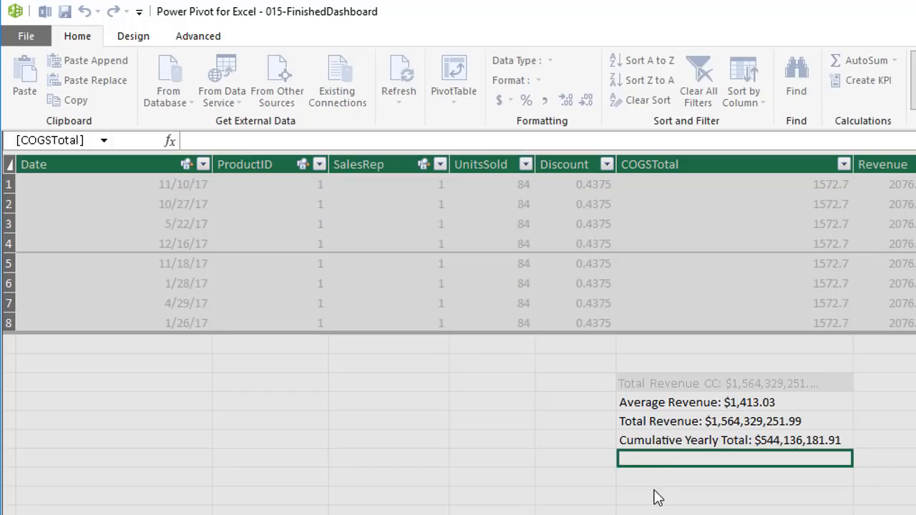
{"action": "type", "text": "Bellen Total"}
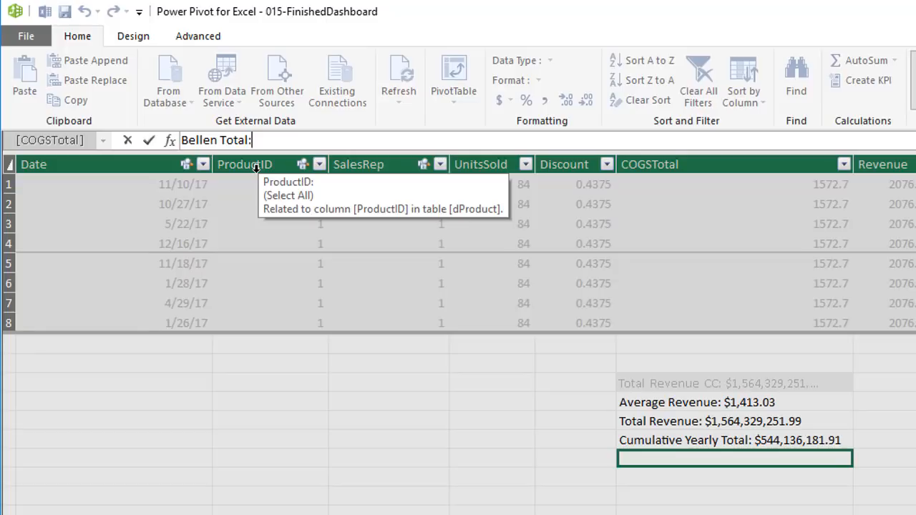
{"action": "type", "text": ":=c"}
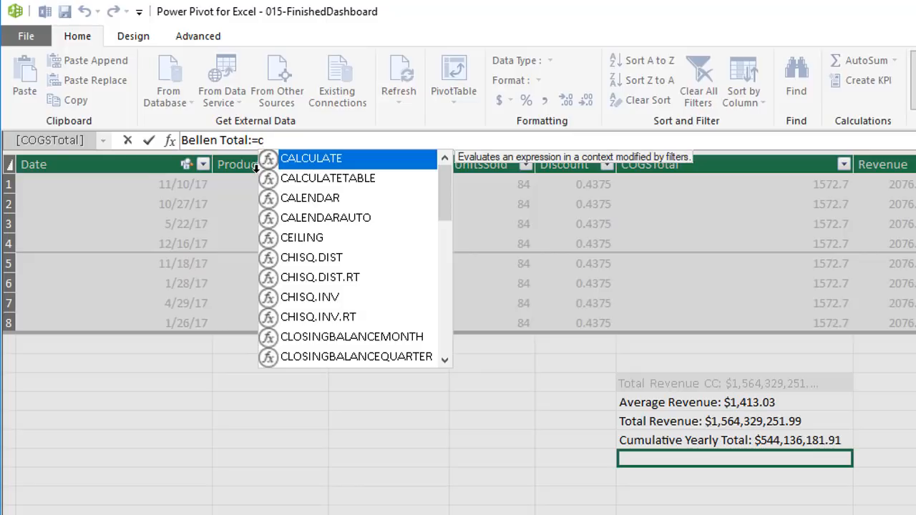
{"action": "key", "text": "Tab"}
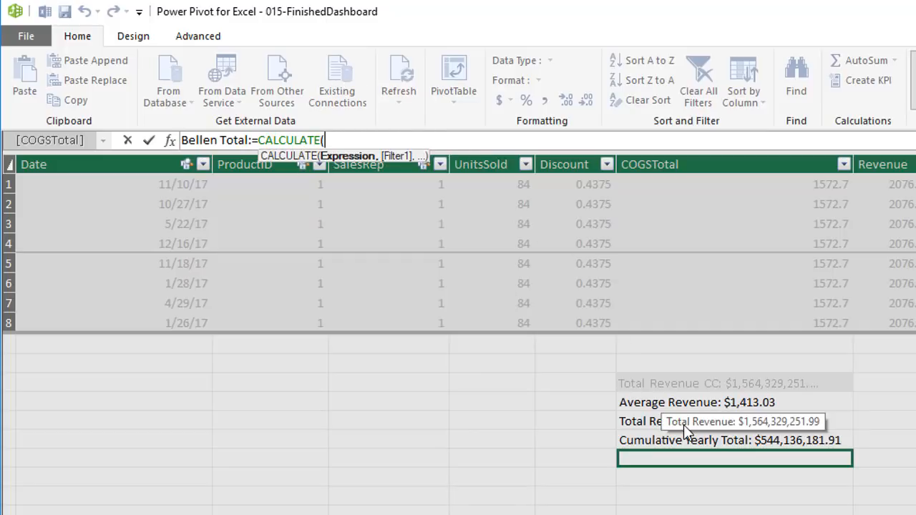
{"action": "left_click", "coordinate": [638, 424]}
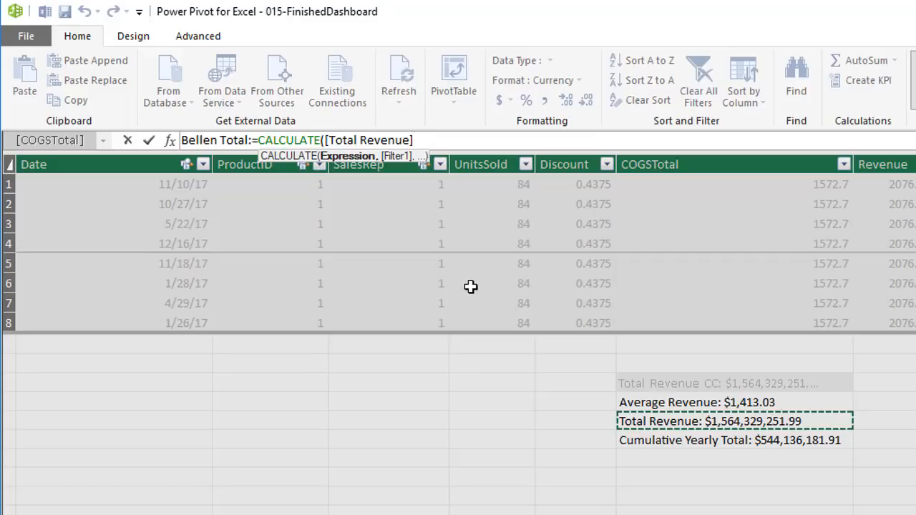
- Complete the Bellen Total measure with the filter dProduct[Products]="Bellen" and enter the formula
{"action": "type", "text": ","}
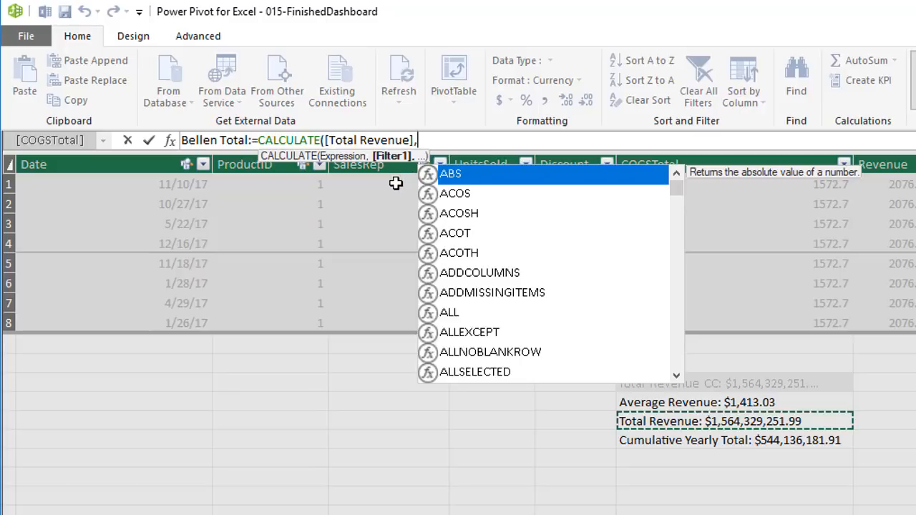
{"action": "type", "text": "dp"}
{"action": "key", "text": "Down"}
{"action": "key", "text": "Down"}
{"action": "key", "text": "Down"}
{"action": "key", "text": "Tab"}
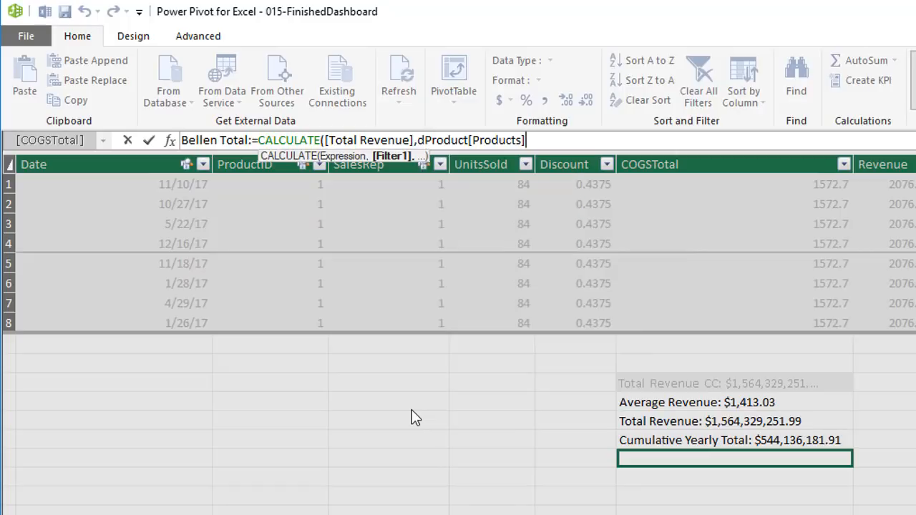
{"action": "type", "text": "=\"Bellen"}
{"action": "type", "text": ")"}
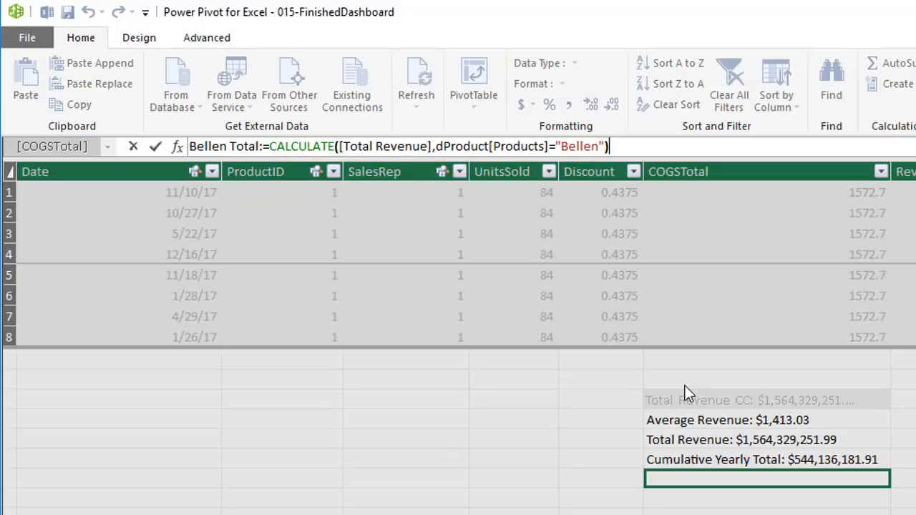
{"action": "key", "text": "Return"}
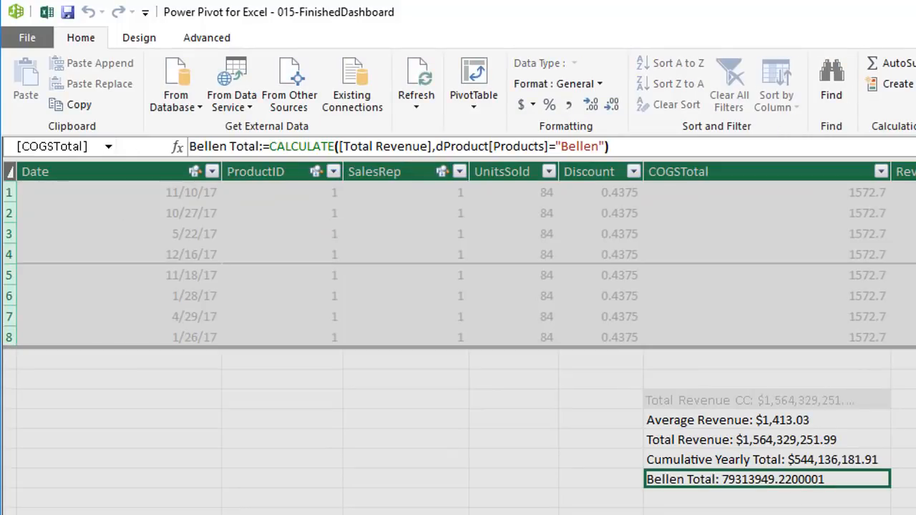
- Switch to Excel, move the Products PivotTable so it starts in cell A3, and autofit column B
{"action": "key", "text": "alt+Tab"}
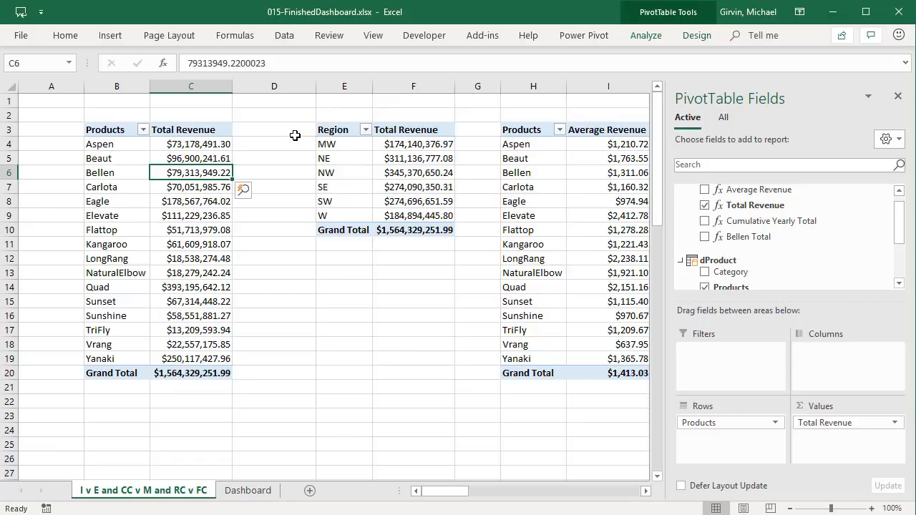
{"action": "left_click_drag", "start_coordinate": [121, 130], "coordinate": [166, 371]}
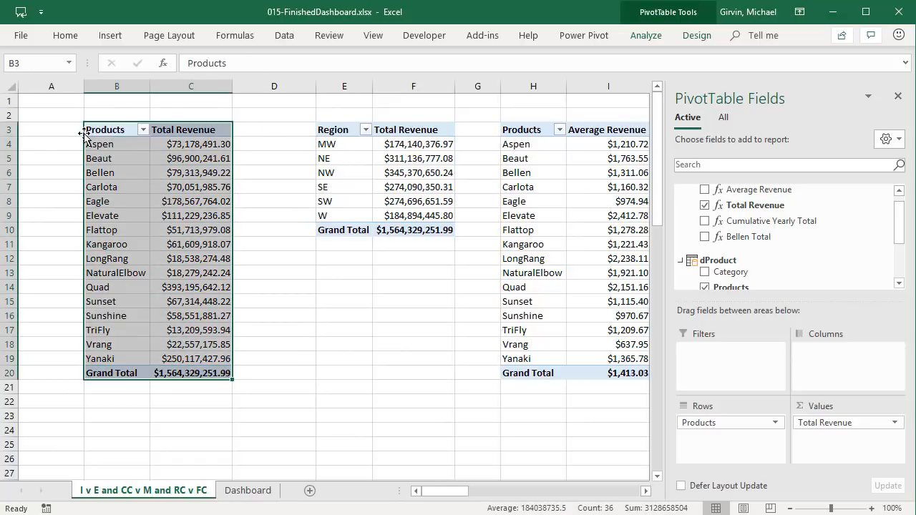
{"action": "left_click_drag", "start_coordinate": [85, 133], "coordinate": [63, 138]}
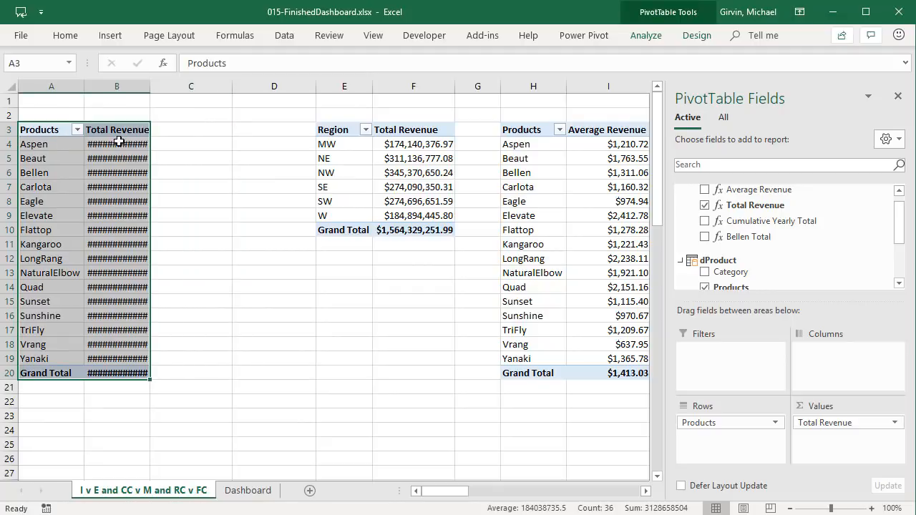
{"action": "double_click", "coordinate": [151, 90]}
- Add the Bellen Total measure to the Values of the Products PivotTable and check it against the Beaut and Elevate rows
{"action": "left_click", "coordinate": [143, 144]}
{"action": "left_click_drag", "start_coordinate": [749, 237], "coordinate": [829, 446]}
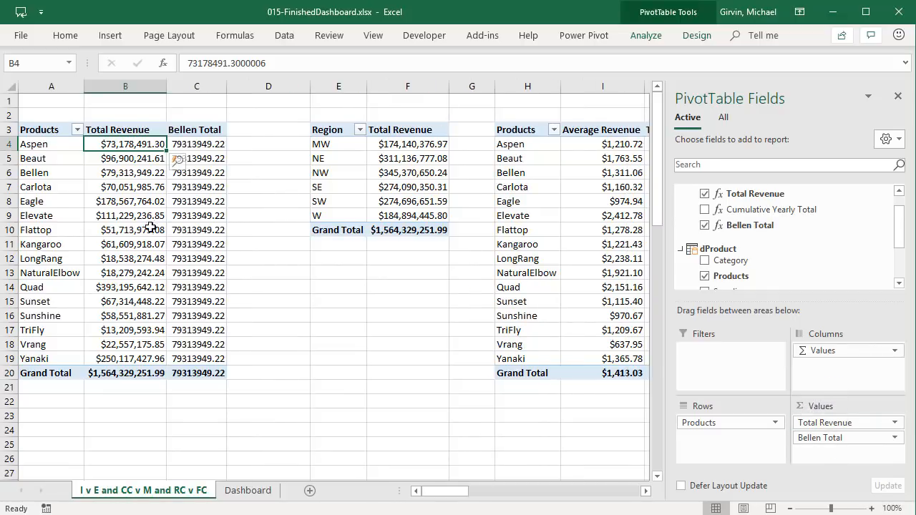
{"action": "left_click", "coordinate": [45, 159]}
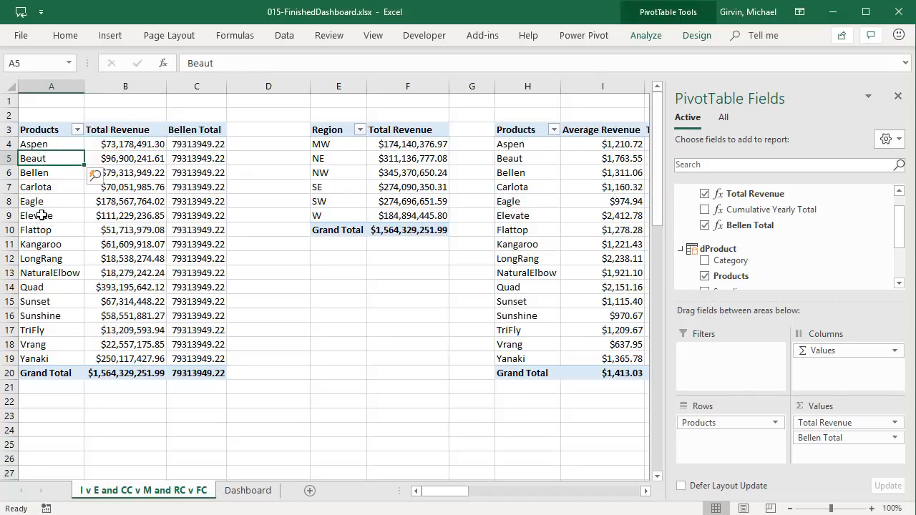
{"action": "left_click", "coordinate": [43, 217]}
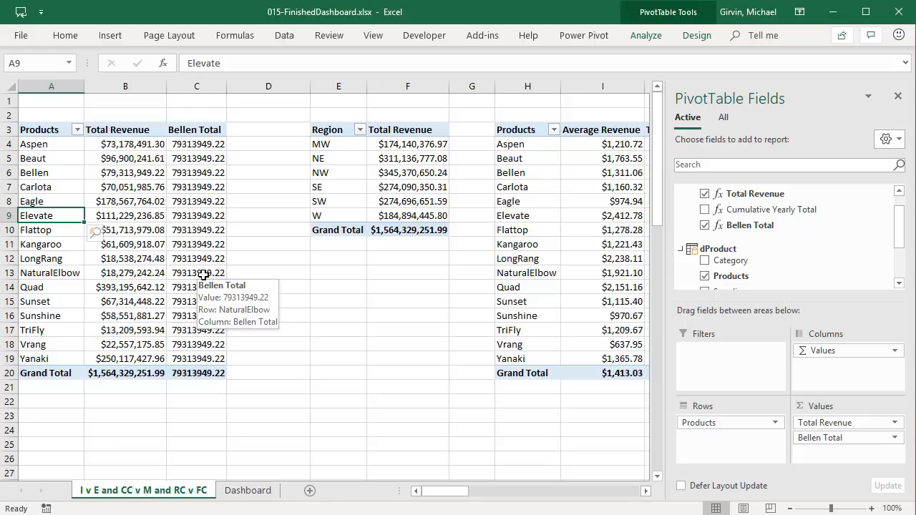
- Switch to Power Pivot and hide the Bellen Total measure from client tools
{"action": "key", "text": "alt+Tab"}
{"action": "right_click", "coordinate": [531, 368]}
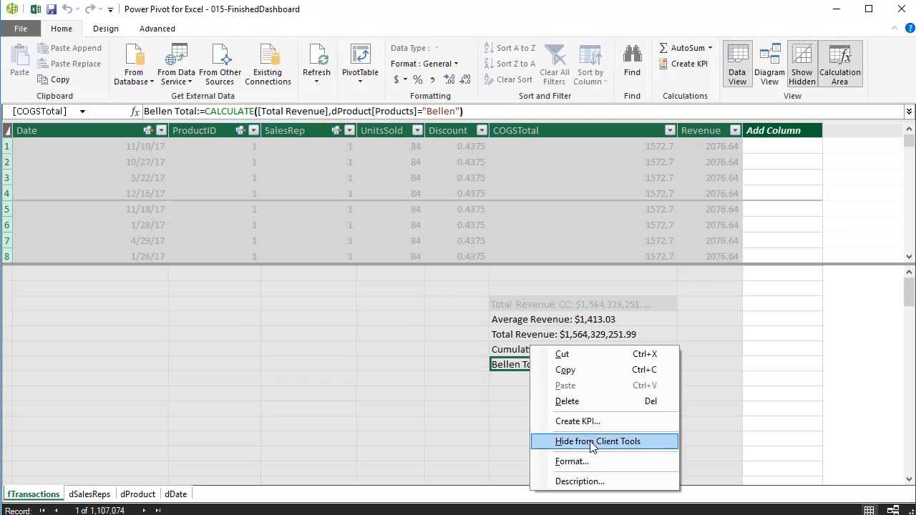
{"action": "left_click", "coordinate": [589, 441]}
- Start a measure named Grand Total below Bellen Total, using CALCULATE with [Total Revenue] as the expression
{"action": "left_click", "coordinate": [514, 379]}
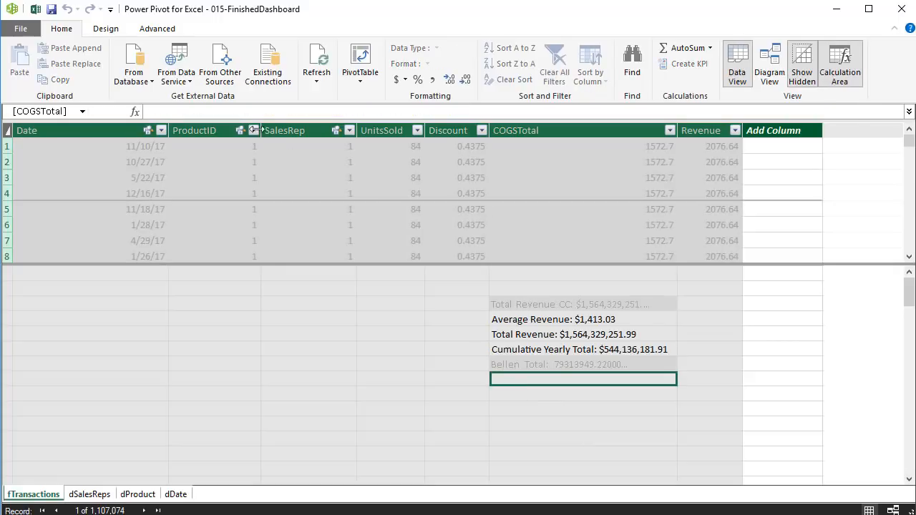
{"action": "left_click", "coordinate": [215, 111]}
{"action": "type", "text": "Grand Total:"}
{"action": "type", "text": "=c"}
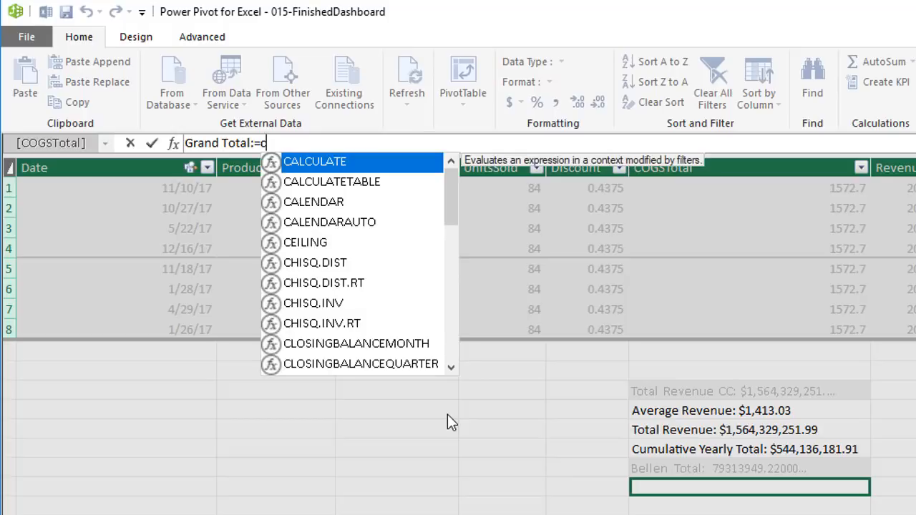
{"action": "key", "text": "Tab"}
{"action": "type", "text": "["}
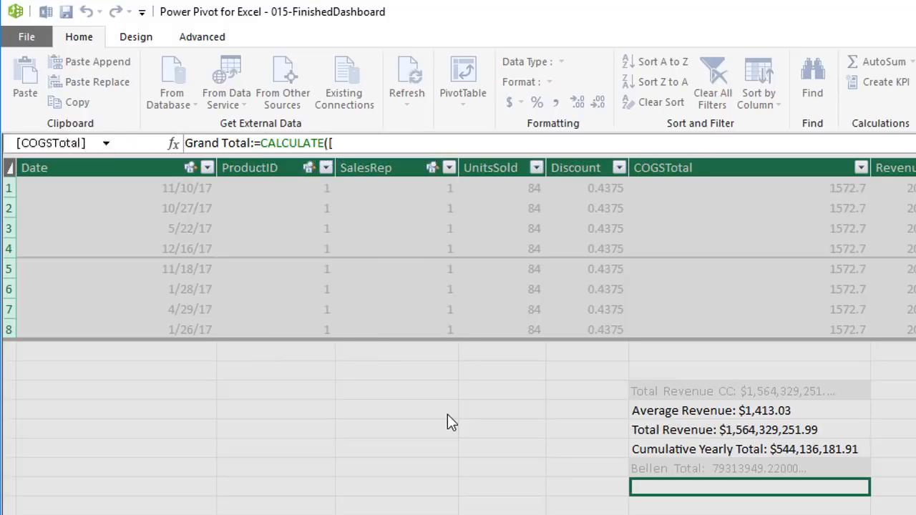
{"action": "key", "text": "Down"}
{"action": "key", "text": "Down"}
{"action": "key", "text": "Down"}
{"action": "key", "text": "Tab"}
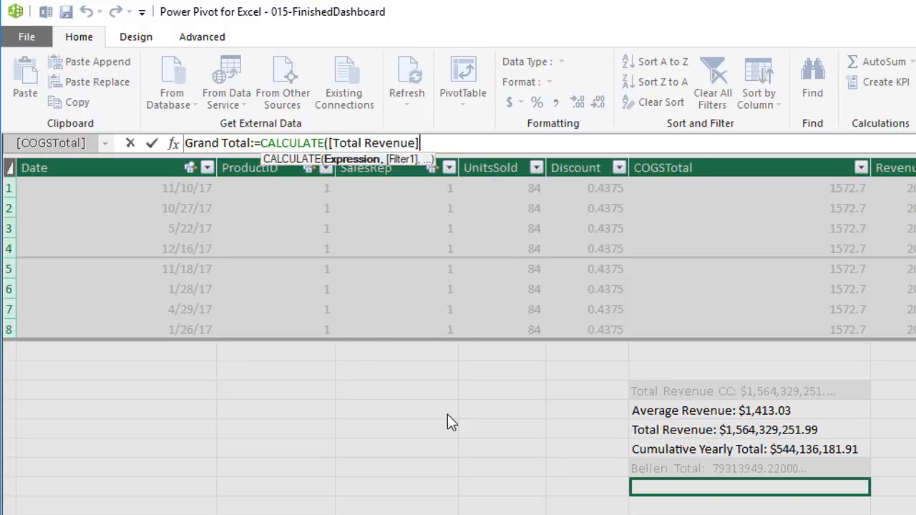
- Complete the Grand Total measure with ALL(fTransactions) as the filter and enter the formula
{"action": "type", "text": ","}
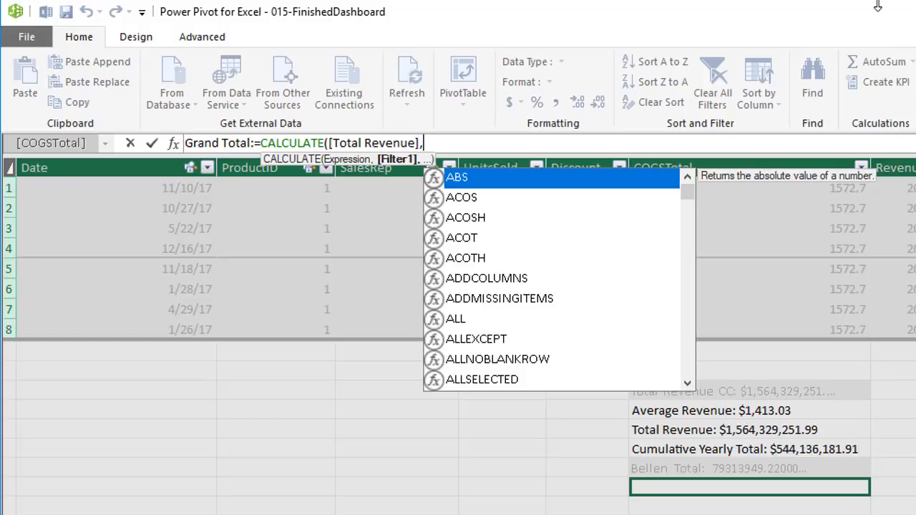
{"action": "type", "text": "all"}
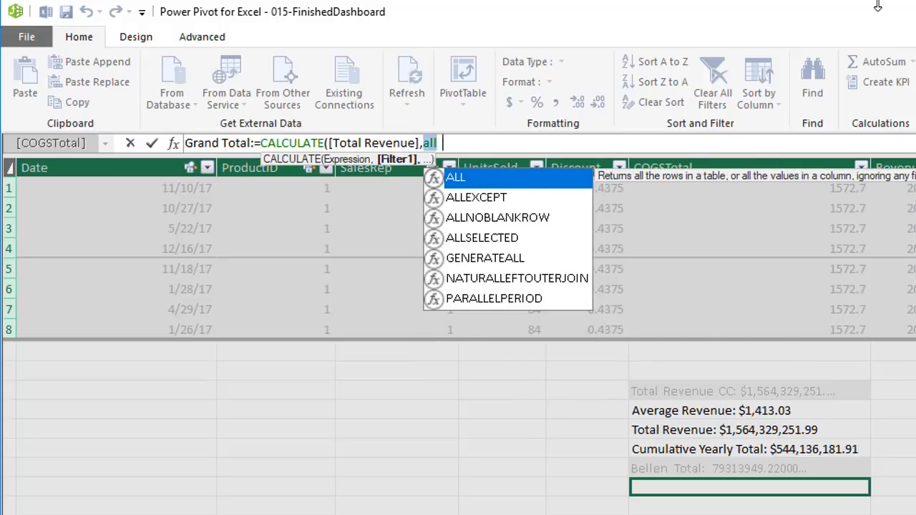
{"action": "key", "text": "Tab"}
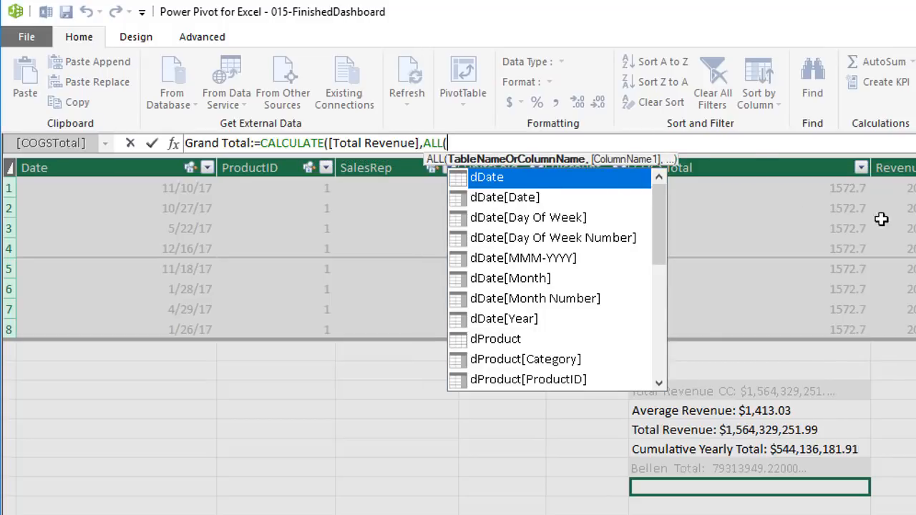
{"action": "type", "text": "ft"}
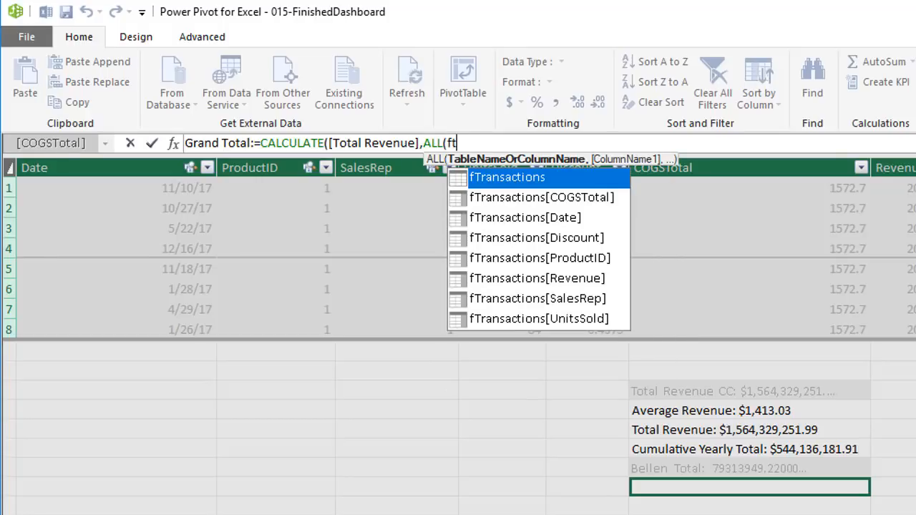
{"action": "key", "text": "Tab"}
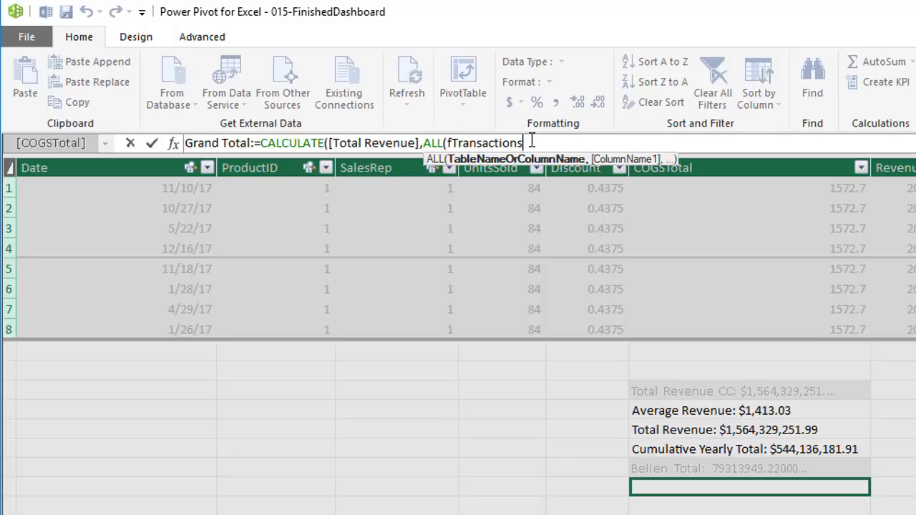
{"action": "type", "text": ")"}
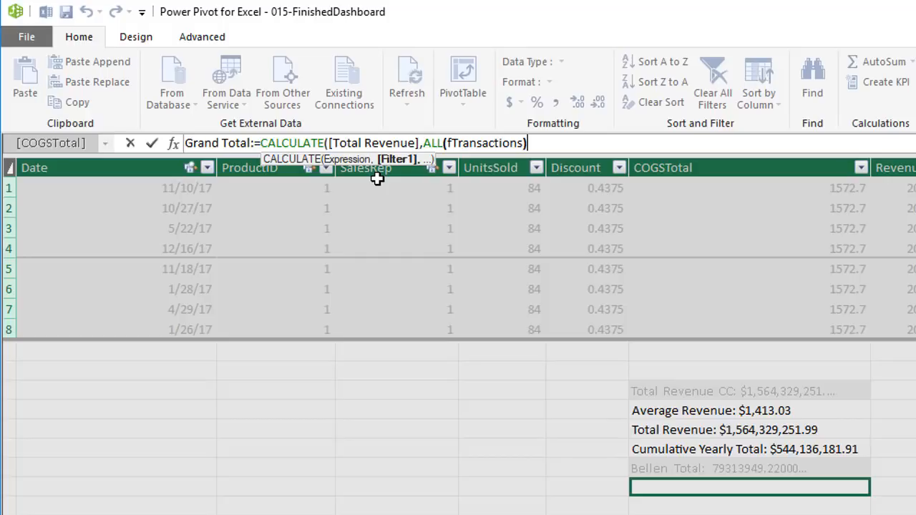
{"action": "type", "text": ")"}
{"action": "key", "text": "Return"}
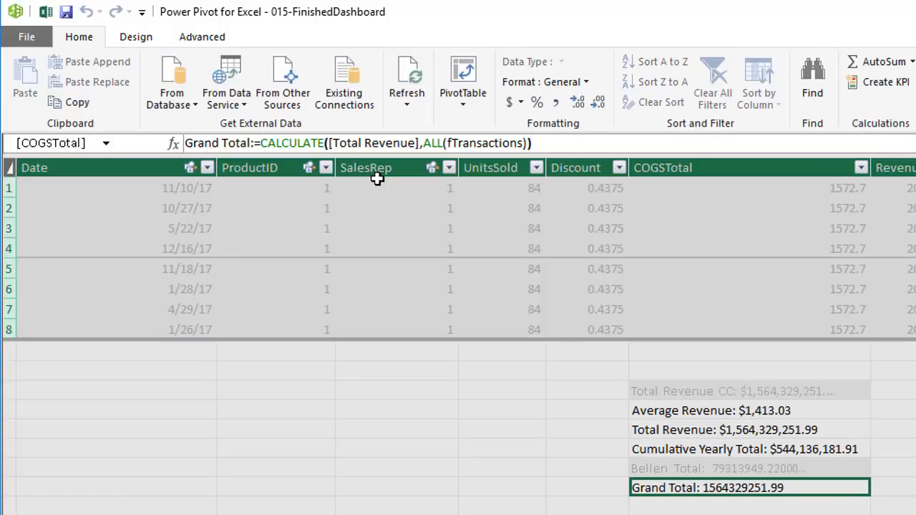
- Switch to Excel and add the Grand Total measure to the Values of the Products PivotTable
{"action": "key", "text": "alt+Tab"}
{"action": "left_click", "coordinate": [108, 173]}
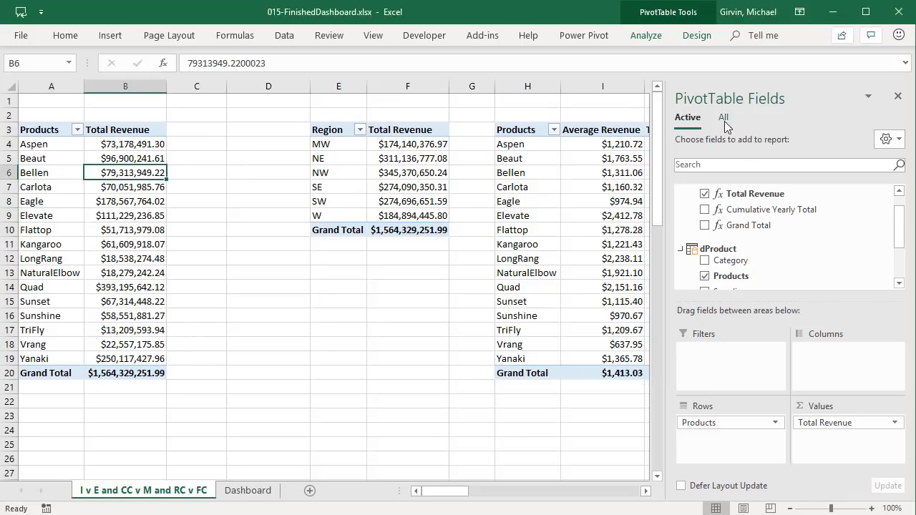
{"action": "left_click_drag", "start_coordinate": [739, 226], "coordinate": [854, 452]}
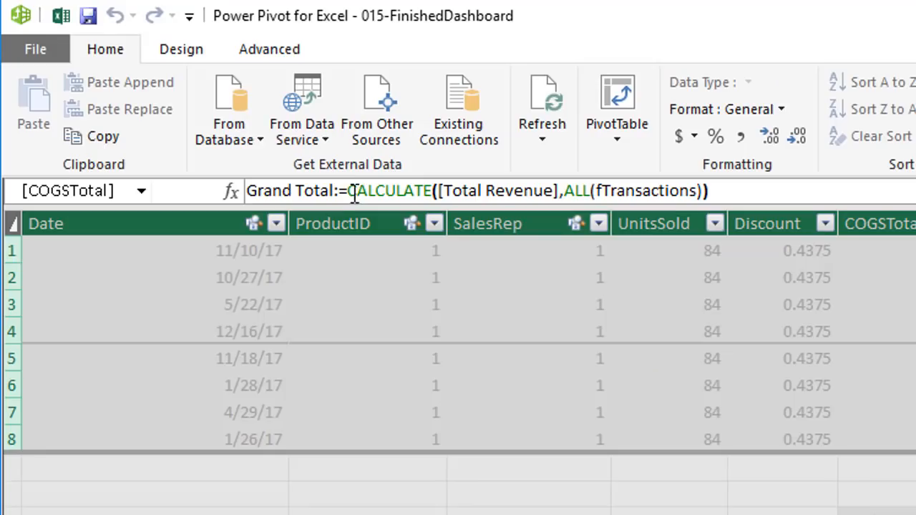
- Insert [Total Revenue] in front of CALCULATE in the Grand Total measure's formula
{"action": "left_click", "coordinate": [199, 53]}
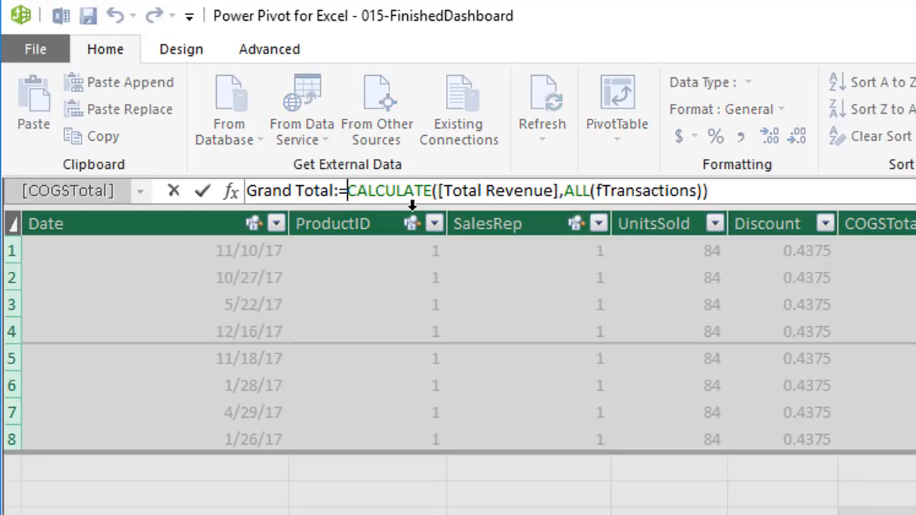
{"action": "type", "text": "["}
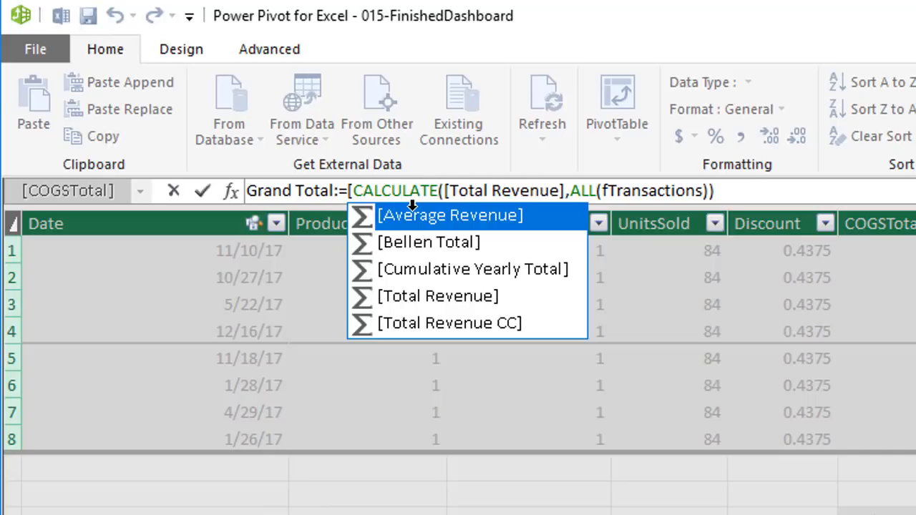
{"action": "key", "text": "Down"}
{"action": "key", "text": "Down"}
{"action": "key", "text": "Down"}
{"action": "key", "text": "Tab"}
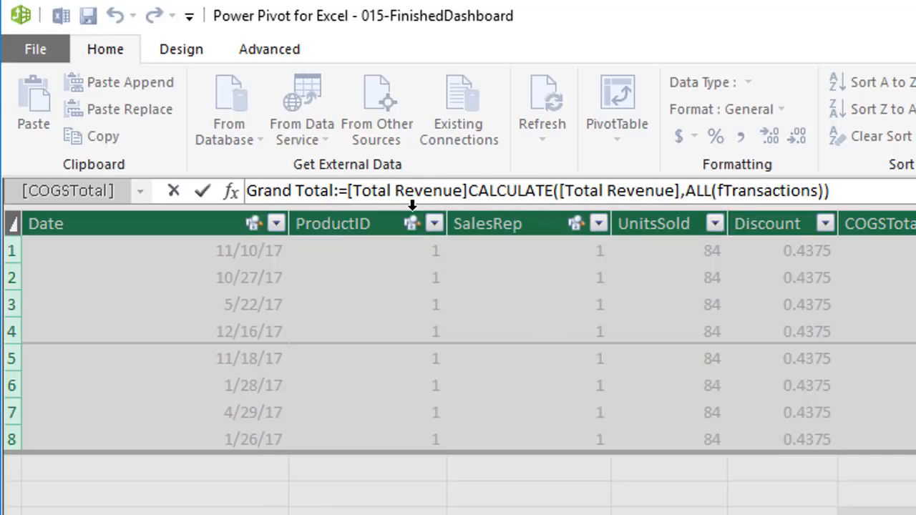
{"action": "type", "text": "/"}
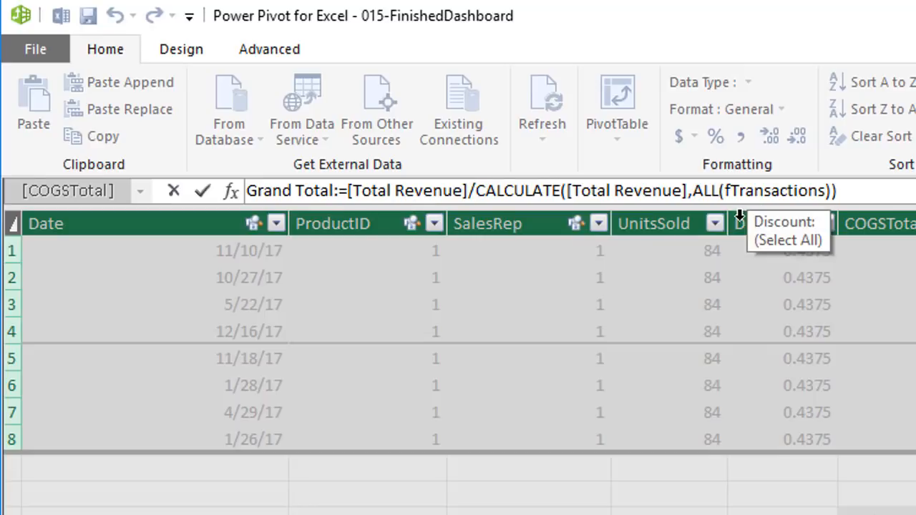
{"action": "key", "text": "BackSpace"}
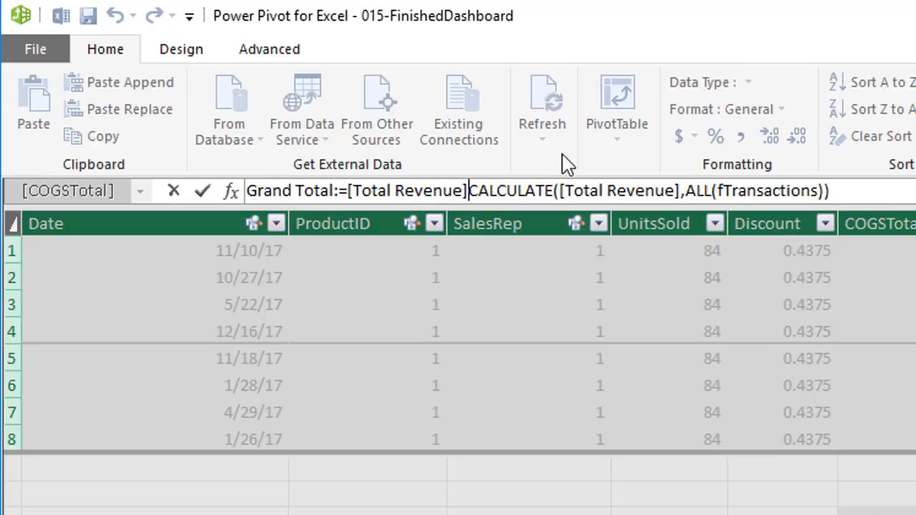
- Wrap the Grand Total expression in DIVIDE, with [Total Revenue] as numerator and the CALCULATE expression as denominator
{"action": "left_click", "coordinate": [348, 190]}
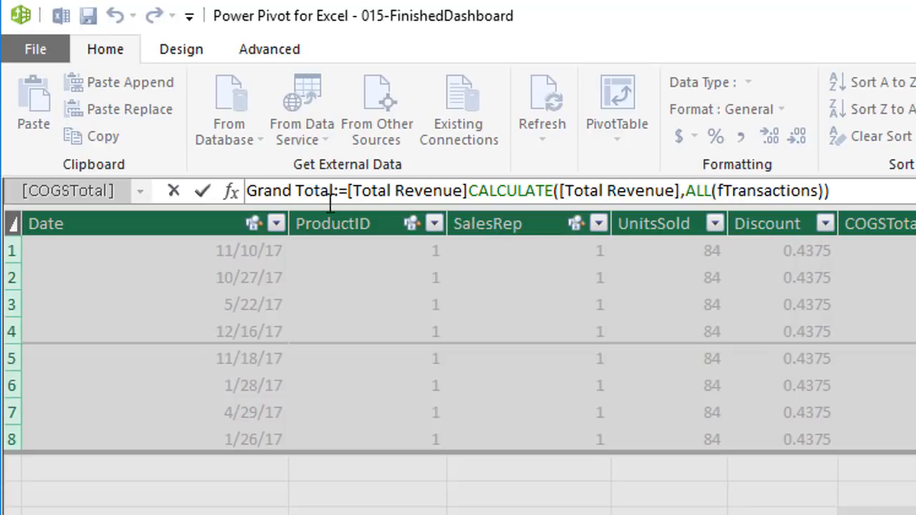
{"action": "type", "text": "divide("}
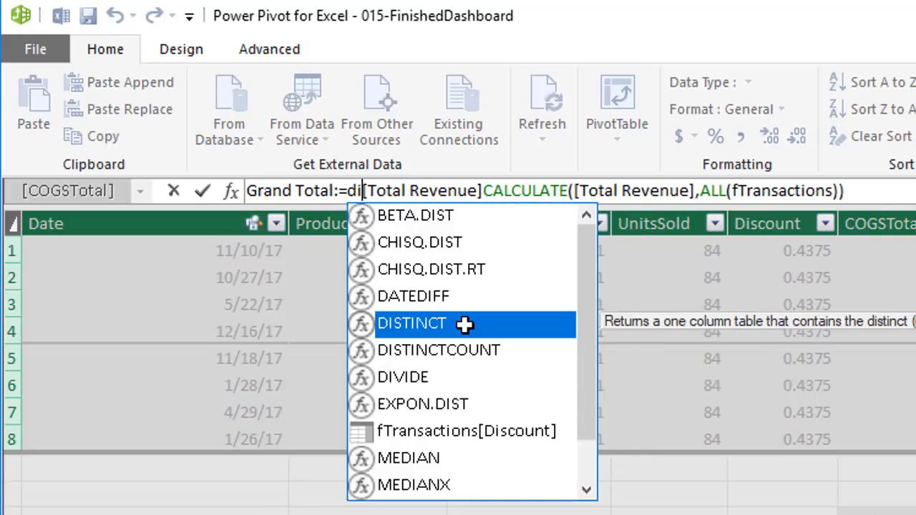
{"action": "left_click", "coordinate": [526, 190]}
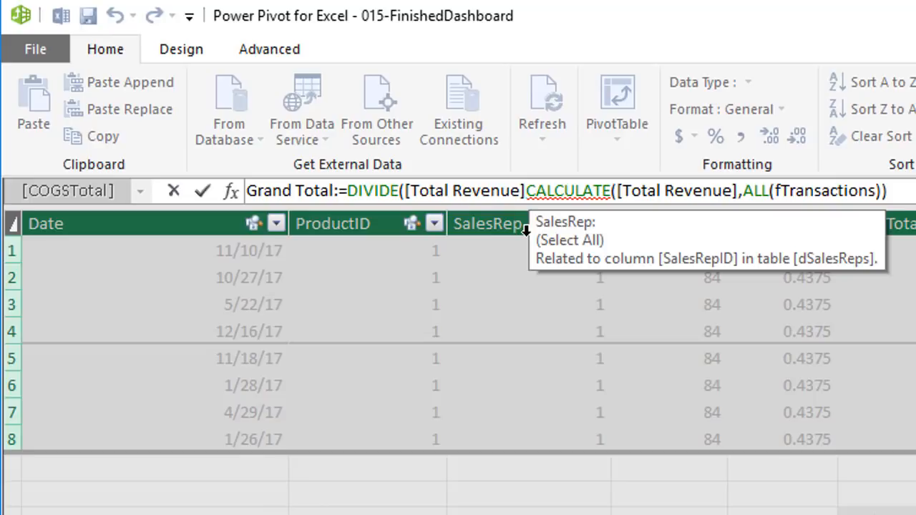
{"action": "type", "text": ","}
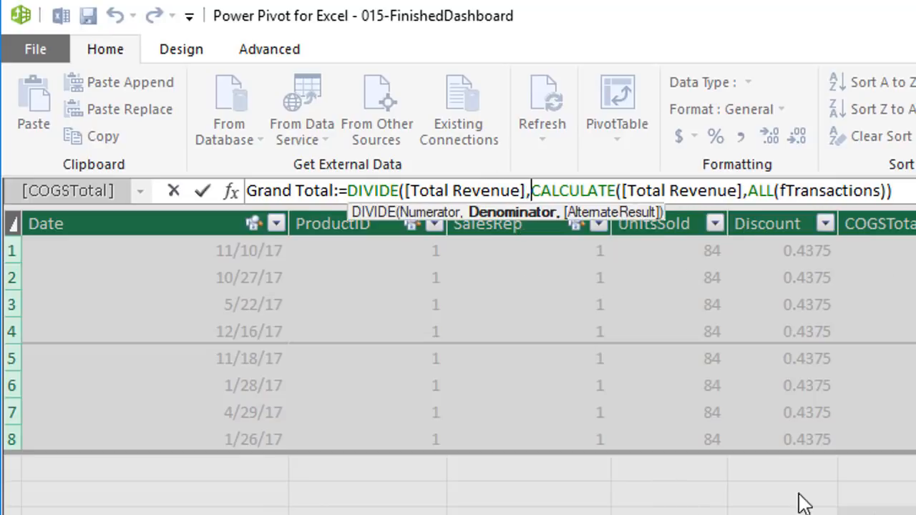
{"action": "left_click", "coordinate": [438, 188]}
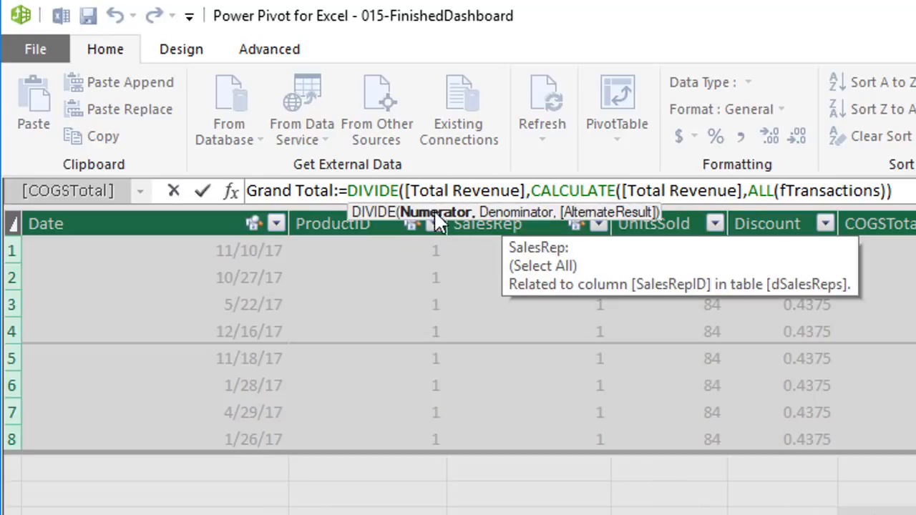
{"action": "left_click", "coordinate": [542, 185]}
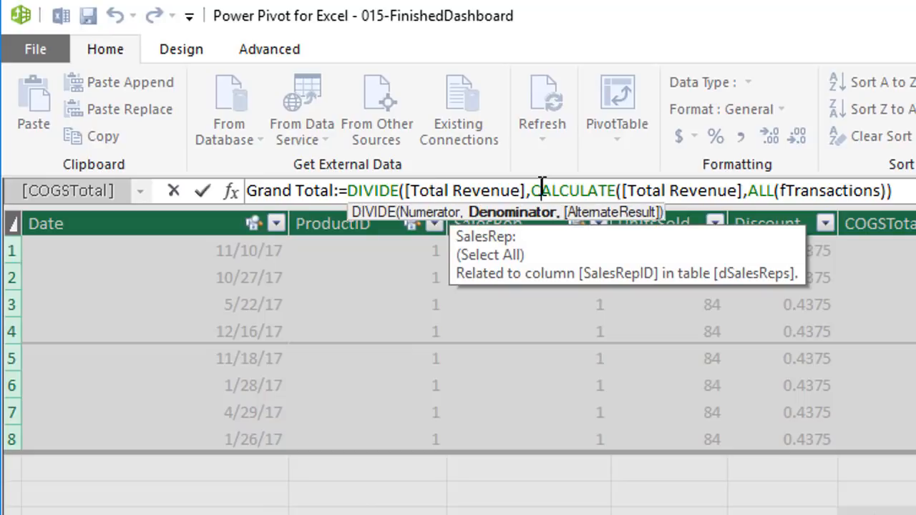
{"action": "left_click", "coordinate": [429, 194]}
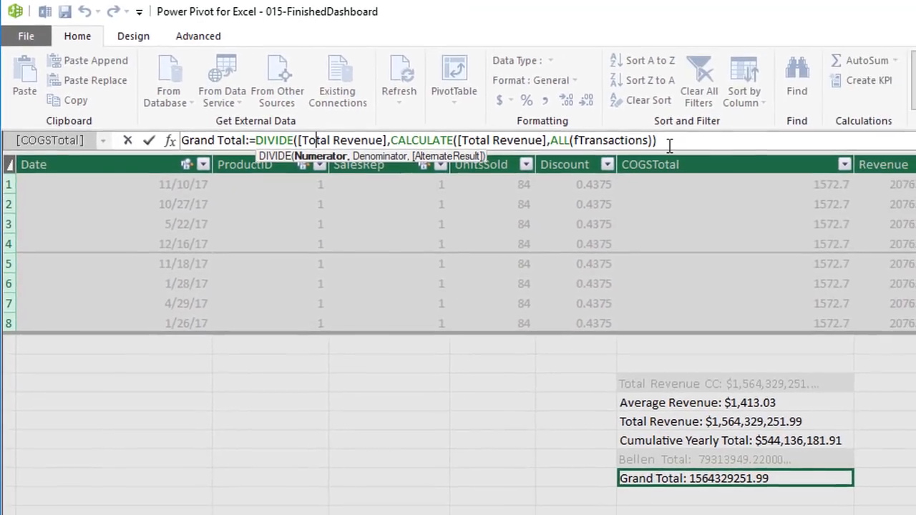
- Close DIVIDE without an alternate result, enter the Grand Total formula and format the measure as a percentage
{"action": "left_click", "coordinate": [914, 195]}
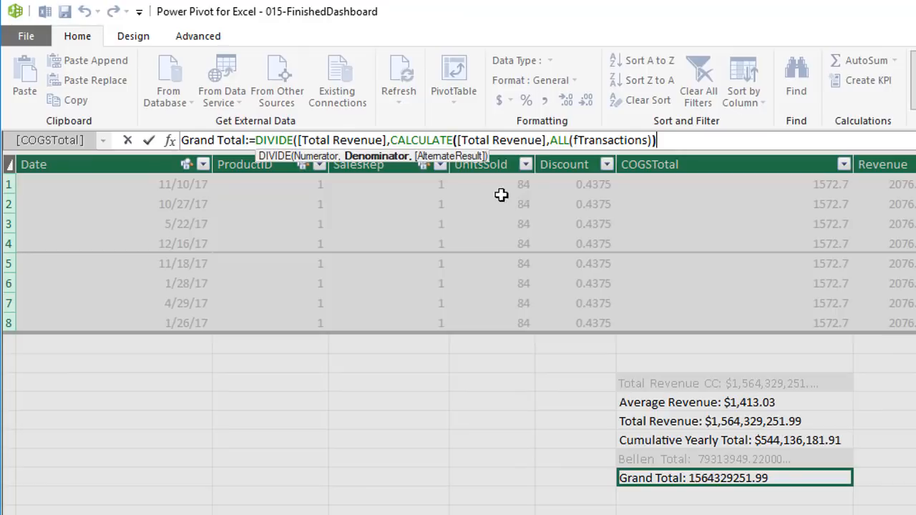
{"action": "type", "text": ","}
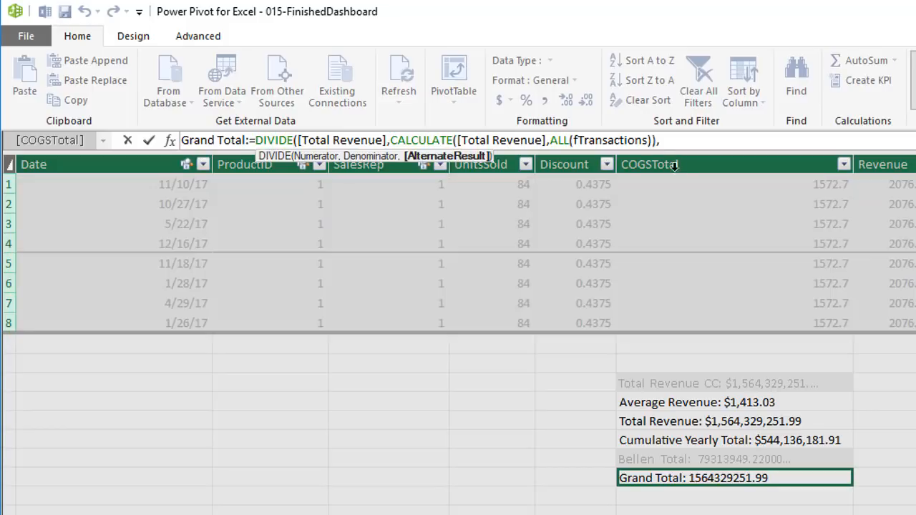
{"action": "key", "text": "BackSpace"}
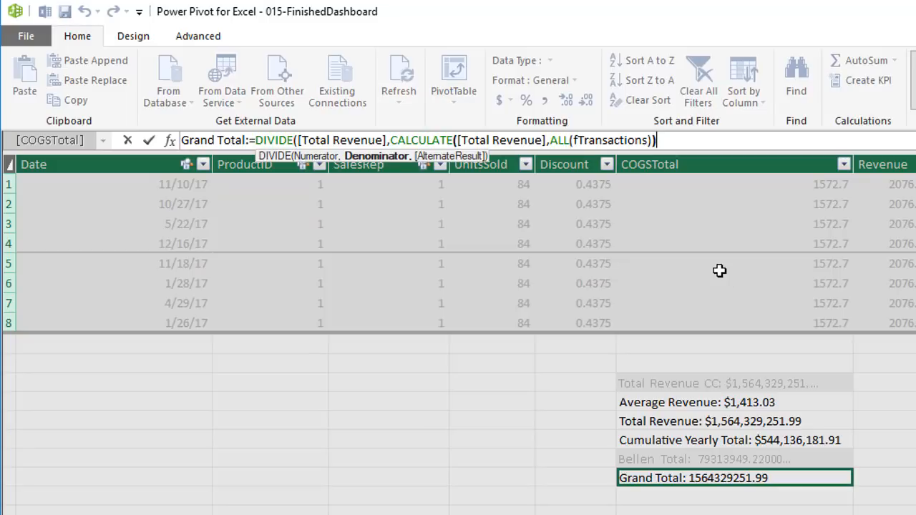
{"action": "type", "text": ")"}
{"action": "key", "text": "Return"}
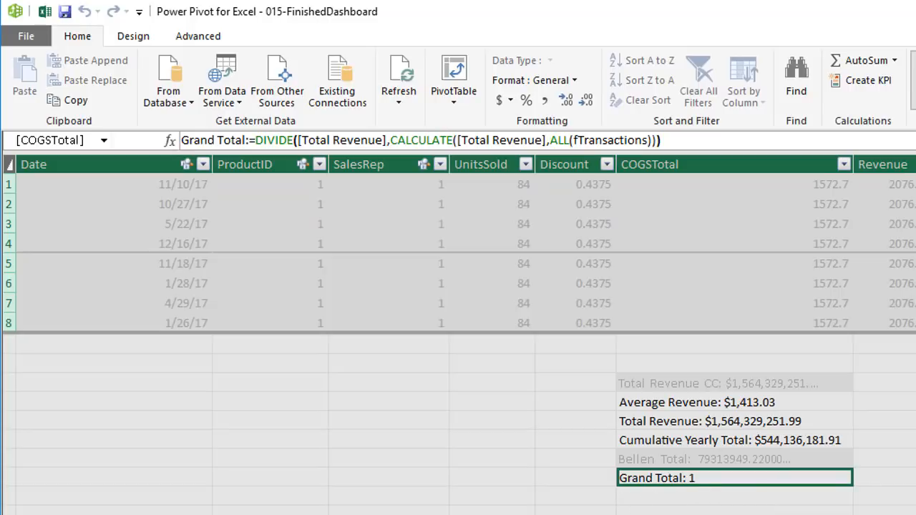
{"action": "left_click", "coordinate": [527, 104]}
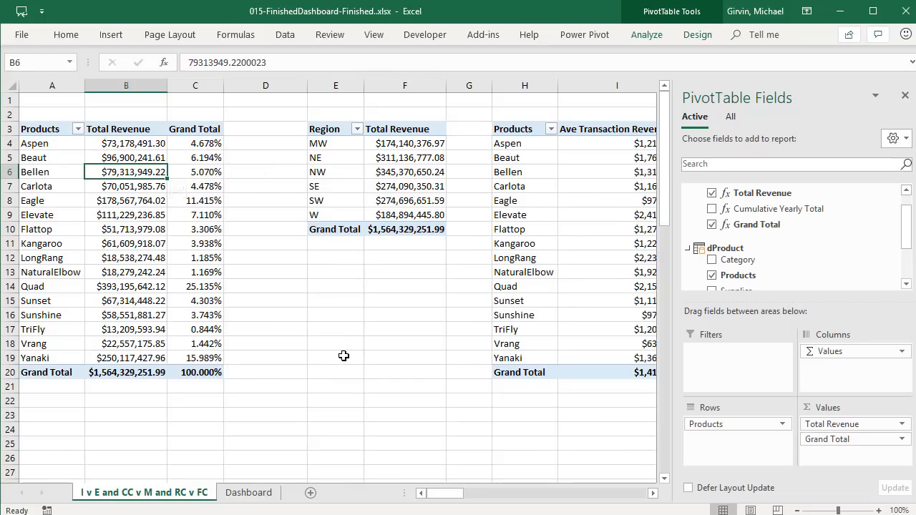
- Switch to Power Pivot, rename the Grand Total measure to % Grand Total, and check its column in the Excel Products PivotTable
{"action": "key", "text": "alt+Tab"}
{"action": "left_click", "coordinate": [147, 111]}
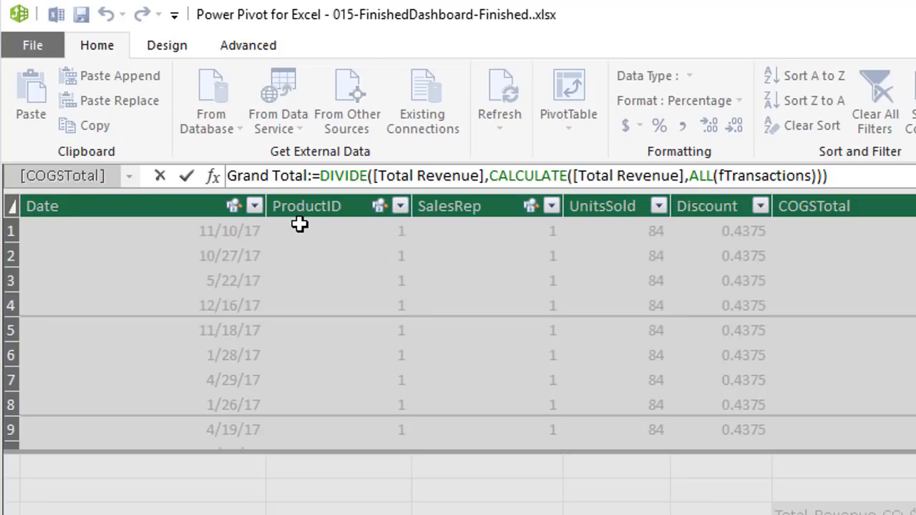
{"action": "type", "text": "%"}
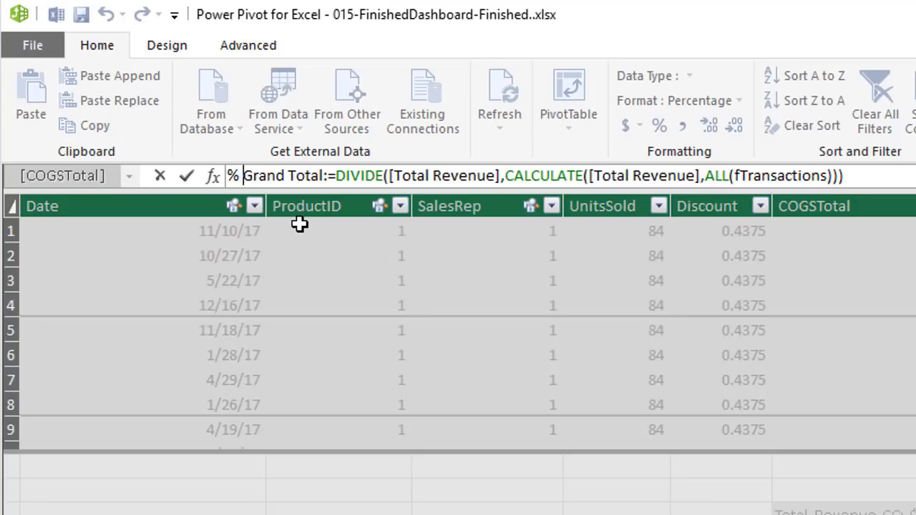
{"action": "key", "text": "Return"}
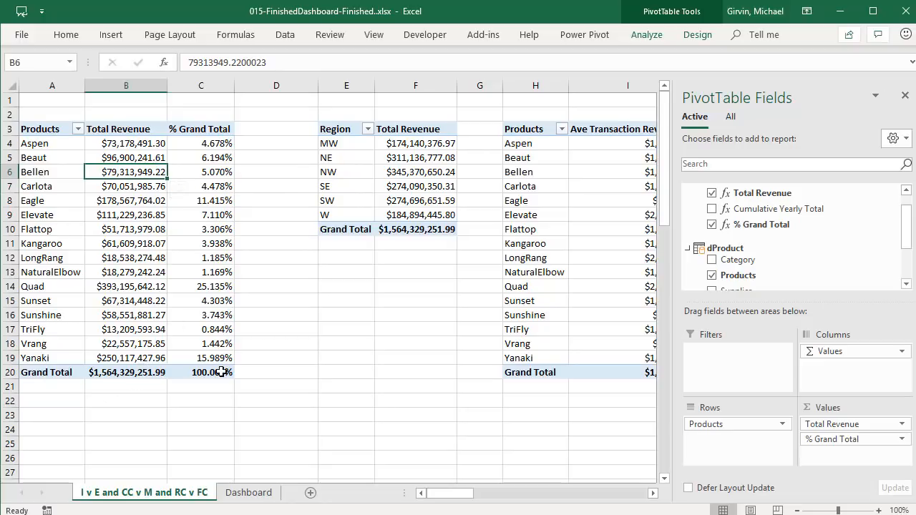
{"action": "mouse_move", "coordinate": [218, 369]}
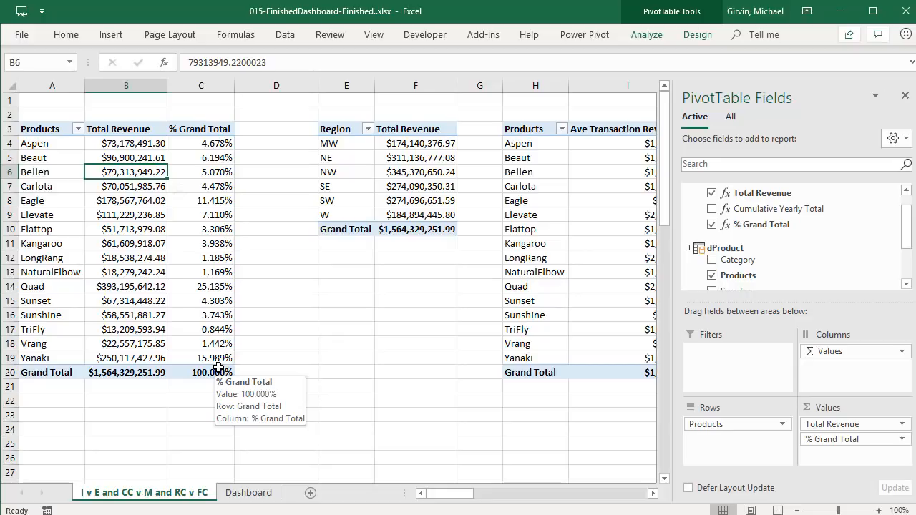
{"action": "mouse_move", "coordinate": [226, 233]}
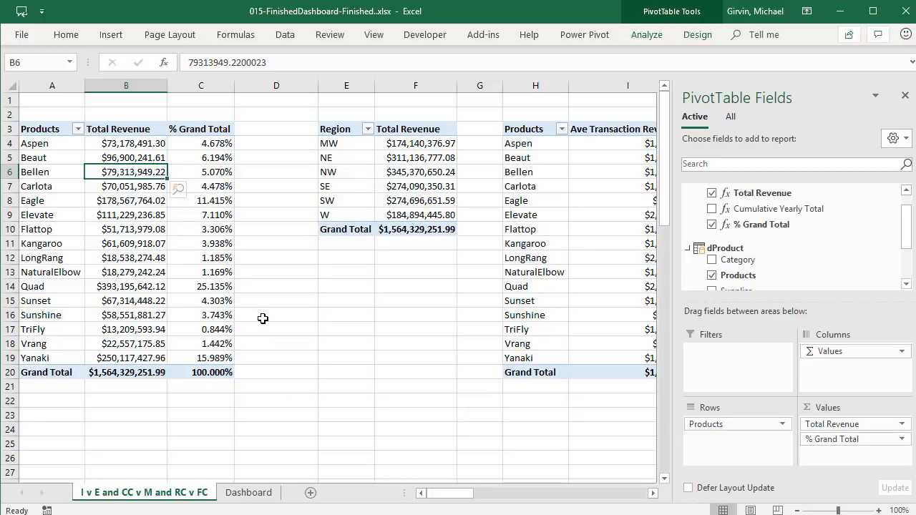
- Switch to Power Pivot, open the dSalesReps table and examine its relationship to fTransactions in the model diagram
{"action": "key", "text": "alt+Tab"}
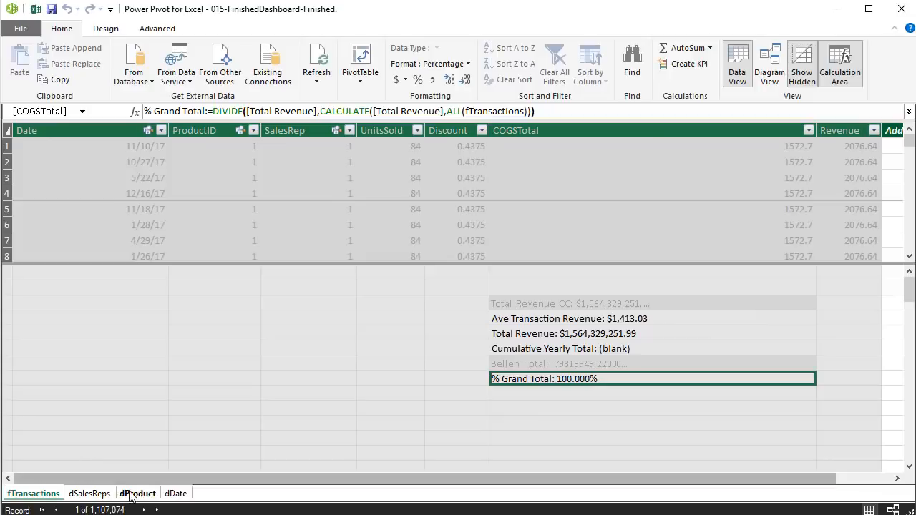
{"action": "left_click", "coordinate": [93, 494]}
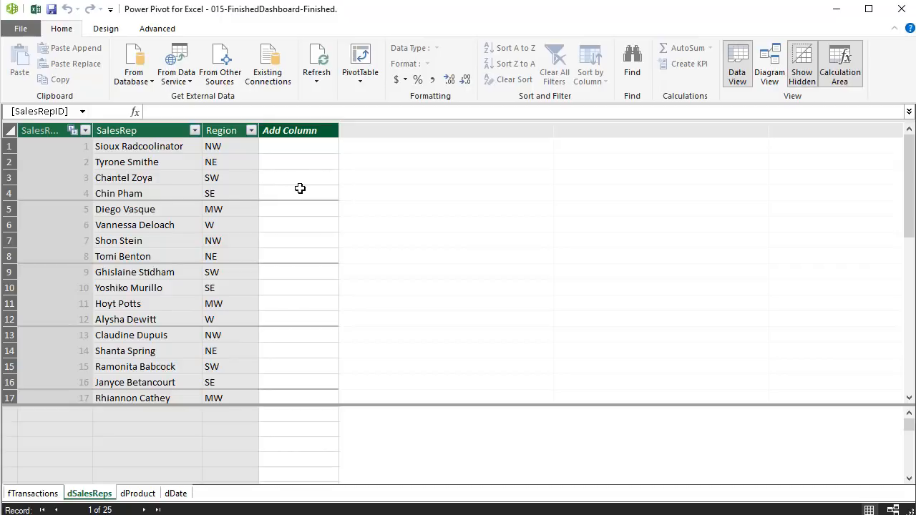
{"action": "left_click", "coordinate": [771, 63]}
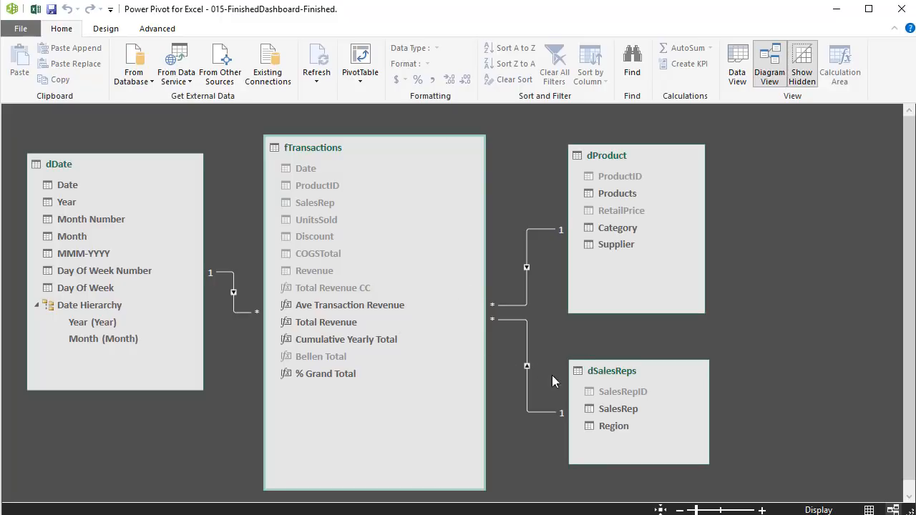
{"action": "left_click", "coordinate": [738, 68]}
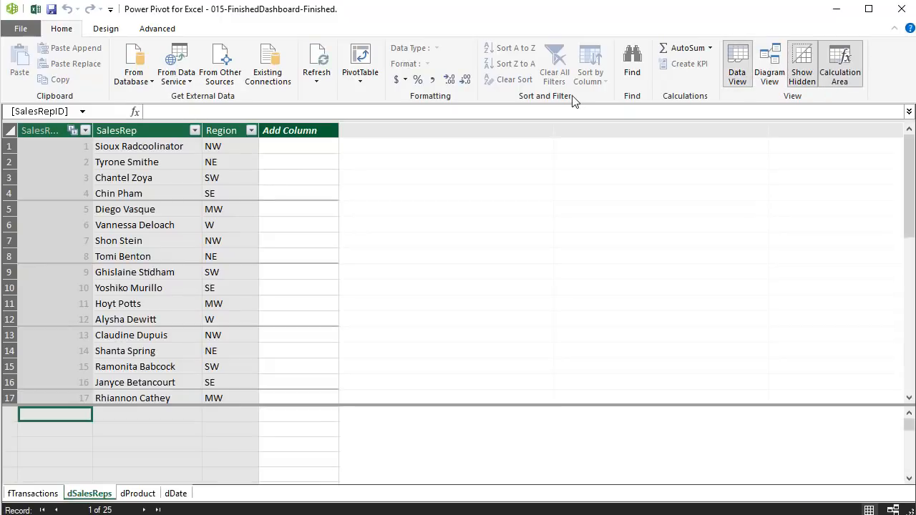
- Add a calculated column named SalesRepRevenue to the dSalesReps table
{"action": "left_click", "coordinate": [311, 130]}
{"action": "double_click", "coordinate": [311, 130]}
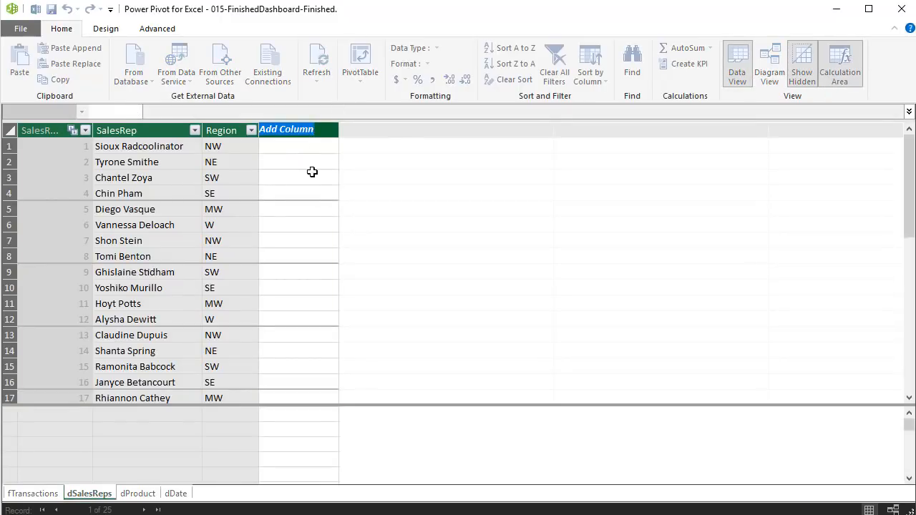
{"action": "type", "text": "SalesRepRevenue"}
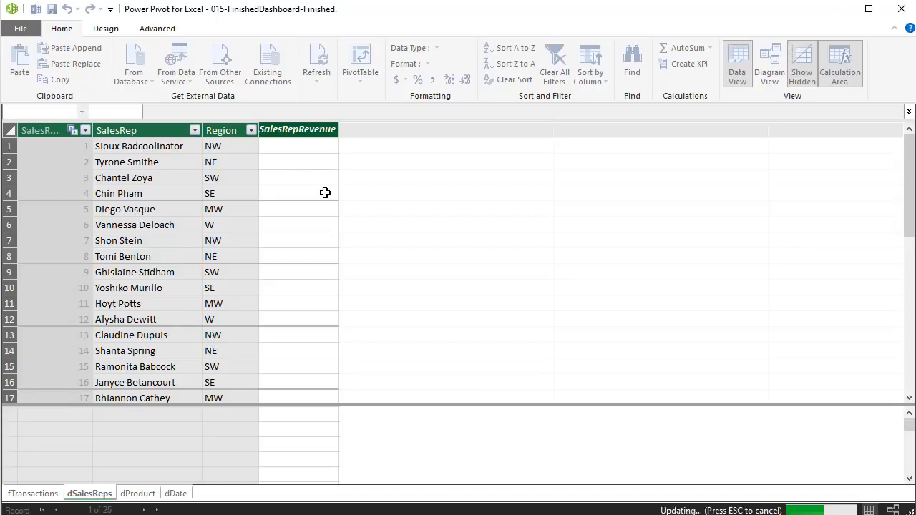
{"action": "key", "text": "Return"}
- Set the SalesRepRevenue column's formula to =SUM(fTransactions[Revenue]) and check dSalesReps in the model diagram
{"action": "left_click", "coordinate": [185, 111]}
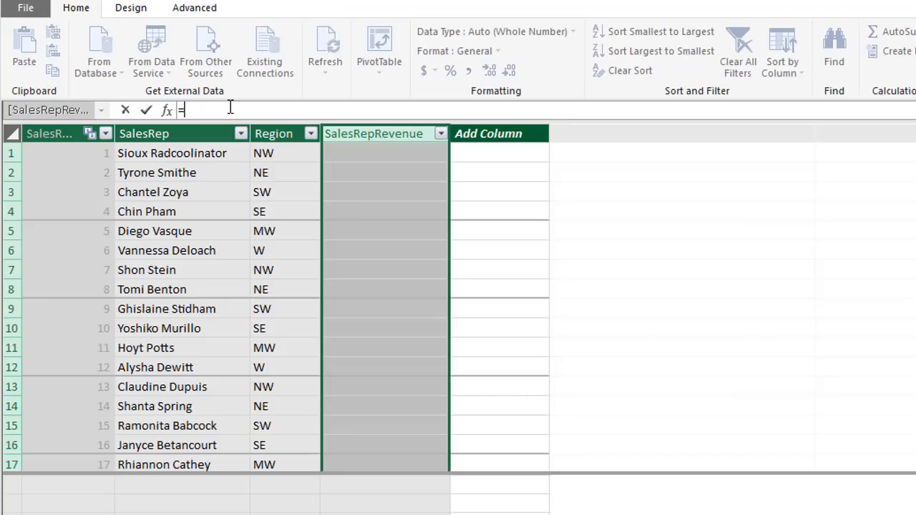
{"action": "type", "text": "SUM("}
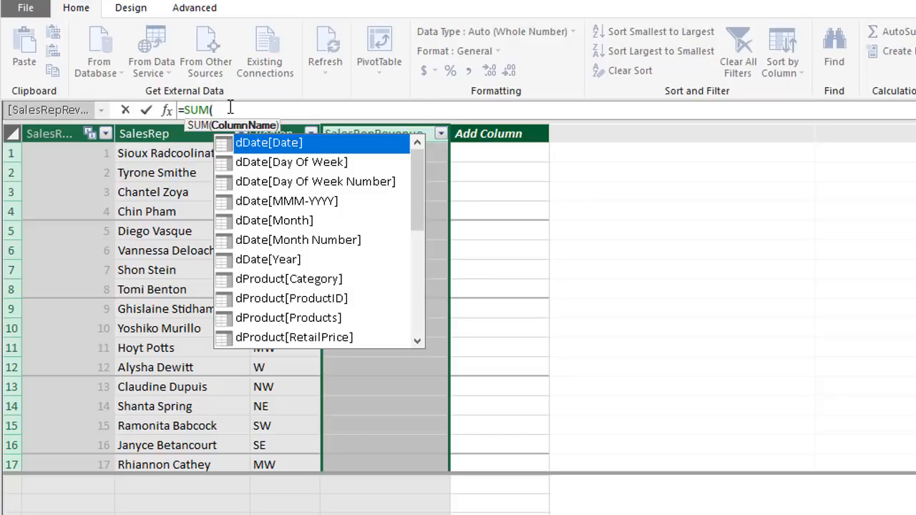
{"action": "type", "text": "ft"}
{"action": "key", "text": "Down"}
{"action": "key", "text": "Down"}
{"action": "key", "text": "Down"}
{"action": "key", "text": "Down"}
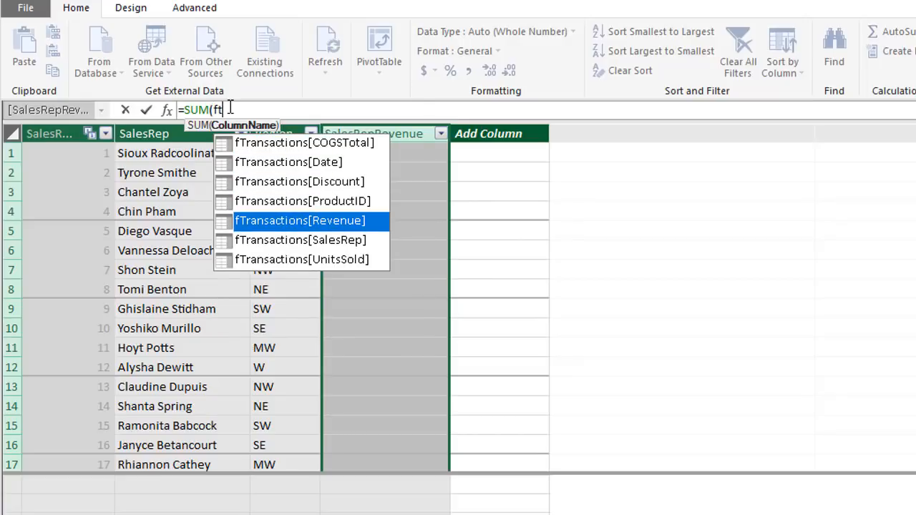
{"action": "key", "text": "Tab"}
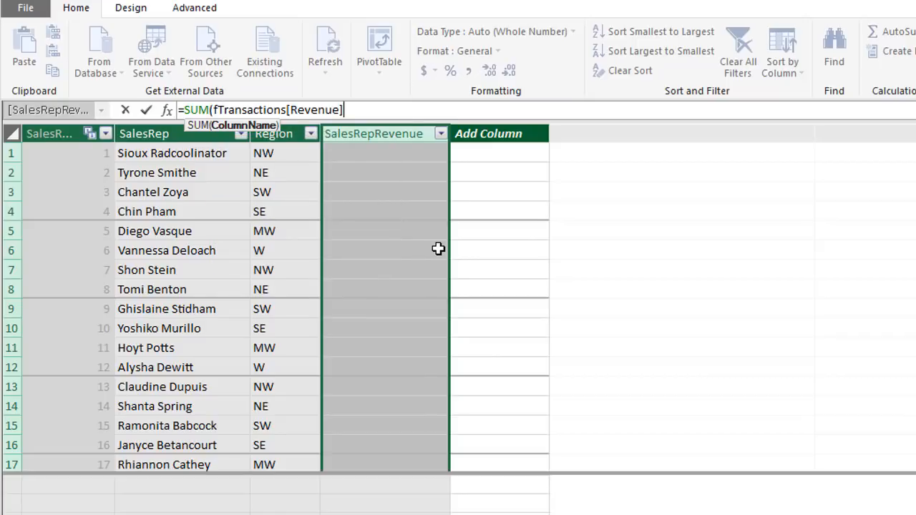
{"action": "type", "text": ")"}
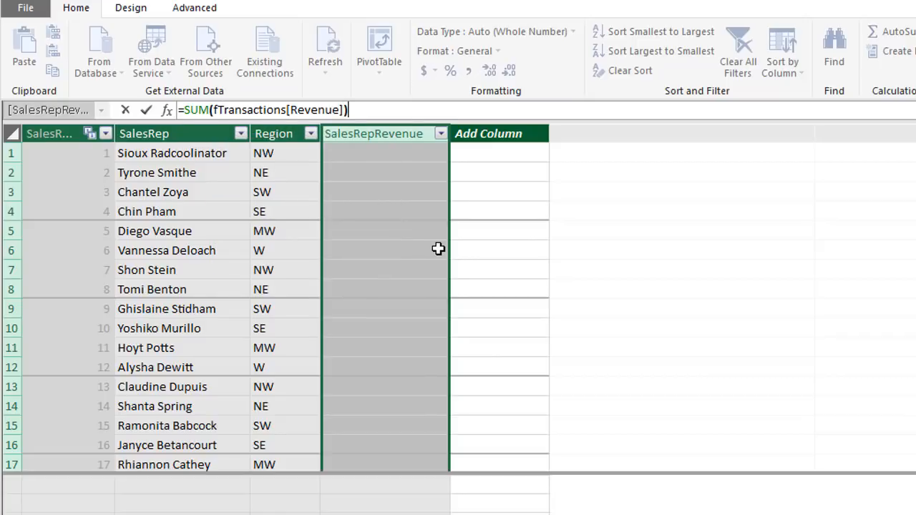
{"action": "key", "text": "Return"}
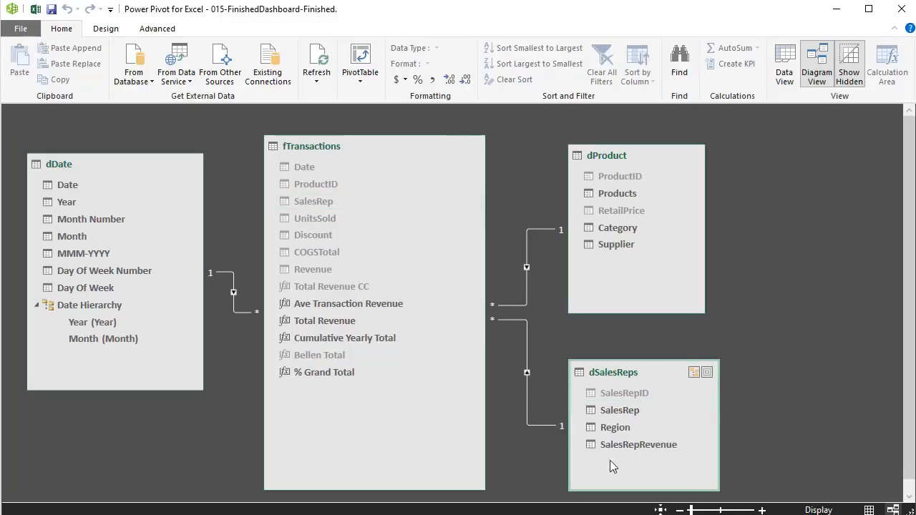
{"action": "double_click", "coordinate": [698, 451]}
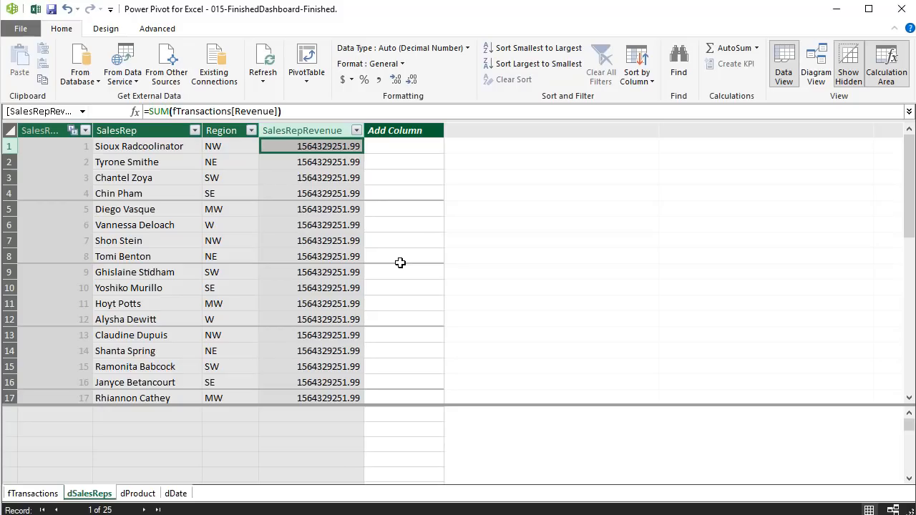
- Change the SalesRepRevenue column's formula to =CALCULATE(SUM(fTransactions[Revenue])) and save the workbook
{"action": "left_click", "coordinate": [151, 111]}
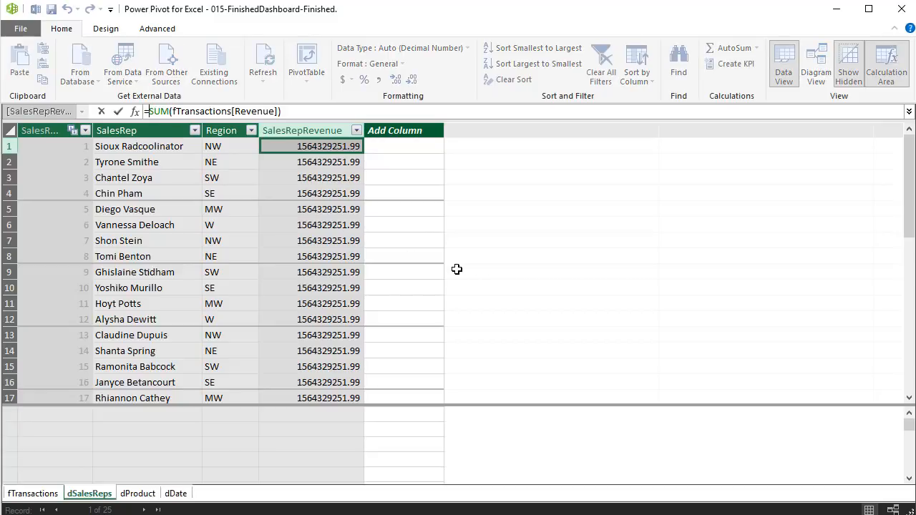
{"action": "type", "text": "c"}
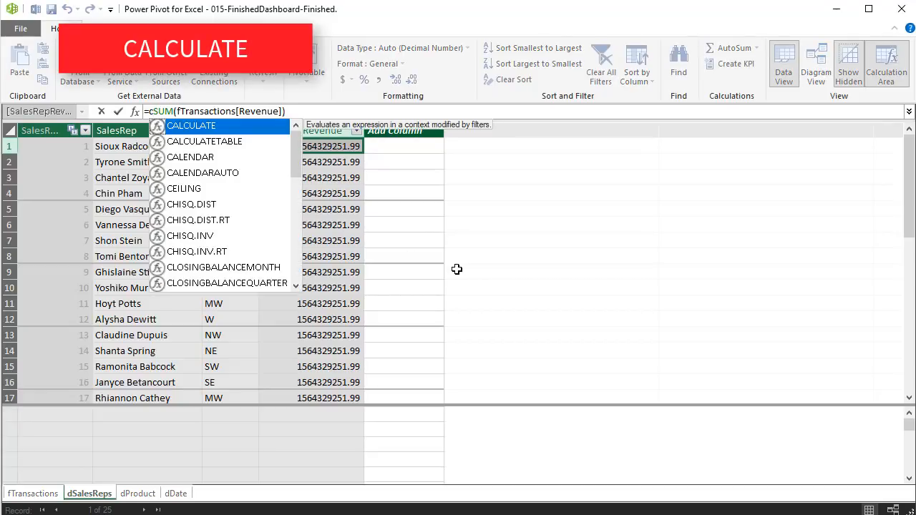
{"action": "key", "text": "Tab"}
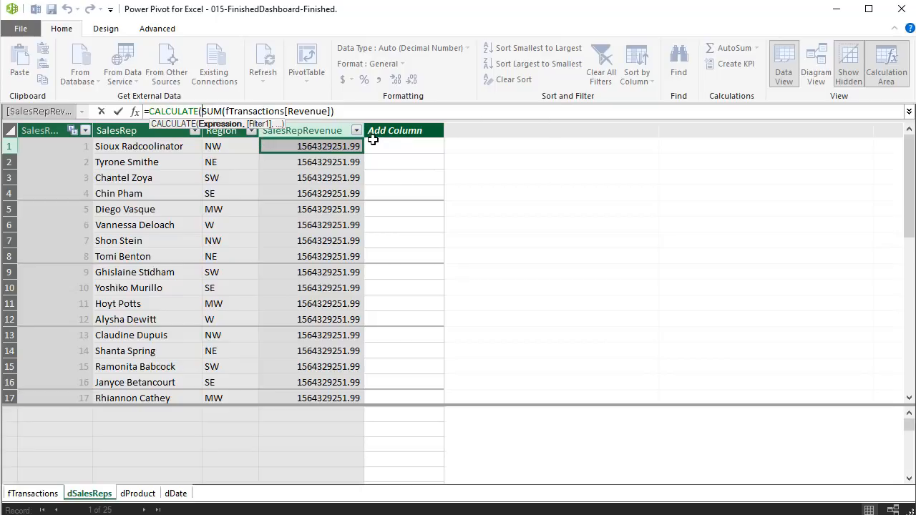
{"action": "left_click", "coordinate": [354, 113]}
{"action": "type", "text": ")"}
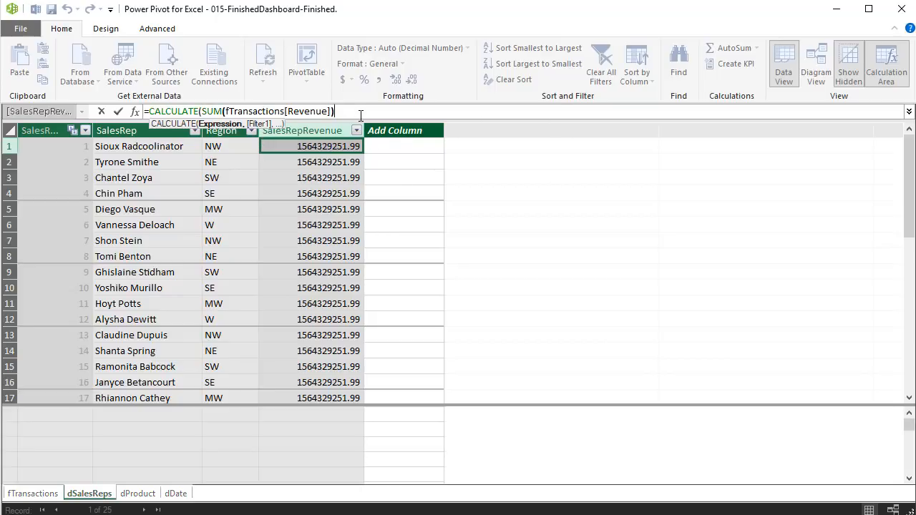
{"action": "type", "text": ")"}
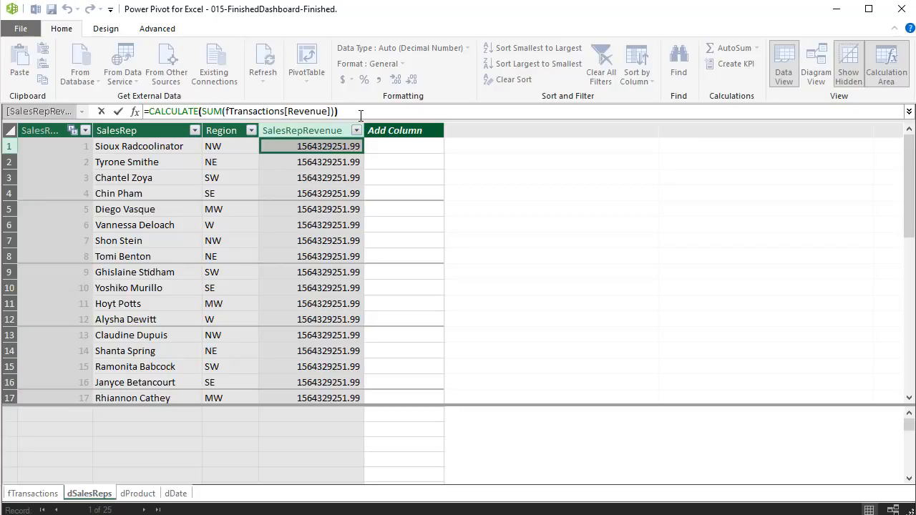
{"action": "key", "text": "Return"}
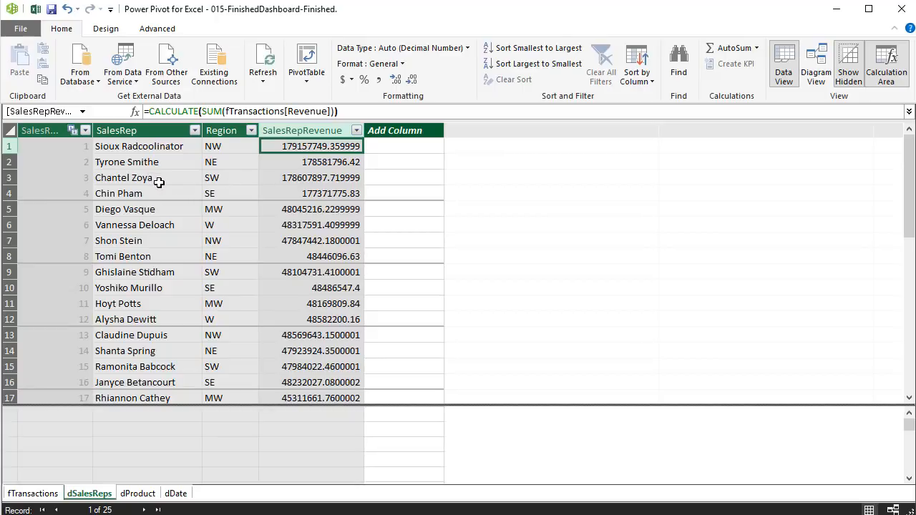
{"action": "key", "text": "ctrl+s"}
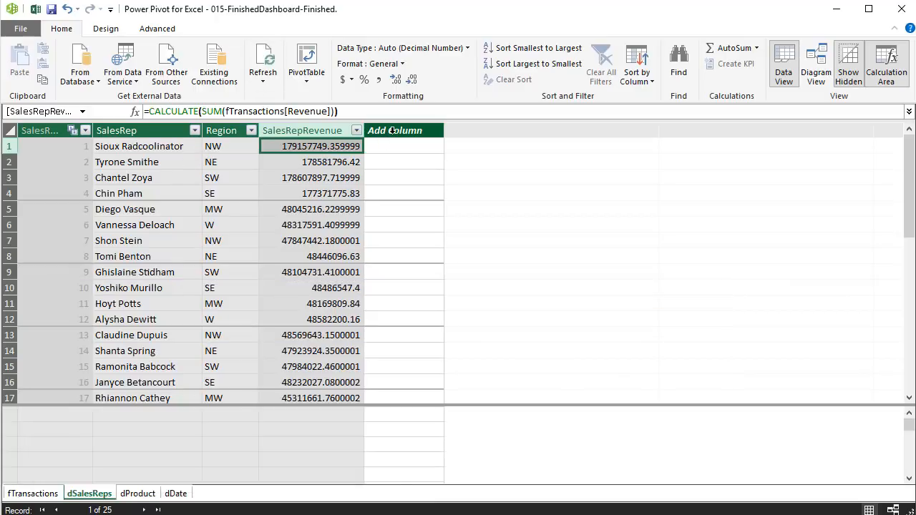
- Add a calculated column named SRR2 to the dSalesReps table
{"action": "left_click", "coordinate": [393, 130]}
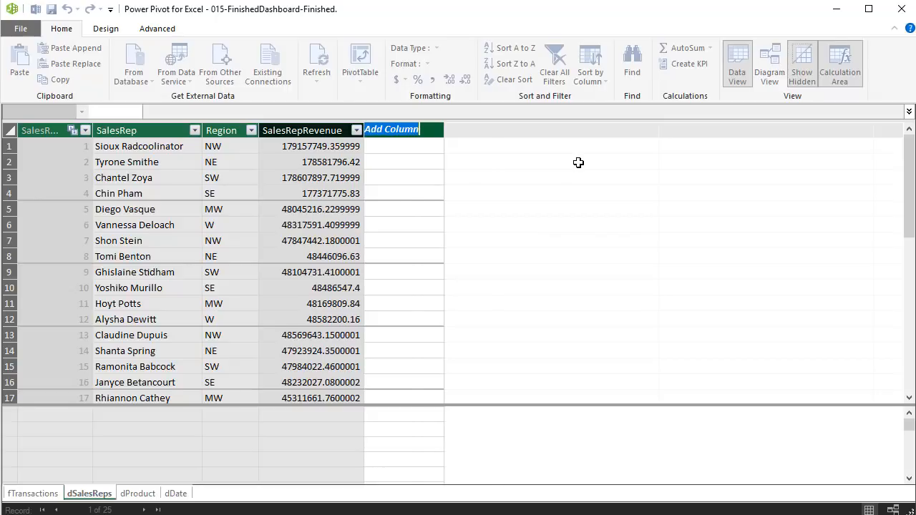
{"action": "type", "text": "SRR2"}
{"action": "key", "text": "Return"}
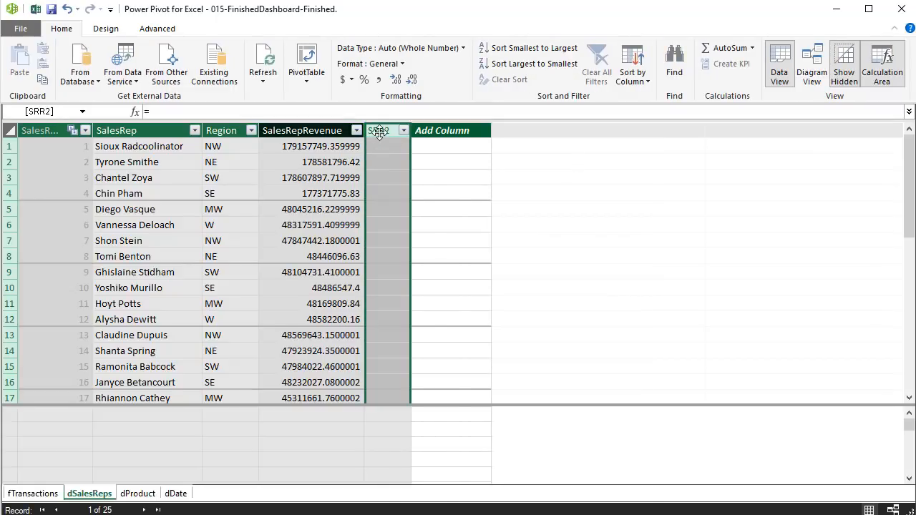
- Set the SRR2 column's formula to the existing measure, =[Total Revenue CC]
{"action": "left_click", "coordinate": [203, 113]}
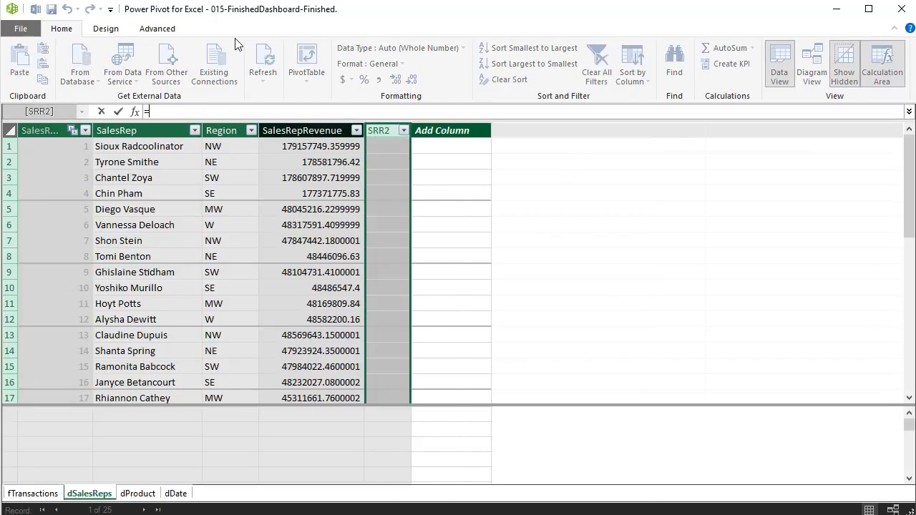
{"action": "type", "text": "["}
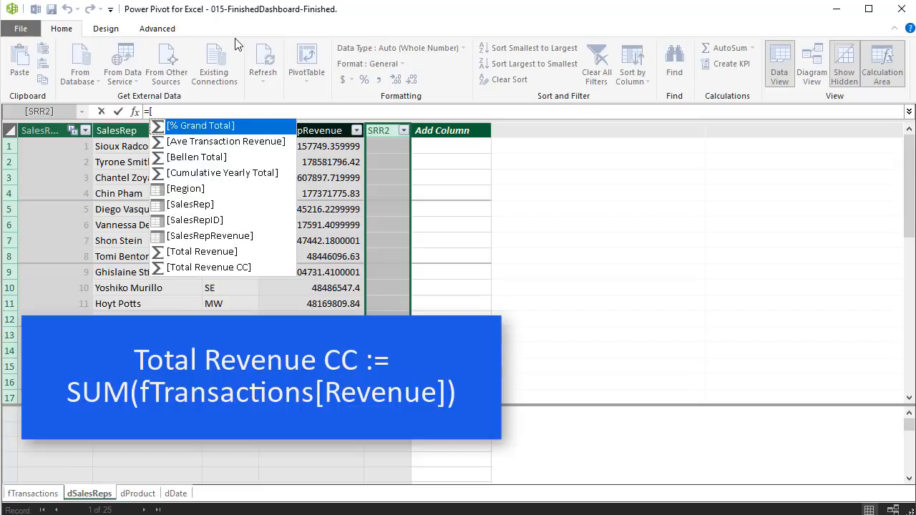
{"action": "key", "text": "Down"}
{"action": "key", "text": "Down"}
{"action": "key", "text": "Down"}
{"action": "key", "text": "Down"}
{"action": "key", "text": "Down"}
{"action": "key", "text": "Down"}
{"action": "key", "text": "Down"}
{"action": "key", "text": "Down"}
{"action": "key", "text": "Down"}
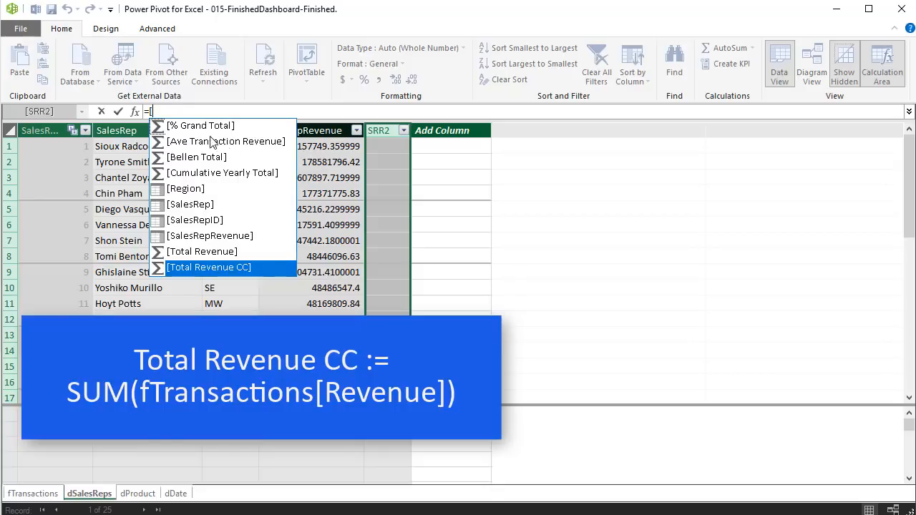
{"action": "key", "text": "Tab"}
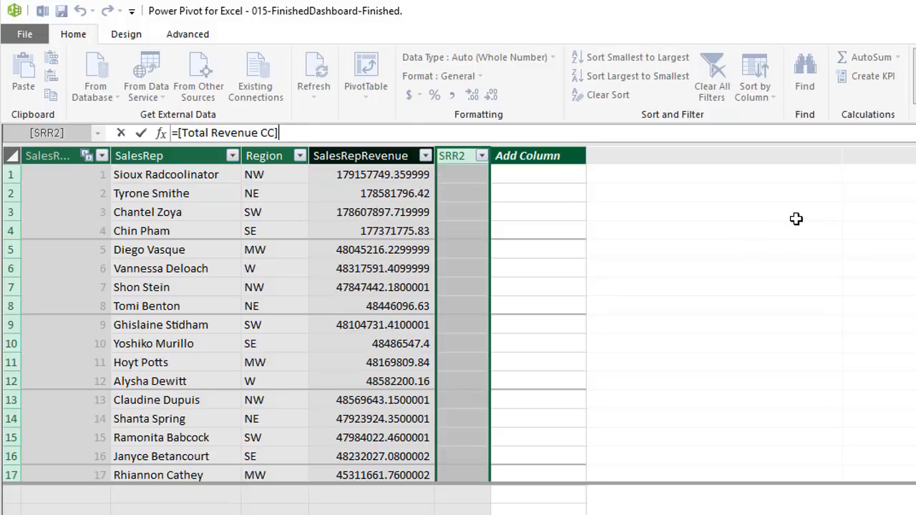
{"action": "key", "text": "Return"}
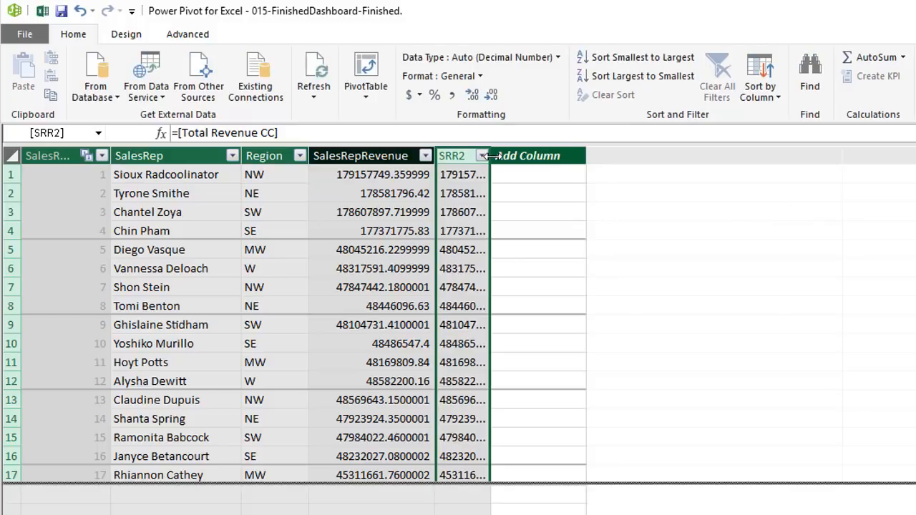
- Widen the SRR2 column to show its full values and compare its formula with that of SalesRepRevenue
{"action": "left_click_drag", "start_coordinate": [490, 156], "coordinate": [542, 156]}
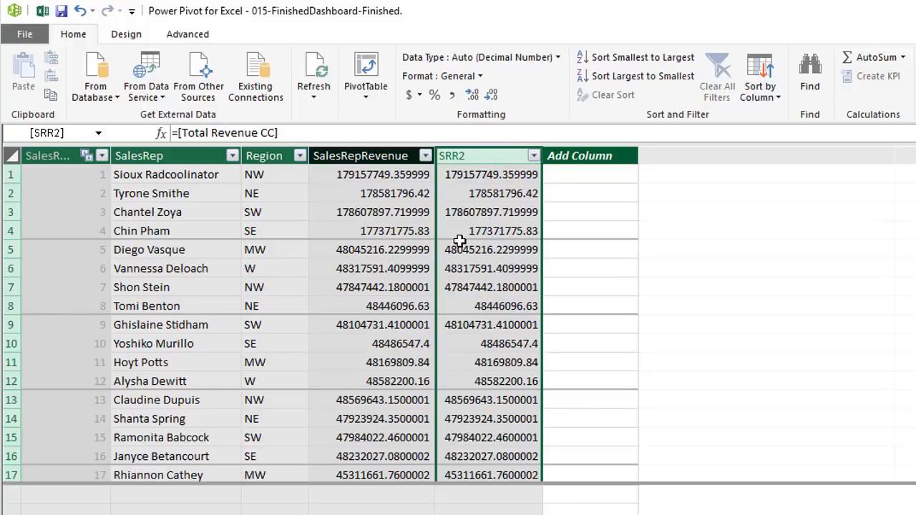
{"action": "left_click", "coordinate": [367, 179]}
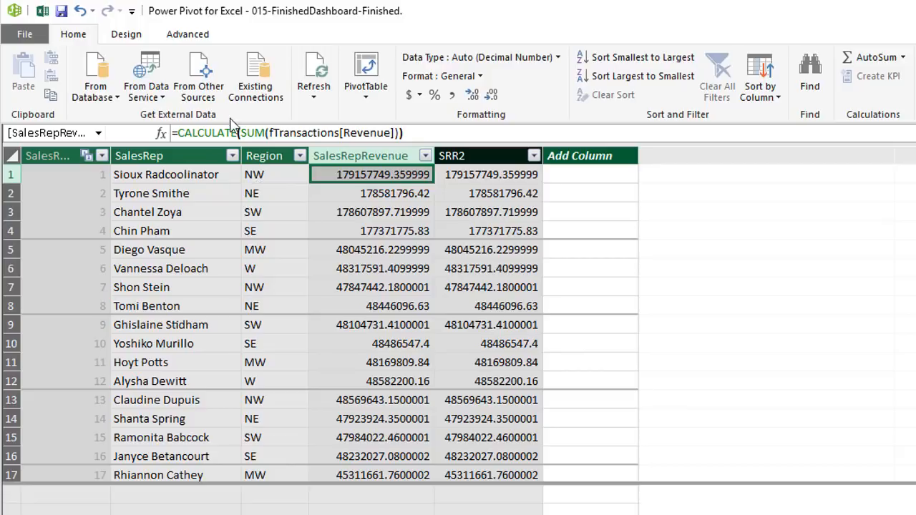
{"action": "left_click", "coordinate": [448, 178]}
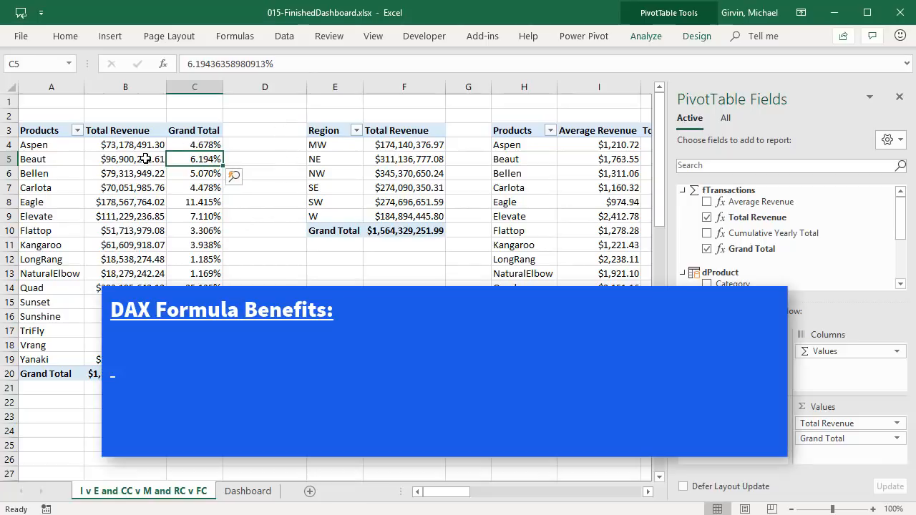
- Switch to the 015-FinishedDashboard workbook in Excel and examine the Total Revenue and Grand Total measures in the Products and Region PivotTables
{"action": "left_click", "coordinate": [124, 150]}
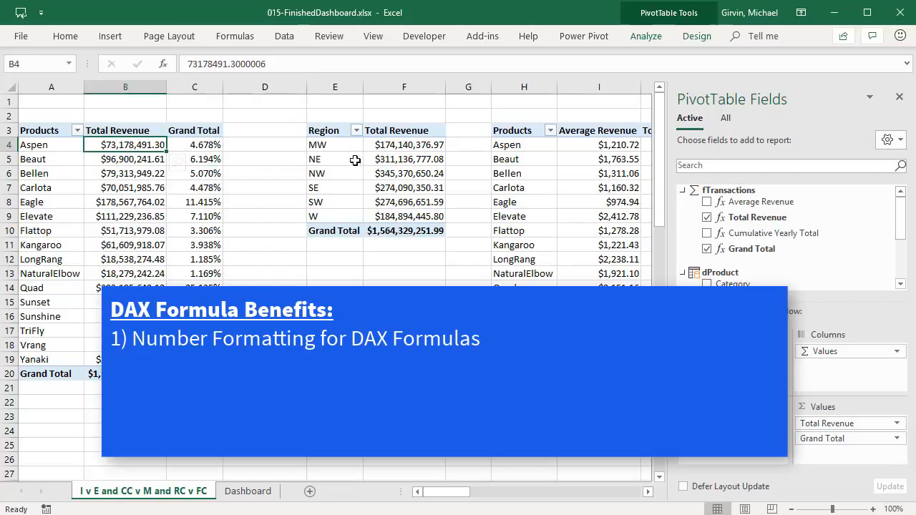
{"action": "left_click", "coordinate": [396, 158]}
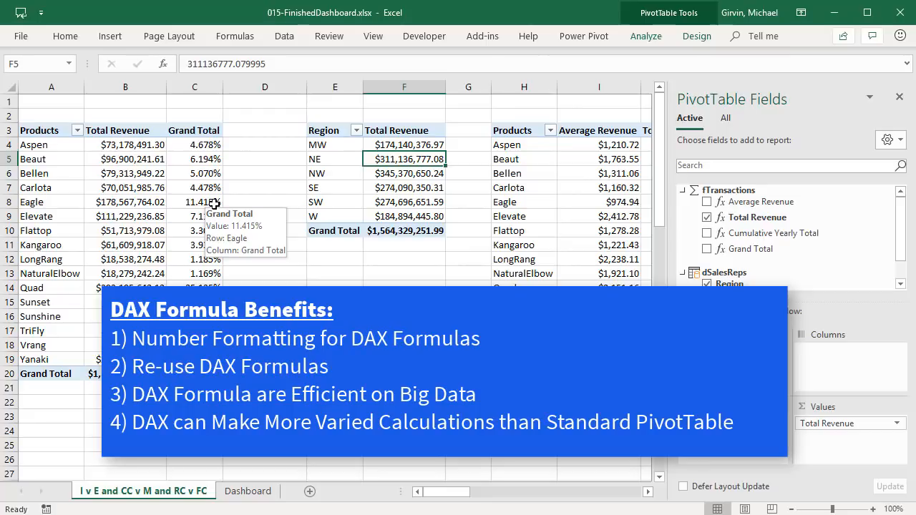
{"action": "left_click", "coordinate": [194, 173]}
{"action": "left_click", "coordinate": [199, 212]}
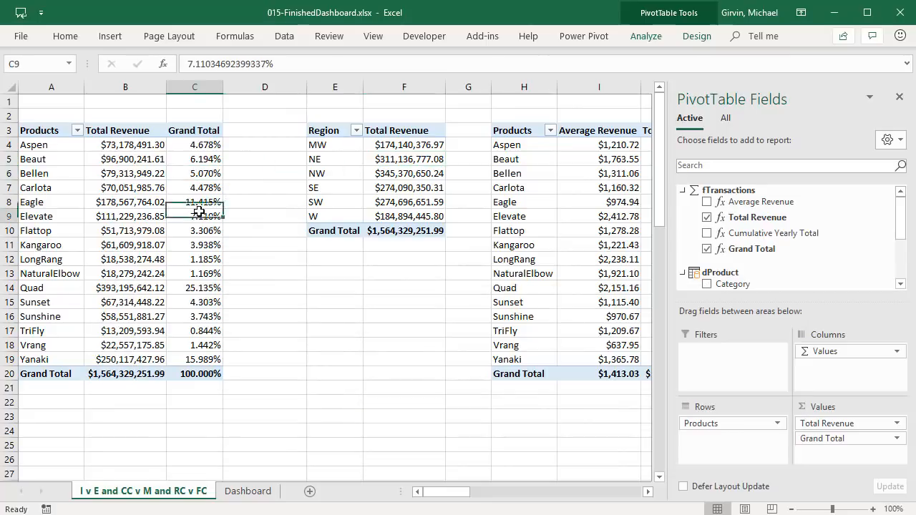
{"action": "left_click", "coordinate": [140, 181]}
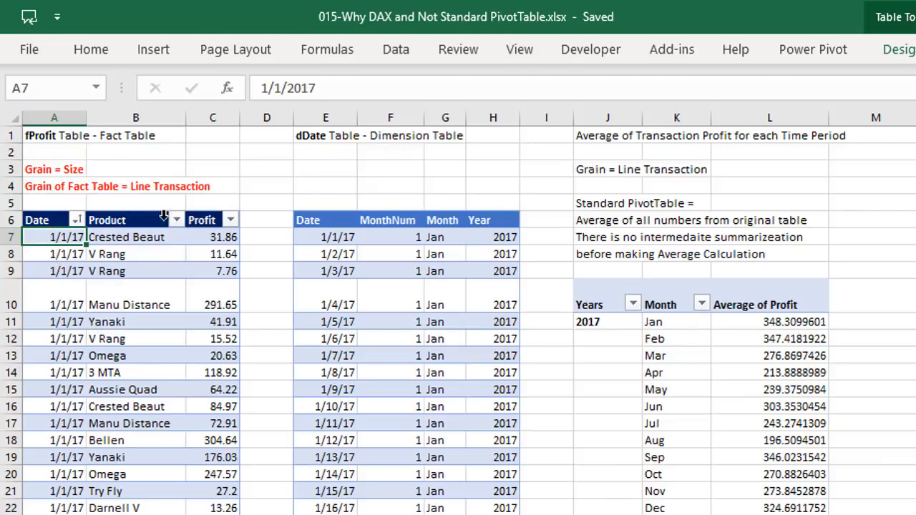
- In the 015-Why DAX and Not Standard PivotTable workbook, examine the 1/1/17 fProfit transactions and the Average of Profit PivotTable
{"action": "left_click_drag", "start_coordinate": [39, 236], "coordinate": [209, 514]}
{"action": "left_click_drag", "start_coordinate": [162, 404], "coordinate": [166, 430]}
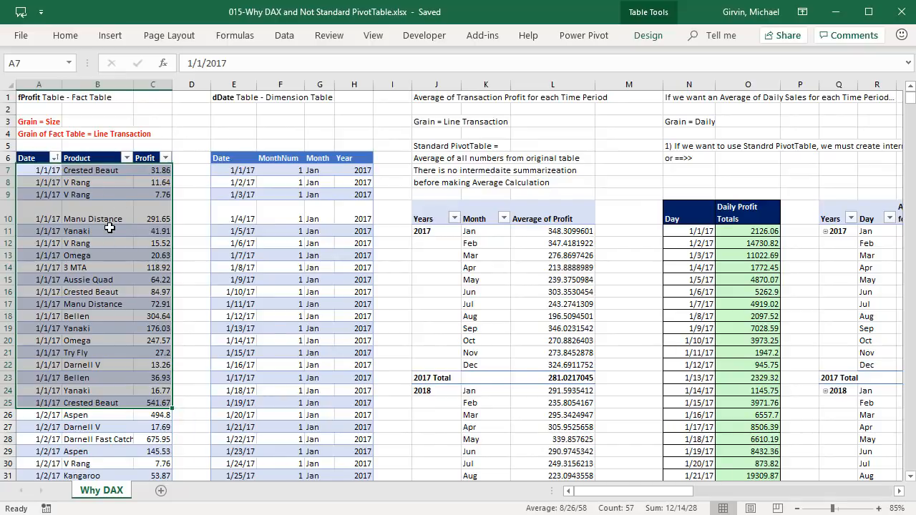
{"action": "left_click", "coordinate": [536, 234]}
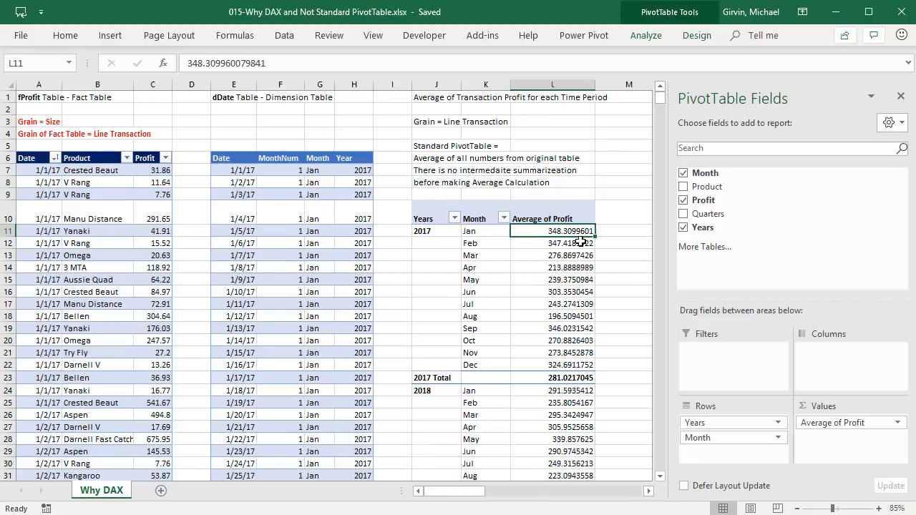
- Inspect the SUMIFS formula in O11 and review the January 2017 rows of the Daily Profit Totals table
{"action": "mouse_move", "coordinate": [579, 243]}
{"action": "scroll", "coordinate": [446, 280], "scroll_direction": "right", "scroll_amount": 4}
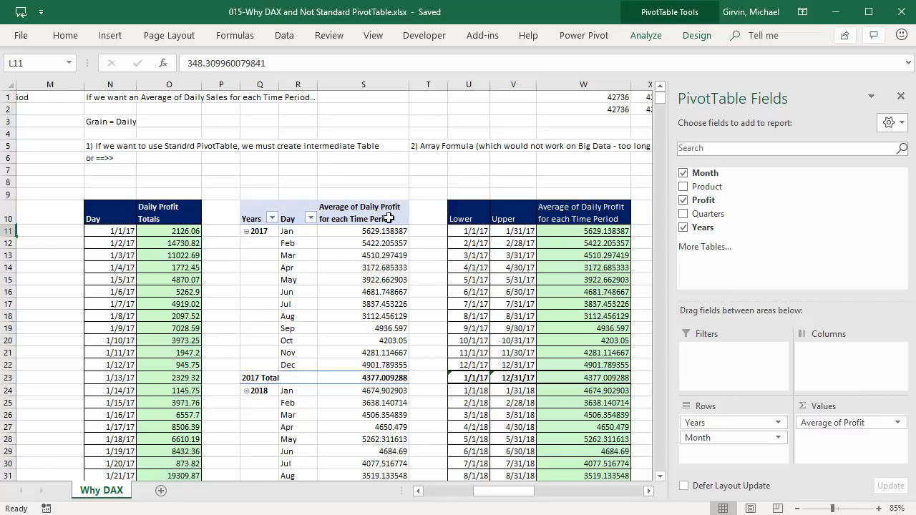
{"action": "double_click", "coordinate": [182, 229]}
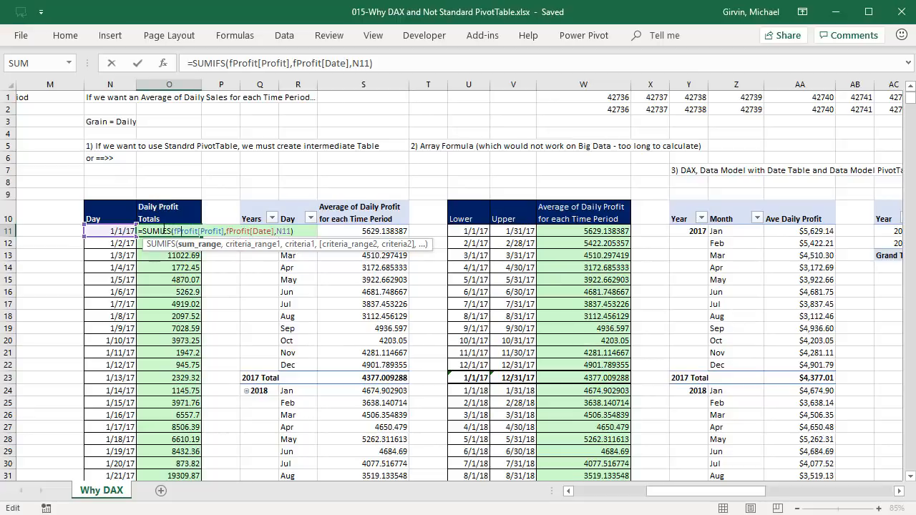
{"action": "key", "text": "ctrl+Return"}
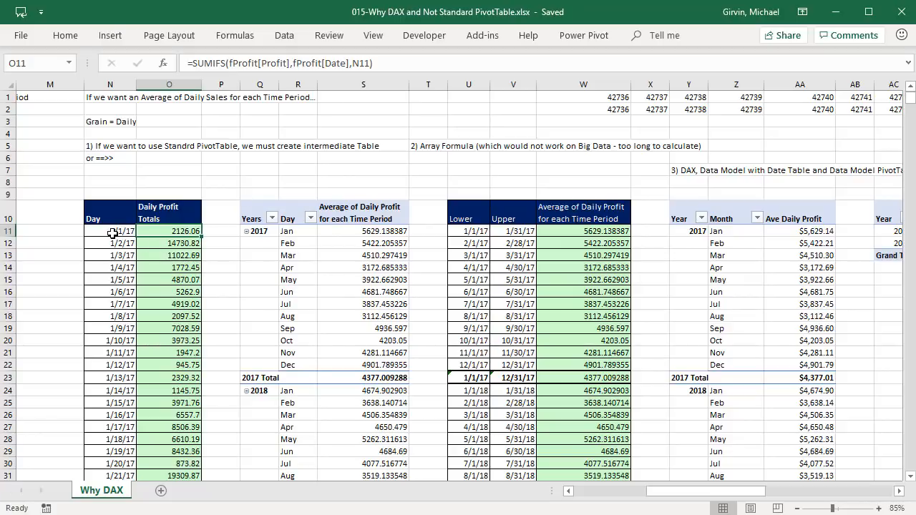
{"action": "mouse_move", "coordinate": [346, 233]}
{"action": "left_click_drag", "start_coordinate": [117, 234], "coordinate": [160, 419]}
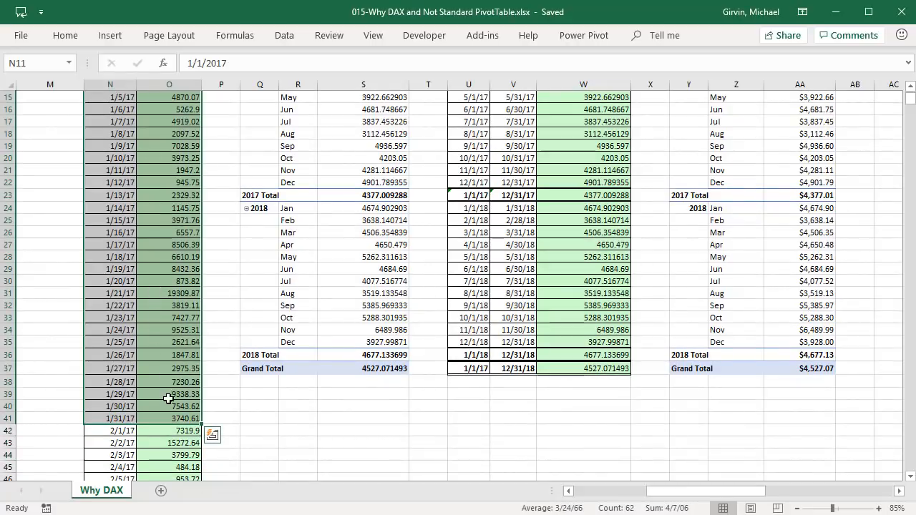
{"action": "scroll", "coordinate": [174, 406], "scroll_direction": "up", "scroll_amount": 2}
{"action": "scroll", "coordinate": [174, 408], "scroll_direction": "up", "scroll_amount": 2}
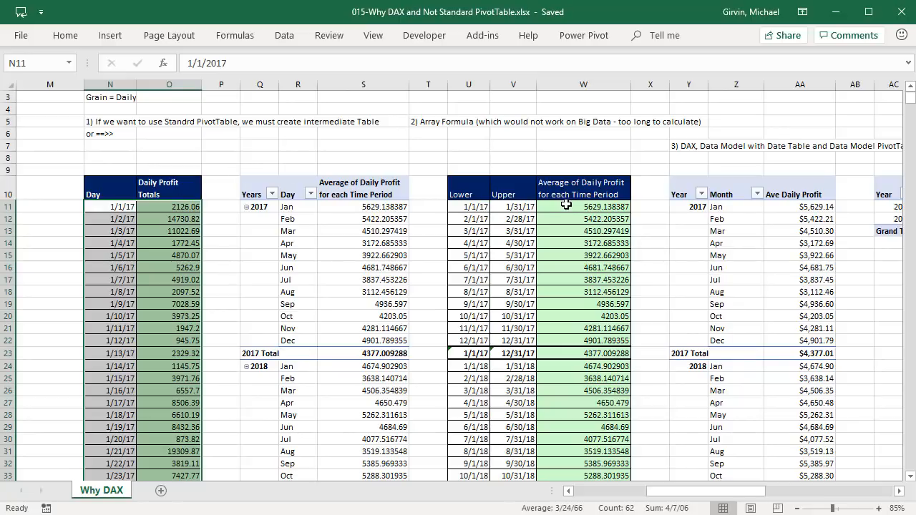
- Evaluate the SUMIFS array inside the AVERAGE formula in W11, then restore the original formula
{"action": "left_click", "coordinate": [569, 207]}
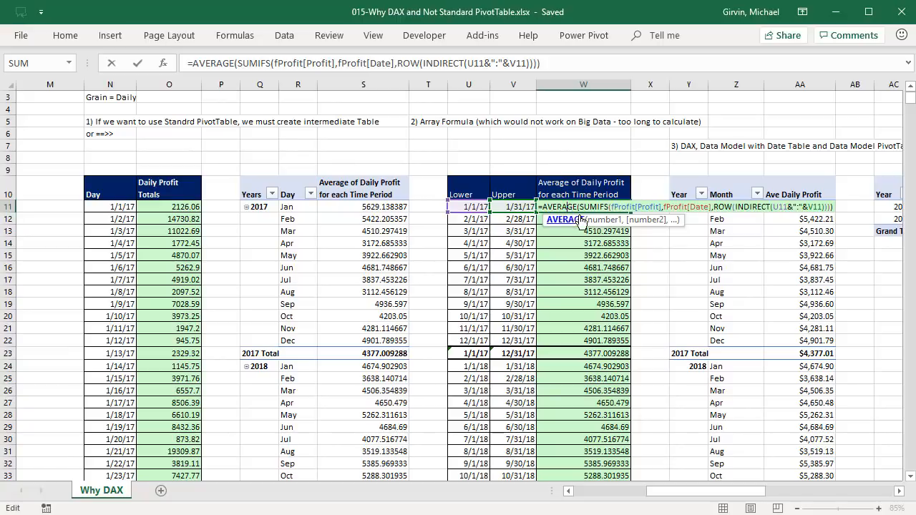
{"action": "left_click", "coordinate": [603, 221]}
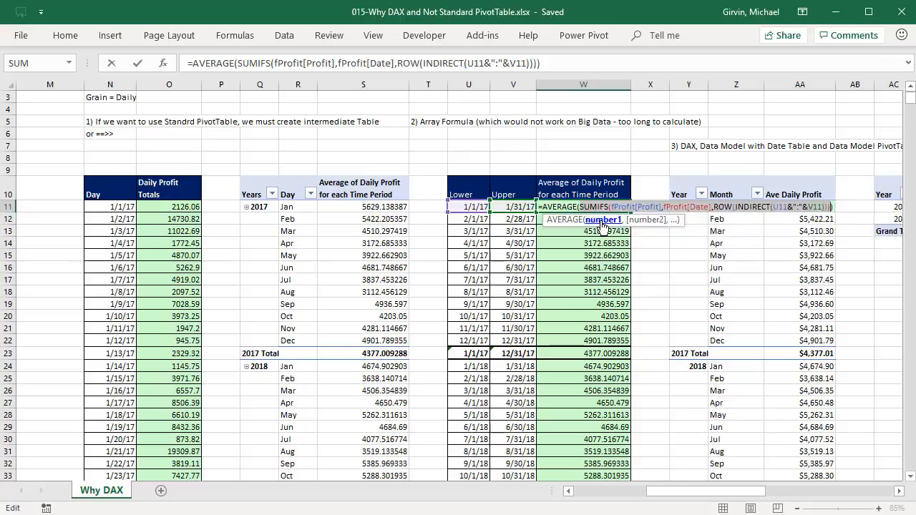
{"action": "key", "text": "F9"}
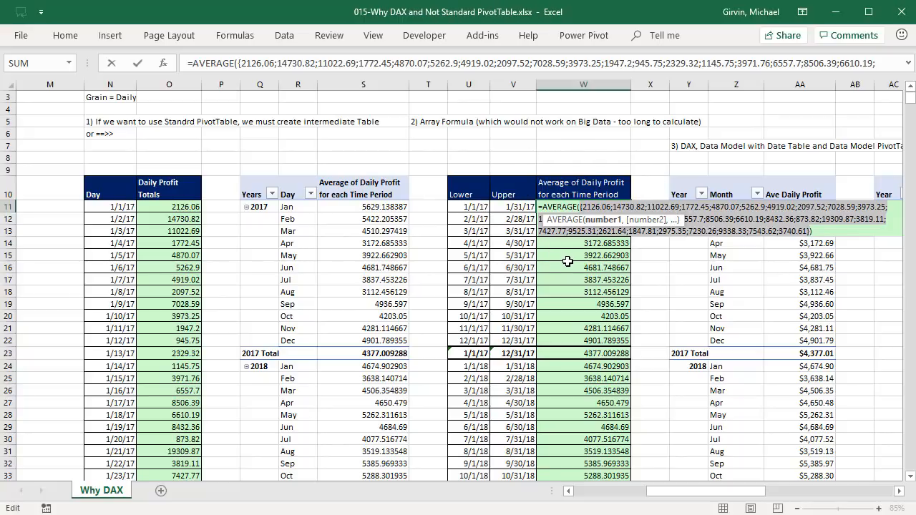
{"action": "key", "text": "ctrl+z"}
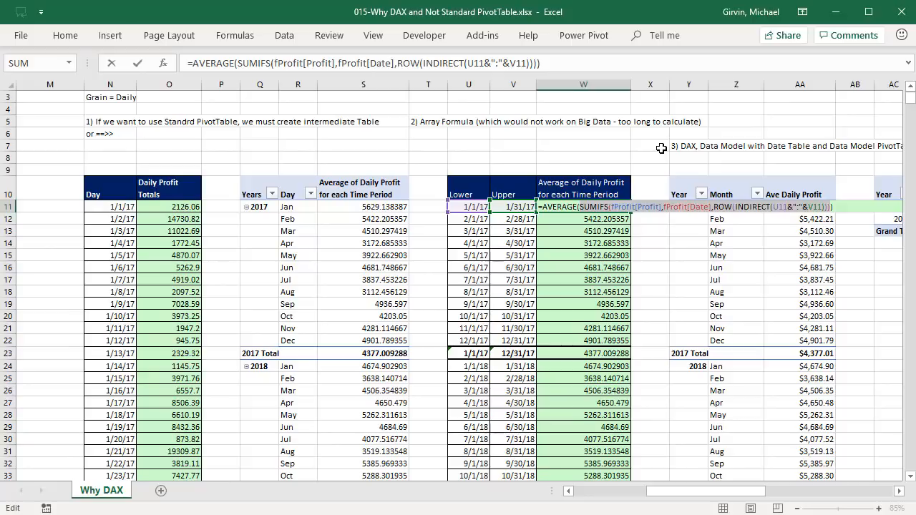
{"action": "key", "text": "Return"}
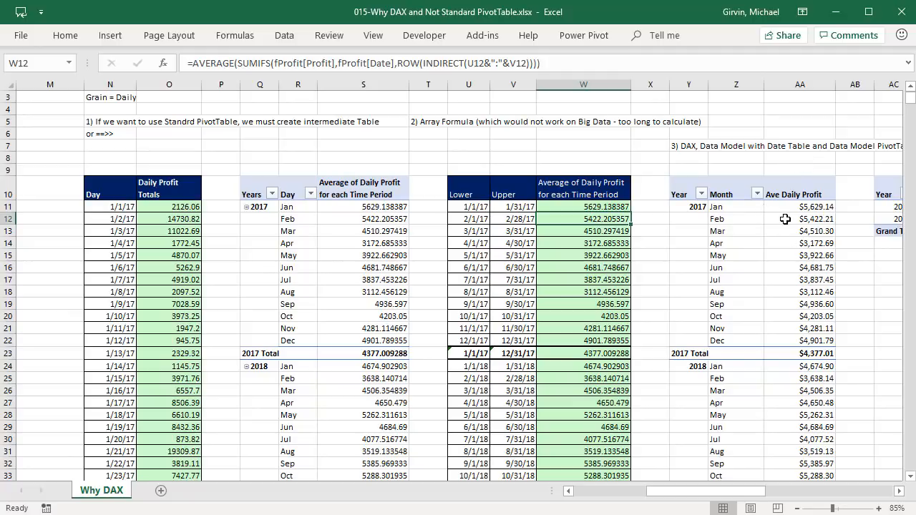
- Inspect the Ave Daily Profit measure in the Data Model PivotTable and return to the fProfit and dDate source tables
{"action": "left_click", "coordinate": [822, 212]}
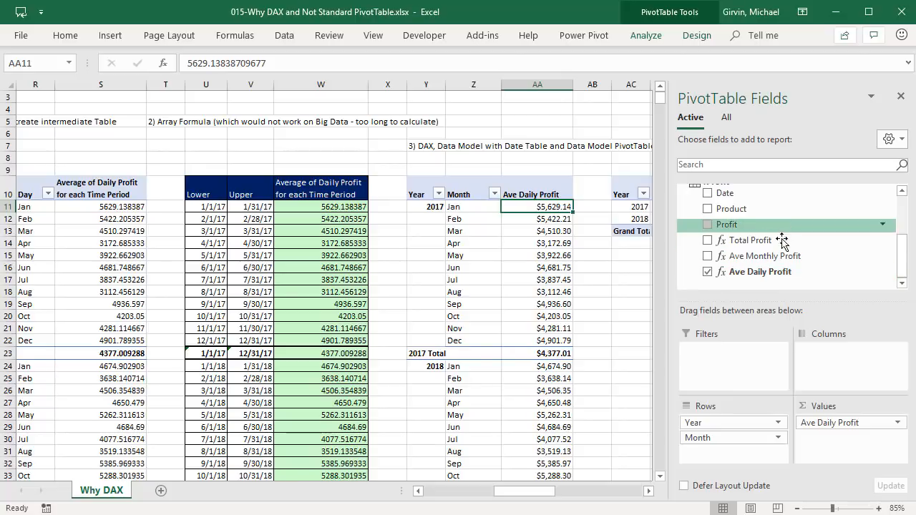
{"action": "left_click_drag", "start_coordinate": [523, 492], "coordinate": [440, 492]}
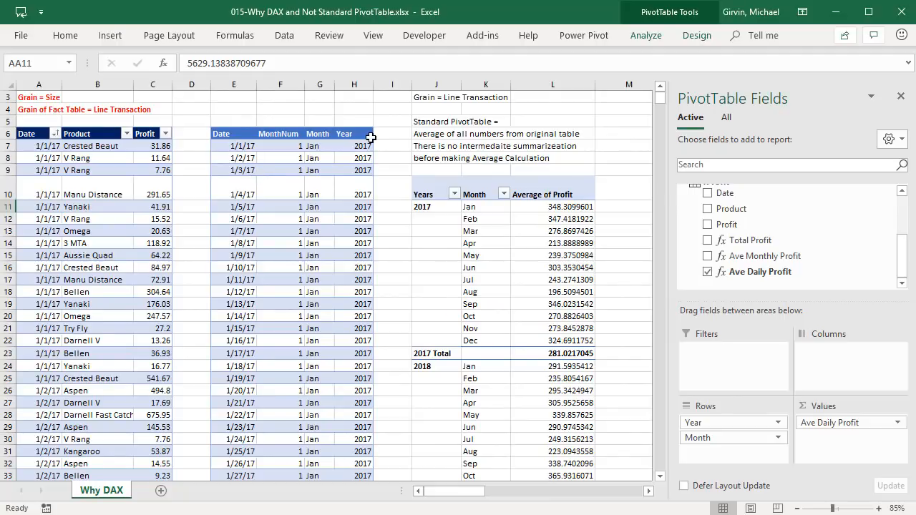
{"action": "key", "text": "alt+Tab"}
{"action": "left_click_drag", "start_coordinate": [446, 493], "coordinate": [493, 496]}
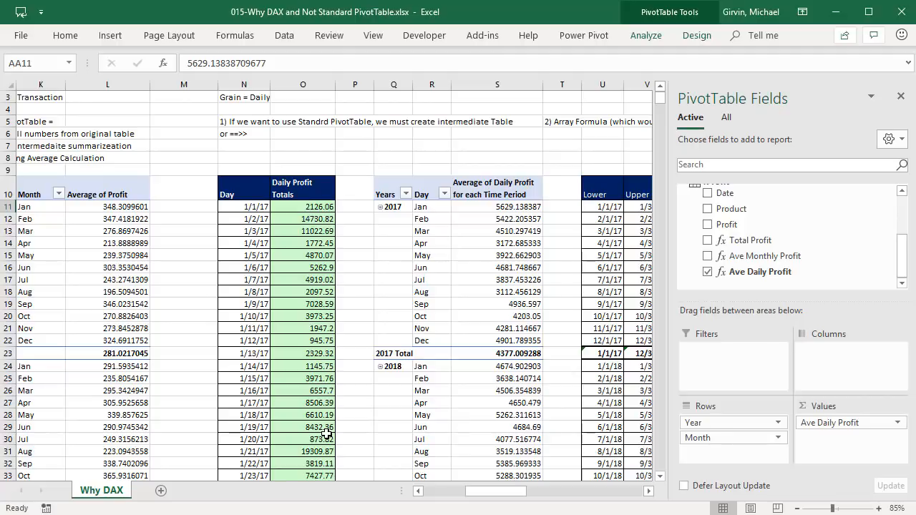
{"action": "left_click_drag", "start_coordinate": [493, 491], "coordinate": [534, 491]}
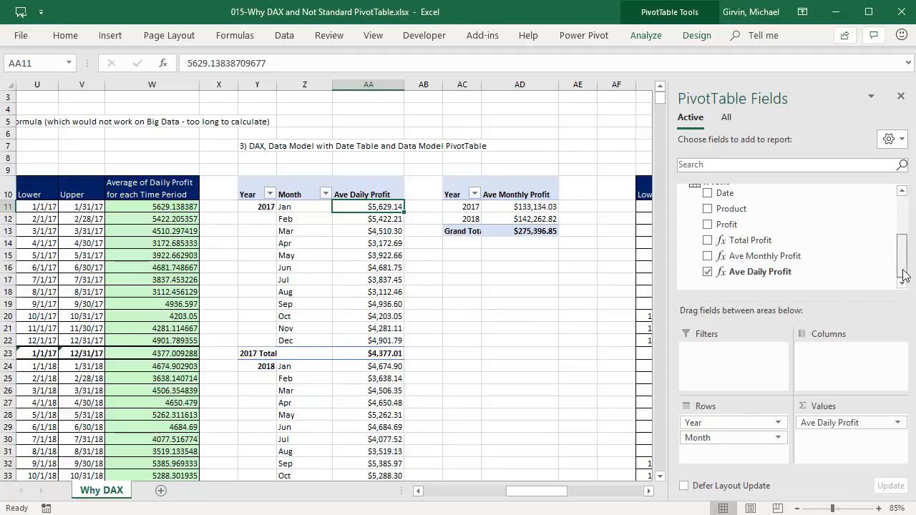
{"action": "scroll", "coordinate": [902, 256], "scroll_direction": "up", "scroll_amount": 1}
{"action": "mouse_move", "coordinate": [710, 204]}
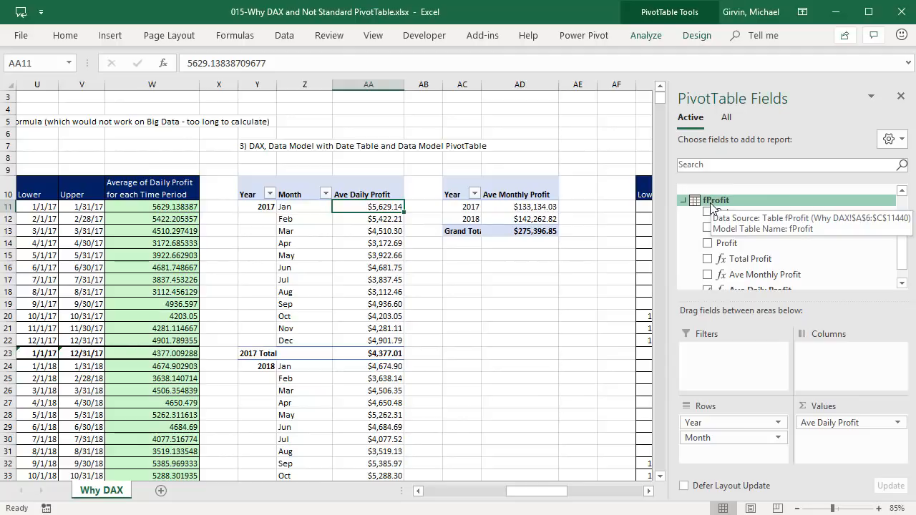
{"action": "right_click", "coordinate": [711, 205]}
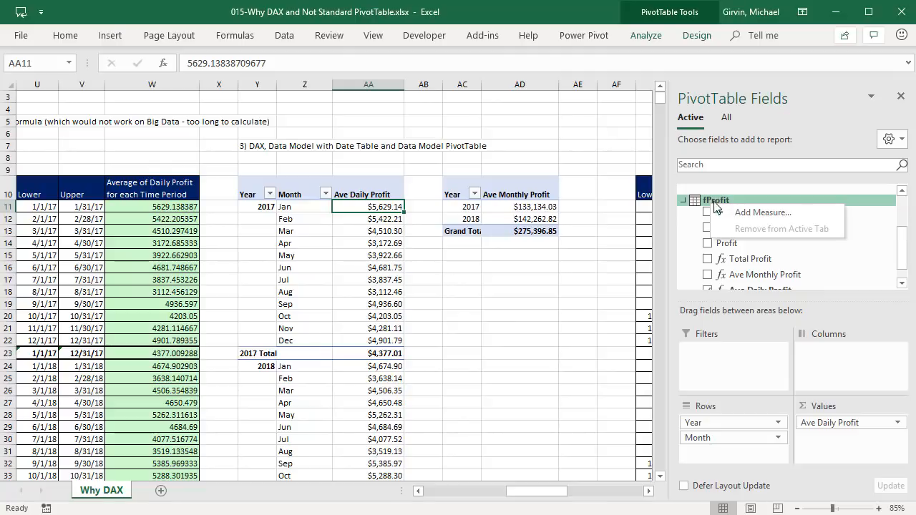
{"action": "left_click", "coordinate": [751, 212]}
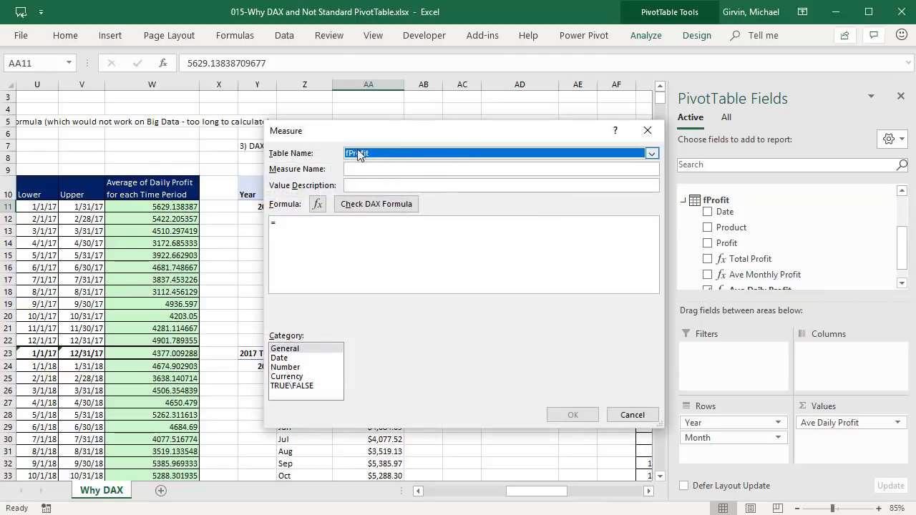
{"action": "left_click", "coordinate": [647, 130]}
{"action": "left_click", "coordinate": [584, 35]}
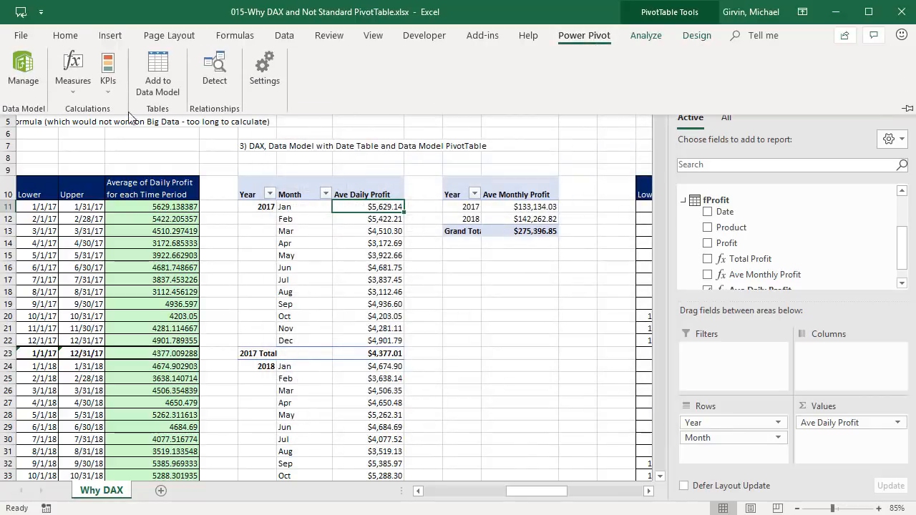
{"action": "left_click", "coordinate": [68, 93]}
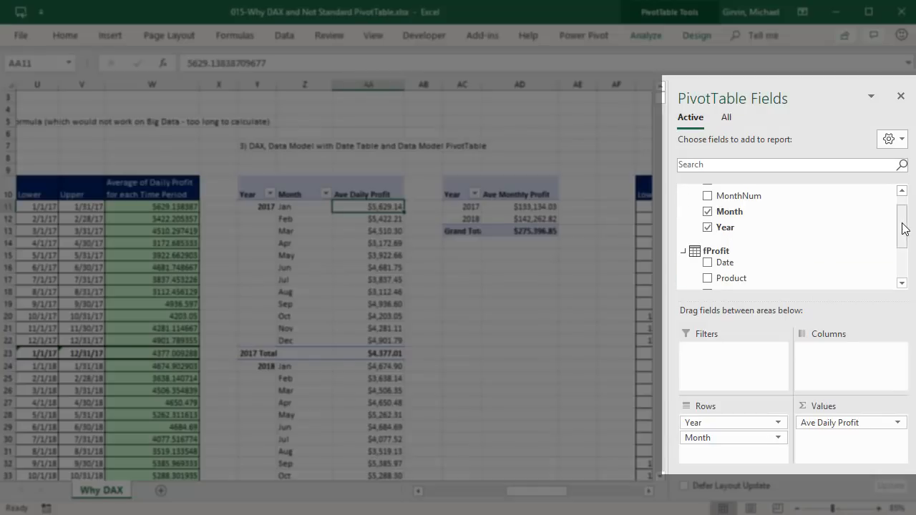
- Delete the existing Ave Daily Profit measure from the fProfit table
{"action": "left_click_drag", "start_coordinate": [903, 224], "coordinate": [902, 274]}
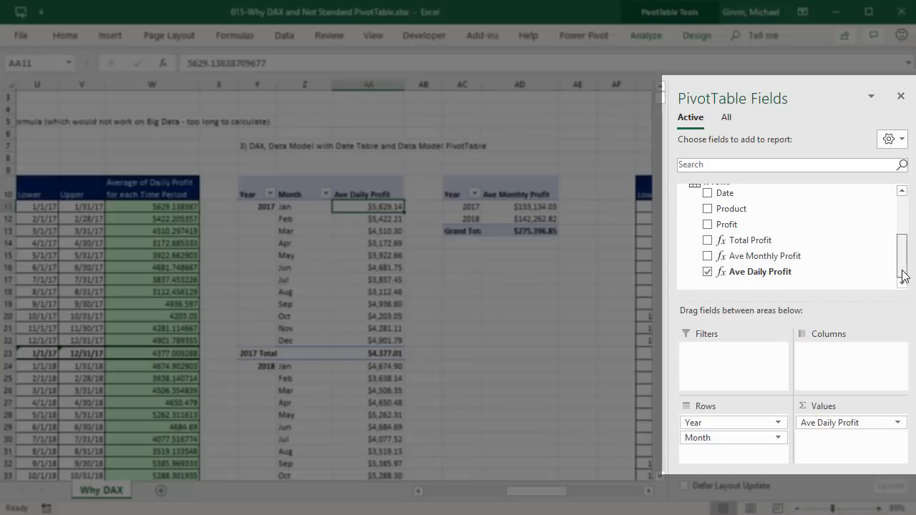
{"action": "right_click", "coordinate": [756, 277]}
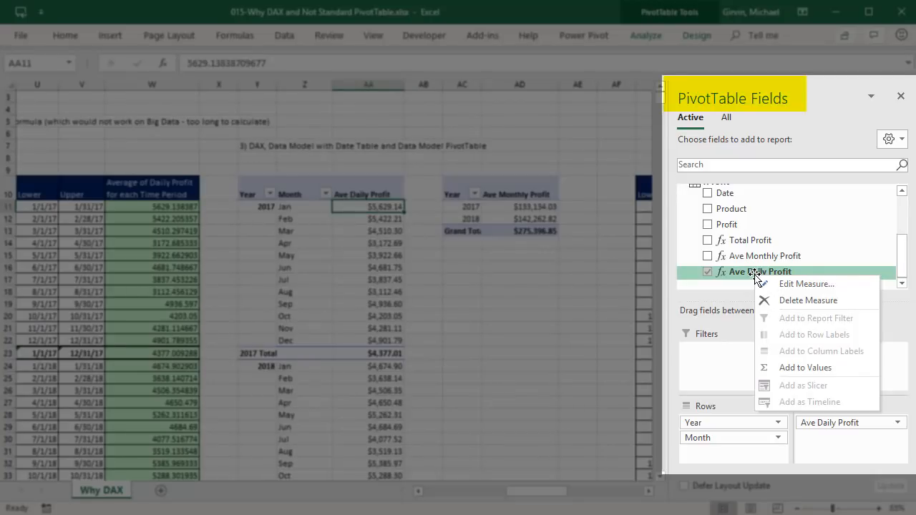
{"action": "left_click", "coordinate": [818, 307]}
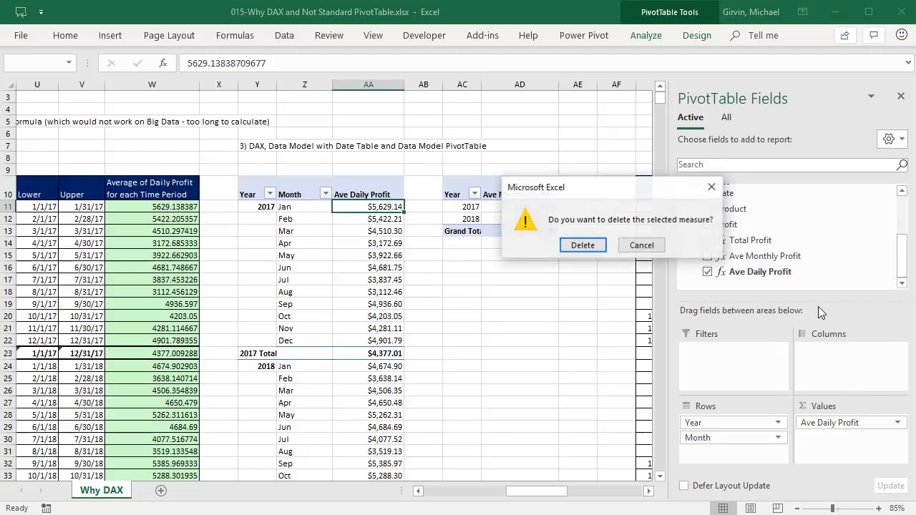
{"action": "left_click", "coordinate": [579, 247]}
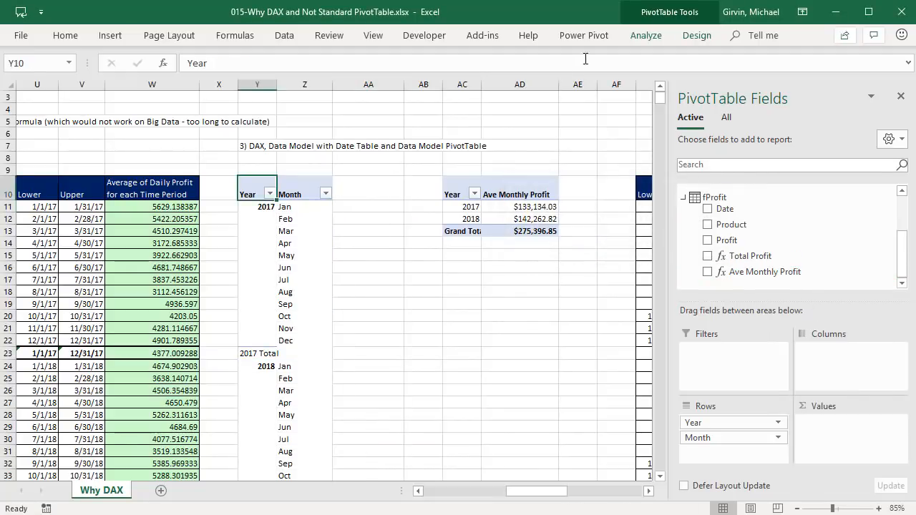
- Start a new fProfit measure named Ave Daily Profit with the description "Calculate Daily Total Profit, and then Average the Daily Amounts"
{"action": "left_click", "coordinate": [592, 37]}
{"action": "left_click", "coordinate": [77, 91]}
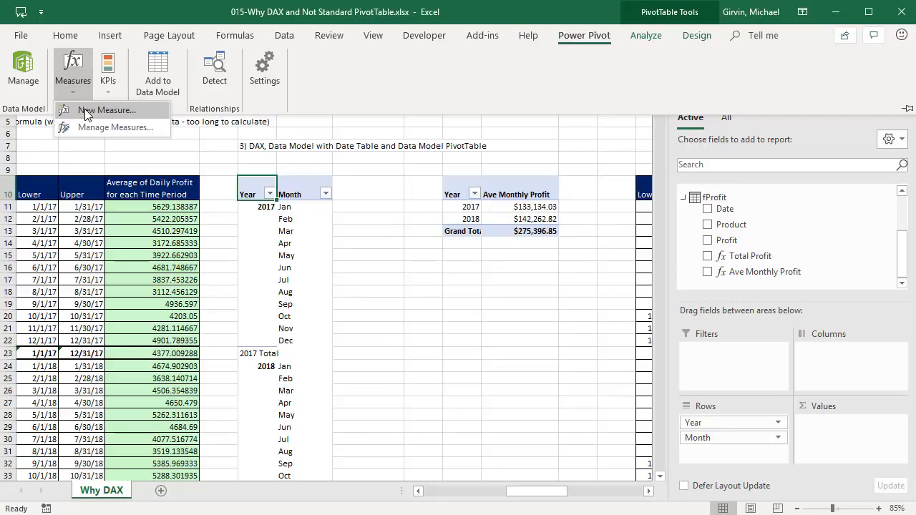
{"action": "left_click", "coordinate": [85, 109]}
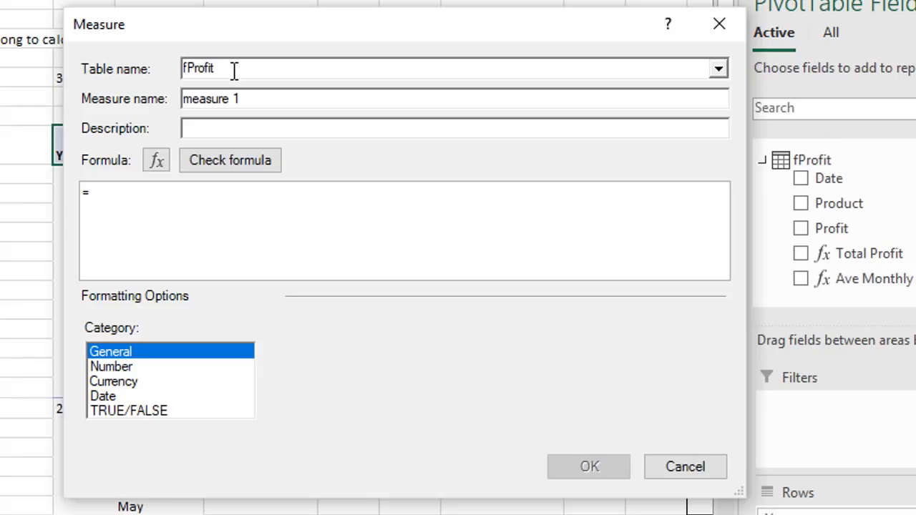
{"action": "left_click", "coordinate": [285, 101]}
{"action": "left_click_drag", "start_coordinate": [285, 101], "coordinate": [147, 104]}
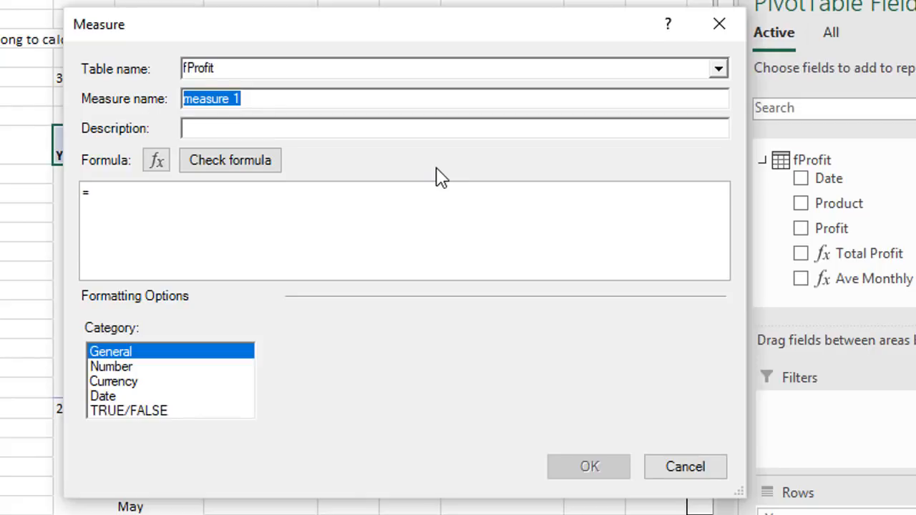
{"action": "type", "text": "Ave Daily Profit"}
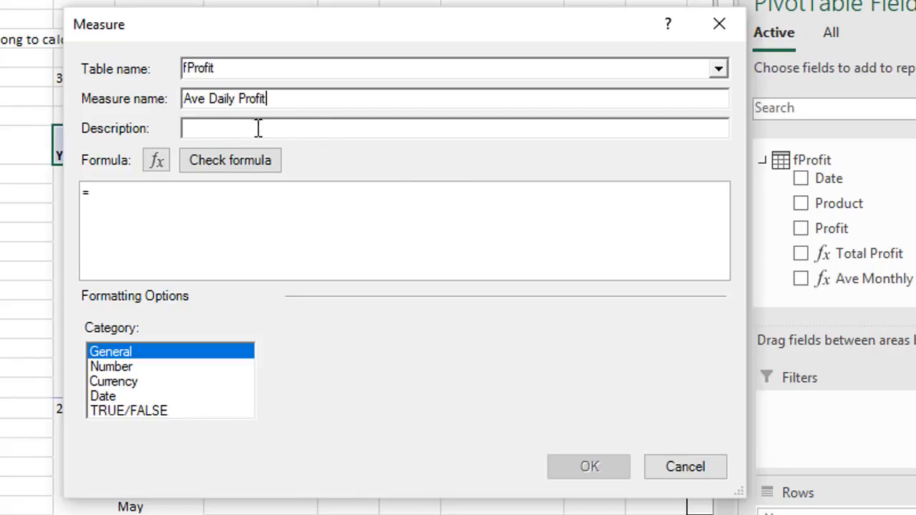
{"action": "type", "text": "Calculate Daily Total Profit, and then Average the Daily Amounts"}
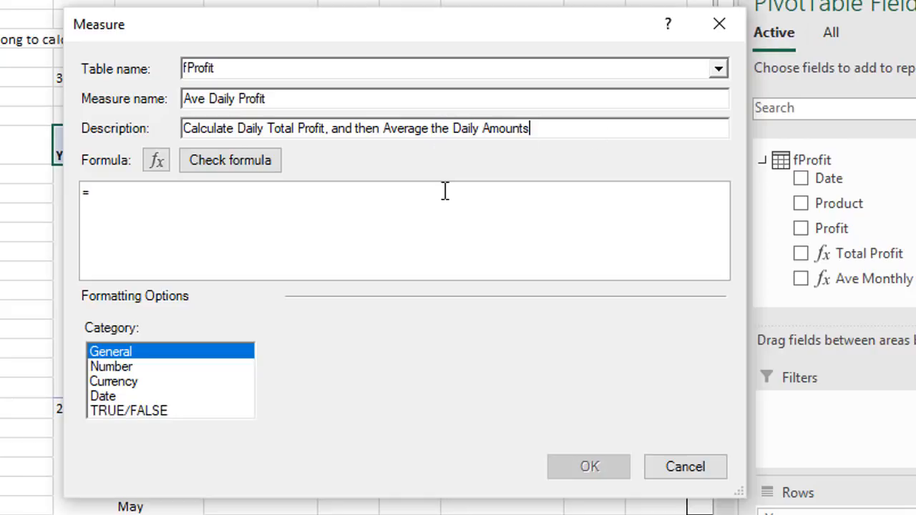
- Begin the measure formula with the AVERAGEX function, using dDate as its table argument
{"action": "left_click", "coordinate": [178, 202]}
{"action": "type", "text": "ave"}
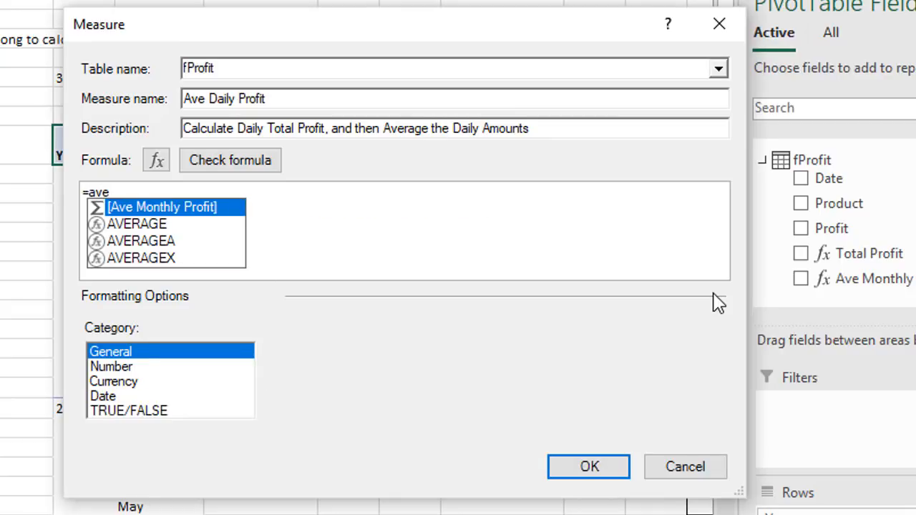
{"action": "key", "text": "Down"}
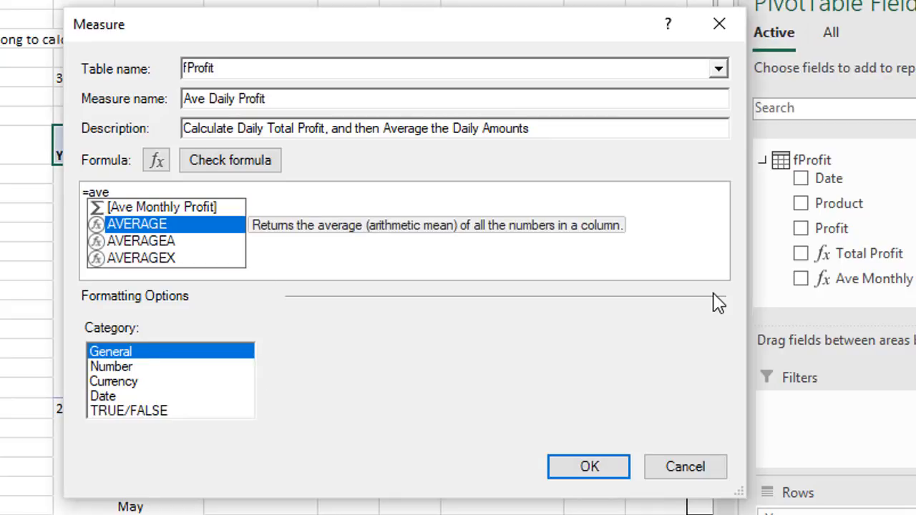
{"action": "key", "text": "Down"}
{"action": "key", "text": "Down"}
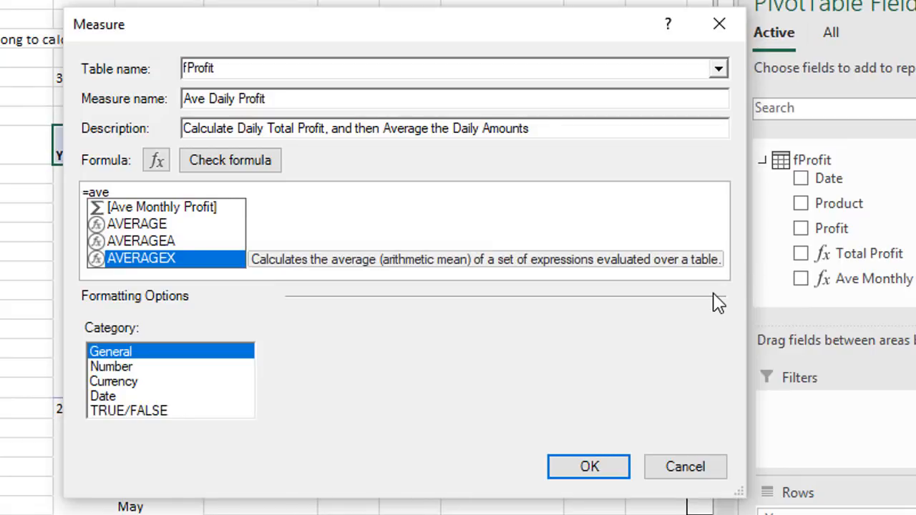
{"action": "key", "text": "Tab"}
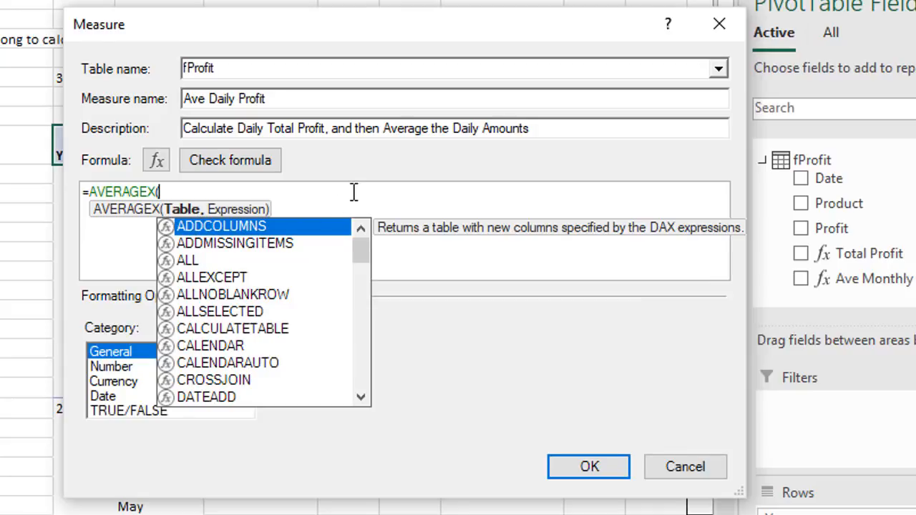
{"action": "type", "text": "dd"}
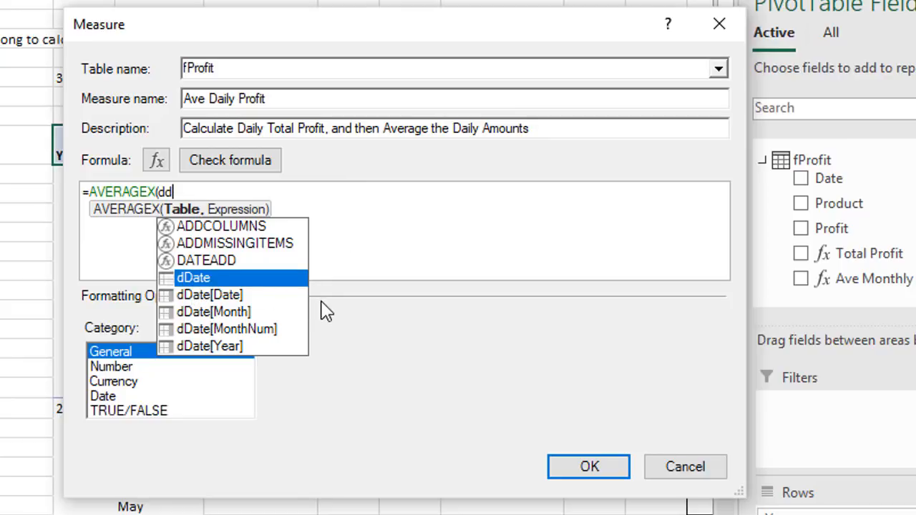
{"action": "key", "text": "Tab"}
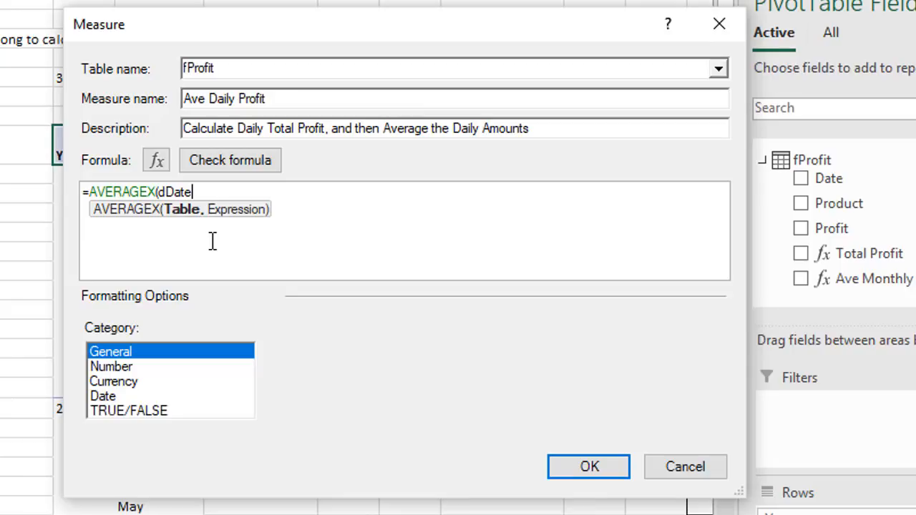
- Complete the formula as =AVERAGEX(dDate,[Total Profit]) and save the measure with the Currency format
{"action": "type", "text": ","}
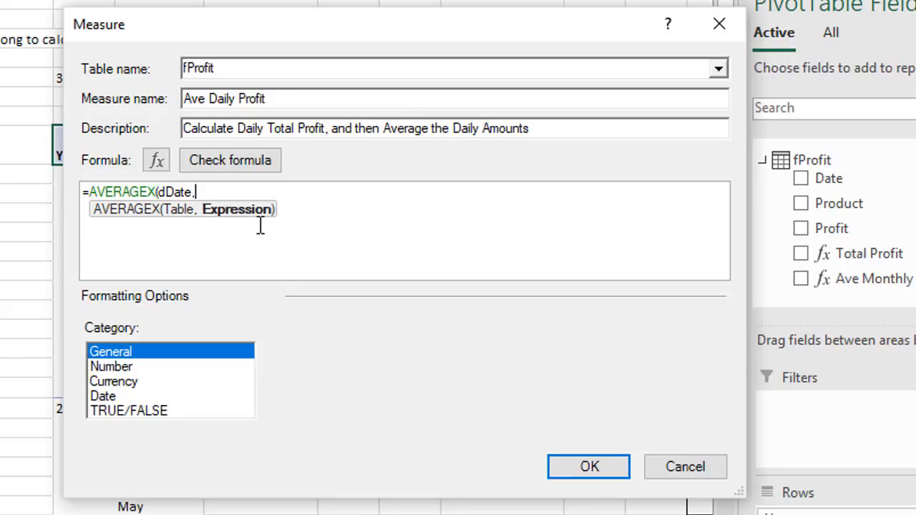
{"action": "type", "text": "["}
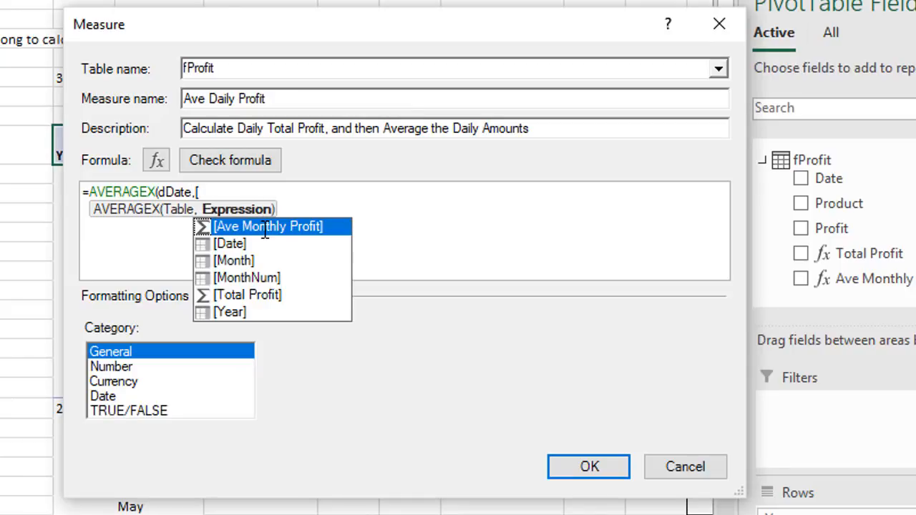
{"action": "key", "text": "Down"}
{"action": "key", "text": "Down"}
{"action": "key", "text": "Down"}
{"action": "key", "text": "Down"}
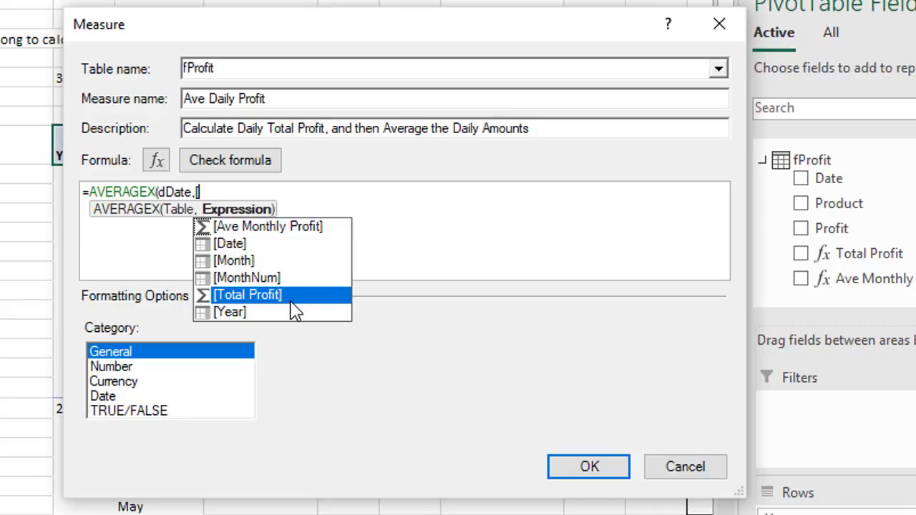
{"action": "key", "text": "Tab"}
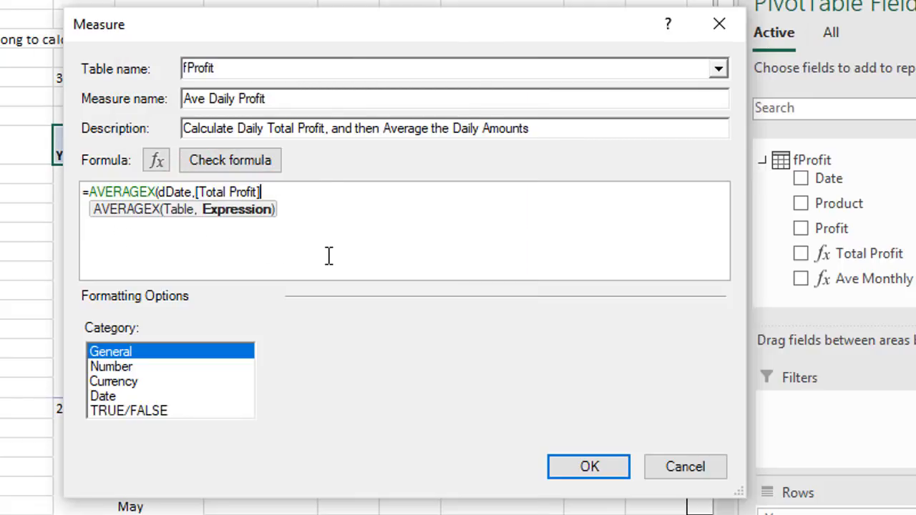
{"action": "type", "text": ")"}
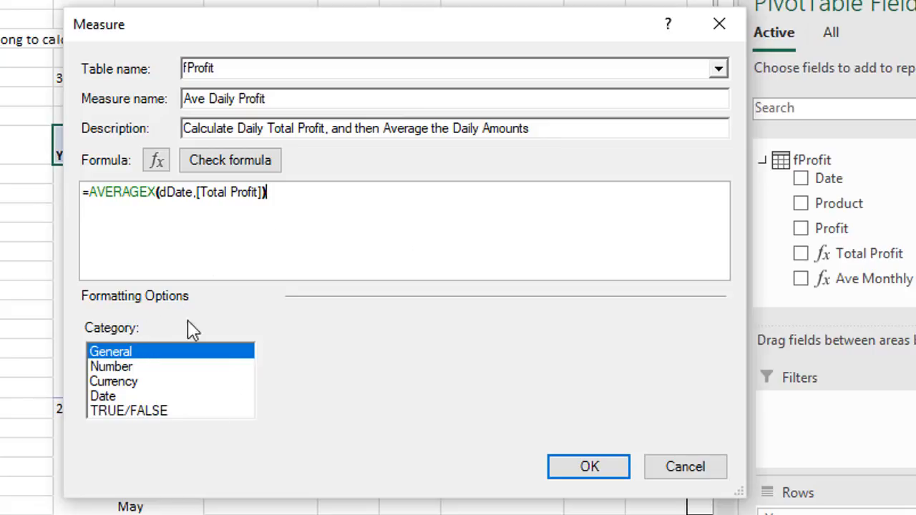
{"action": "left_click", "coordinate": [118, 384]}
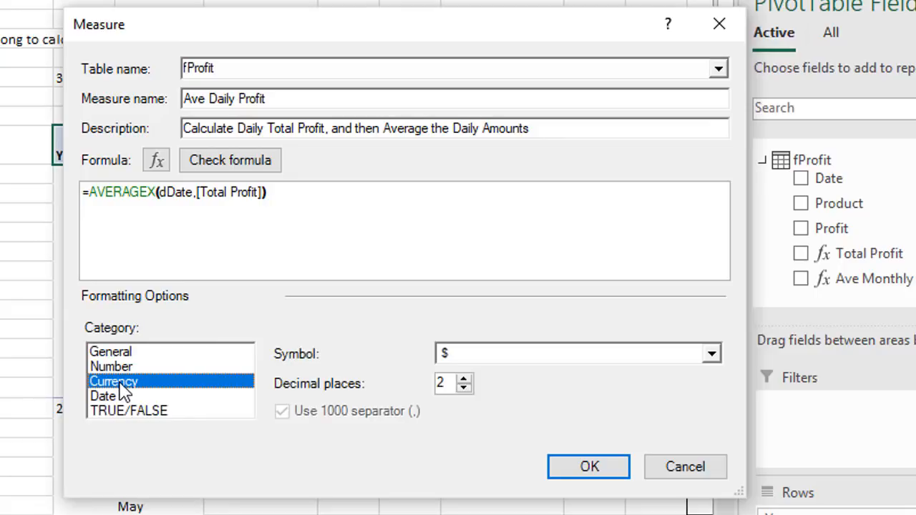
{"action": "left_click", "coordinate": [592, 468]}
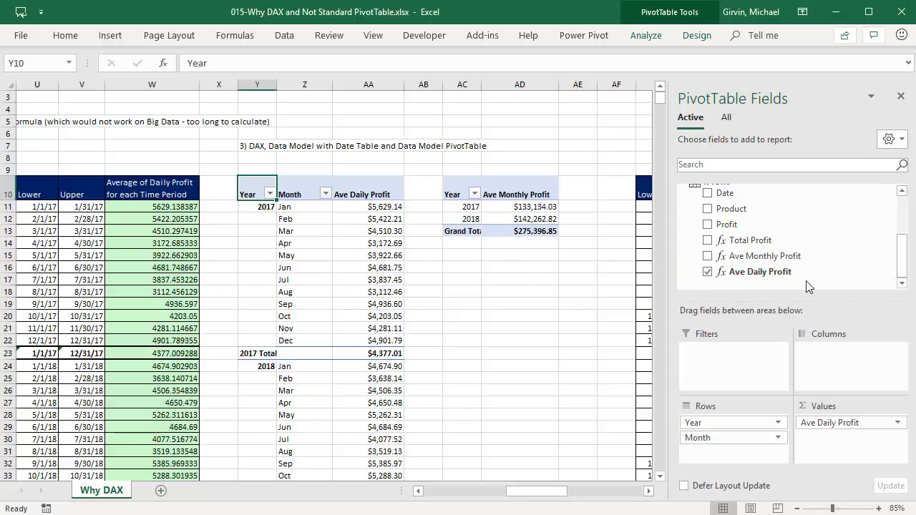
- Examine the January 2017 and 2017 Total values of Ave Daily Profit and compare them with the array formula results
{"action": "mouse_move", "coordinate": [344, 208]}
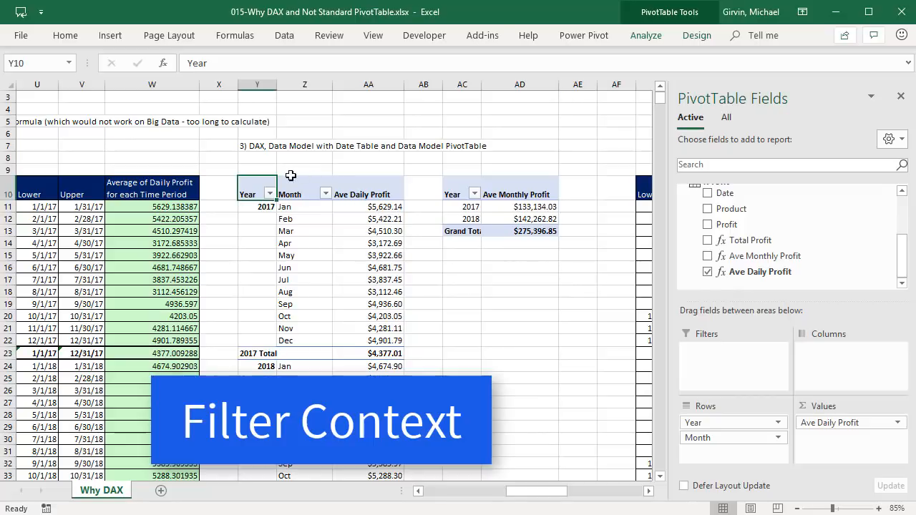
{"action": "left_click", "coordinate": [364, 207]}
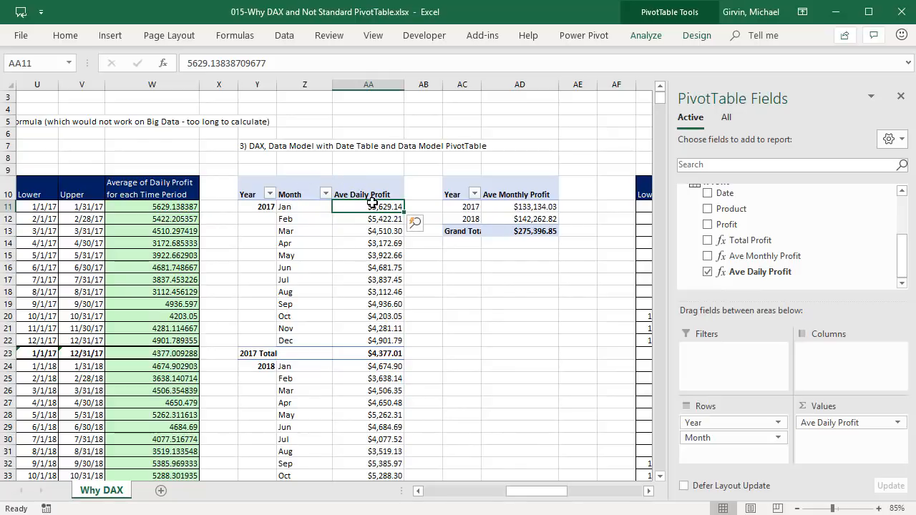
{"action": "mouse_move", "coordinate": [373, 209]}
{"action": "mouse_move", "coordinate": [373, 231]}
{"action": "left_click", "coordinate": [369, 355]}
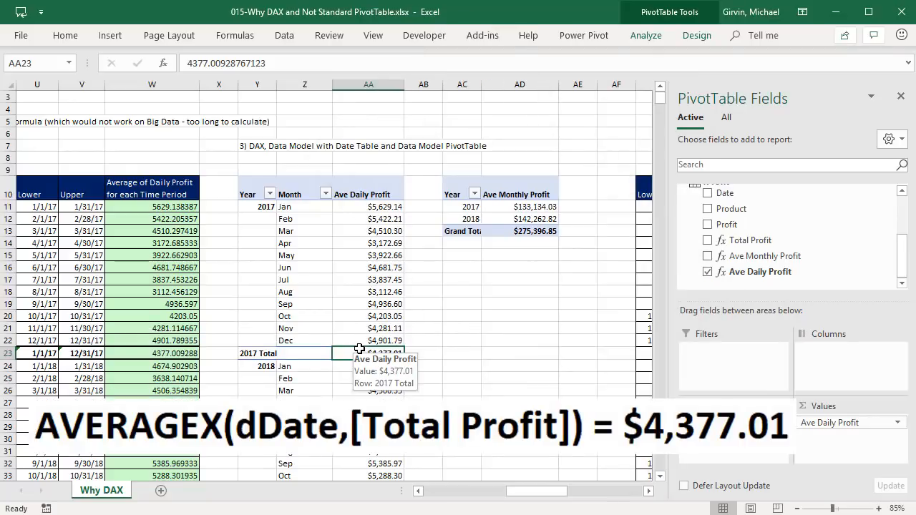
{"action": "scroll", "coordinate": [359, 348], "scroll_direction": "left", "scroll_amount": 2}
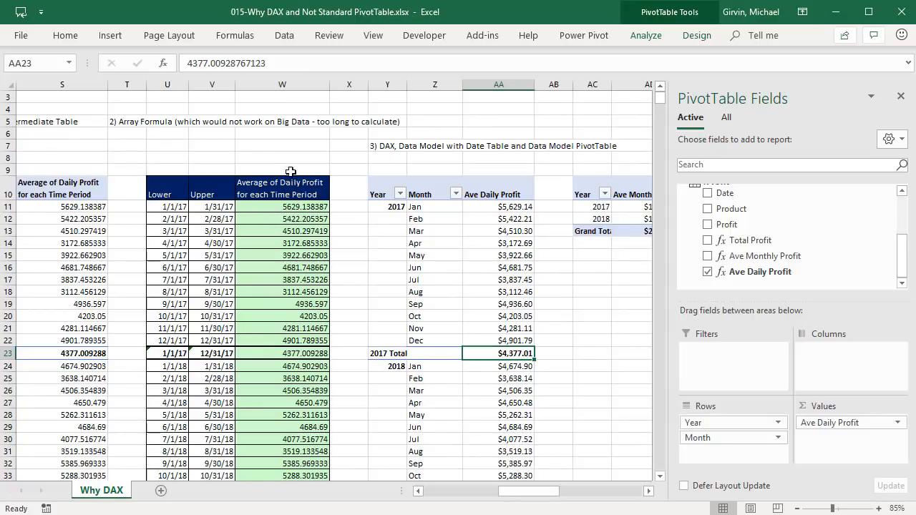
{"action": "left_click_drag", "start_coordinate": [512, 499], "coordinate": [479, 501]}
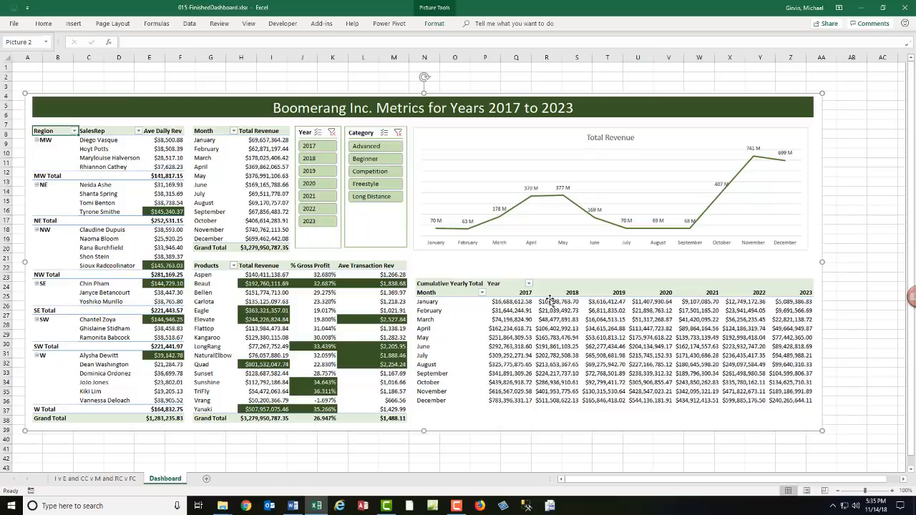
- In the 015-FinishedDashboard workbook, delete the dashboard picture from the Dashboard sheet
{"action": "key", "text": "Delete"}
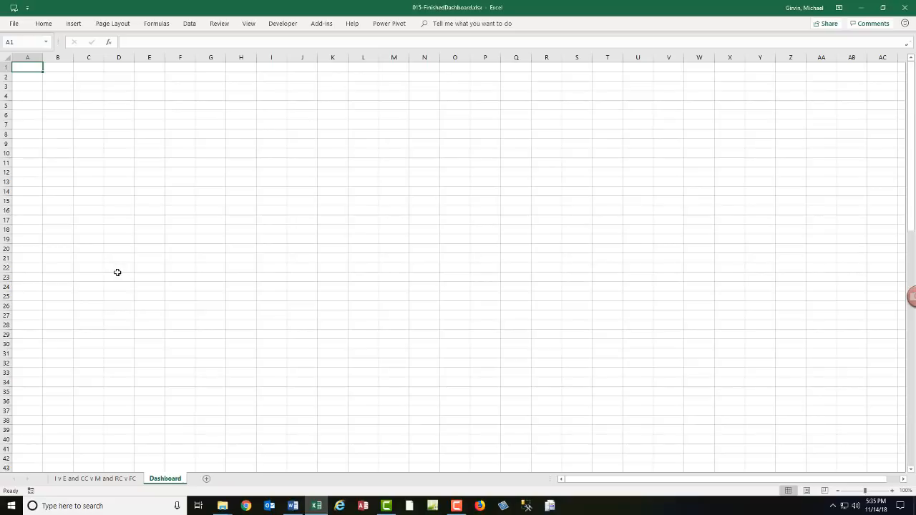
- Insert a PivotTable based on the workbook's Data Model at cell B3 of the existing Dashboard sheet
{"action": "left_click", "coordinate": [57, 87]}
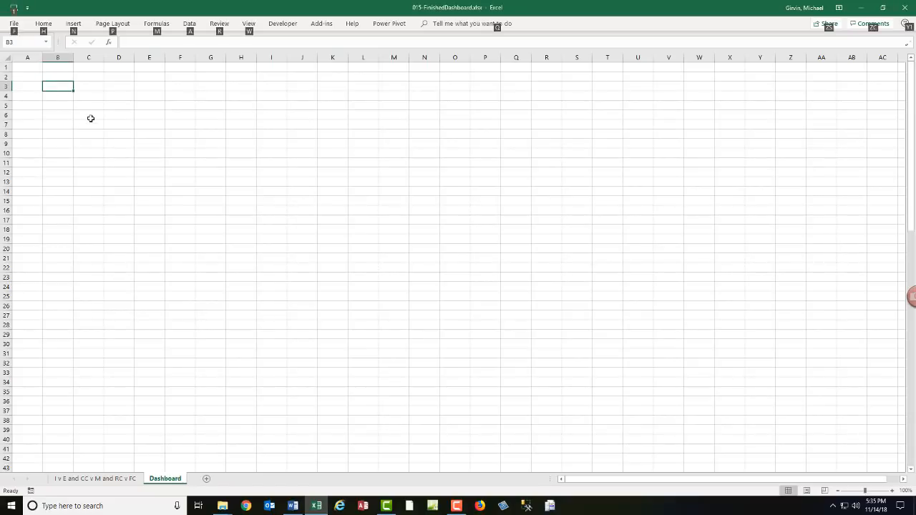
{"action": "key", "text": "alt"}
{"action": "key", "text": "n"}
{"action": "key", "text": "v"}
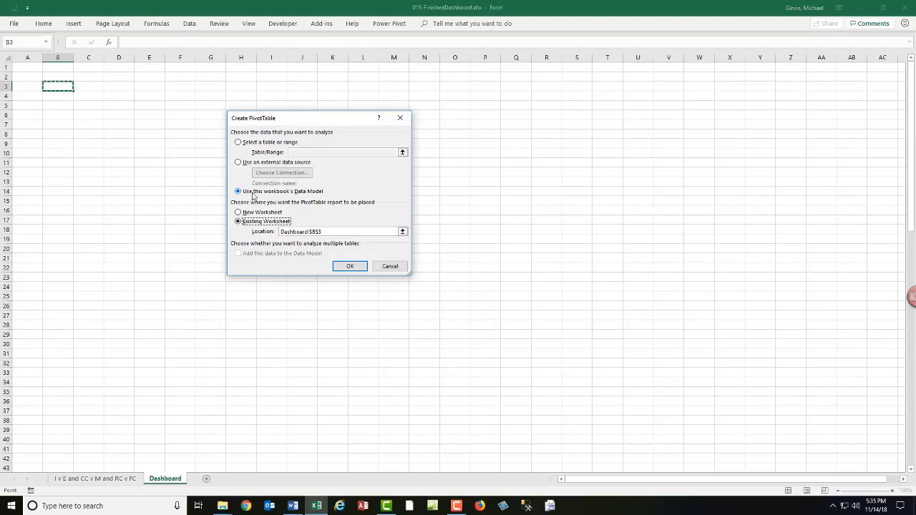
{"action": "left_click", "coordinate": [348, 267]}
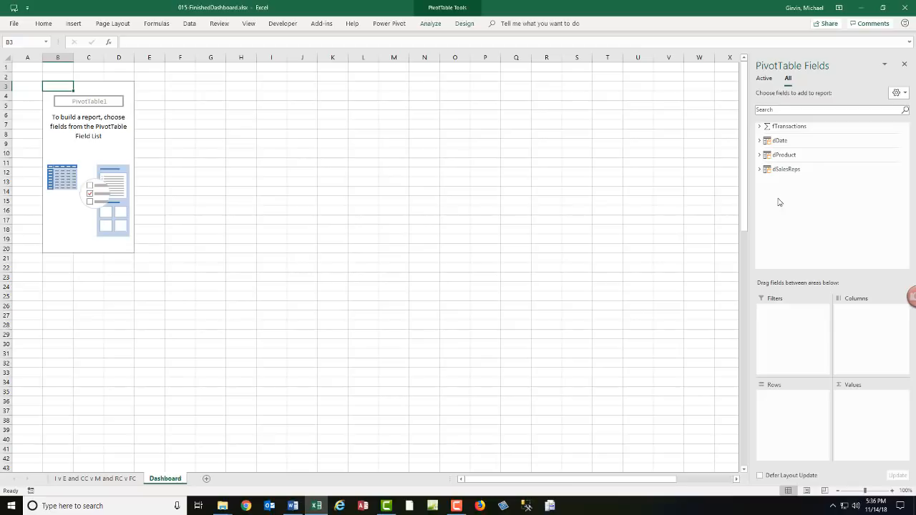
- Add the Region and SalesRep fields from the dSalesReps table to the PivotTable's rows, with Region above SalesRep
{"action": "left_click", "coordinate": [758, 128]}
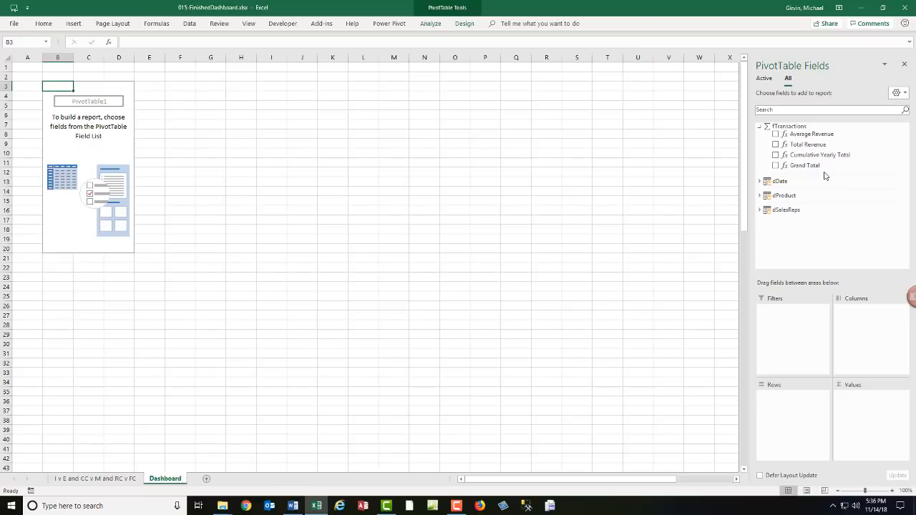
{"action": "left_click", "coordinate": [760, 210]}
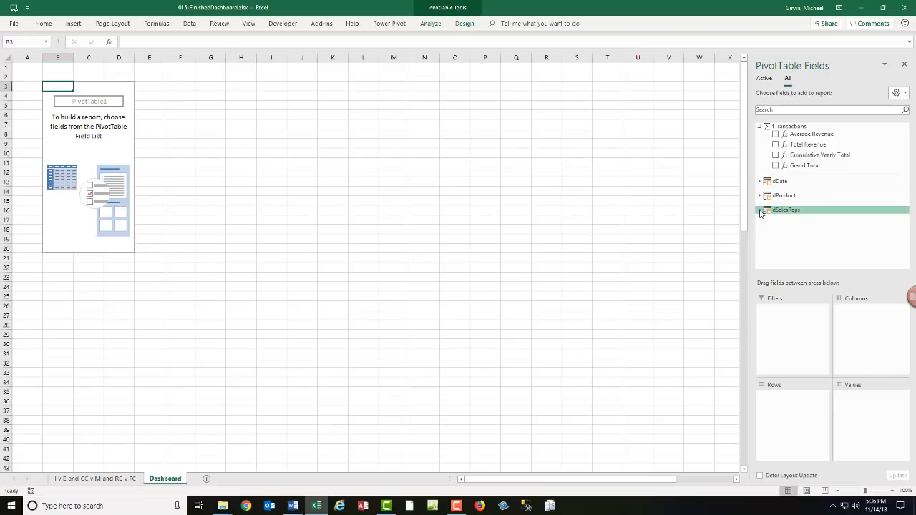
{"action": "left_click_drag", "start_coordinate": [776, 218], "coordinate": [786, 414]}
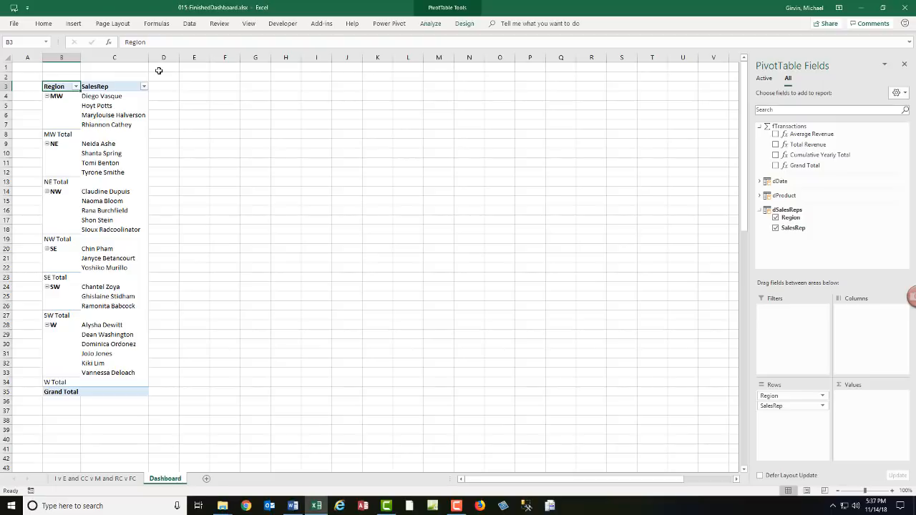
- Create a new measure named Ave Daily Rev in fTransactions with the description "Calculate Daily Rev Totals, then Calculate Average"
{"action": "left_click", "coordinate": [388, 23]}
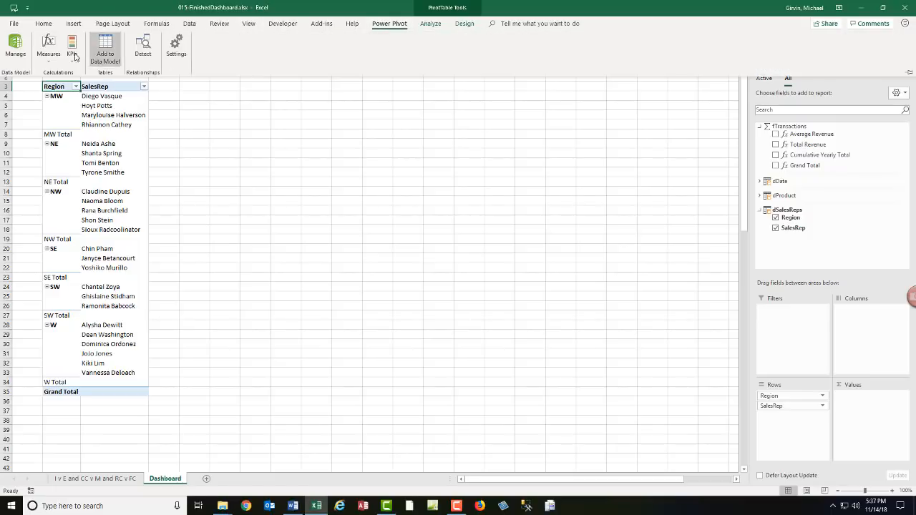
{"action": "left_click", "coordinate": [48, 56]}
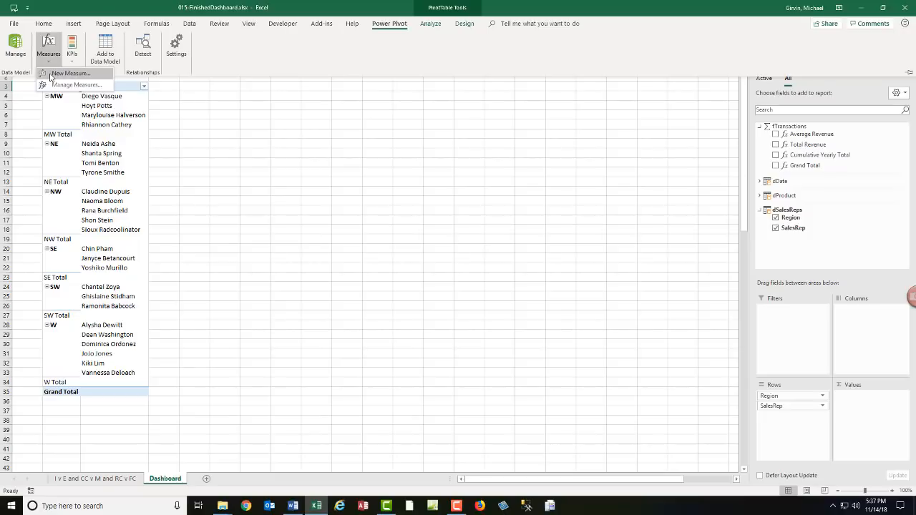
{"action": "left_click", "coordinate": [52, 75]}
{"action": "type", "text": "Ave Daily Rev"}
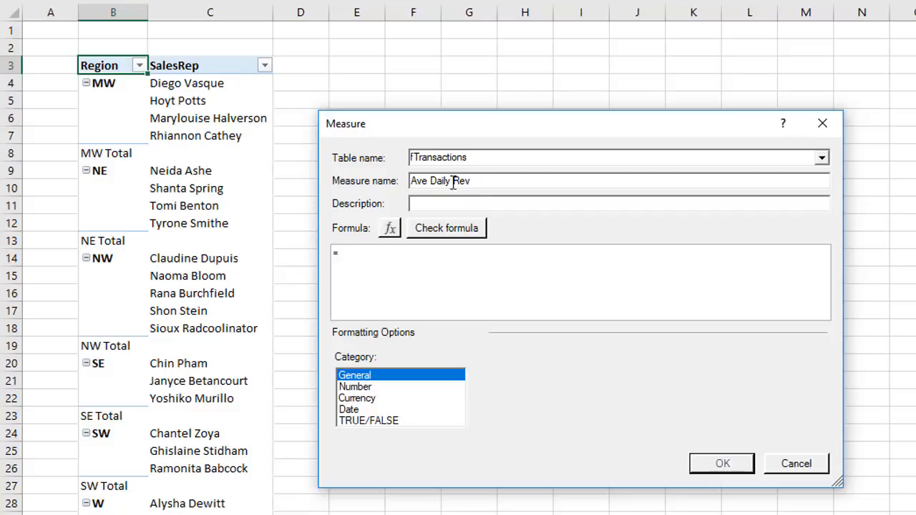
{"action": "left_click", "coordinate": [434, 203]}
{"action": "type", "text": "Calculate Daily Rev Totals, then Calculate Average"}
- Begin the Ave Daily Rev formula with the AVERAGEX function and dDate as its table argument
{"action": "left_click", "coordinate": [405, 258]}
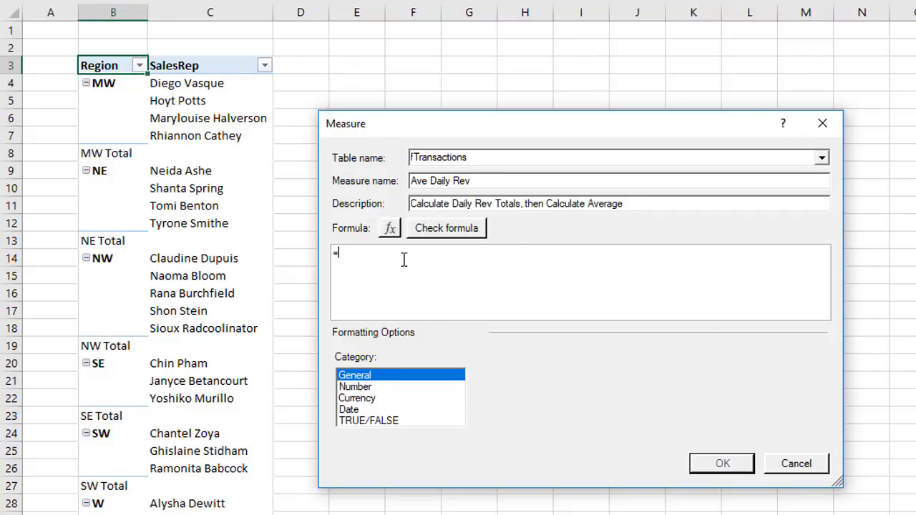
{"action": "type", "text": "aver"}
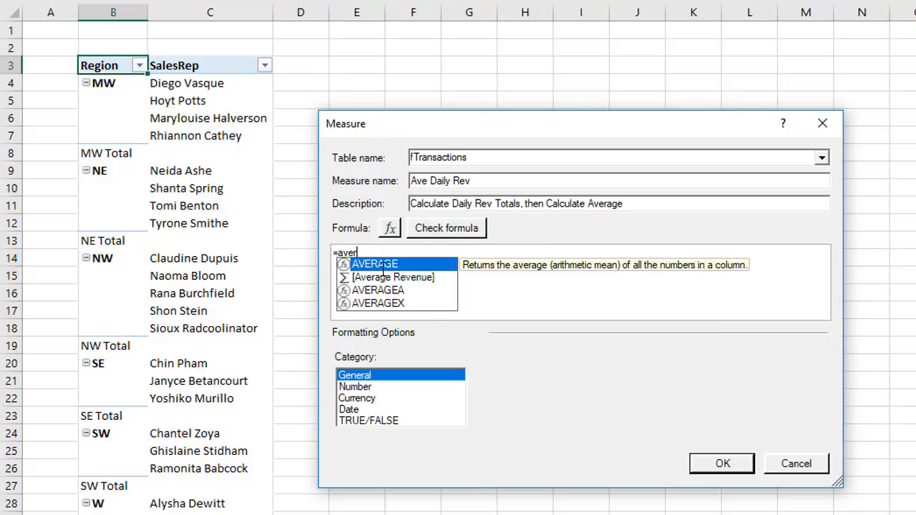
{"action": "key", "text": "Down"}
{"action": "key", "text": "Down"}
{"action": "key", "text": "Down"}
{"action": "key", "text": "Tab"}
{"action": "type", "text": "dd"}
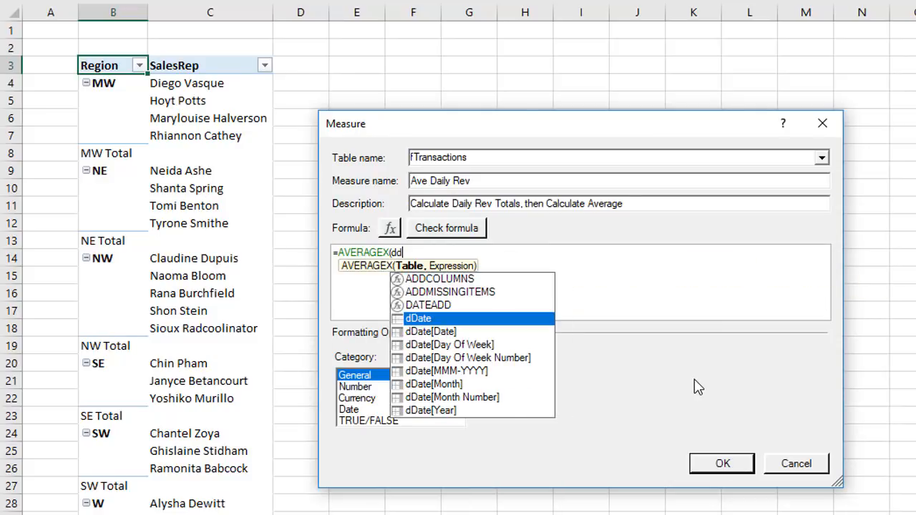
{"action": "key", "text": "Tab"}
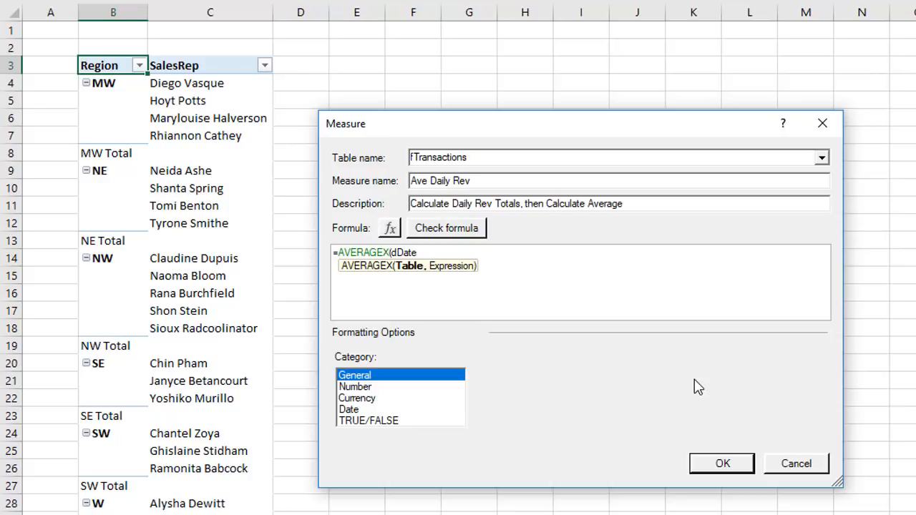
- Complete the formula as =AVERAGEX(dDate,[Total Revenue]) and save the Ave Daily Rev measure with the Currency format
{"action": "type", "text": ",[t"}
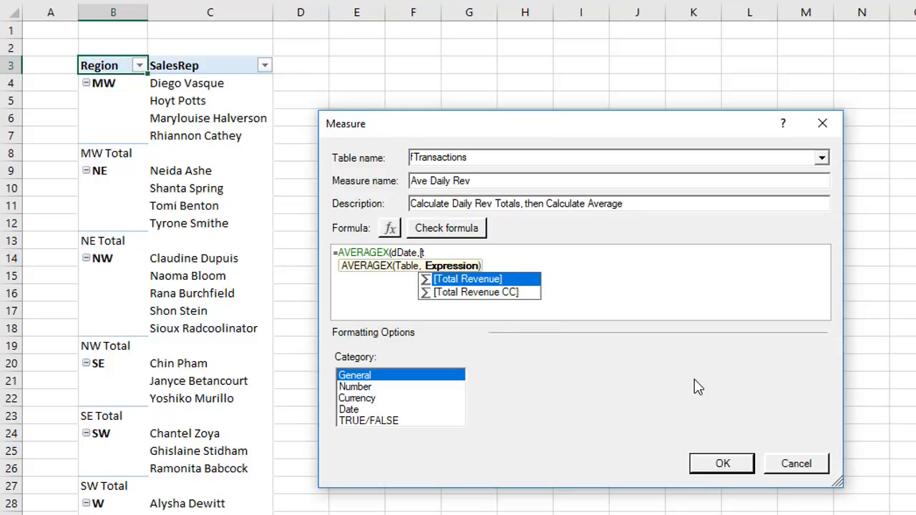
{"action": "key", "text": "Tab"}
{"action": "type", "text": ")"}
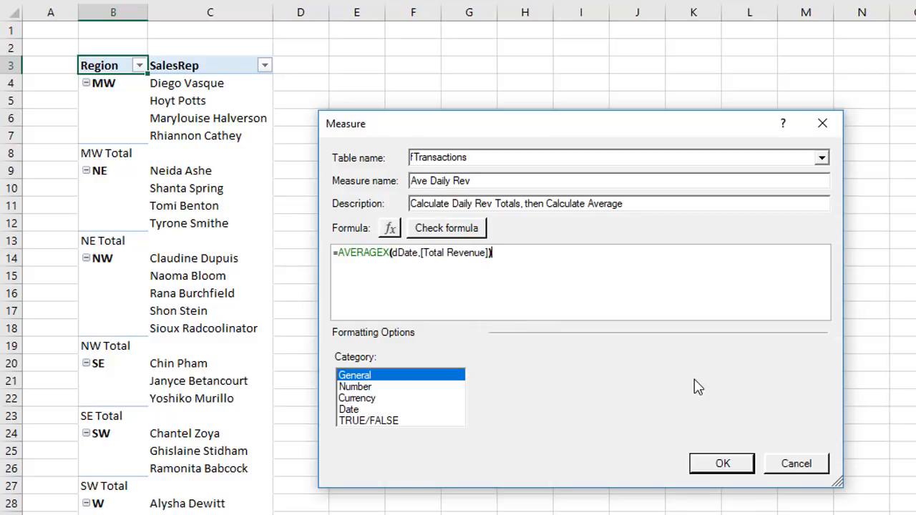
{"action": "left_click", "coordinate": [356, 398]}
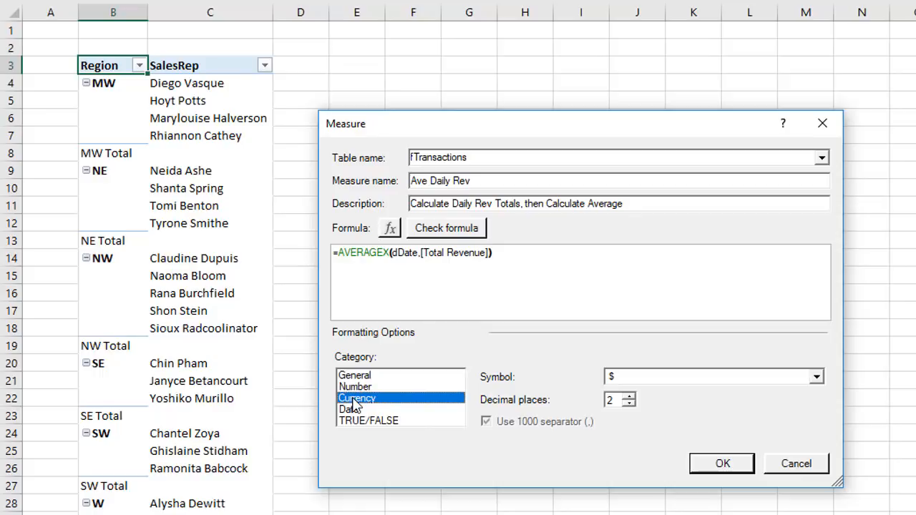
{"action": "left_click", "coordinate": [721, 463]}
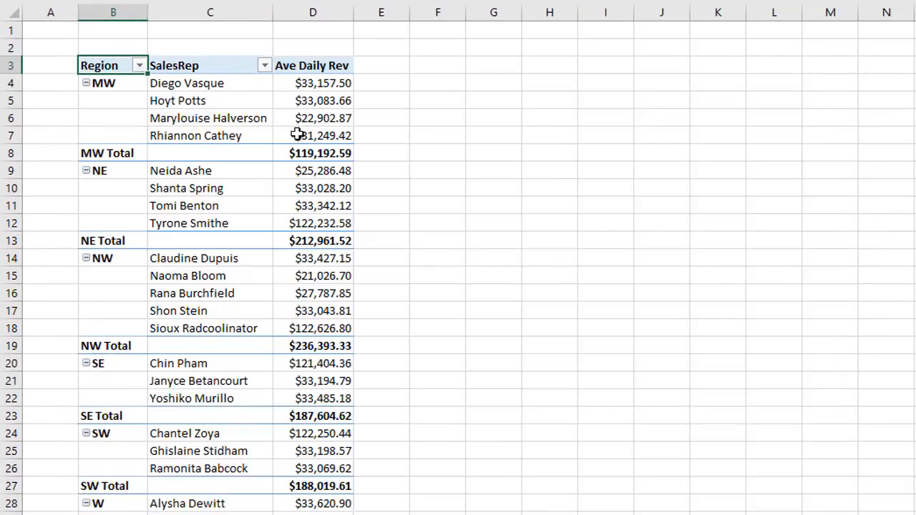
- Open the options of the region and sales rep PivotTable and name it RegionSalesRepPT
{"action": "left_click", "coordinate": [297, 118]}
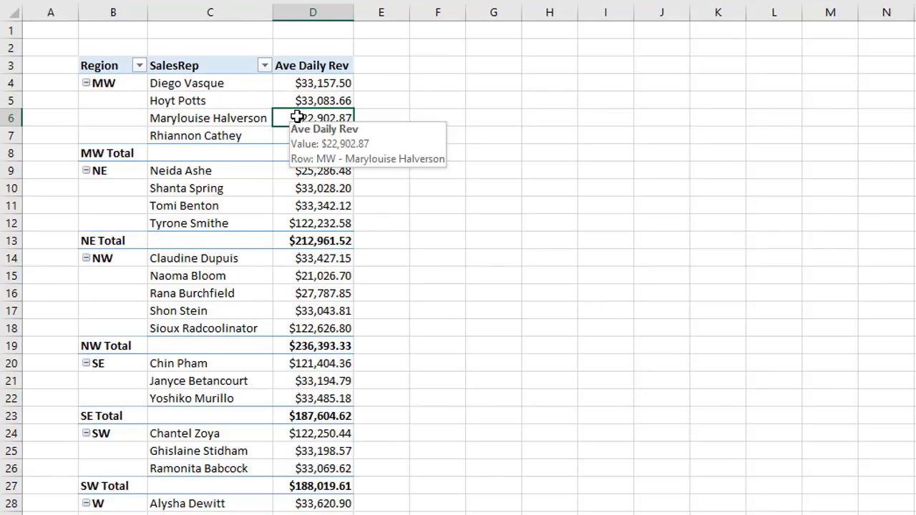
{"action": "right_click", "coordinate": [313, 86]}
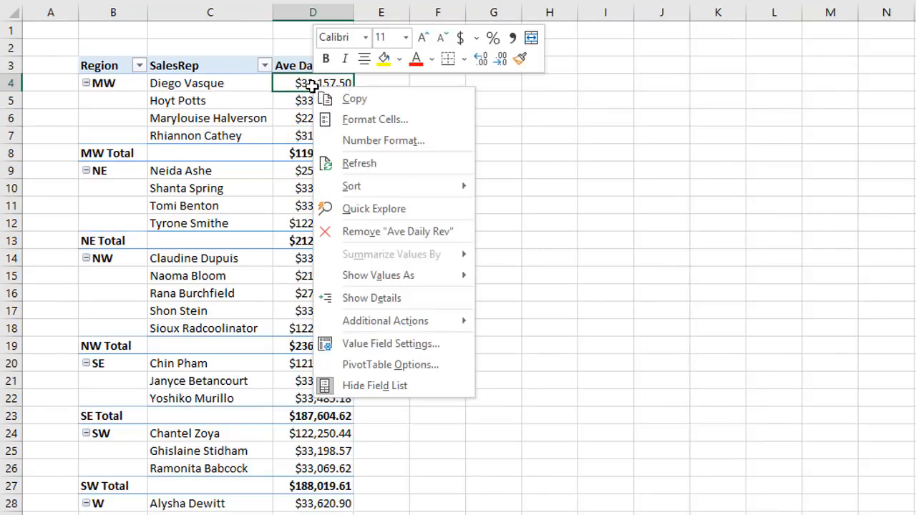
{"action": "left_click", "coordinate": [390, 365]}
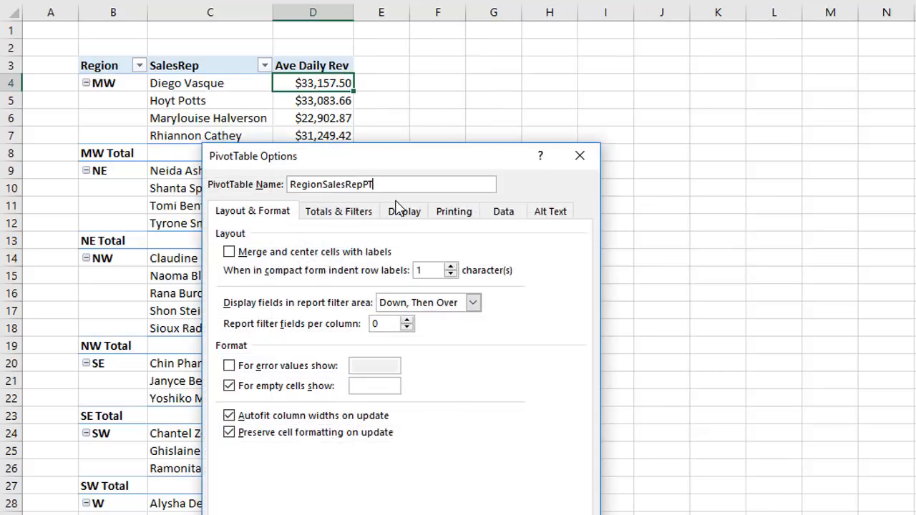
- Close the region PivotTable's options and insert a new PivotTable from the workbook's Data Model at cell F3 of the Dashboard sheet
{"action": "key", "text": "Escape"}
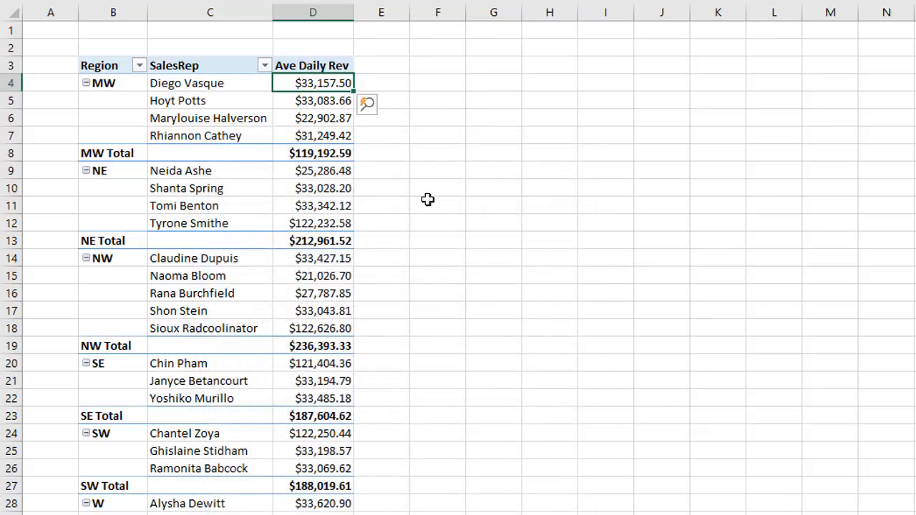
{"action": "left_click", "coordinate": [424, 70]}
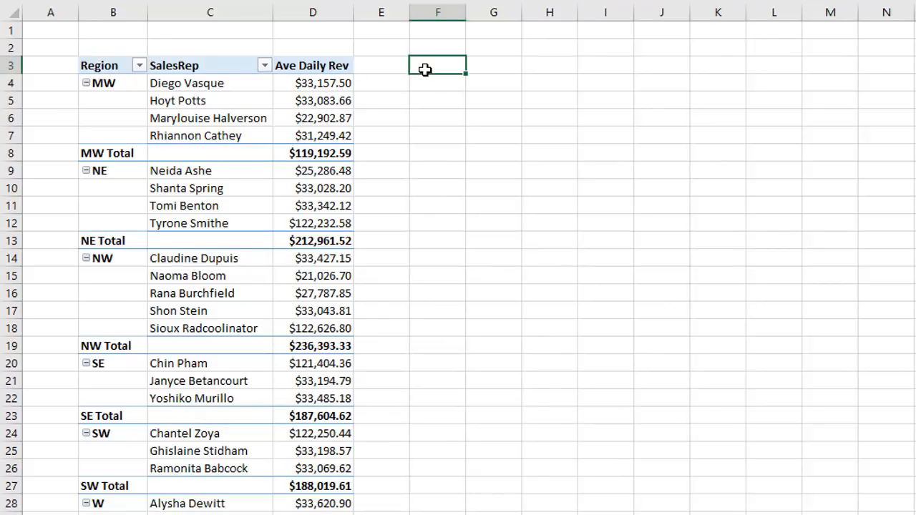
{"action": "key", "text": "alt+n"}
{"action": "key", "text": "v"}
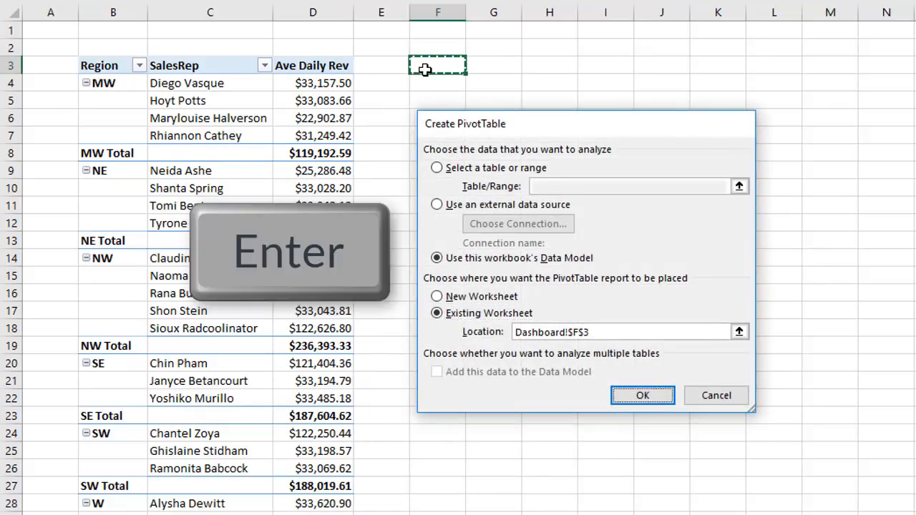
{"action": "key", "text": "Return"}
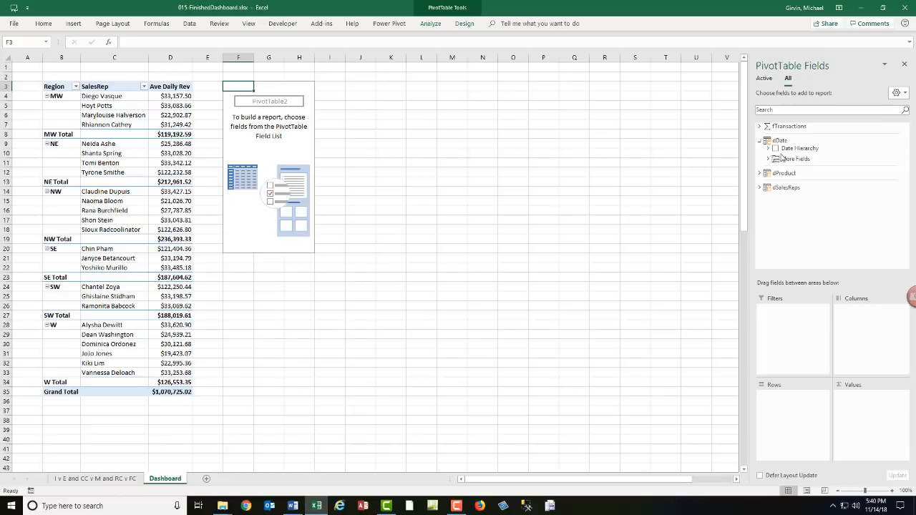
- Build the PivotTable with Month from dDate as rows and the Total Revenue measure from fTransactions as values
{"action": "left_click", "coordinate": [768, 160]}
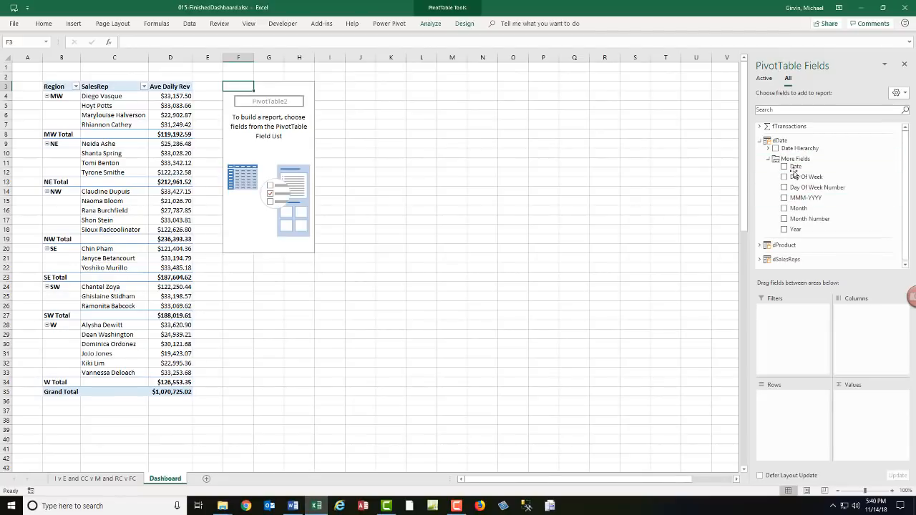
{"action": "left_click_drag", "start_coordinate": [798, 209], "coordinate": [802, 419]}
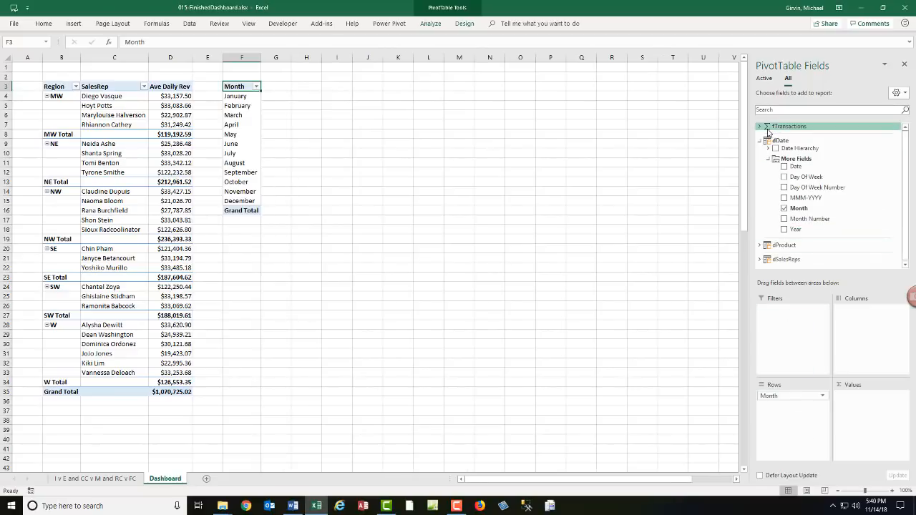
{"action": "left_click", "coordinate": [760, 128]}
{"action": "left_click_drag", "start_coordinate": [798, 145], "coordinate": [863, 416]}
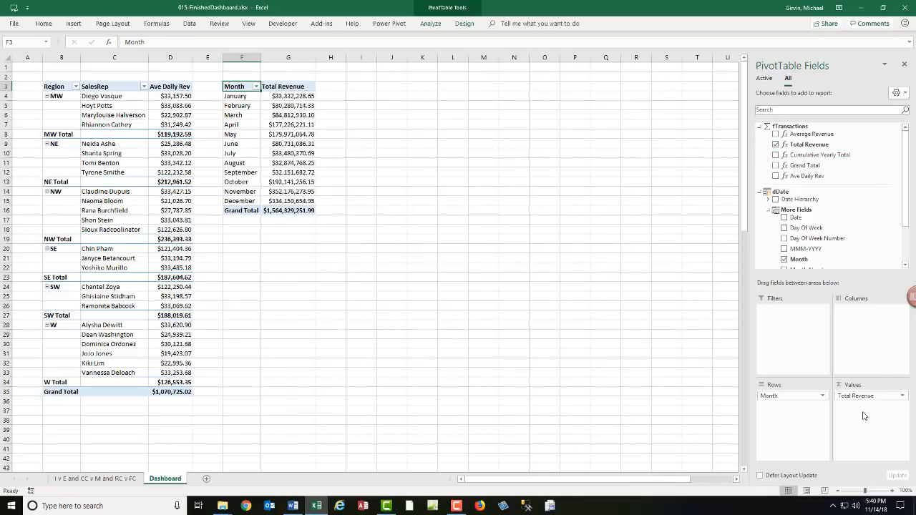
- Give the monthly revenue PivotTable a custom name in its PivotTable options
{"action": "right_click", "coordinate": [245, 88]}
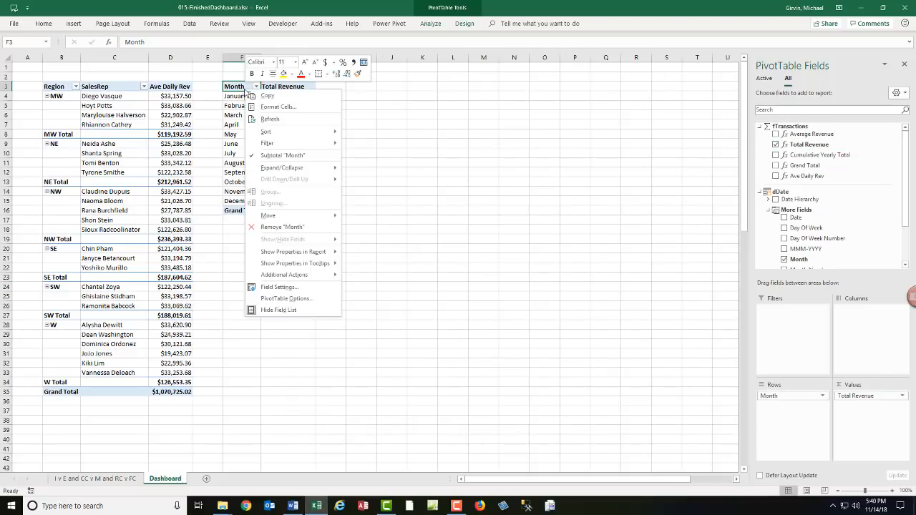
{"action": "left_click", "coordinate": [291, 301]}
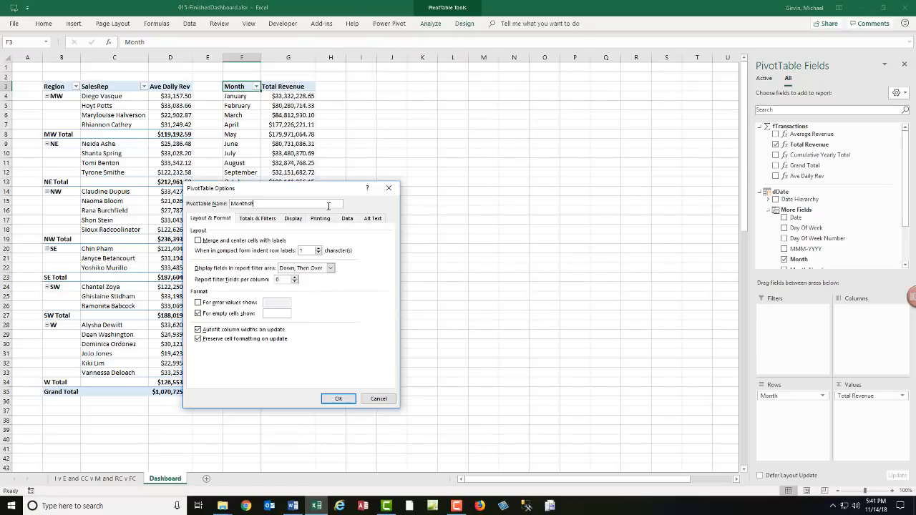
{"action": "key", "text": "Return"}
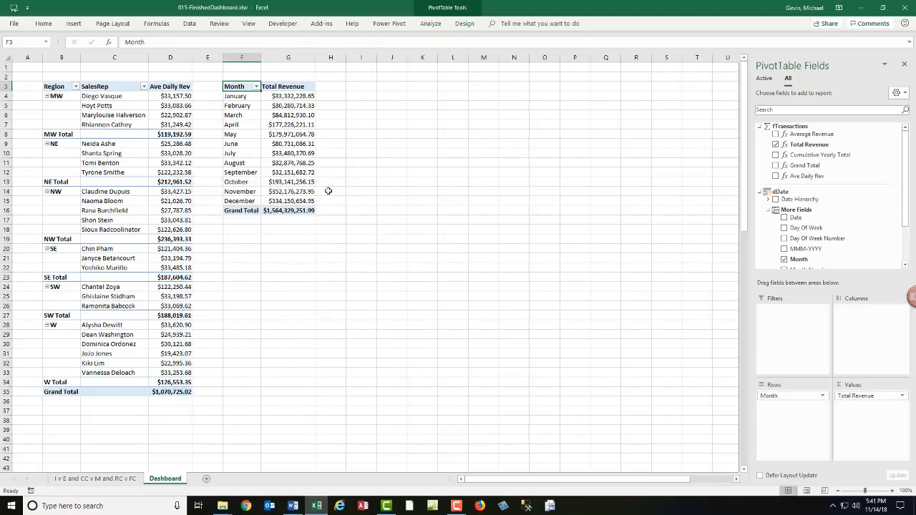
- Insert another PivotTable from the workbook's Data Model at cell F18, below the monthly revenue table
{"action": "left_click", "coordinate": [233, 230]}
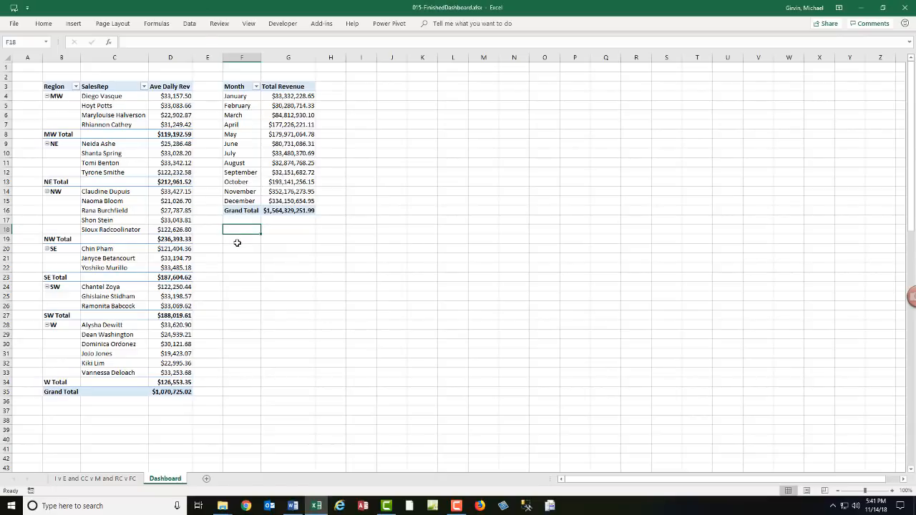
{"action": "key", "text": "alt+n"}
{"action": "key", "text": "v"}
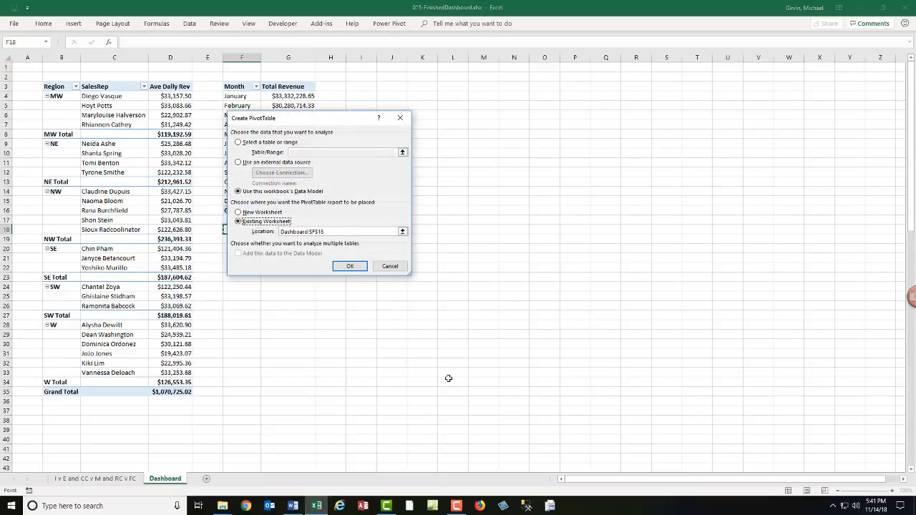
{"action": "key", "text": "Return"}
- Build the PivotTable at F18 with Products from dProduct as rows and the Total Revenue measure as values
{"action": "left_click", "coordinate": [760, 155]}
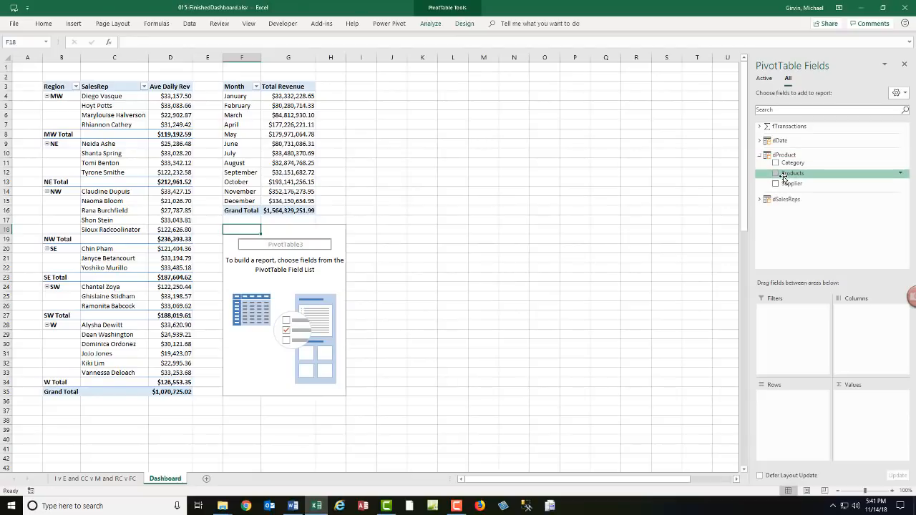
{"action": "left_click_drag", "start_coordinate": [783, 176], "coordinate": [809, 424]}
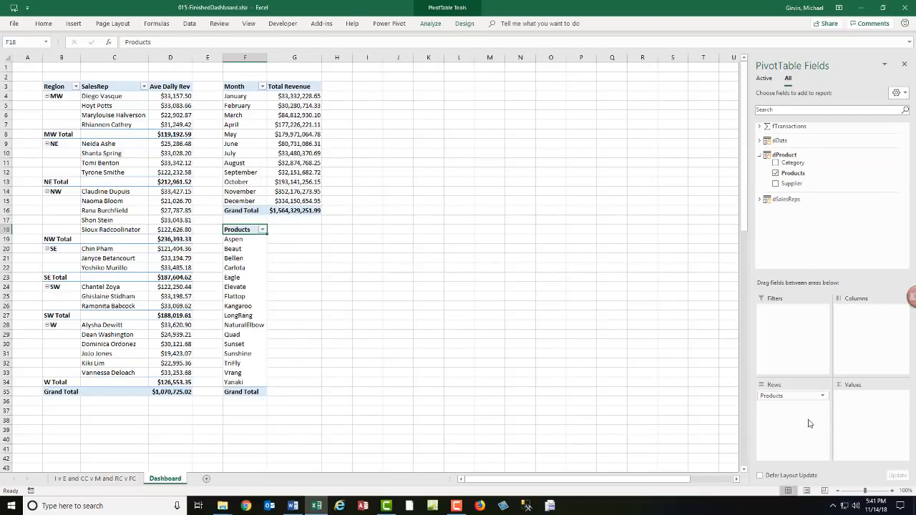
{"action": "left_click", "coordinate": [760, 126]}
{"action": "left_click_drag", "start_coordinate": [802, 144], "coordinate": [859, 418]}
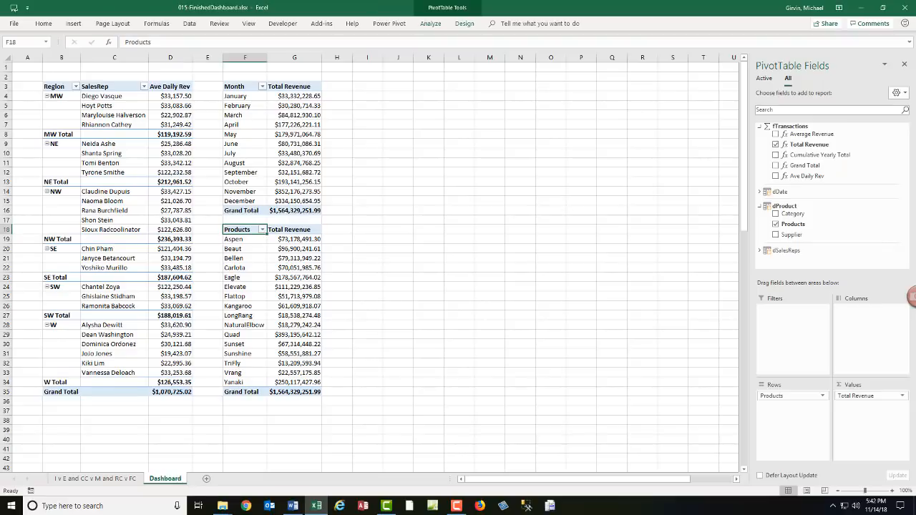
- Start a new Power Pivot measure named Total COGS in fTransactions with the description "Sum of COGS Column From Fact Table"
{"action": "left_click", "coordinate": [390, 24]}
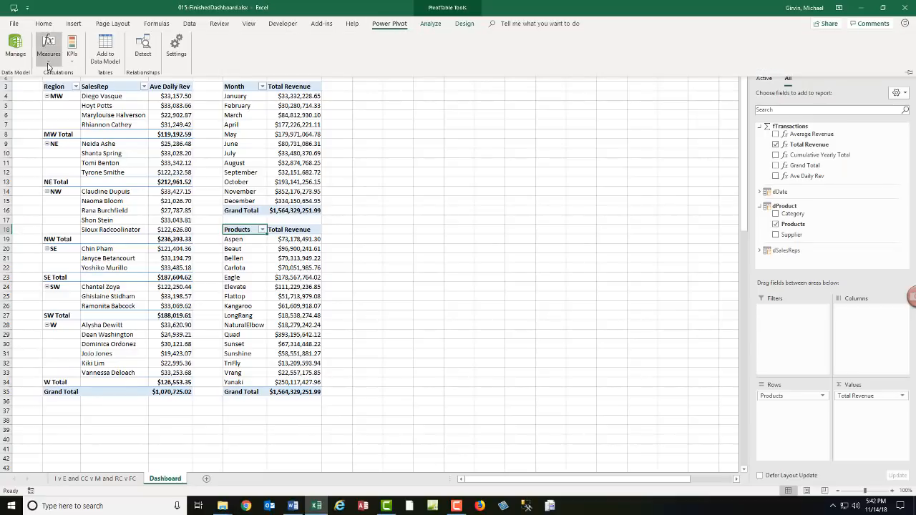
{"action": "left_click", "coordinate": [49, 50]}
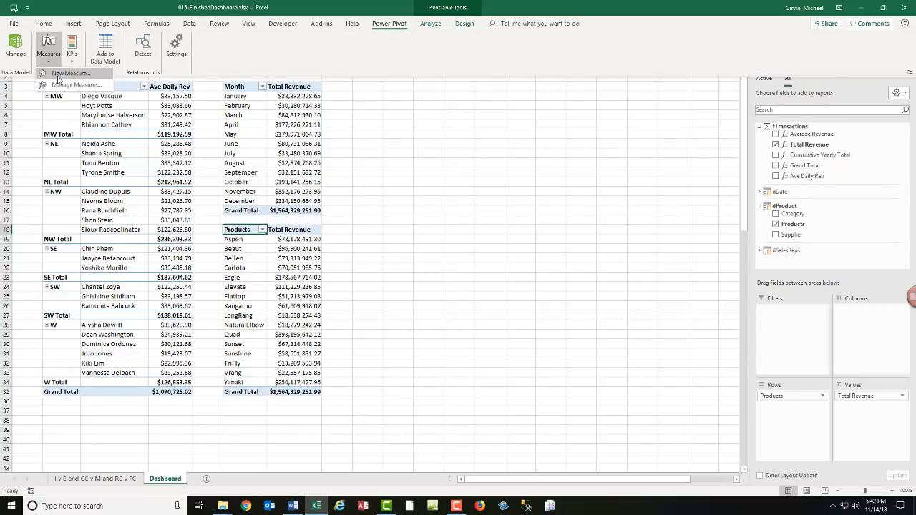
{"action": "left_click", "coordinate": [53, 72]}
{"action": "type", "text": "Total COGS"}
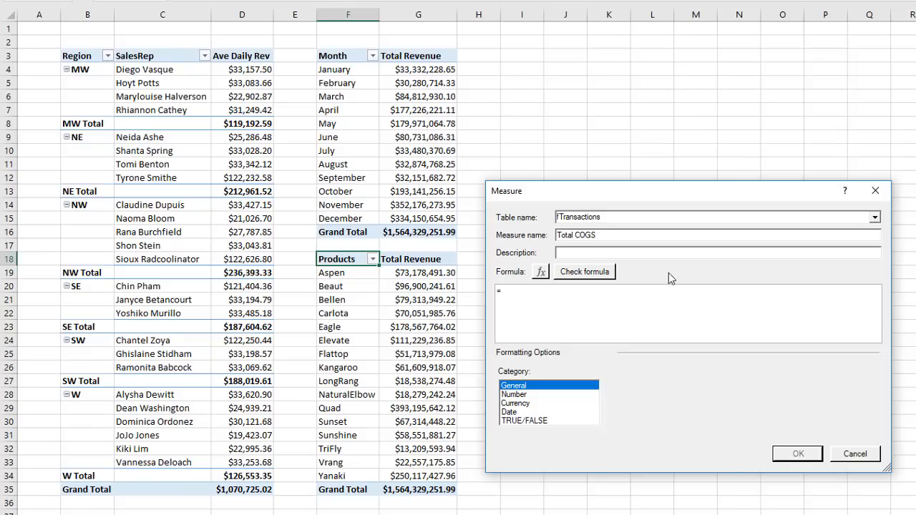
{"action": "left_click", "coordinate": [575, 250]}
{"action": "type", "text": "Sum of COGS Column From Fact Table"}
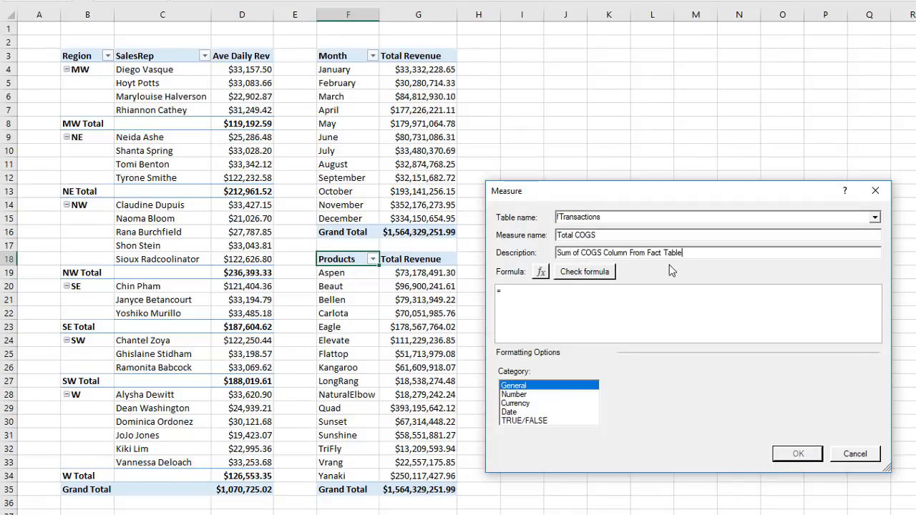
- Enter the measure formula =SUM(fTransactions[COGSTotal]), choose the Currency format and create the measure
{"action": "left_click", "coordinate": [562, 296]}
{"action": "type", "text": "SUM("}
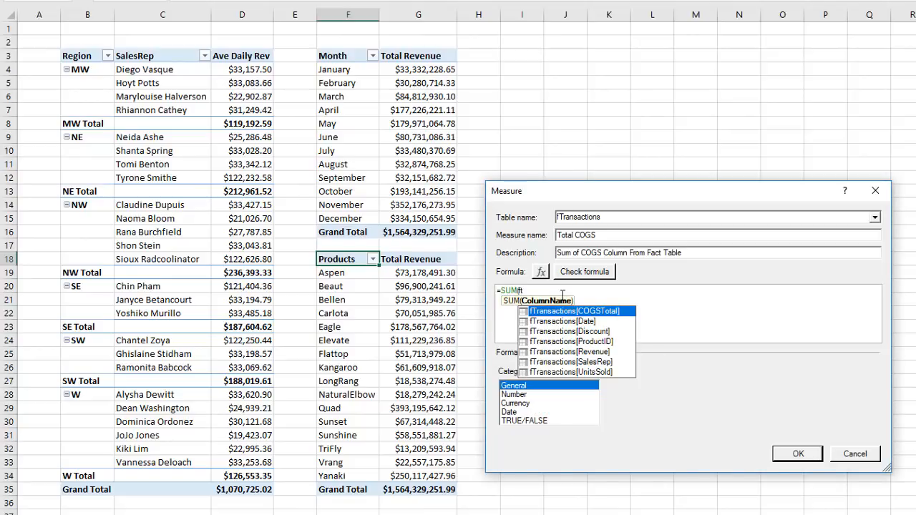
{"action": "type", "text": "ft"}
{"action": "key", "text": "Tab"}
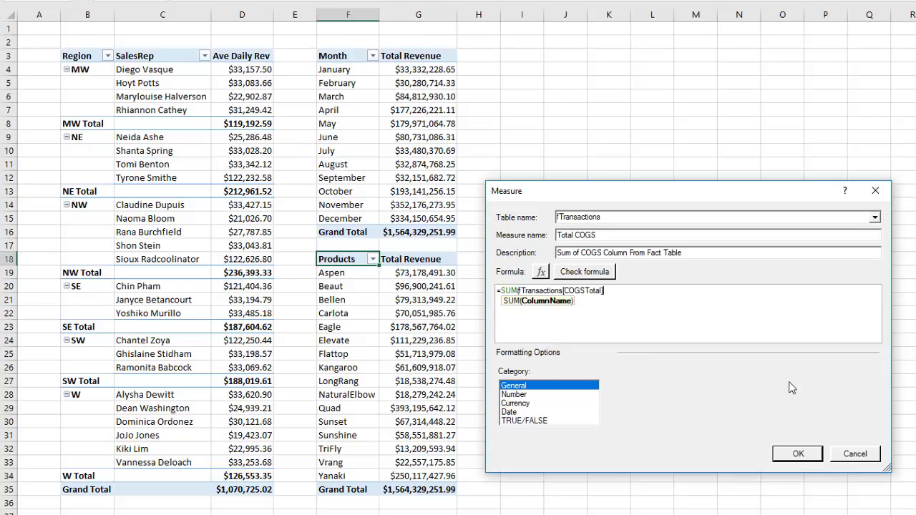
{"action": "type", "text": ")"}
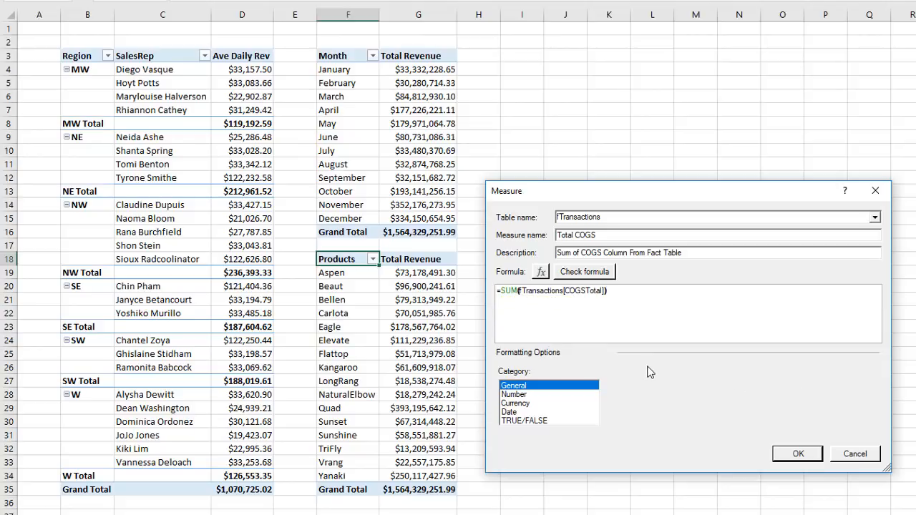
{"action": "left_click", "coordinate": [530, 403]}
{"action": "left_click", "coordinate": [794, 457]}
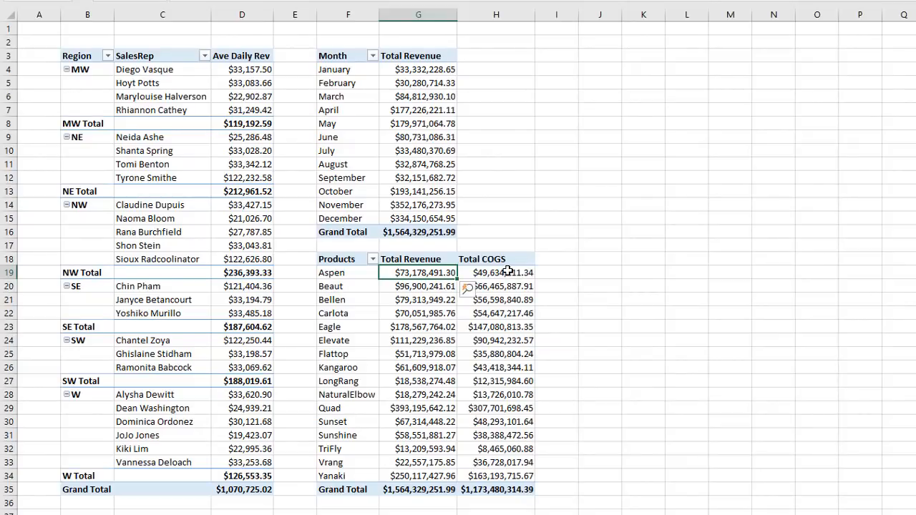
- Open the Power Pivot data model window and move the Ave Daily Rev measure below Grand Total in the COGSTotal column
{"action": "left_click", "coordinate": [508, 272]}
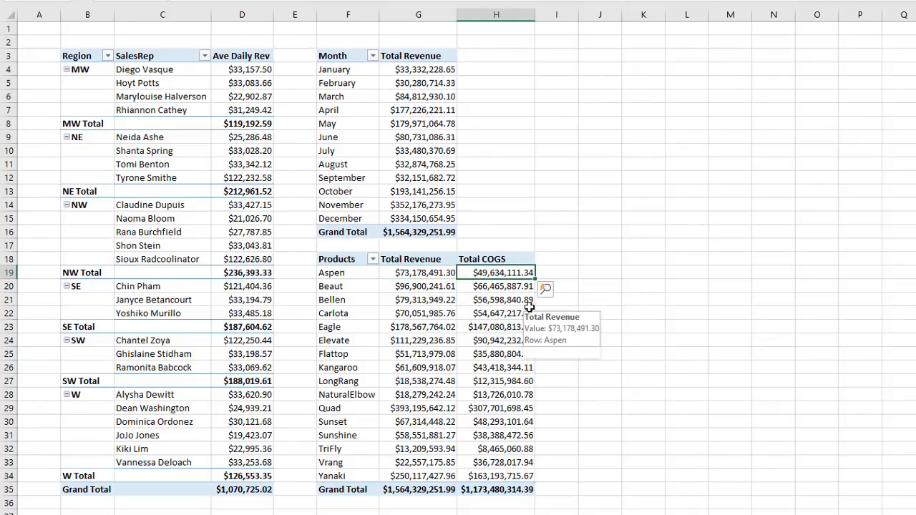
{"action": "key", "text": "alt+b"}
{"action": "key", "text": "m"}
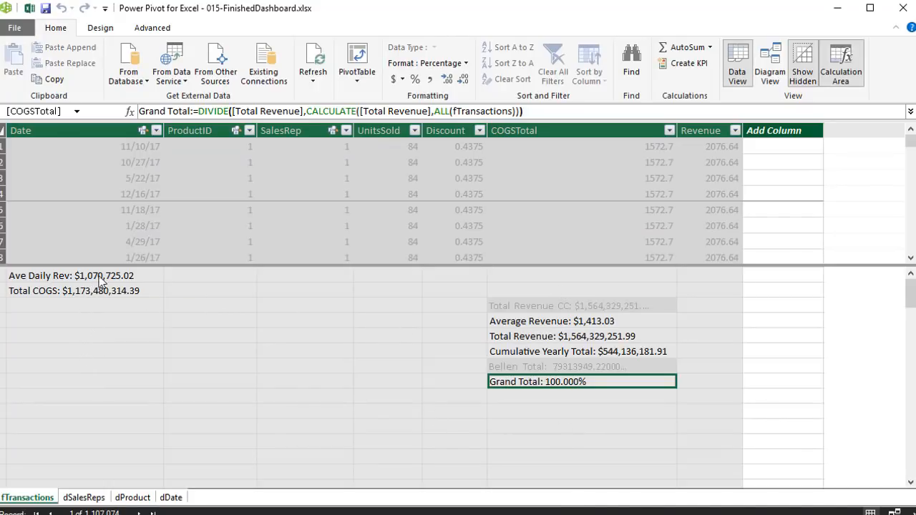
{"action": "left_click", "coordinate": [132, 279]}
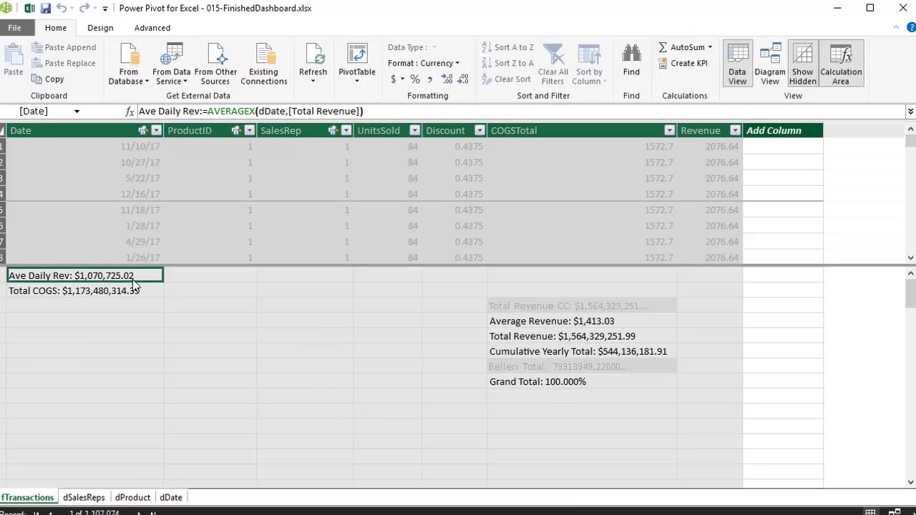
{"action": "left_click", "coordinate": [136, 294], "text": "shift"}
{"action": "key", "text": "ctrl+x"}
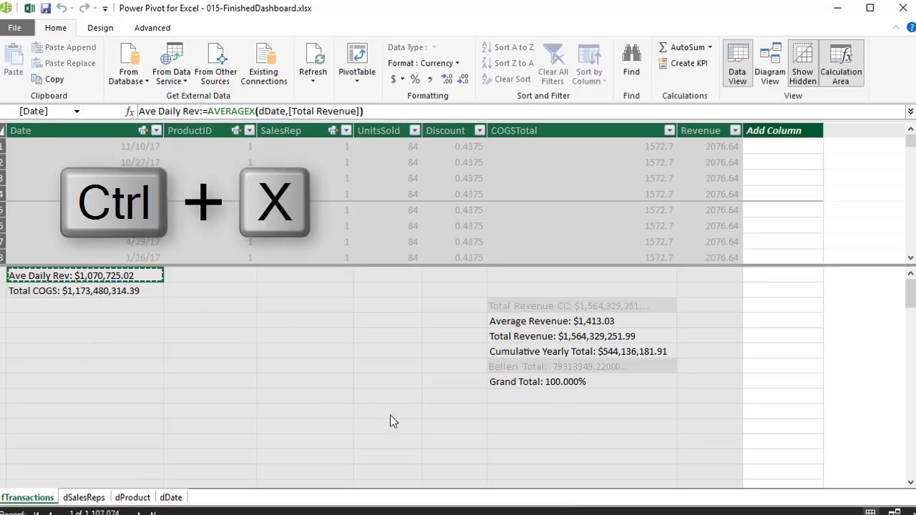
{"action": "left_click", "coordinate": [546, 395]}
{"action": "key", "text": "ctrl+v"}
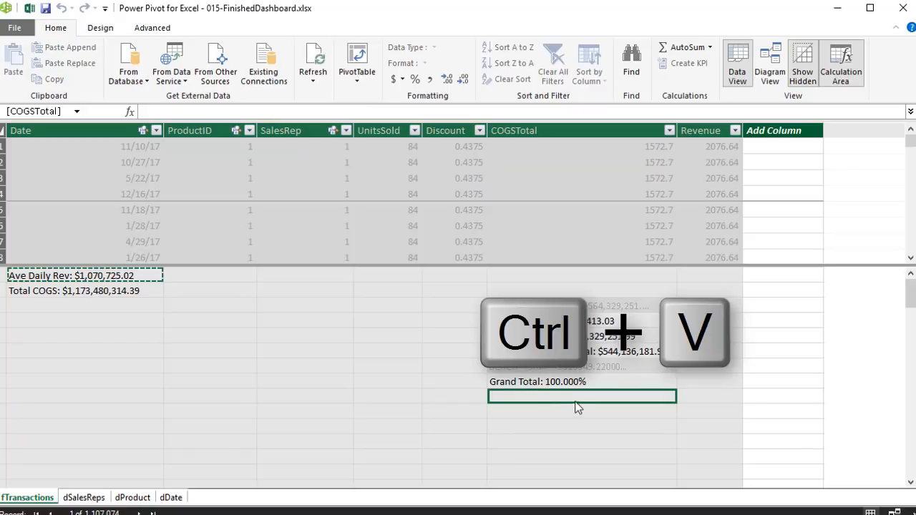
- Move the Total COGS measure from the Date column to the cell below Ave Daily Rev in the COGSTotal column
{"action": "left_click", "coordinate": [132, 293]}
{"action": "key", "text": "ctrl+x"}
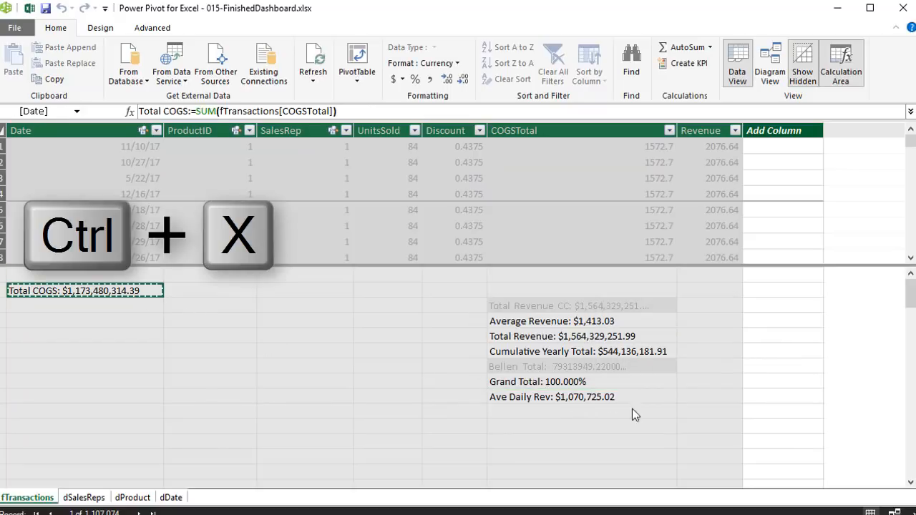
{"action": "left_click", "coordinate": [602, 413]}
{"action": "key", "text": "ctrl+v"}
- Create a Gross Profit measure below Total COGS with the formula [Total Revenue]-[Total COGS] and format it as currency
{"action": "left_click", "coordinate": [573, 428]}
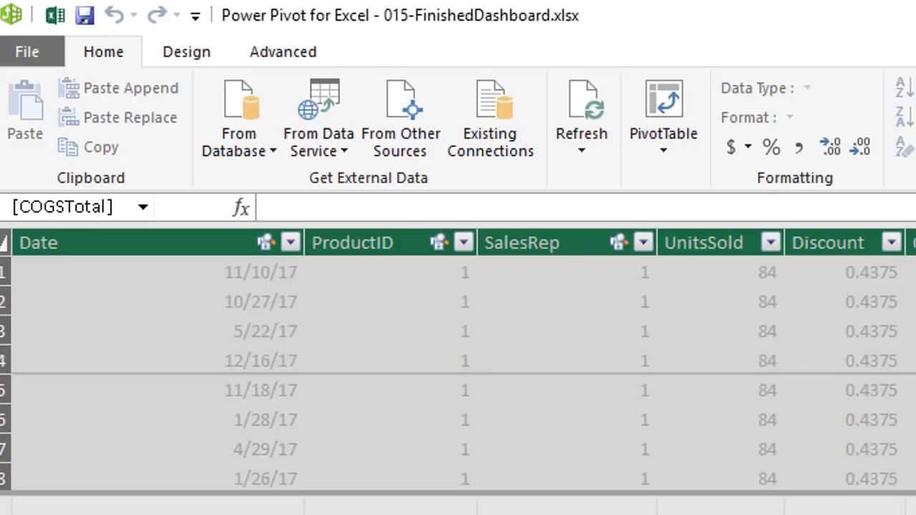
{"action": "type", "text": "Gross Profit:="}
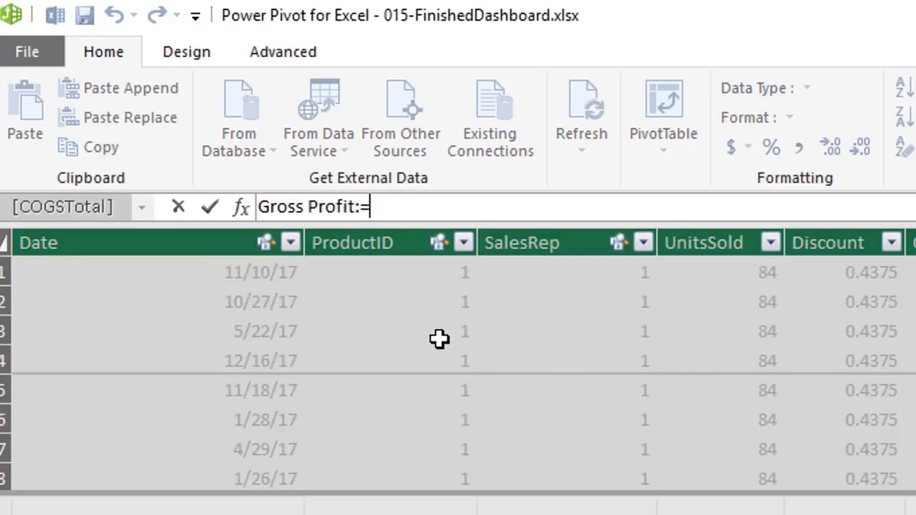
{"action": "type", "text": "[To"}
{"action": "type", "text": "t"}
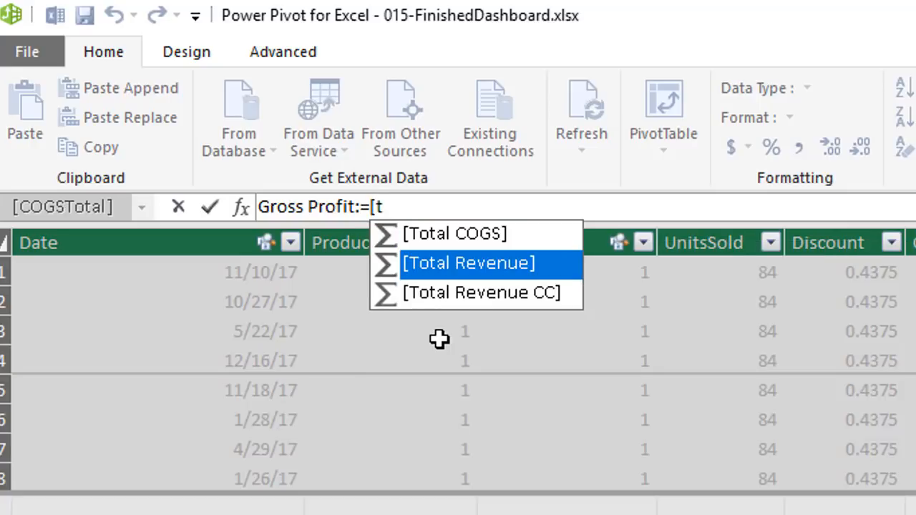
{"action": "key", "text": "Tab"}
{"action": "type", "text": "-"}
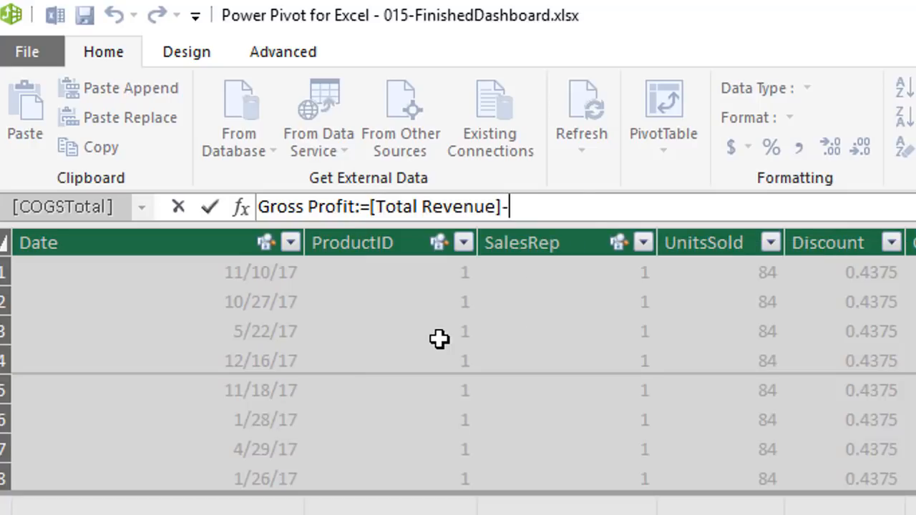
{"action": "type", "text": "[t"}
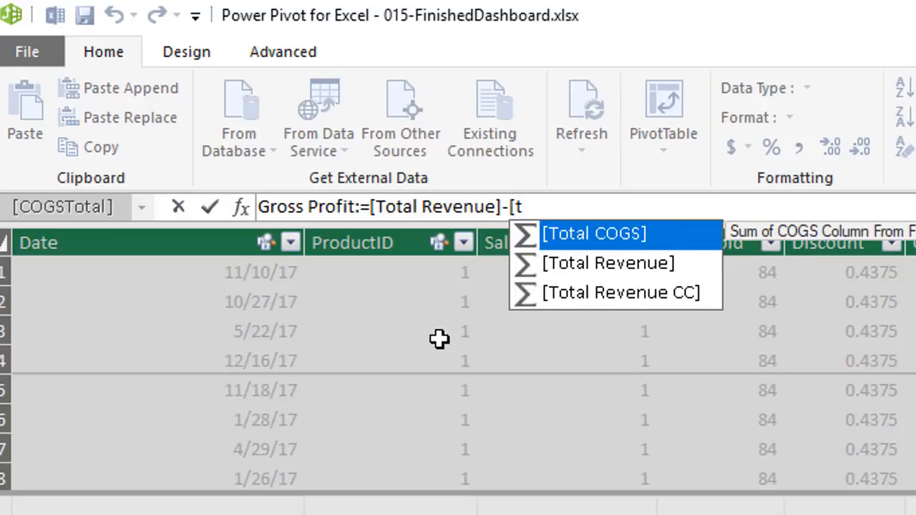
{"action": "key", "text": "Tab"}
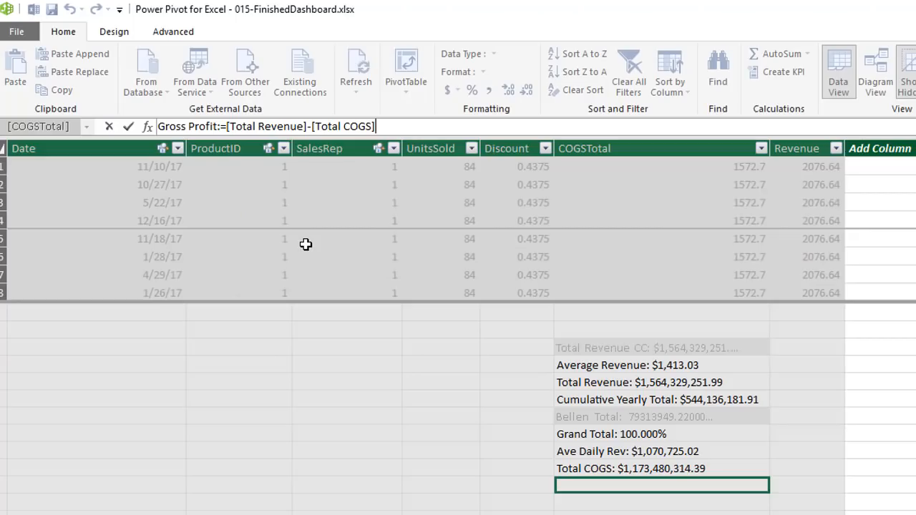
{"action": "key", "text": "Return"}
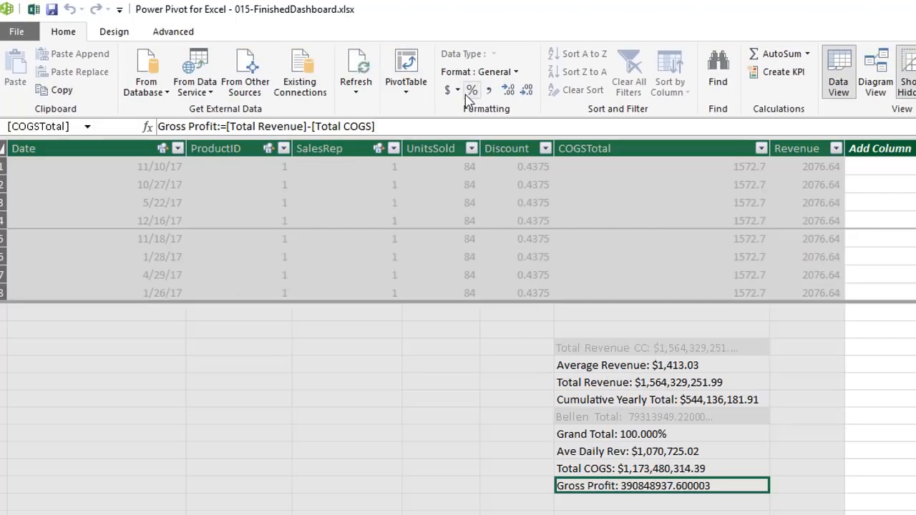
{"action": "left_click", "coordinate": [458, 91]}
{"action": "left_click", "coordinate": [494, 109]}
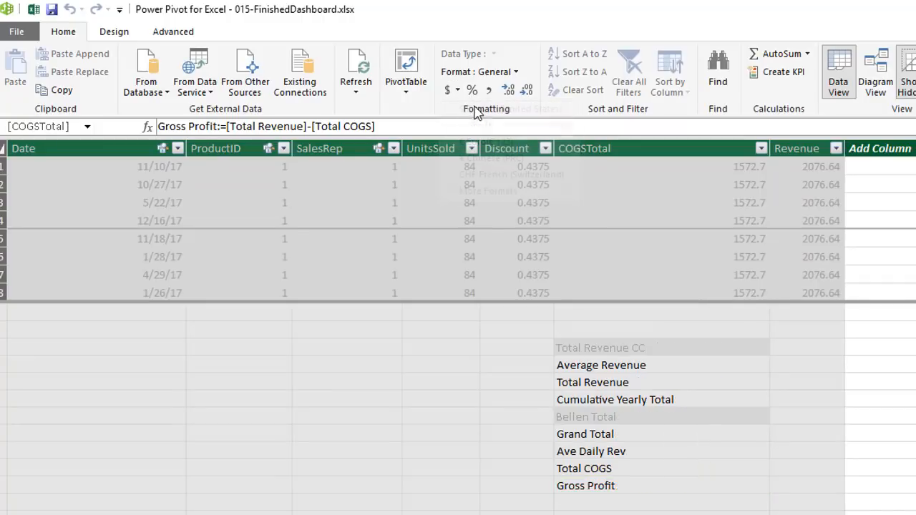
- Start a % Gross Profit measure in the cell below Gross Profit, using DIVIDE with [Gross Profit] as the numerator
{"action": "left_click", "coordinate": [608, 503]}
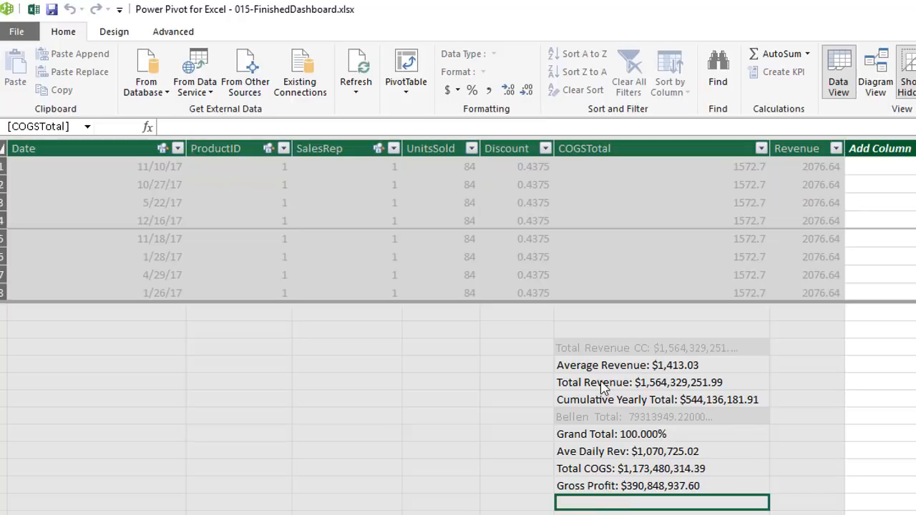
{"action": "type", "text": "% Gross Profit"}
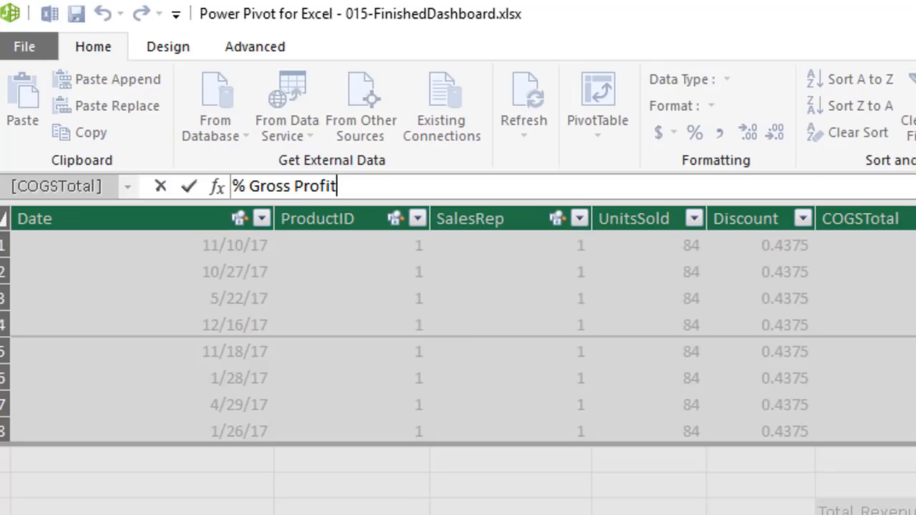
{"action": "type", "text": ":=div"}
{"action": "key", "text": "Tab"}
{"action": "type", "text": "["}
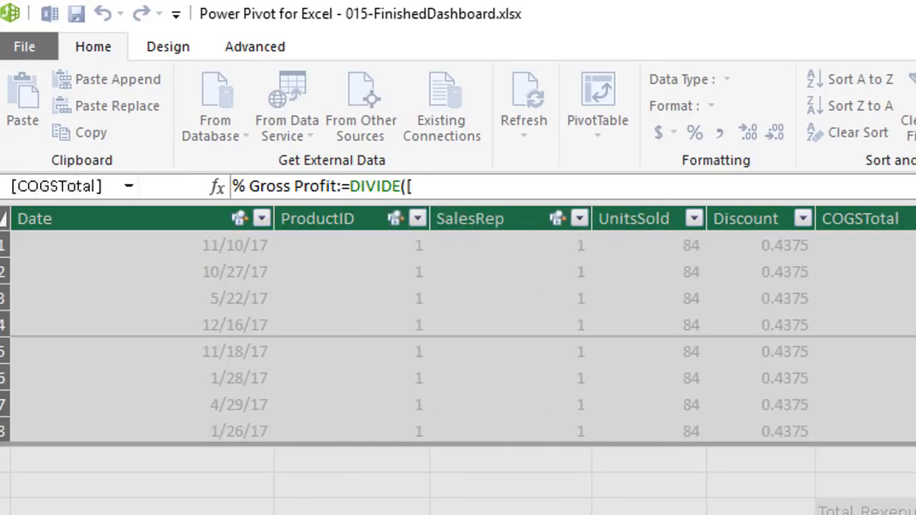
{"action": "key", "text": "Down"}
{"action": "key", "text": "Down"}
{"action": "key", "text": "Down"}
{"action": "key", "text": "Down"}
{"action": "key", "text": "Down"}
{"action": "key", "text": "Tab"}
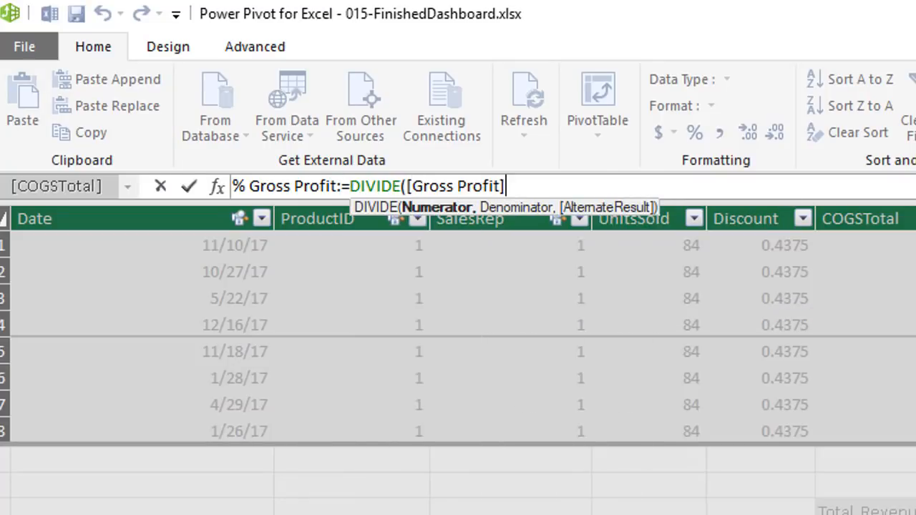
- Complete the % Gross Profit formula with [Total Revenue] as the denominator and format the measure as a percentage
{"action": "type", "text": ","}
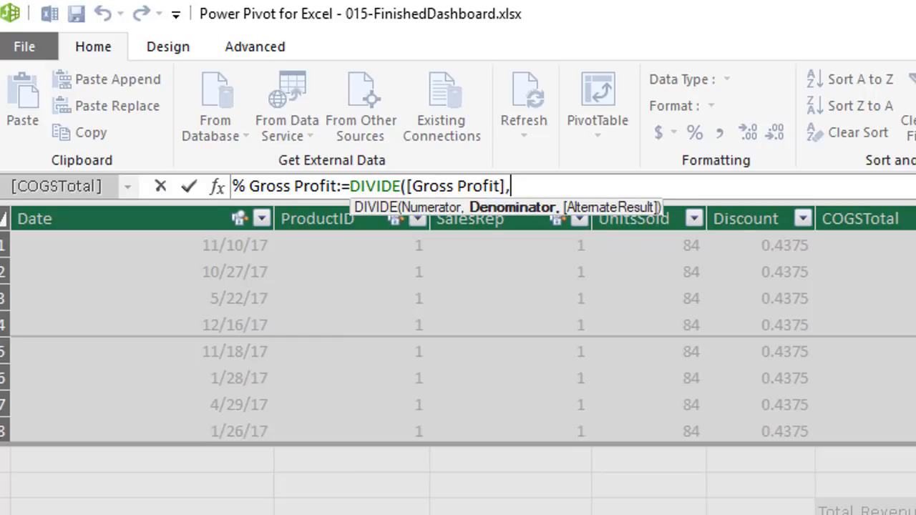
{"action": "type", "text": "[t"}
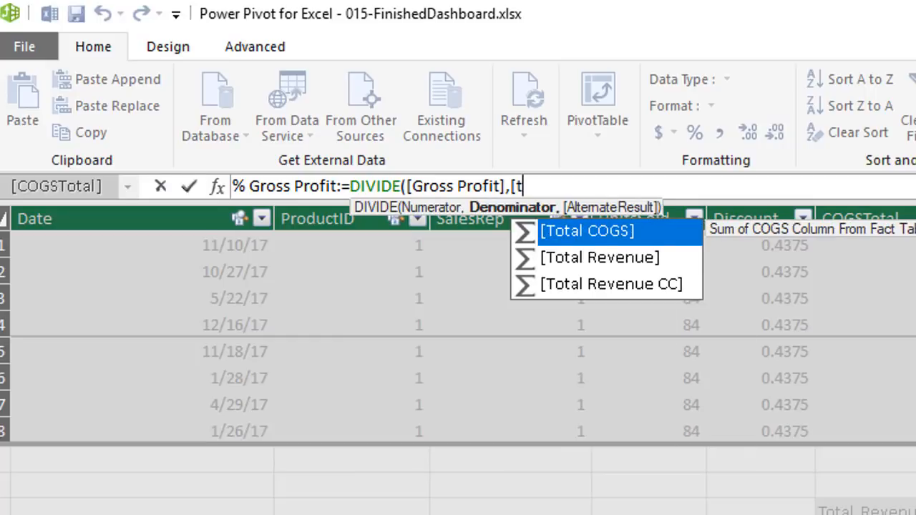
{"action": "key", "text": "Down"}
{"action": "key", "text": "Tab"}
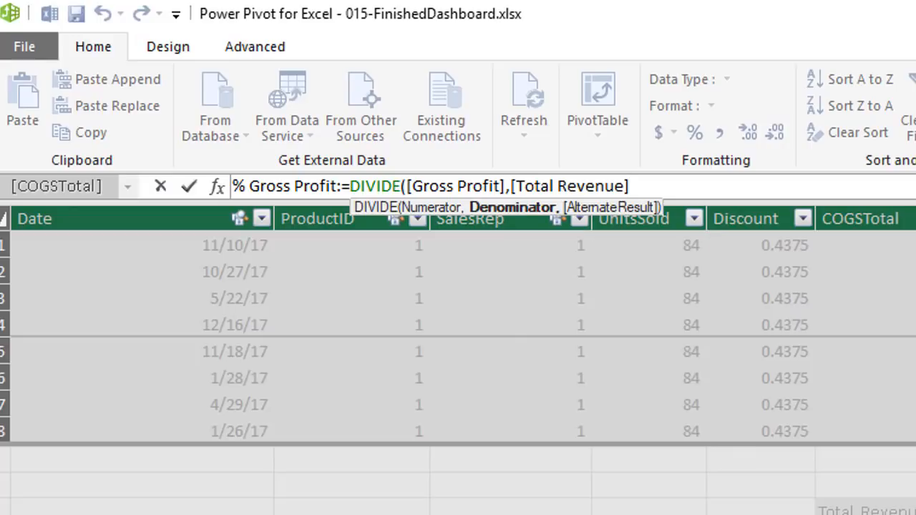
{"action": "type", "text": ")"}
{"action": "key", "text": "Return"}
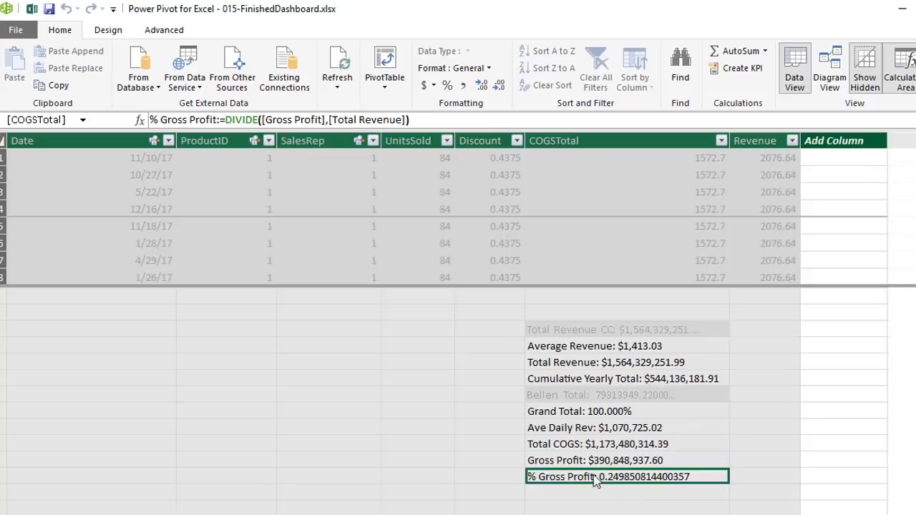
{"action": "left_click", "coordinate": [448, 85]}
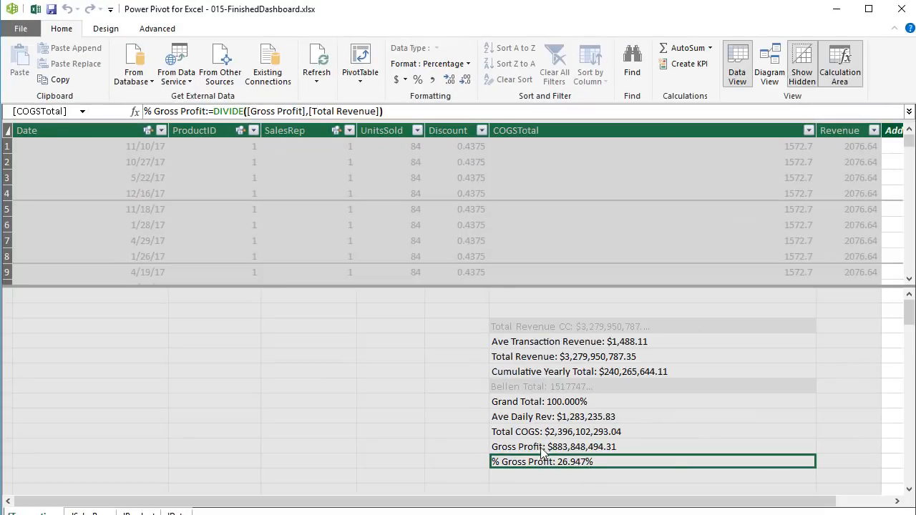
- Set the Gross Profit measure's description to "SUM of Revenue minus SUM of COGS"
{"action": "left_click", "coordinate": [539, 447]}
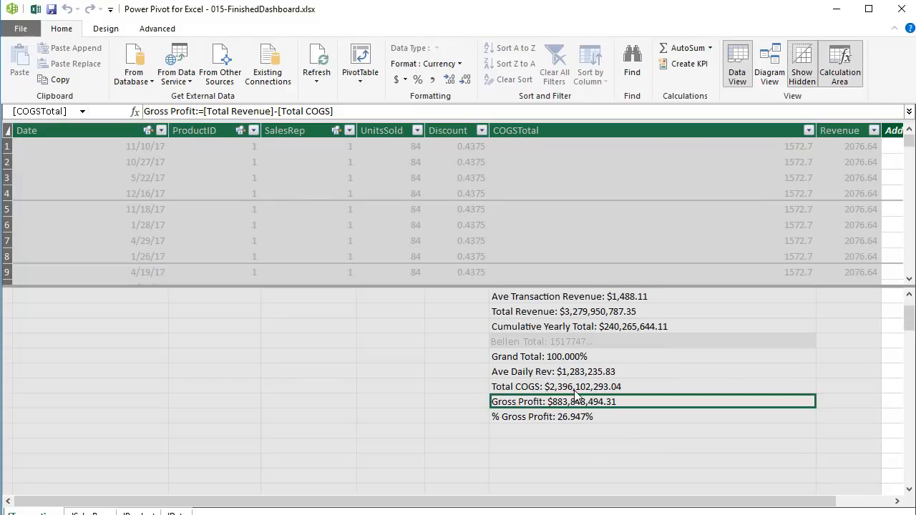
{"action": "scroll", "coordinate": [576, 395], "scroll_direction": "down", "scroll_amount": 2}
{"action": "right_click", "coordinate": [530, 362]}
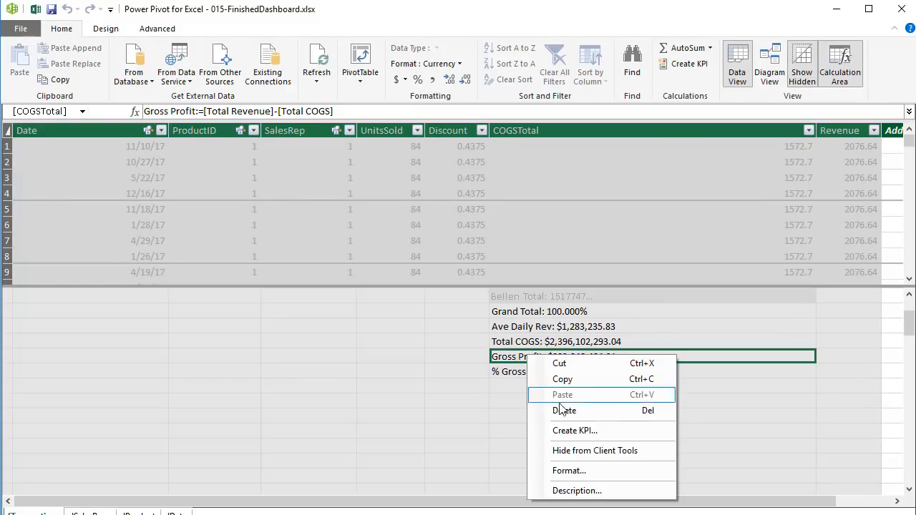
{"action": "left_click", "coordinate": [573, 491]}
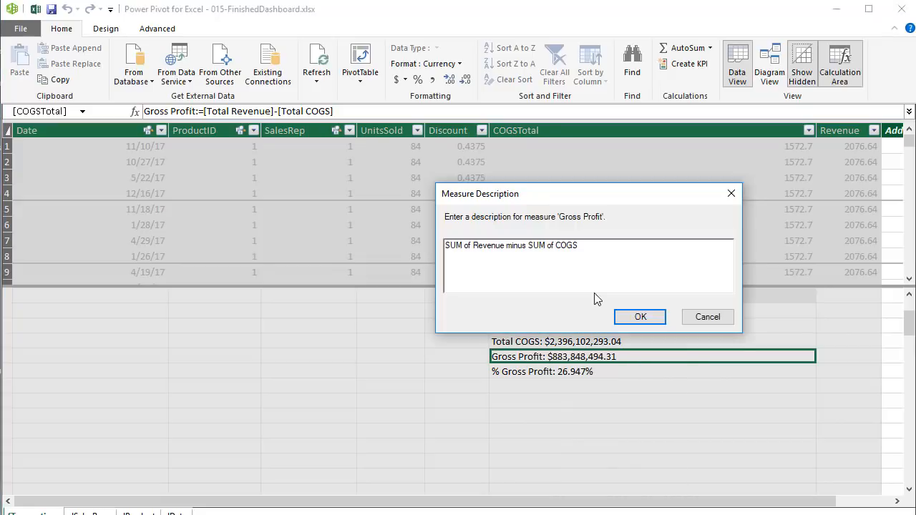
{"action": "left_click", "coordinate": [627, 320]}
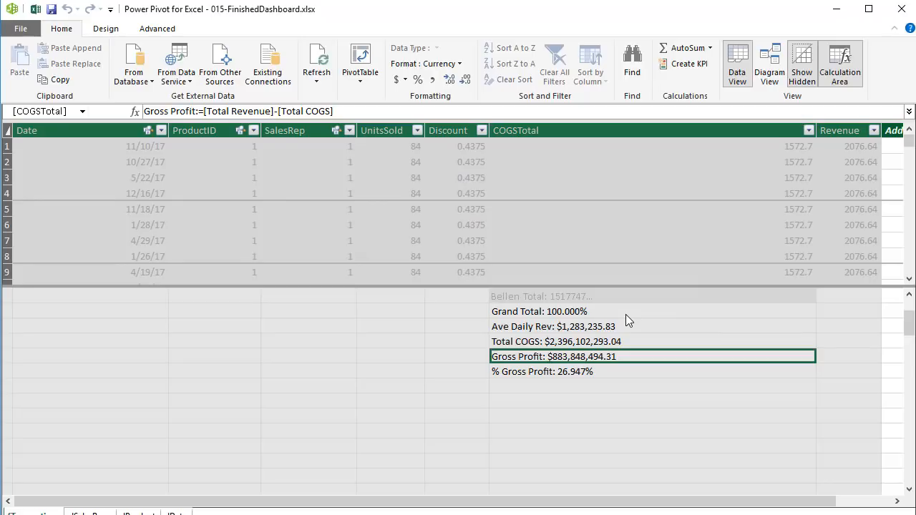
- Switch to Excel and open the Gross Profit measure from the list of managed measures to review its definition
{"action": "key", "text": "alt+Tab"}
{"action": "left_click", "coordinate": [70, 84]}
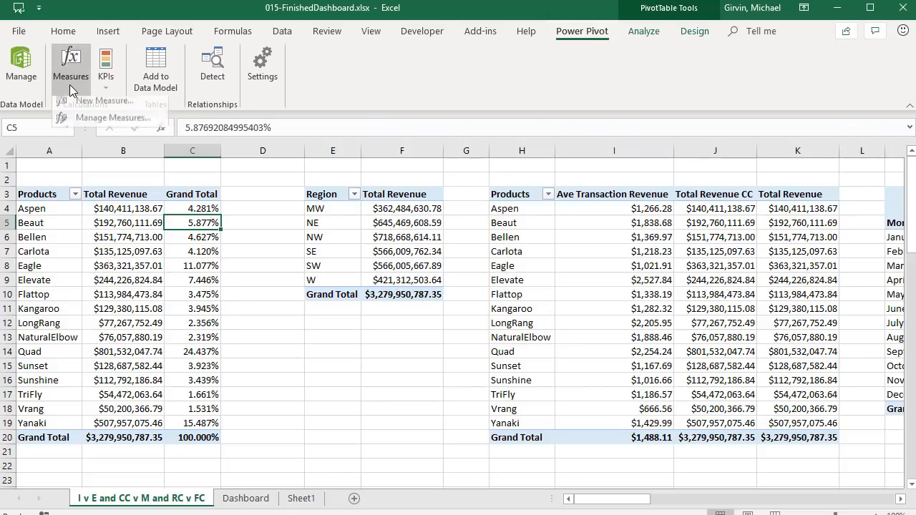
{"action": "left_click", "coordinate": [98, 125]}
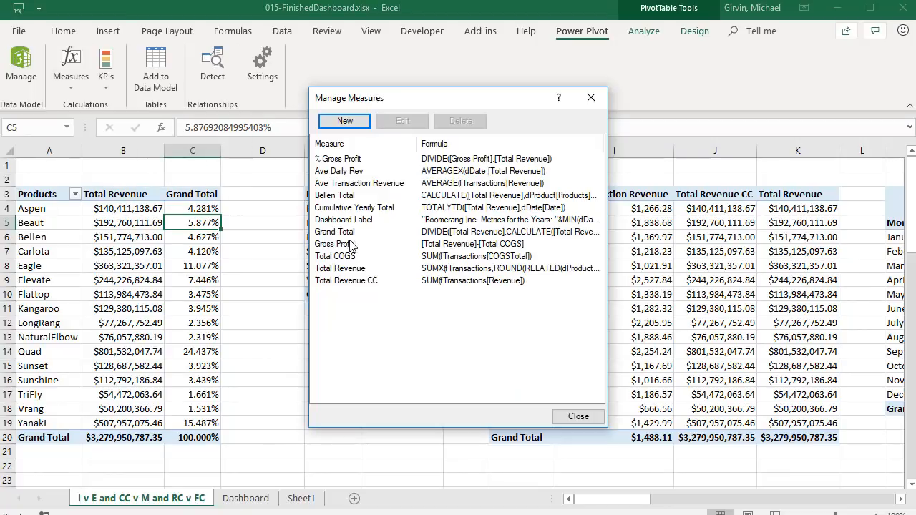
{"action": "left_click", "coordinate": [352, 244]}
{"action": "left_click", "coordinate": [403, 122]}
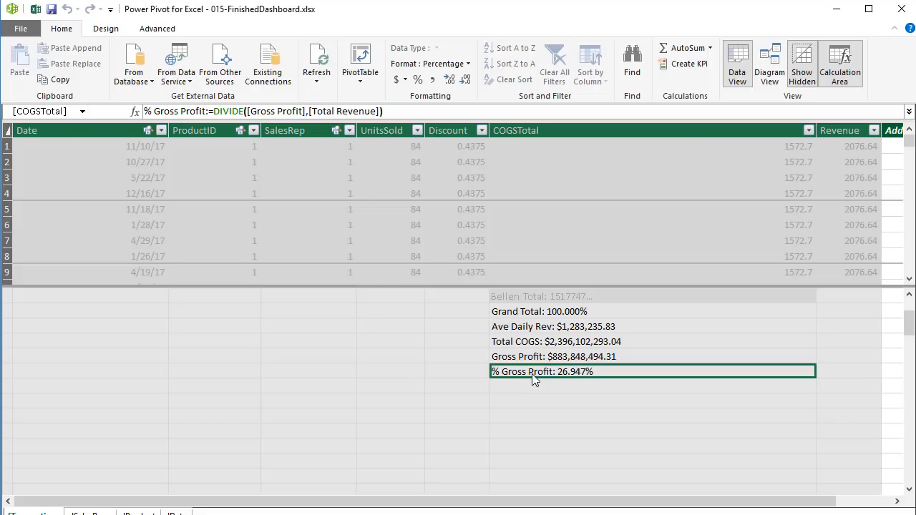
- Set the % Gross Profit measure's description in the data model to "Divide Calculated Gross Profit over SUM of Revenue"
{"action": "right_click", "coordinate": [532, 373]}
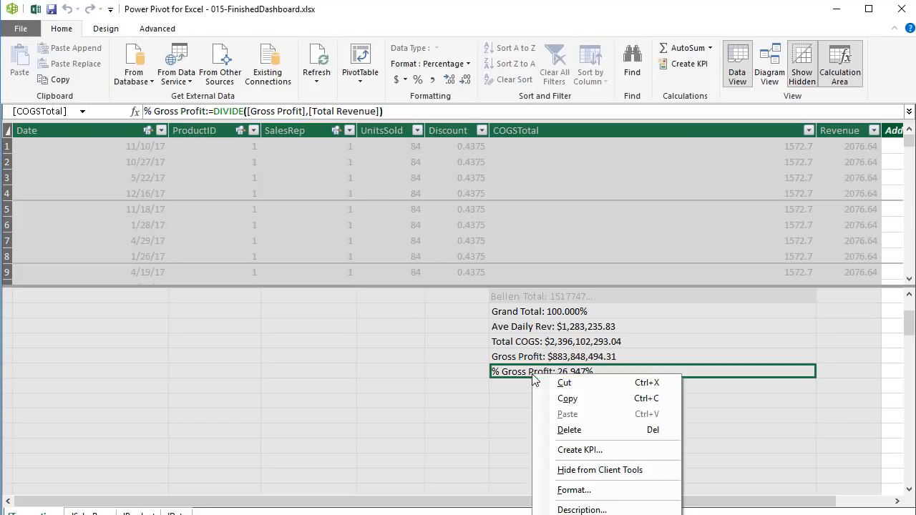
{"action": "left_click", "coordinate": [584, 510]}
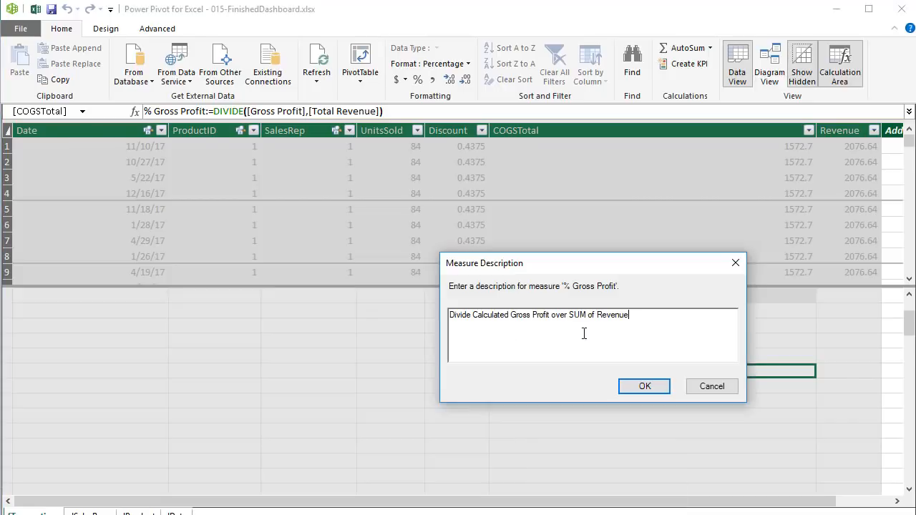
{"action": "left_click", "coordinate": [645, 387]}
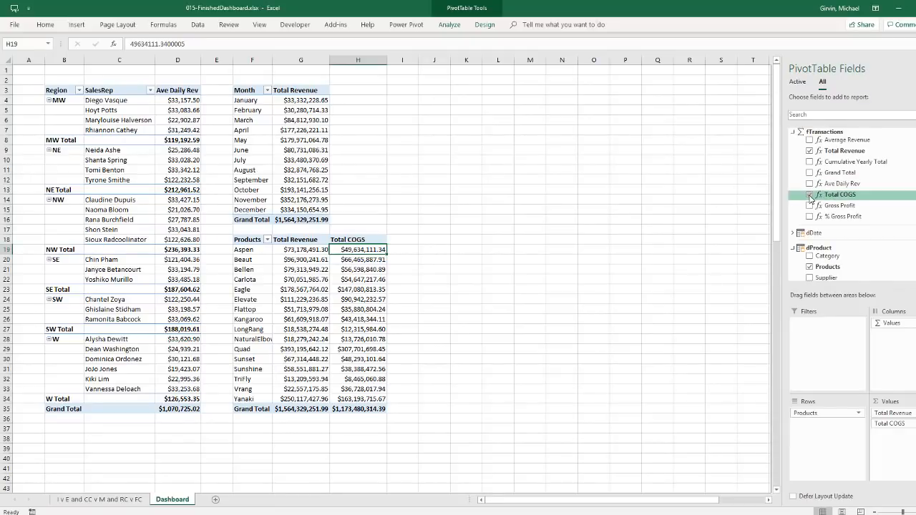
- Replace Total COGS with the % Gross Profit measure in the Products PivotTable on the Dashboard sheet
{"action": "left_click", "coordinate": [810, 195]}
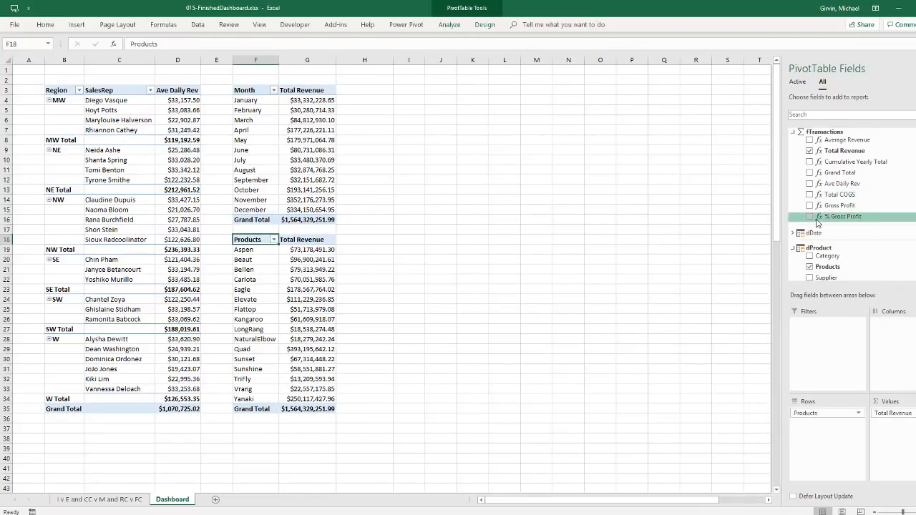
{"action": "left_click", "coordinate": [812, 217]}
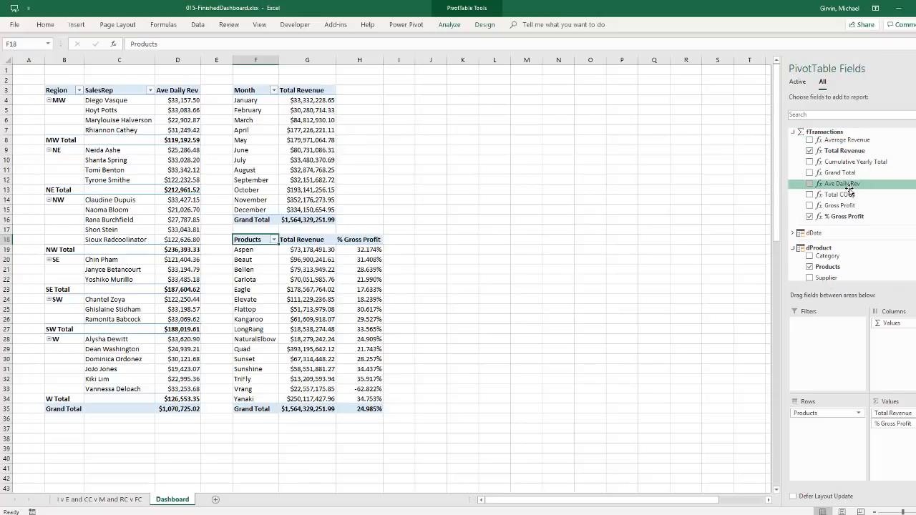
- Rename the Average Revenue measure to Ave Transaction Revenue
{"action": "right_click", "coordinate": [843, 142]}
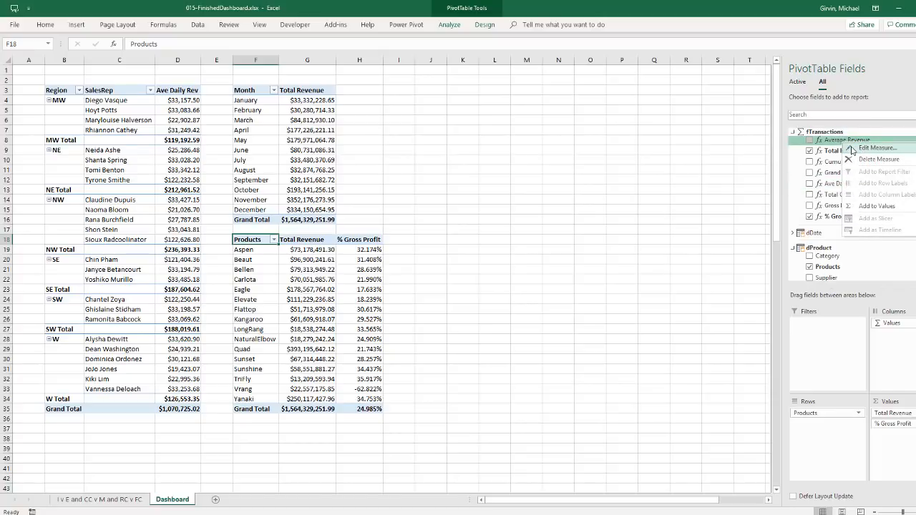
{"action": "left_click", "coordinate": [853, 148]}
{"action": "key", "text": "BackSpace"}
{"action": "key", "text": "BackSpace"}
{"action": "key", "text": "BackSpace"}
{"action": "key", "text": "BackSpace"}
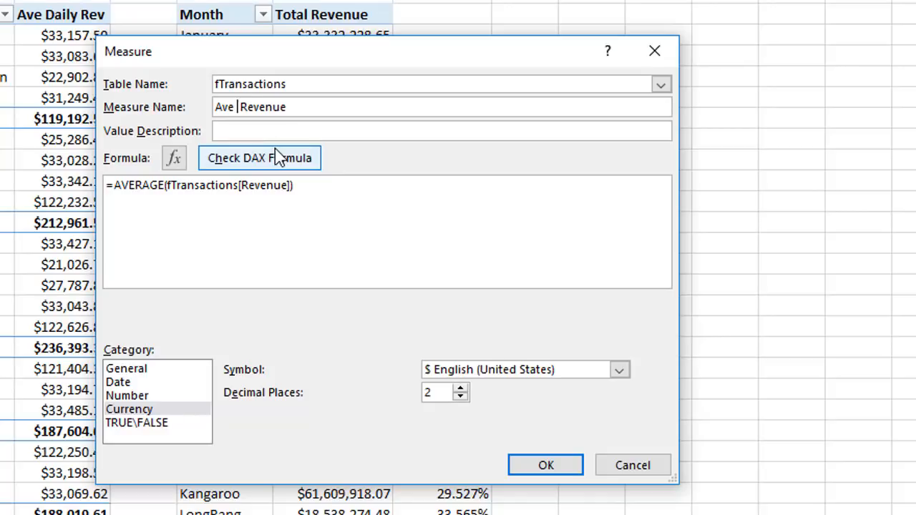
{"action": "type", "text": "Transaction"}
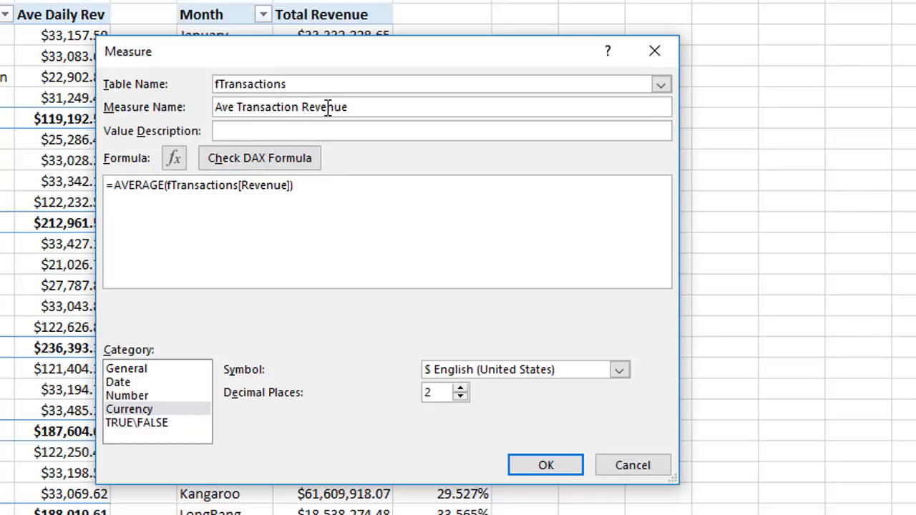
{"action": "left_click", "coordinate": [549, 467]}
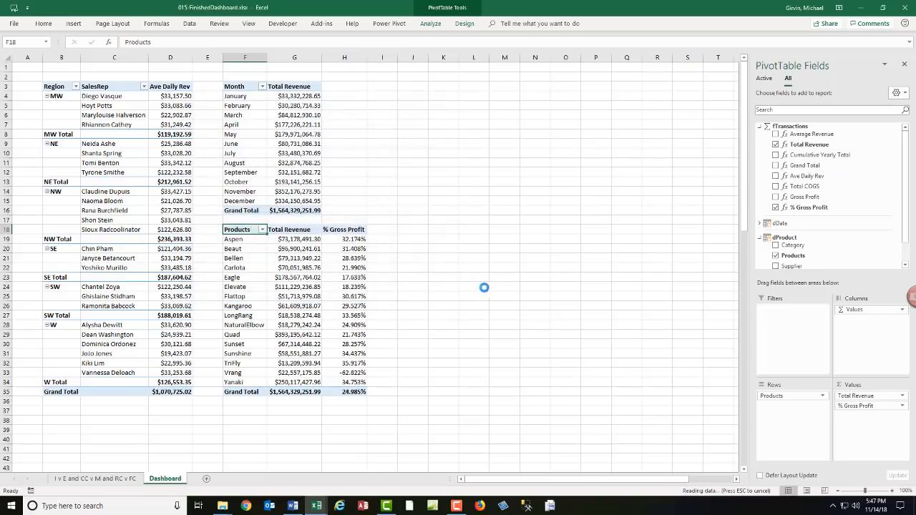
- Add Ave Transaction Revenue as the last value in the Products PivotTable, then select cell K20 outside it
{"action": "left_click_drag", "start_coordinate": [811, 137], "coordinate": [841, 429]}
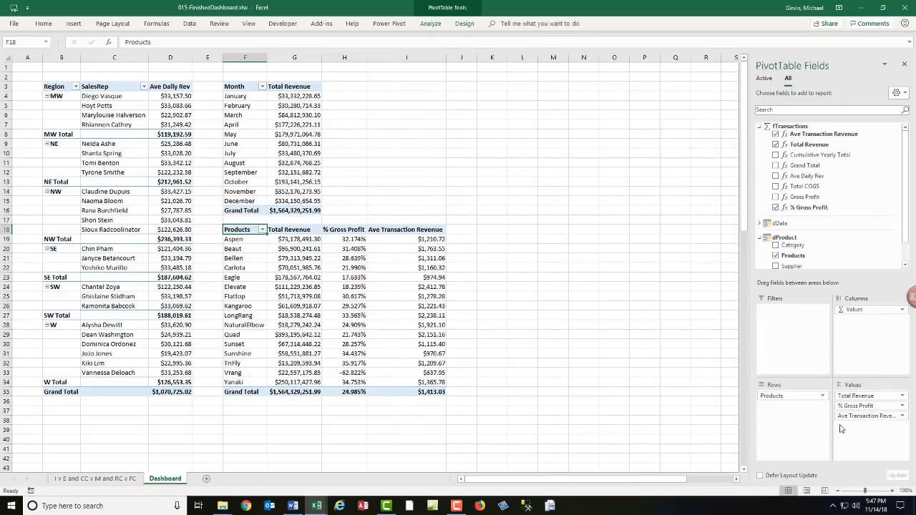
{"action": "left_click", "coordinate": [480, 249]}
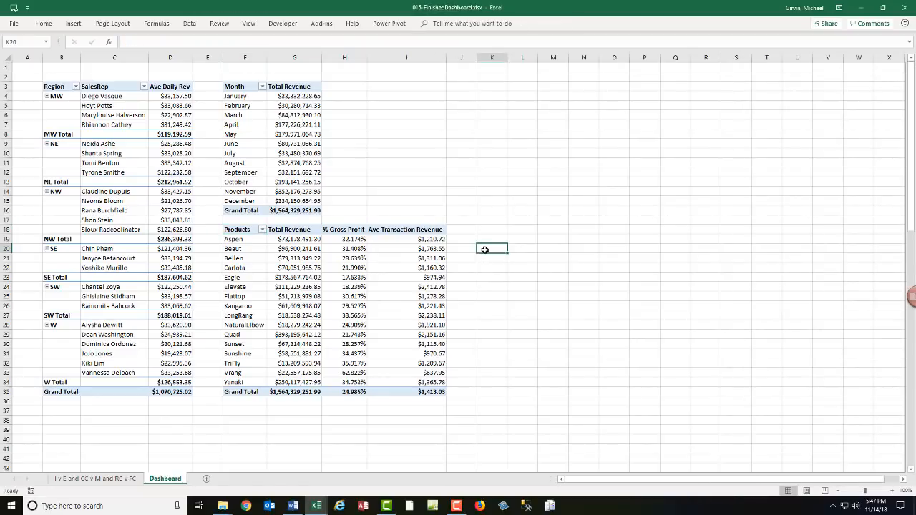
- Insert a Data Model PivotTable at K20 with dDate's Month as rows and Year as columns
{"action": "key", "text": "alt+n"}
{"action": "key", "text": "v"}
{"action": "key", "text": "Return"}
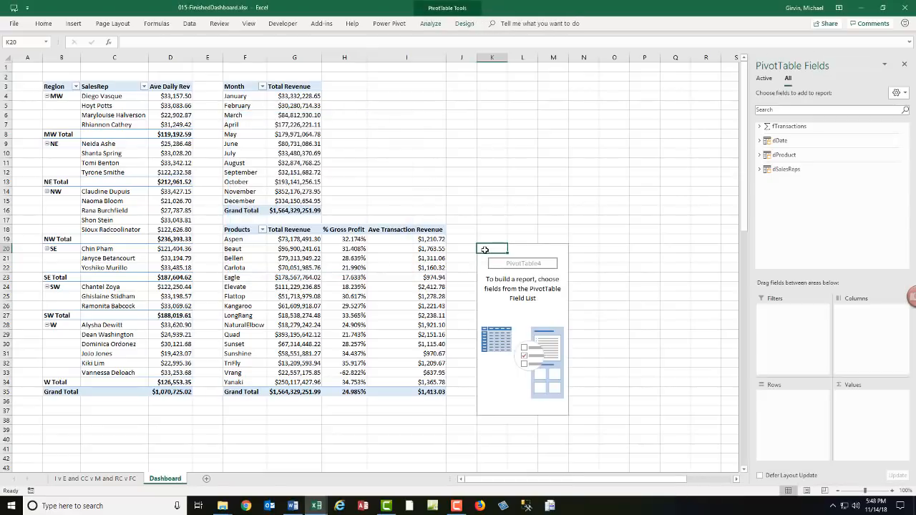
{"action": "left_click", "coordinate": [759, 141]}
{"action": "left_click", "coordinate": [768, 158]}
{"action": "left_click_drag", "start_coordinate": [795, 229], "coordinate": [868, 338]}
{"action": "left_click_drag", "start_coordinate": [799, 207], "coordinate": [785, 412]}
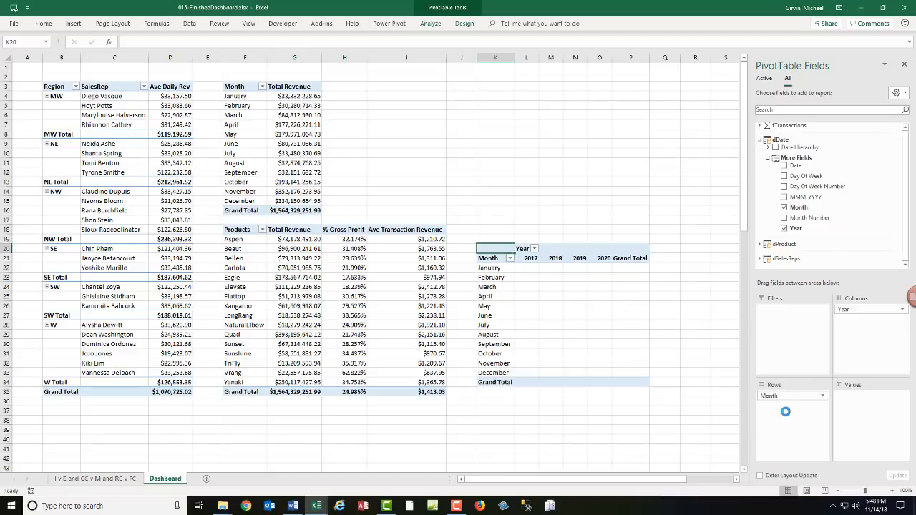
- Add the Cumulative Yearly Total measure as the new PivotTable's values and turn off its grand totals for rows and columns
{"action": "left_click", "coordinate": [760, 126]}
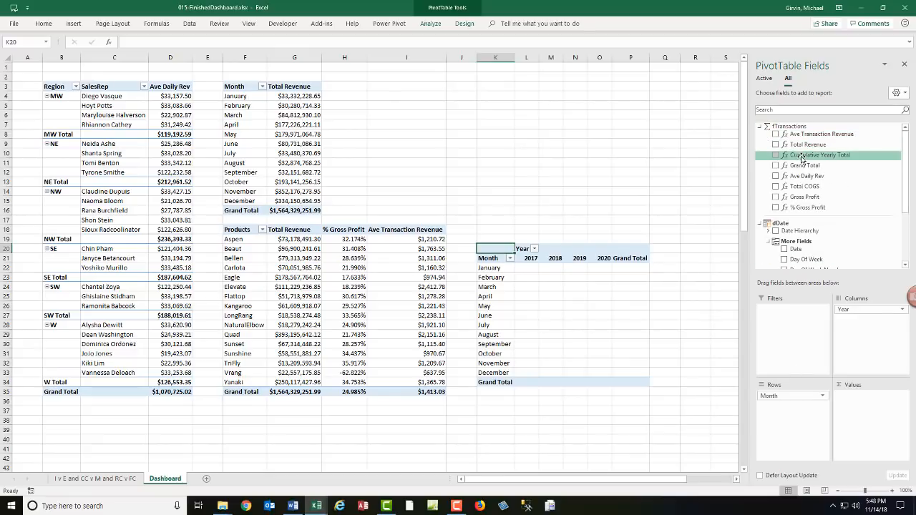
{"action": "left_click_drag", "start_coordinate": [800, 158], "coordinate": [852, 423]}
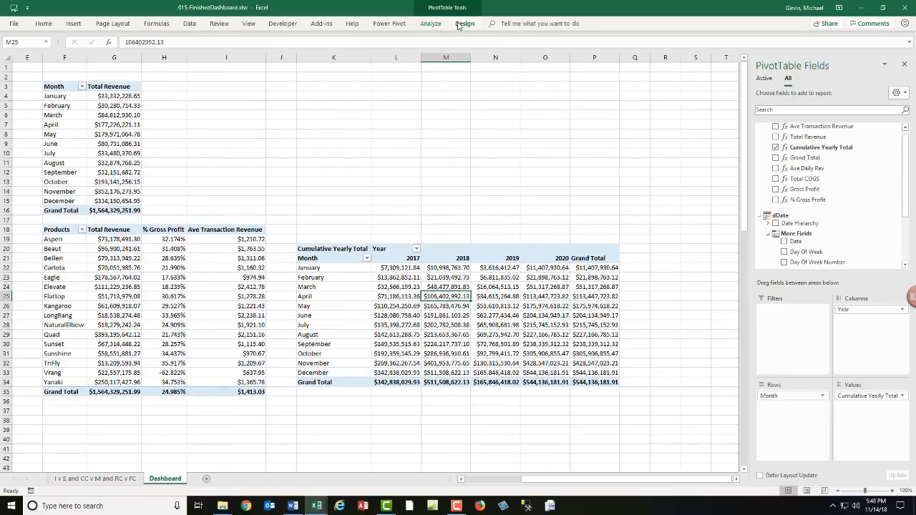
{"action": "left_click", "coordinate": [459, 24]}
{"action": "left_click", "coordinate": [46, 57]}
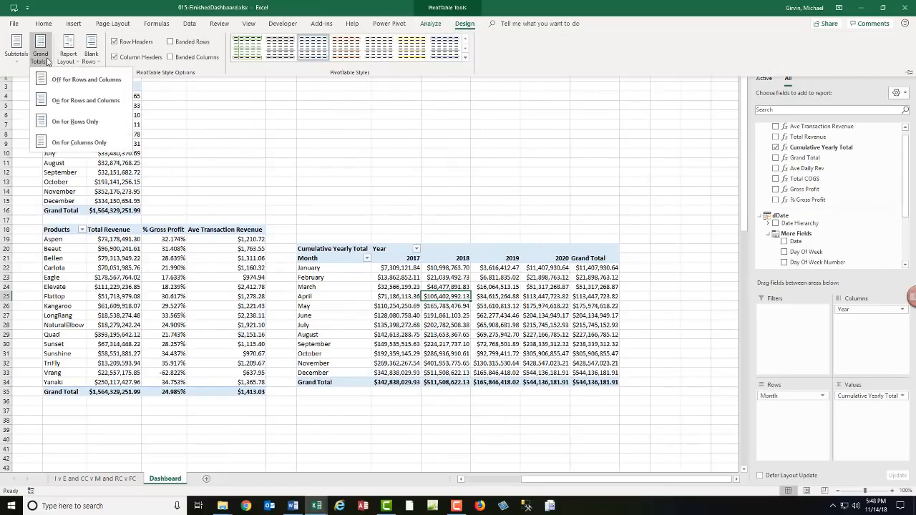
{"action": "left_click", "coordinate": [65, 79]}
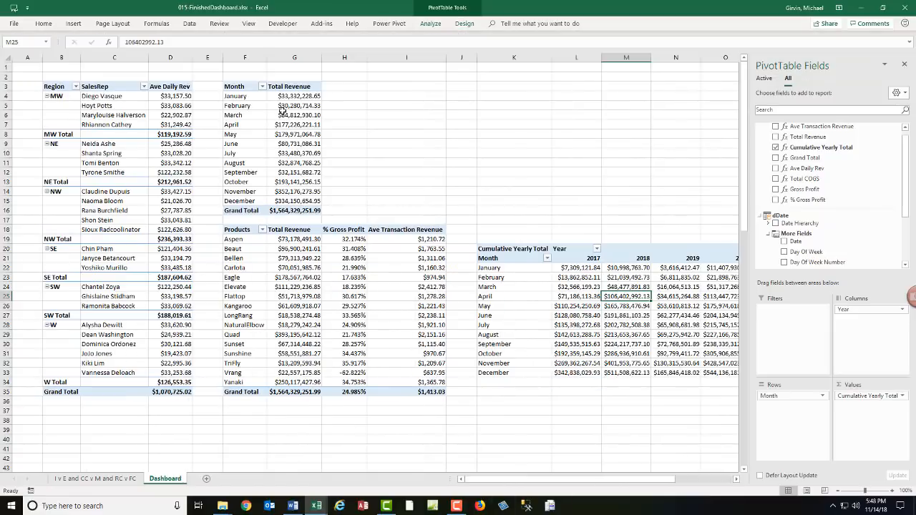
- Insert a 2-D line PivotChart from the Month PivotTable and place it in the empty area beside that table
{"action": "left_click", "coordinate": [285, 115]}
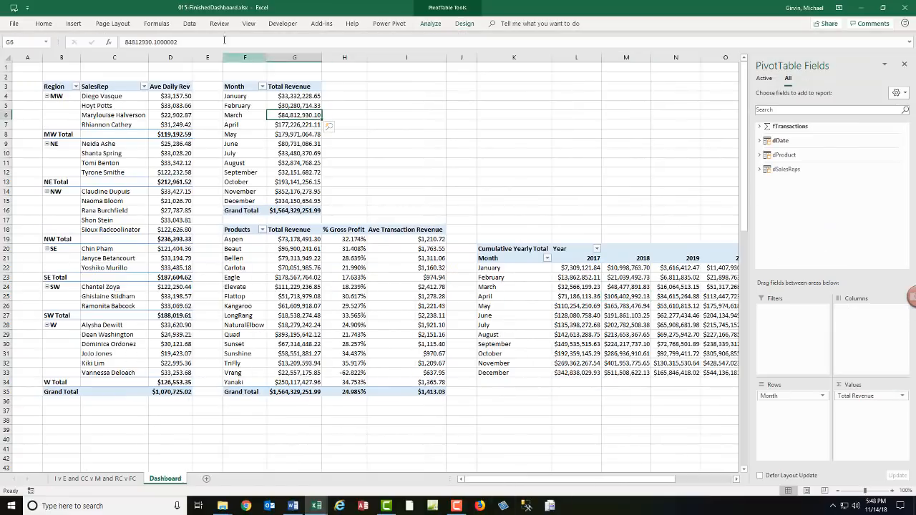
{"action": "left_click", "coordinate": [73, 24]}
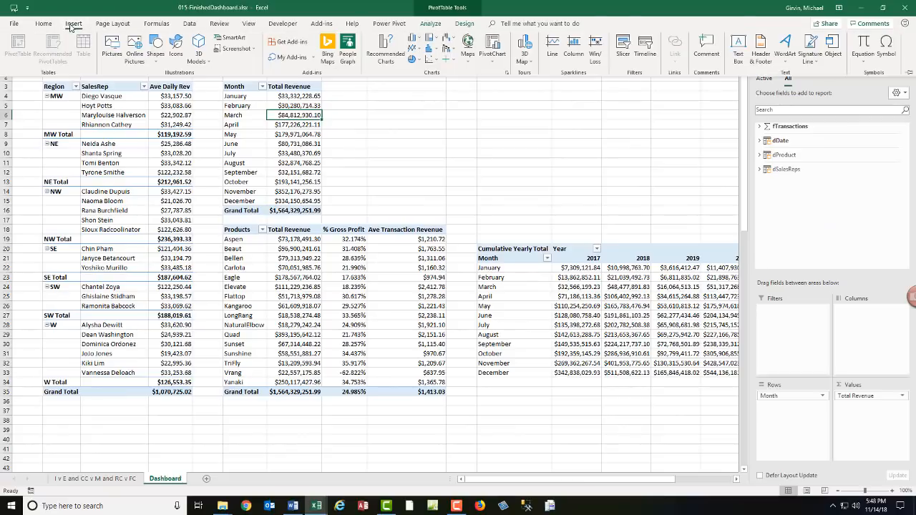
{"action": "left_click", "coordinate": [415, 49]}
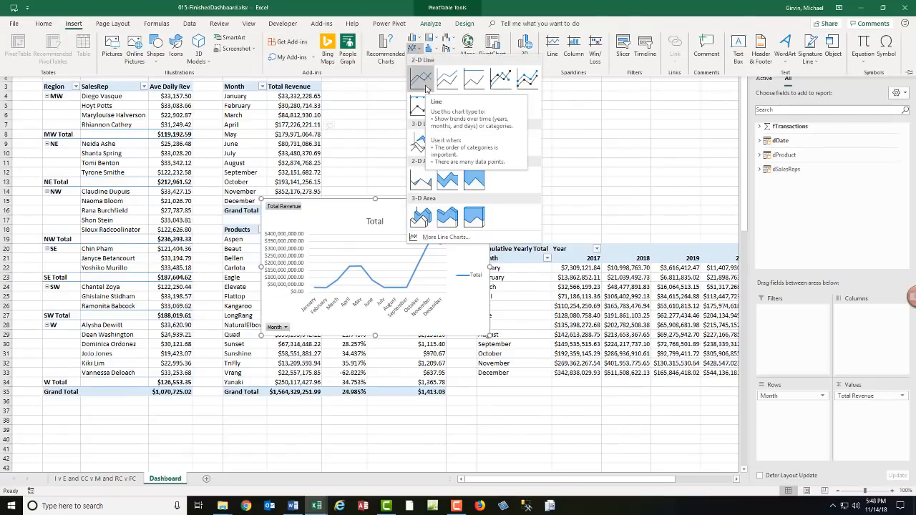
{"action": "left_click", "coordinate": [421, 80]}
{"action": "left_click_drag", "start_coordinate": [331, 222], "coordinate": [428, 99]}
- Link the line chart's title to the Total Revenue header with the formula =Dashboard!$G$3
{"action": "left_click", "coordinate": [475, 99]}
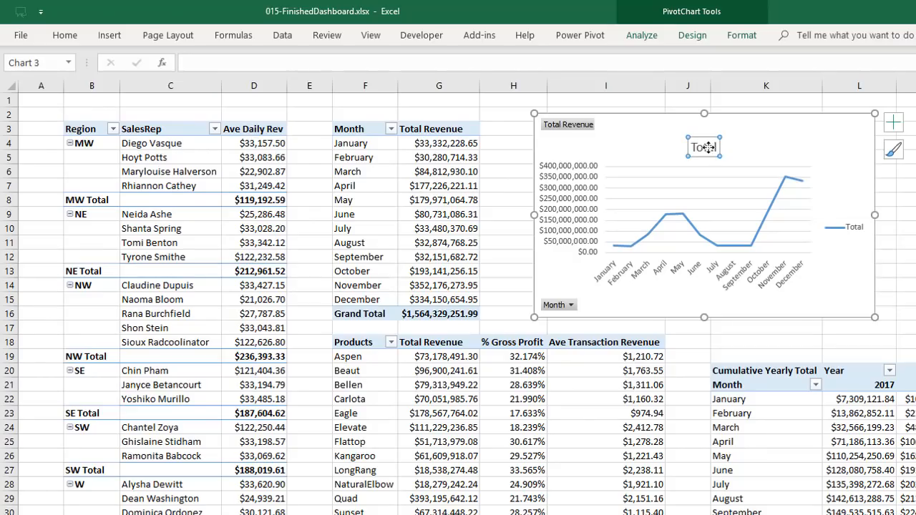
{"action": "left_click", "coordinate": [194, 61]}
{"action": "type", "text": "="}
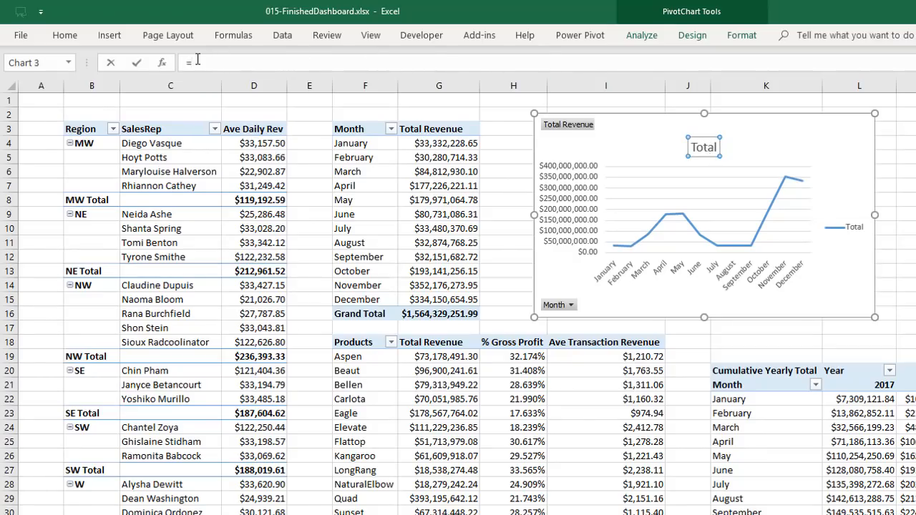
{"action": "left_click", "coordinate": [416, 131]}
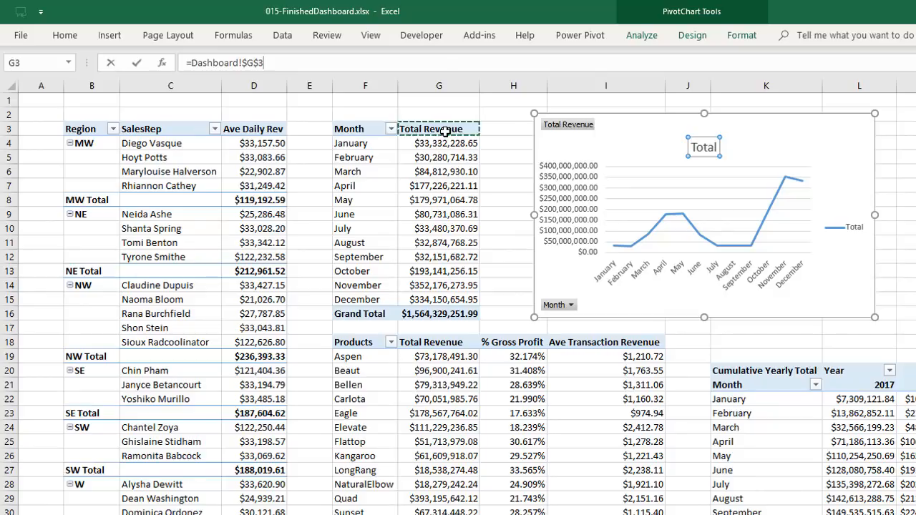
{"action": "key", "text": "Return"}
- Hide all field buttons on the line chart and delete its legend and vertical axis
{"action": "right_click", "coordinate": [576, 123]}
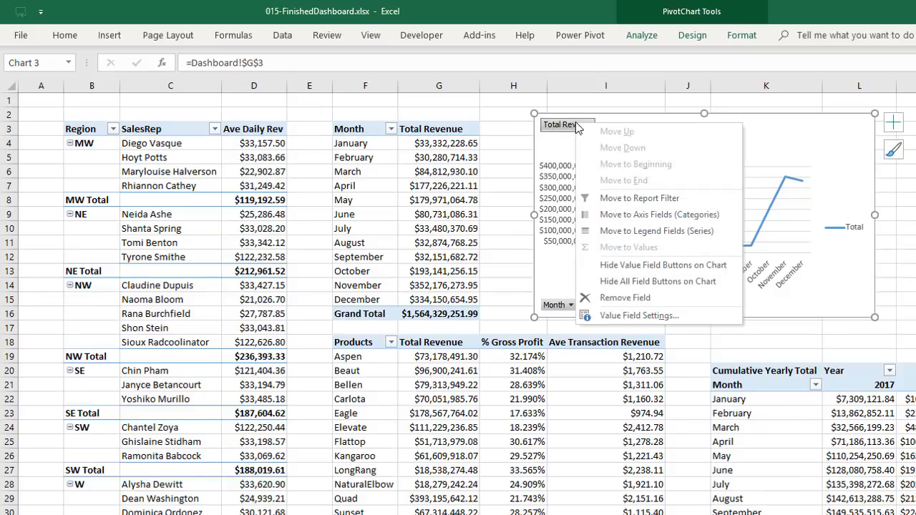
{"action": "left_click", "coordinate": [638, 285]}
{"action": "left_click", "coordinate": [857, 228]}
{"action": "key", "text": "Delete"}
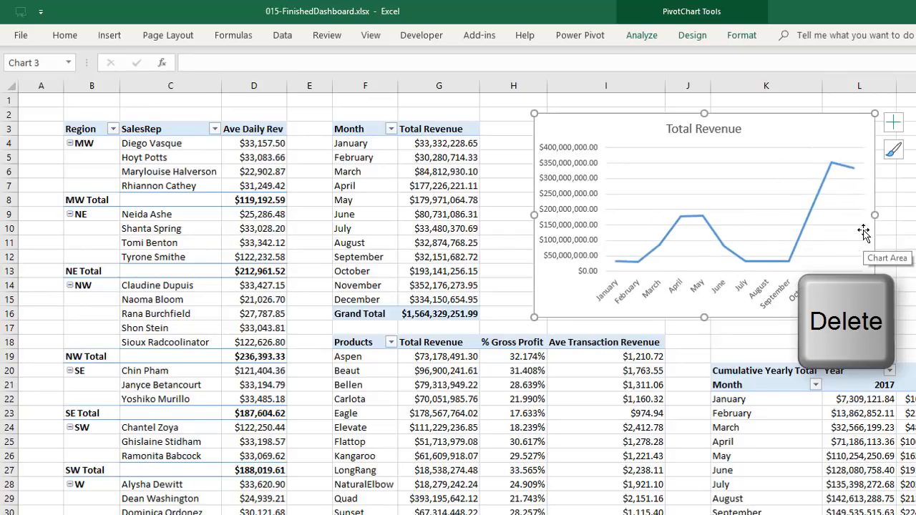
{"action": "left_click", "coordinate": [585, 244]}
{"action": "key", "text": "Delete"}
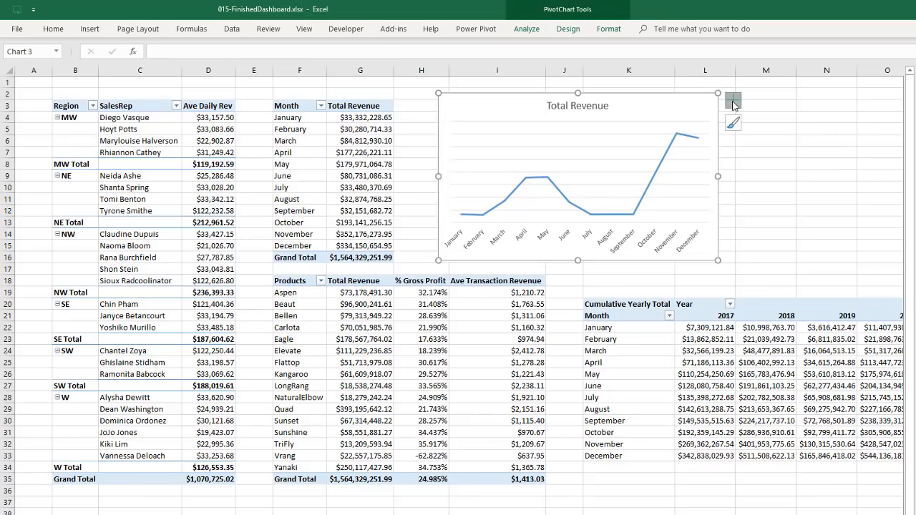
- Add data labels to the line chart and give them the custom number format #,##0,," M"
{"action": "left_click", "coordinate": [892, 122]}
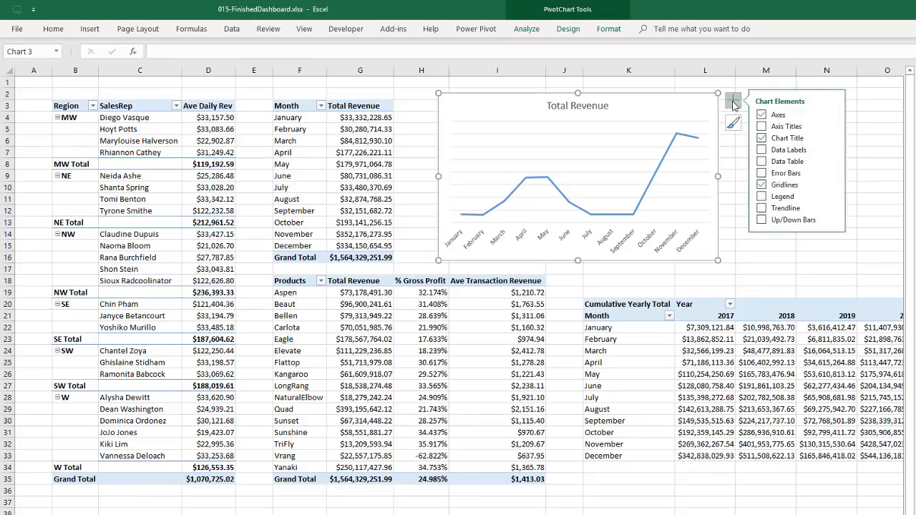
{"action": "left_click", "coordinate": [775, 153]}
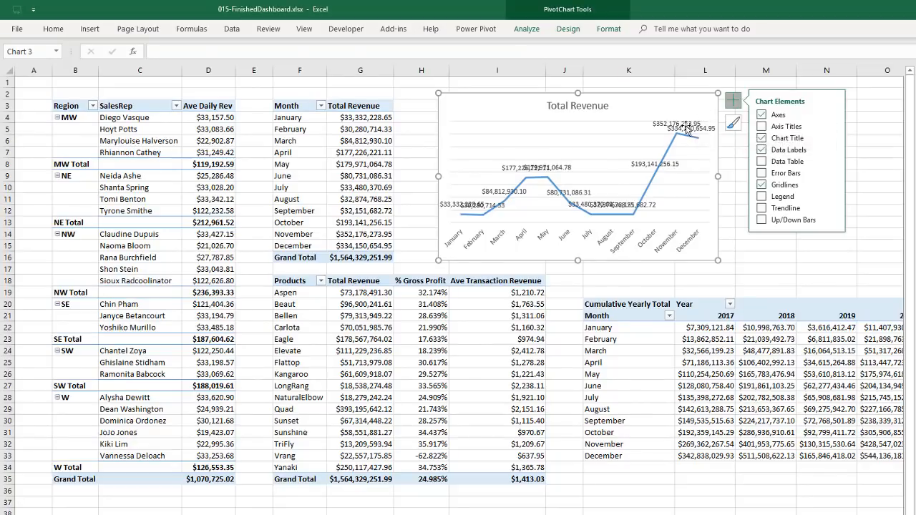
{"action": "left_click", "coordinate": [687, 129]}
{"action": "key", "text": "ctrl+1"}
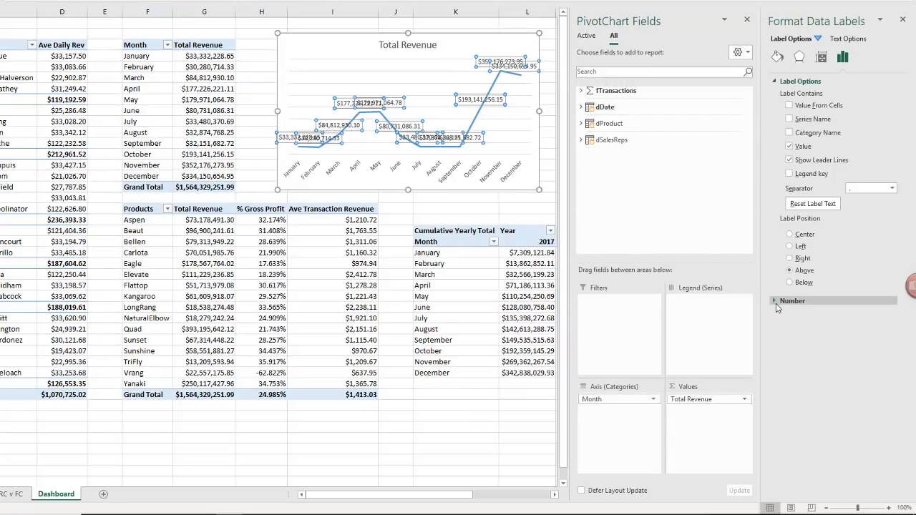
{"action": "left_click", "coordinate": [777, 302]}
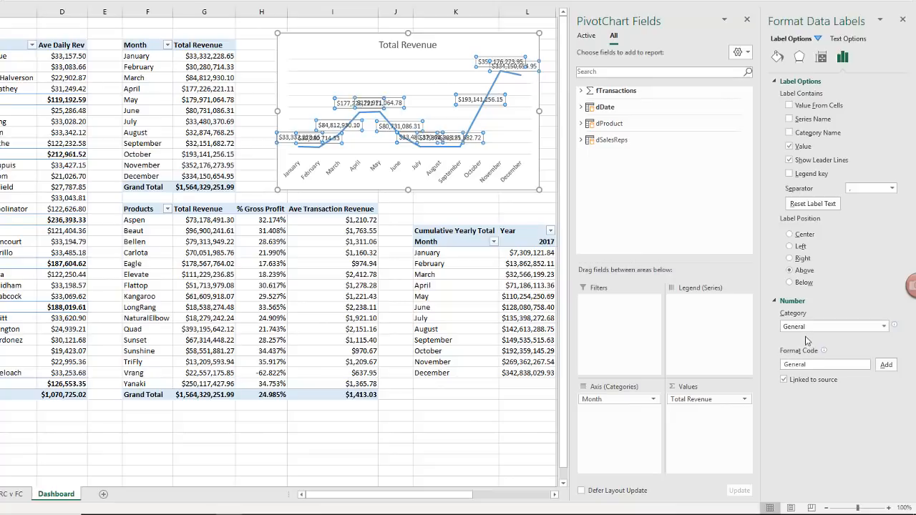
{"action": "left_click_drag", "start_coordinate": [816, 366], "coordinate": [775, 362]}
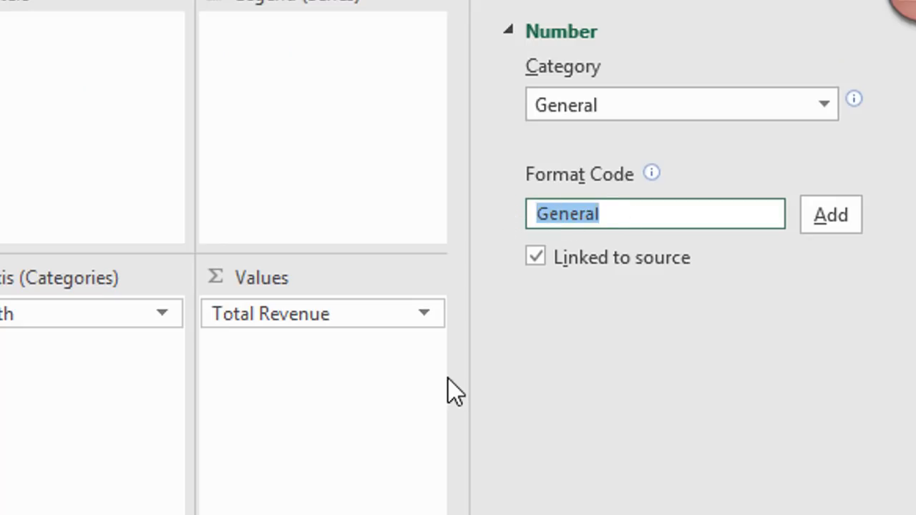
{"action": "type", "text": "#,##"}
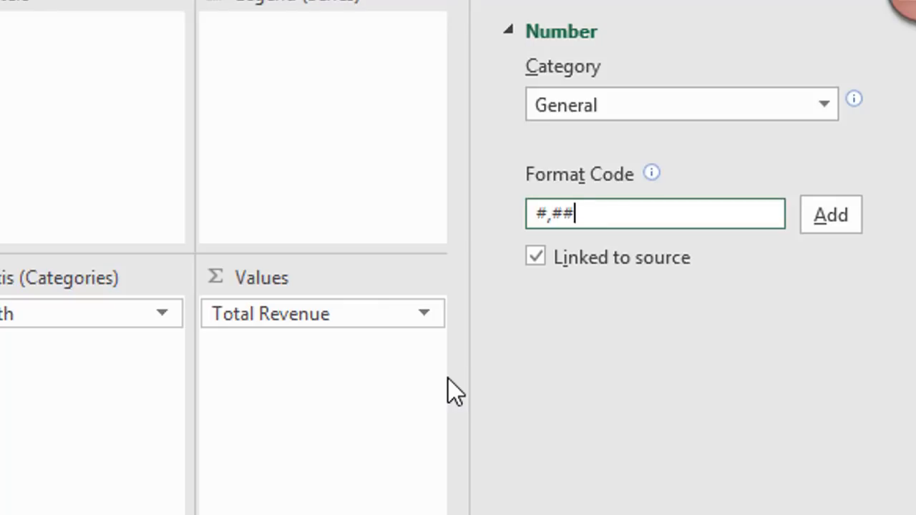
{"action": "type", "text": "0,"}
{"action": "type", "text": ",\""}
{"action": "type", "text": "M"}
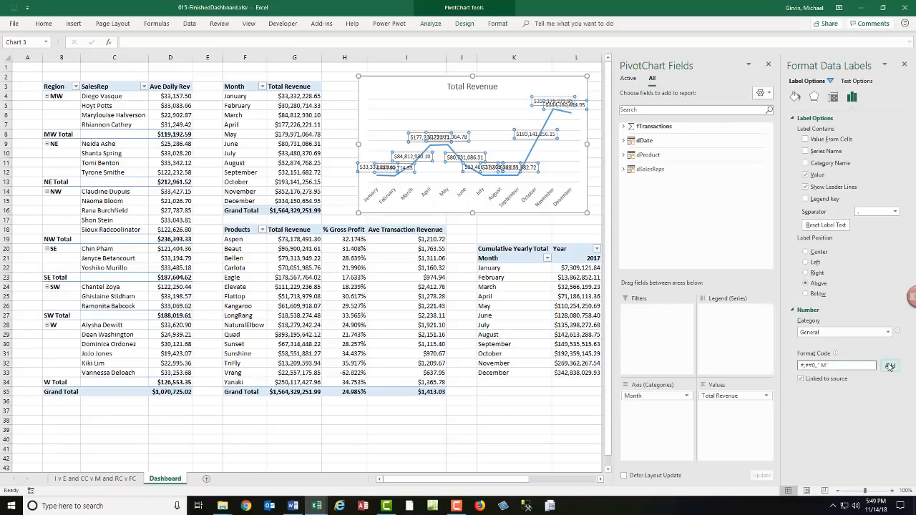
{"action": "left_click", "coordinate": [831, 215]}
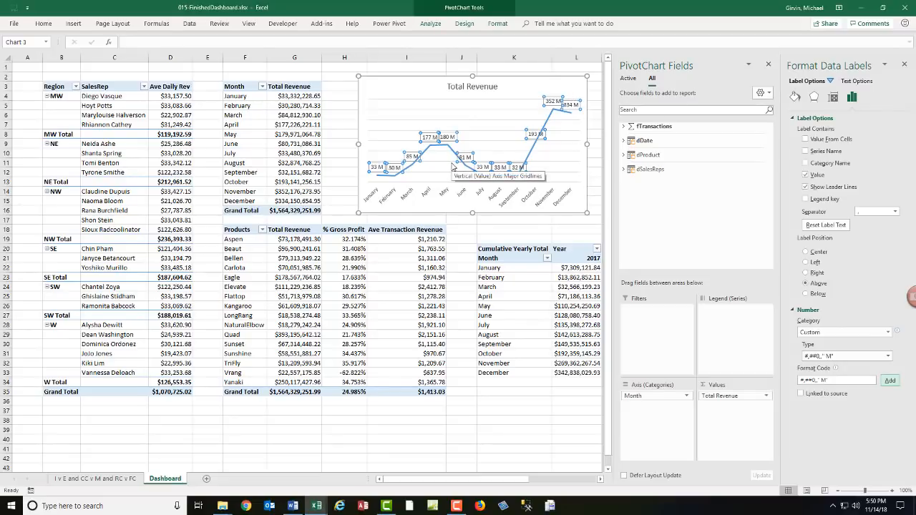
- Close the label formatting, then move and widen the line chart to span about columns J to R above the cumulative PivotTable
{"action": "left_click", "coordinate": [906, 65]}
{"action": "left_click_drag", "start_coordinate": [394, 85], "coordinate": [497, 88]}
{"action": "left_click_drag", "start_coordinate": [698, 137], "coordinate": [659, 169]}
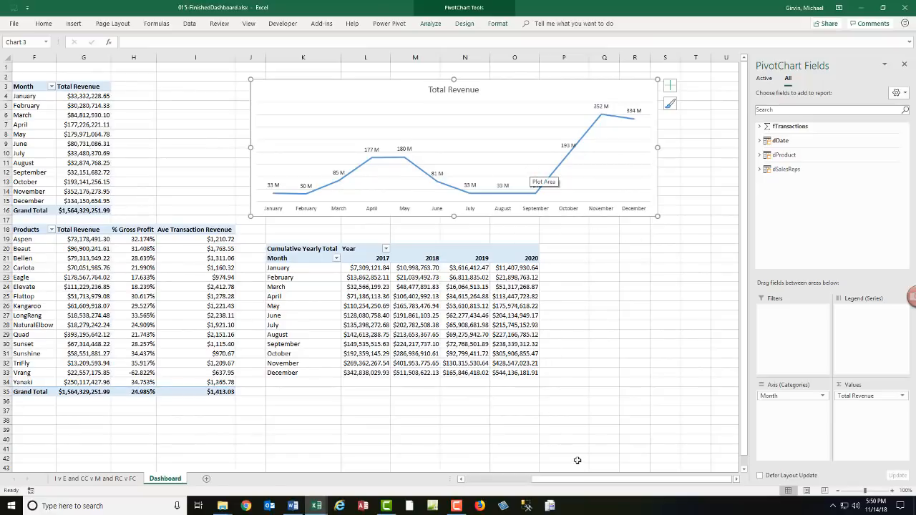
{"action": "left_click_drag", "start_coordinate": [584, 479], "coordinate": [516, 480]}
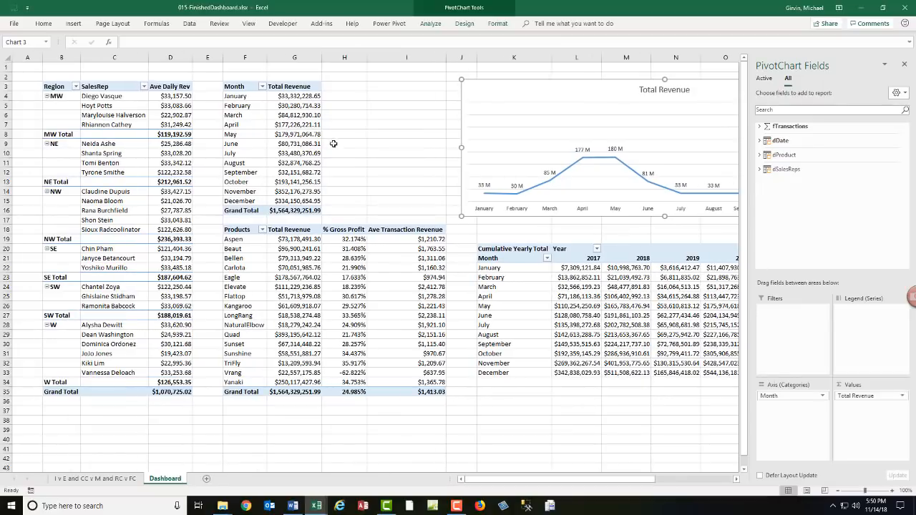
- Check the PivotTable names of the Products and Cumulative Yearly Total PivotTables in their PivotTable options
{"action": "left_click", "coordinate": [284, 107]}
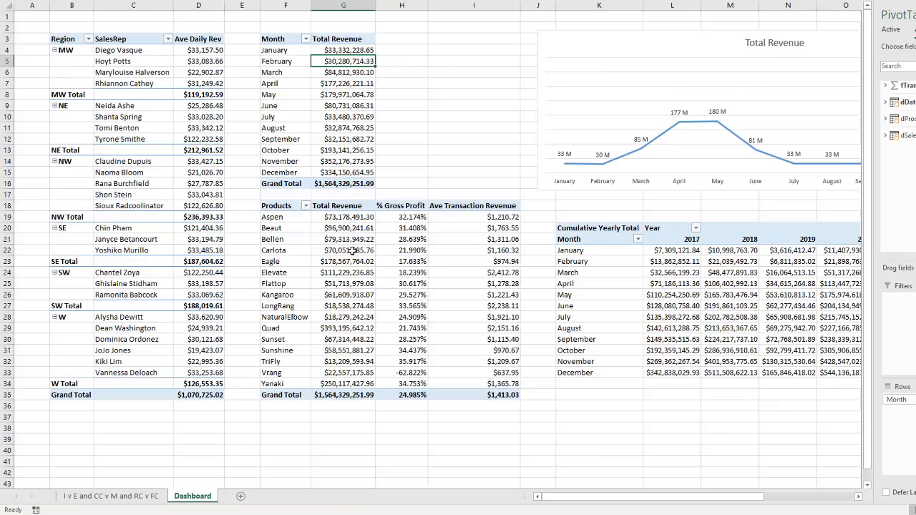
{"action": "right_click", "coordinate": [290, 217]}
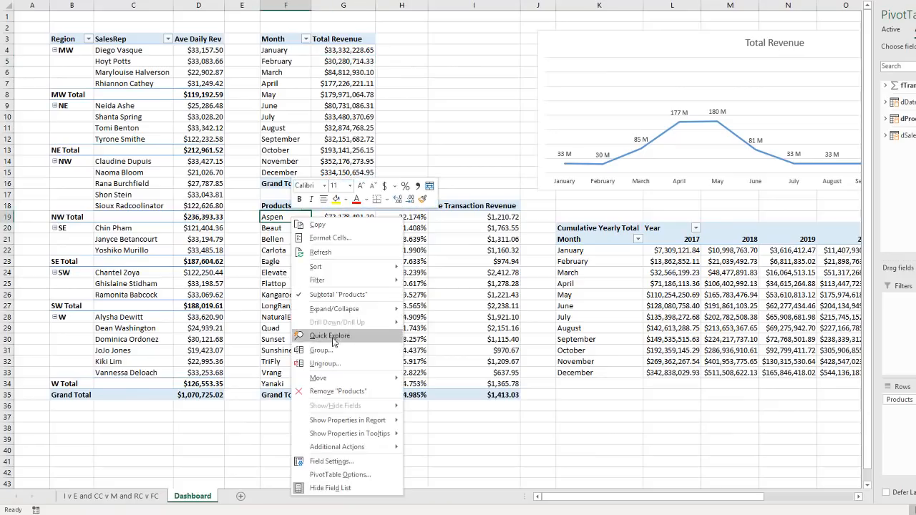
{"action": "left_click", "coordinate": [351, 478]}
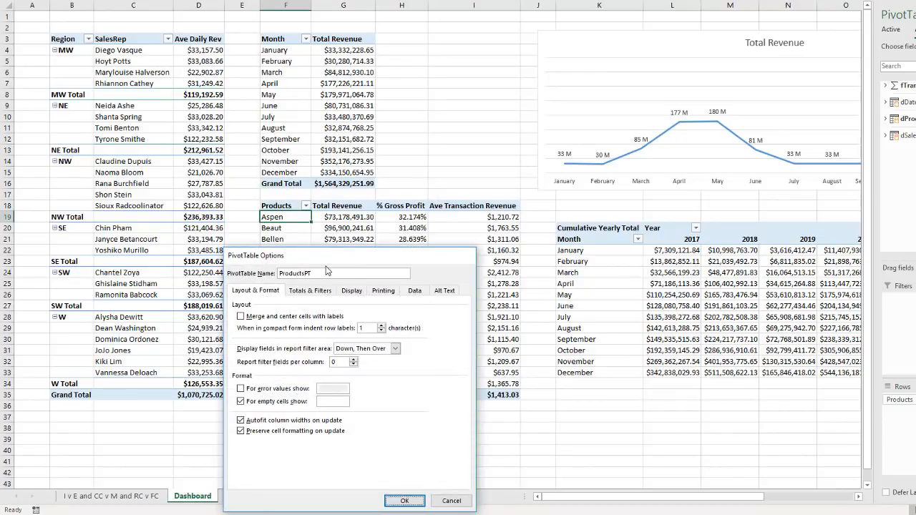
{"action": "key", "text": "Escape"}
{"action": "right_click", "coordinate": [611, 240]}
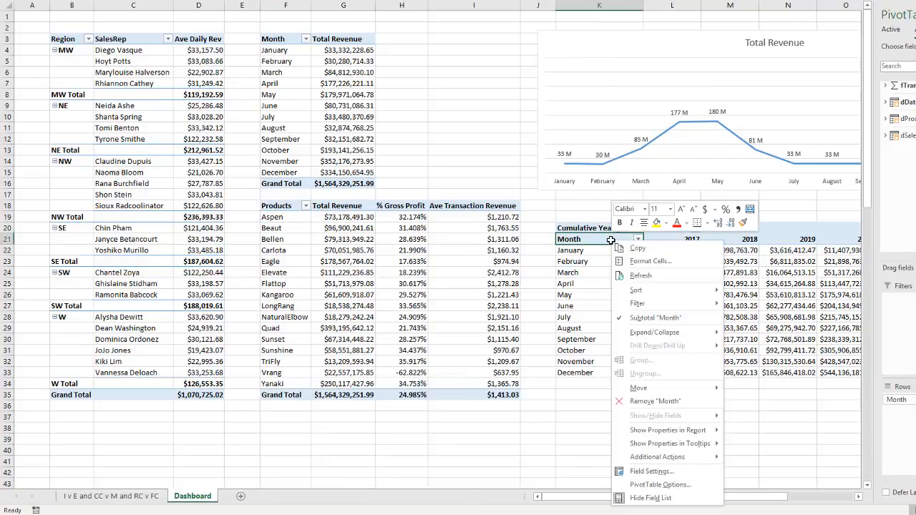
{"action": "left_click", "coordinate": [653, 486]}
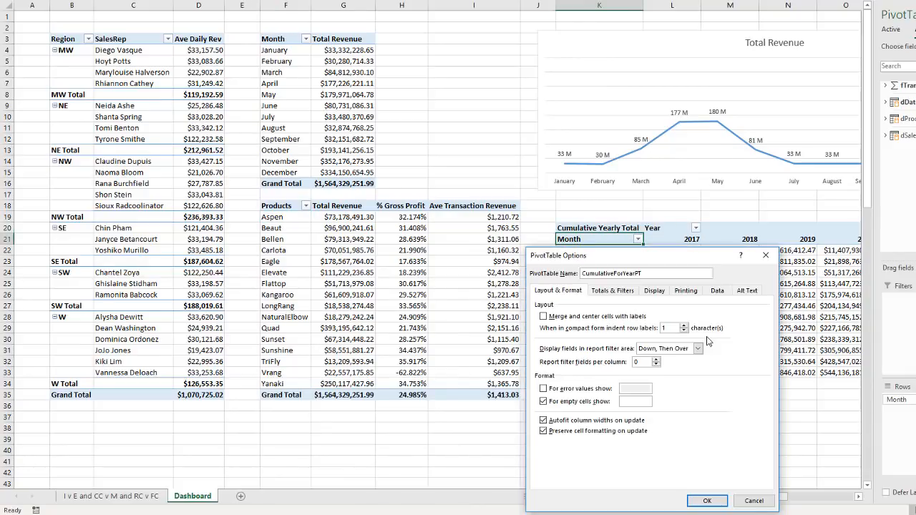
{"action": "key", "text": "Escape"}
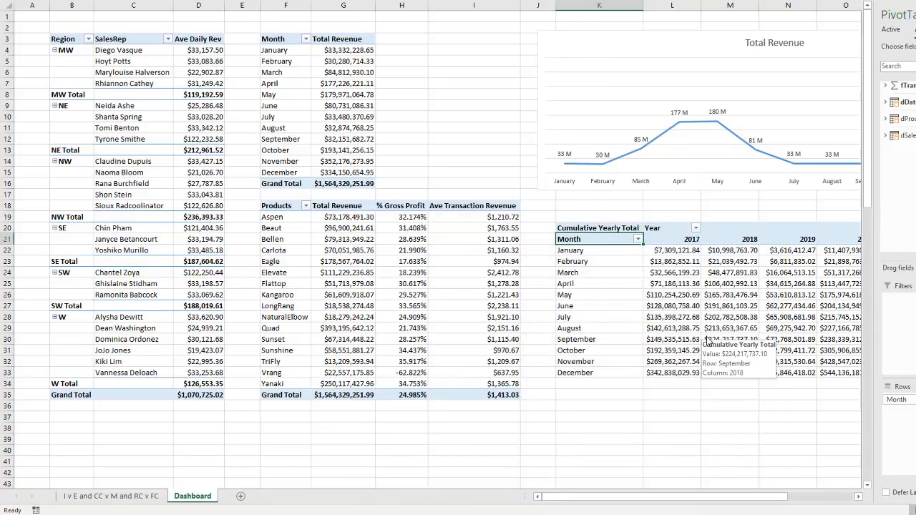
- Insert Year and Category slicers for the Month PivotTable and place them side by side over columns H and I beside it
{"action": "left_click", "coordinate": [350, 50]}
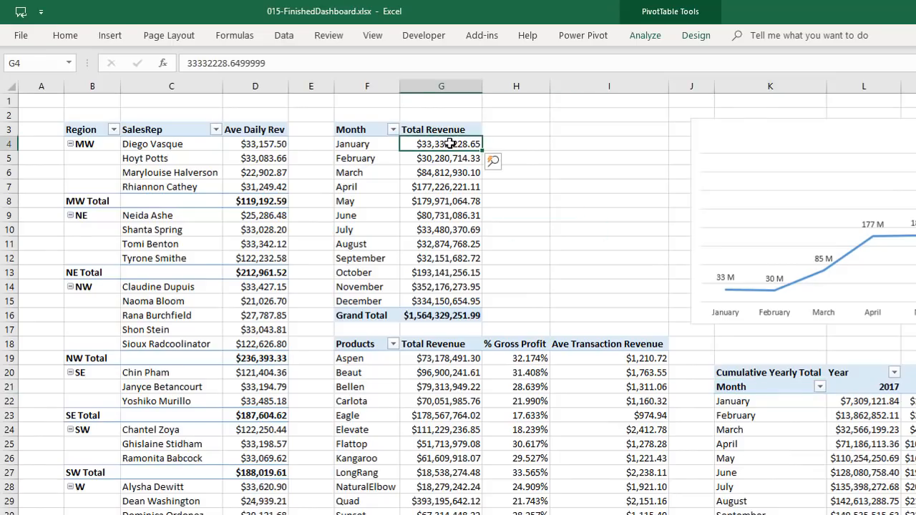
{"action": "left_click", "coordinate": [646, 36]}
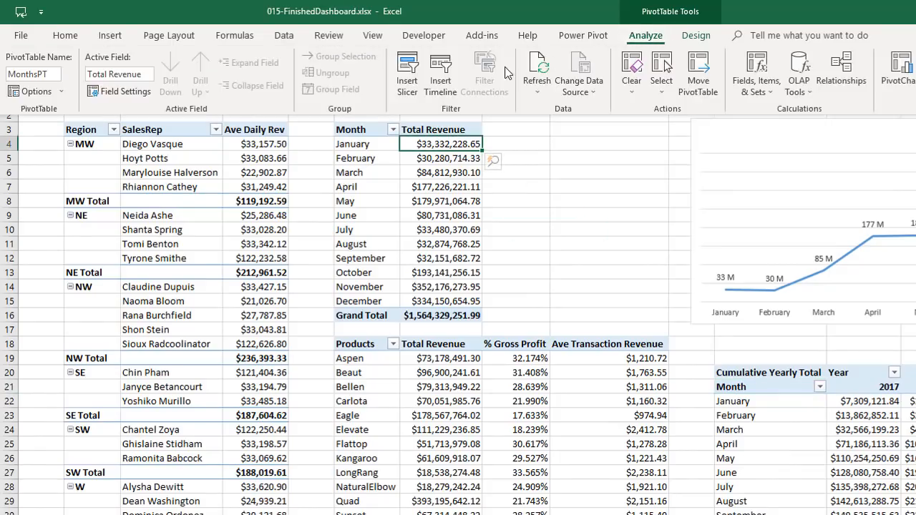
{"action": "left_click", "coordinate": [405, 78]}
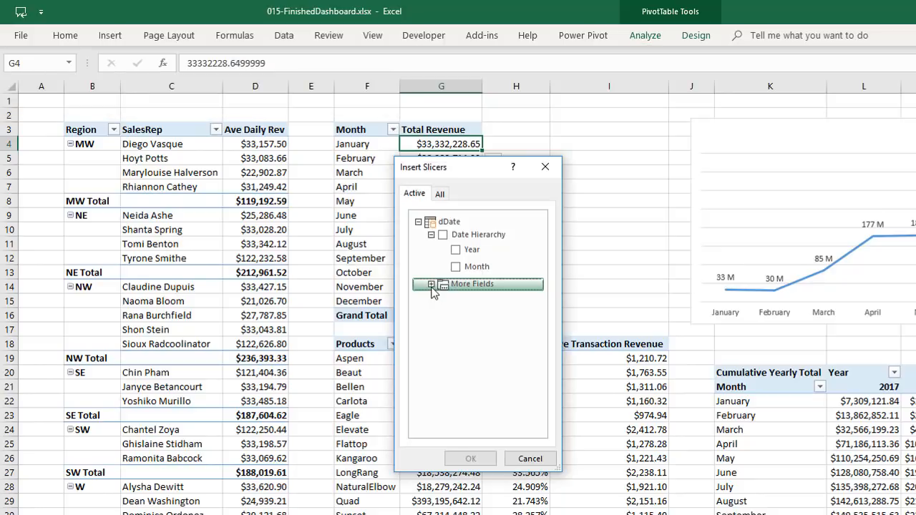
{"action": "left_click", "coordinate": [430, 285]}
{"action": "left_click", "coordinate": [457, 402]}
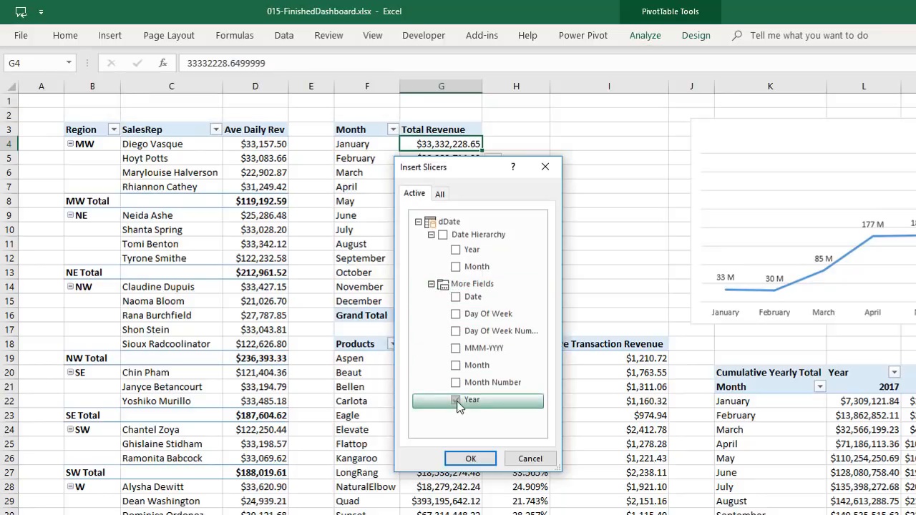
{"action": "left_click", "coordinate": [439, 194]}
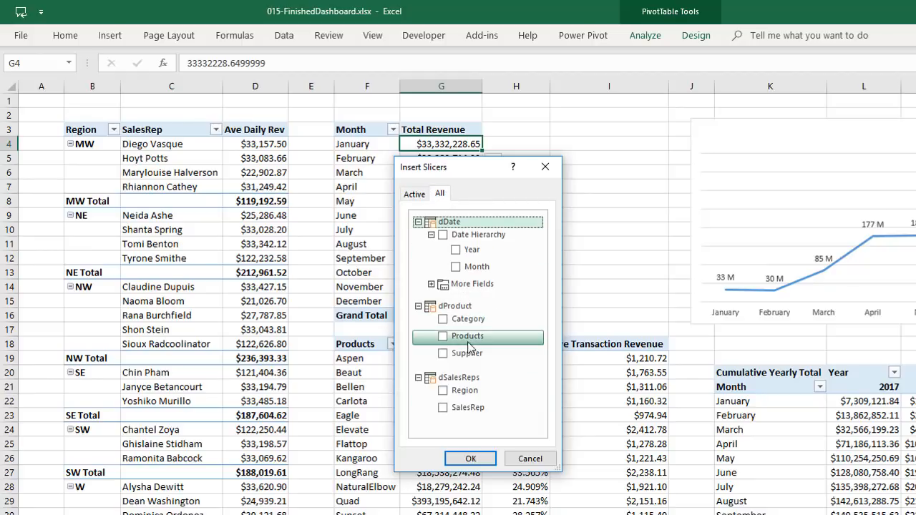
{"action": "left_click", "coordinate": [443, 320]}
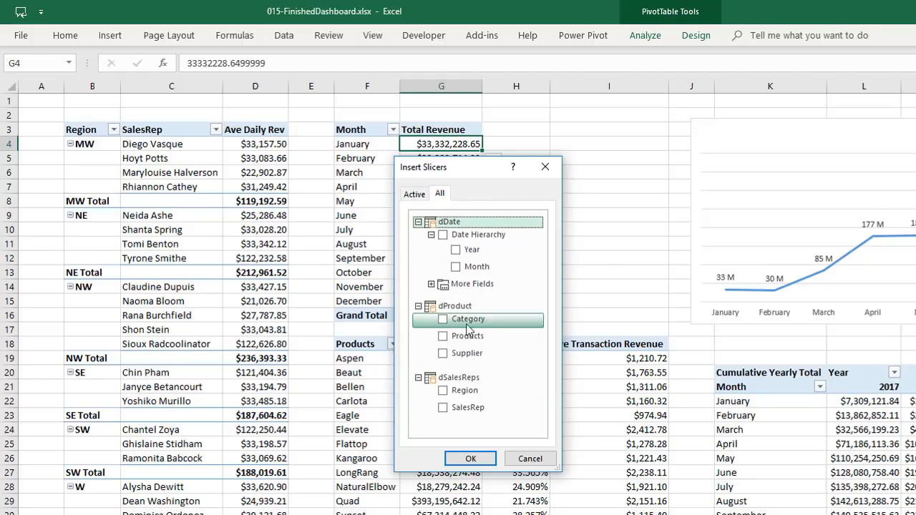
{"action": "left_click", "coordinate": [471, 459]}
{"action": "left_click_drag", "start_coordinate": [538, 348], "coordinate": [550, 136]}
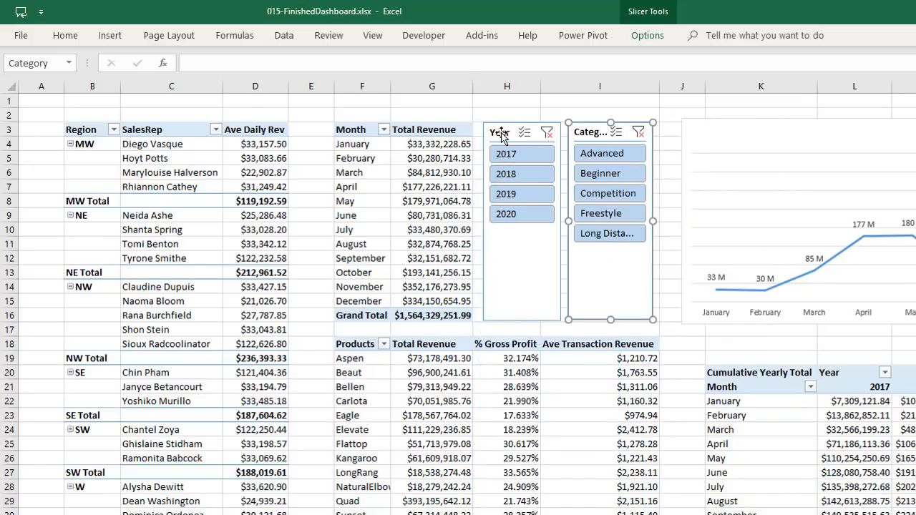
- Connect the Year slicer to the ProductsPT and RegionSalesRepPT PivotTables as well
{"action": "right_click", "coordinate": [502, 134]}
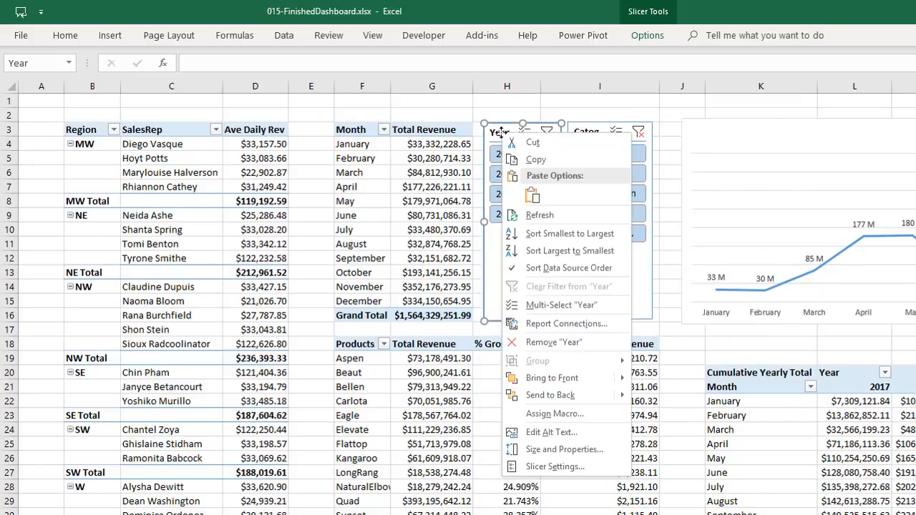
{"action": "left_click", "coordinate": [550, 327]}
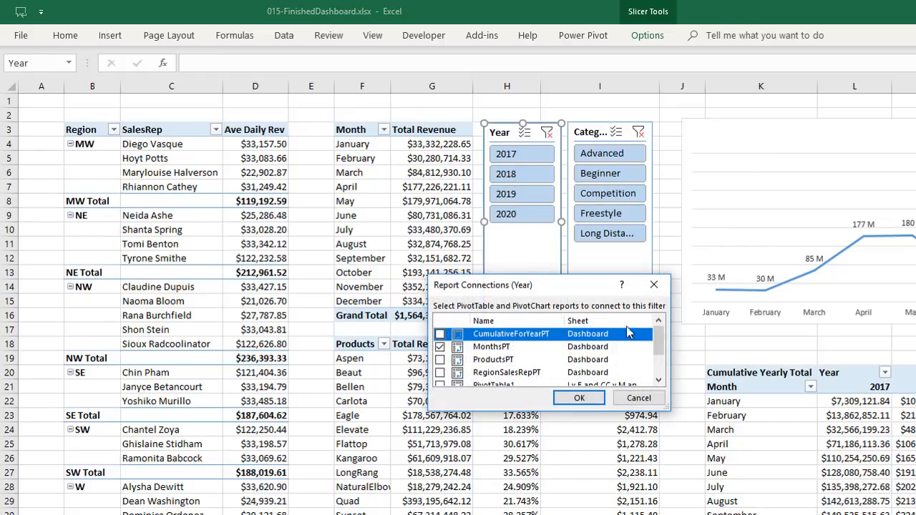
{"action": "mouse_move", "coordinate": [660, 341]}
{"action": "left_mouse_down"}
{"action": "mouse_move", "coordinate": [661, 365]}
{"action": "mouse_move", "coordinate": [659, 330]}
{"action": "left_mouse_up"}
{"action": "left_click", "coordinate": [440, 359]}
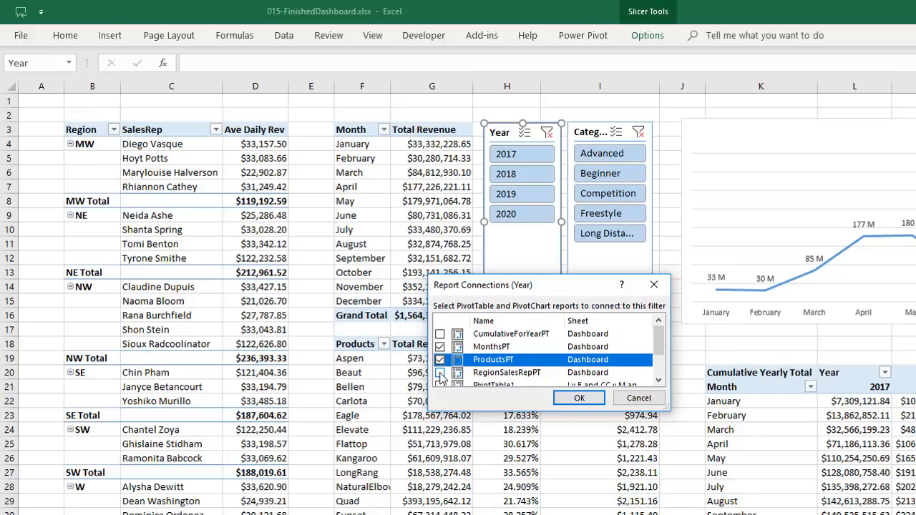
{"action": "left_click", "coordinate": [441, 373]}
{"action": "left_click", "coordinate": [579, 398]}
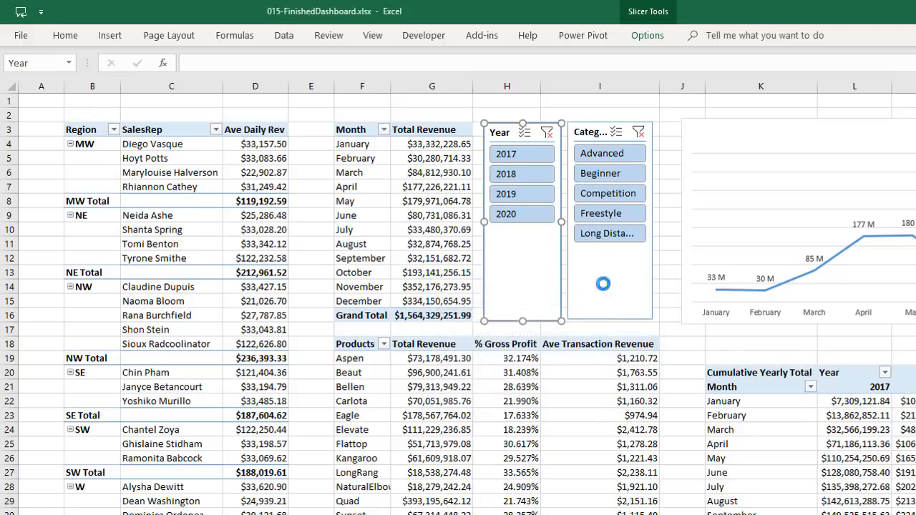
- Connect the Category slicer to the CumulativeForYearPT, ProductsPT and RegionSalesRepPT PivotTables as well
{"action": "left_click", "coordinate": [591, 131]}
{"action": "right_click", "coordinate": [591, 132]}
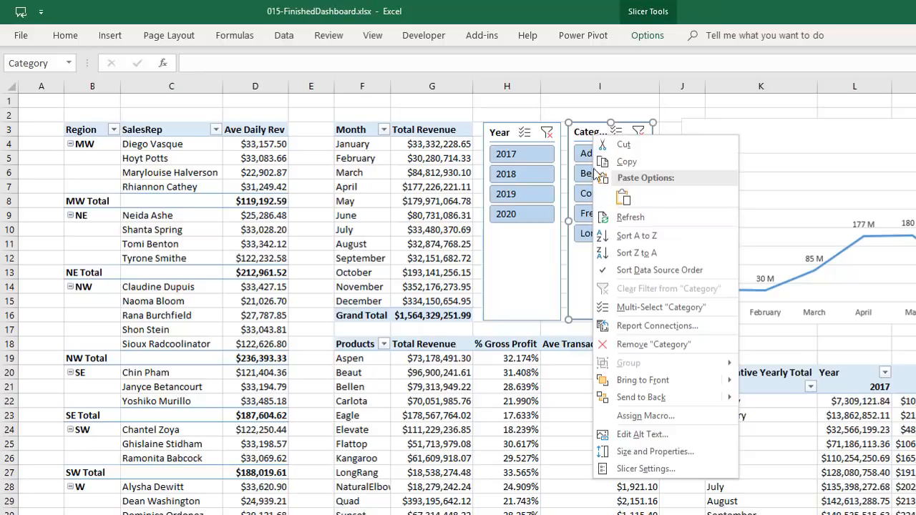
{"action": "left_click", "coordinate": [639, 326]}
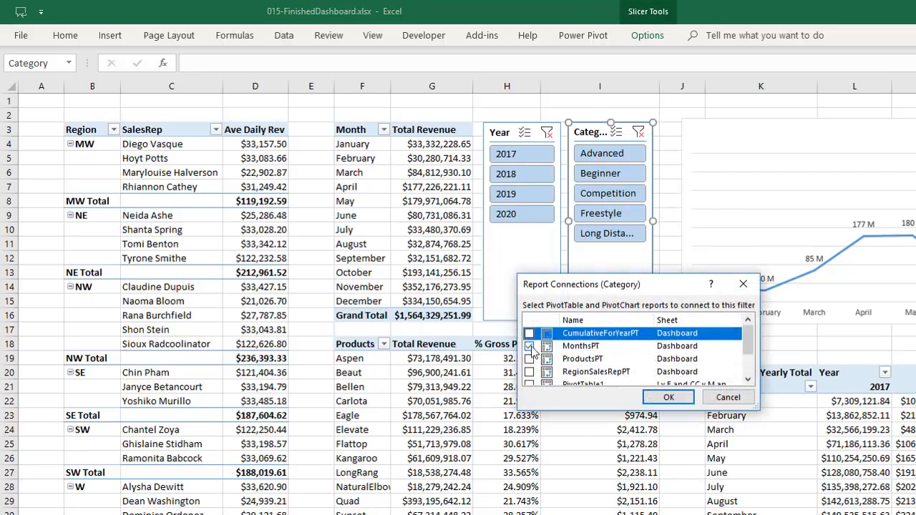
{"action": "left_click", "coordinate": [529, 333]}
{"action": "left_click", "coordinate": [529, 358]}
{"action": "left_click", "coordinate": [529, 372]}
{"action": "left_click", "coordinate": [669, 398]}
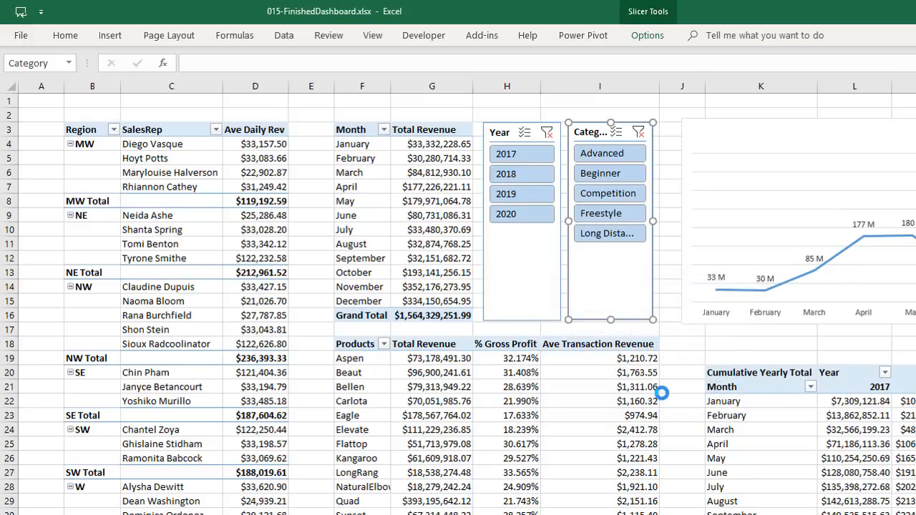
- Apply a light green PivotTable style to the dashboard's PivotTables and a matching green style to the Year and Category slicers
{"action": "left_click", "coordinate": [183, 130]}
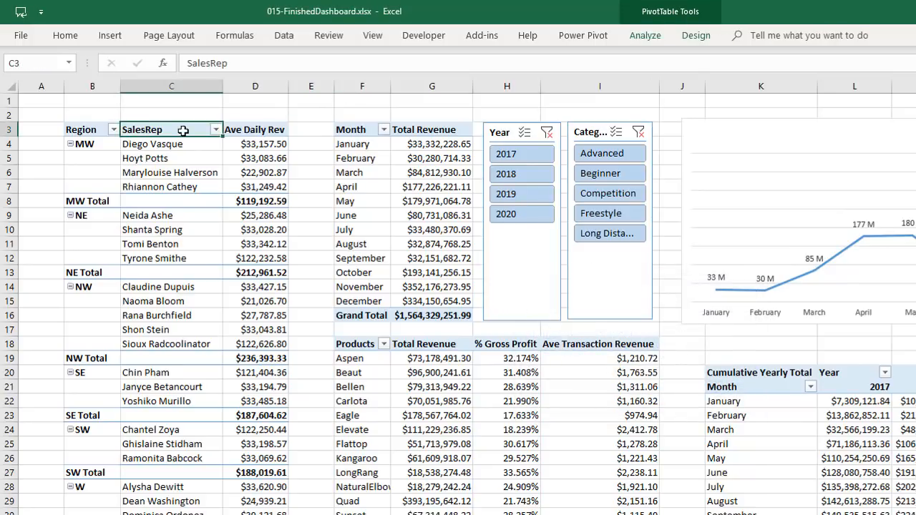
{"action": "left_click", "coordinate": [689, 37]}
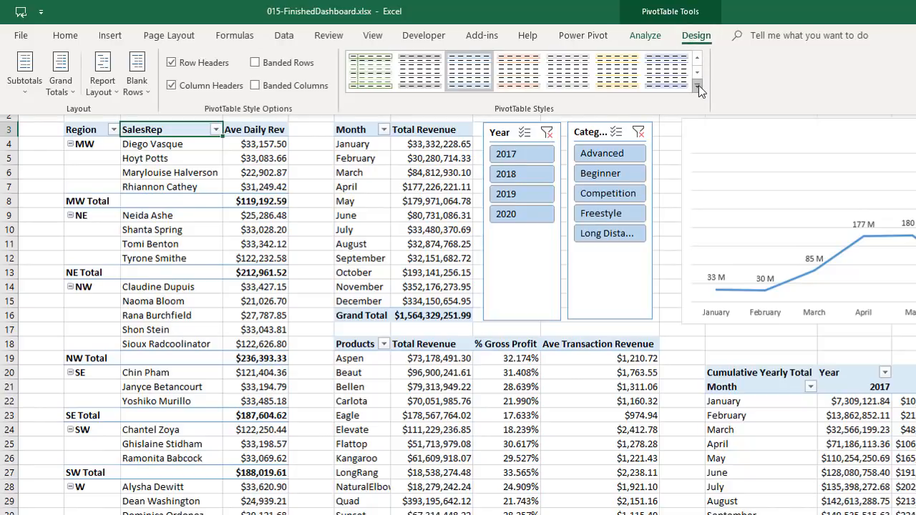
{"action": "left_click", "coordinate": [698, 85]}
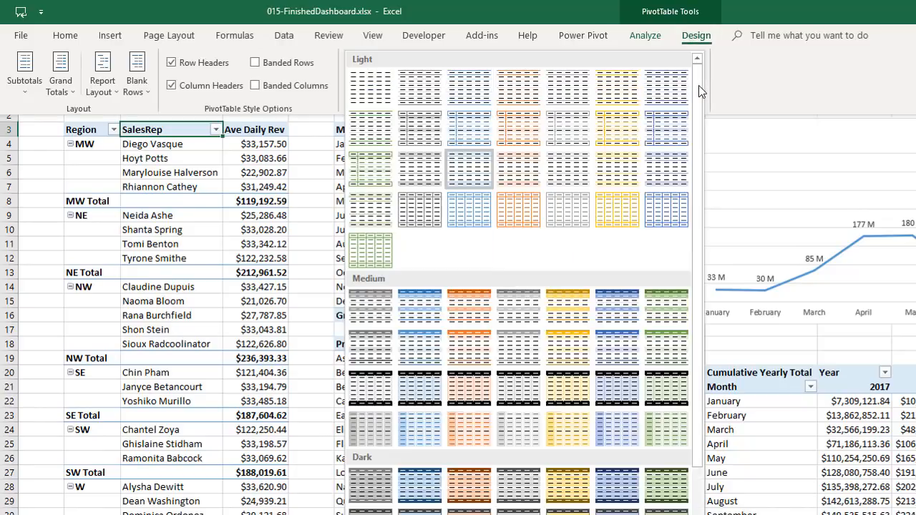
{"action": "left_click", "coordinate": [382, 216]}
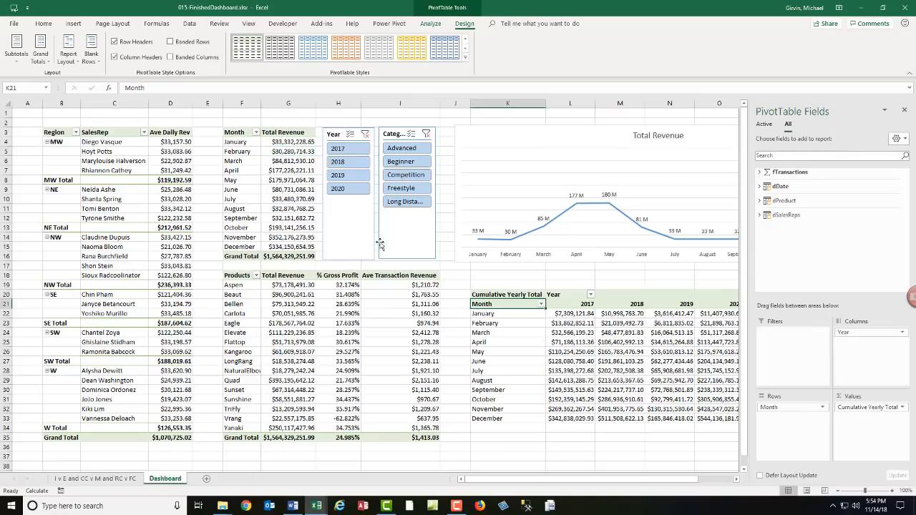
{"action": "left_click", "coordinate": [335, 138]}
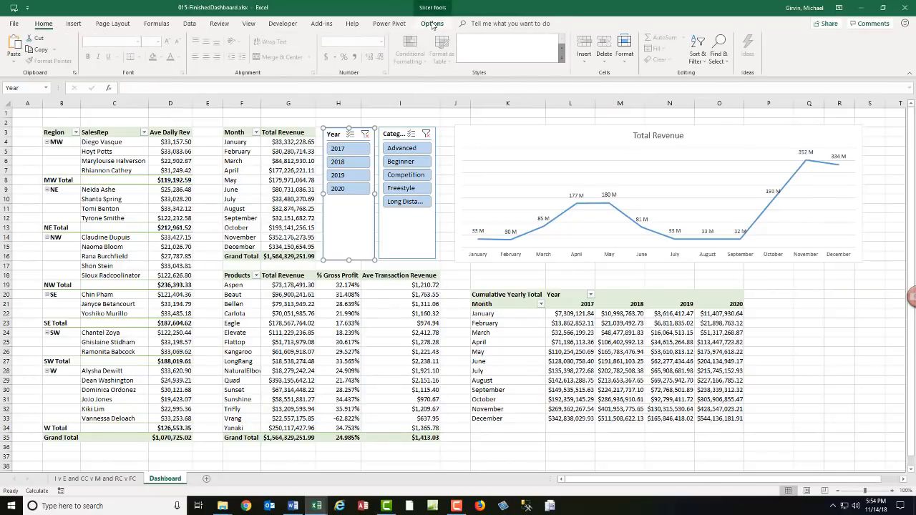
{"action": "left_click", "coordinate": [433, 24]}
- Create a Top 10 Items conditional formatting rule on Ave Daily Rev cell D5 and set its rank to the top 5
{"action": "left_click", "coordinate": [175, 152]}
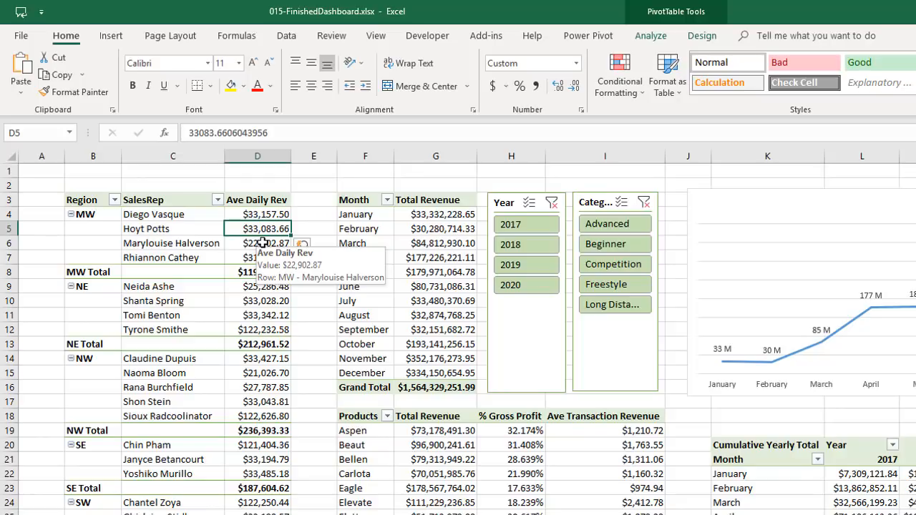
{"action": "left_click", "coordinate": [637, 94]}
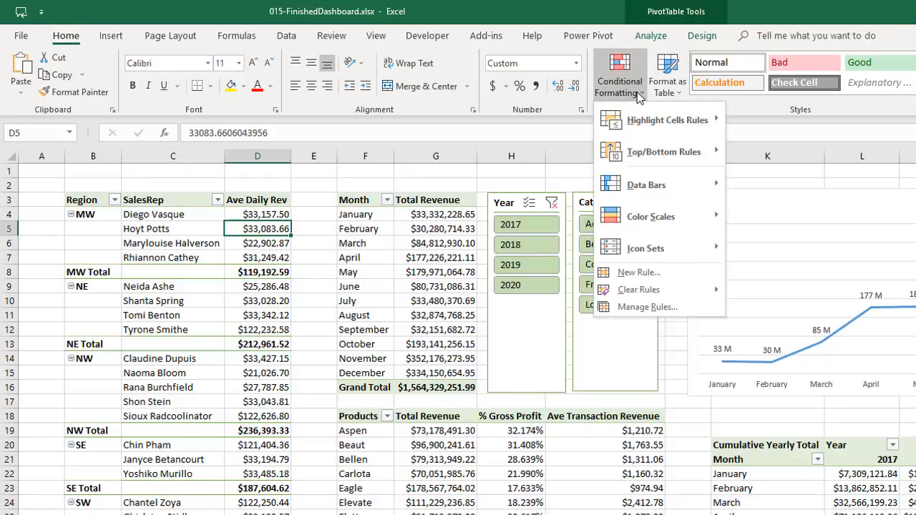
{"action": "mouse_move", "coordinate": [652, 150]}
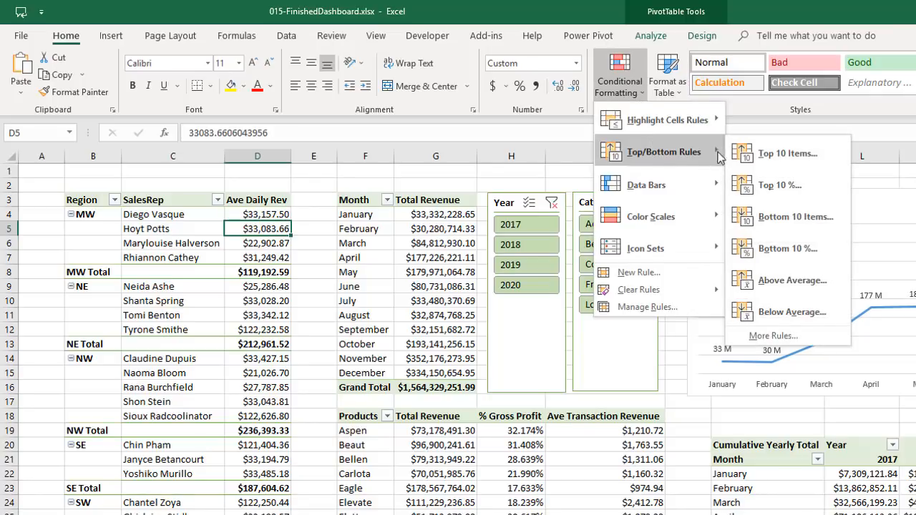
{"action": "left_click", "coordinate": [769, 154]}
{"action": "left_click", "coordinate": [408, 311]}
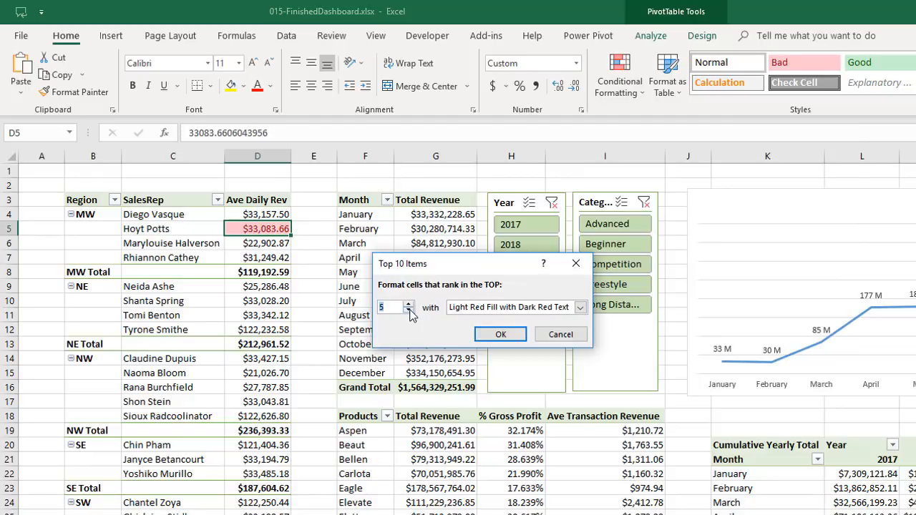
- Give the top 5 rule a custom dark green fill with white font and apply it to all "Ave Daily Rev" values for "SalesRep"
{"action": "left_click", "coordinate": [580, 307]}
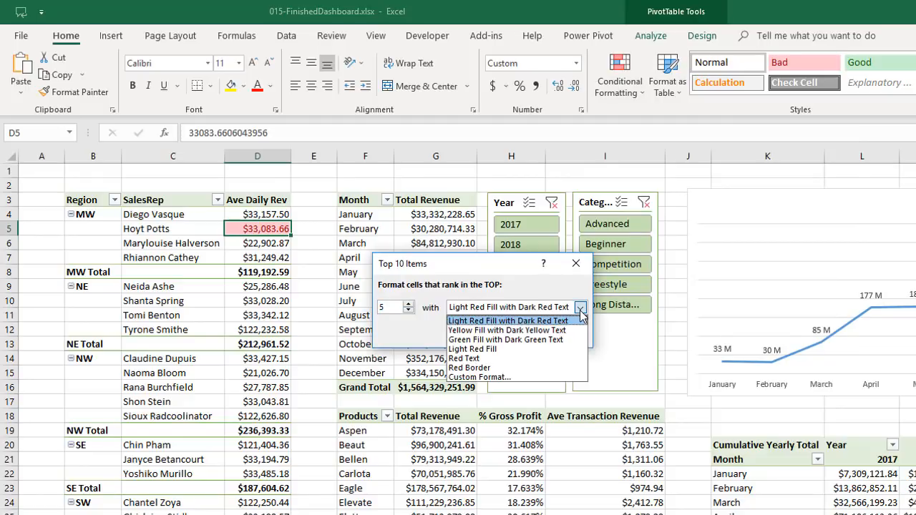
{"action": "left_click", "coordinate": [525, 378]}
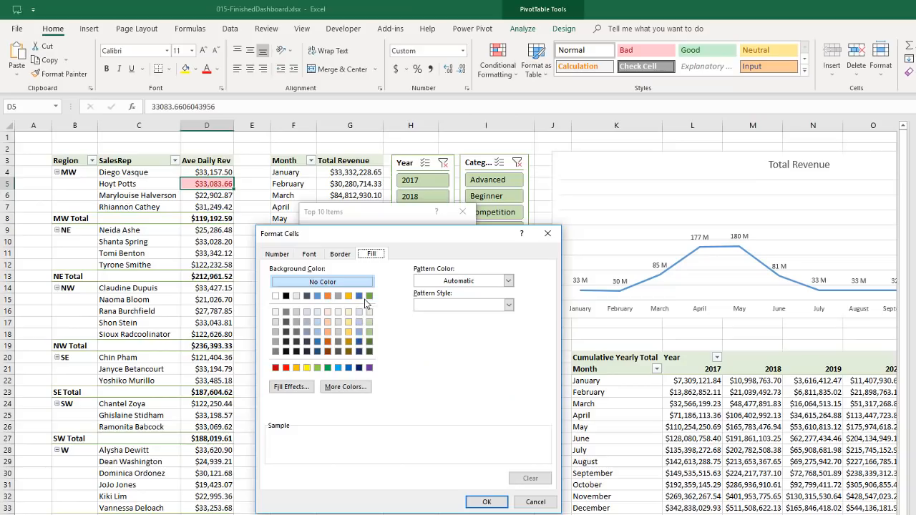
{"action": "left_click", "coordinate": [460, 438]}
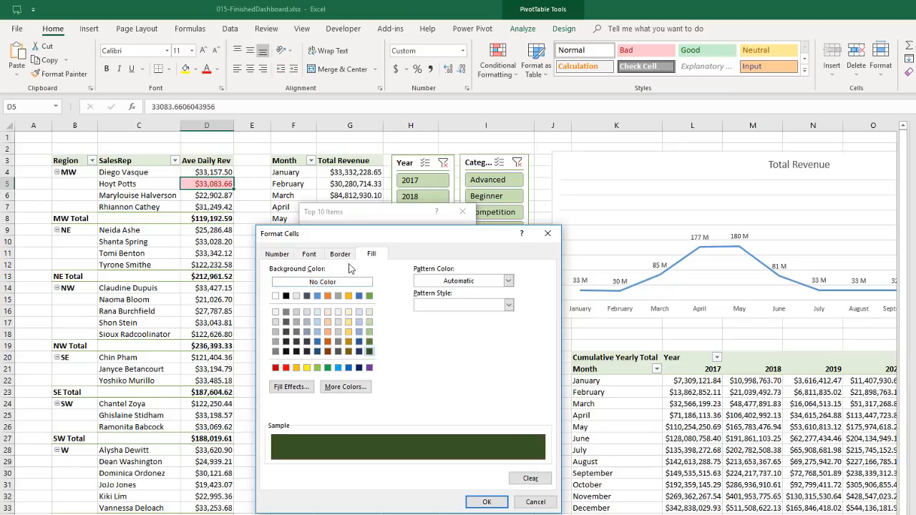
{"action": "left_click", "coordinate": [309, 255]}
{"action": "left_click", "coordinate": [486, 350]}
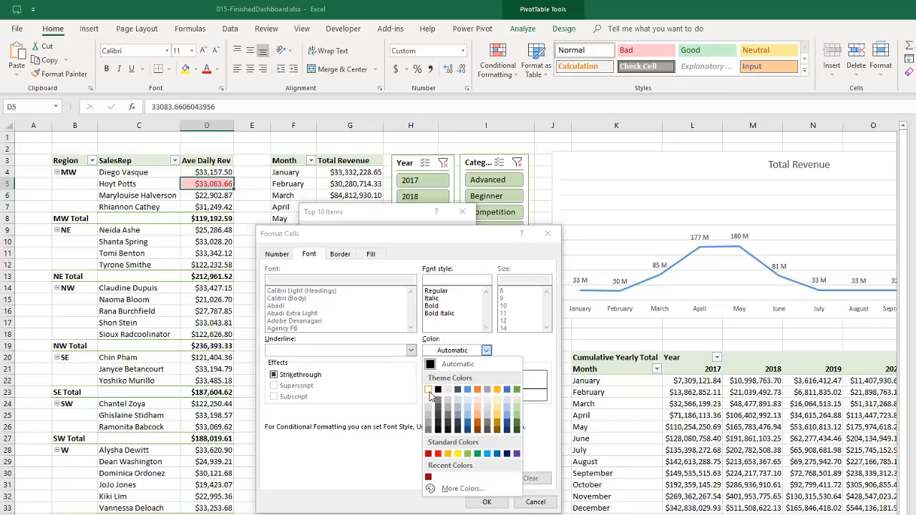
{"action": "left_click", "coordinate": [428, 389]}
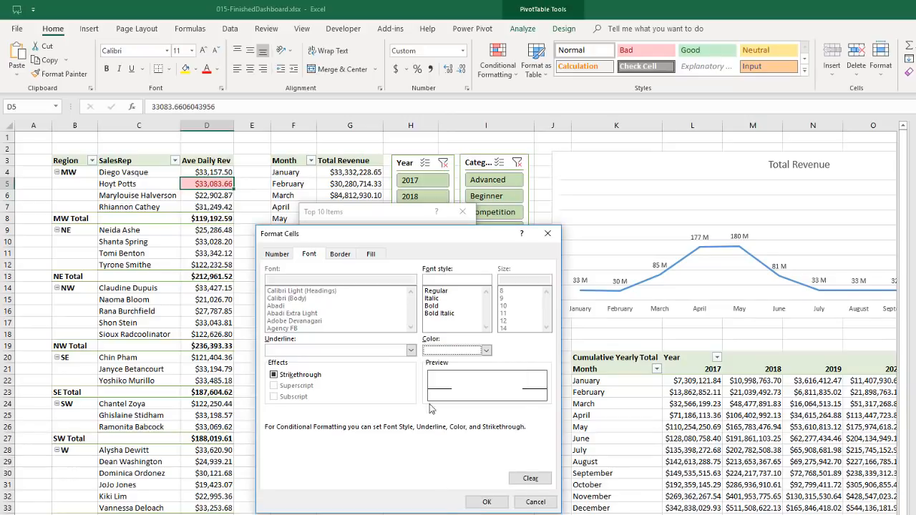
{"action": "left_click", "coordinate": [488, 503]}
{"action": "left_click", "coordinate": [412, 270]}
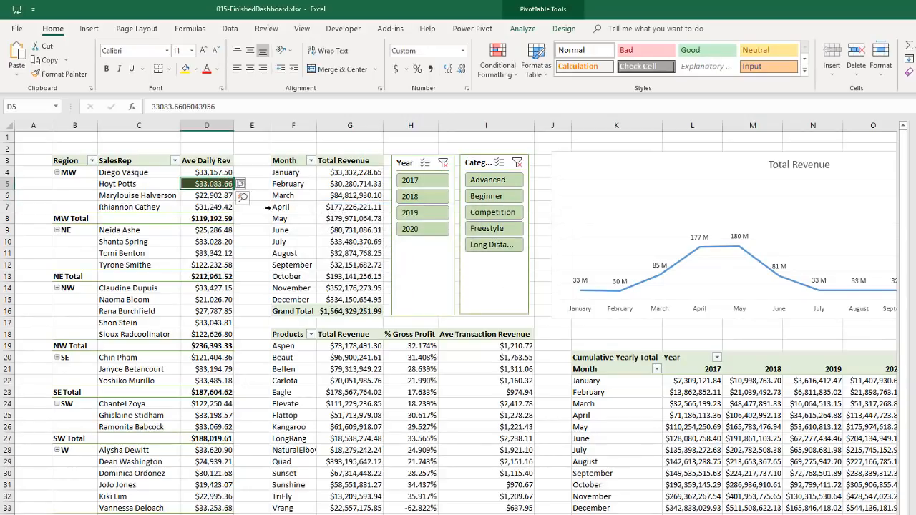
{"action": "left_click", "coordinate": [249, 187]}
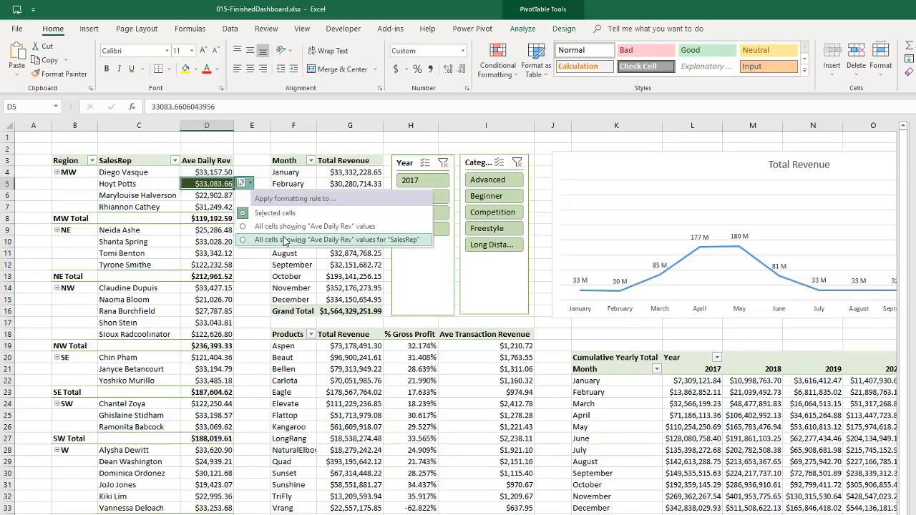
{"action": "left_click", "coordinate": [284, 242]}
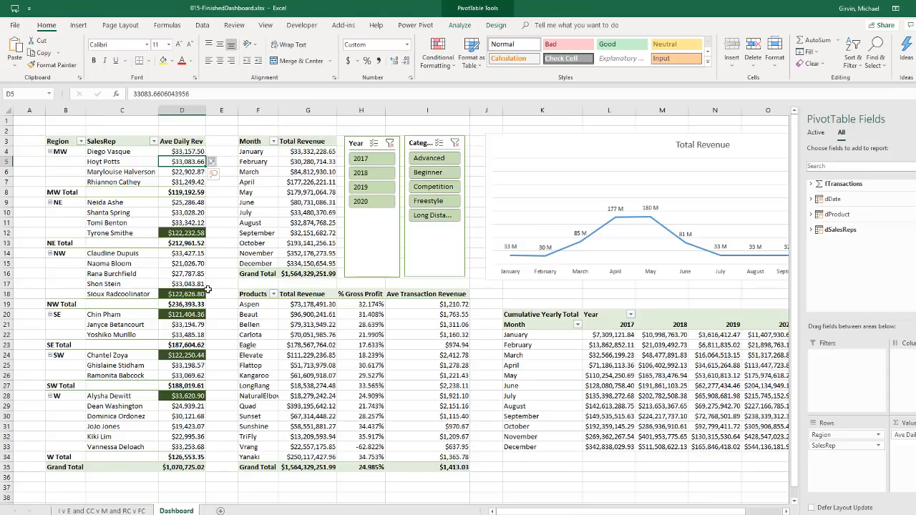
- Create a Top 10 Items conditional formatting rule on Total Revenue cell G19 of the Products PivotTable and set its rank to the top 5
{"action": "mouse_move", "coordinate": [194, 424]}
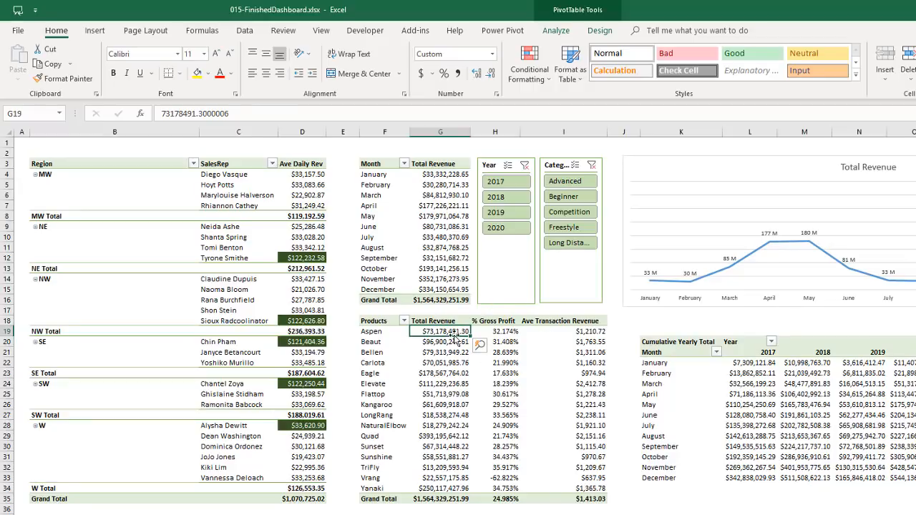
{"action": "left_click", "coordinate": [552, 74]}
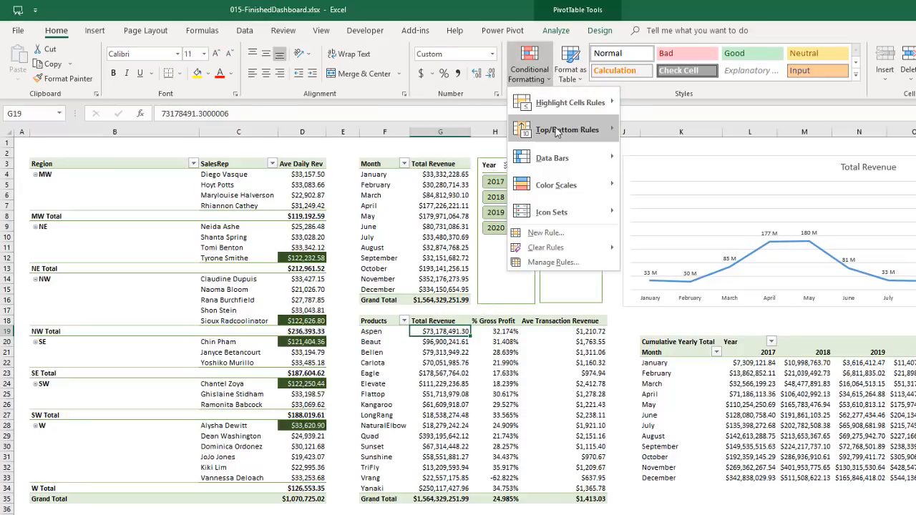
{"action": "mouse_move", "coordinate": [558, 131]}
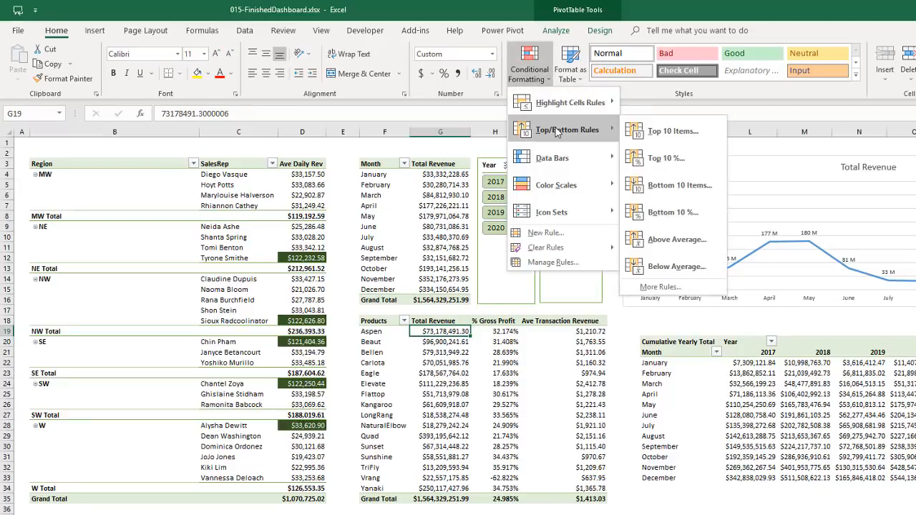
{"action": "left_click", "coordinate": [658, 143]}
{"action": "left_click", "coordinate": [349, 266]}
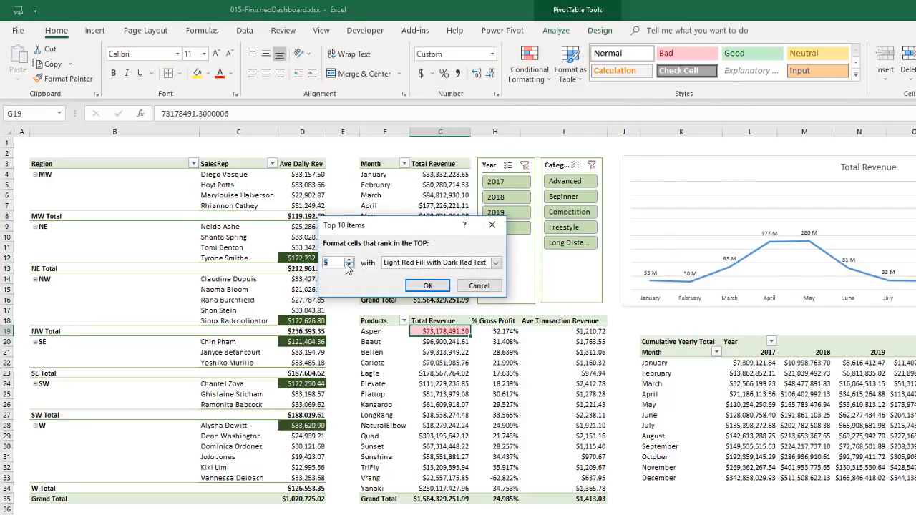
- Give the Total Revenue top 5 rule a custom format with bold red font
{"action": "left_click", "coordinate": [495, 263]}
{"action": "left_click", "coordinate": [458, 323]}
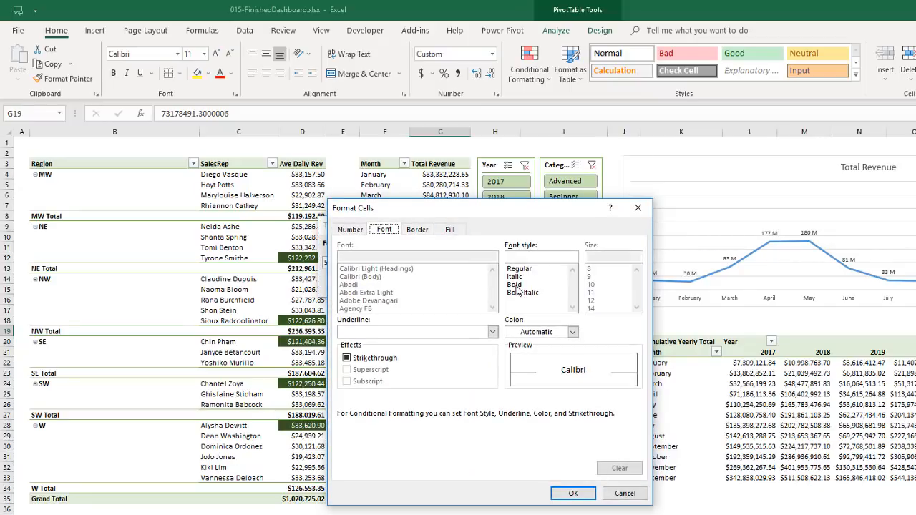
{"action": "left_click", "coordinate": [514, 285]}
{"action": "left_click", "coordinate": [573, 332]}
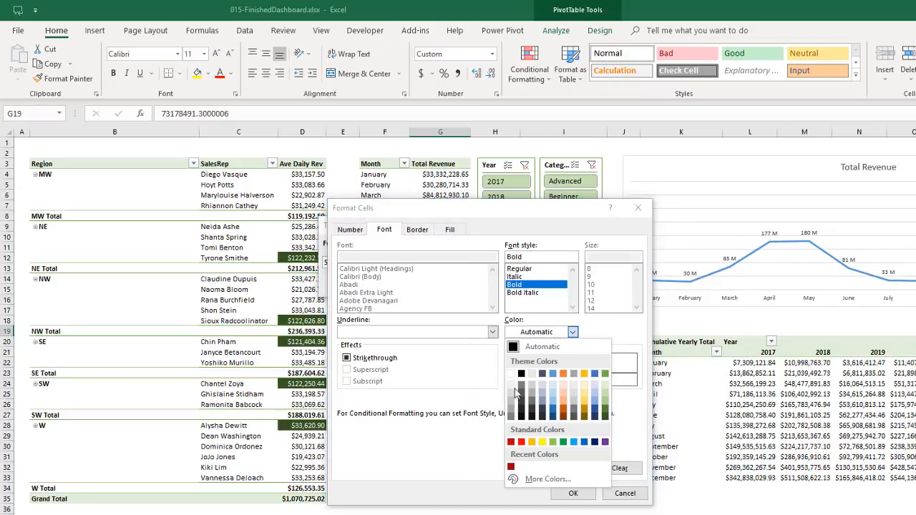
{"action": "left_click", "coordinate": [521, 441]}
{"action": "left_click", "coordinate": [573, 493]}
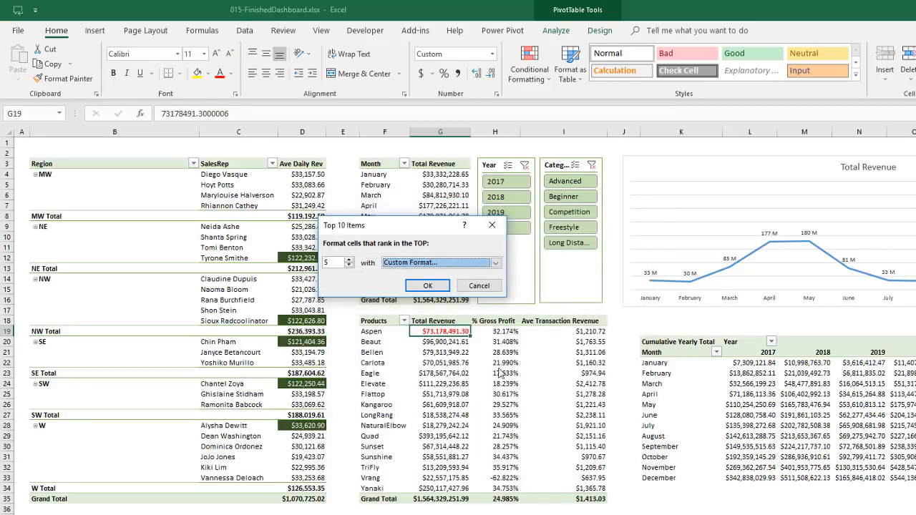
{"action": "left_click", "coordinate": [427, 287]}
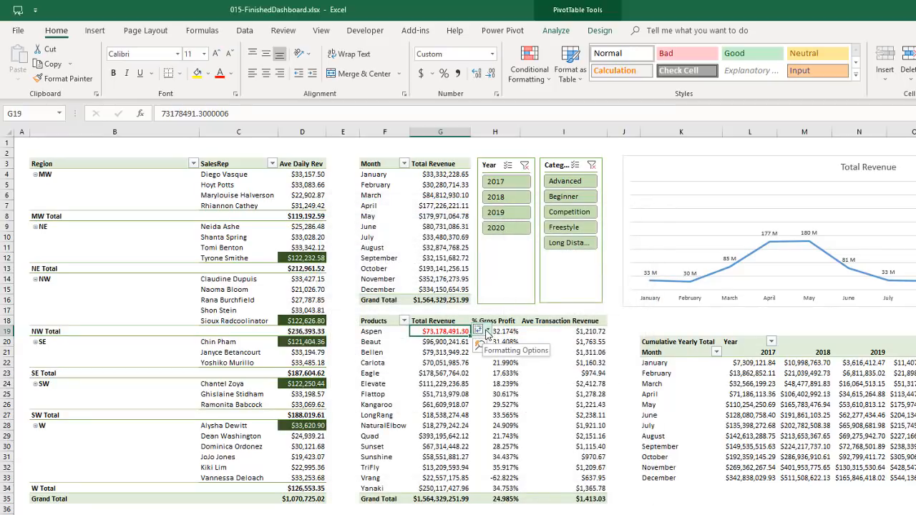
- Apply the top 5 rule to all "Total Revenue" values for "Products", and format % Gross Profit and Ave Transaction Revenue the same way
{"action": "left_click", "coordinate": [487, 333]}
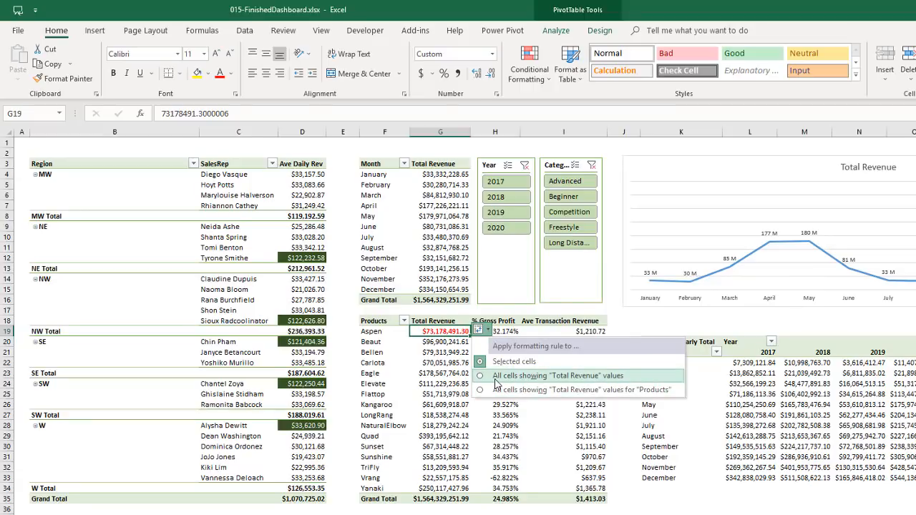
{"action": "left_click", "coordinate": [553, 383]}
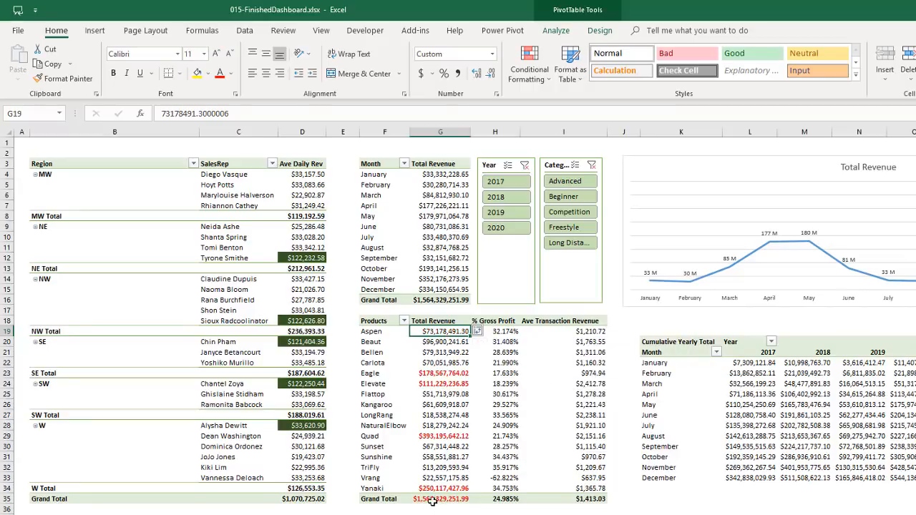
{"action": "left_click", "coordinate": [478, 330]}
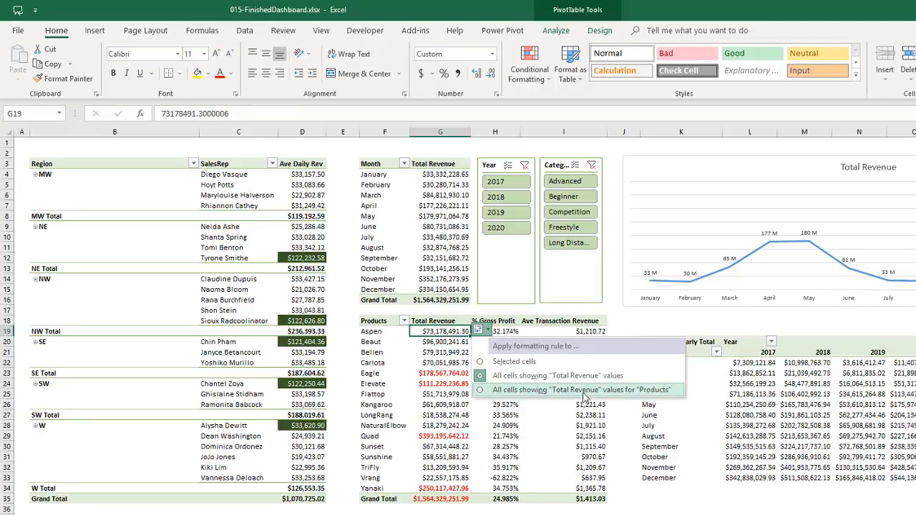
{"action": "left_click", "coordinate": [651, 391]}
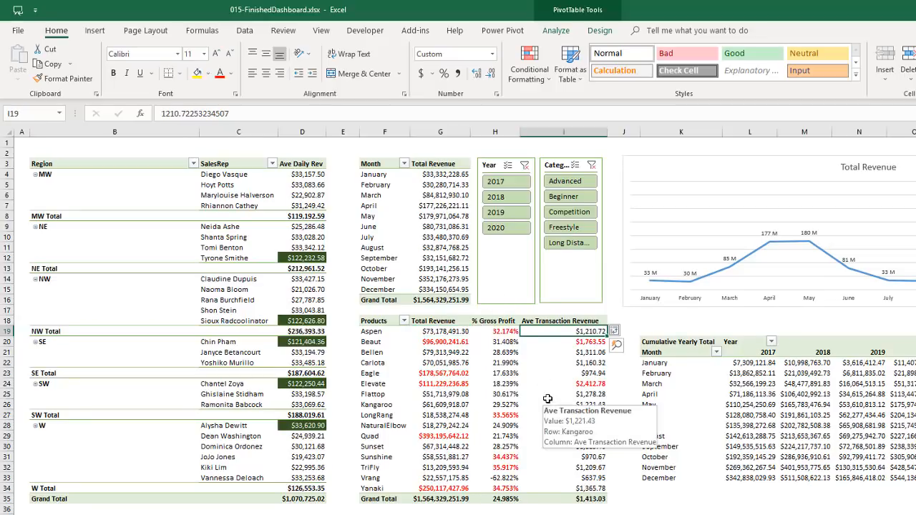
{"action": "left_click", "coordinate": [554, 358]}
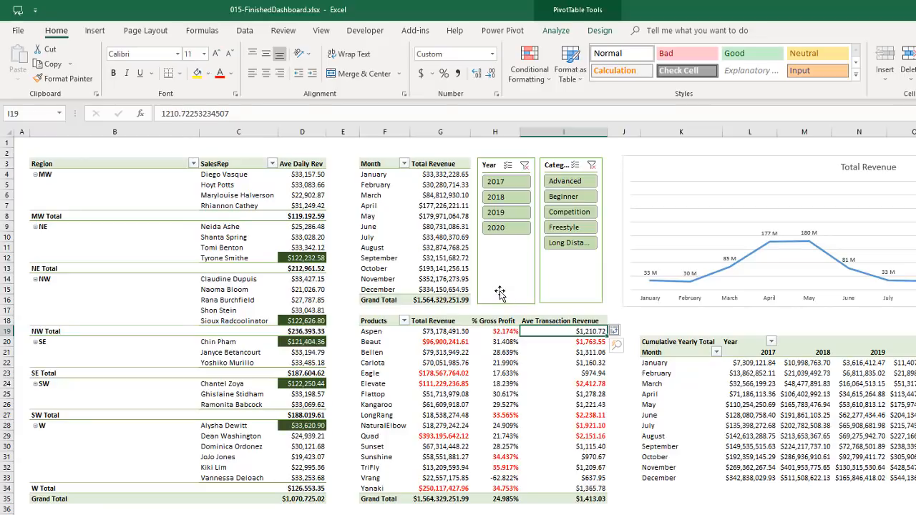
- Compare the highlighted Total Revenue and % Gross Profit values for Quad, LongRang and Yanaki in the Products PivotTable
{"action": "mouse_move", "coordinate": [555, 362]}
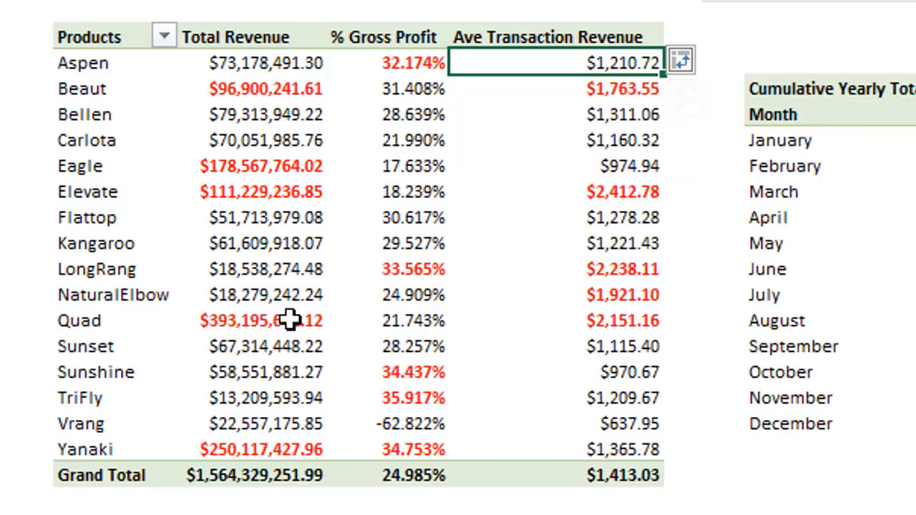
{"action": "left_click", "coordinate": [279, 322]}
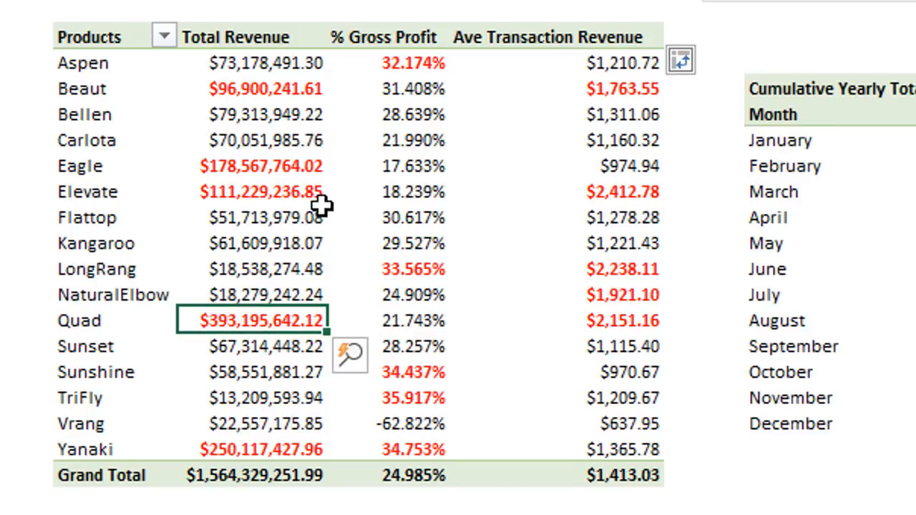
{"action": "left_click", "coordinate": [412, 322]}
{"action": "mouse_move", "coordinate": [421, 324]}
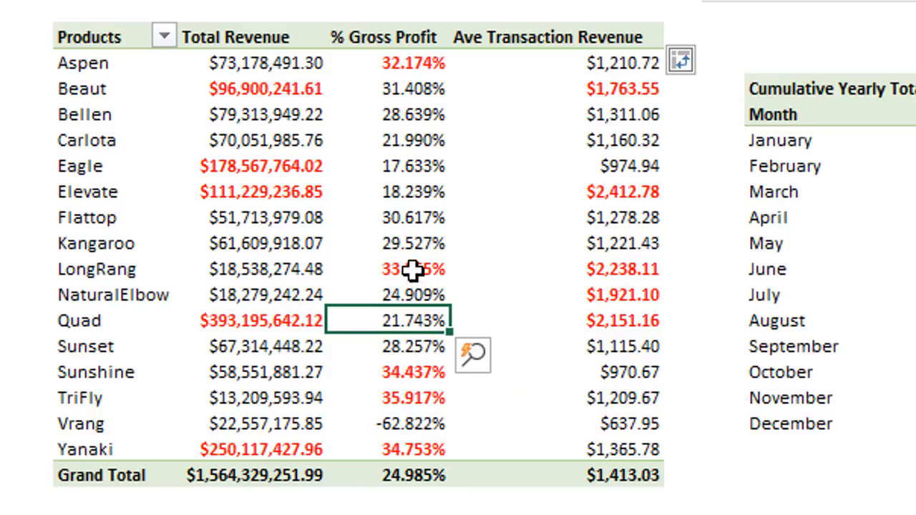
{"action": "left_click", "coordinate": [414, 270]}
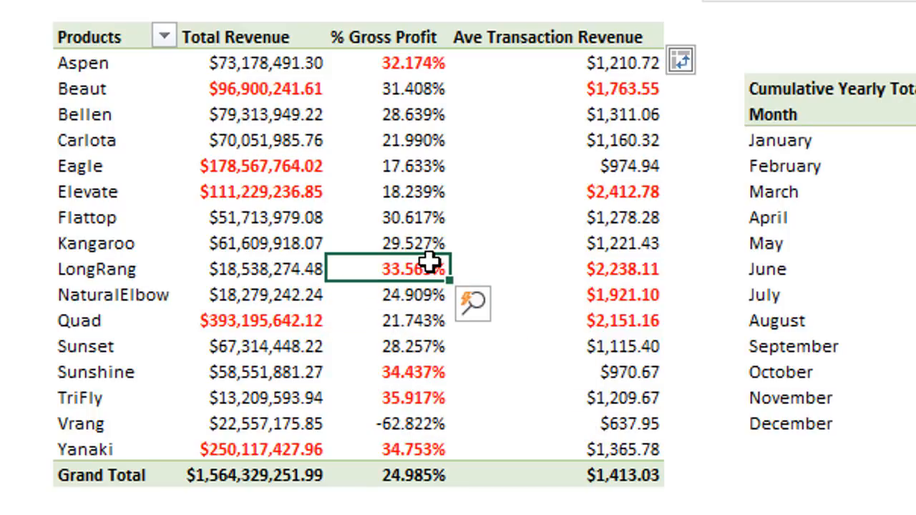
{"action": "mouse_move", "coordinate": [309, 250]}
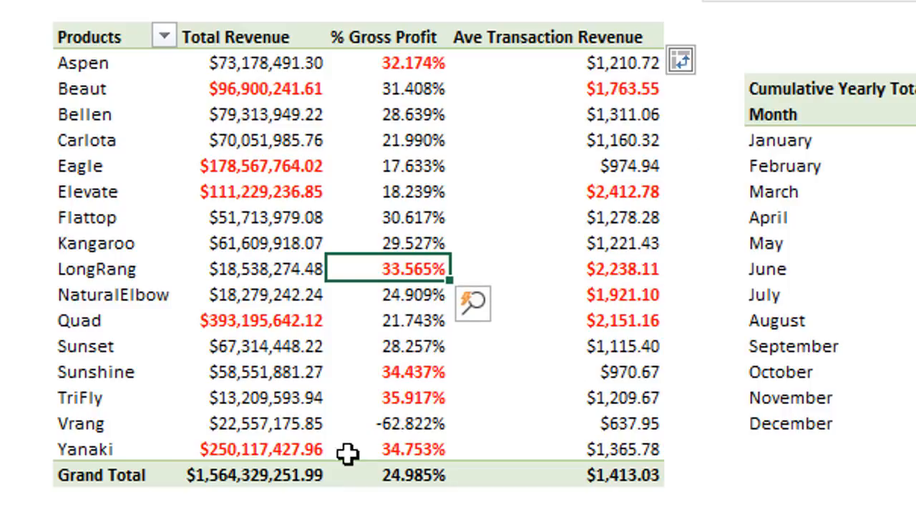
{"action": "left_click", "coordinate": [278, 450]}
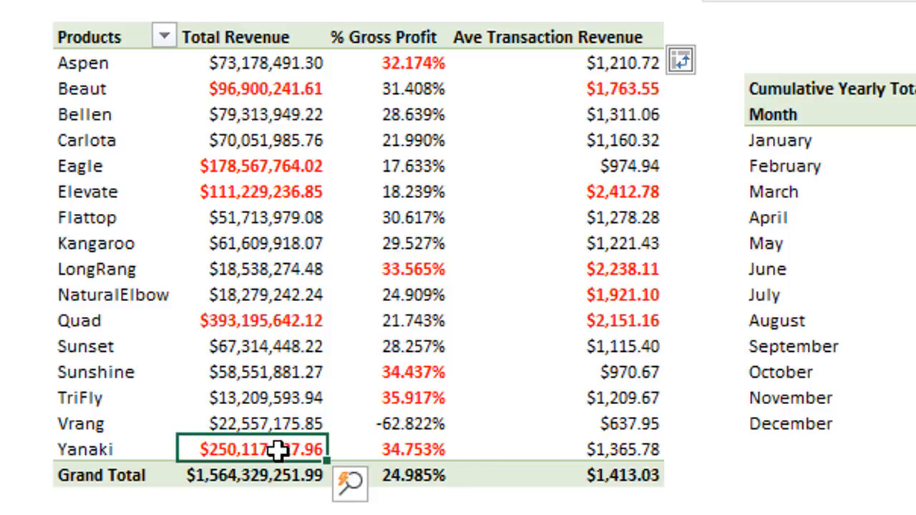
{"action": "left_click", "coordinate": [418, 450]}
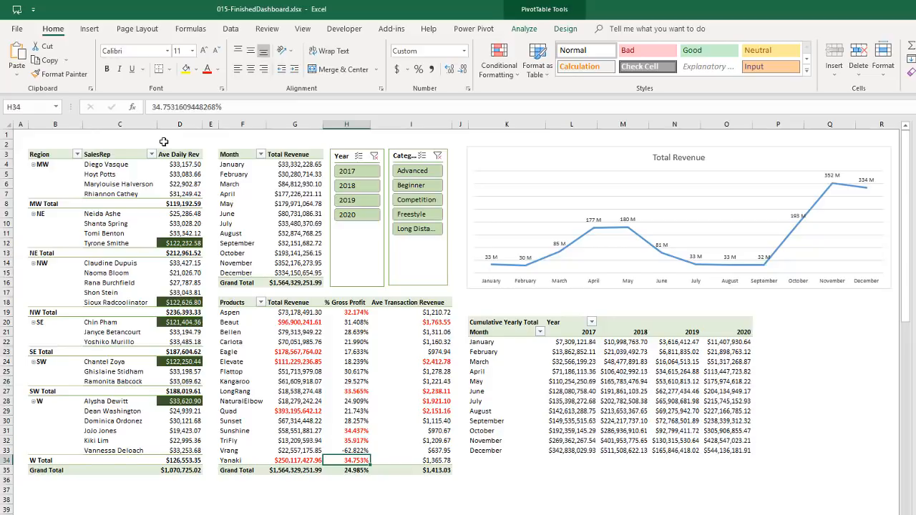
- In the Power Pivot Data Model, start a Dashboard Label measure with the text "Boomerang Inc. Metrics for the Years: "
{"action": "left_click", "coordinate": [473, 28]}
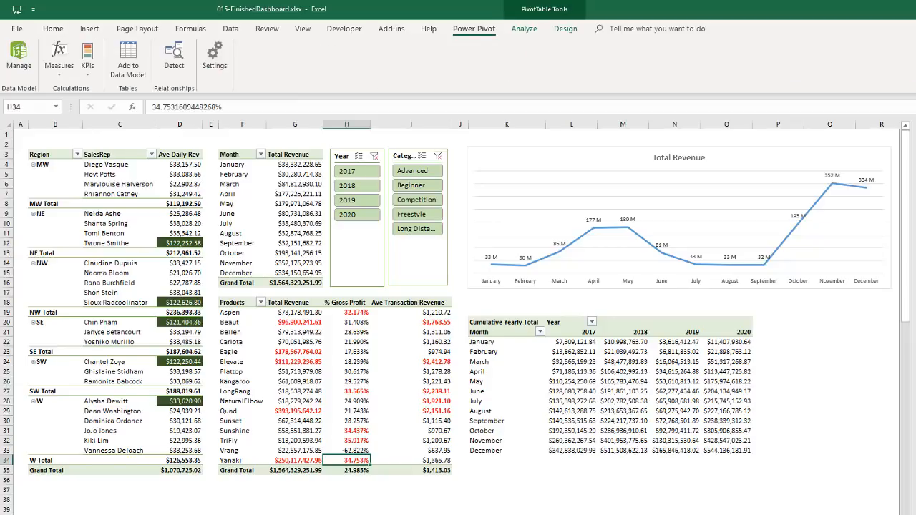
{"action": "left_click", "coordinate": [17, 57]}
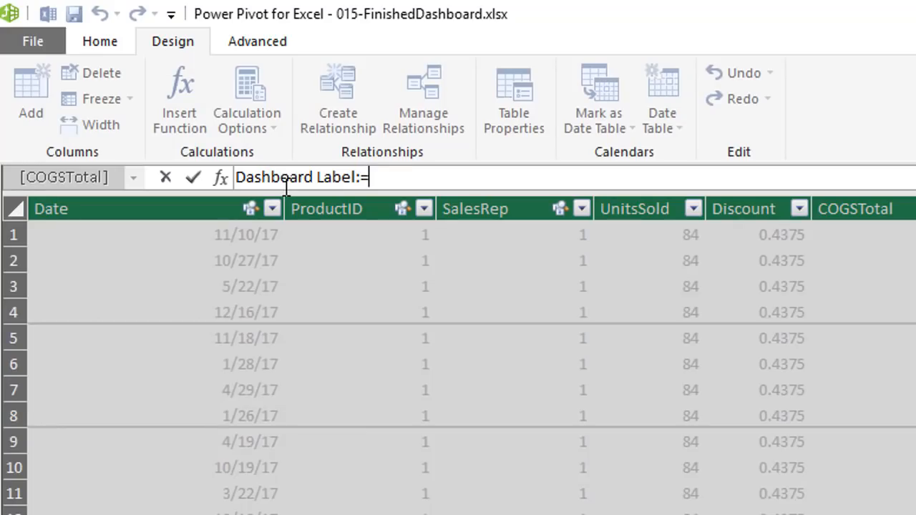
{"action": "type", "text": "\""}
{"action": "type", "text": "Boomerang Inc. Metrics for the Years: \""}
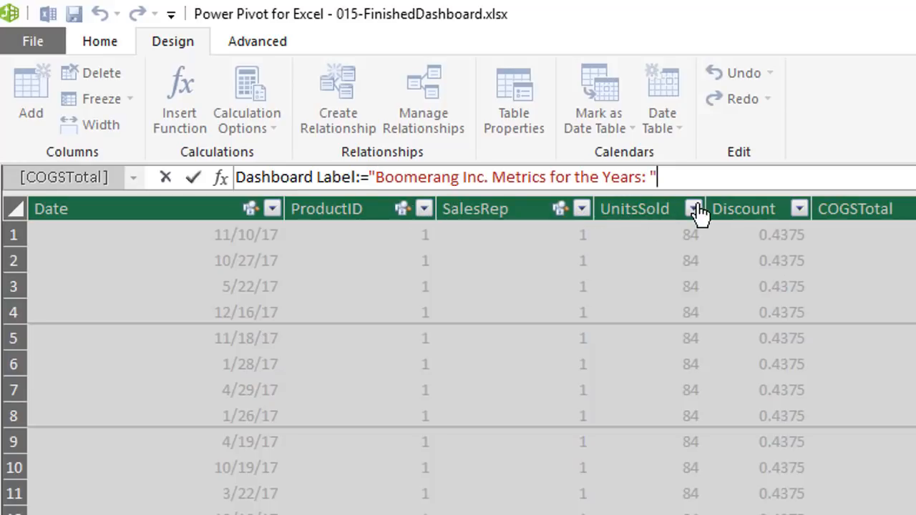
- Append the earliest year to the Dashboard Label formula with &MIN(dDate[Year])
{"action": "type", "text": "&min("}
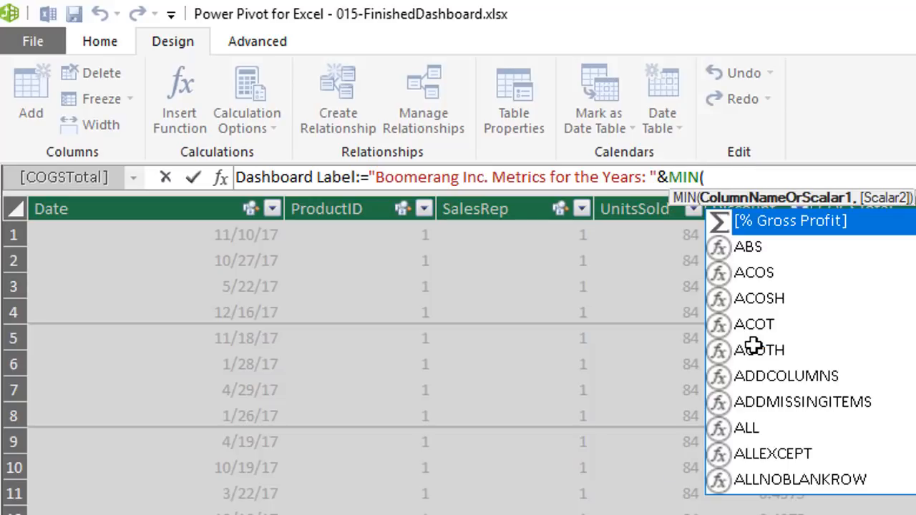
{"action": "type", "text": "dd"}
{"action": "key", "text": "Down"}
{"action": "key", "text": "Down"}
{"action": "key", "text": "Down"}
{"action": "key", "text": "Down"}
{"action": "key", "text": "Down"}
{"action": "key", "text": "Down"}
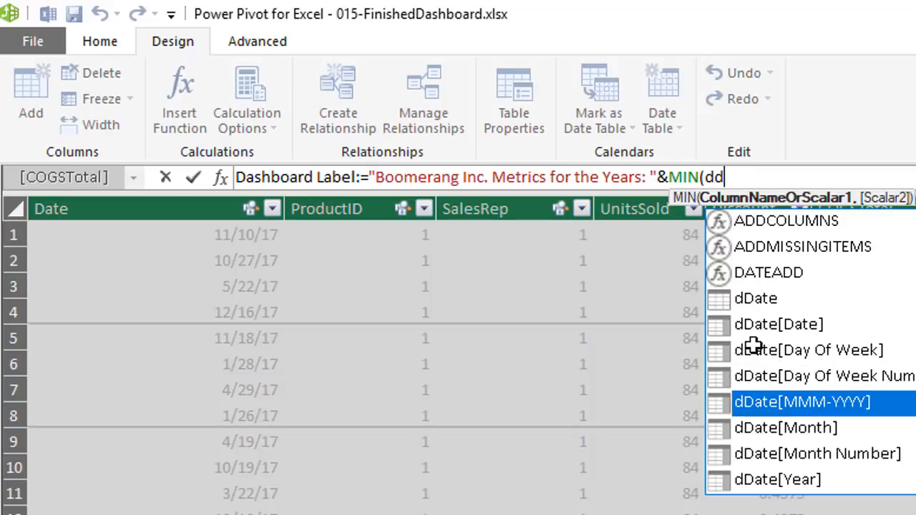
{"action": "key", "text": "Down"}
{"action": "key", "text": "Tab"}
{"action": "type", "text": ")"}
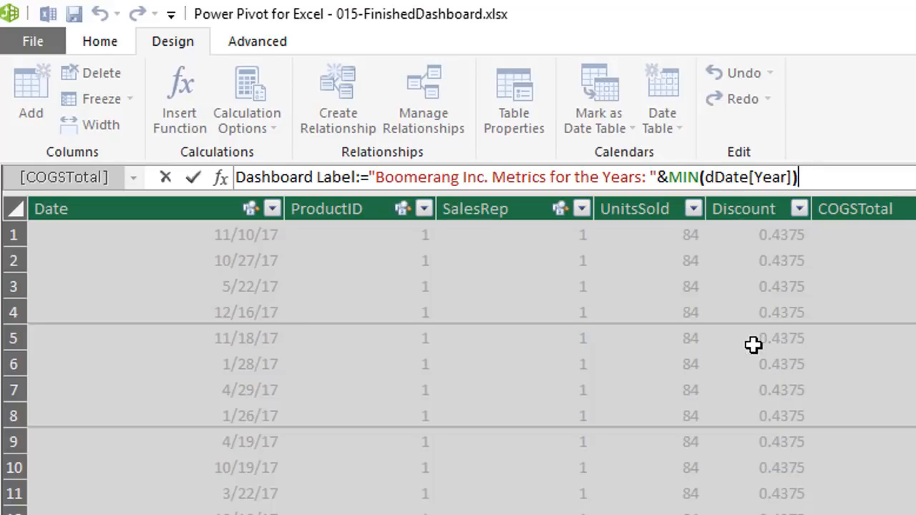
- Complete the Dashboard Label measure by appending &" to "&MAX(dDate[Year]) and enter it
{"action": "type", "text": "&\" to "}
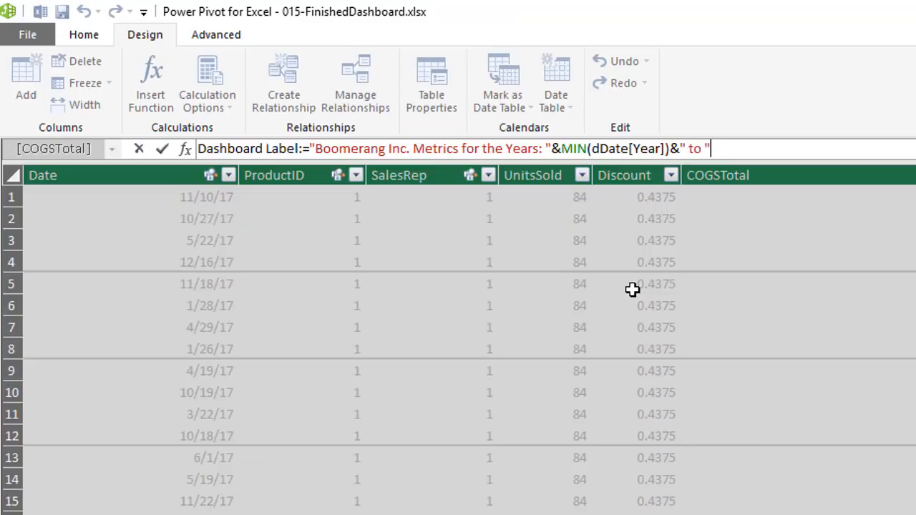
{"action": "type", "text": "\"&max"}
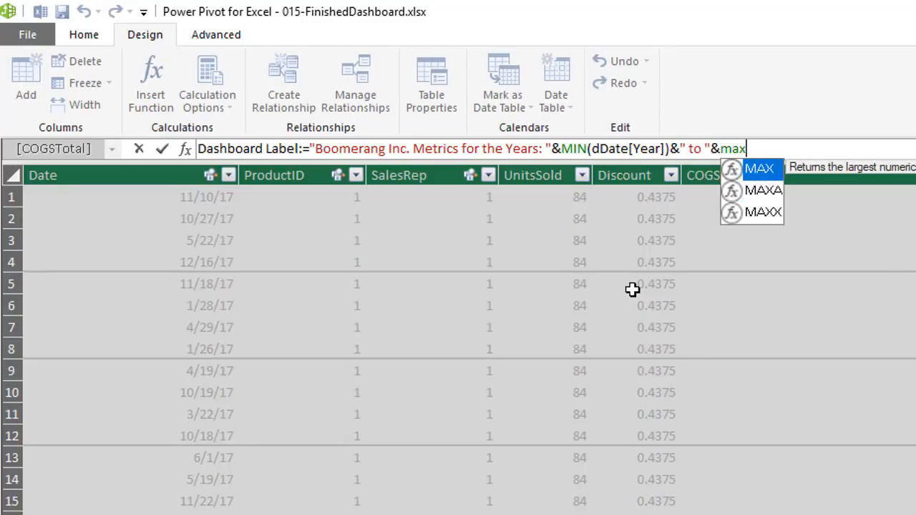
{"action": "key", "text": "Tab"}
{"action": "type", "text": "dd"}
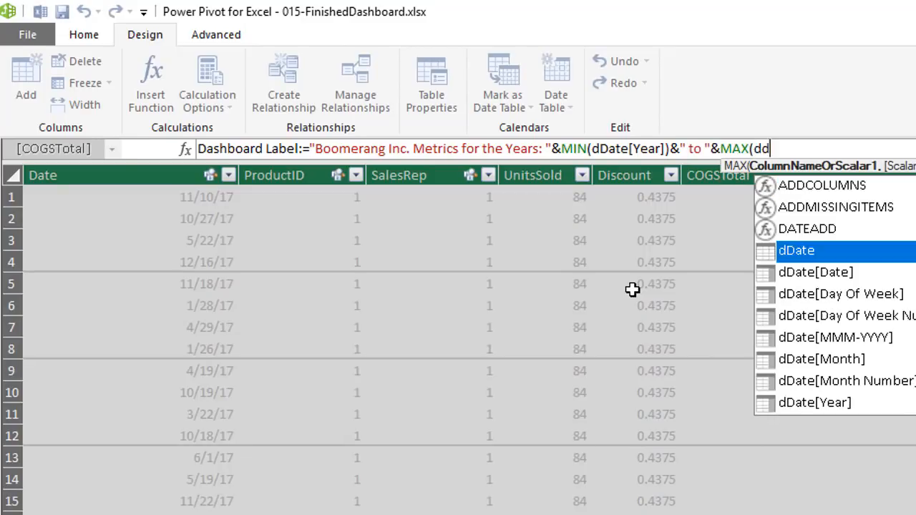
{"action": "key", "text": "Down"}
{"action": "key", "text": "Down"}
{"action": "key", "text": "Down"}
{"action": "key", "text": "Down"}
{"action": "key", "text": "Down"}
{"action": "key", "text": "Down"}
{"action": "key", "text": "Tab"}
{"action": "type", "text": ")"}
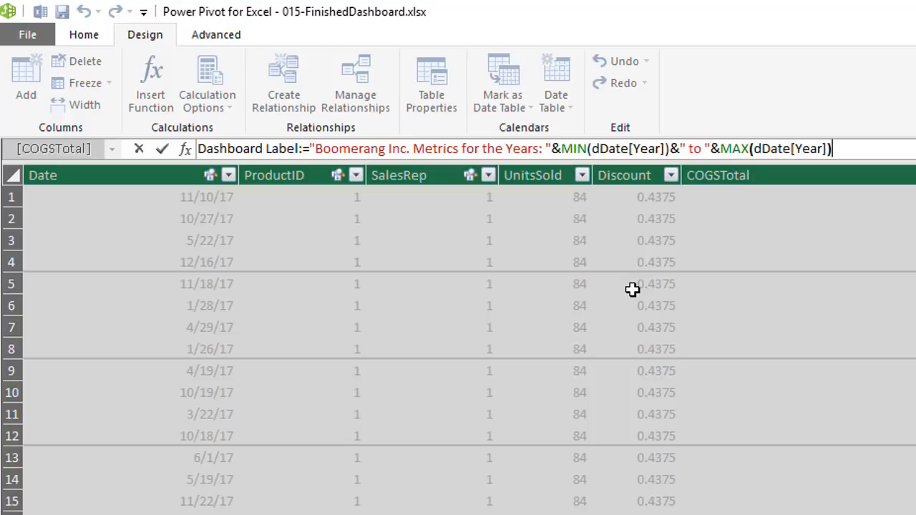
{"action": "key", "text": "Return"}
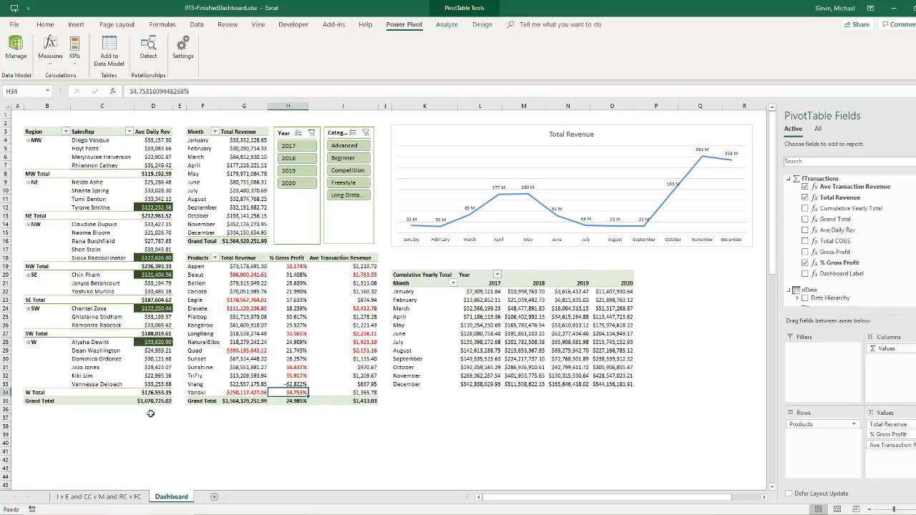
- Insert a Data Model PivotTable at cell B46 of the Dashboard sheet and add the Dashboard Label measure to its values
{"action": "scroll", "coordinate": [65, 465], "scroll_direction": "down", "scroll_amount": 2}
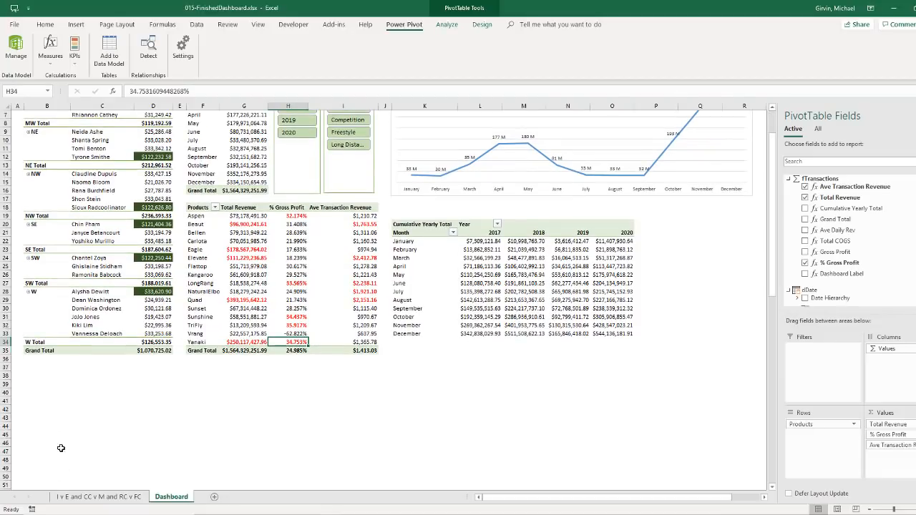
{"action": "left_click", "coordinate": [56, 440]}
{"action": "key", "text": "alt"}
{"action": "key", "text": "n"}
{"action": "key", "text": "v"}
{"action": "key", "text": "Escape"}
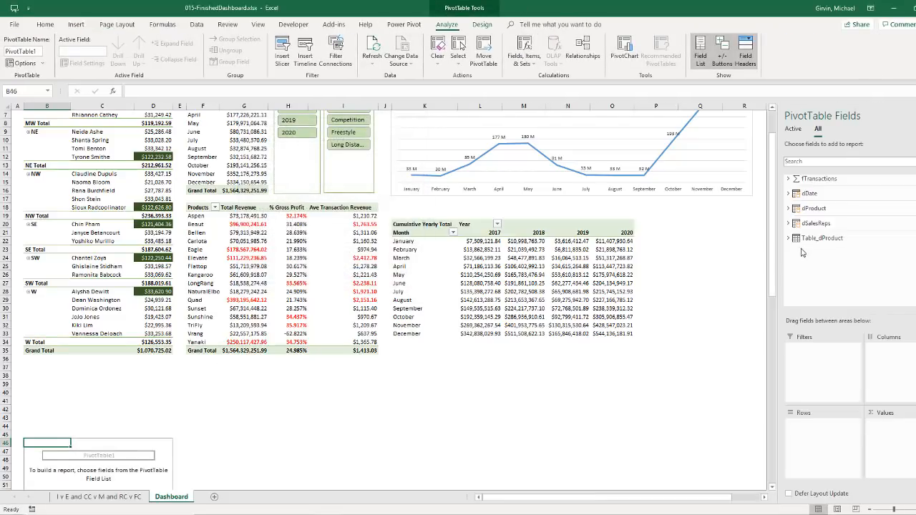
{"action": "left_click", "coordinate": [788, 179]}
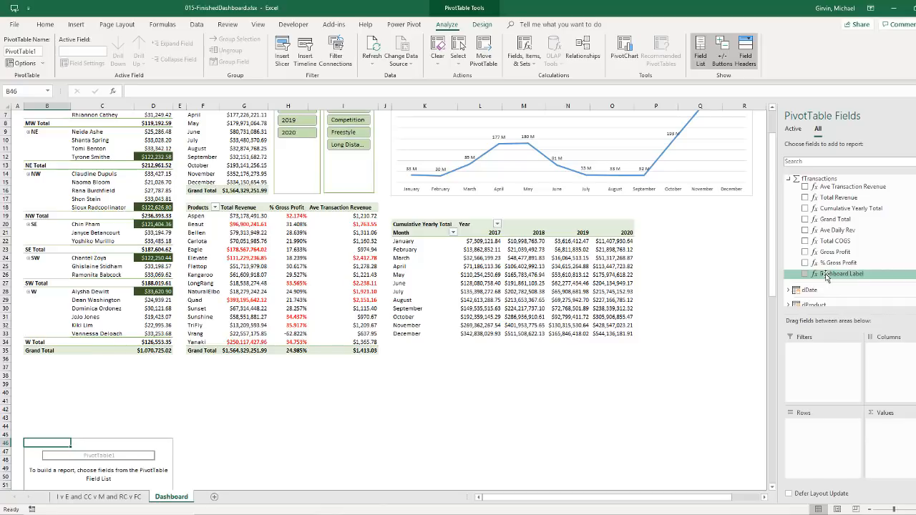
{"action": "left_click_drag", "start_coordinate": [838, 274], "coordinate": [891, 458]}
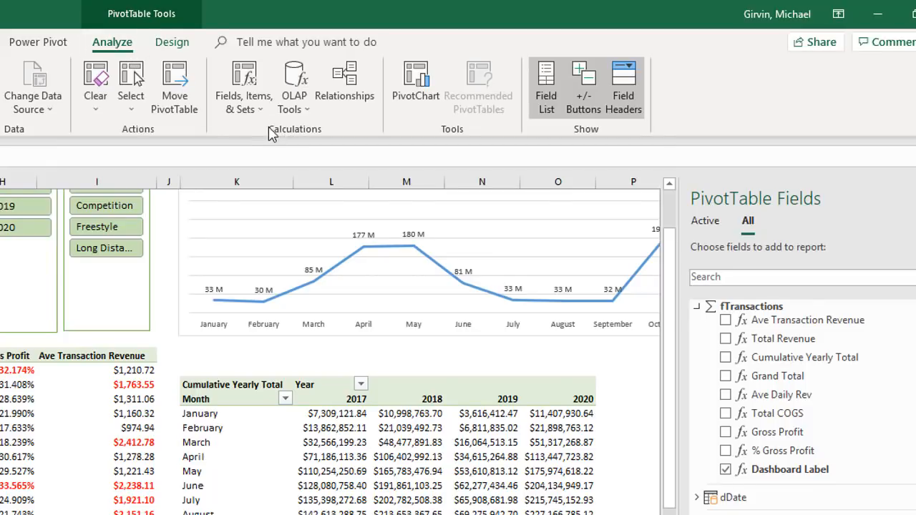
- Convert the Dashboard Label PivotTable to formulas and inspect the resulting cube formulas in cells B46 and B47
{"action": "left_click", "coordinate": [305, 113]}
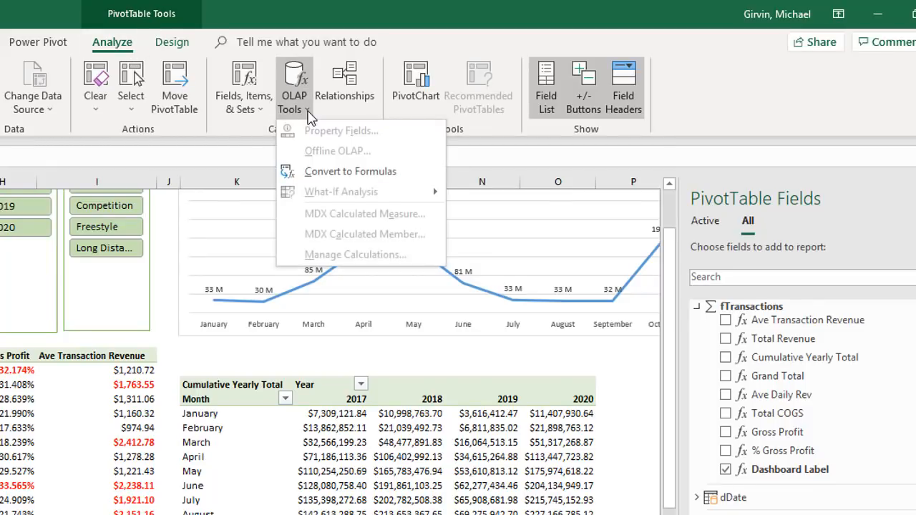
{"action": "left_click", "coordinate": [350, 172]}
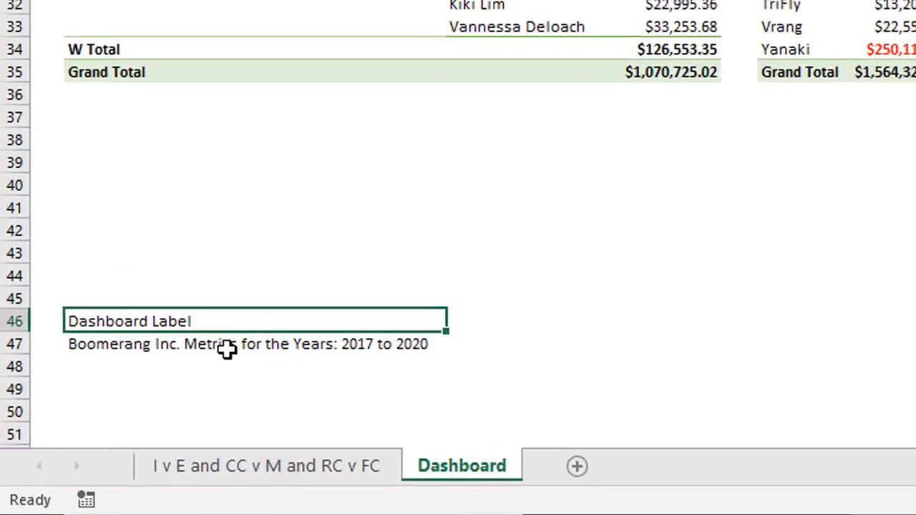
{"action": "double_click", "coordinate": [232, 313]}
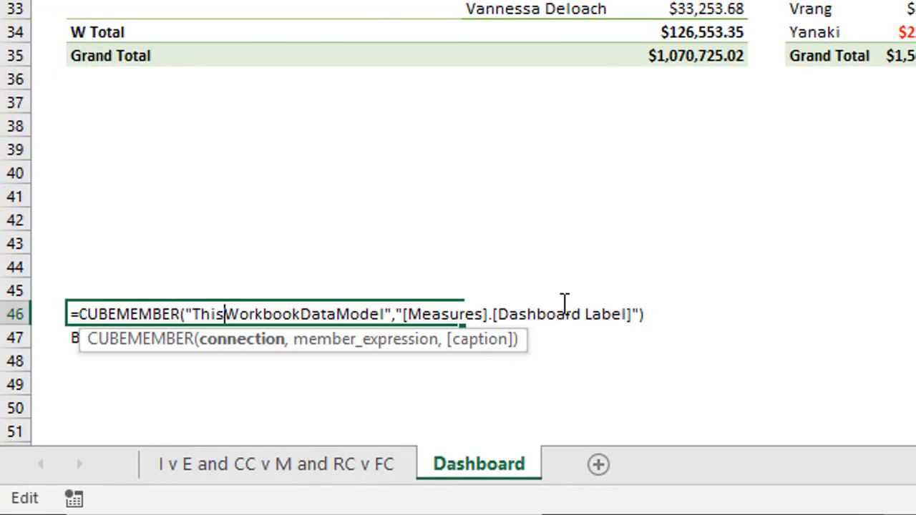
{"action": "key", "text": "Escape"}
{"action": "double_click", "coordinate": [143, 338]}
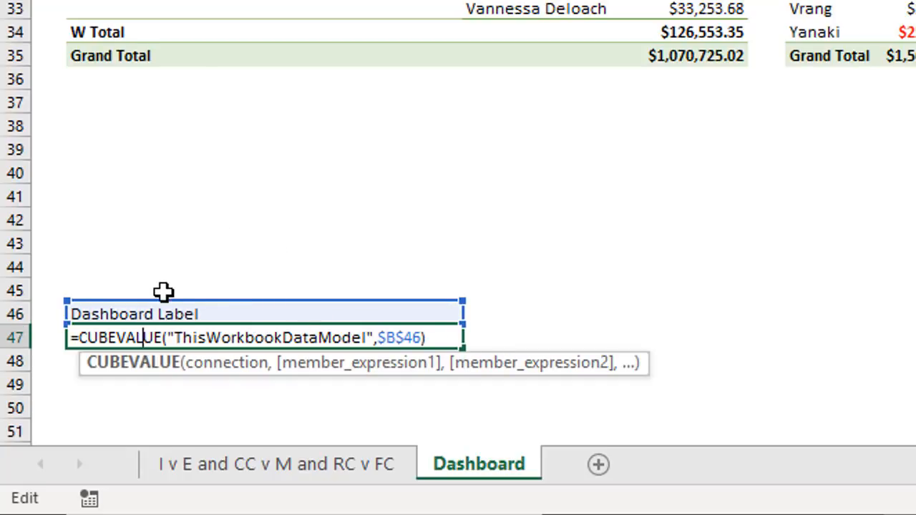
{"action": "key", "text": "Escape"}
- Copy the full CUBEMEMBER expression, without its equals sign, from the formula in cell B46
{"action": "double_click", "coordinate": [125, 312]}
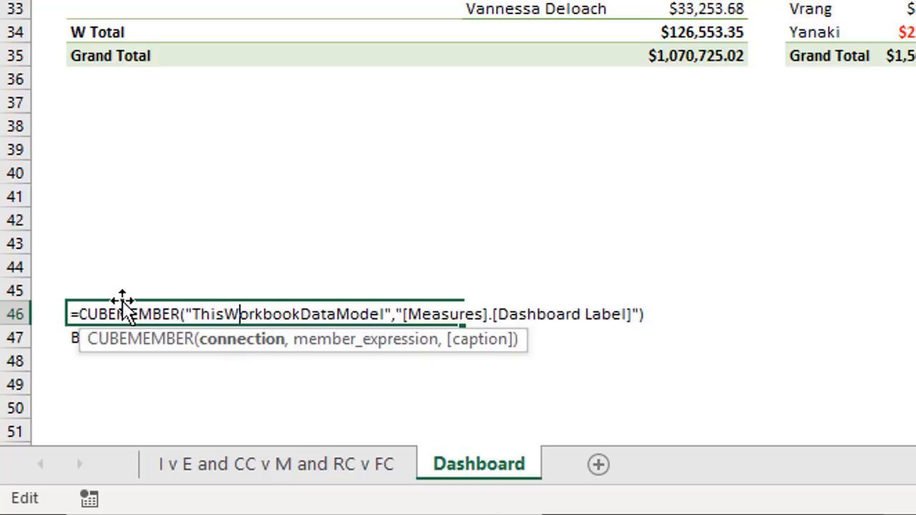
{"action": "left_click_drag", "start_coordinate": [82, 313], "coordinate": [508, 310]}
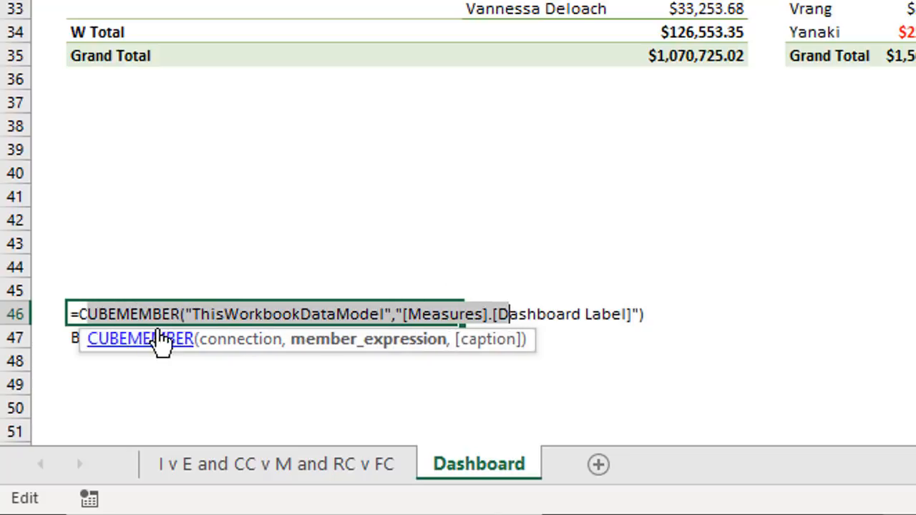
{"action": "left_click_drag", "start_coordinate": [78, 313], "coordinate": [830, 262]}
{"action": "key", "text": "ctrl+c"}
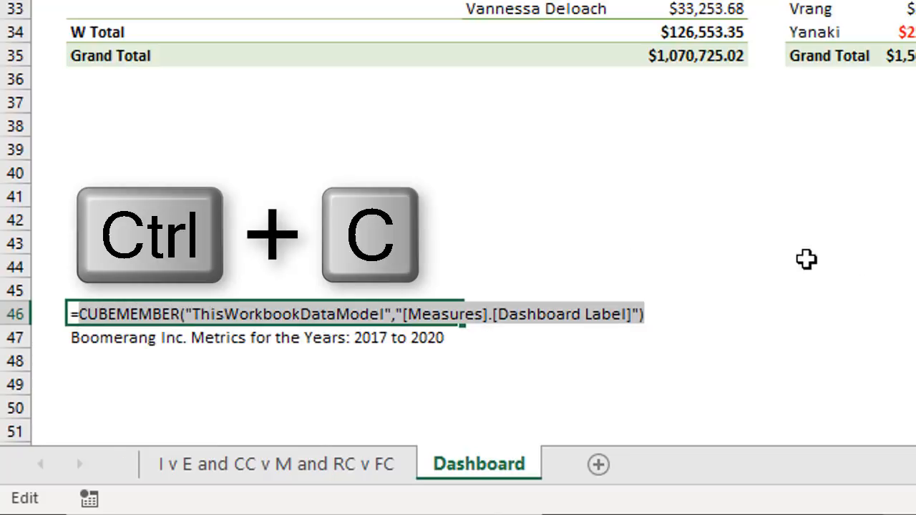
{"action": "key", "text": "Escape"}
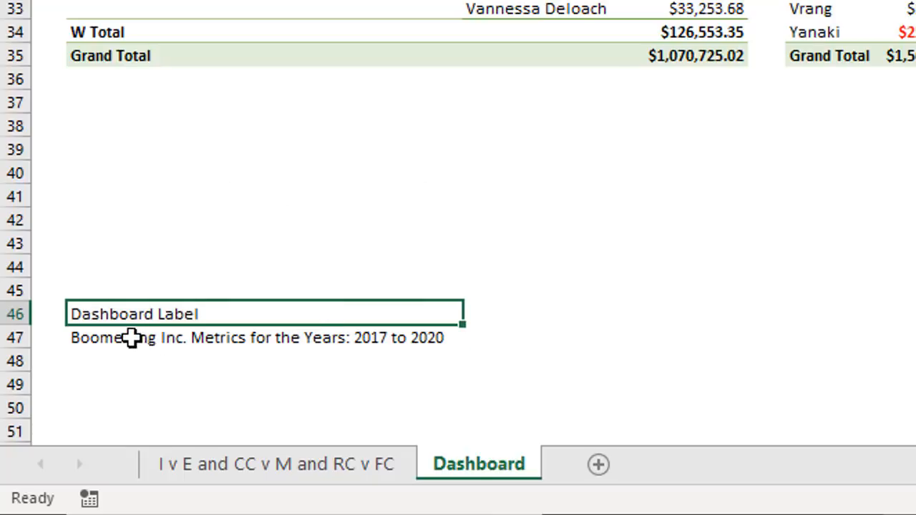
- Replace the $B$46 reference in B47's CUBEVALUE formula with the copied CUBEMEMBER expression and clear cell B46
{"action": "double_click", "coordinate": [131, 337]}
{"action": "double_click", "coordinate": [390, 336]}
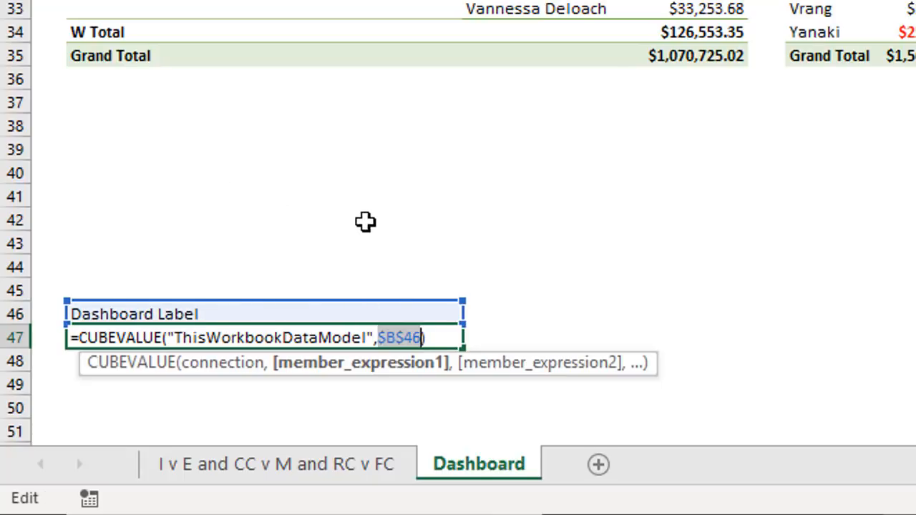
{"action": "key", "text": "ctrl+v"}
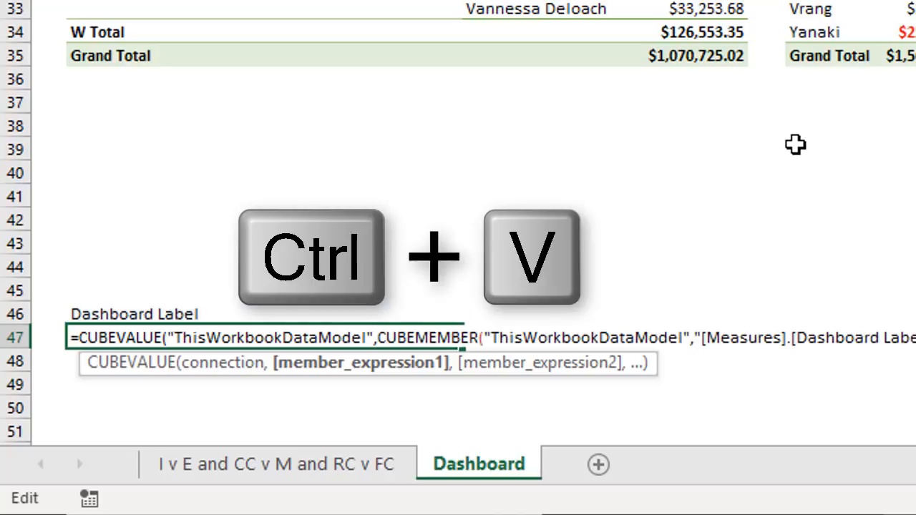
{"action": "key", "text": "Return"}
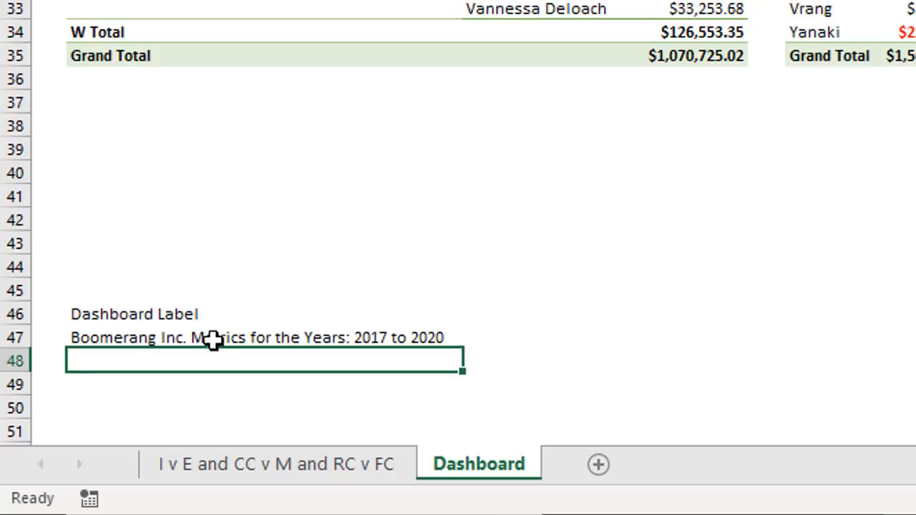
{"action": "left_click", "coordinate": [197, 319]}
{"action": "key", "text": "Delete"}
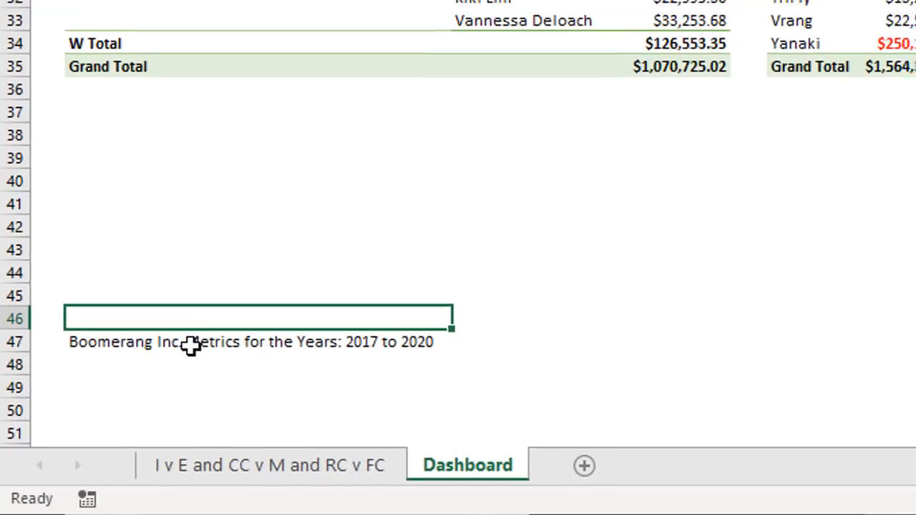
- Cut the entire CUBEVALUE formula text out of cell B47
{"action": "double_click", "coordinate": [189, 345]}
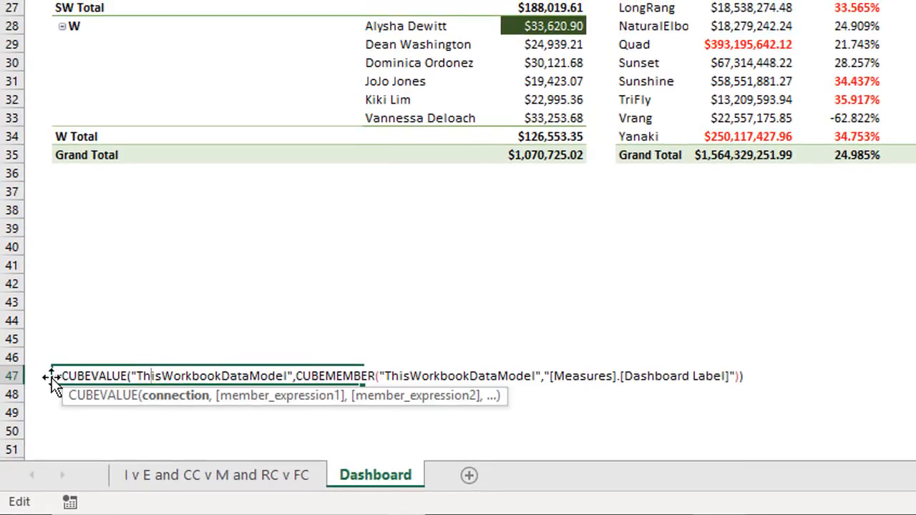
{"action": "left_click_drag", "start_coordinate": [57, 376], "coordinate": [880, 376]}
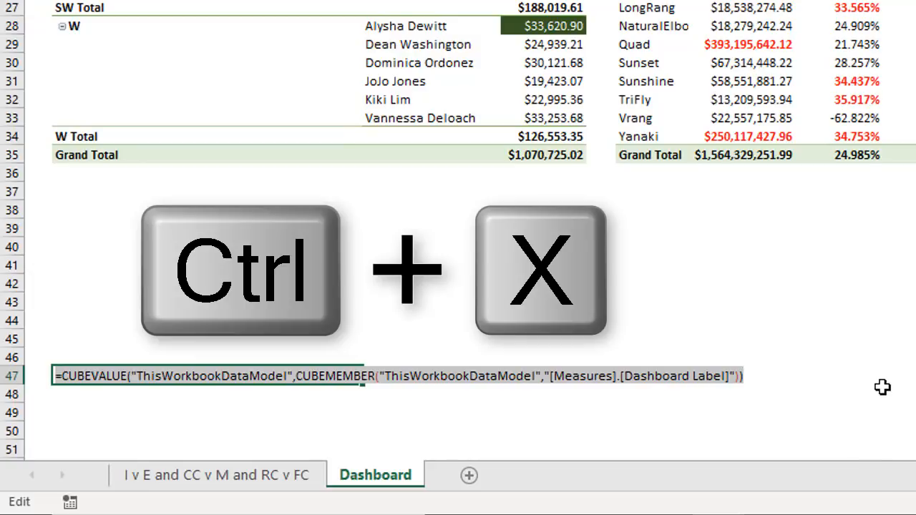
{"action": "key", "text": "ctrl+x"}
{"action": "left_click", "coordinate": [54, 119]}
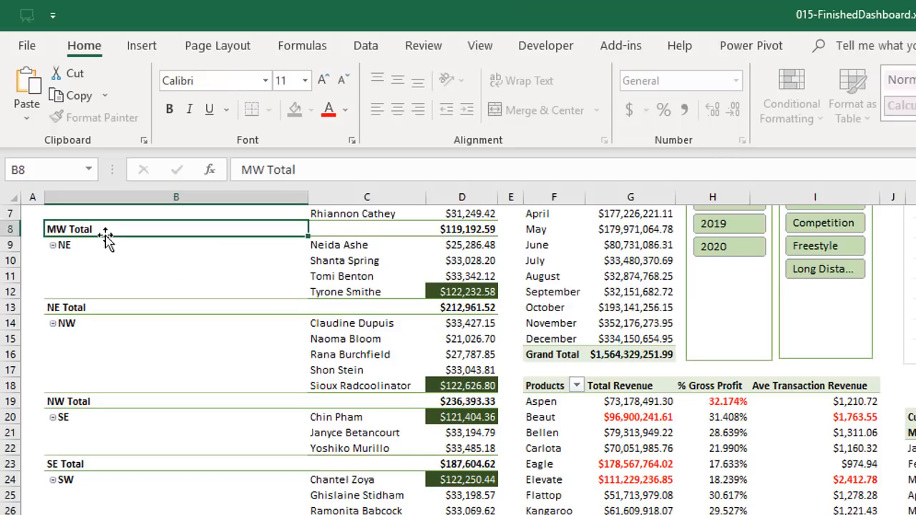
- Insert a new row at row 2 above the PivotTables and paste the CUBEVALUE formula into cell B2
{"action": "scroll", "coordinate": [106, 240], "scroll_direction": "up", "scroll_amount": 2}
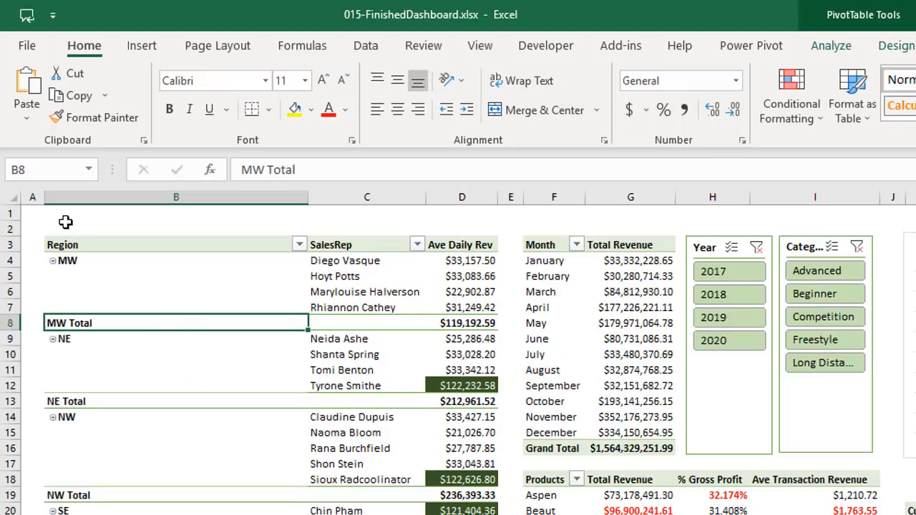
{"action": "left_click", "coordinate": [13, 228]}
{"action": "right_click", "coordinate": [13, 227]}
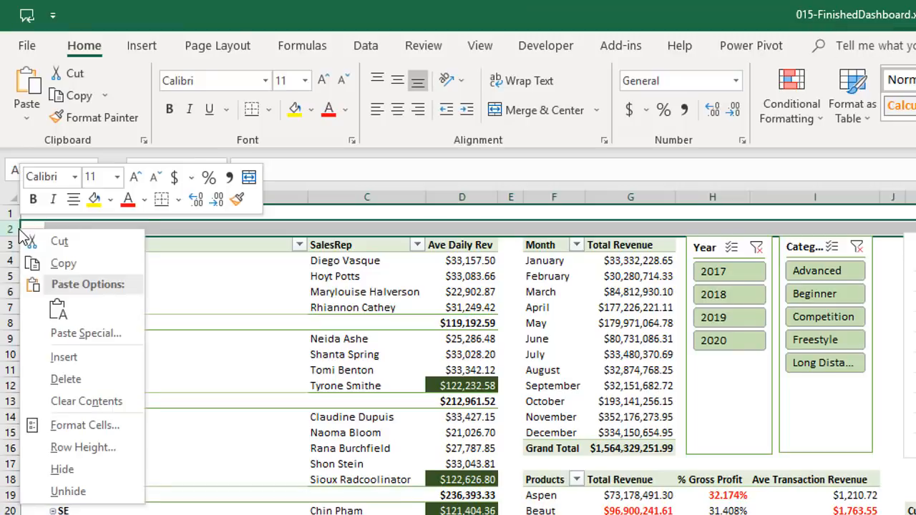
{"action": "left_click", "coordinate": [80, 355]}
{"action": "left_click", "coordinate": [102, 229]}
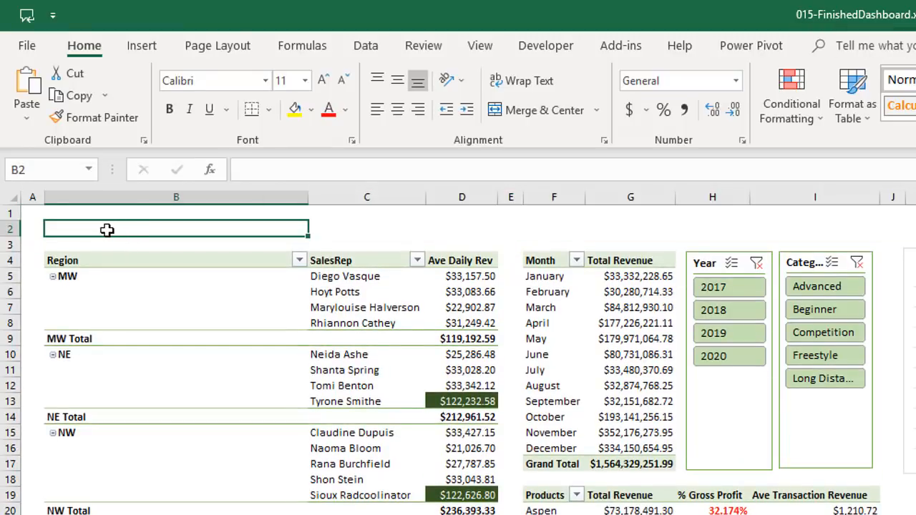
{"action": "key", "text": "ctrl+v"}
- Set the horizontal alignment of B2:R2 to Center Across Selection
{"action": "left_click_drag", "start_coordinate": [117, 230], "coordinate": [915, 232]}
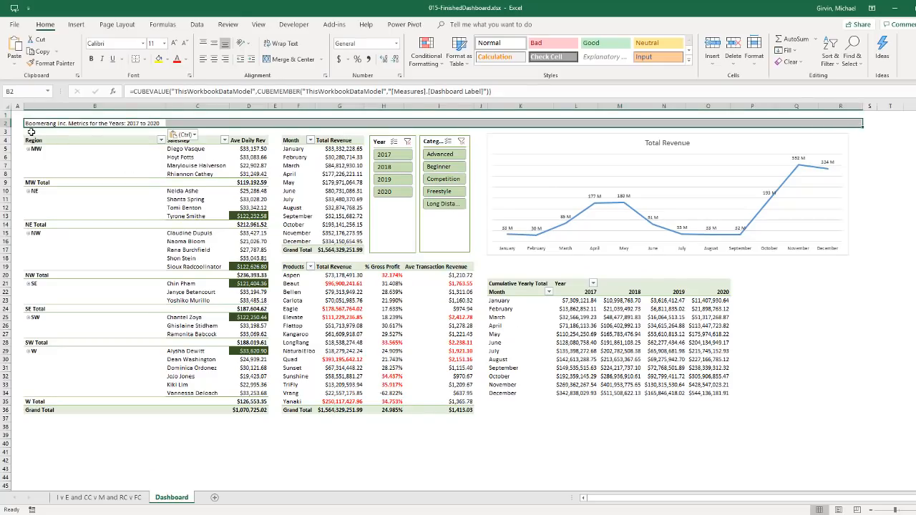
{"action": "key", "text": "ctrl+1"}
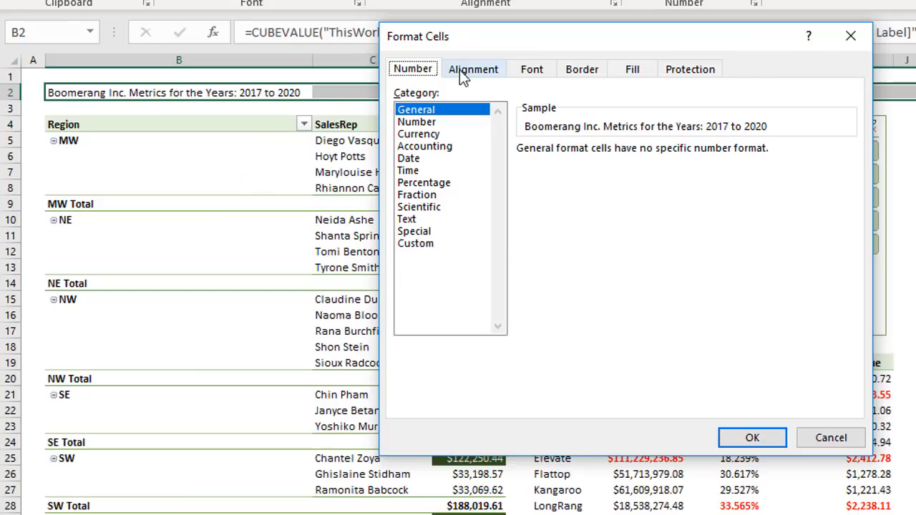
{"action": "left_click", "coordinate": [460, 73]}
{"action": "left_click", "coordinate": [469, 133]}
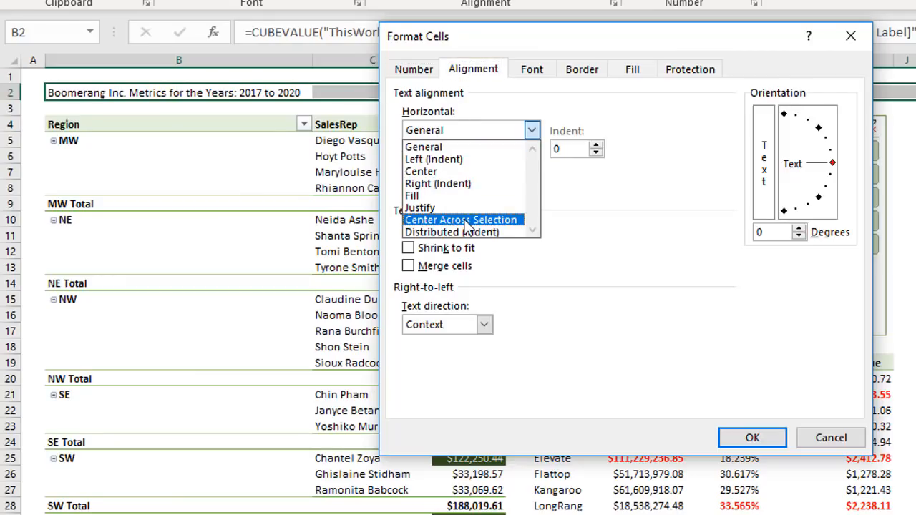
{"action": "left_click", "coordinate": [465, 220]}
- Set the font of the dashboard label range to size 26 in white
{"action": "left_click", "coordinate": [530, 69]}
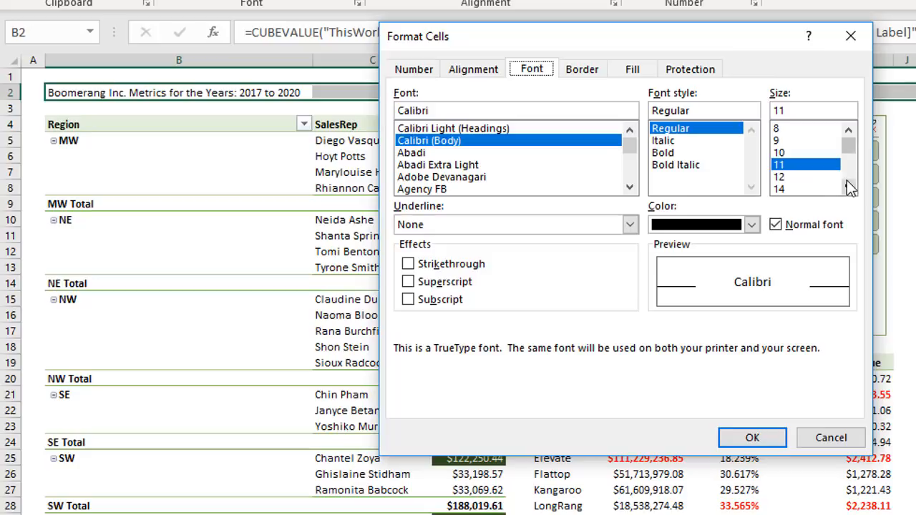
{"action": "scroll", "coordinate": [847, 186], "scroll_direction": "down", "scroll_amount": 3}
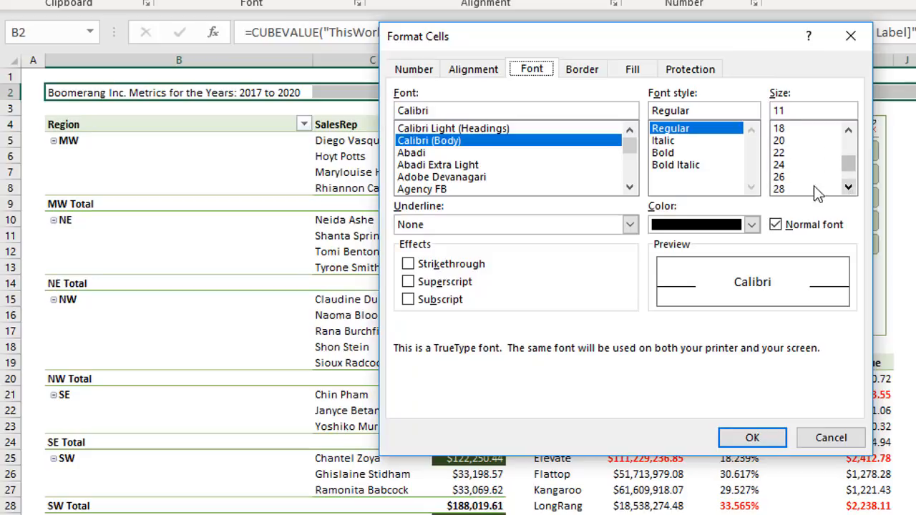
{"action": "left_click", "coordinate": [788, 177]}
{"action": "left_click", "coordinate": [751, 225]}
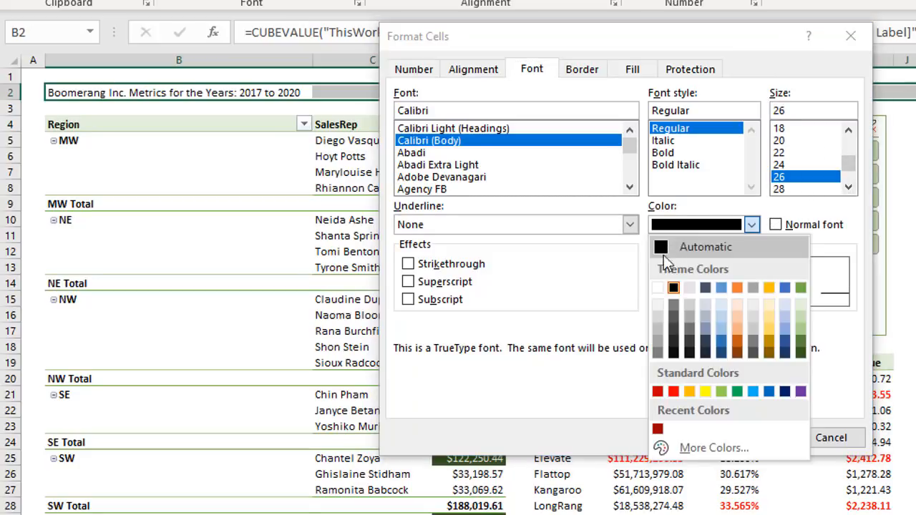
{"action": "left_click", "coordinate": [673, 287]}
- Fill the dashboard label range with the darkest green theme color and apply the cell formatting
{"action": "left_click", "coordinate": [632, 70]}
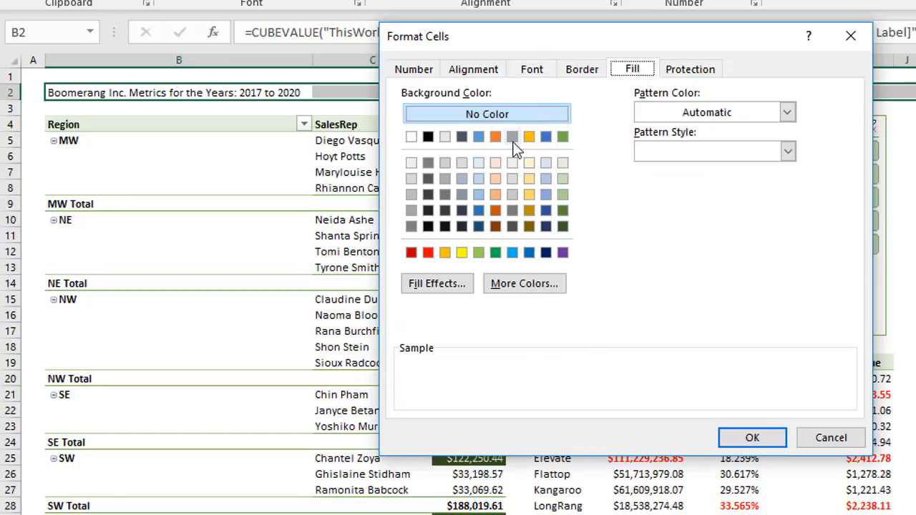
{"action": "left_click", "coordinate": [563, 226]}
{"action": "left_click", "coordinate": [748, 438]}
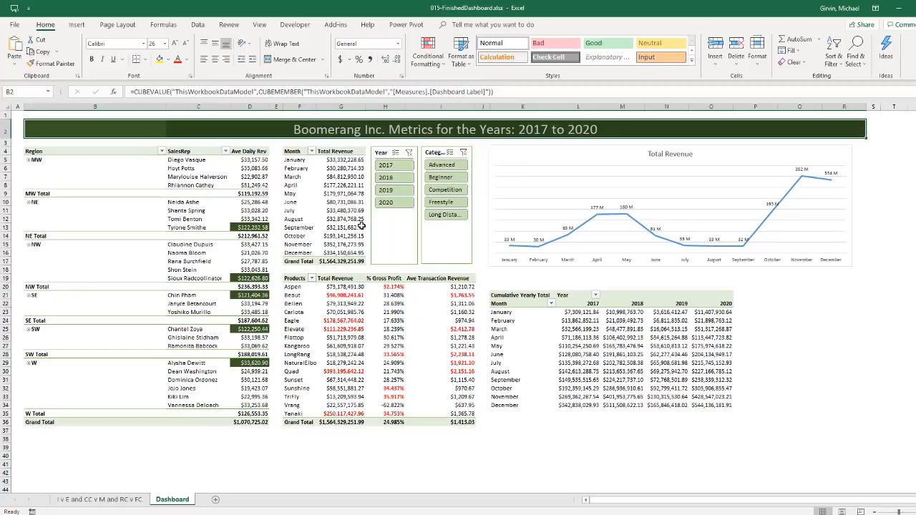
- Test the slicers with year 2017, year 2018 and the Advanced category, and clear both slicer filters
{"action": "left_click", "coordinate": [391, 166]}
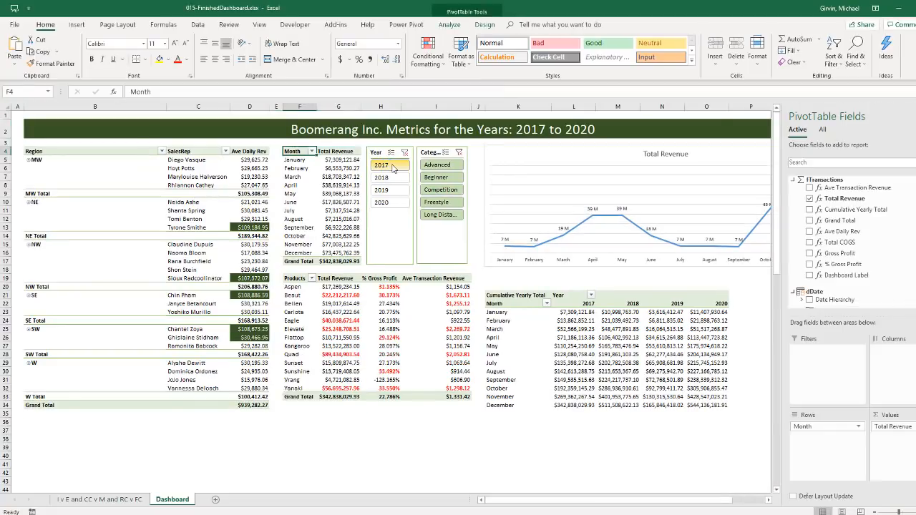
{"action": "left_click", "coordinate": [390, 177]}
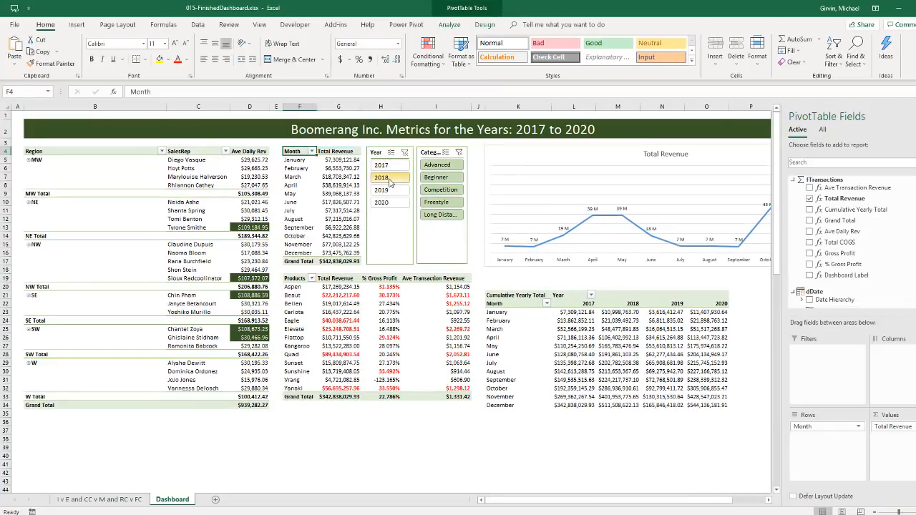
{"action": "left_click", "coordinate": [433, 166]}
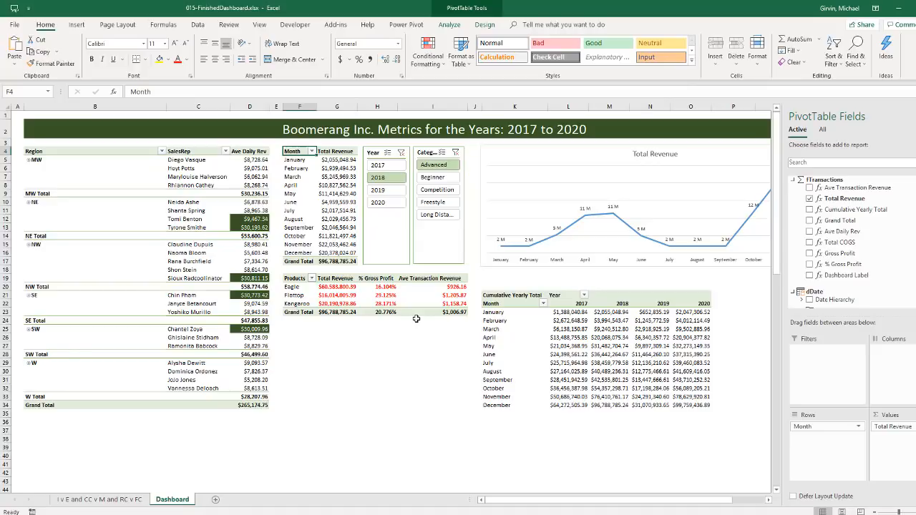
{"action": "left_click", "coordinate": [455, 153]}
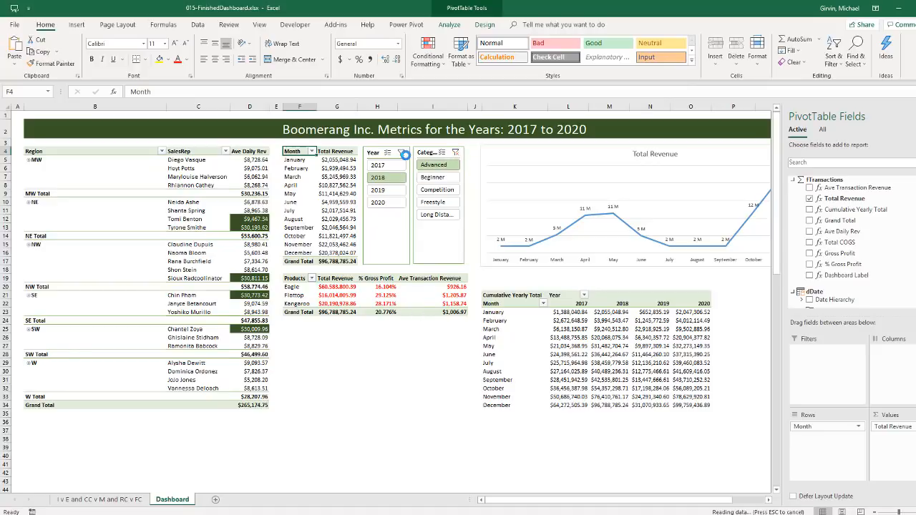
{"action": "left_click", "coordinate": [405, 154]}
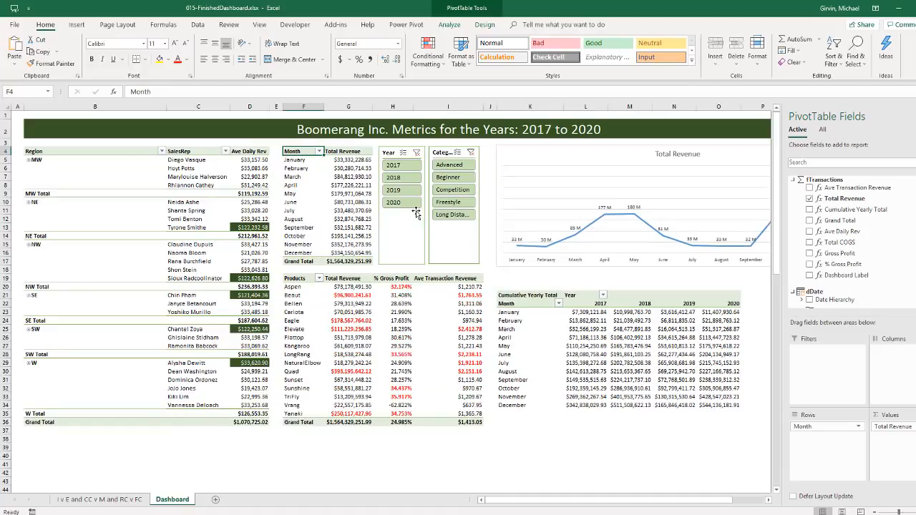
- Change the Products PivotTable's Ave Transaction Revenue conditional formatting rule to the top 1 value
{"action": "left_click", "coordinate": [356, 286]}
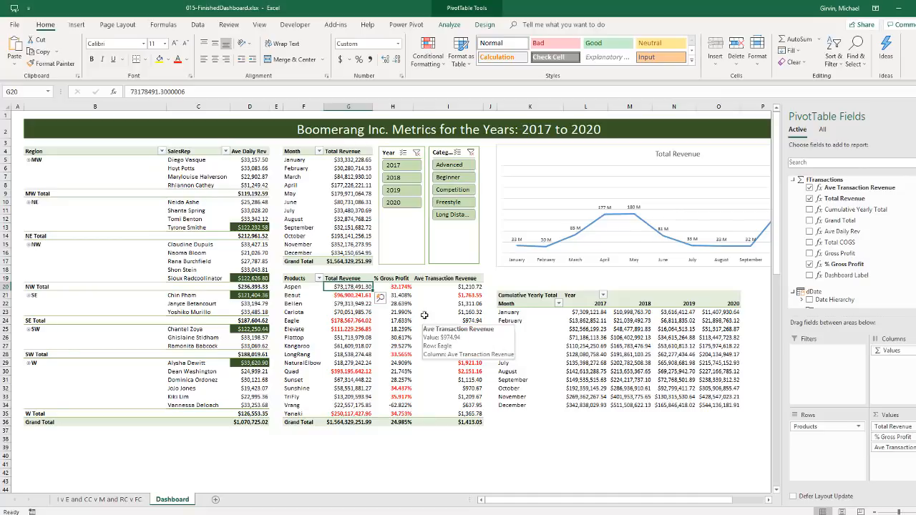
{"action": "left_click", "coordinate": [446, 63]}
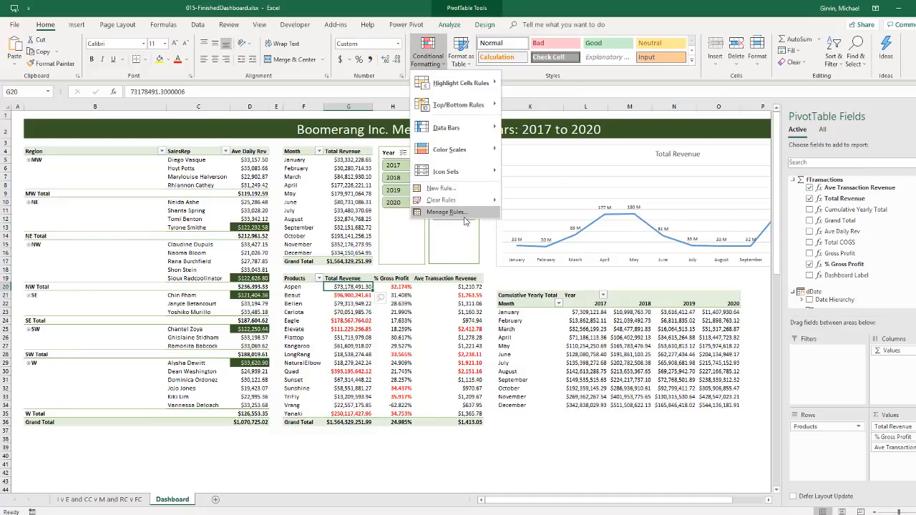
{"action": "left_click", "coordinate": [409, 296]}
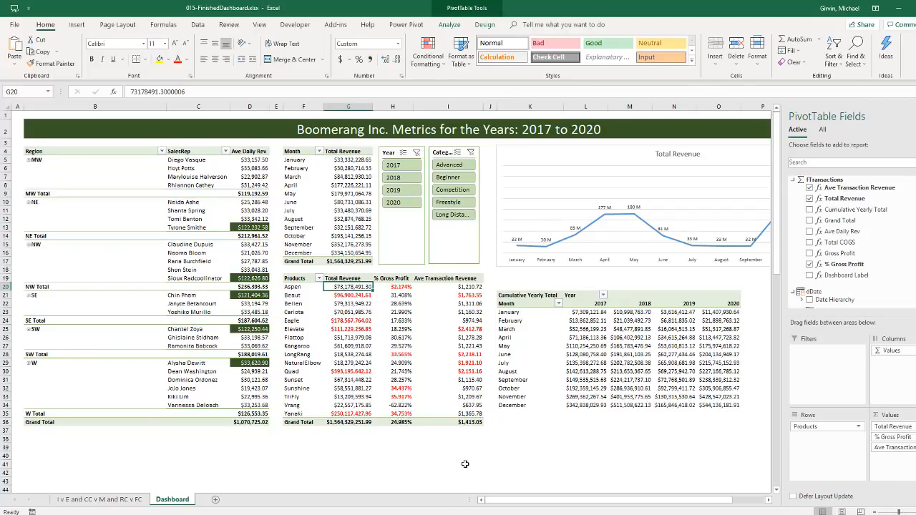
{"action": "key", "text": "alt+o"}
{"action": "key", "text": "d"}
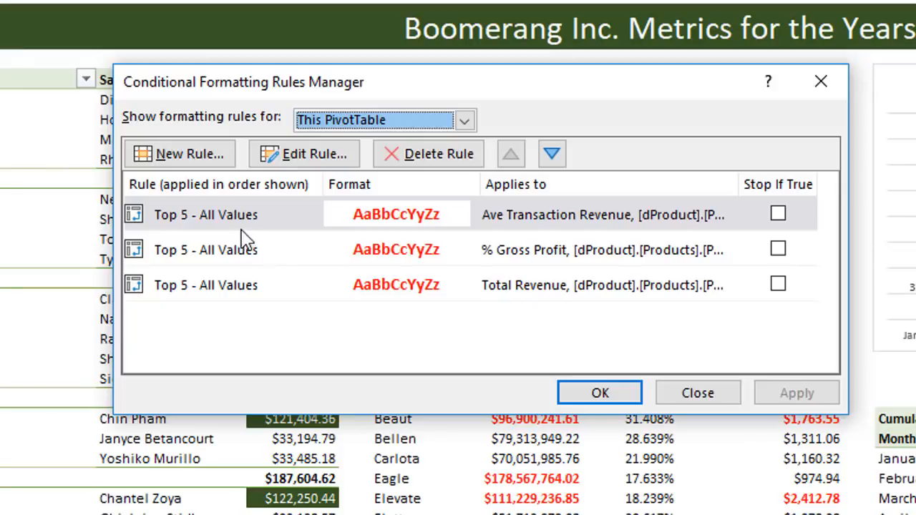
{"action": "double_click", "coordinate": [244, 224]}
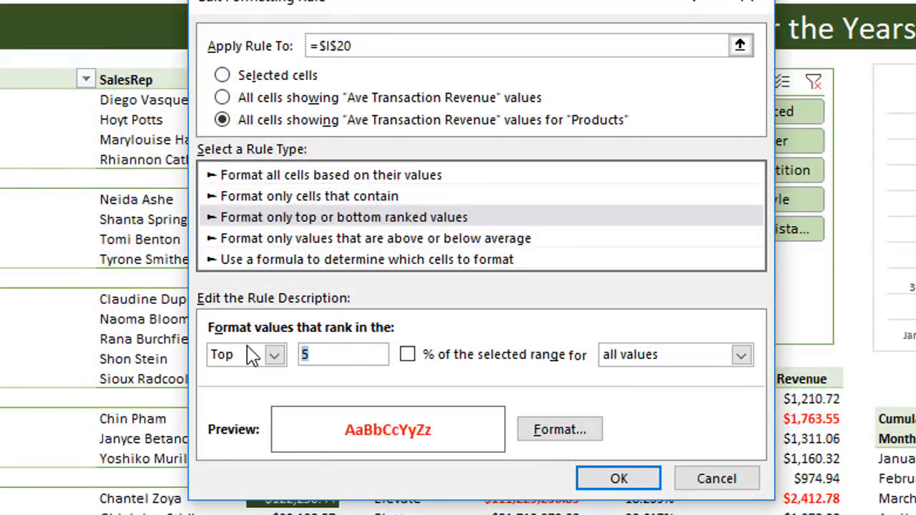
{"action": "type", "text": "1"}
{"action": "left_click", "coordinate": [587, 475]}
- Set the % Gross Profit and Total Revenue conditional formatting rules to top 1 and apply the changes
{"action": "double_click", "coordinate": [241, 251]}
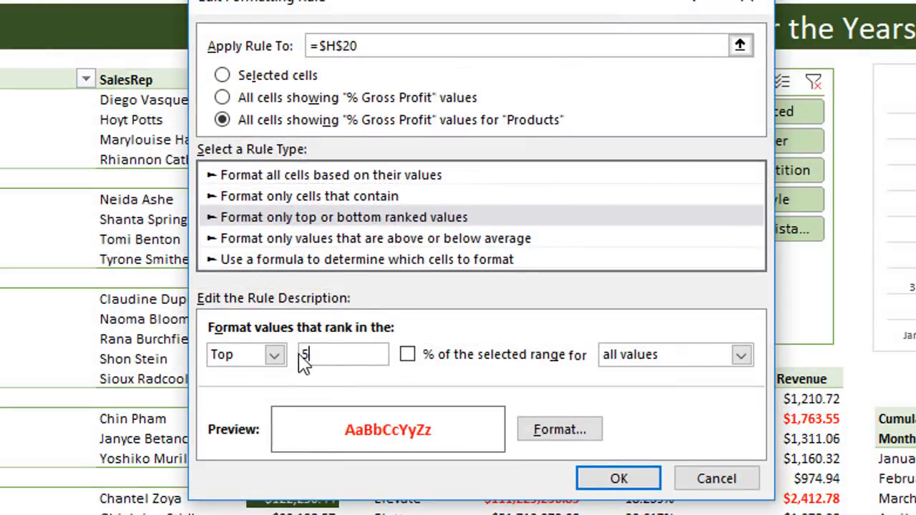
{"action": "type", "text": "1"}
{"action": "key", "text": "Return"}
{"action": "left_click", "coordinate": [601, 394]}
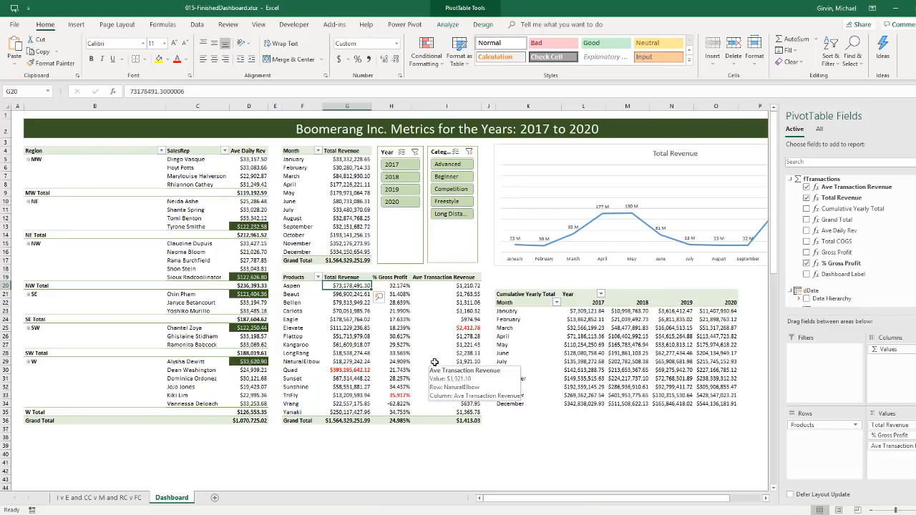
- Test the slicers with year 2018 and the Advanced, Freestyle and Long Distance categories, and clear both slicer filters
{"action": "left_click", "coordinate": [394, 179]}
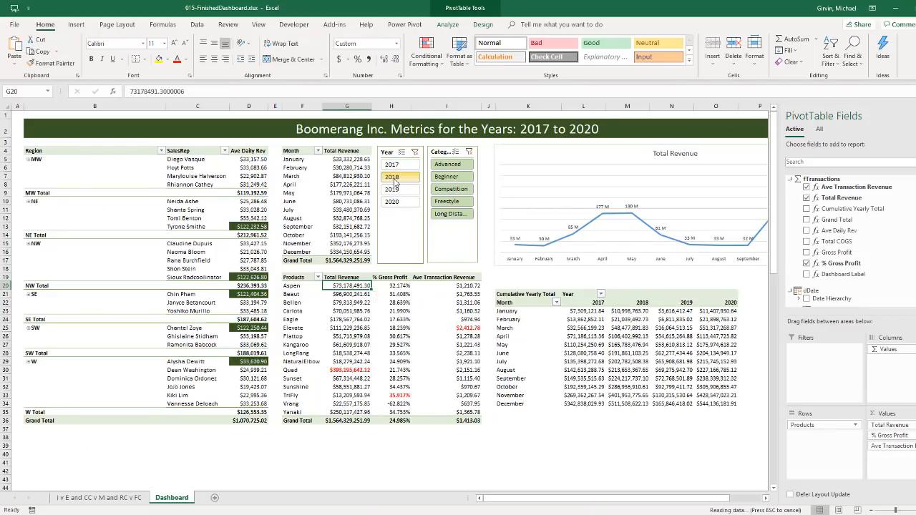
{"action": "left_click", "coordinate": [444, 167]}
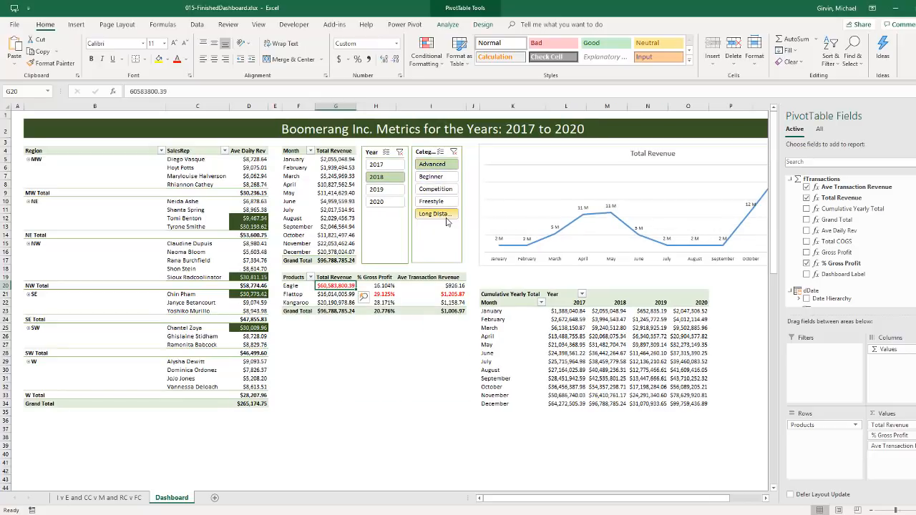
{"action": "left_click", "coordinate": [434, 202]}
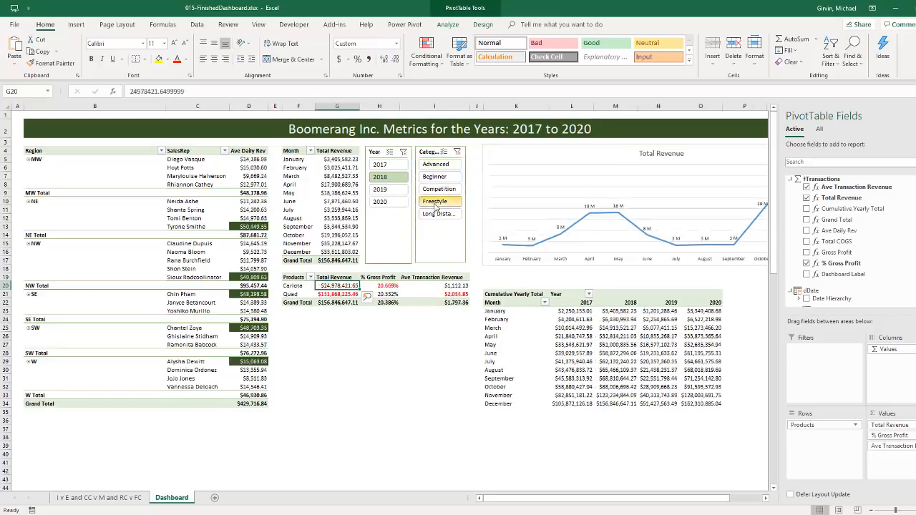
{"action": "left_click", "coordinate": [440, 215]}
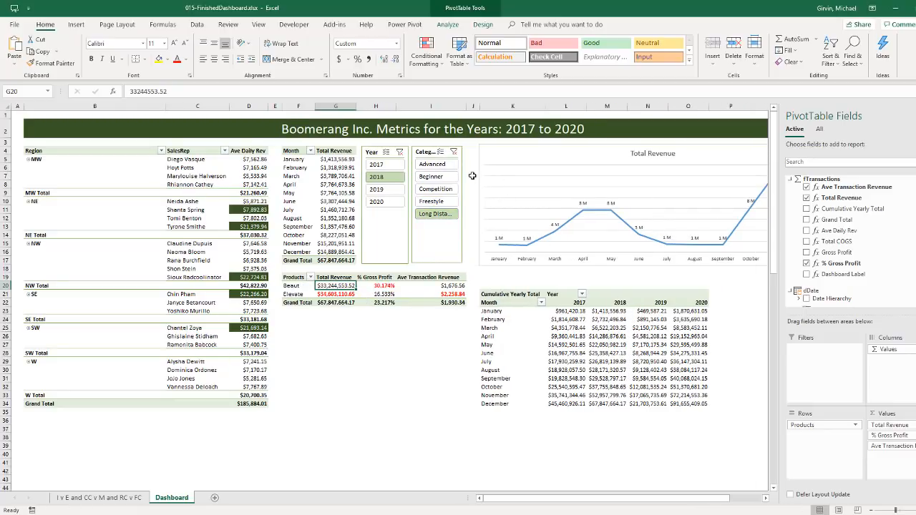
{"action": "left_click", "coordinate": [454, 153]}
{"action": "left_click", "coordinate": [403, 153]}
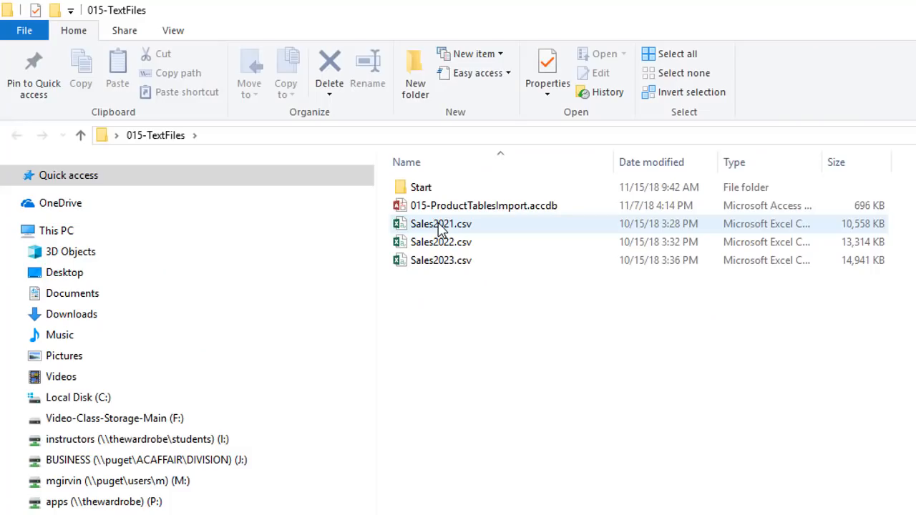
- Switch to the 015-TextFiles folder and copy Sales2021.csv, Sales2022.csv and Sales2023.csv into the Start folder
{"action": "left_click", "coordinate": [434, 225]}
{"action": "left_click", "coordinate": [462, 266], "text": "shift"}
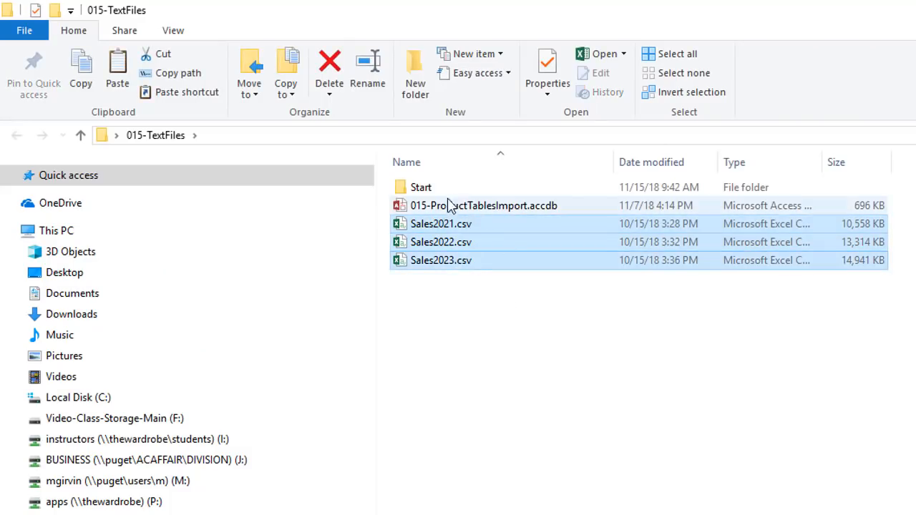
{"action": "double_click", "coordinate": [431, 188]}
{"action": "key", "text": "ctrl+v"}
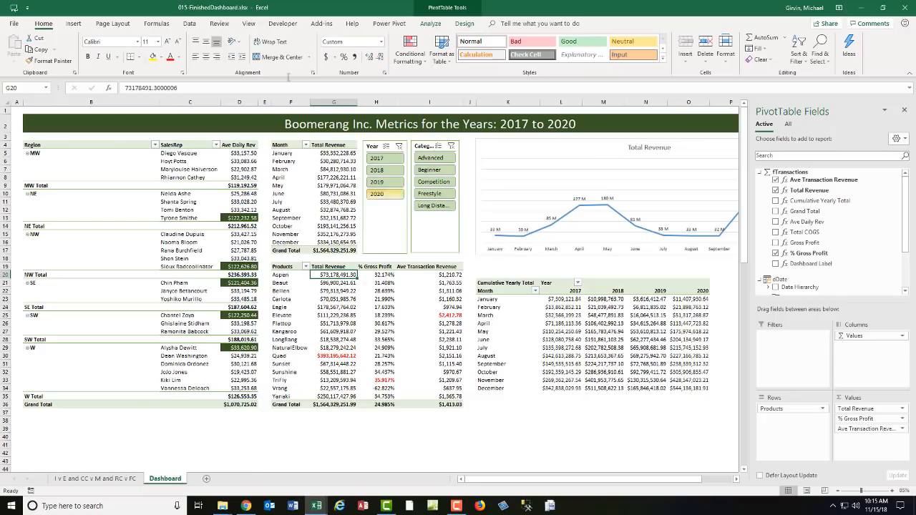
- In the Excel workbook, refresh all data with the Queries & Connections list shown, and close the list
{"action": "left_click", "coordinate": [189, 24]}
{"action": "left_click", "coordinate": [240, 40]}
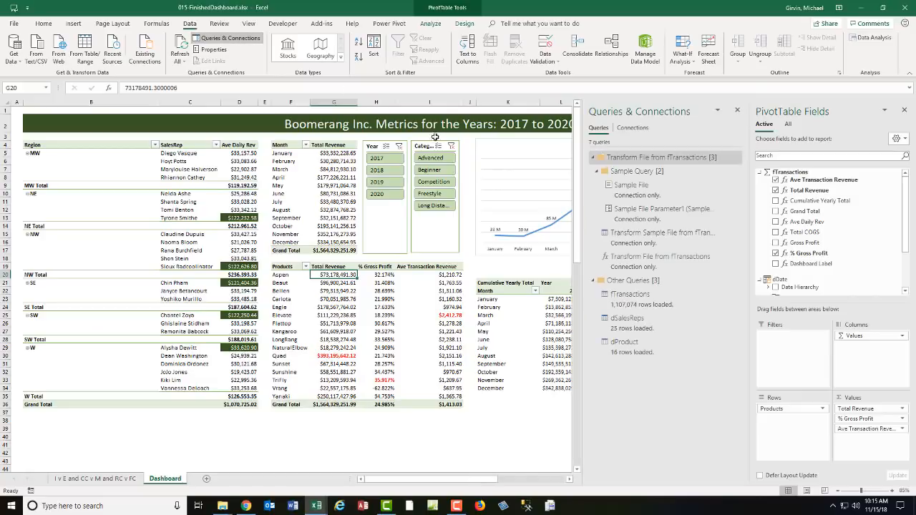
{"action": "left_click", "coordinate": [183, 45]}
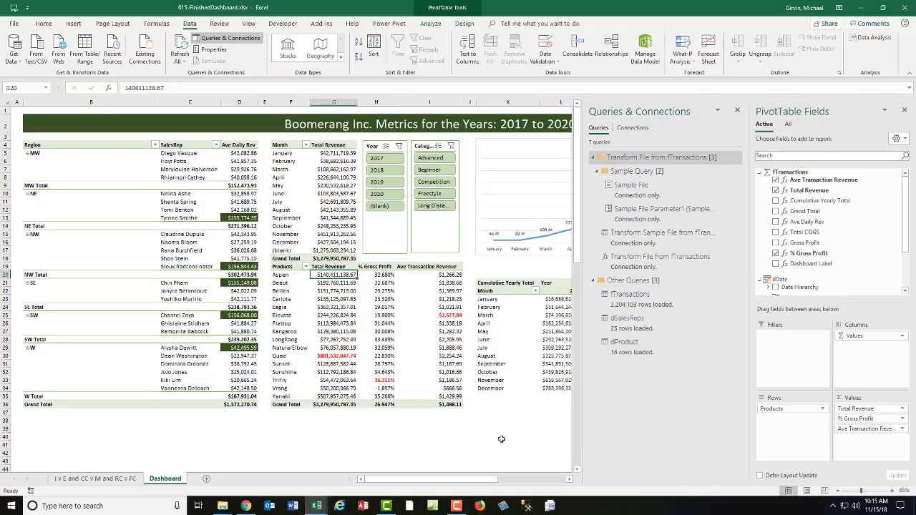
{"action": "left_click_drag", "start_coordinate": [466, 484], "coordinate": [501, 484]}
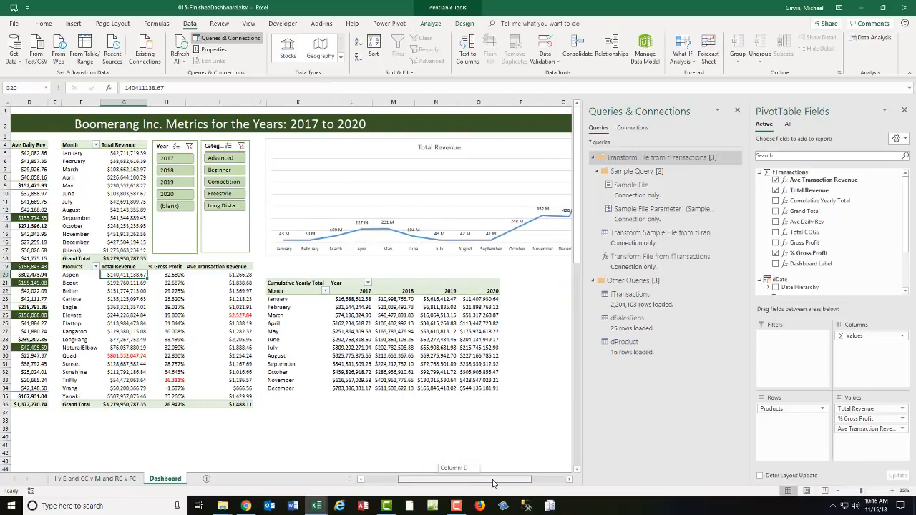
{"action": "left_click", "coordinate": [737, 110]}
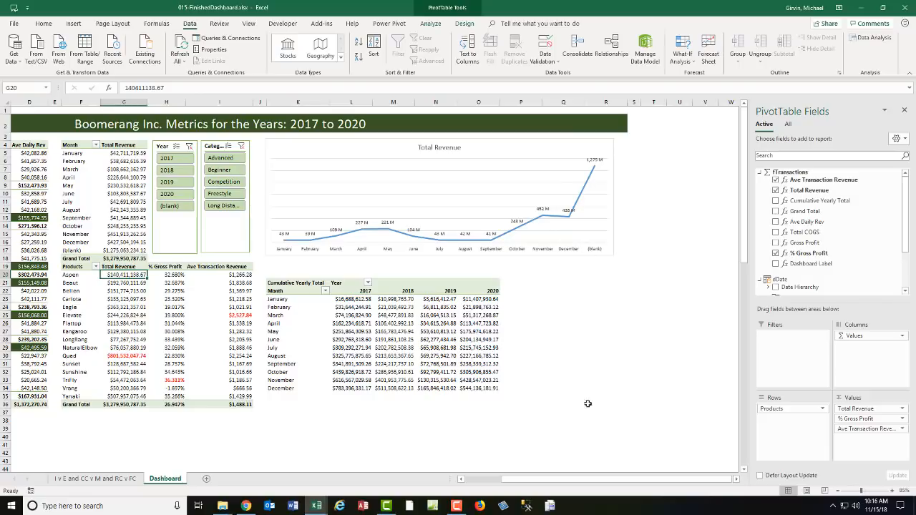
{"action": "left_click_drag", "start_coordinate": [603, 481], "coordinate": [562, 481]}
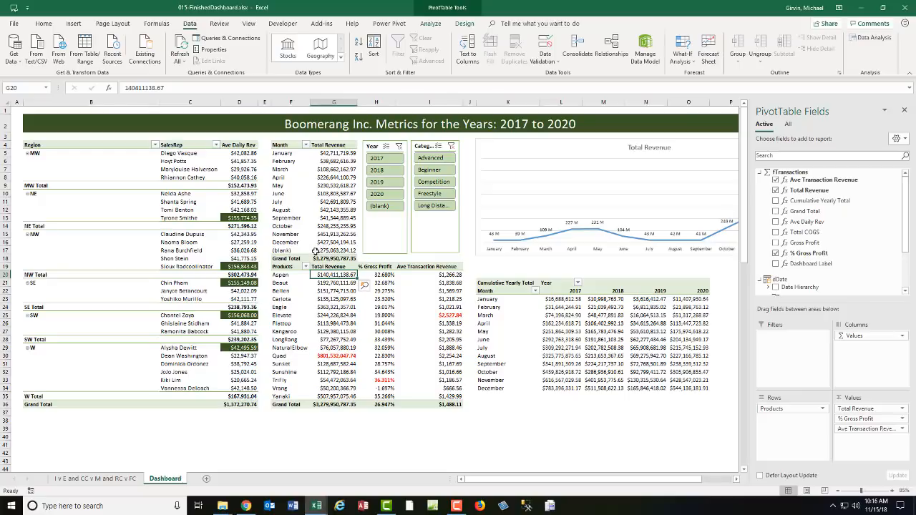
{"action": "mouse_move", "coordinate": [522, 482]}
{"action": "left_mouse_down"}
{"action": "mouse_move", "coordinate": [565, 483]}
{"action": "mouse_move", "coordinate": [522, 480]}
{"action": "left_mouse_up"}
- Open the Data Model in Power Pivot and update the dDate table's range to end on 12/31/2023
{"action": "left_click", "coordinate": [645, 48]}
{"action": "left_click", "coordinate": [116, 479]}
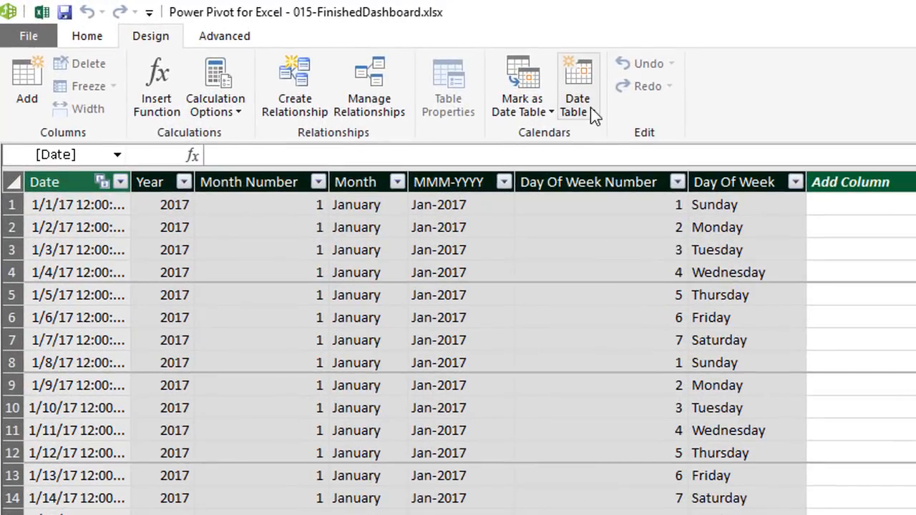
{"action": "left_click", "coordinate": [274, 50]}
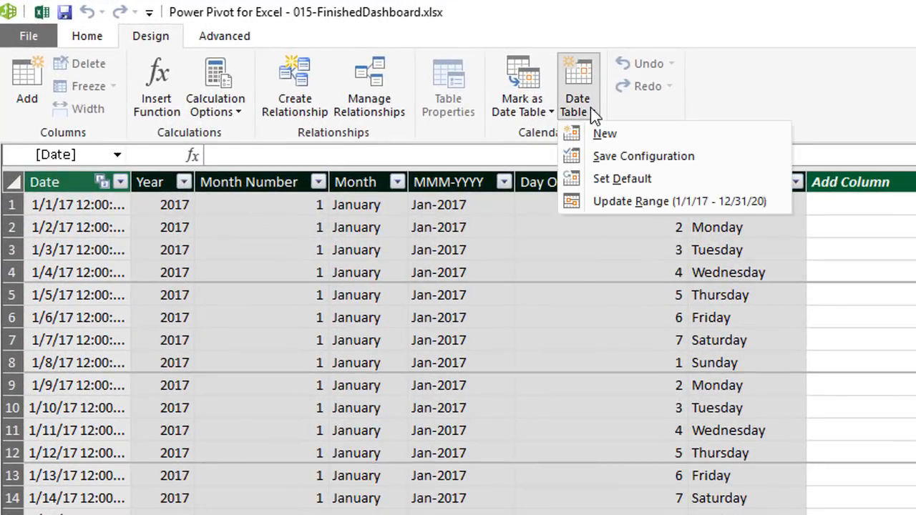
{"action": "left_click", "coordinate": [616, 202]}
{"action": "left_click", "coordinate": [706, 372]}
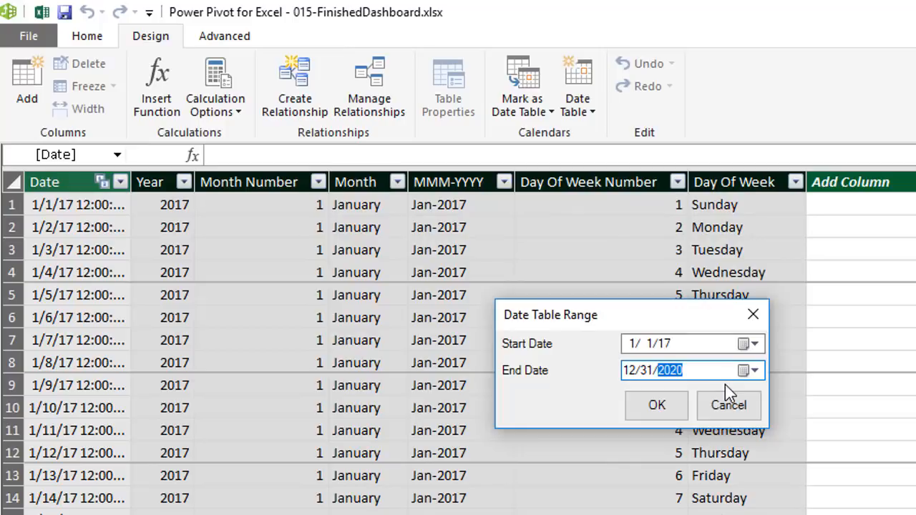
{"action": "type", "text": "2023"}
{"action": "left_click", "coordinate": [675, 408]}
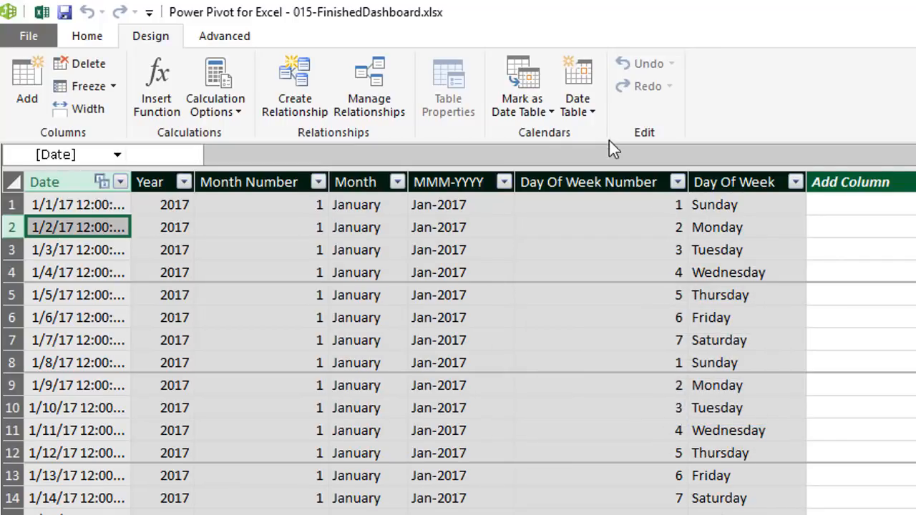
- Check the date table's range setting and close Power Pivot to return to the dashboard
{"action": "left_click", "coordinate": [592, 107]}
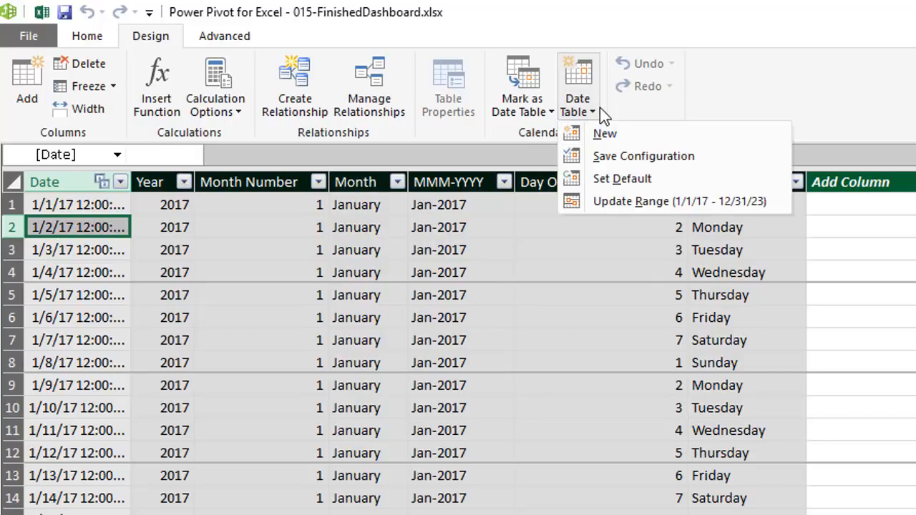
{"action": "left_click", "coordinate": [600, 108]}
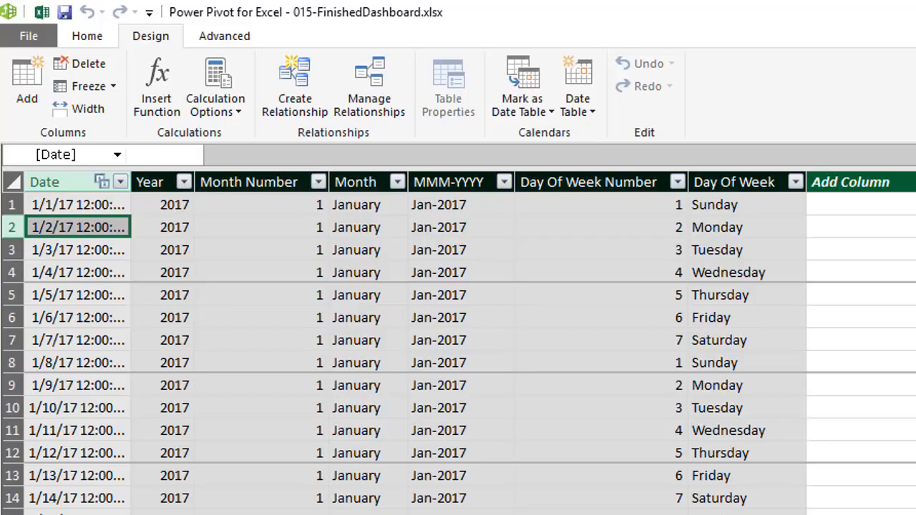
{"action": "left_click", "coordinate": [908, 7]}
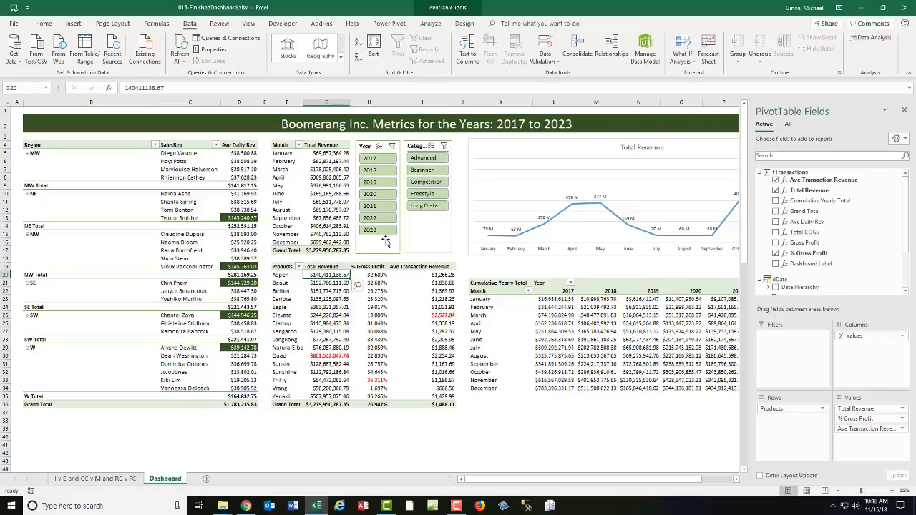
- Test the dashboard with years 2023, 2022 and 2021 and the Advanced category, and clear the category filter
{"action": "left_click", "coordinate": [553, 445]}
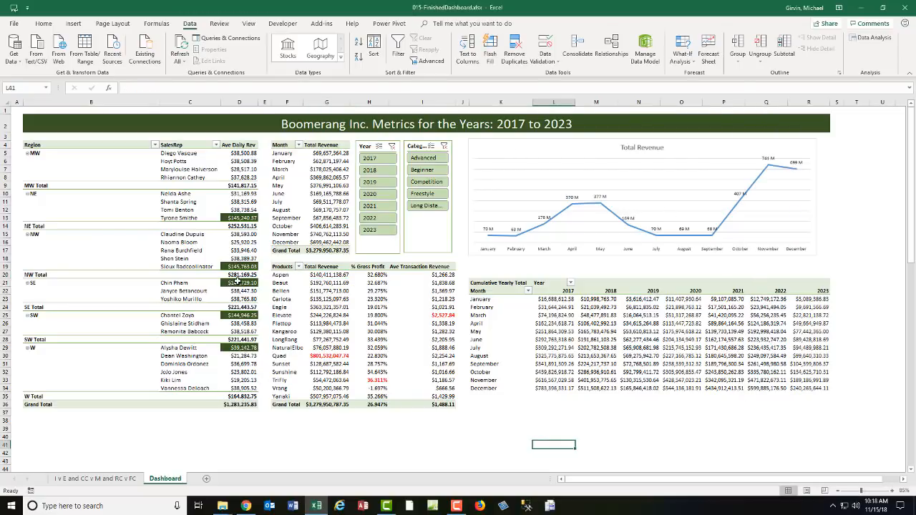
{"action": "left_click", "coordinate": [377, 230]}
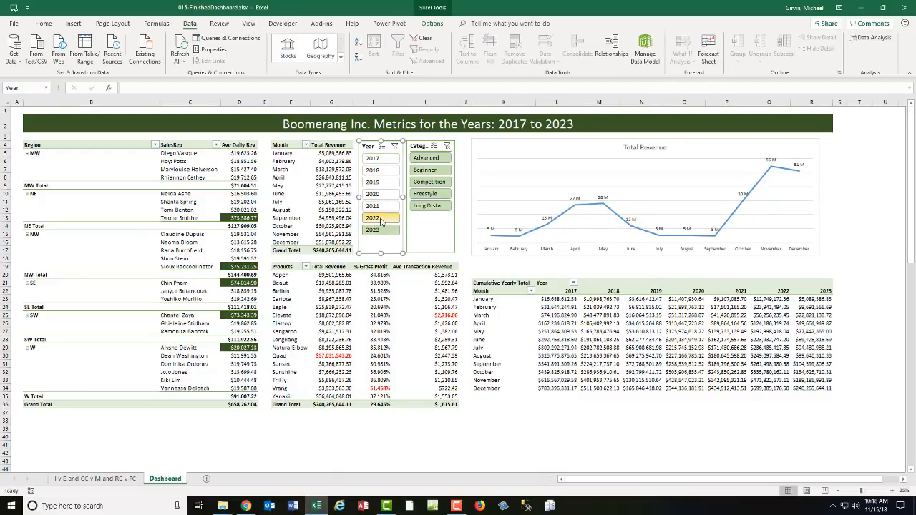
{"action": "left_click", "coordinate": [380, 219]}
{"action": "left_click", "coordinate": [379, 206]}
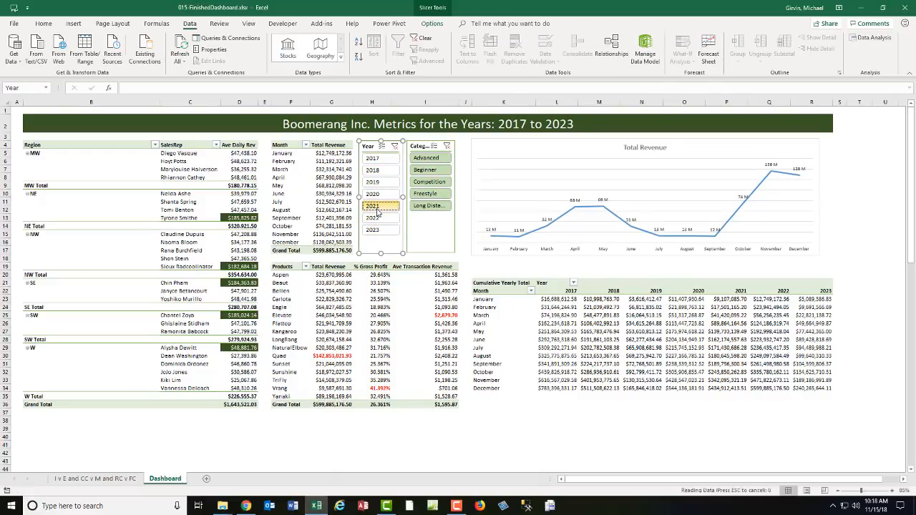
{"action": "left_click", "coordinate": [435, 160]}
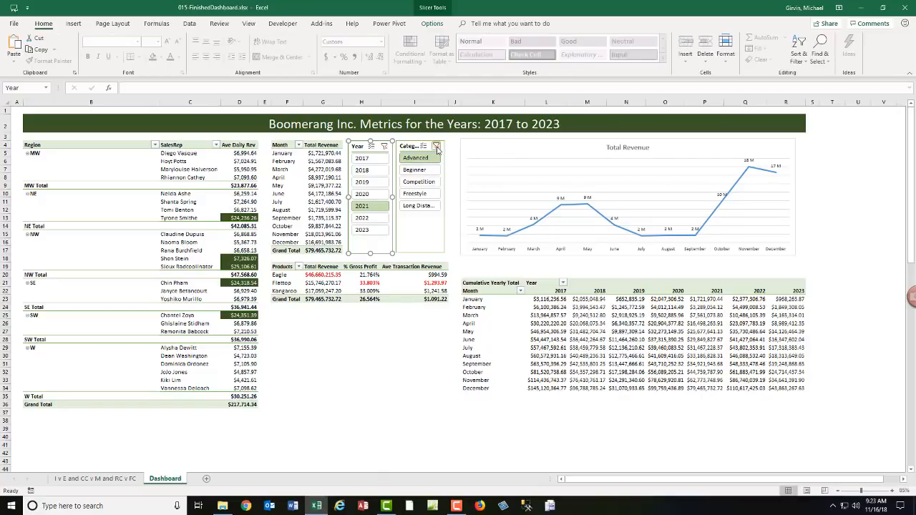
{"action": "left_click", "coordinate": [437, 148]}
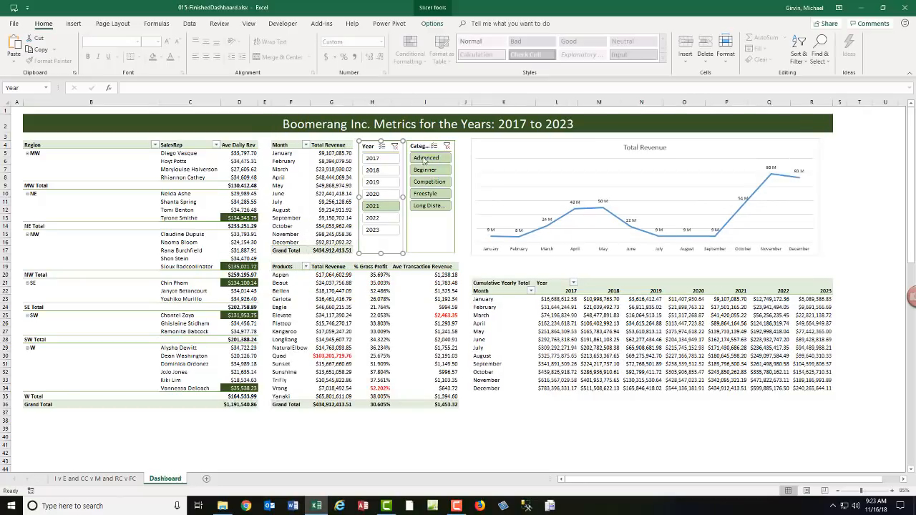
- Filter the dashboard to year 2017 and examine the Ave Daily Rev values of the sales reps by region
{"action": "left_click", "coordinate": [374, 160]}
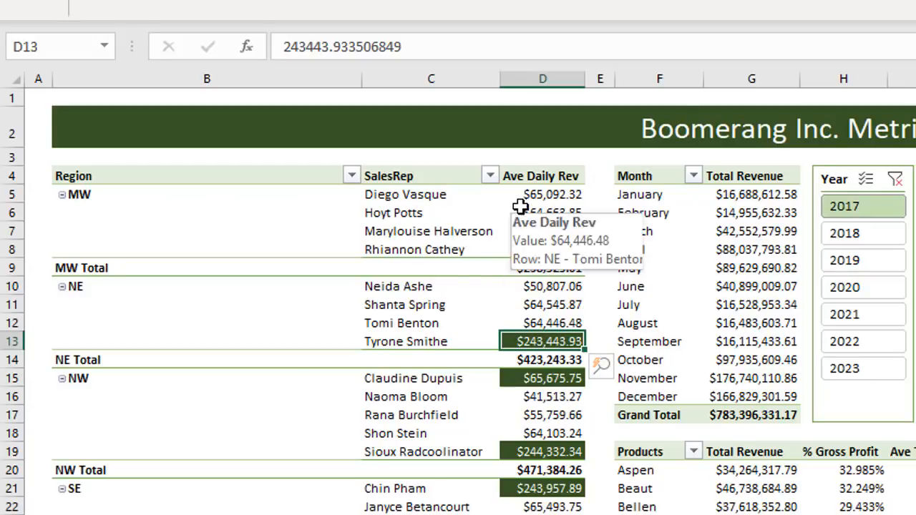
{"action": "mouse_move", "coordinate": [571, 193]}
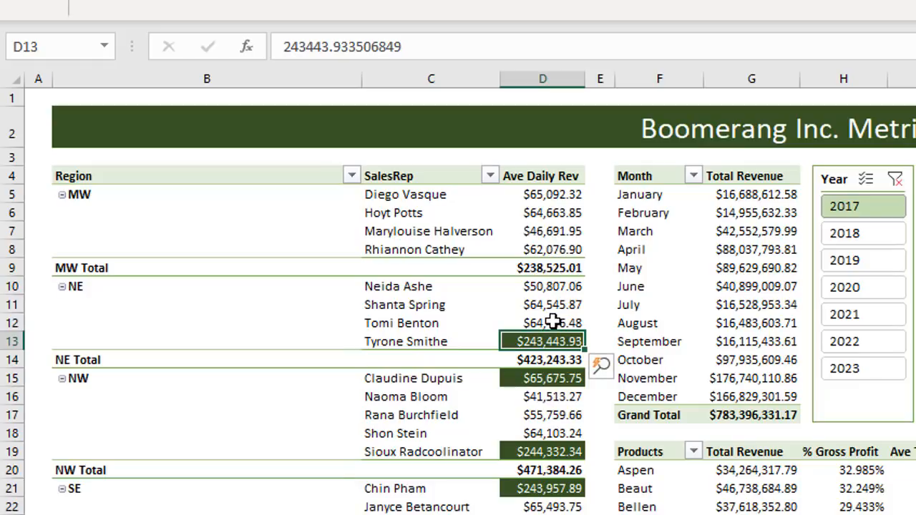
{"action": "mouse_move", "coordinate": [519, 195]}
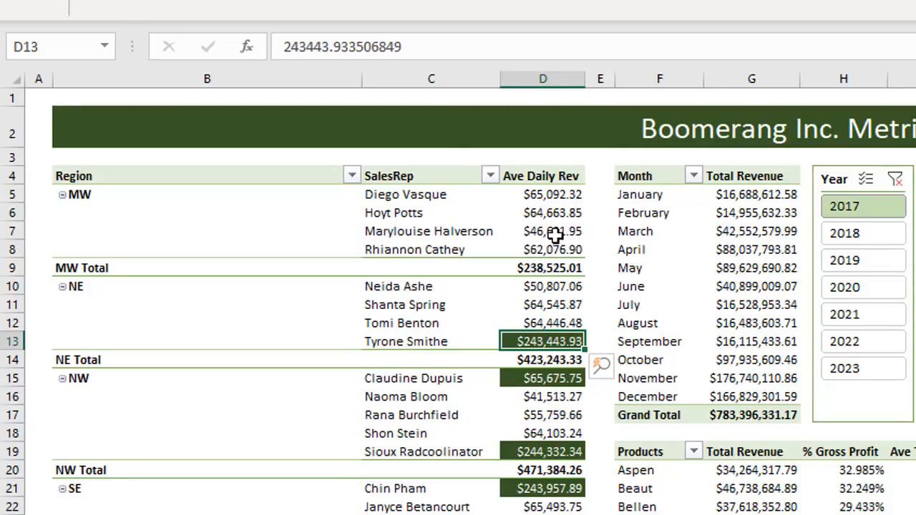
{"action": "mouse_move", "coordinate": [555, 254]}
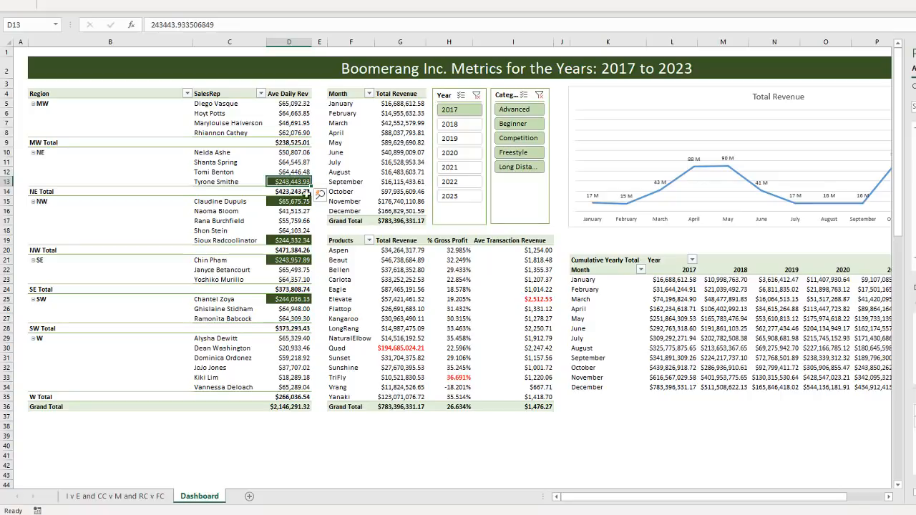
- Launch the DAX Studio add-in and connect it to the PowerPivot model of 015-FinishedDashboard.xlsx
{"action": "mouse_move", "coordinate": [278, 175]}
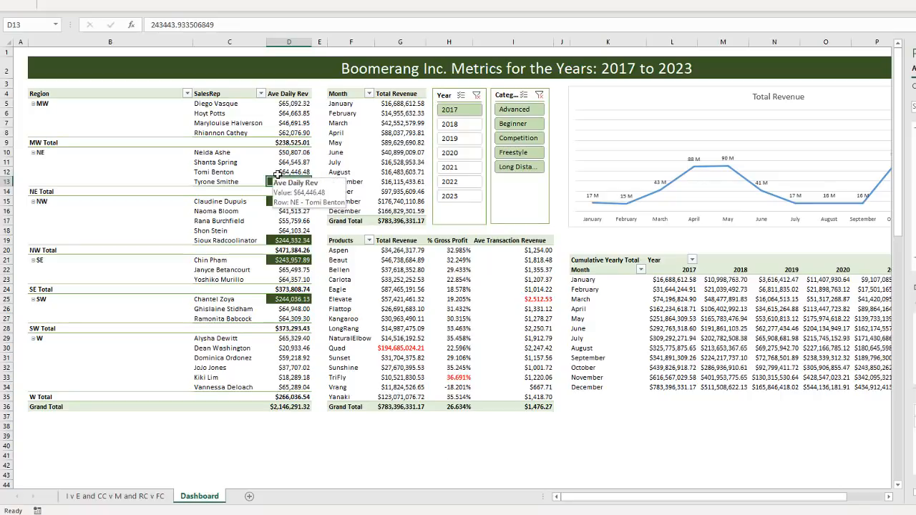
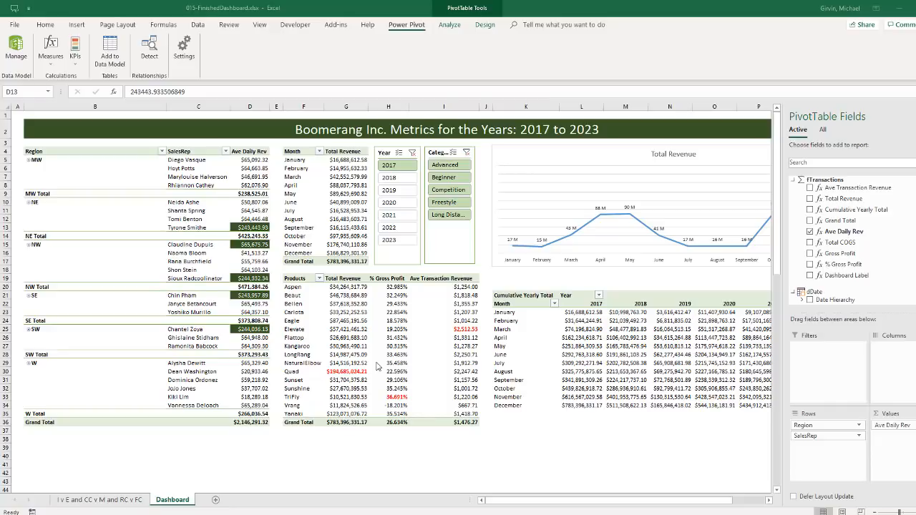
{"action": "key", "text": "ctrl+c"}
{"action": "left_click", "coordinate": [199, 25]}
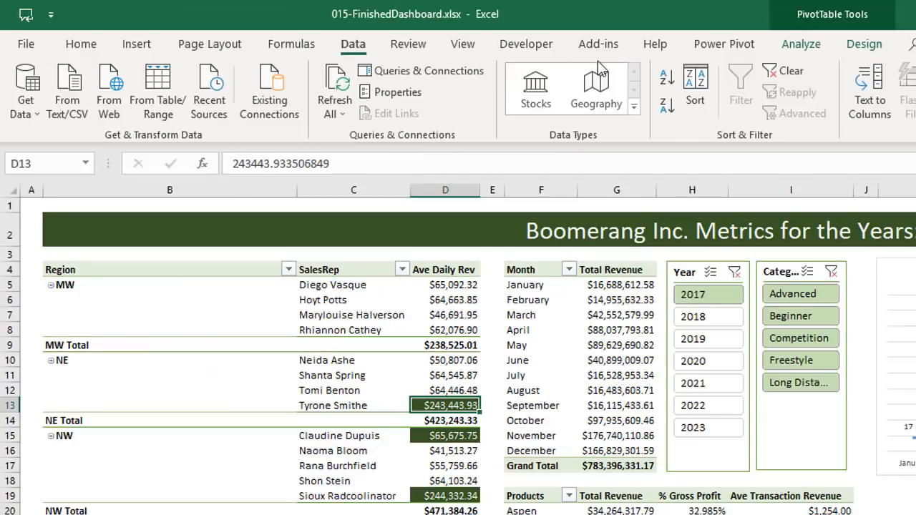
{"action": "left_click", "coordinate": [337, 25]}
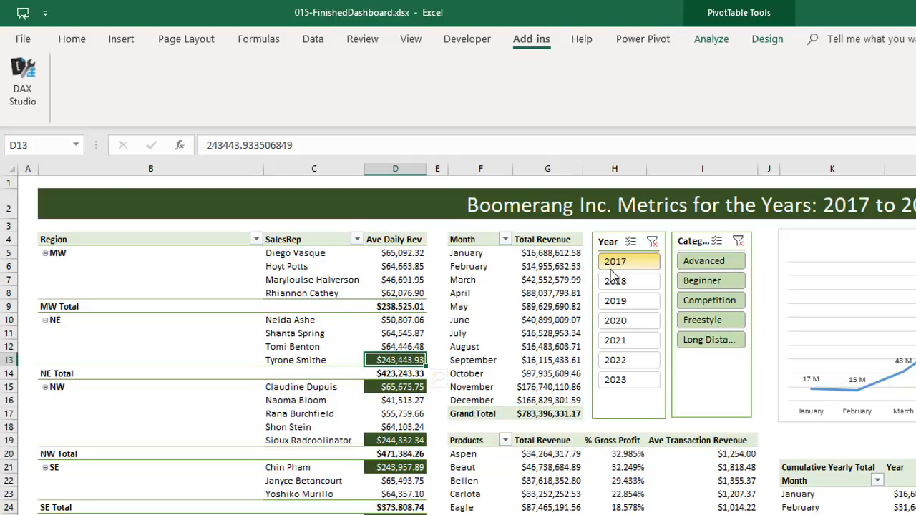
{"action": "left_click", "coordinate": [311, 44]}
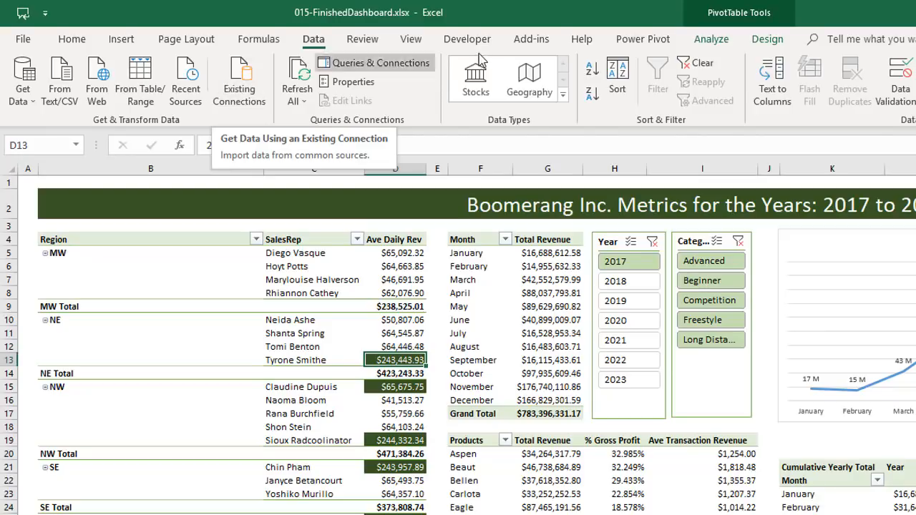
{"action": "left_click", "coordinate": [531, 40]}
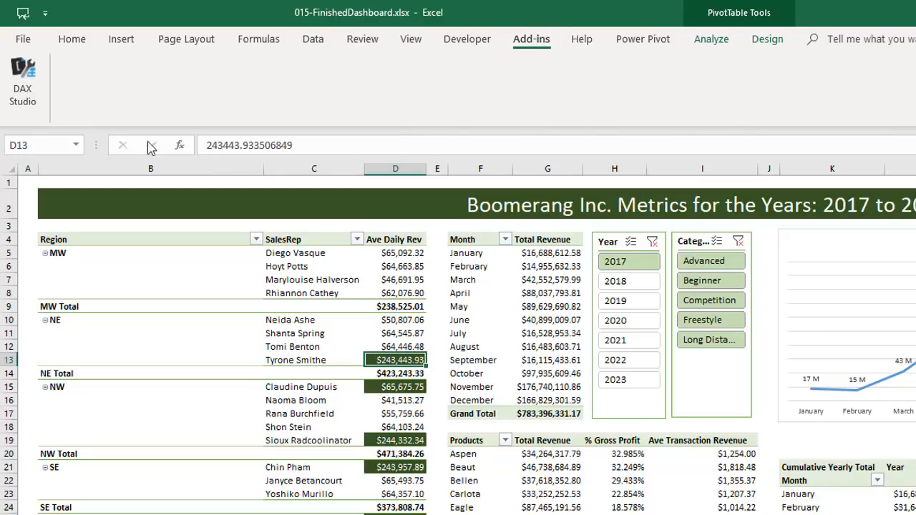
{"action": "left_click", "coordinate": [30, 93]}
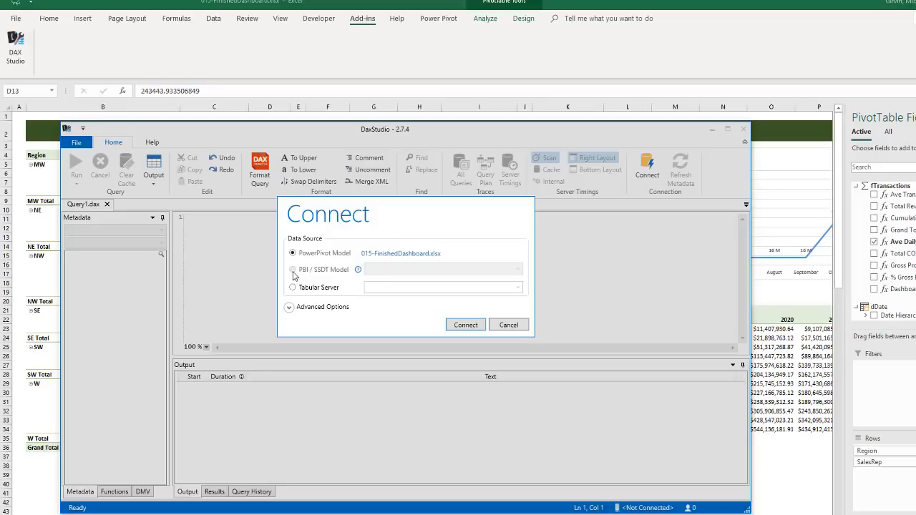
{"action": "mouse_move", "coordinate": [358, 272]}
{"action": "left_click", "coordinate": [466, 325]}
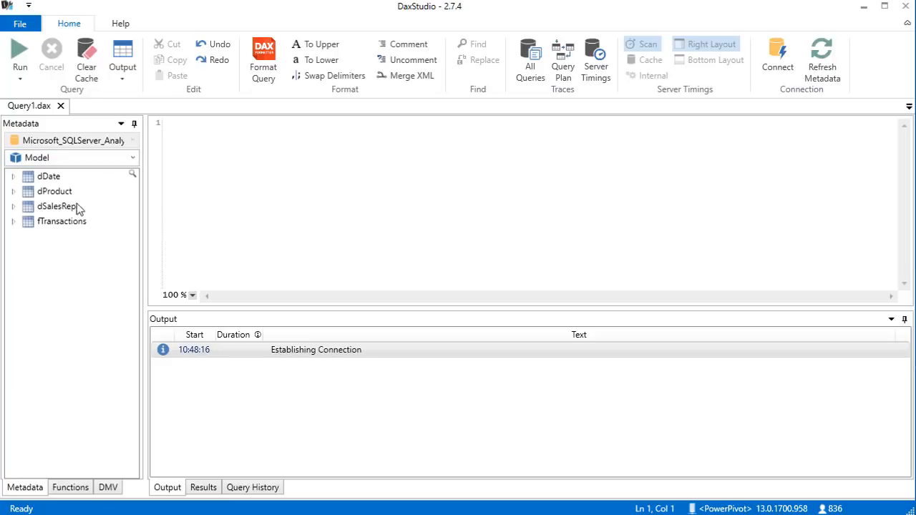
- Expand the fTransactions table's fields and begin the DAX query with EVALUATE on its own line, enlarging the editor text
{"action": "left_click", "coordinate": [12, 222]}
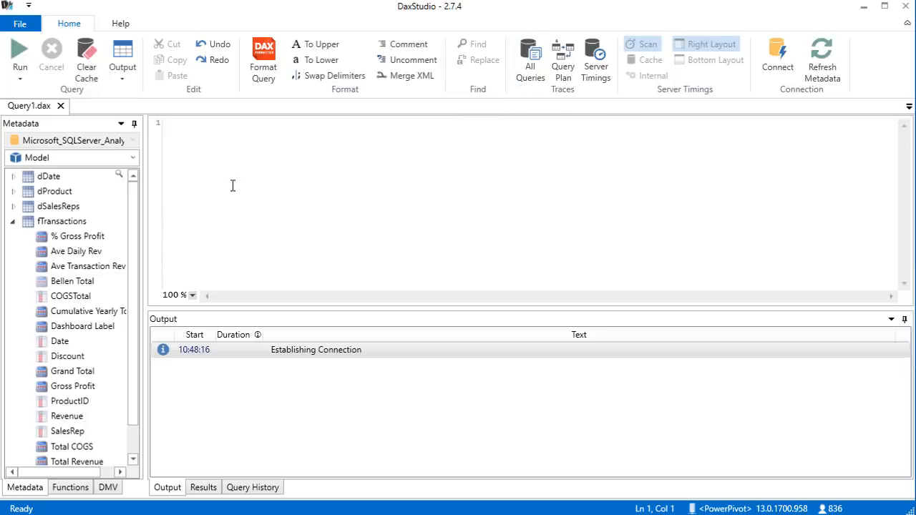
{"action": "left_click", "coordinate": [226, 149]}
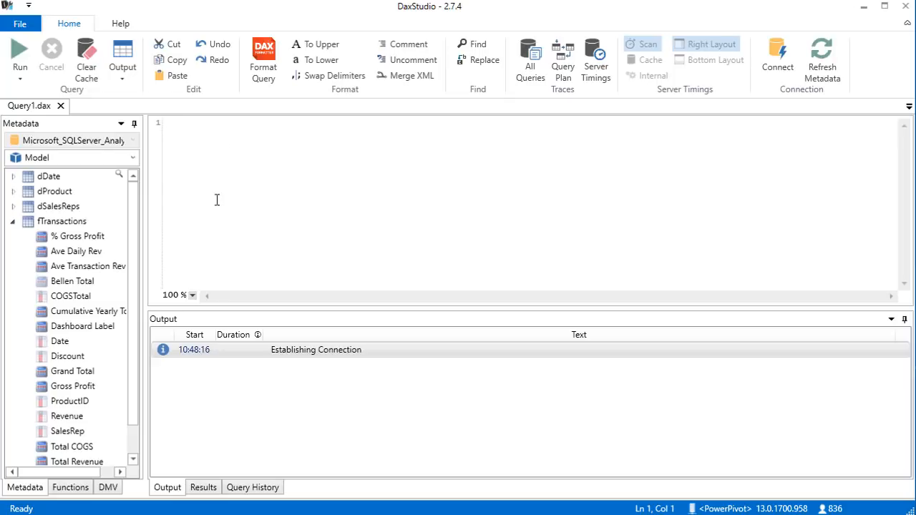
{"action": "scroll", "coordinate": [212, 229], "scroll_direction": "up", "scroll_amount": 10}
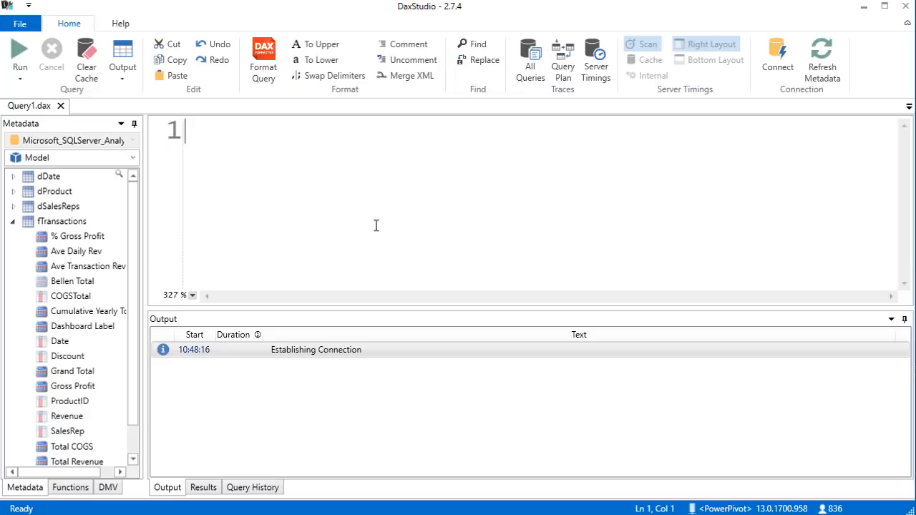
{"action": "type", "text": "e"}
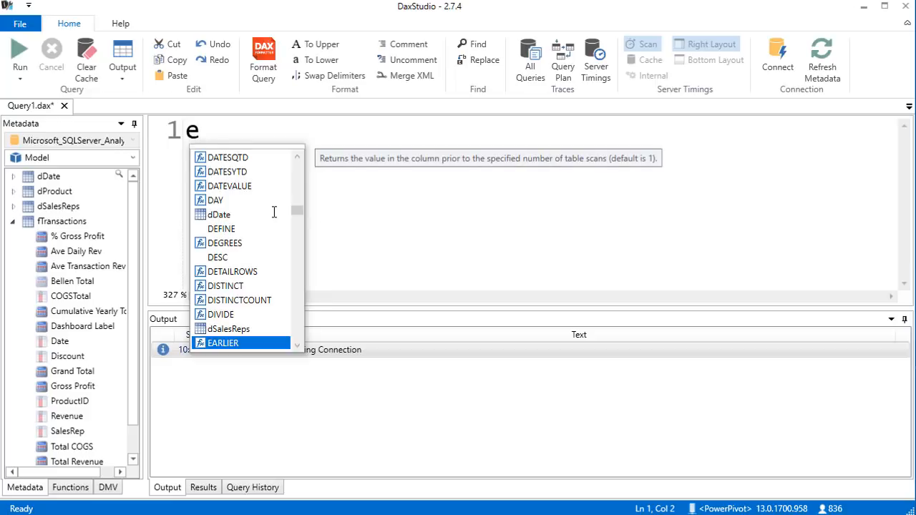
{"action": "type", "text": "v"}
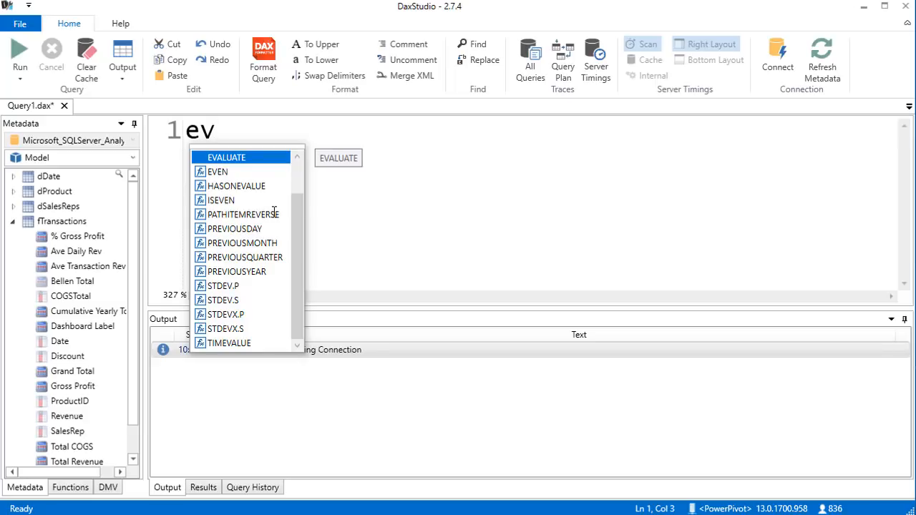
{"action": "key", "text": "Return"}
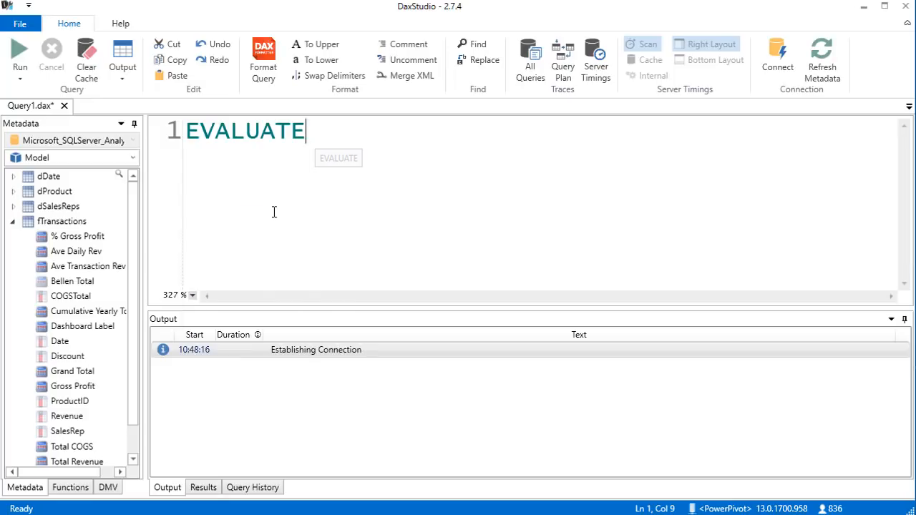
{"action": "key", "text": "Return"}
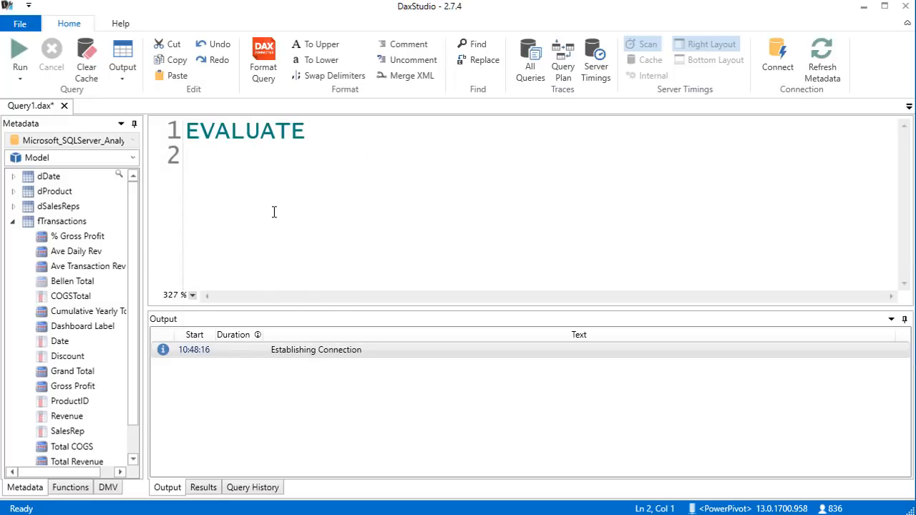
- Add the CALCULATETABLE function on the query's second line with fTransactions as its table argument
{"action": "key", "text": "ctrl+space"}
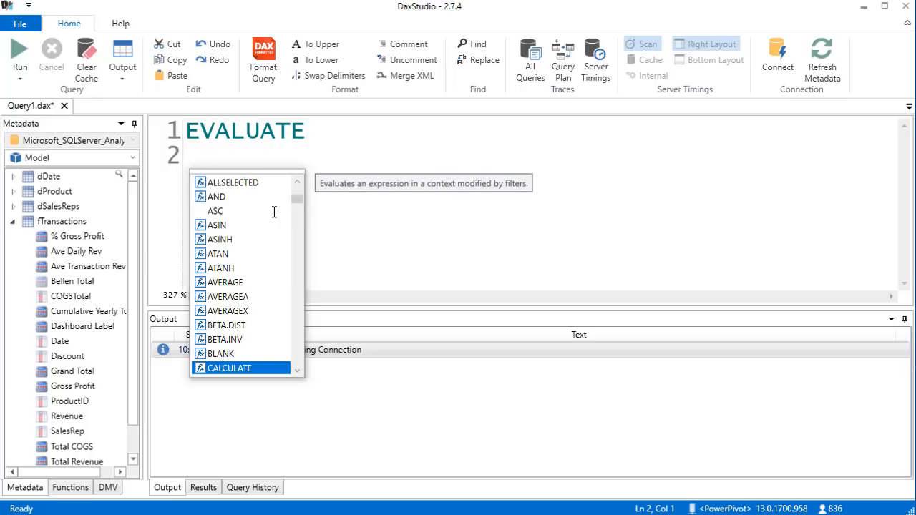
{"action": "type", "text": "ca"}
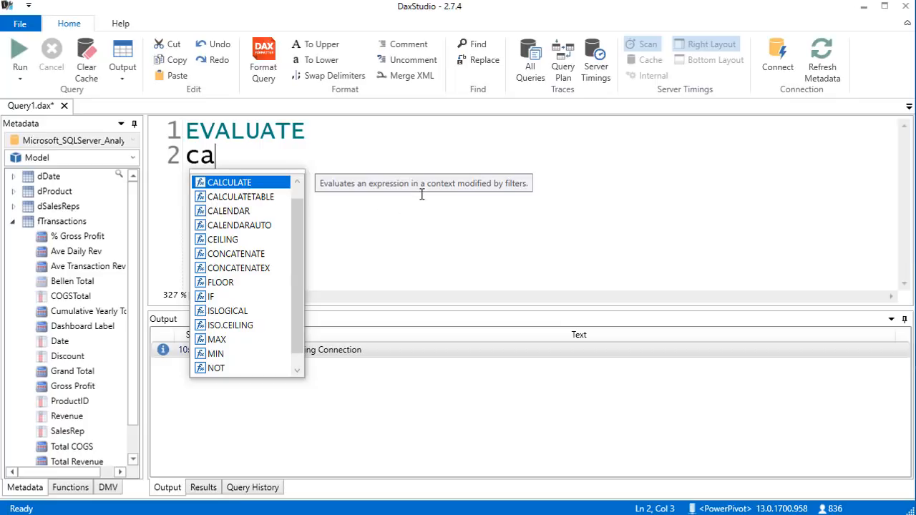
{"action": "key", "text": "Down"}
{"action": "key", "text": "Up"}
{"action": "key", "text": "Down"}
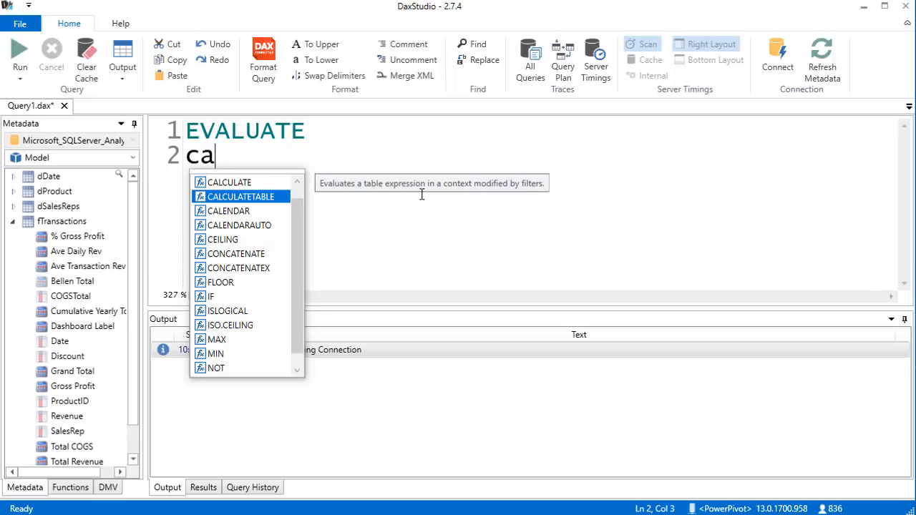
{"action": "key", "text": "Tab"}
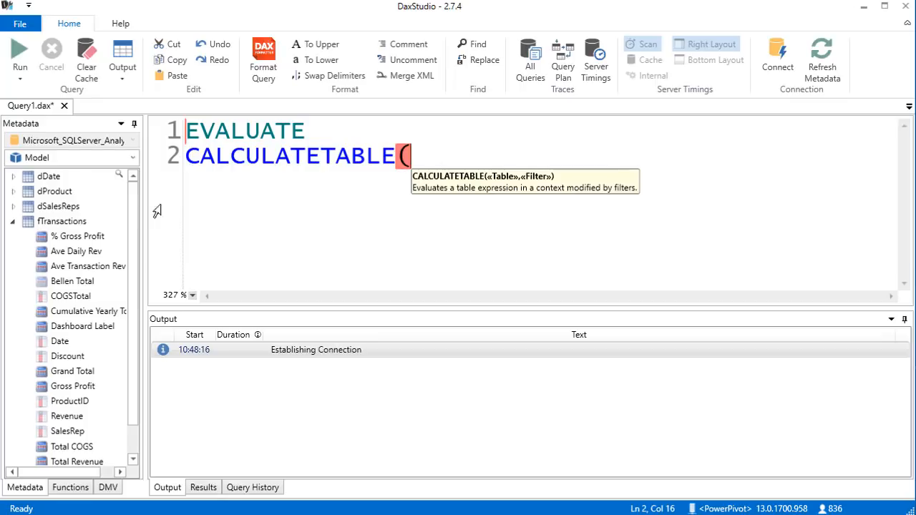
{"action": "double_click", "coordinate": [67, 224]}
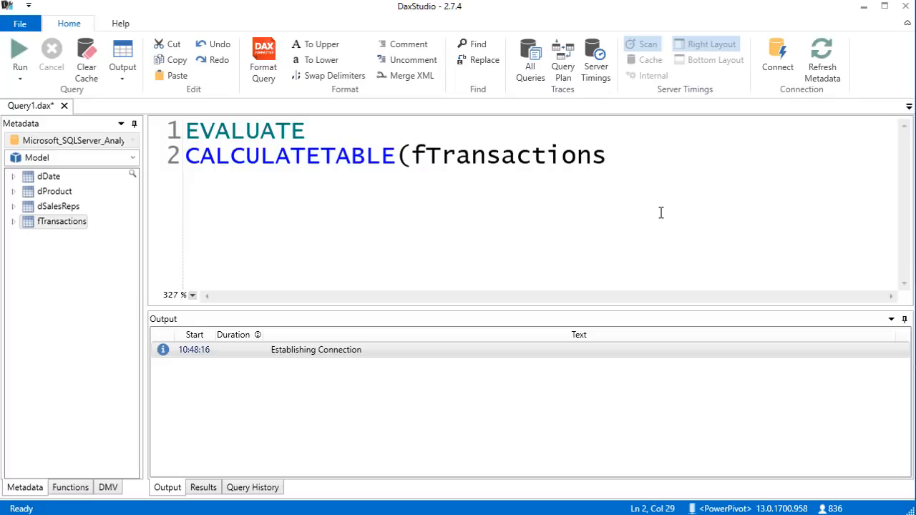
{"action": "type", "text": ","}
{"action": "key", "text": "Return"}
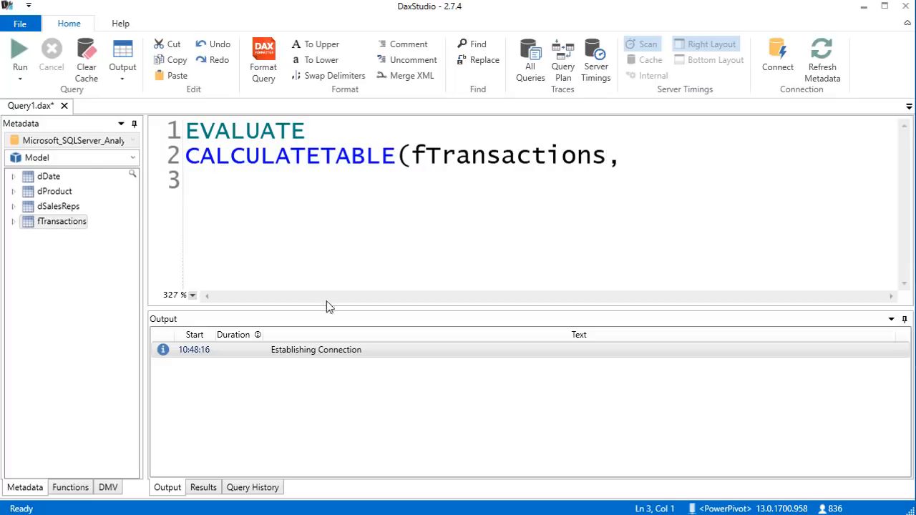
- Add a filter argument setting dSalesReps[SalesRep] equal to the full name of the sales rep in dashboard row 13
{"action": "left_click", "coordinate": [12, 206]}
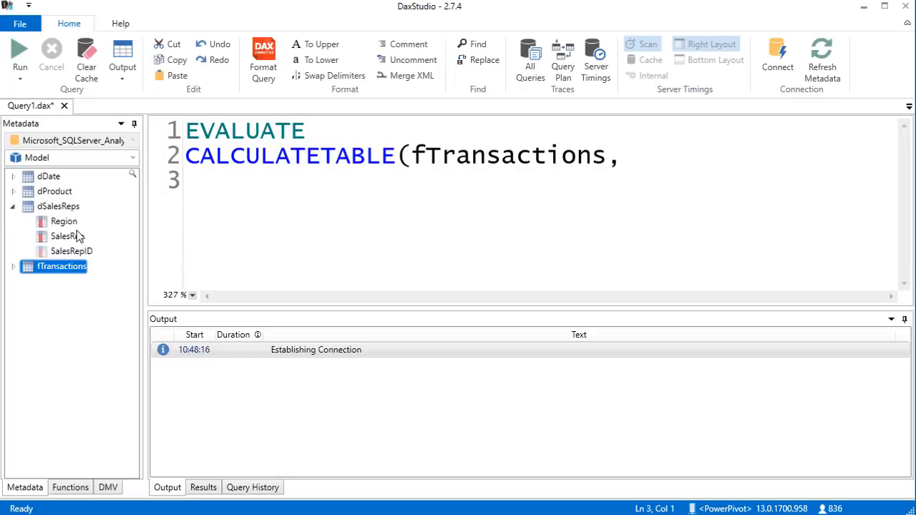
{"action": "double_click", "coordinate": [68, 242]}
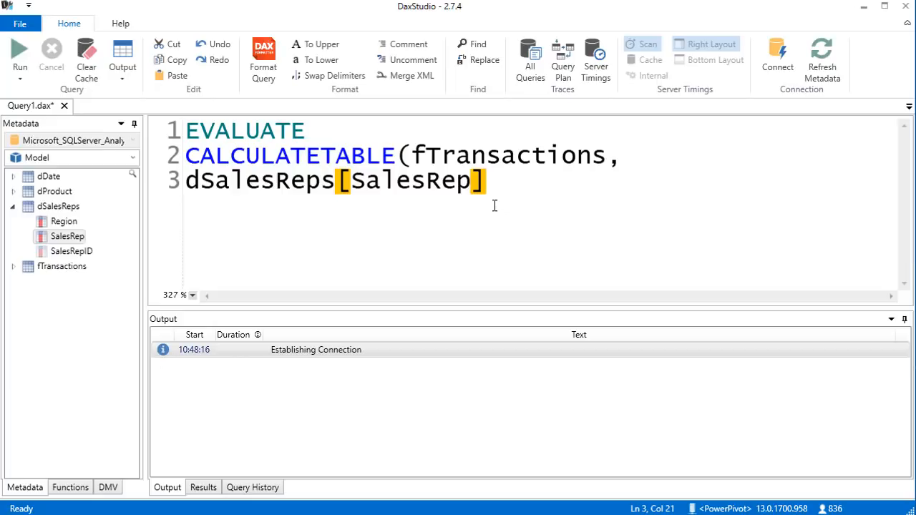
{"action": "type", "text": "="}
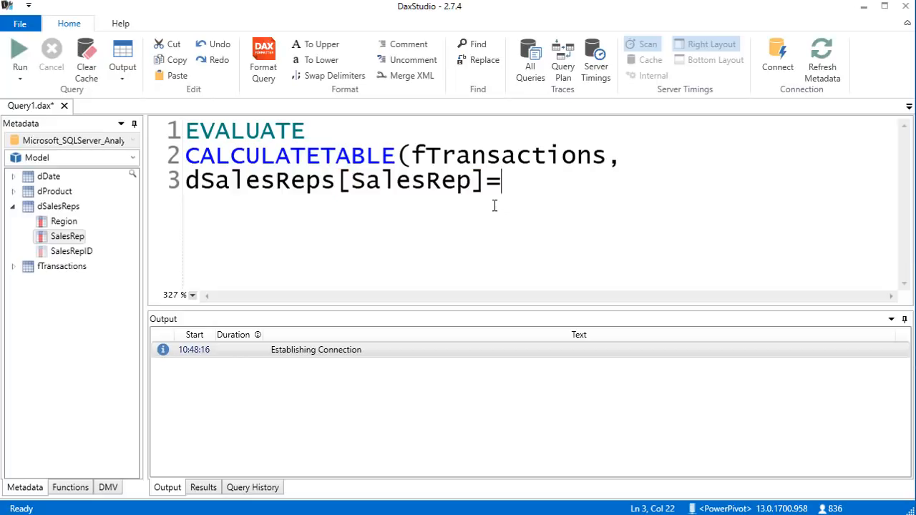
{"action": "type", "text": "\"Tyrone Smithe\""}
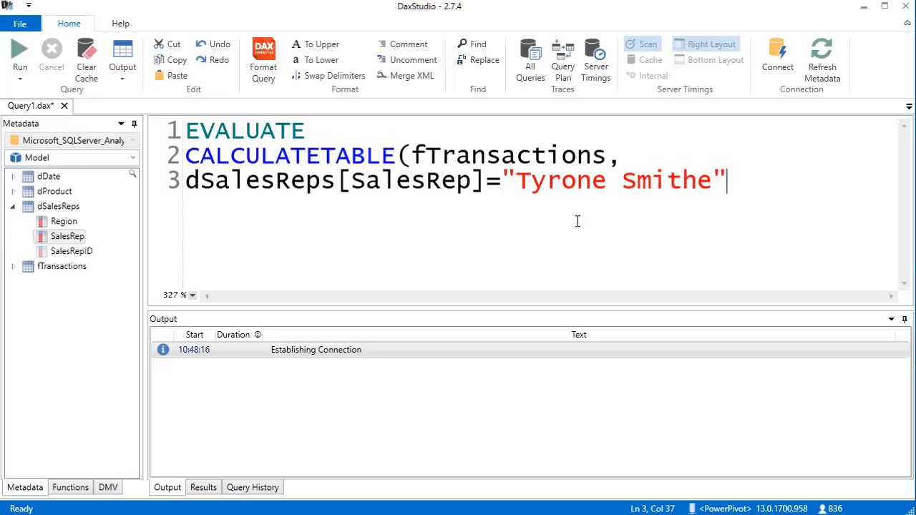
{"action": "type", "text": ","}
{"action": "key", "text": "Return"}
- Add the second filter argument dDate[Year]=2017 and close the CALCULATETABLE function
{"action": "left_click", "coordinate": [12, 176]}
{"action": "left_click_drag", "start_coordinate": [59, 296], "coordinate": [214, 211]}
{"action": "type", "text": "="}
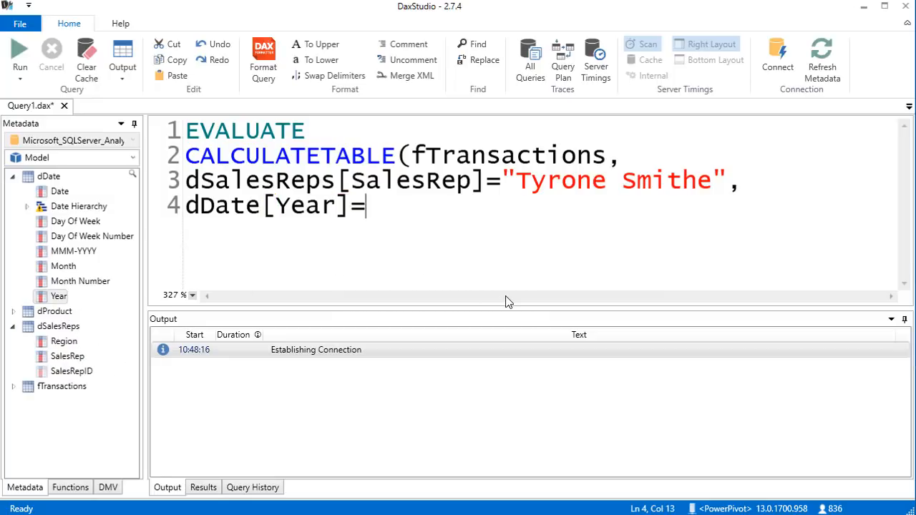
{"action": "type", "text": "2017"}
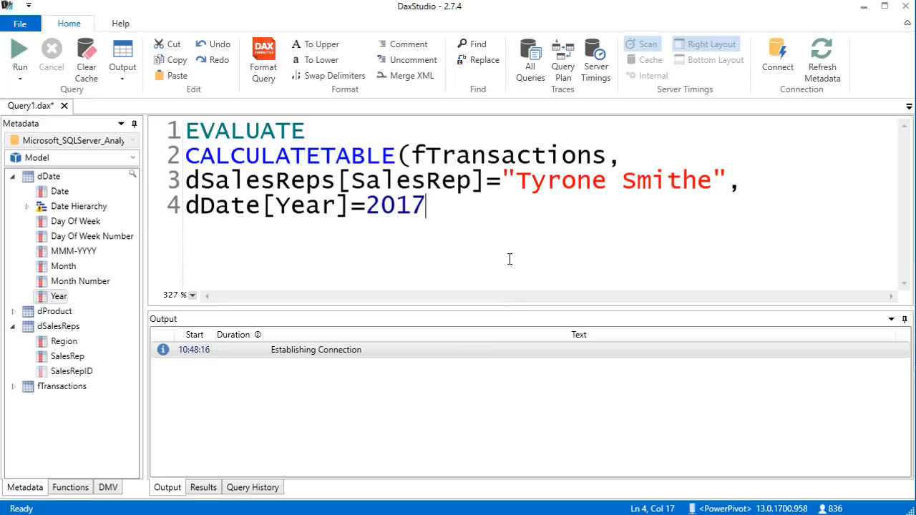
{"action": "type", "text": ")"}
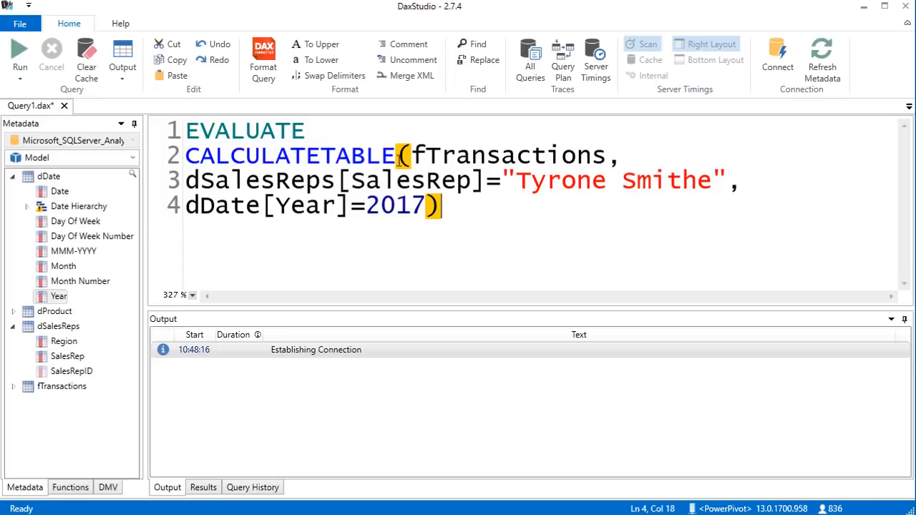
- Format the finished DAX query with DAX Formatter and run it
{"action": "double_click", "coordinate": [467, 150]}
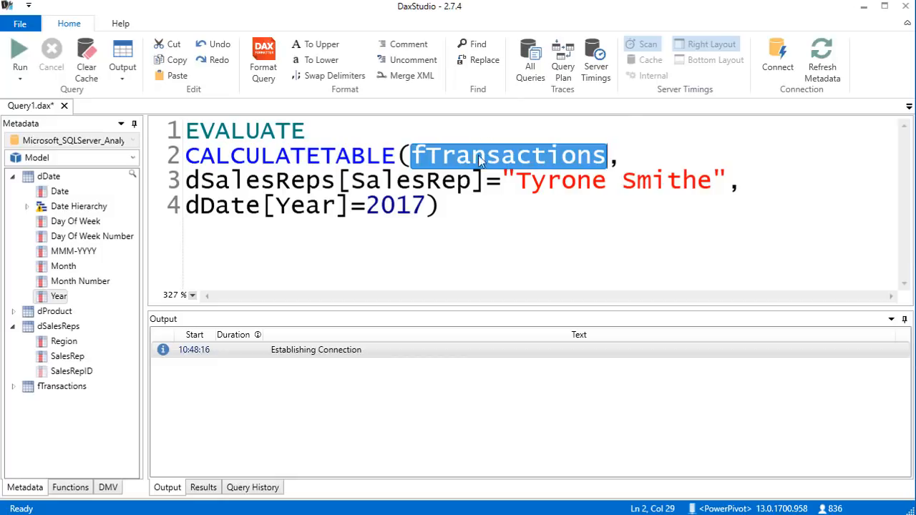
{"action": "left_click", "coordinate": [447, 217]}
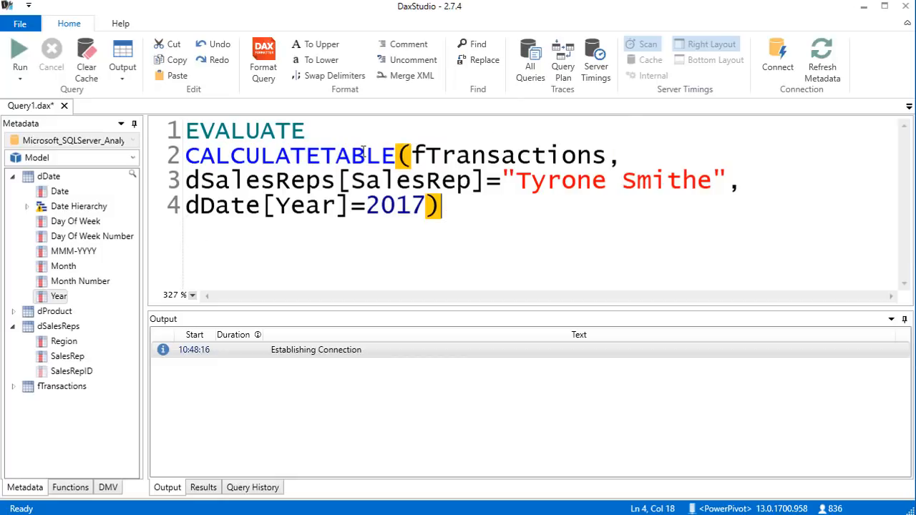
{"action": "left_click", "coordinate": [264, 68]}
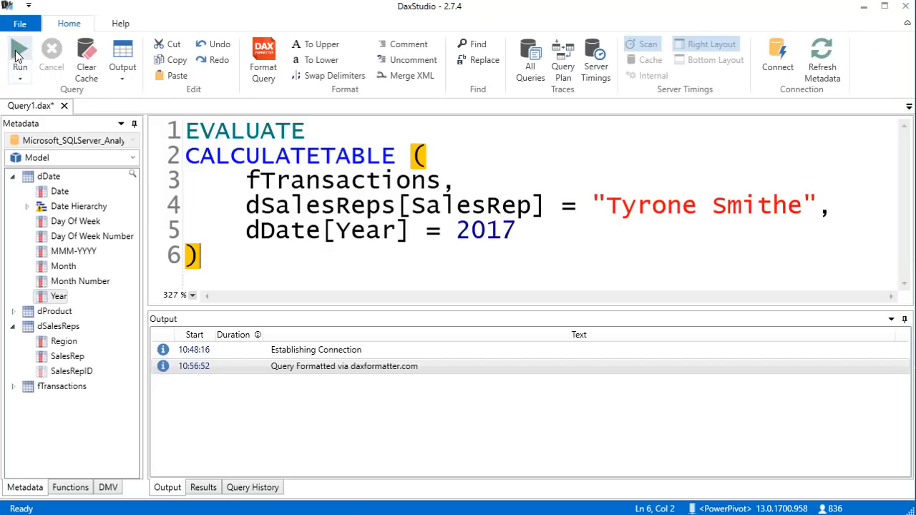
{"action": "left_click", "coordinate": [18, 56]}
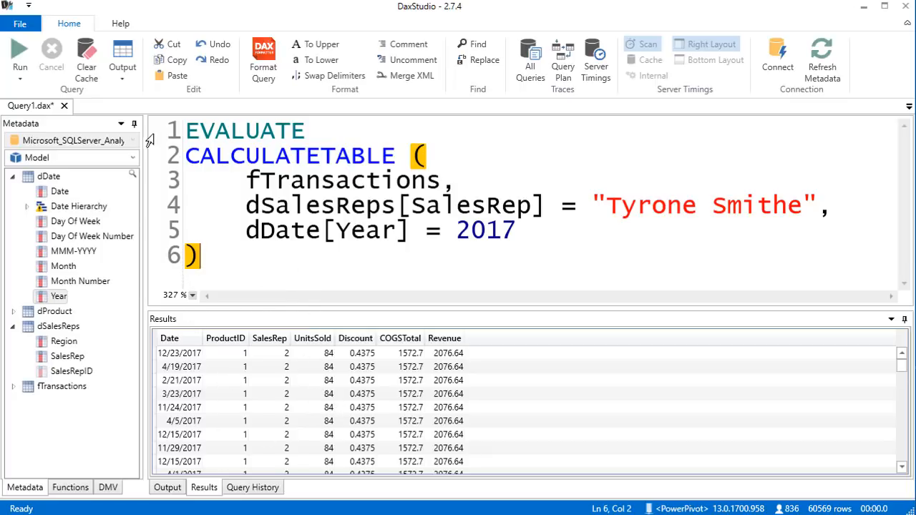
- Copy the entire DAX query and add a new worksheet to the dashboard workbook in Excel
{"action": "left_click_drag", "start_coordinate": [245, 256], "coordinate": [191, 123]}
{"action": "key", "text": "ctrl+c"}
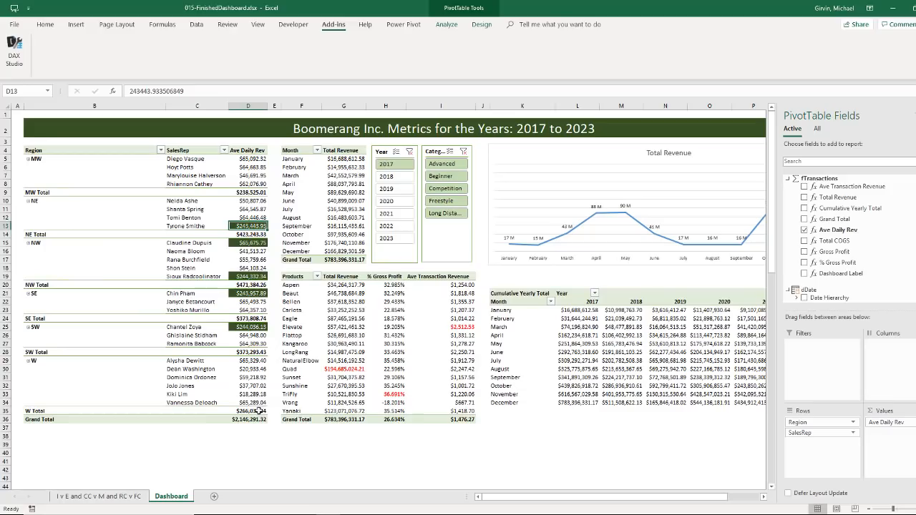
{"action": "left_click", "coordinate": [214, 497]}
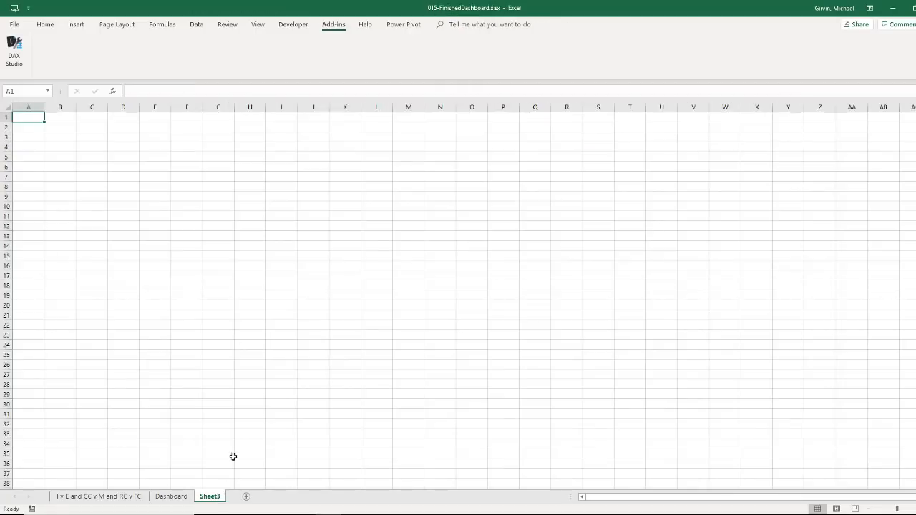
- Load the Data Model's dProduct table from the workbook's existing connections as a table in cell A1 of the new sheet
{"action": "left_click", "coordinate": [196, 26]}
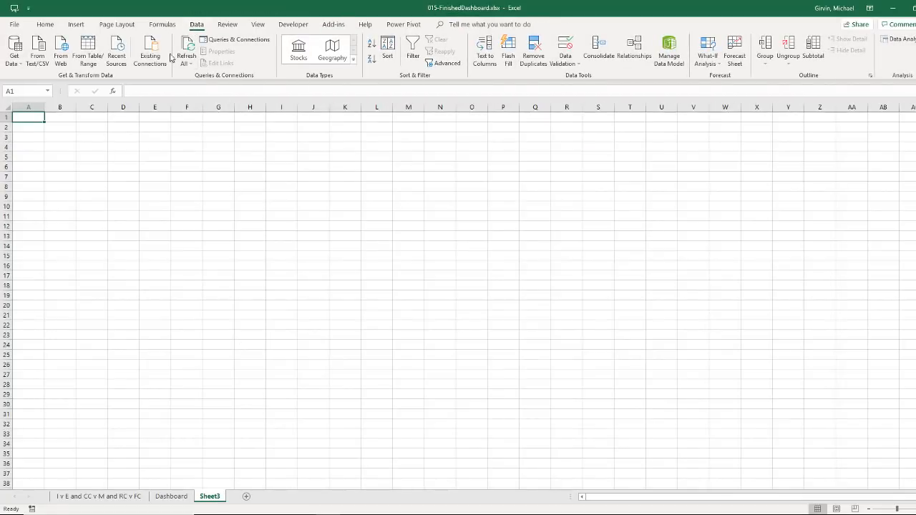
{"action": "left_click", "coordinate": [153, 58]}
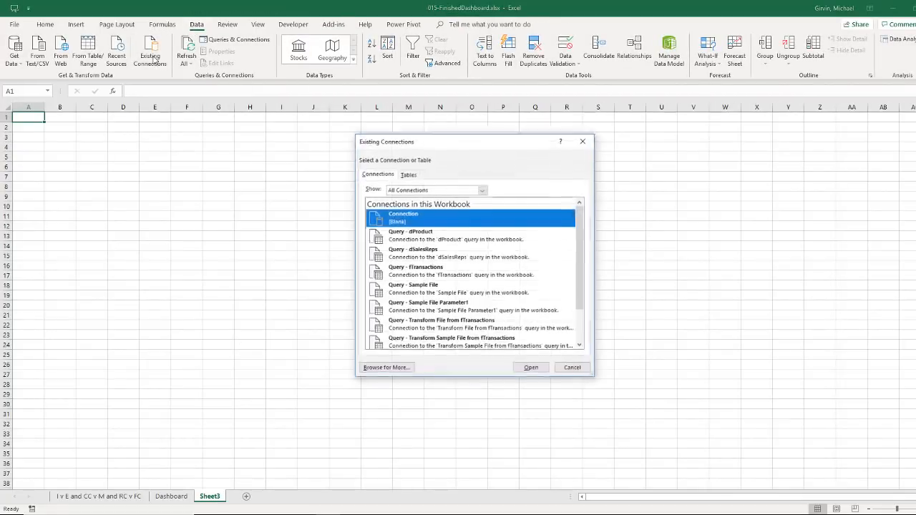
{"action": "left_click_drag", "start_coordinate": [440, 143], "coordinate": [160, 138]}
{"action": "left_click", "coordinate": [128, 169]}
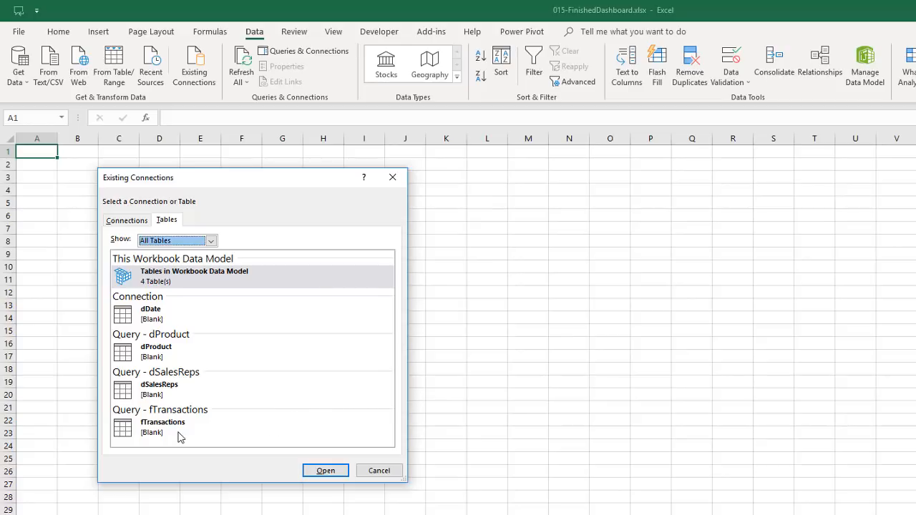
{"action": "left_click", "coordinate": [162, 356]}
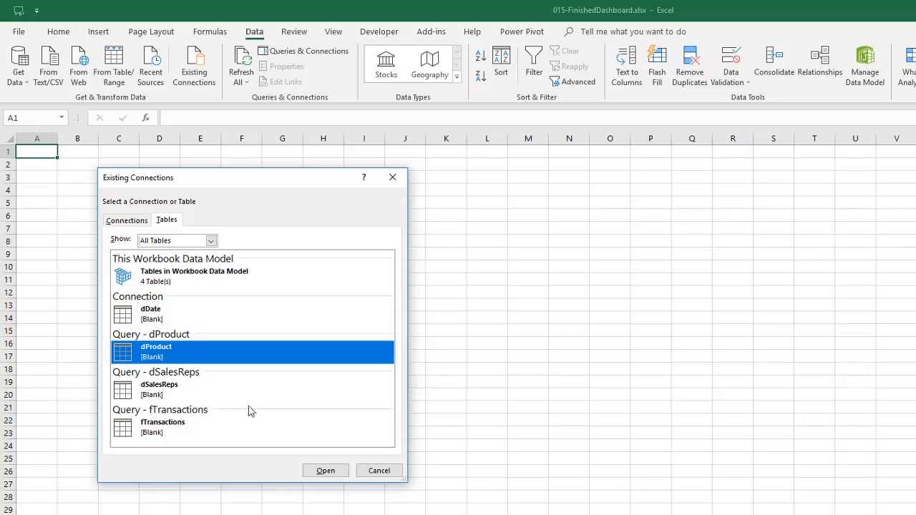
{"action": "left_click", "coordinate": [319, 474]}
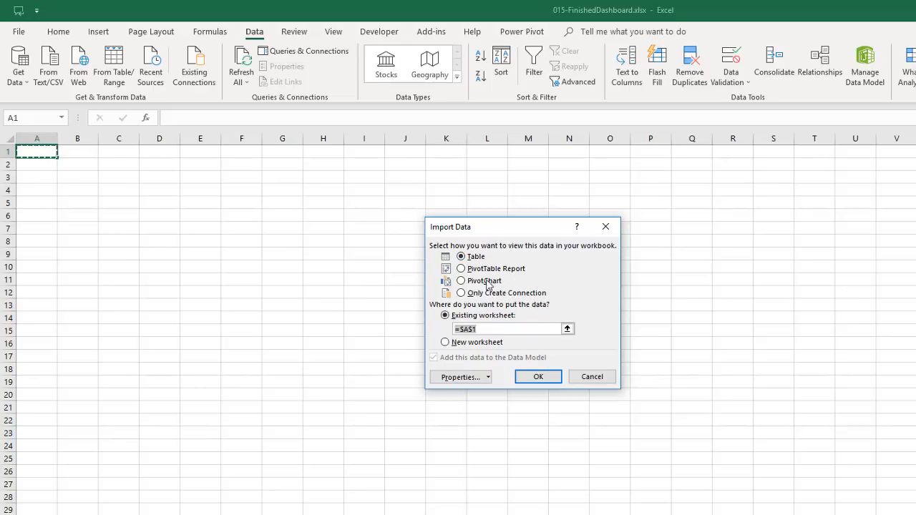
{"action": "left_click", "coordinate": [537, 377]}
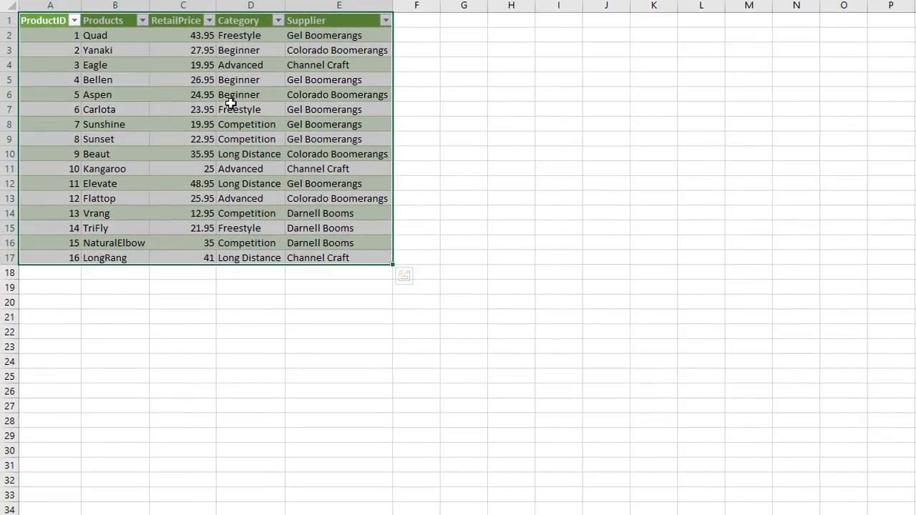
- Edit the loaded table's DAX: set the command type to DAX, replace the expression with the copied query, and check the table's last row
{"action": "left_click", "coordinate": [204, 80]}
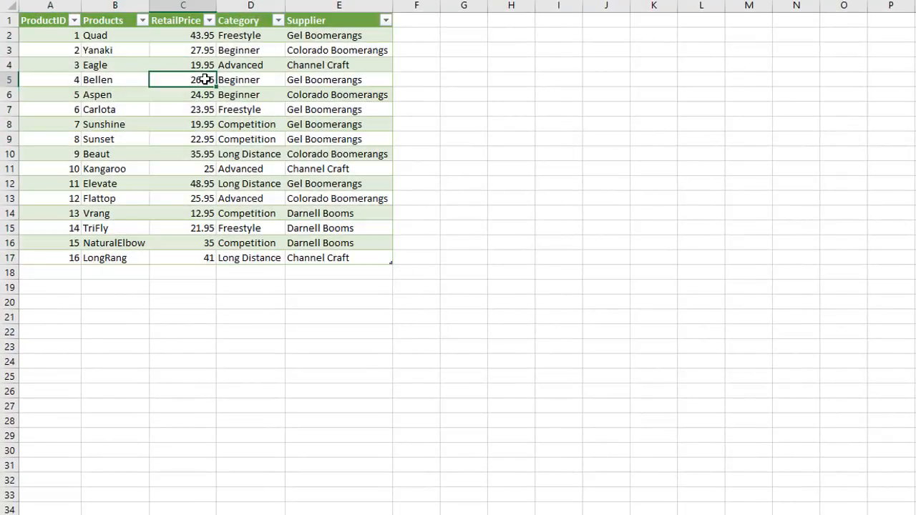
{"action": "right_click", "coordinate": [203, 79]}
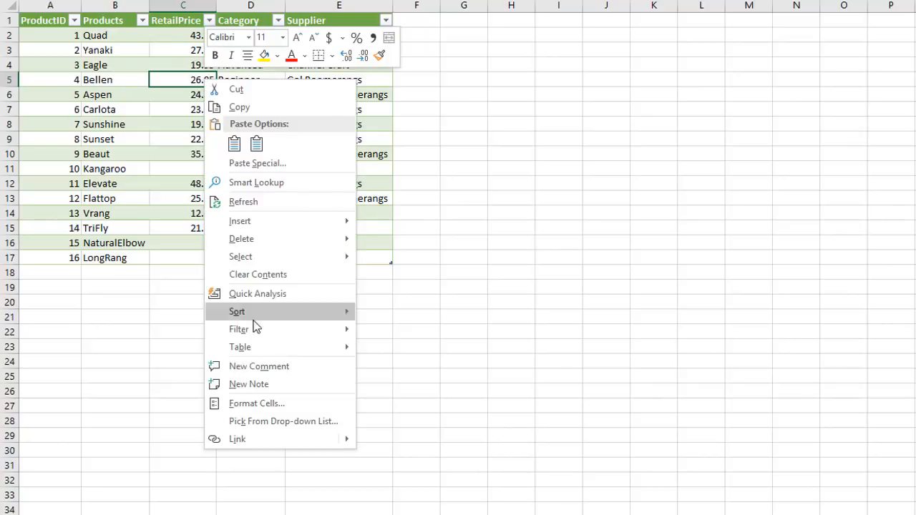
{"action": "mouse_move", "coordinate": [257, 343]}
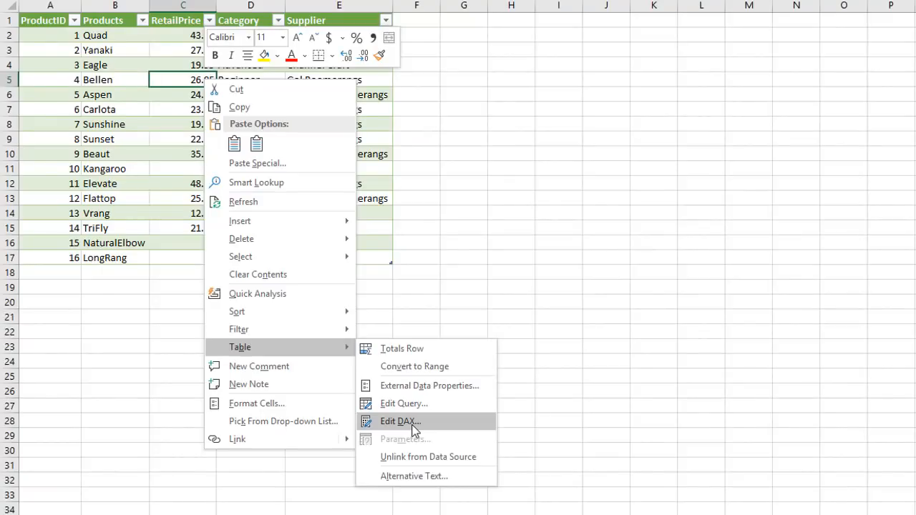
{"action": "left_click", "coordinate": [407, 421]}
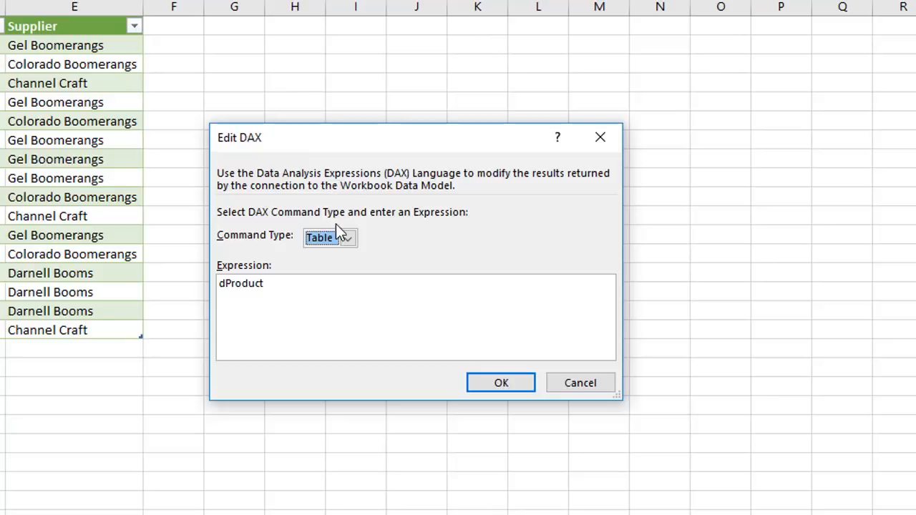
{"action": "left_click", "coordinate": [344, 246]}
{"action": "left_click", "coordinate": [330, 266]}
{"action": "left_click_drag", "start_coordinate": [278, 291], "coordinate": [195, 284]}
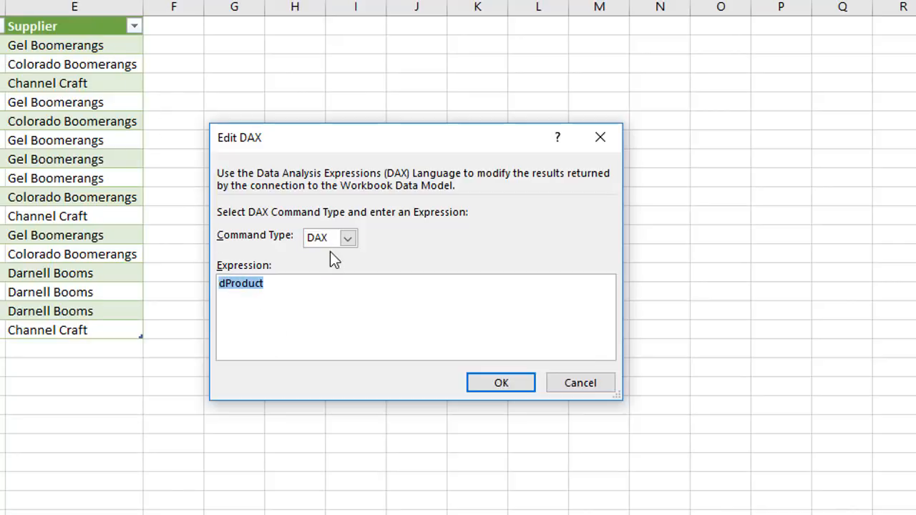
{"action": "key", "text": "ctrl+v"}
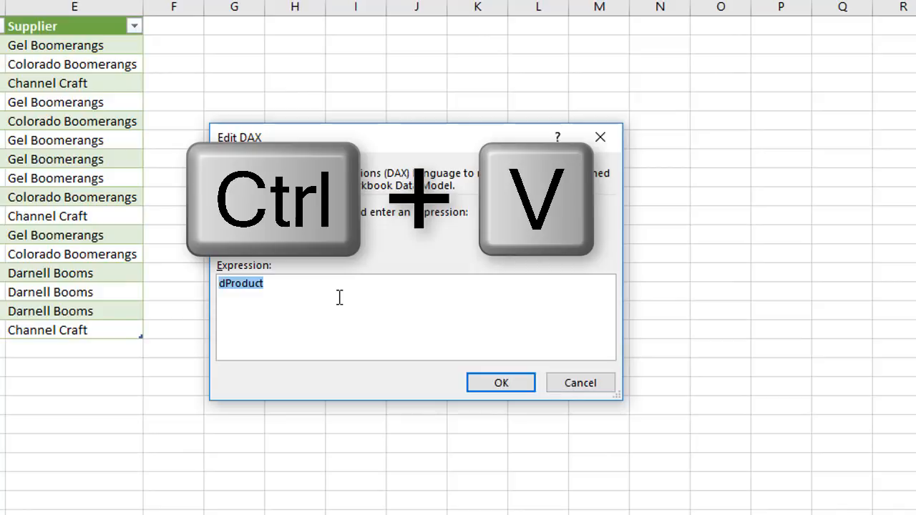
{"action": "key", "text": "ctrl+v"}
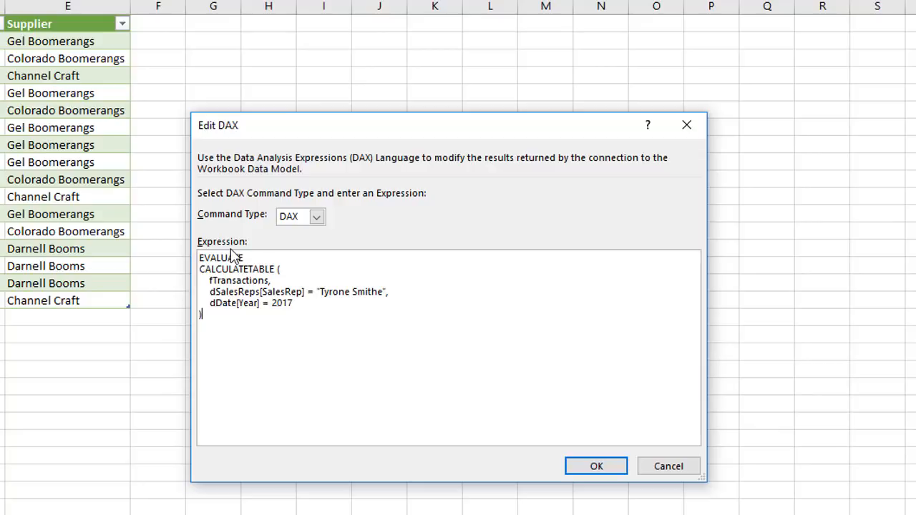
{"action": "left_click", "coordinate": [595, 470]}
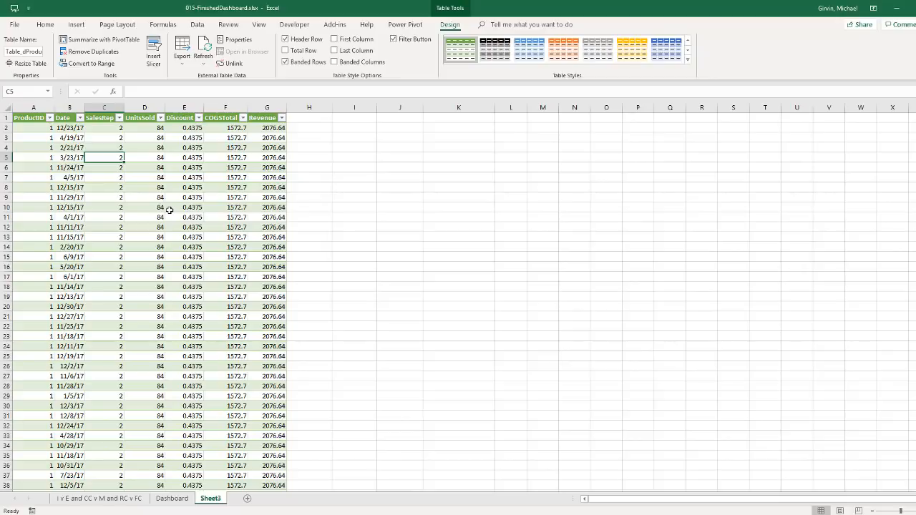
{"action": "key", "text": "ctrl+Down"}
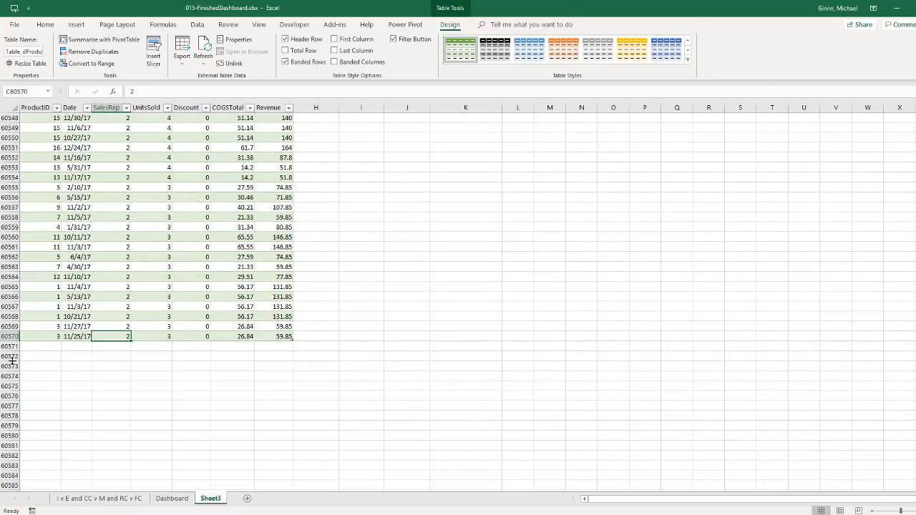
{"action": "key", "text": "ctrl+Home"}
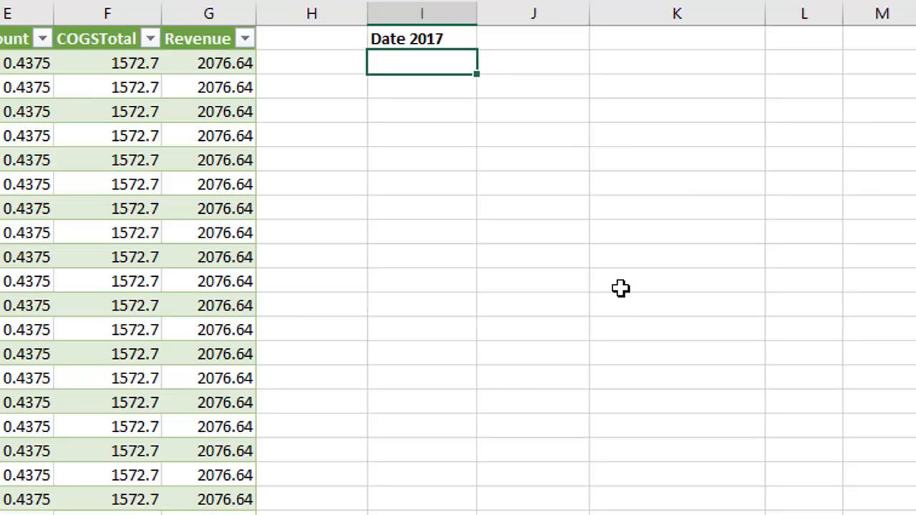
- Enter 1/1/2017 in I2 below the Date 2017 heading and fill the column with a daily date series ending 12/31/2017
{"action": "type", "text": "1/1/2017"}
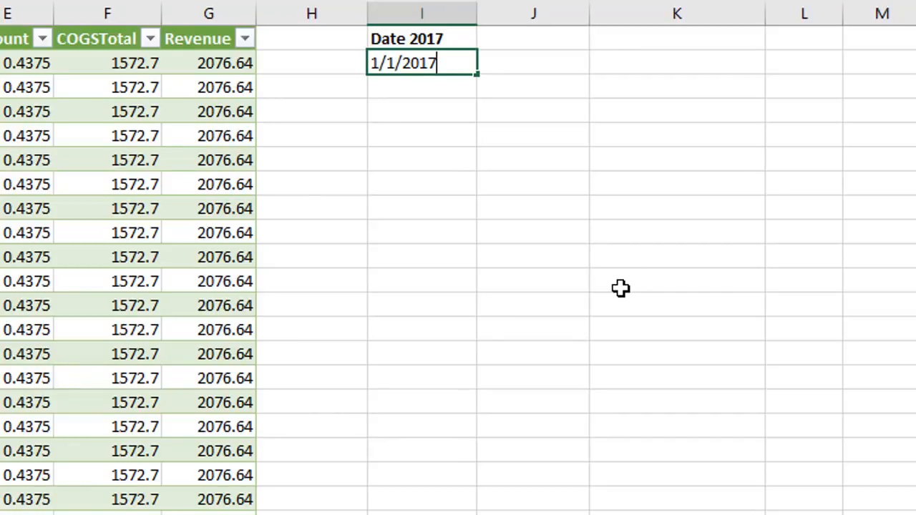
{"action": "key", "text": "ctrl+Return"}
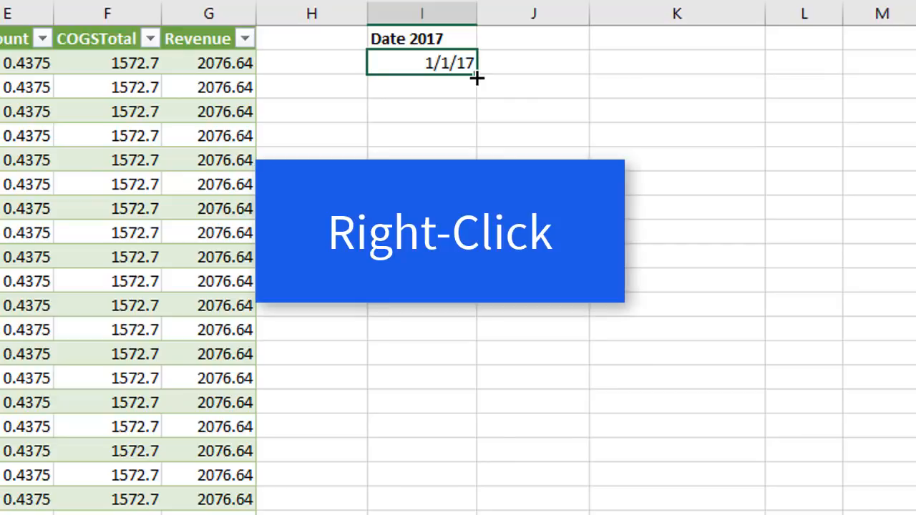
{"action": "mouse_move", "coordinate": [477, 77]}
{"action": "left_mouse_down"}
{"action": "mouse_move", "coordinate": [481, 139]}
{"action": "mouse_move", "coordinate": [485, 84]}
{"action": "left_mouse_up"}
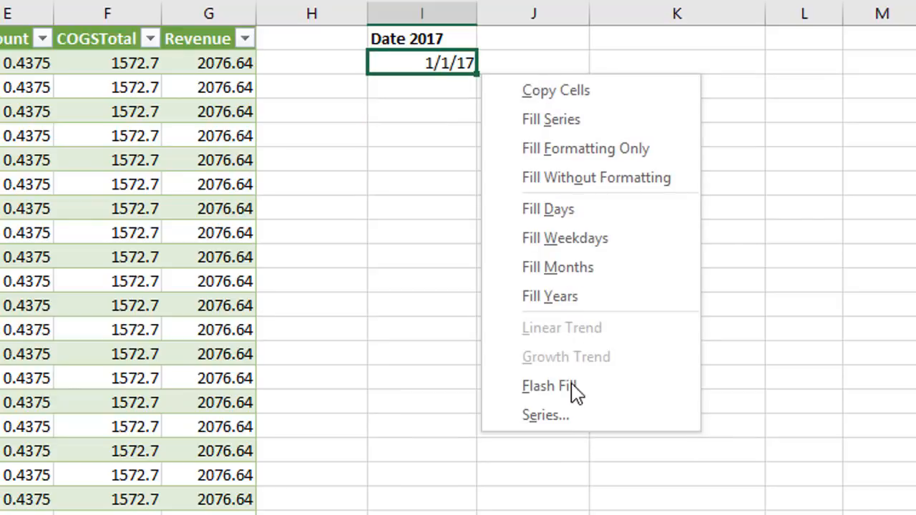
{"action": "left_click", "coordinate": [585, 421]}
{"action": "left_click_drag", "start_coordinate": [428, 223], "coordinate": [388, 120]}
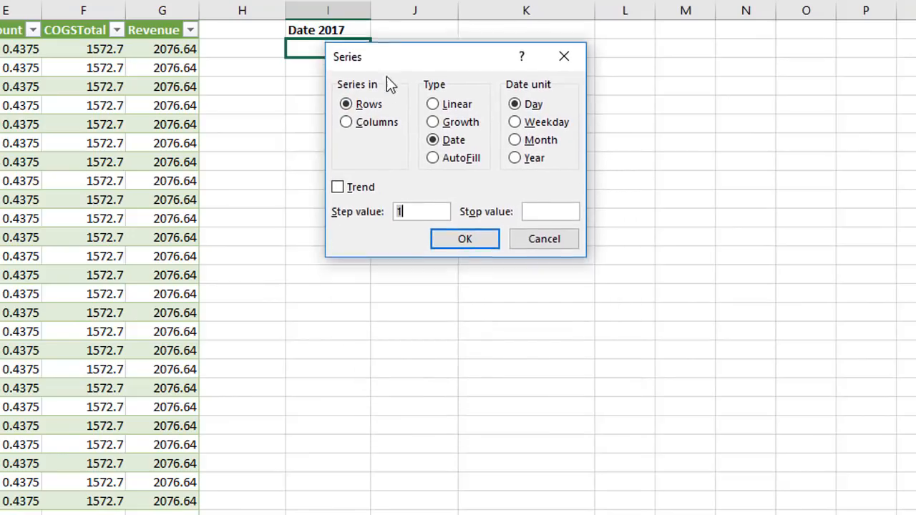
{"action": "left_click", "coordinate": [348, 169]}
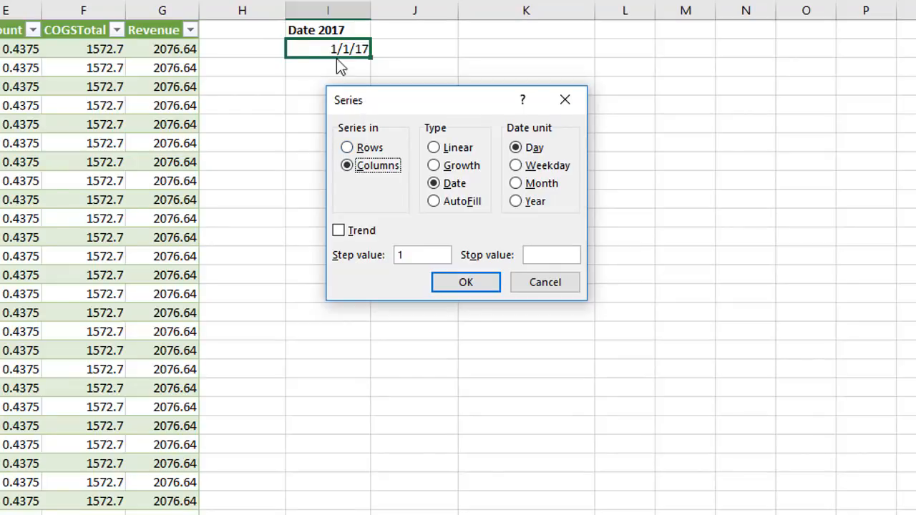
{"action": "left_click", "coordinate": [537, 255]}
{"action": "type", "text": "12/31/2017"}
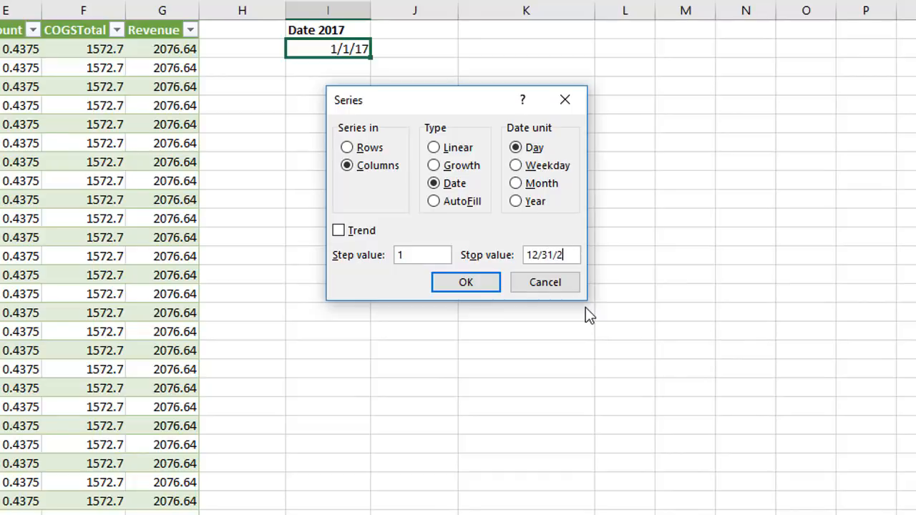
{"action": "left_click", "coordinate": [481, 286]}
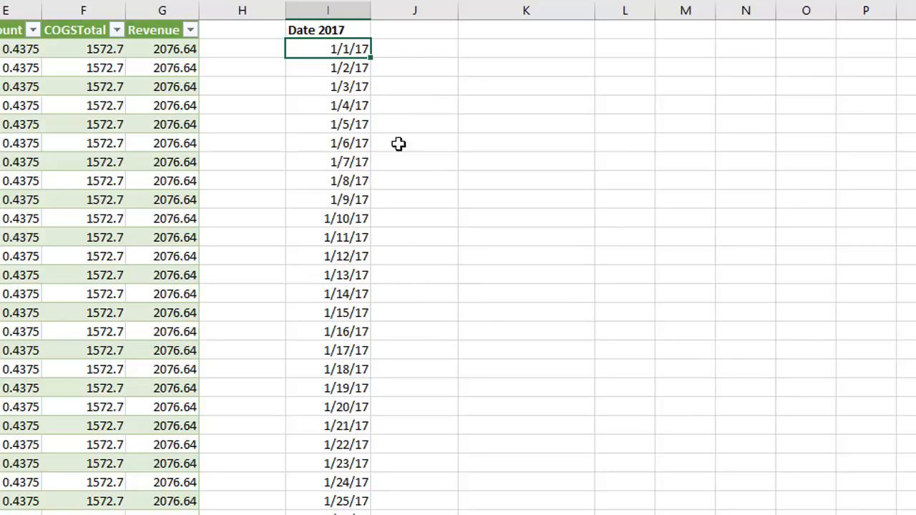
- Add a Rev Daily Total column in J using SUMIFS of the table's Revenue, matching its Date to I2, and fill it down
{"action": "left_click", "coordinate": [391, 32]}
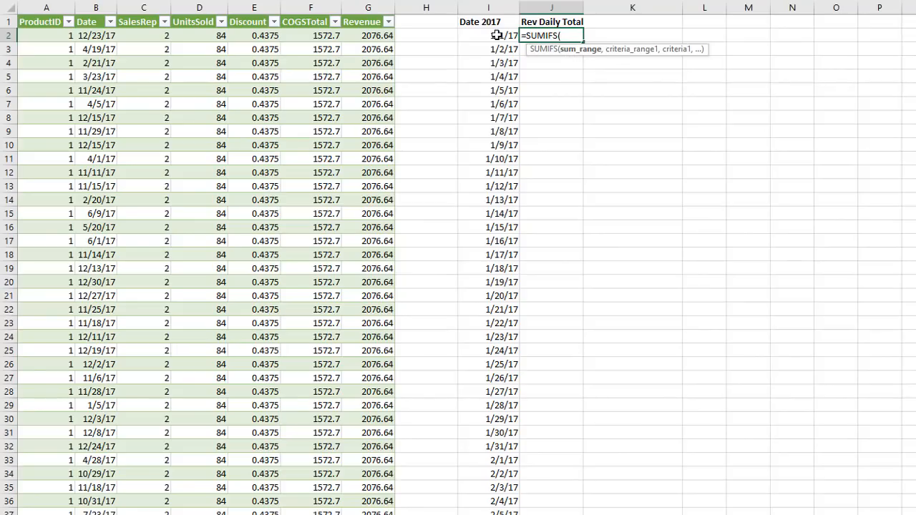
{"action": "left_click", "coordinate": [363, 20]}
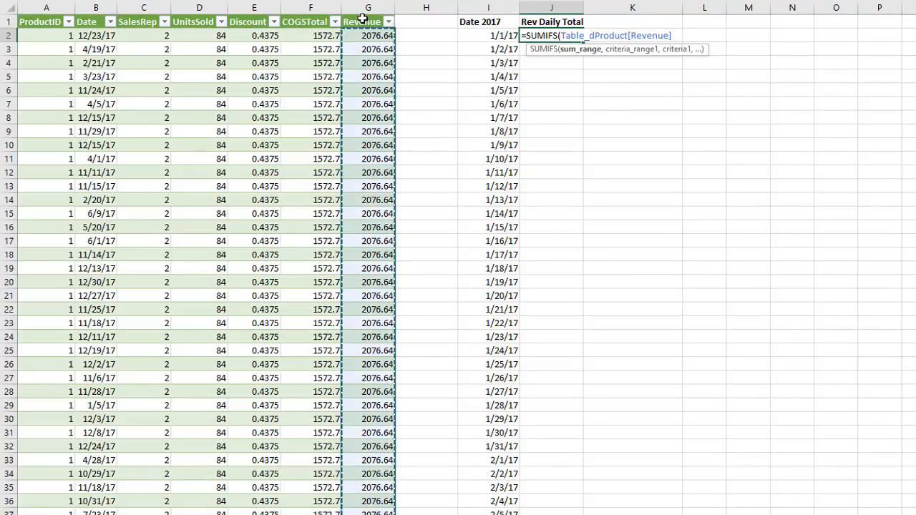
{"action": "type", "text": ","}
{"action": "left_click", "coordinate": [121, 22]}
{"action": "type", "text": ","}
{"action": "left_click", "coordinate": [491, 38]}
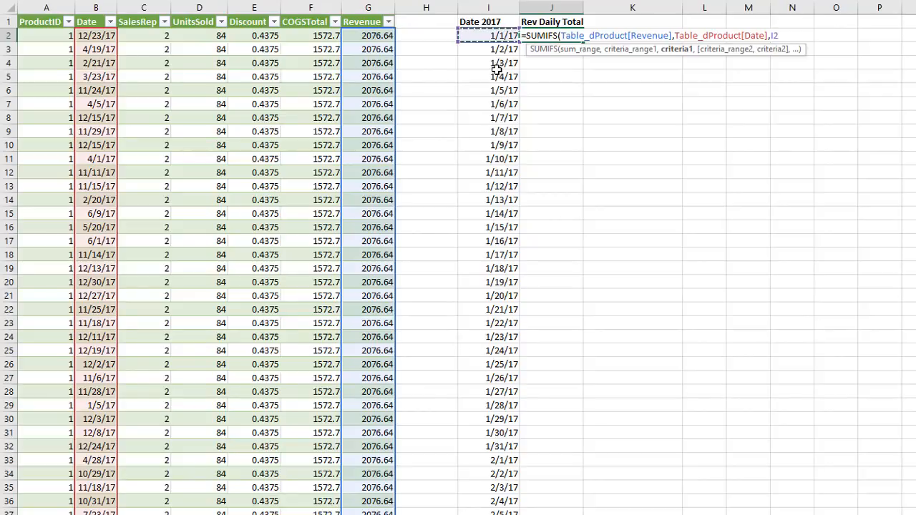
{"action": "key", "text": "ctrl+Return"}
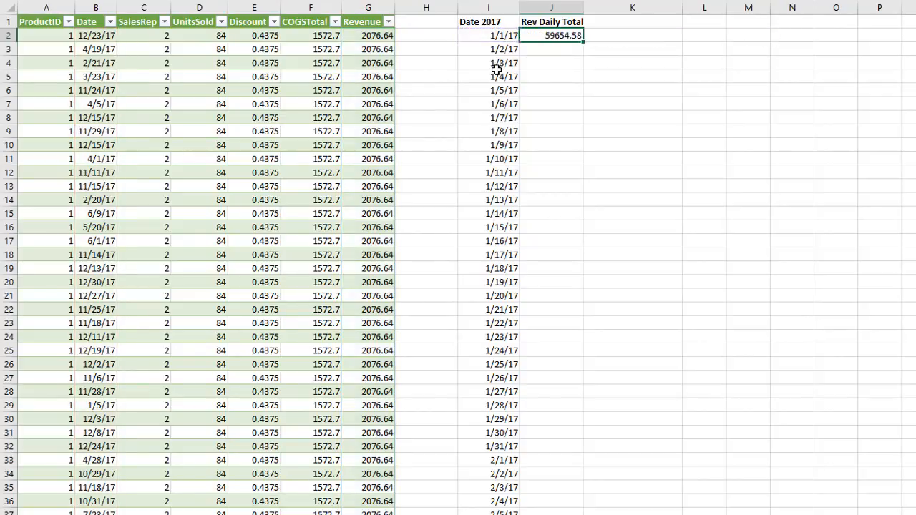
{"action": "double_click", "coordinate": [583, 41]}
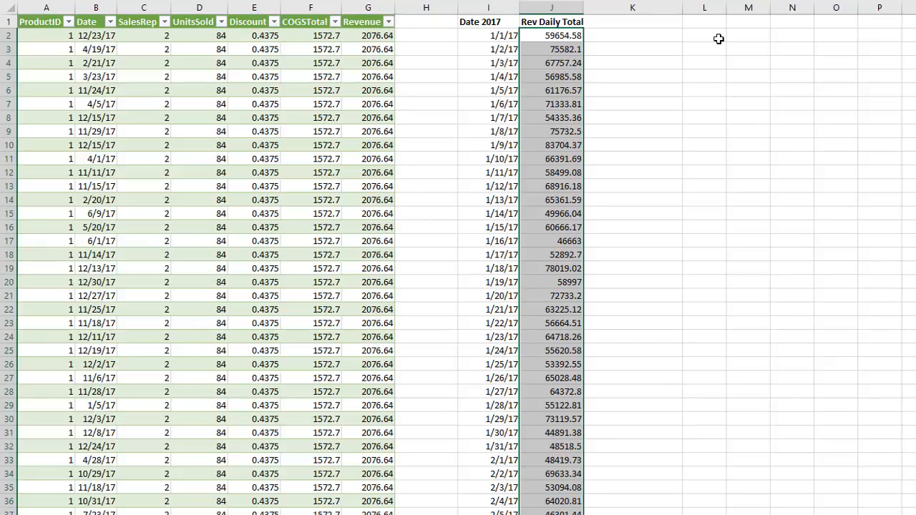
- Label L1 Ave Daily Sales, calculate the AVERAGE of the Rev Daily Total column in L2, and return to the Dashboard sheet for comparison
{"action": "left_click", "coordinate": [702, 23]}
{"action": "type", "text": "Ave Daily Sales"}
{"action": "key", "text": "Return"}
{"action": "type", "text": "=ave"}
{"action": "key", "text": "Down"}
{"action": "key", "text": "Tab"}
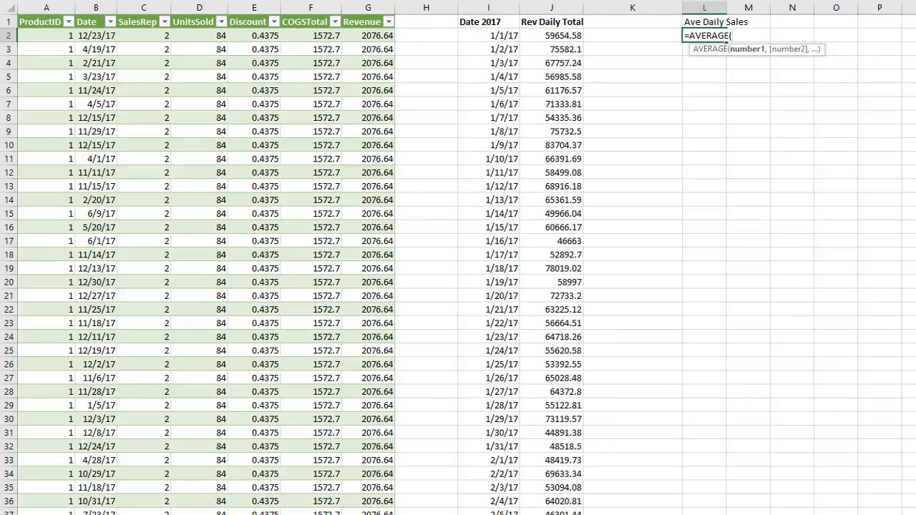
{"action": "left_click", "coordinate": [559, 36]}
{"action": "key", "text": "ctrl+shift+Down"}
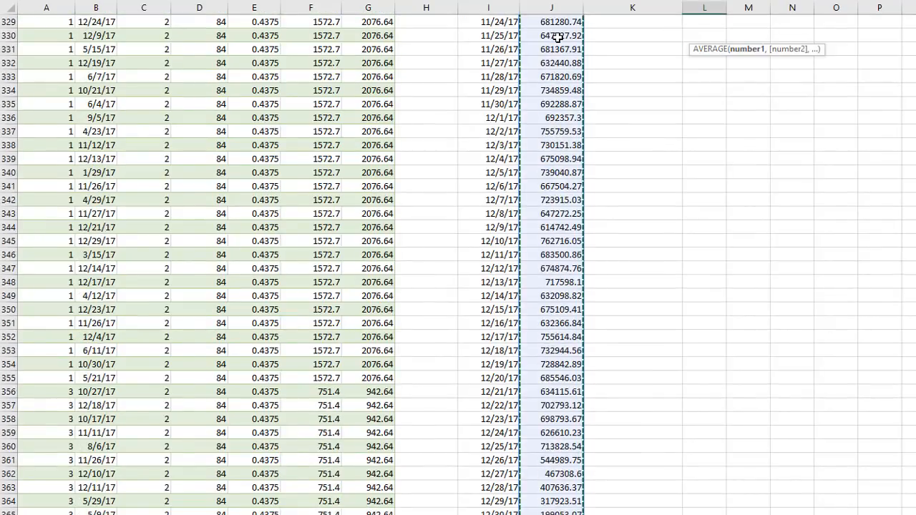
{"action": "key", "text": "ctrl+BackSpace"}
{"action": "type", "text": ")"}
{"action": "key", "text": "Return"}
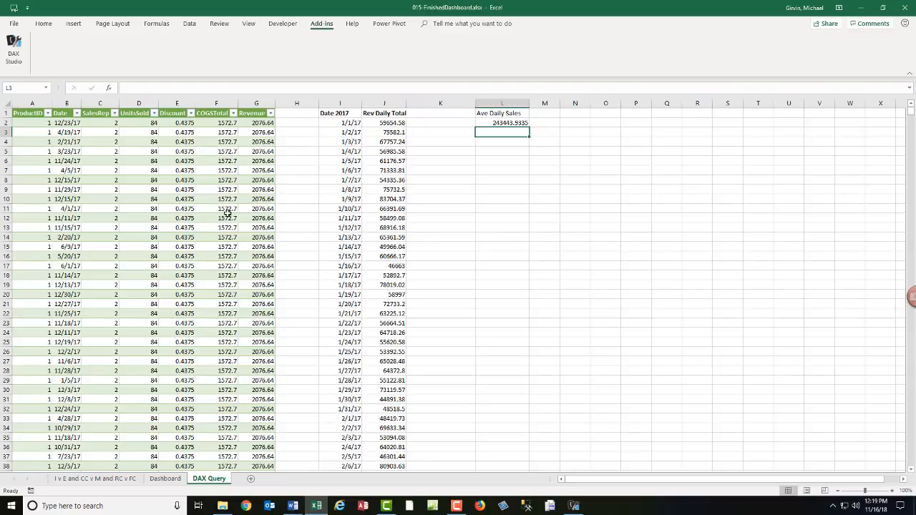
{"action": "left_click", "coordinate": [166, 479]}
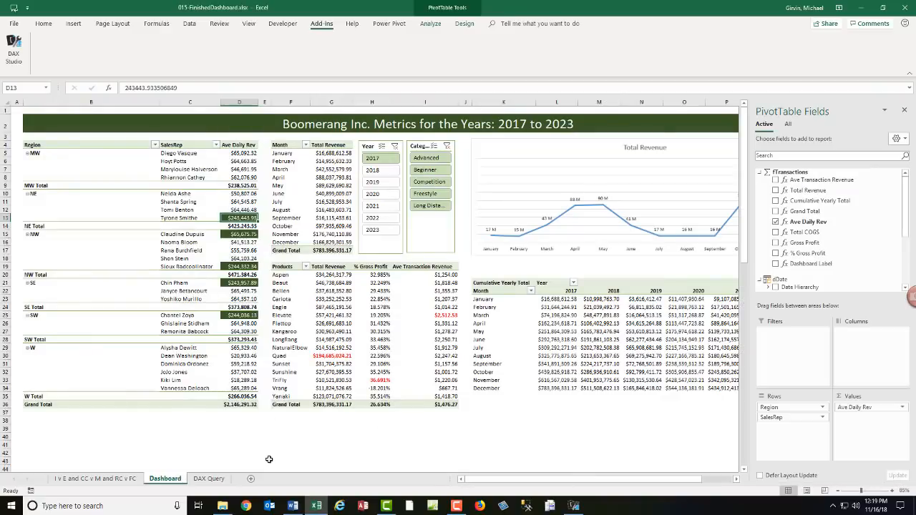